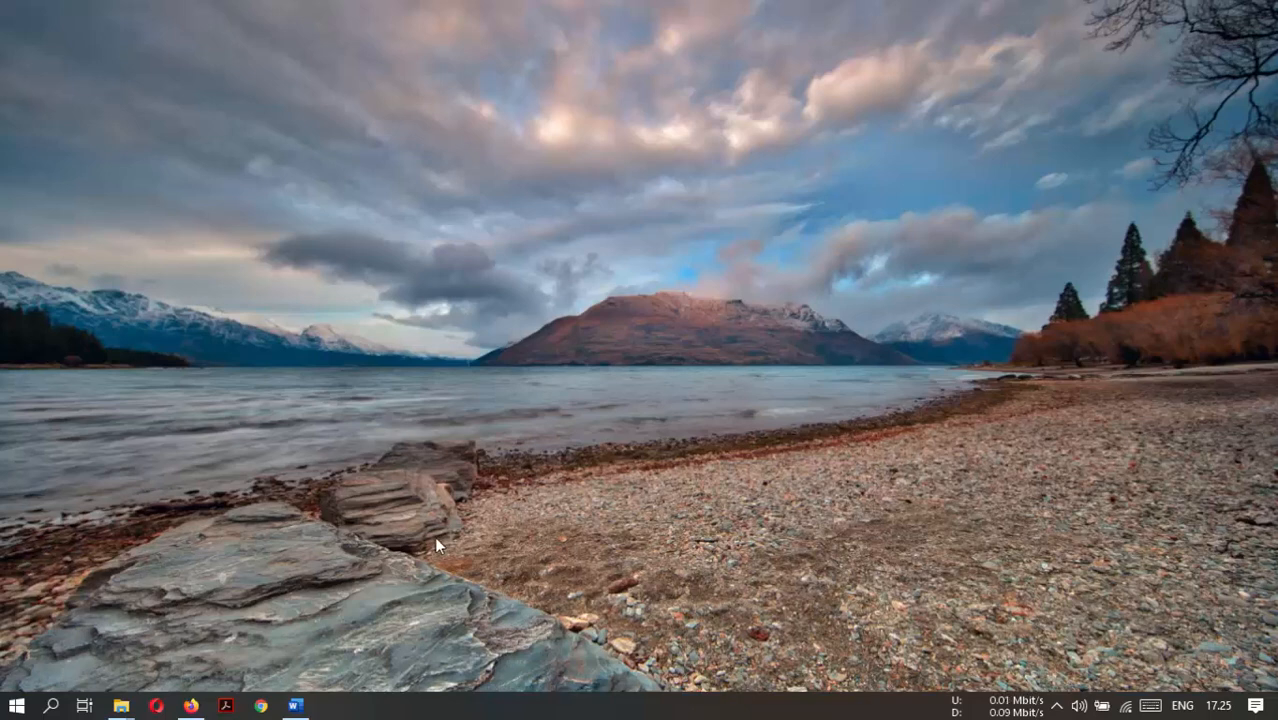
Switch to Chrome and open the forms.google.com site.
left_click(265, 712)
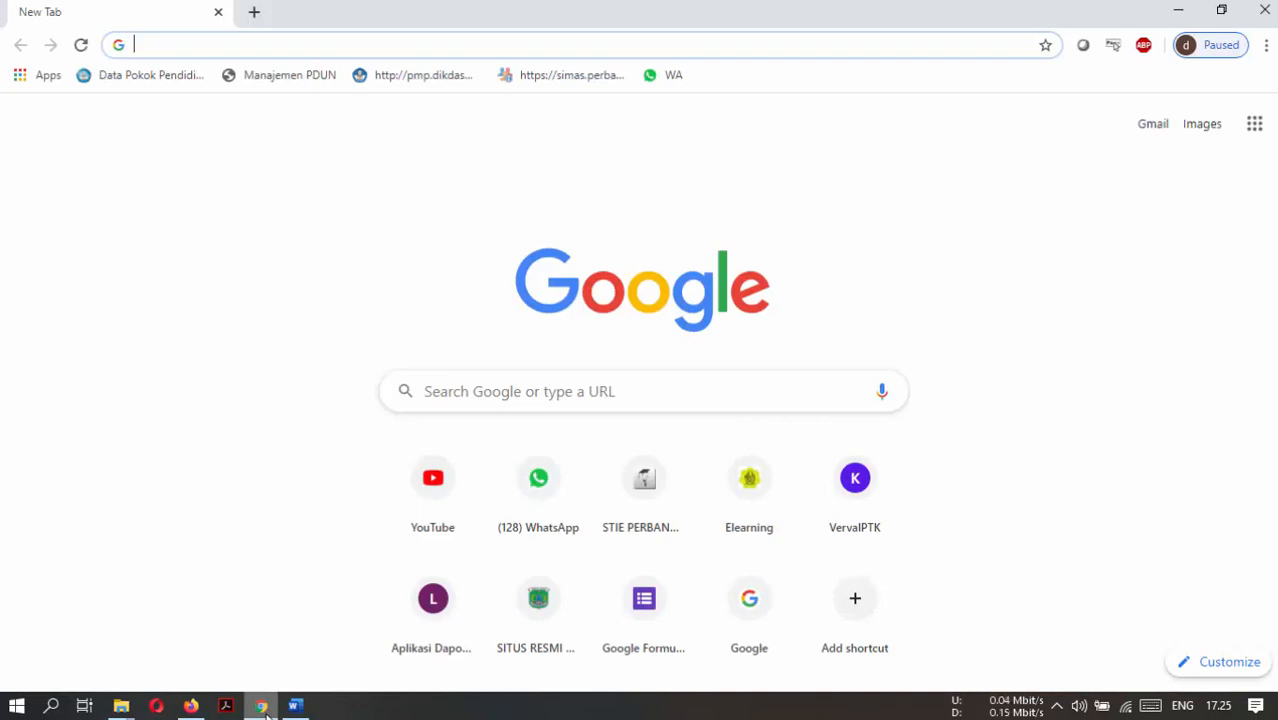
type("for")
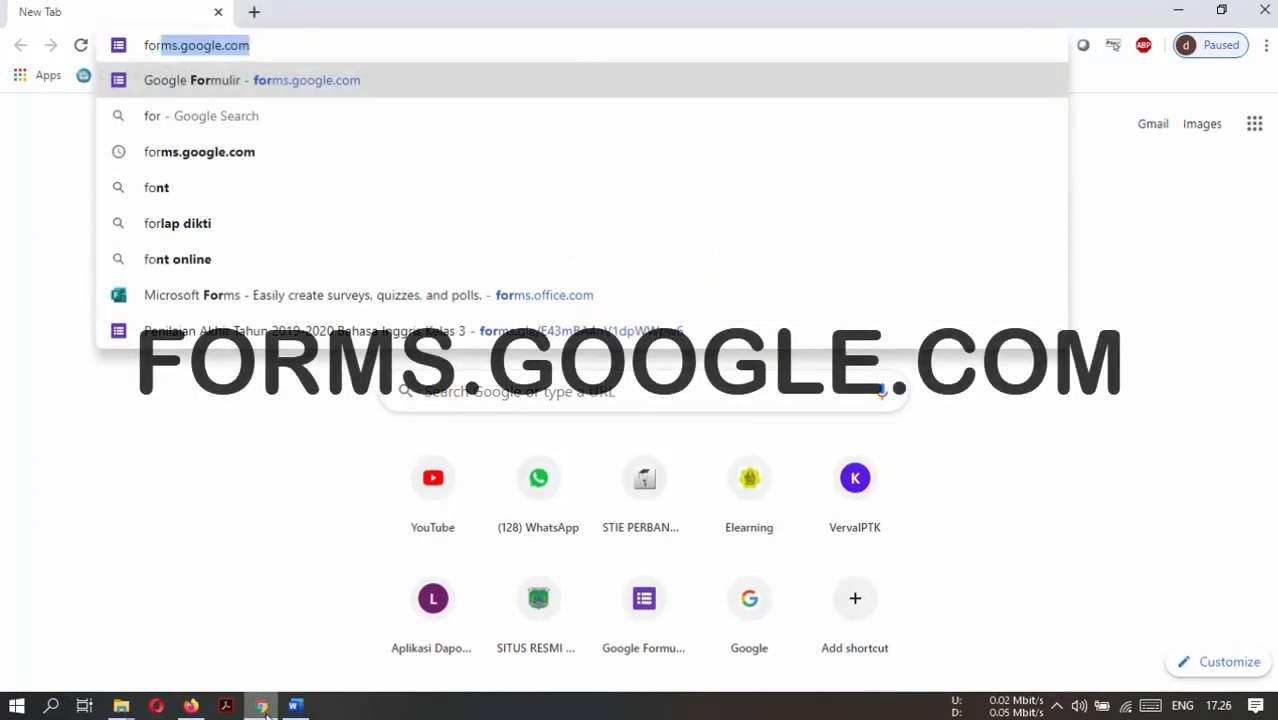
type("ms.go")
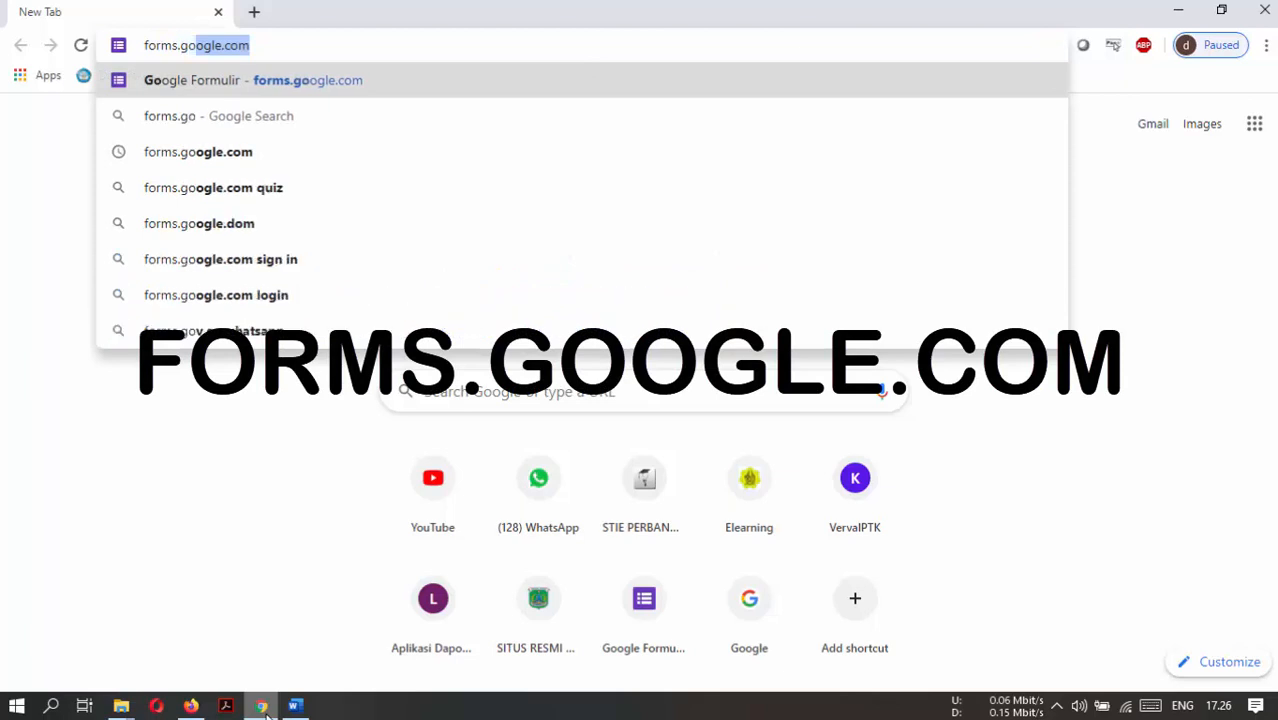
key("Return")
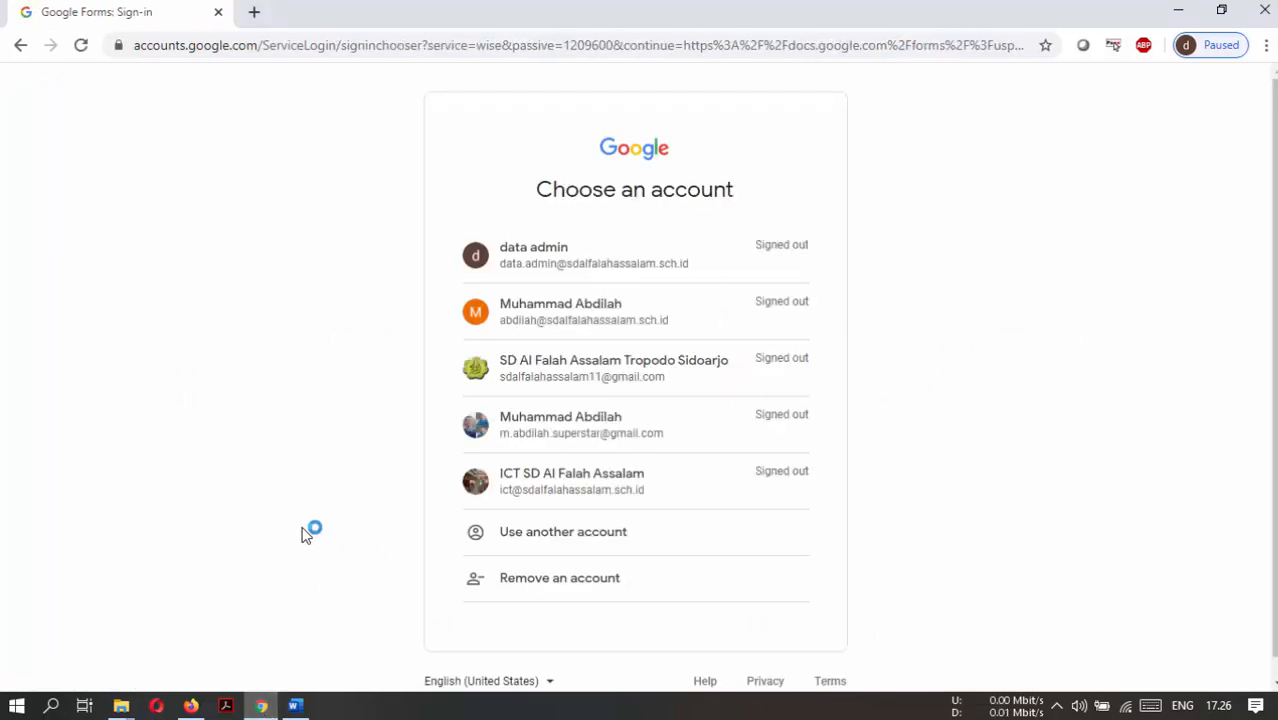
Sign in to Google Forms with the saved personal Gmail account and create a blank form.
left_click(514, 428)
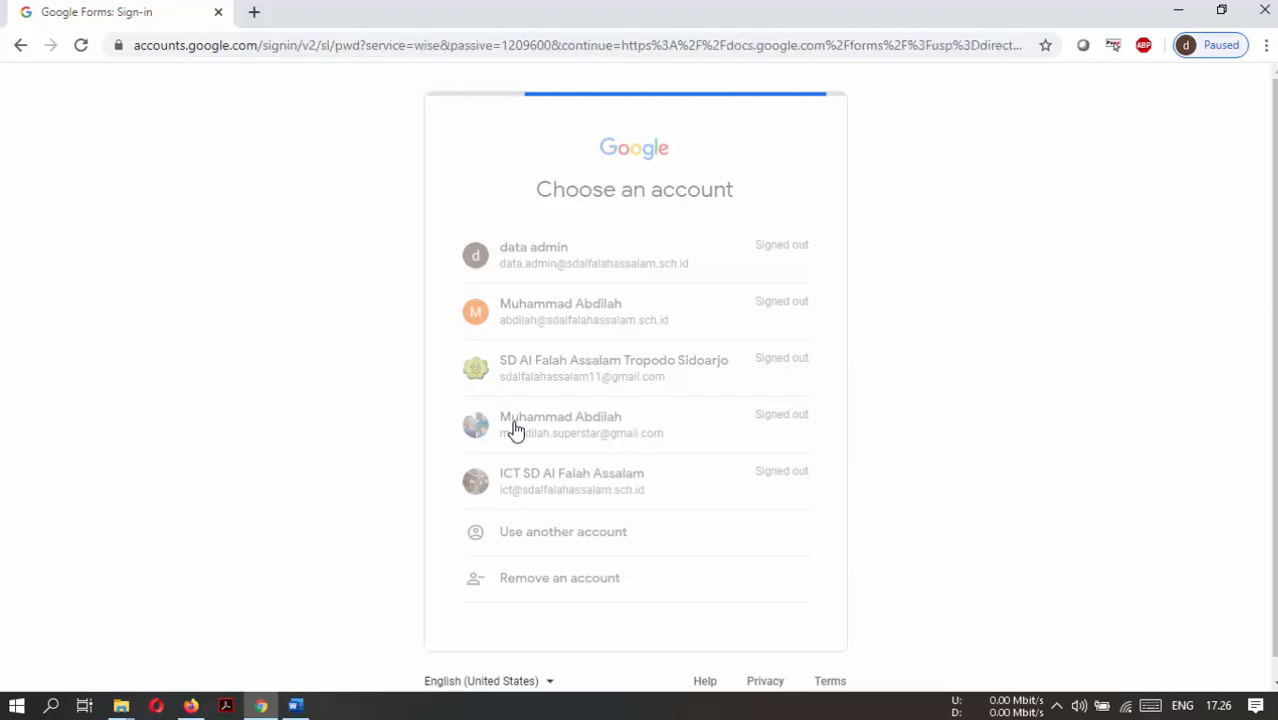
key("Return")
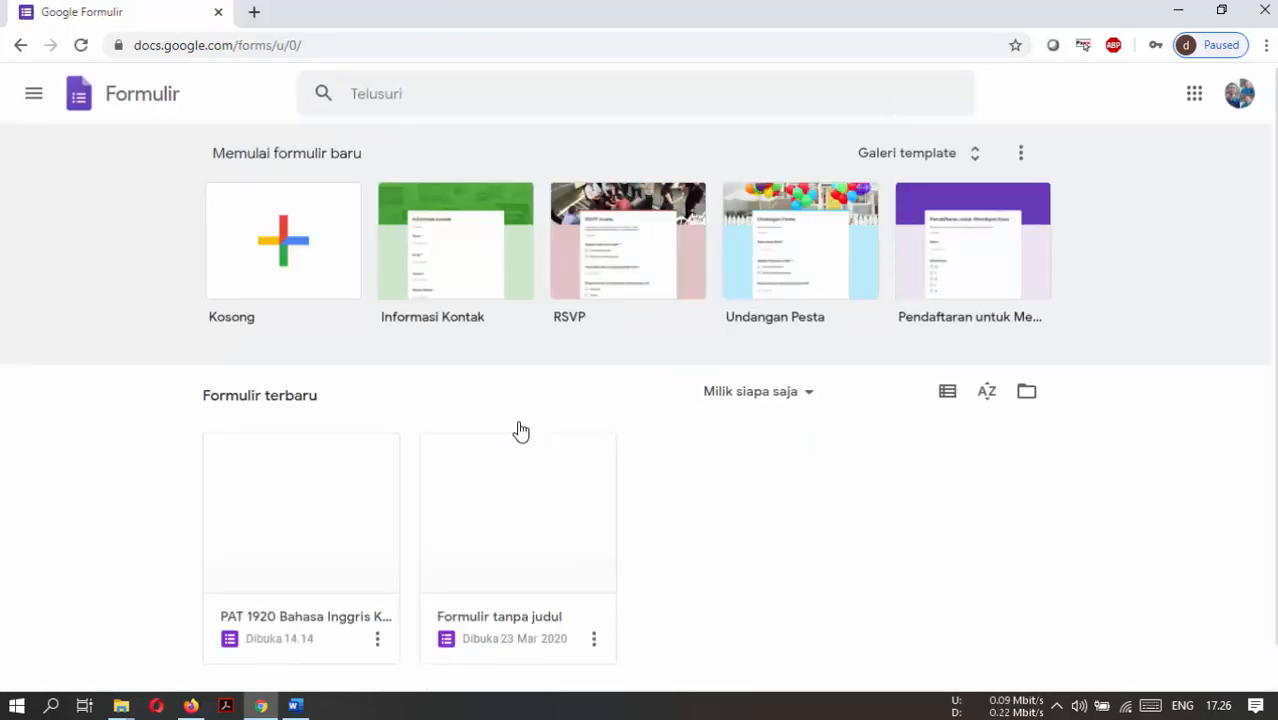
left_click(295, 248)
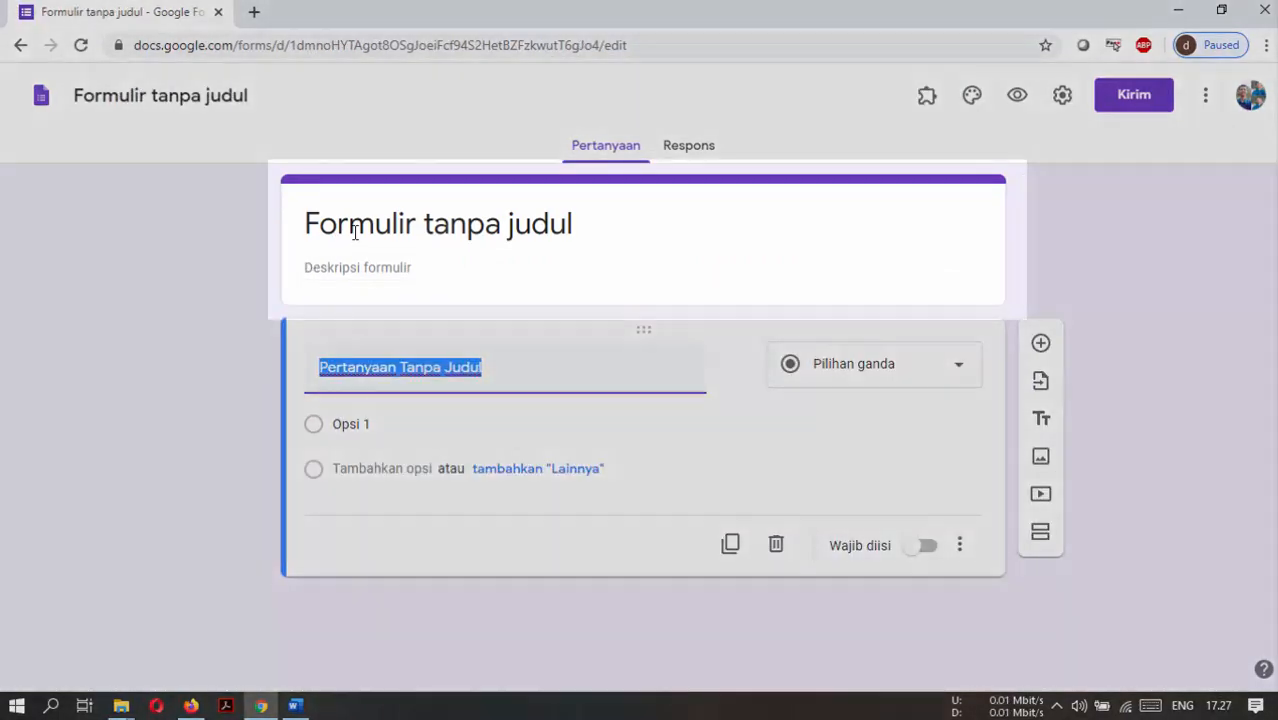
left_click(354, 232)
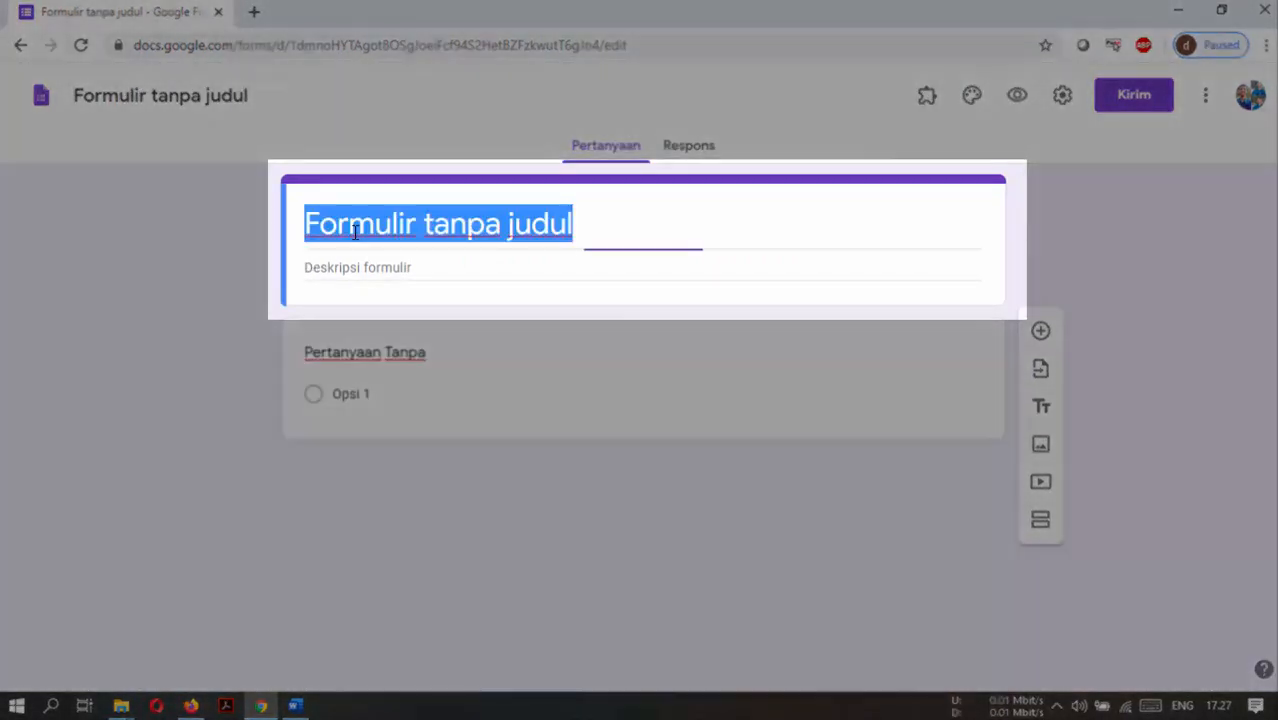
type("Soal ")
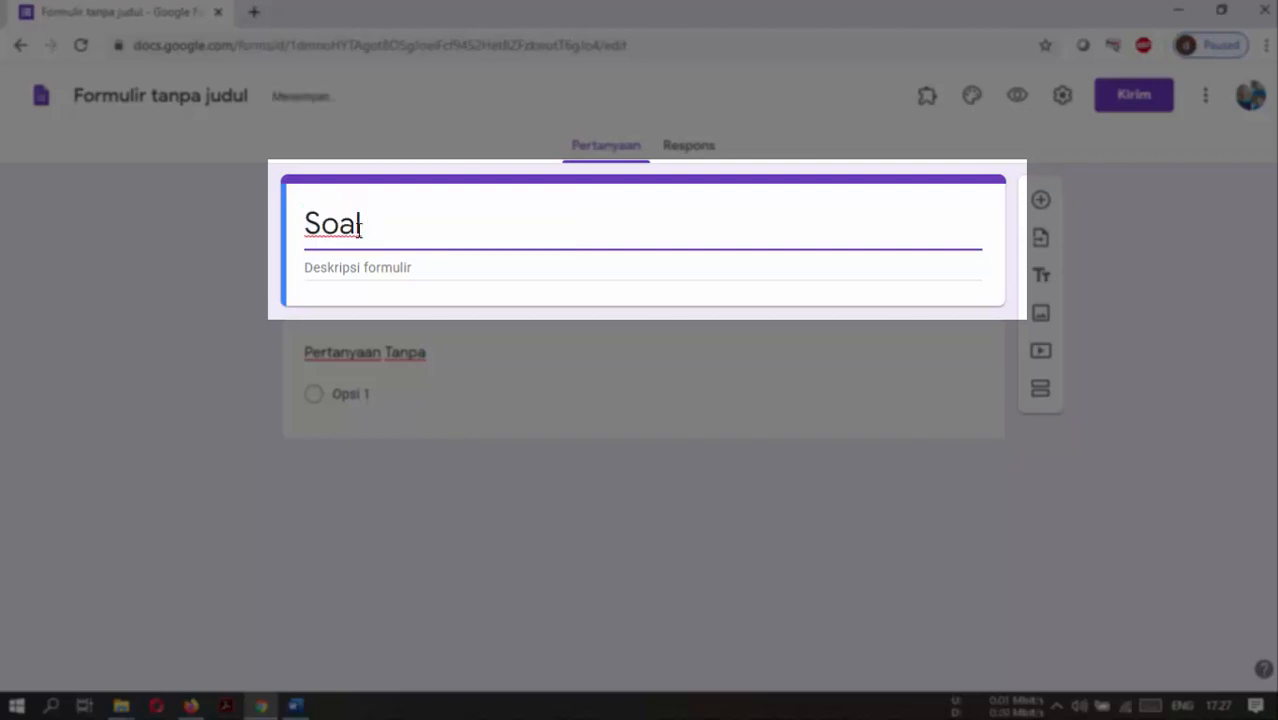
type("Lat")
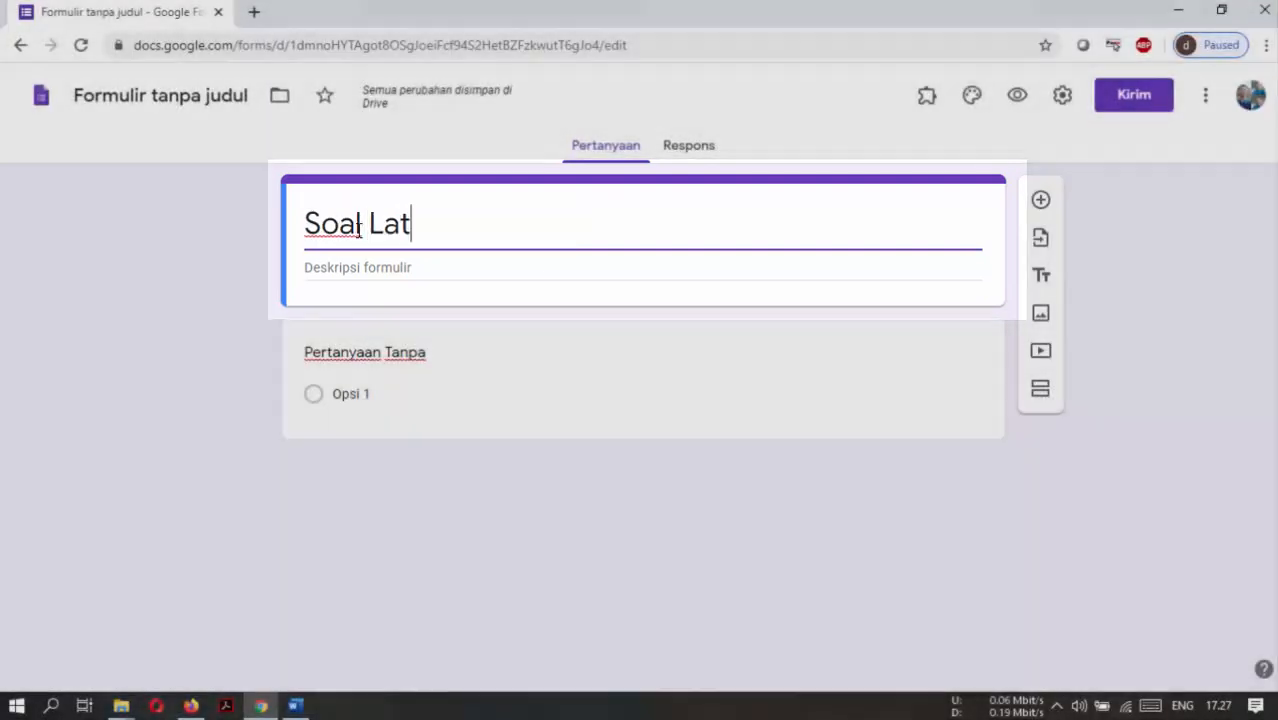
type("ihan")
key("BackSpace")
key("BackSpace")
key("BackSpace")
key("BackSpace")
key("BackSpace")
key("BackSpace")
key("BackSpace")
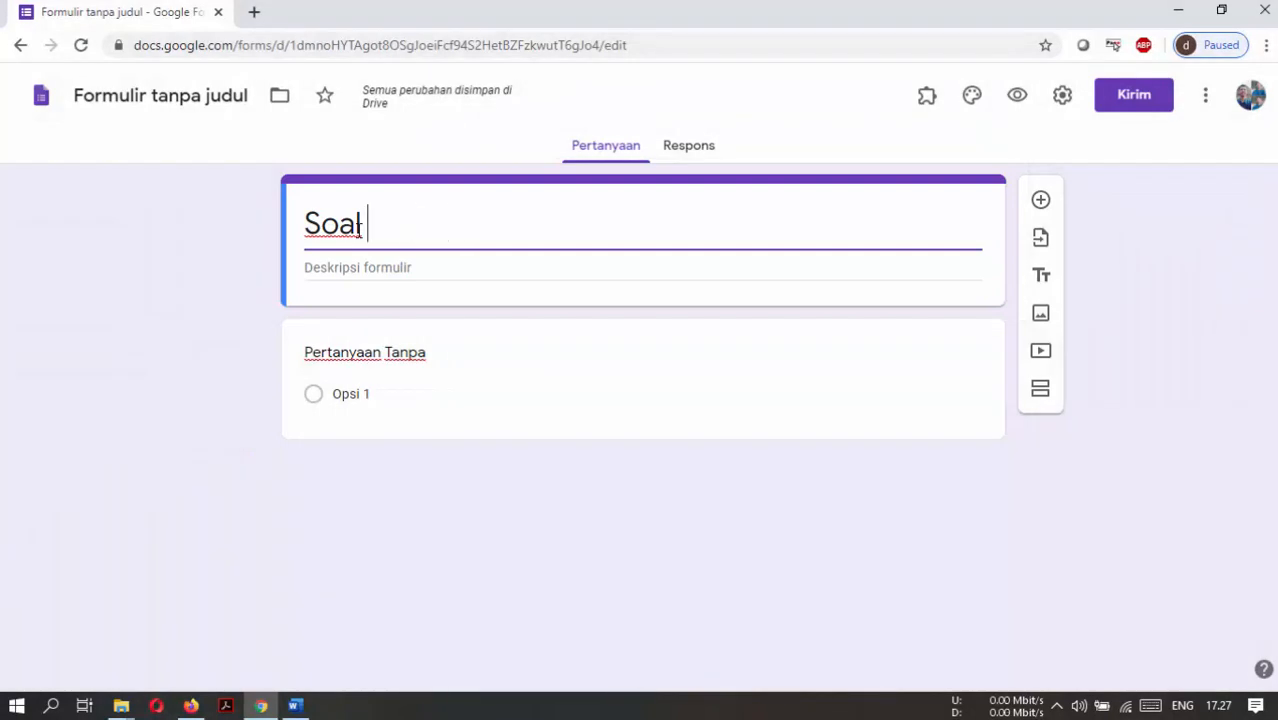
type("Pa")
key("BackSpace")
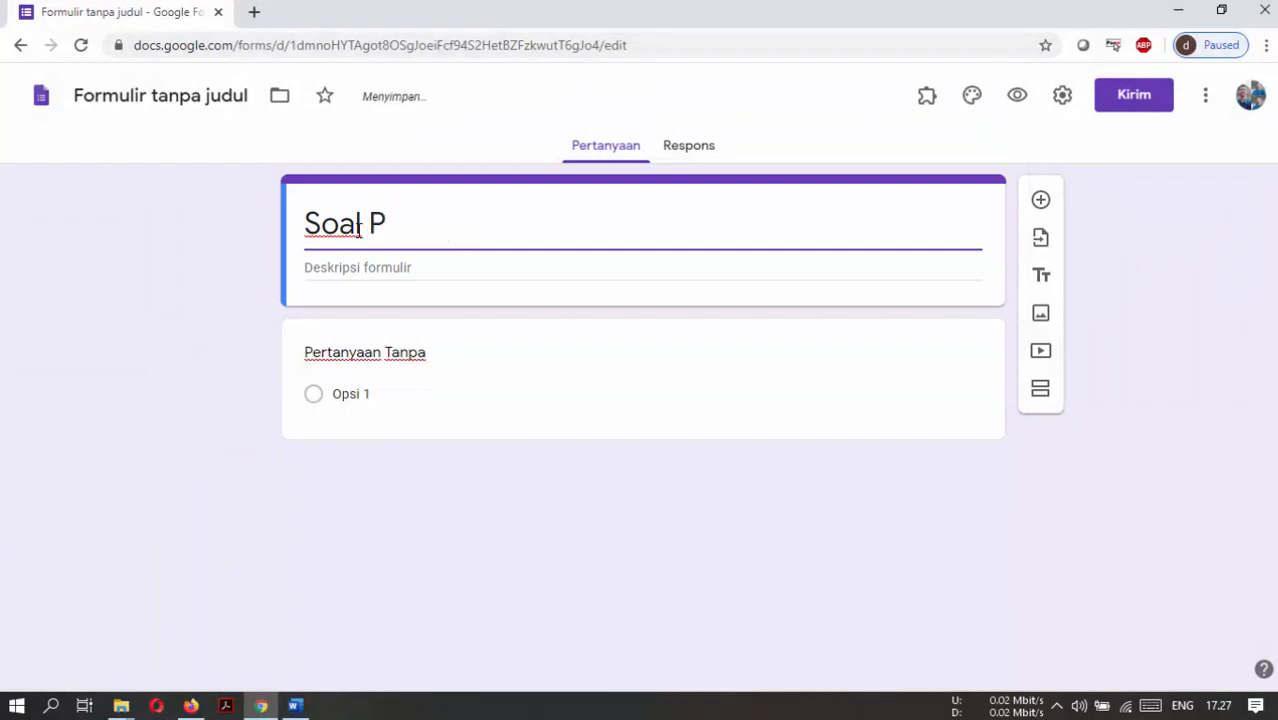
type("enilaian A")
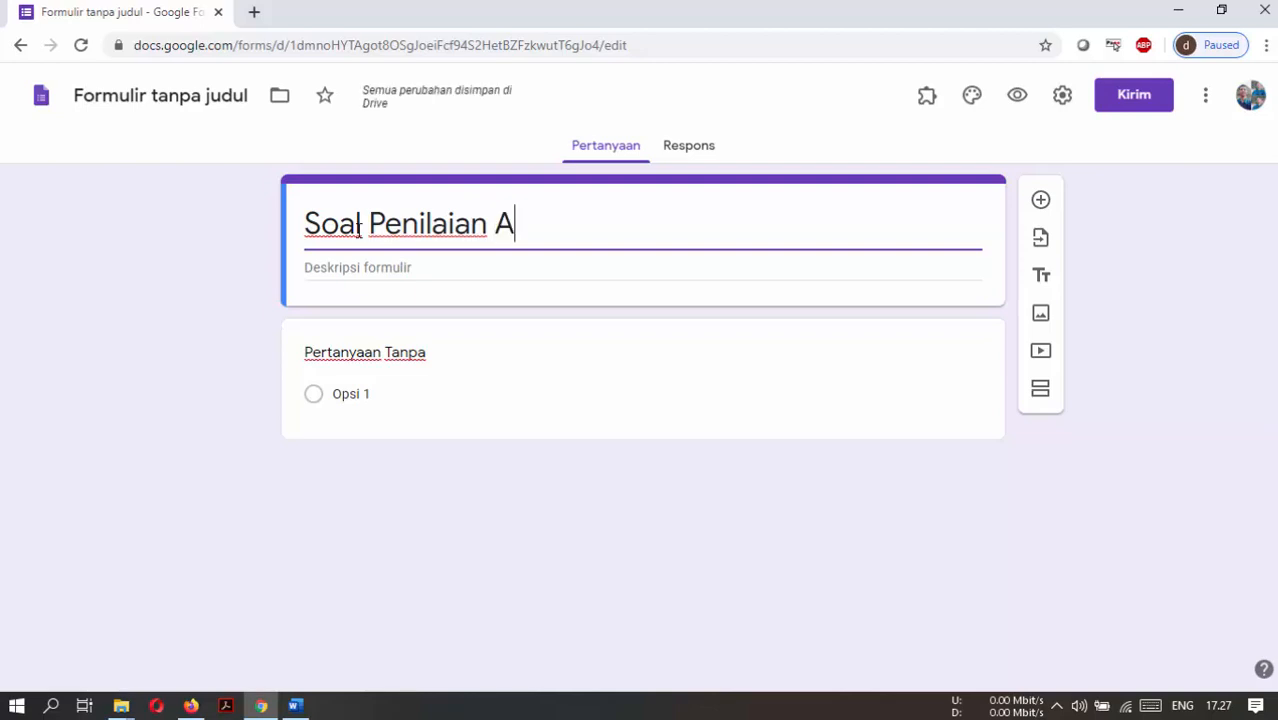
key("BackSpace")
key("BackSpace")
key("BackSpace")
key("BackSpace")
key("BackSpace")
key("BackSpace")
key("BackSpace")
key("BackSpace")
key("BackSpace")
key("BackSpace")
key("BackSpace")
key("BackSpace")
key("BackSpace")
key("BackSpace")
key("BackSpace")
key("BackSpace")
Title the form "Penilaian Akhir Tahun B. Inggris Kelas 3".
type("Pe")
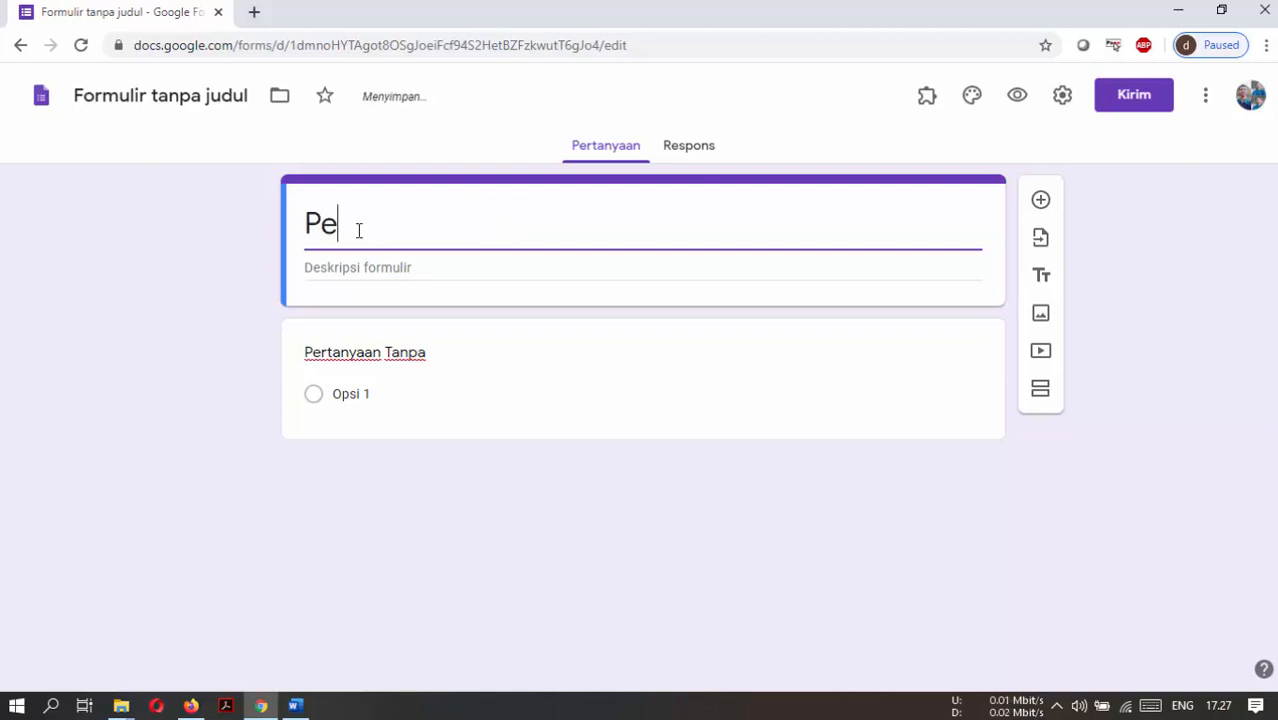
type("nilaian Akhir")
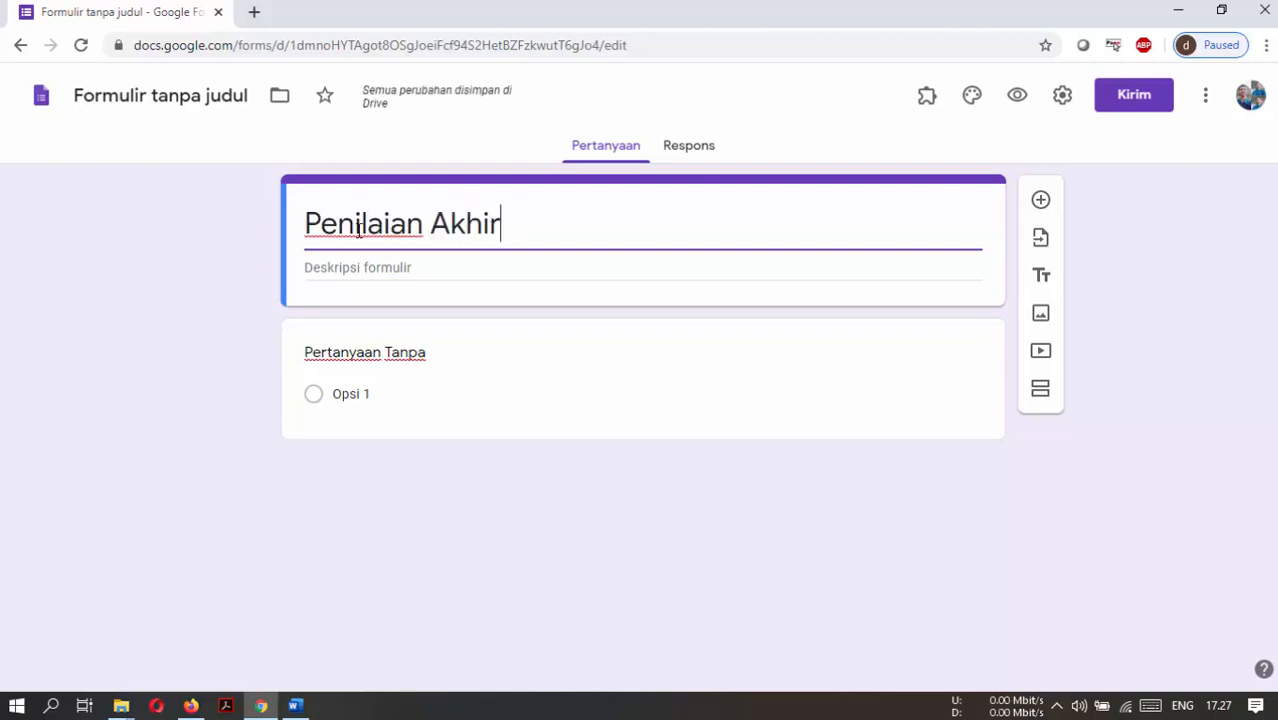
type(" Tahun B")
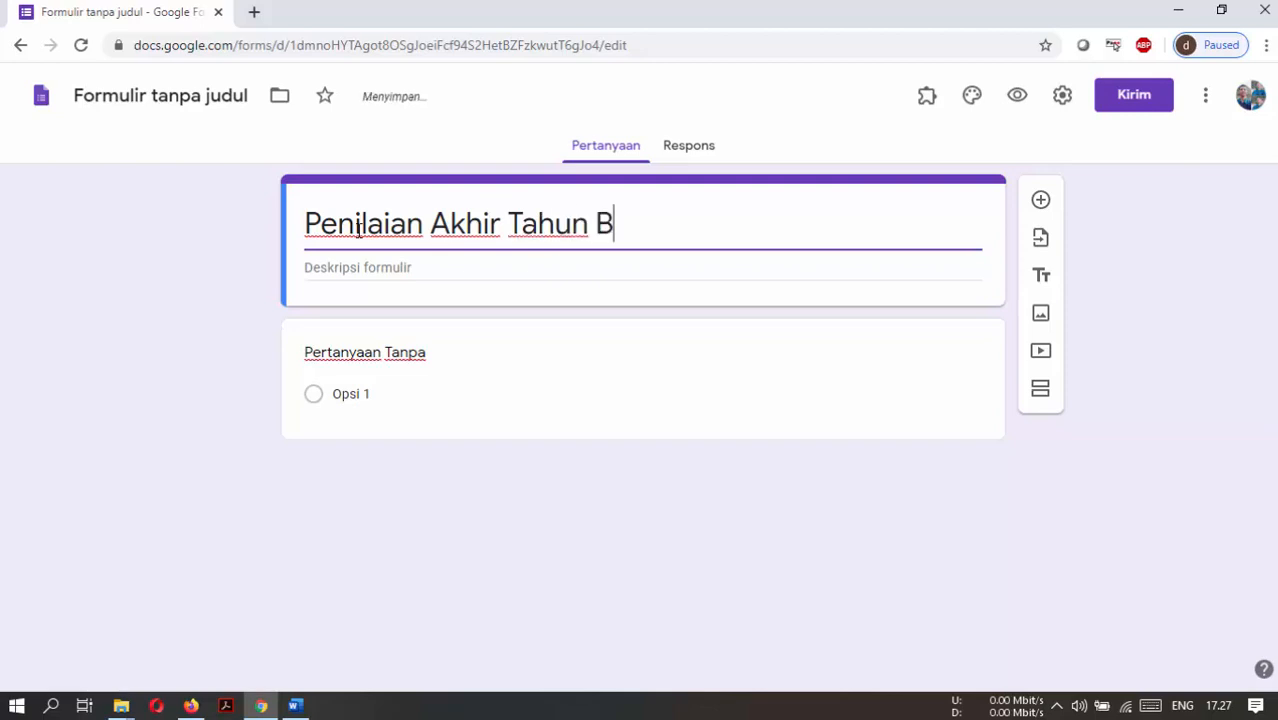
type(".")
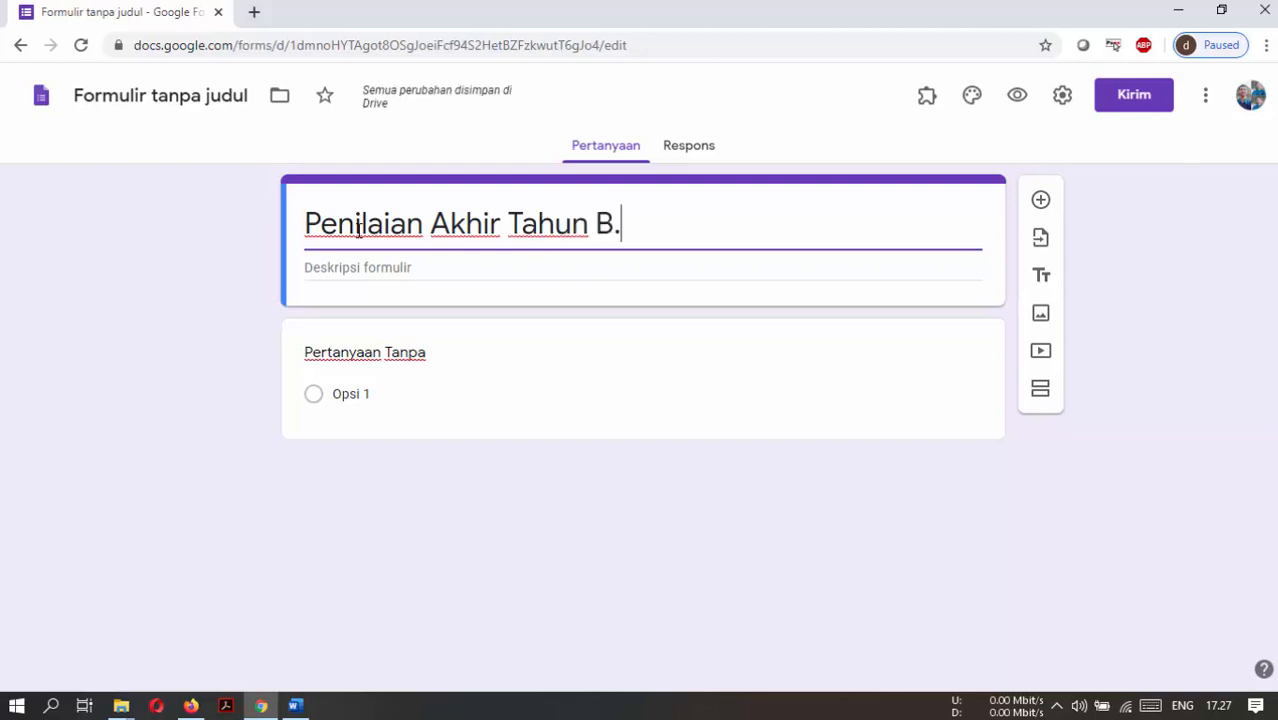
type(" Inggris Kelas ")
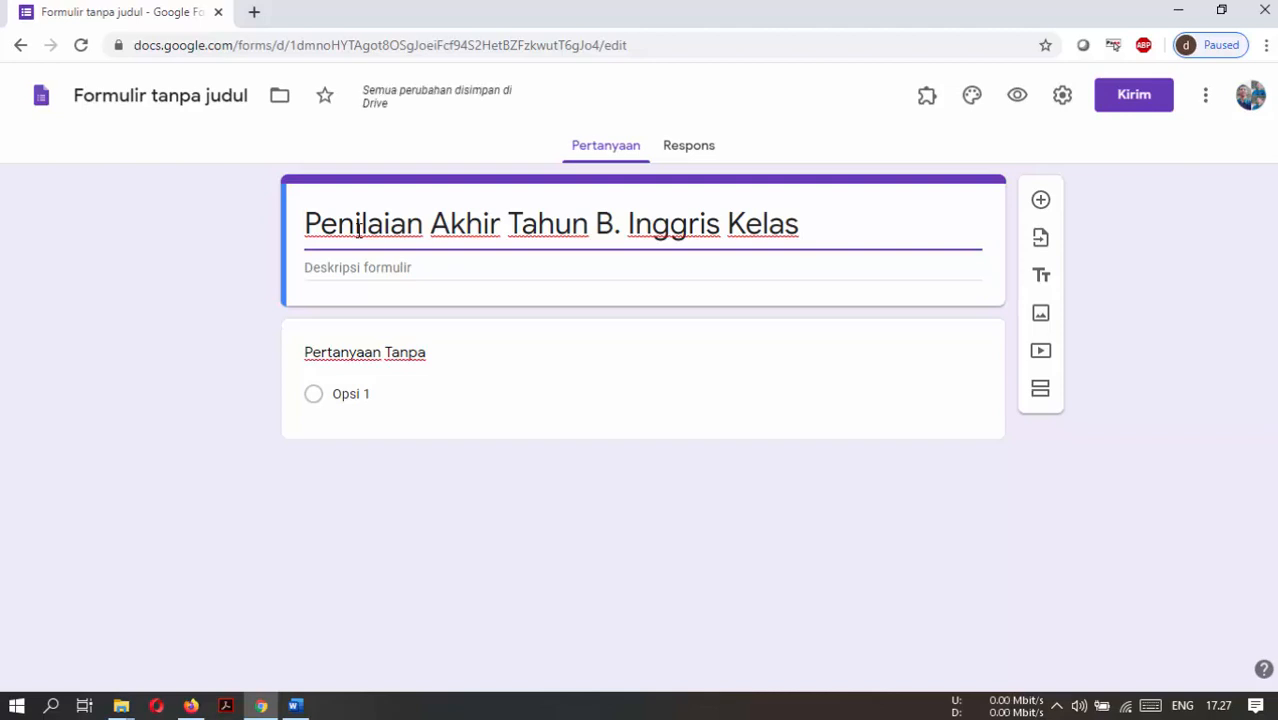
type("4")
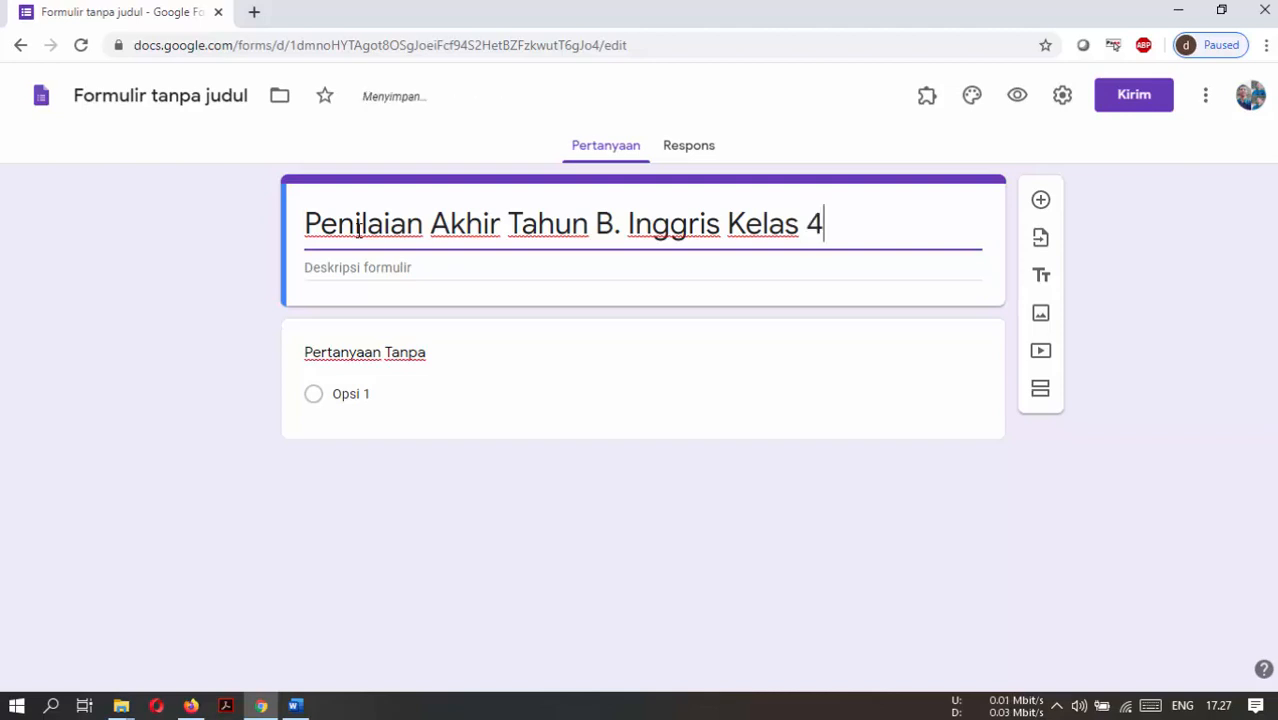
key("BackSpace")
type("3")
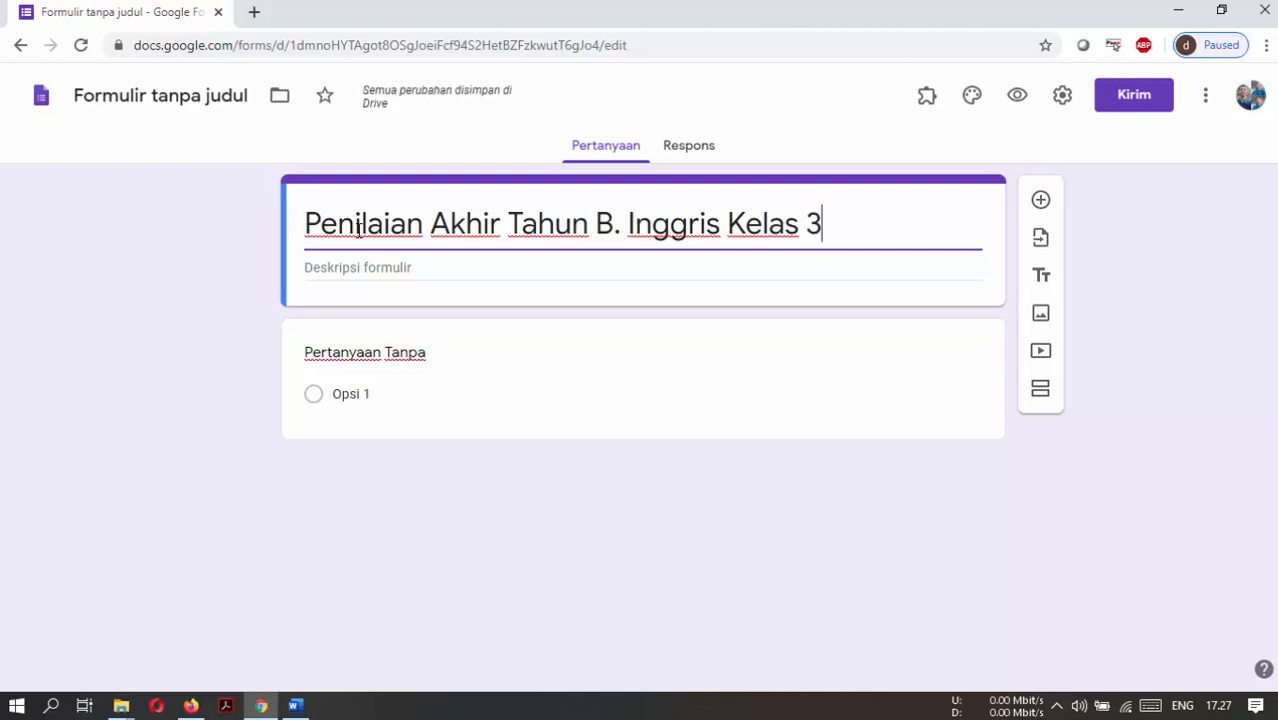
Enter "Terdiri atas 30 Soal" as the first line of the form description and start a second line.
left_click(355, 267)
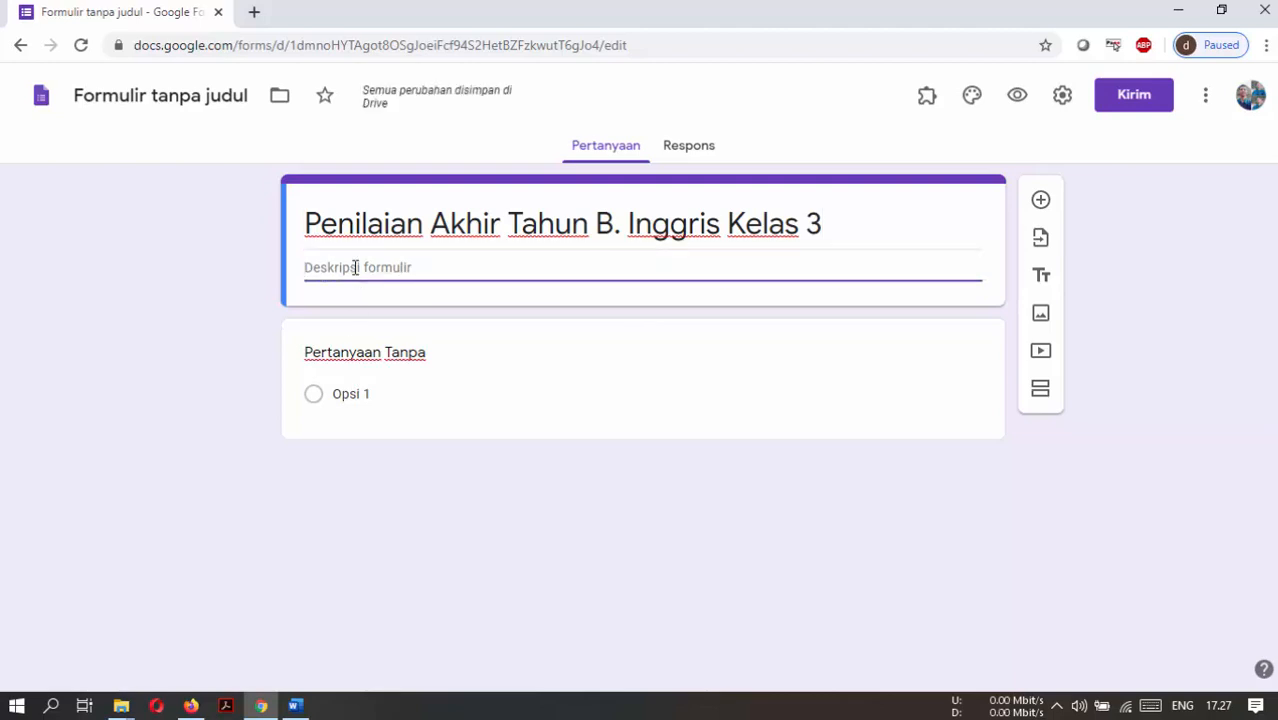
type("Ter")
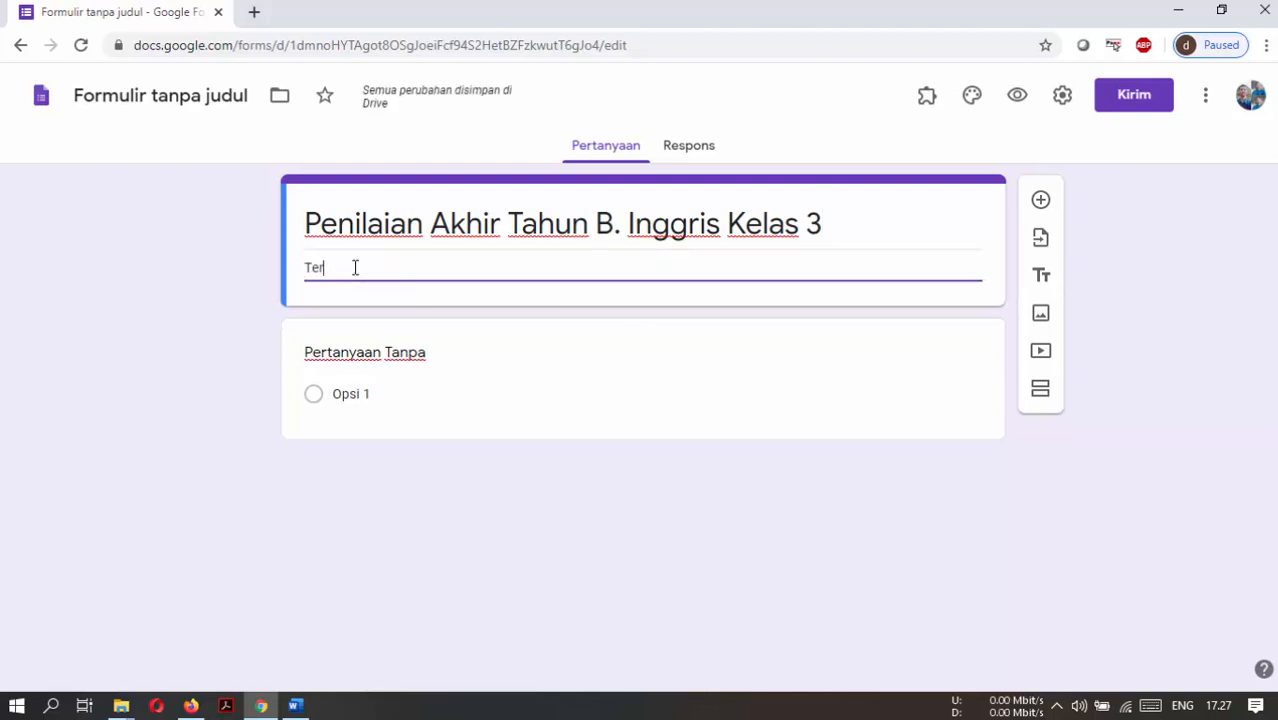
type("diri atas 30")
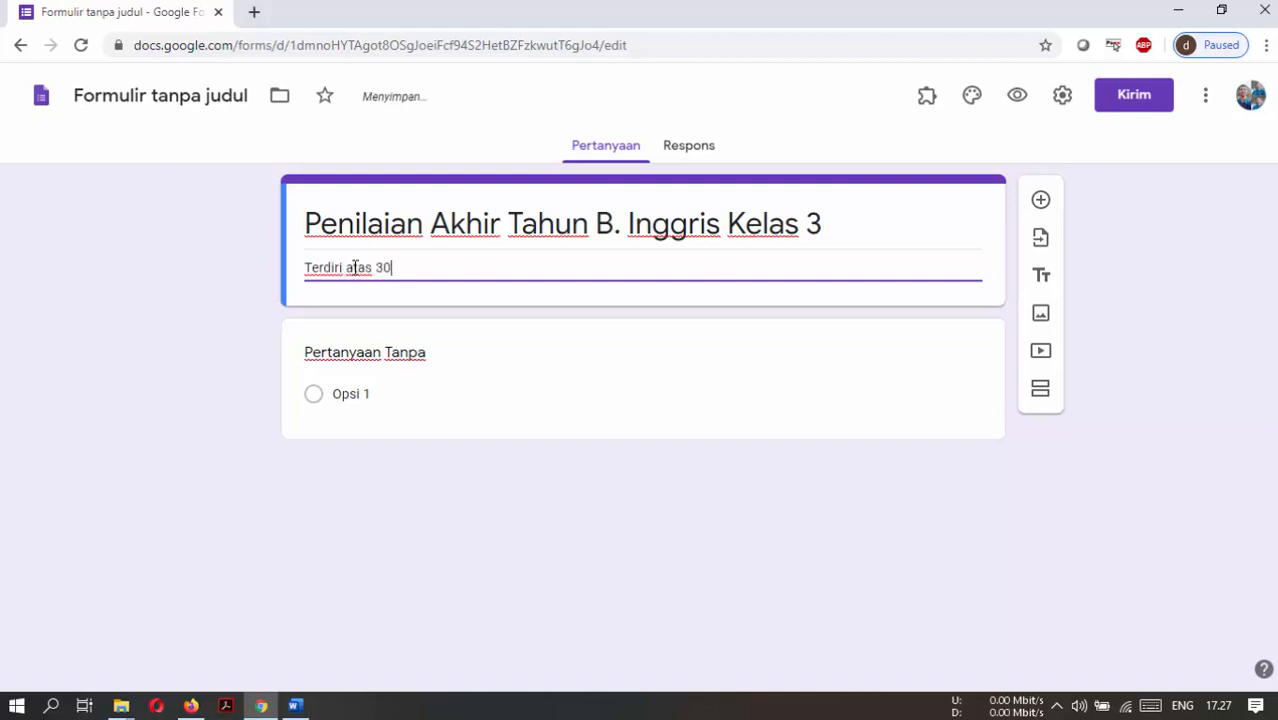
type(" Soal")
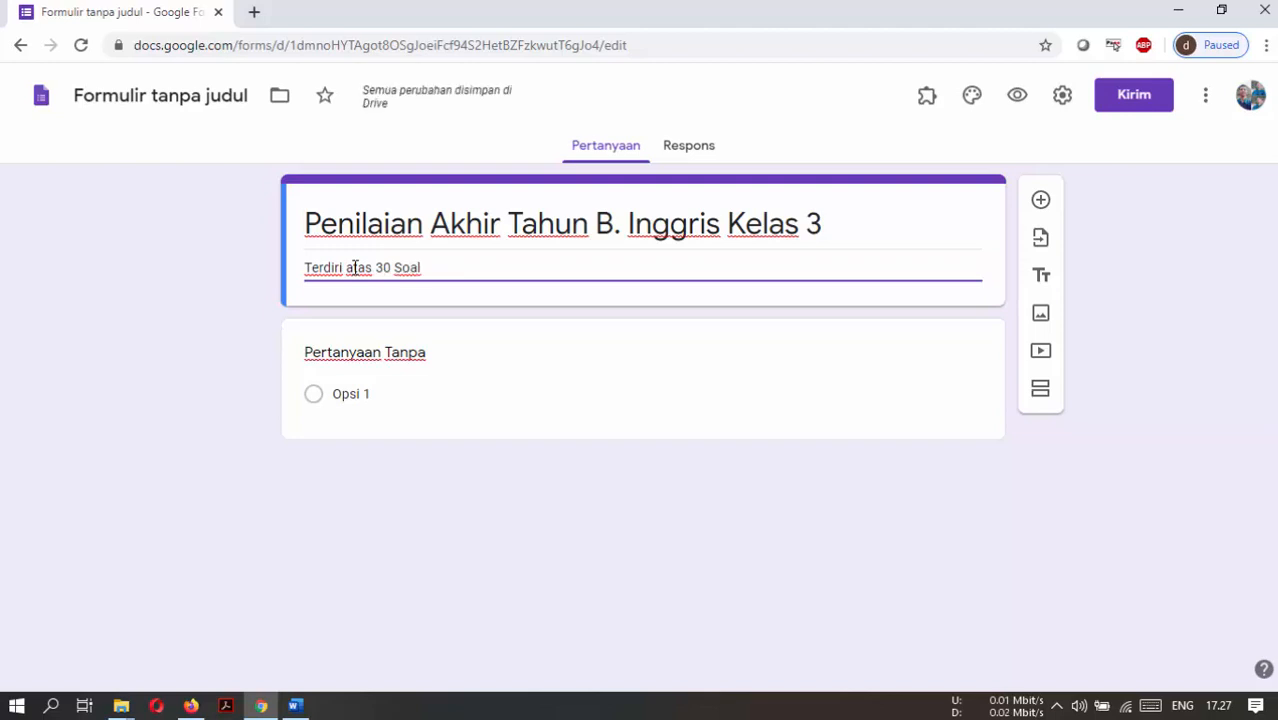
key("Return")
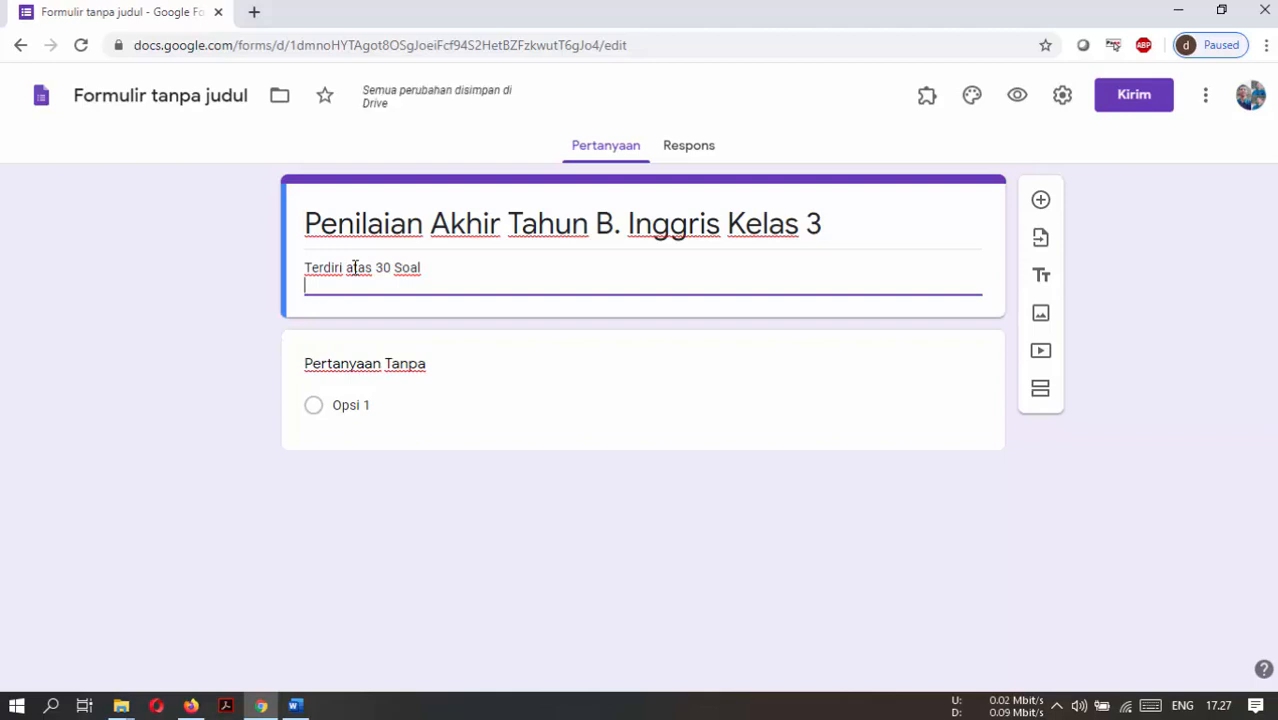
Add an extra line break to the form description with the on-screen keyboard and close the keyboard.
left_click(1151, 706)
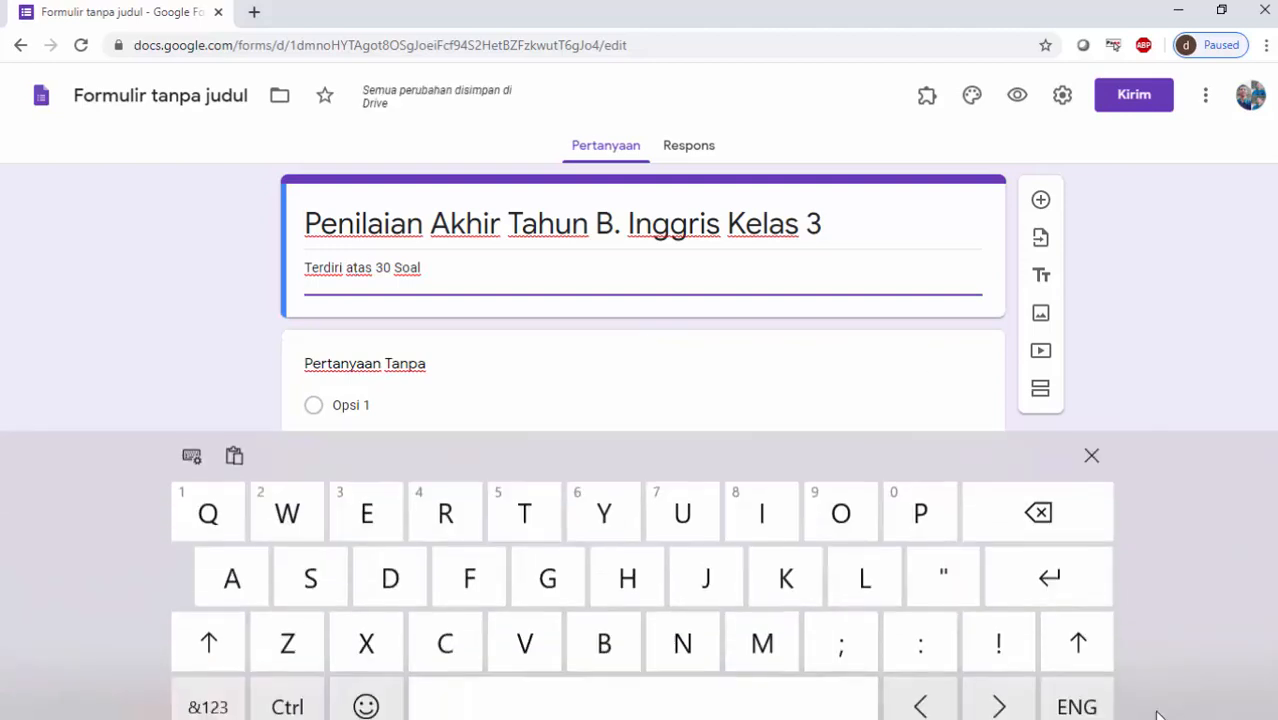
left_click(214, 618)
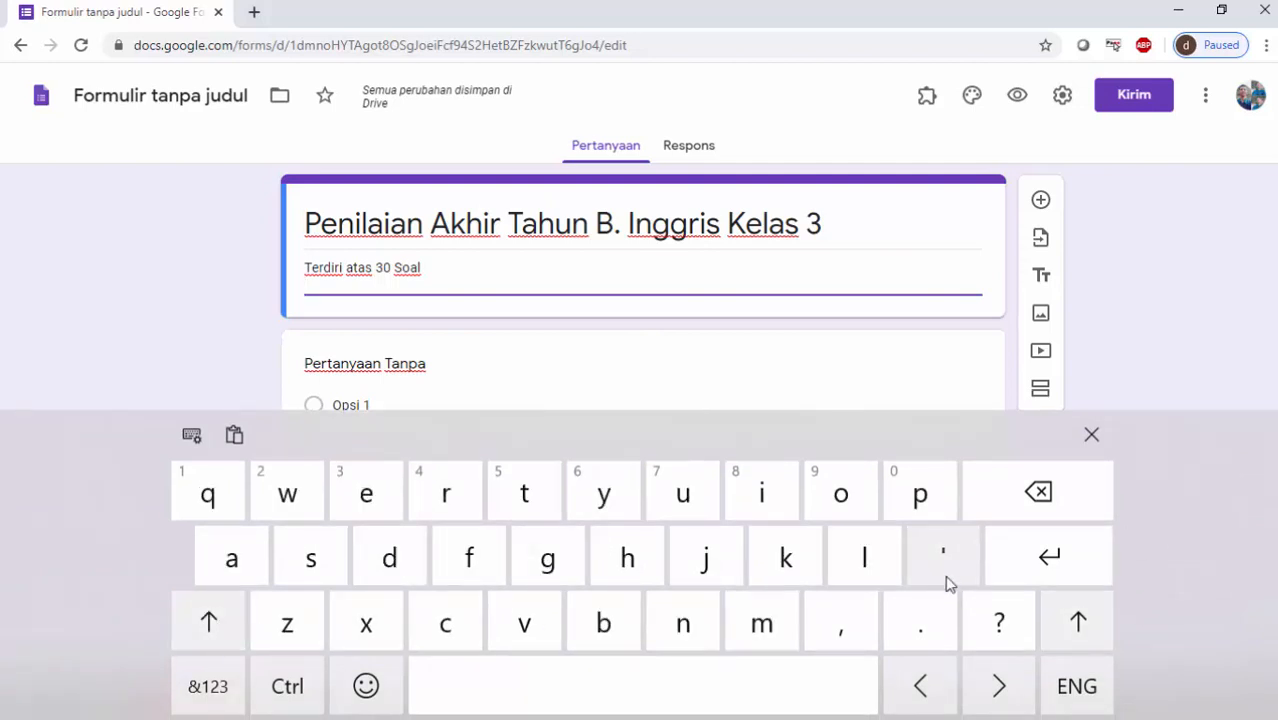
left_click(1020, 570)
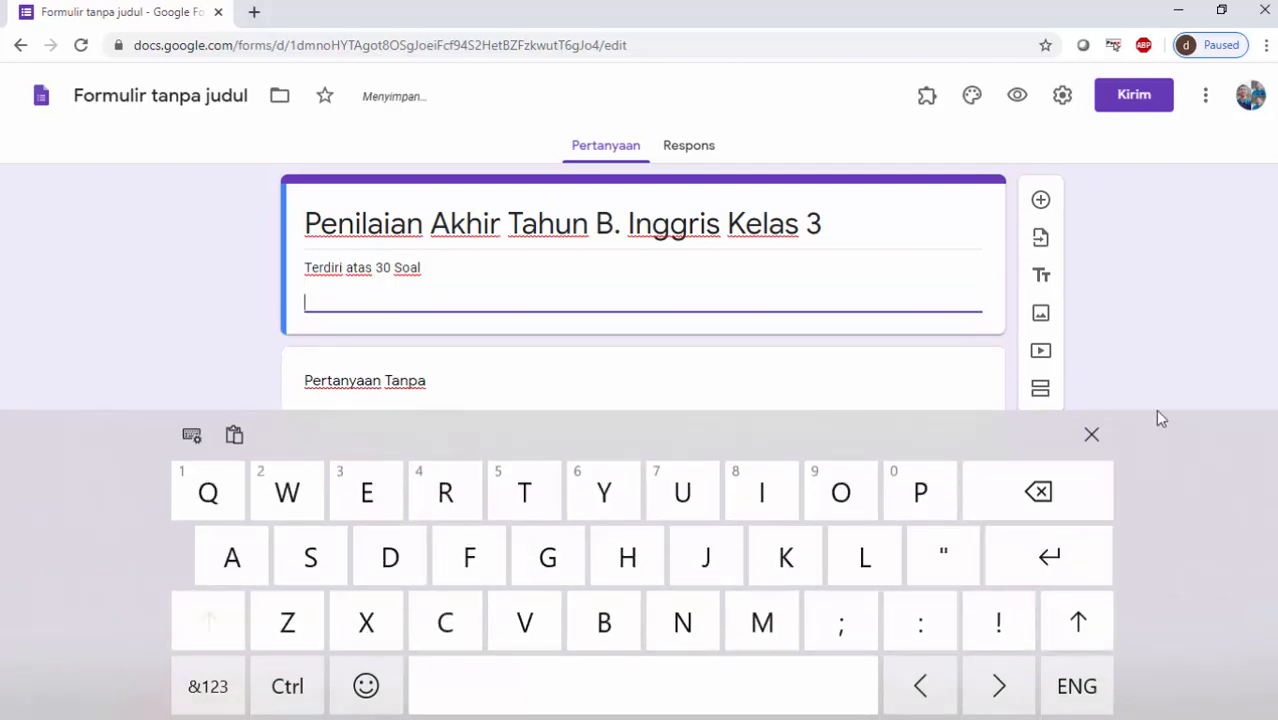
left_click(1091, 434)
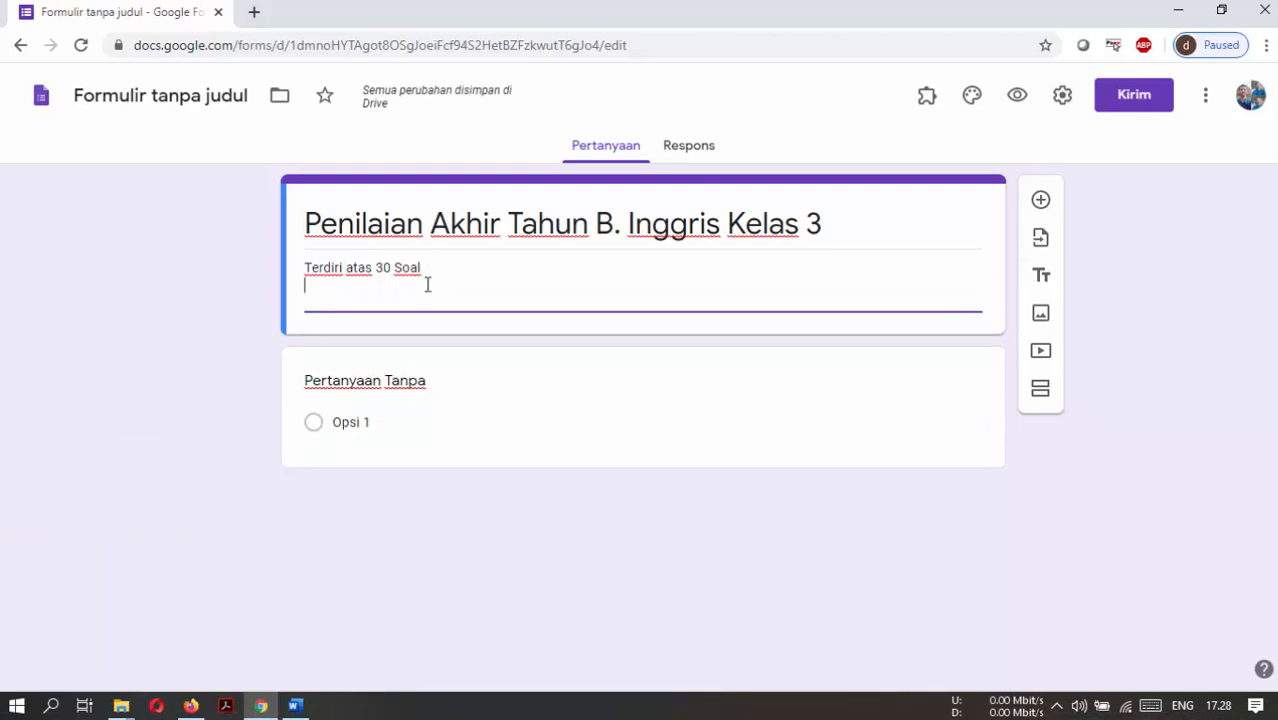
Add "Pelaksanaan Hari Selasa, 17 April 2020" as the second description line and remove the empty line below it.
type("Pelaksanaan Hari ")
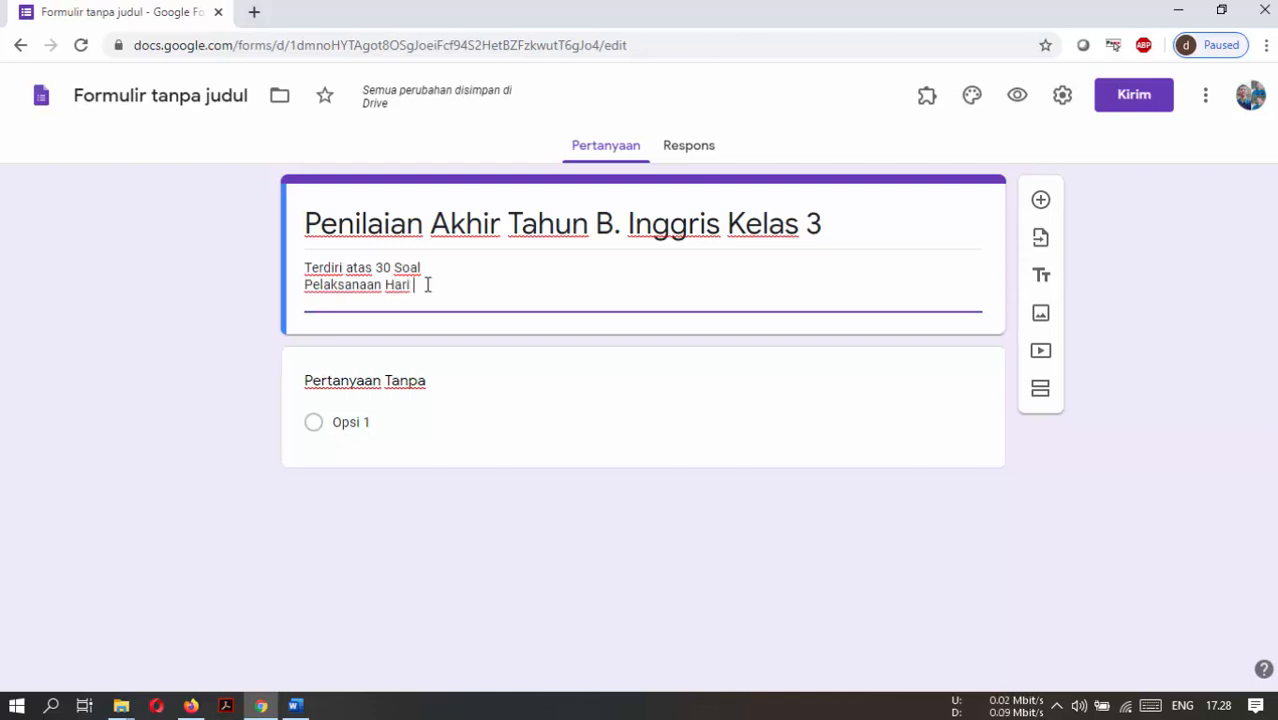
type("Selasa")
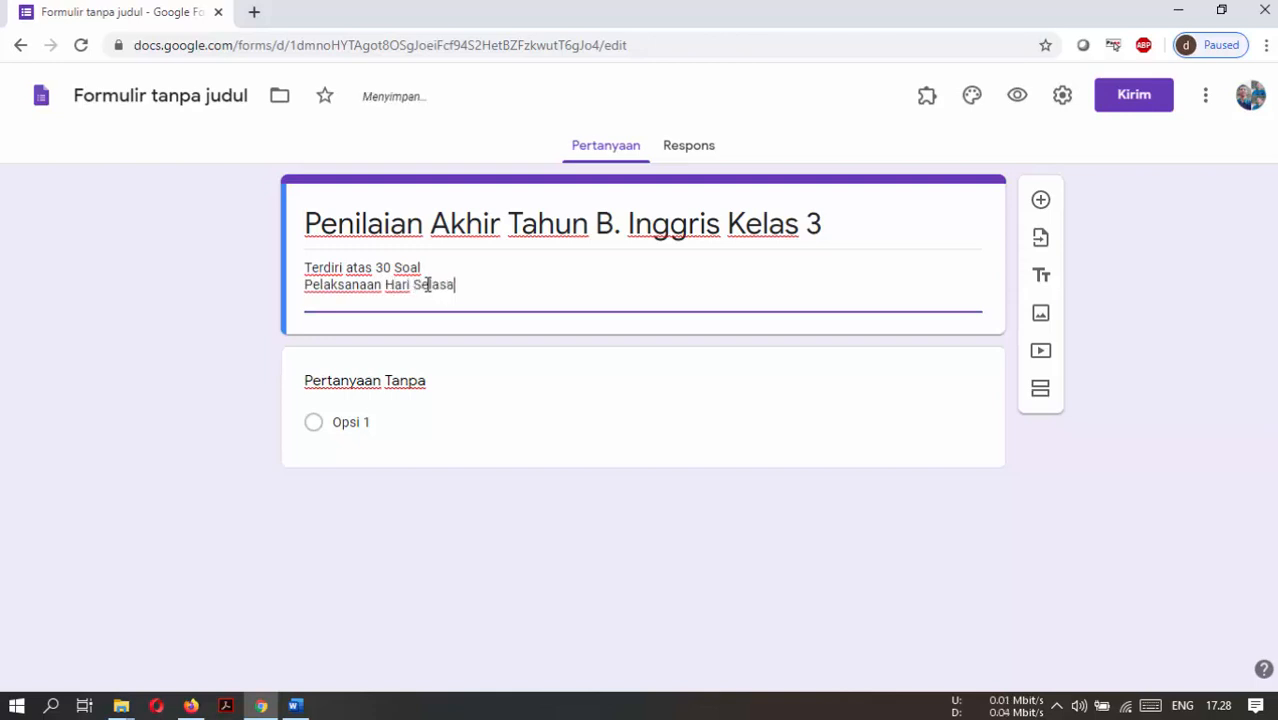
type(", 17 April 2020")
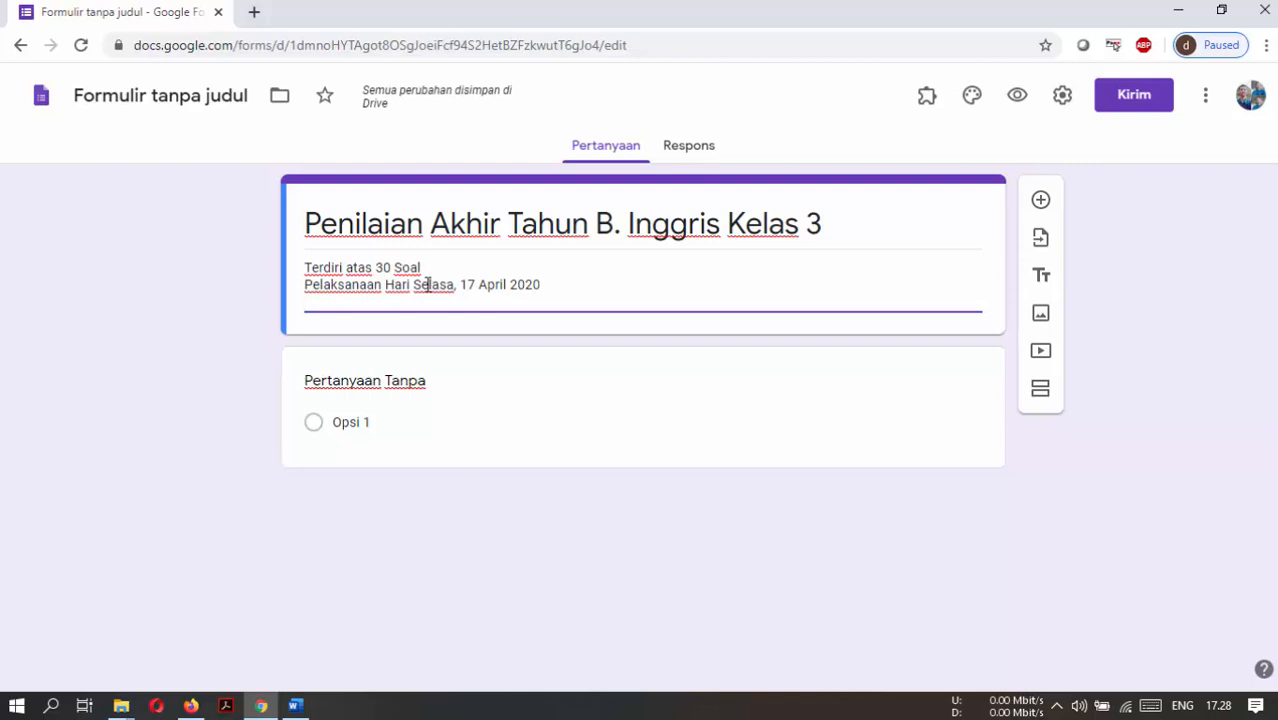
key("BackSpace")
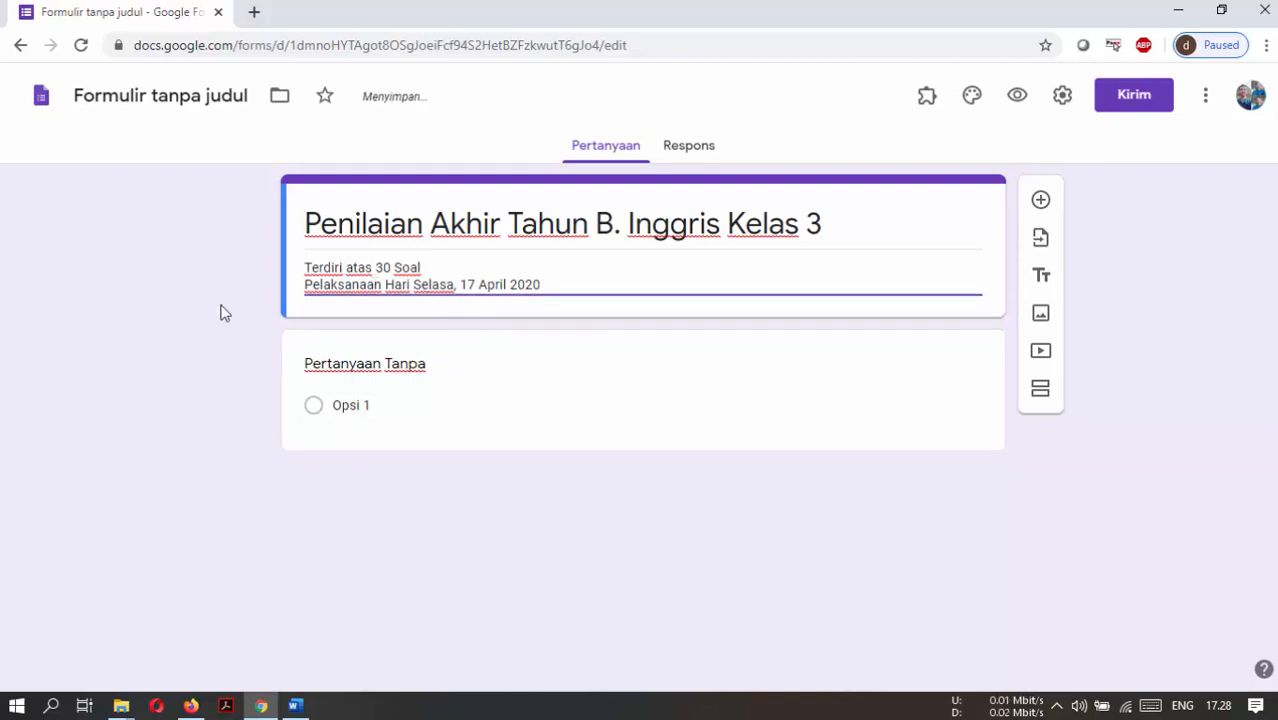
left_click(204, 335)
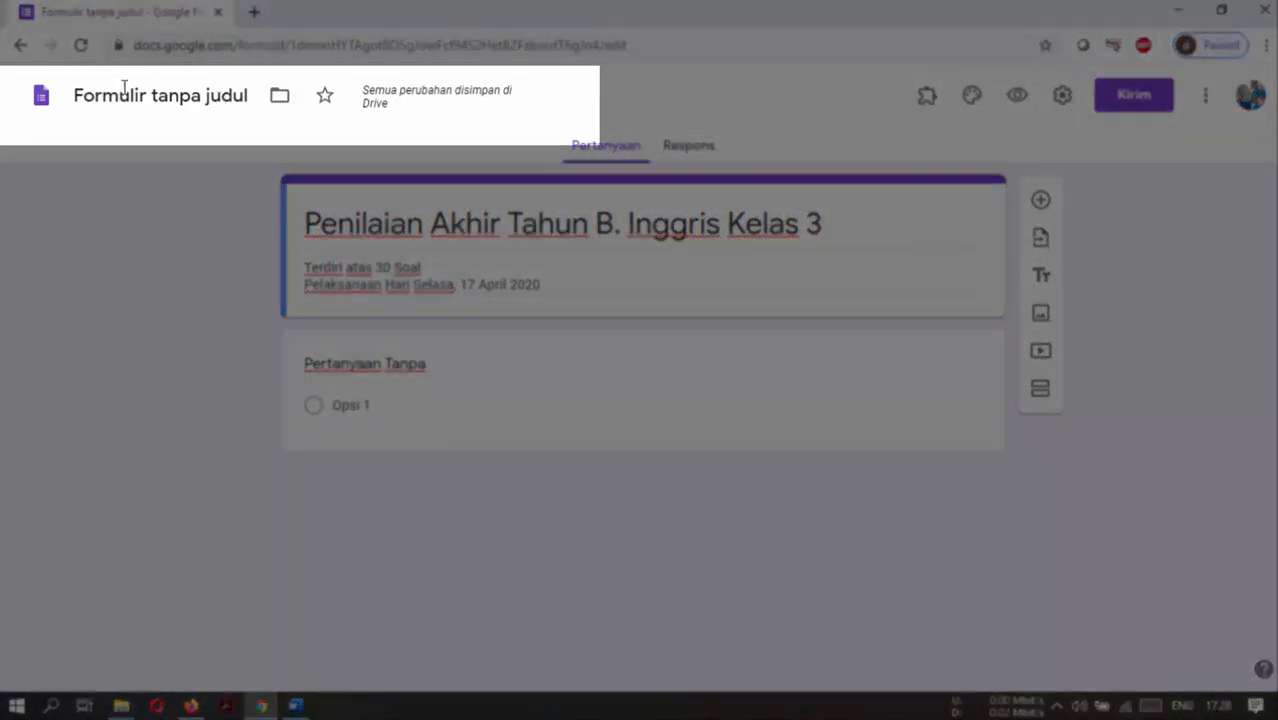
Rename the form file to "PAT B. Inggris Kelas 3", shortening "Penilaian Akhir Tahun" to "PAT".
left_click(124, 90)
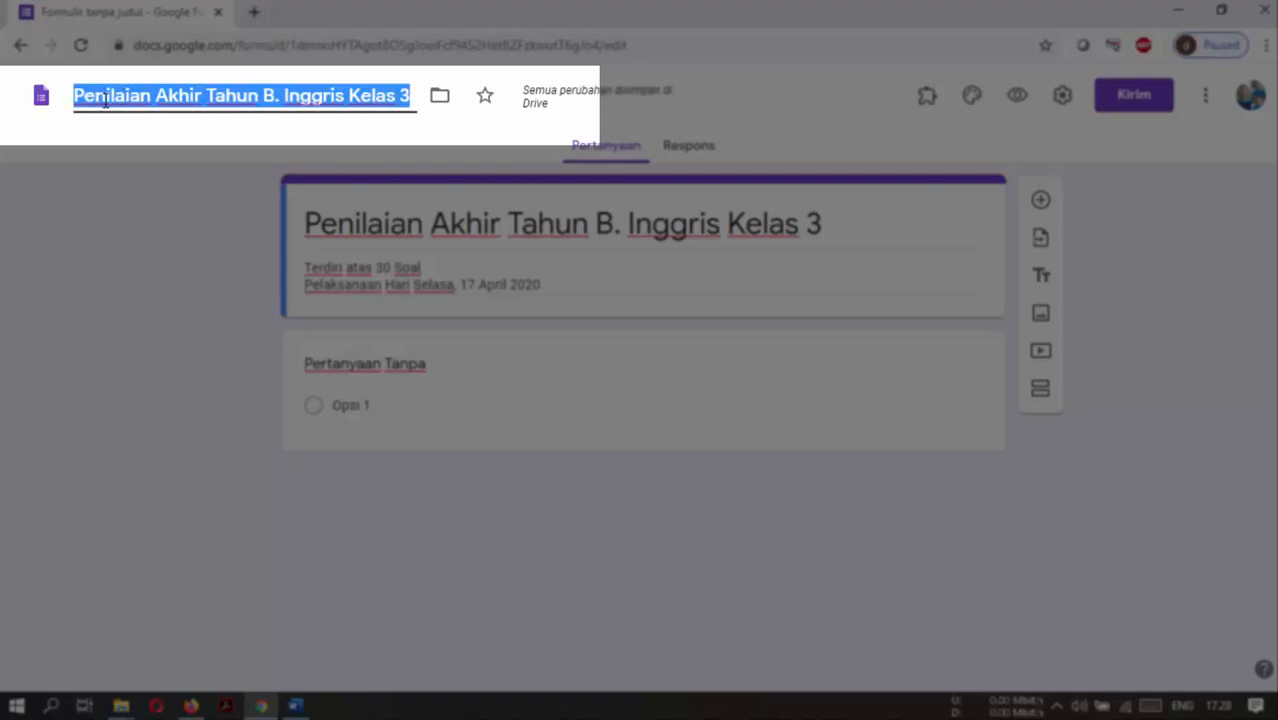
left_click(215, 100)
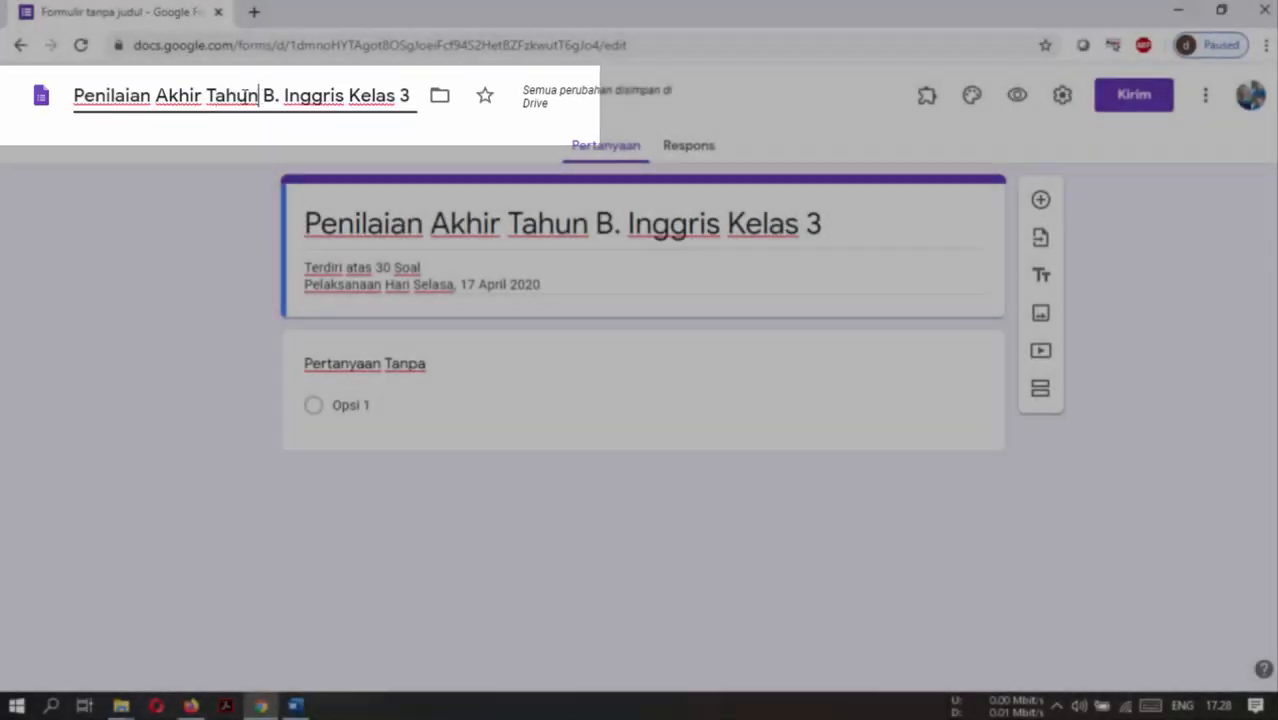
left_click_drag(260, 96, 76, 96)
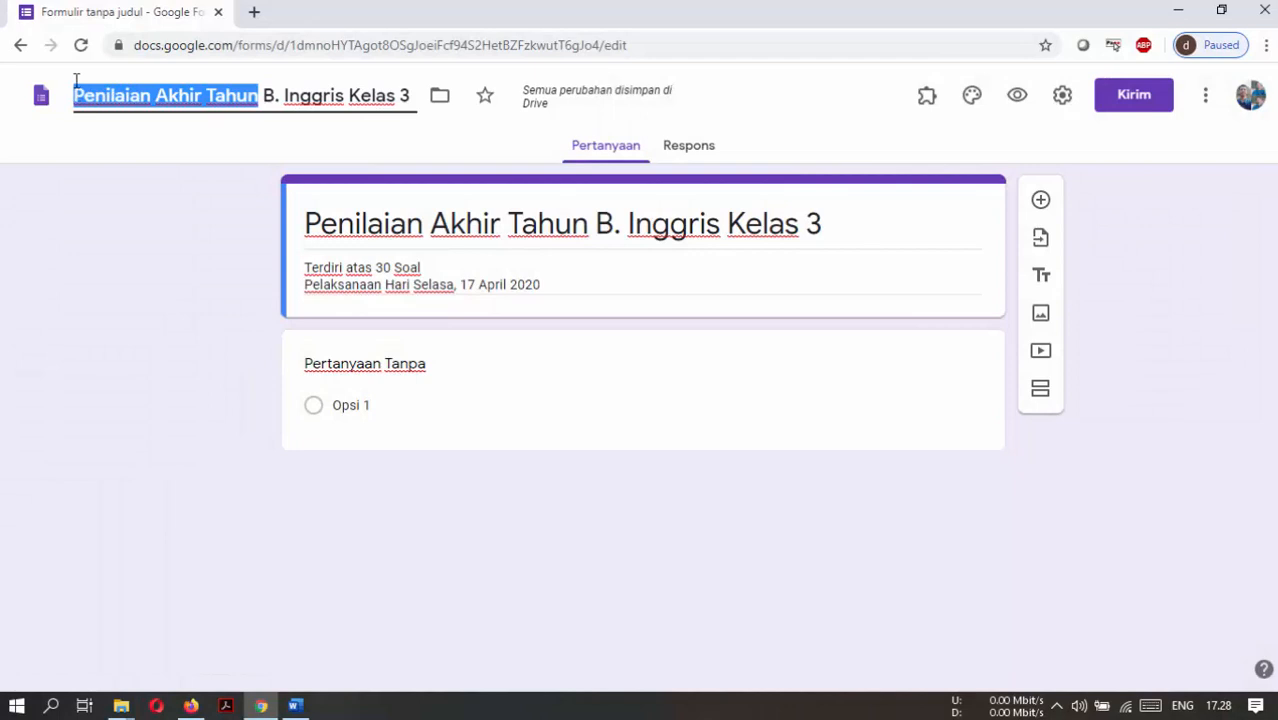
type("PAT")
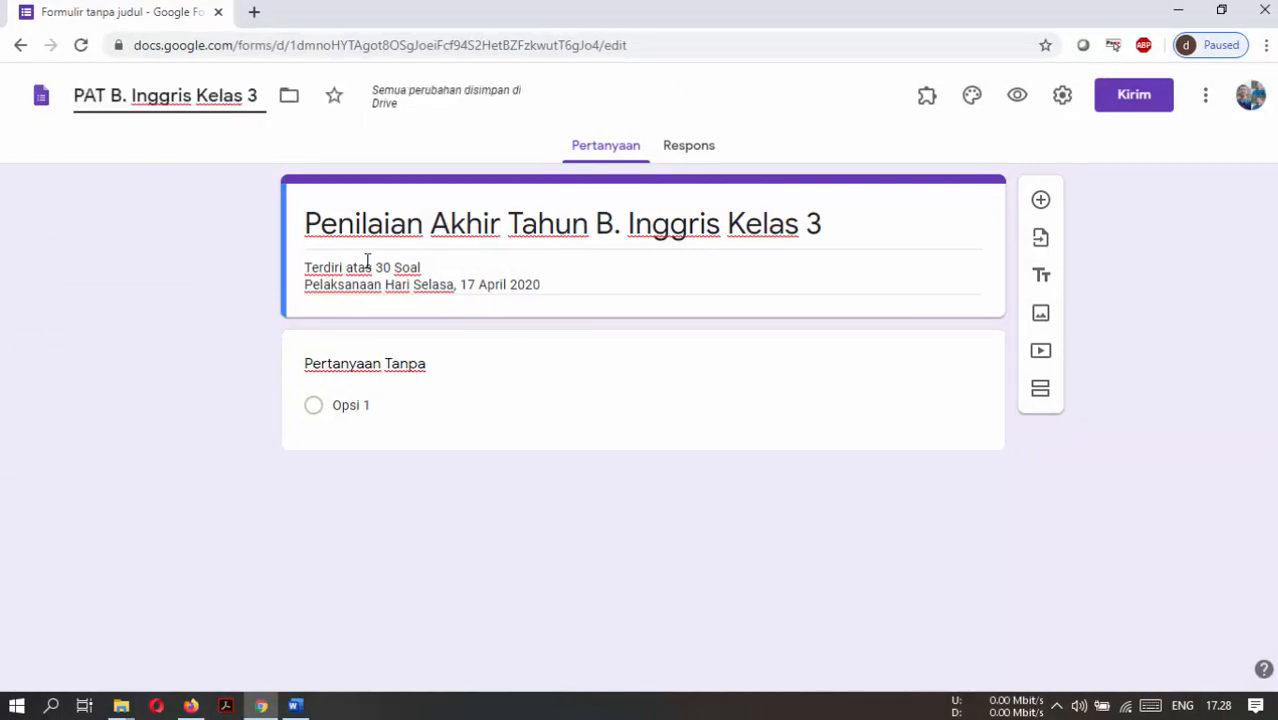
left_click(688, 293)
left_click(266, 335)
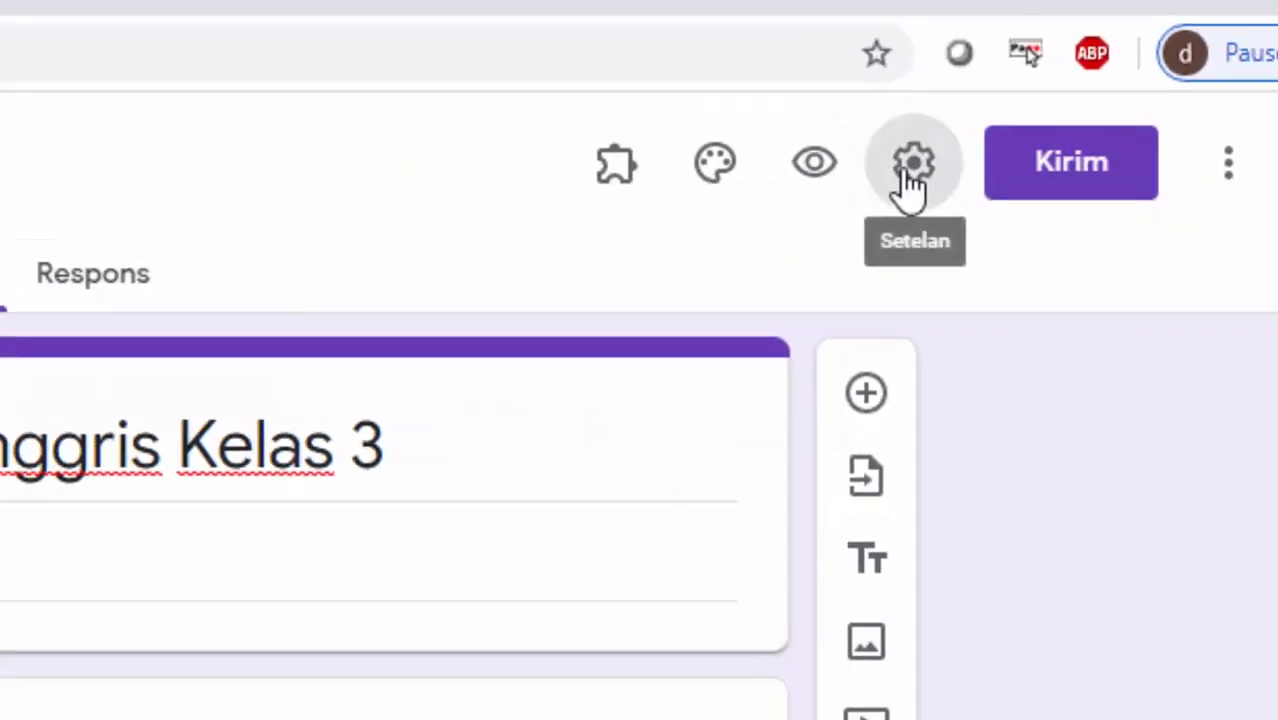
Make the form a quiz in its settings, keeping immediate grade release and all respondent viewing options, and save.
left_click(910, 185)
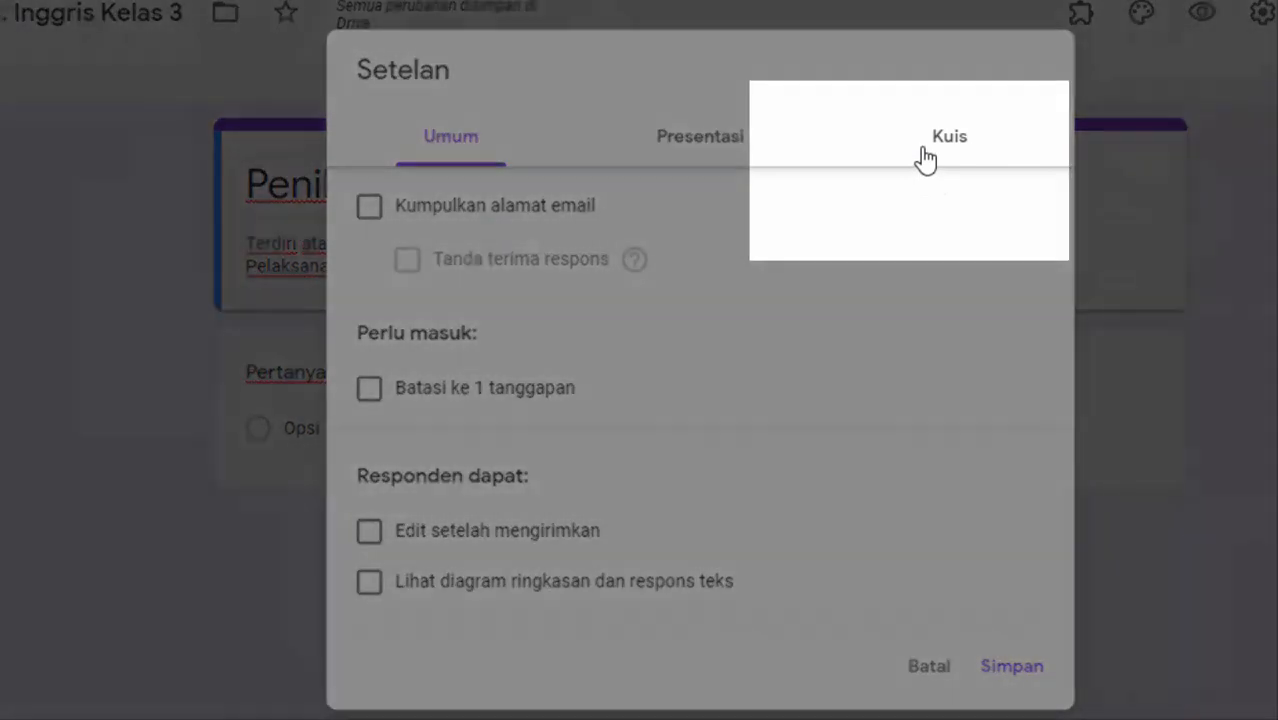
left_click(922, 152)
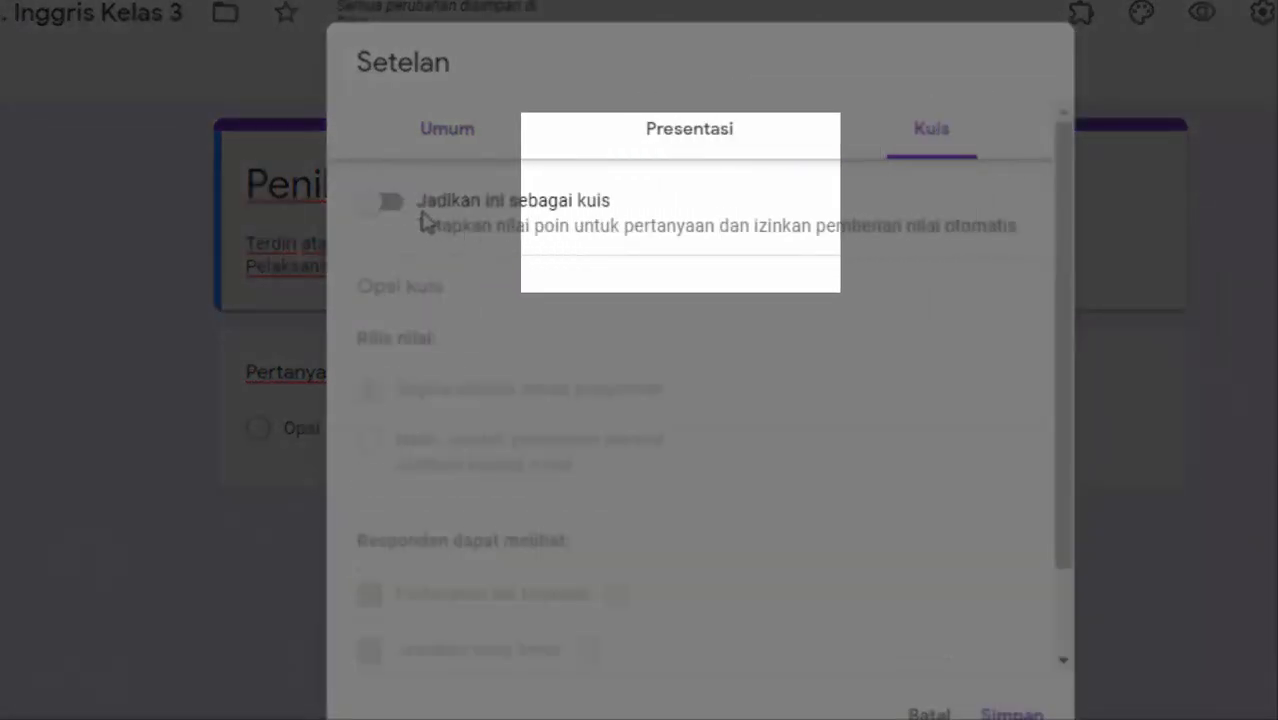
left_click(391, 205)
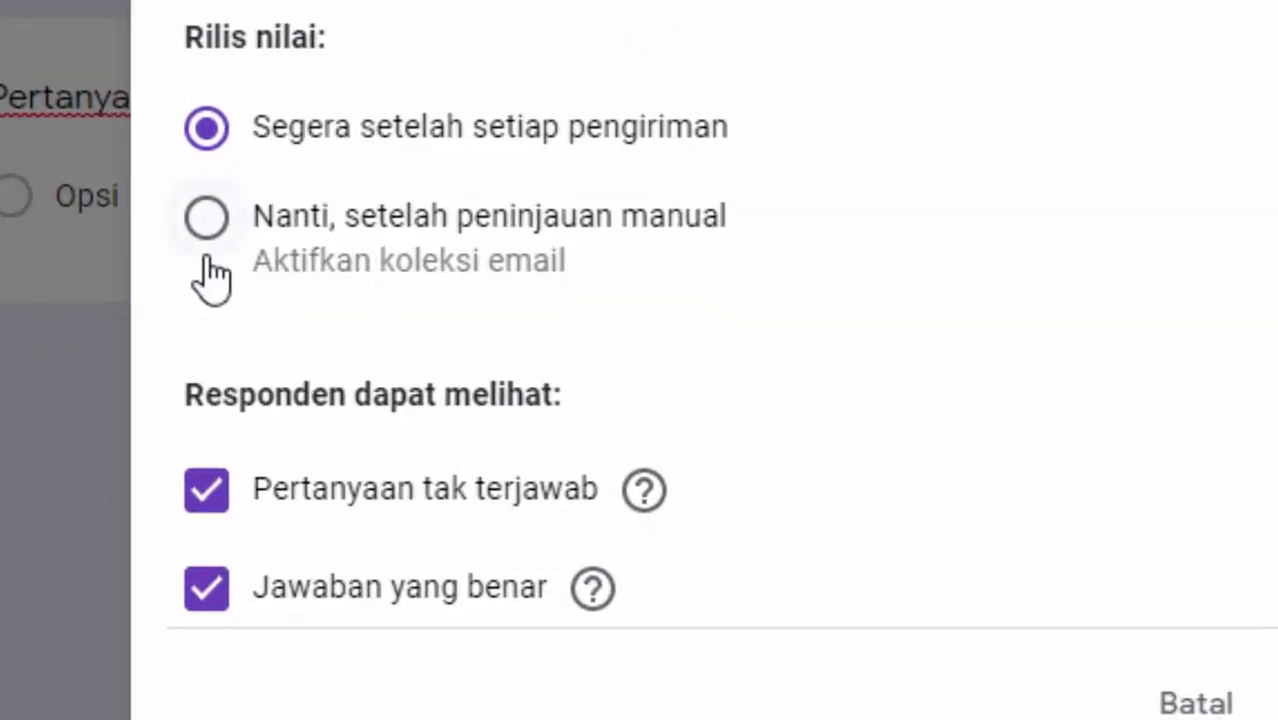
scroll(403, 306, "down", 2)
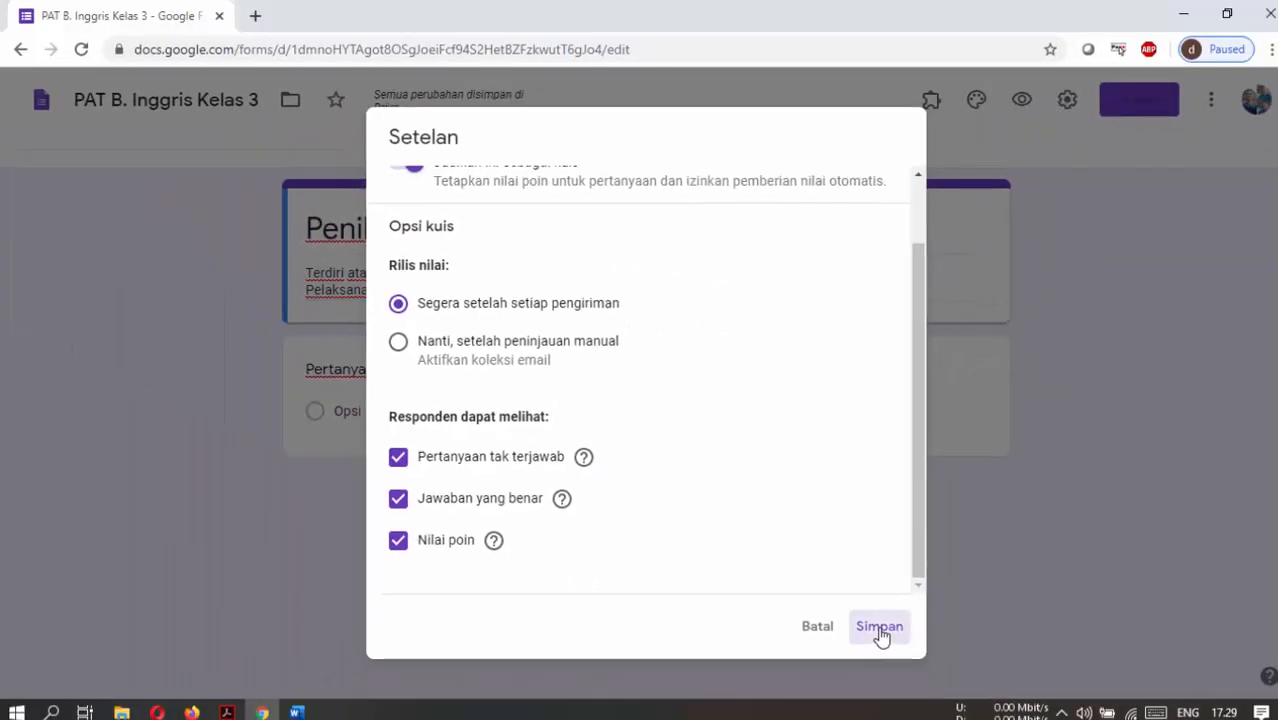
left_click(1008, 650)
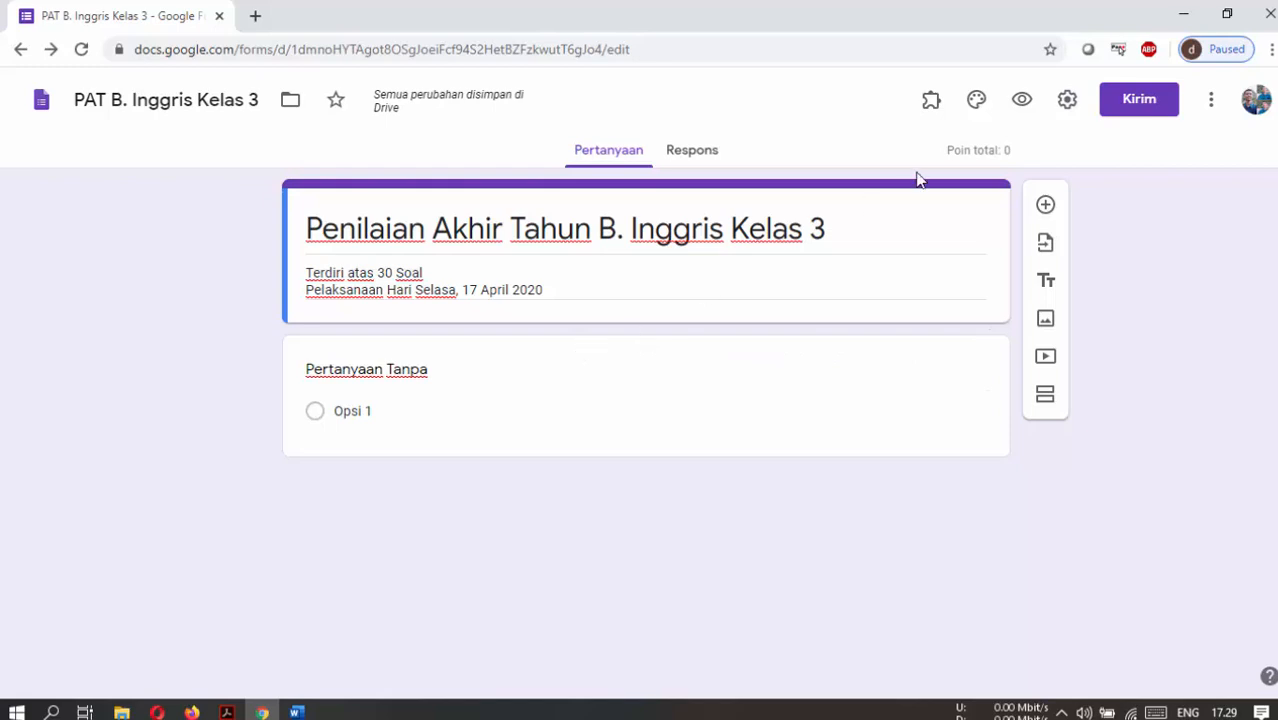
Open the untitled question for editing, switch to PAT II INGGRIS.doc in Word and copy the "Dandy drinks ____ in my party" sentence.
left_click(463, 377)
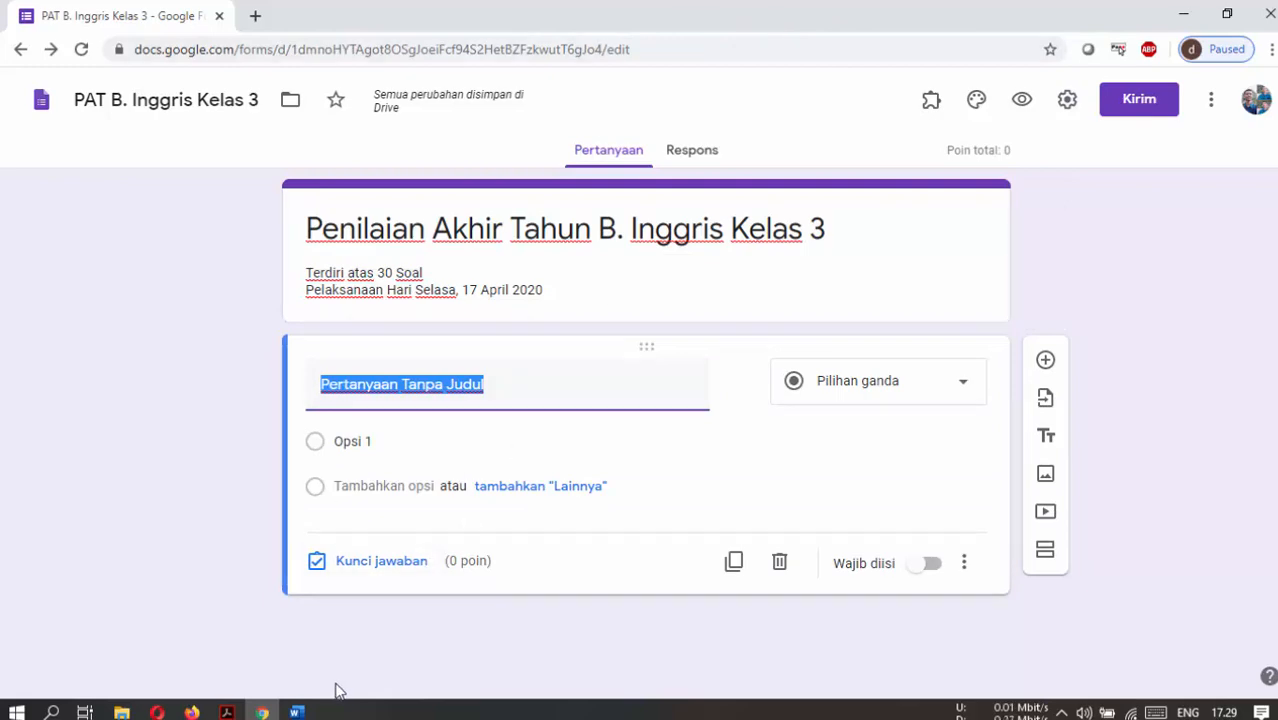
mouse_move(305, 714)
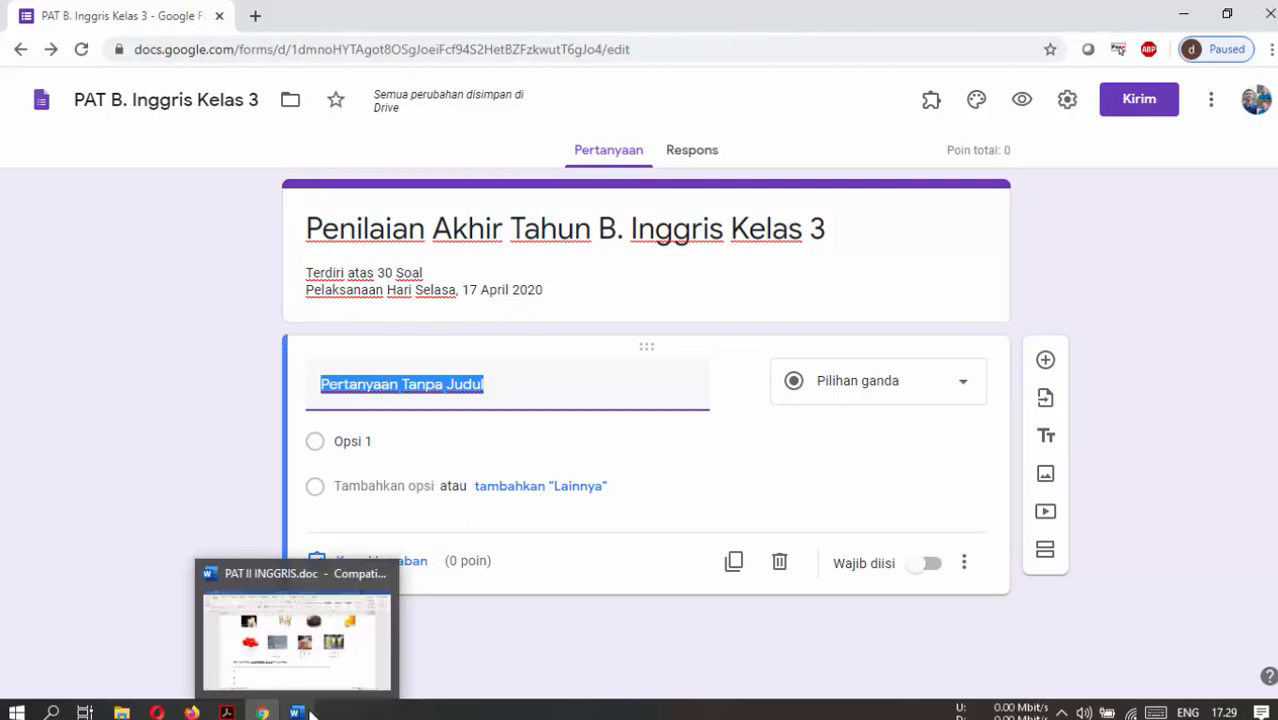
left_click(350, 668)
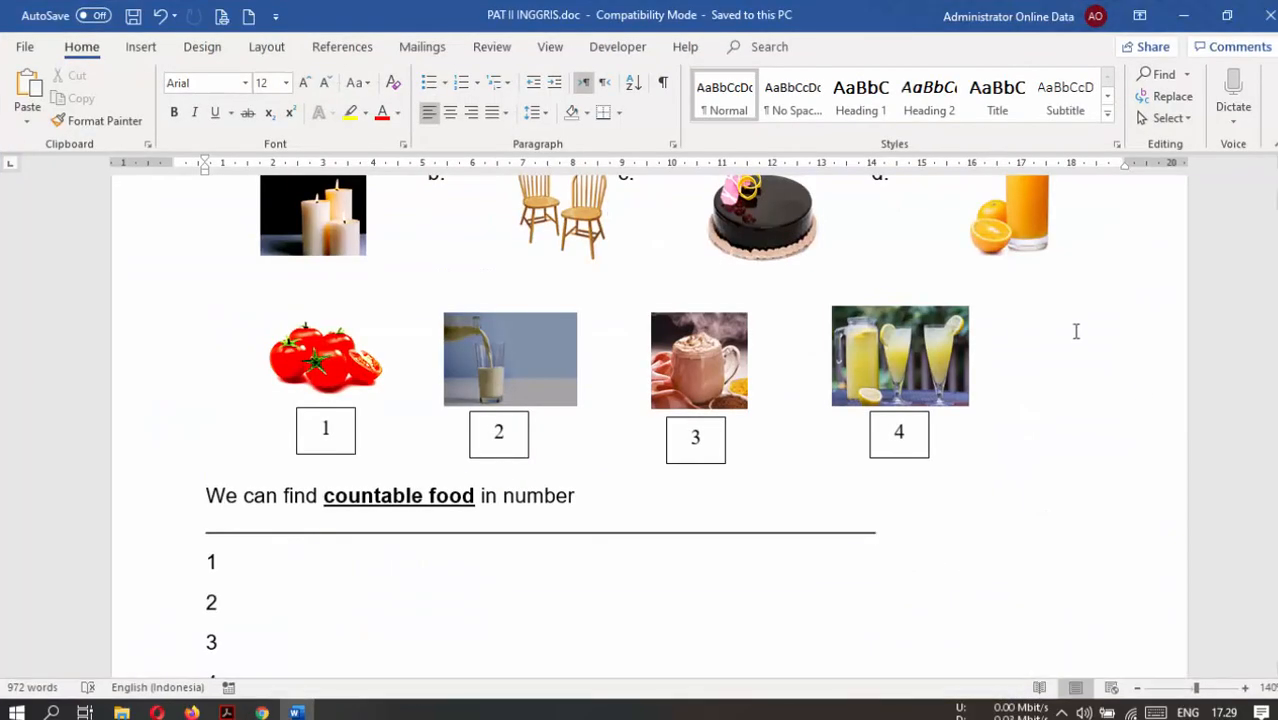
scroll(1070, 332, "up", 6)
scroll(867, 477, "down", 3)
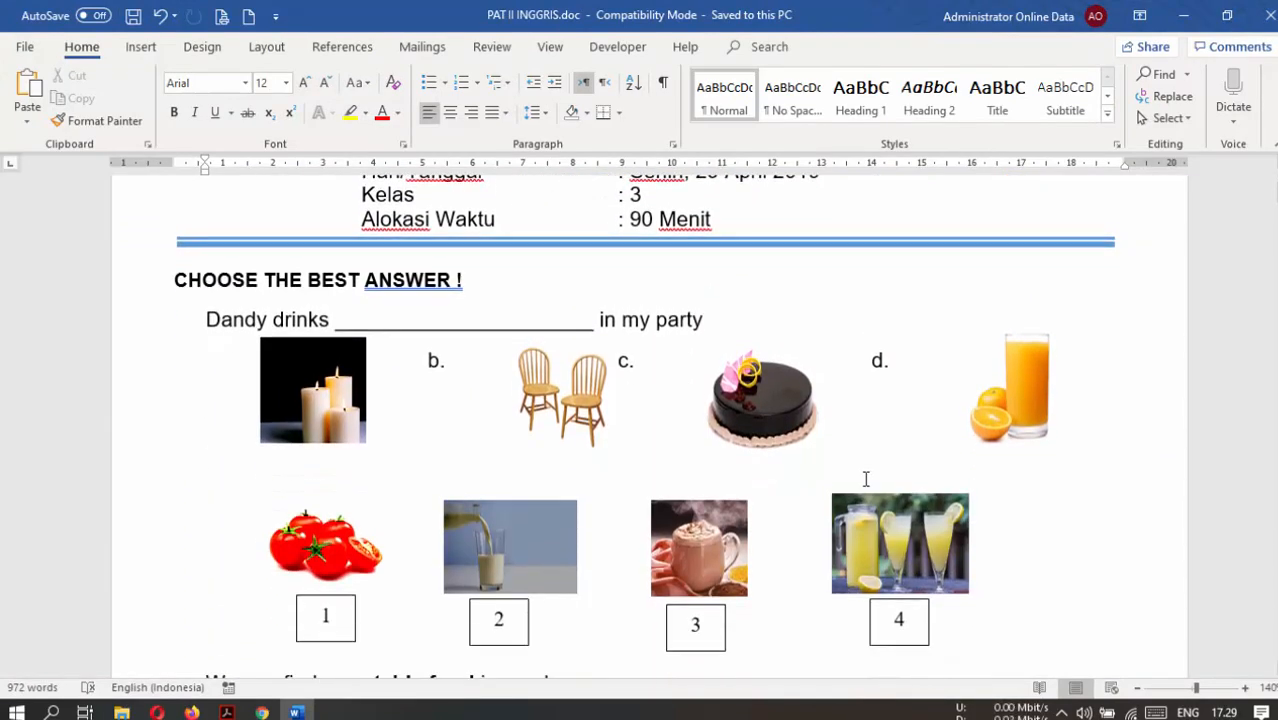
scroll(760, 487, "down", 1)
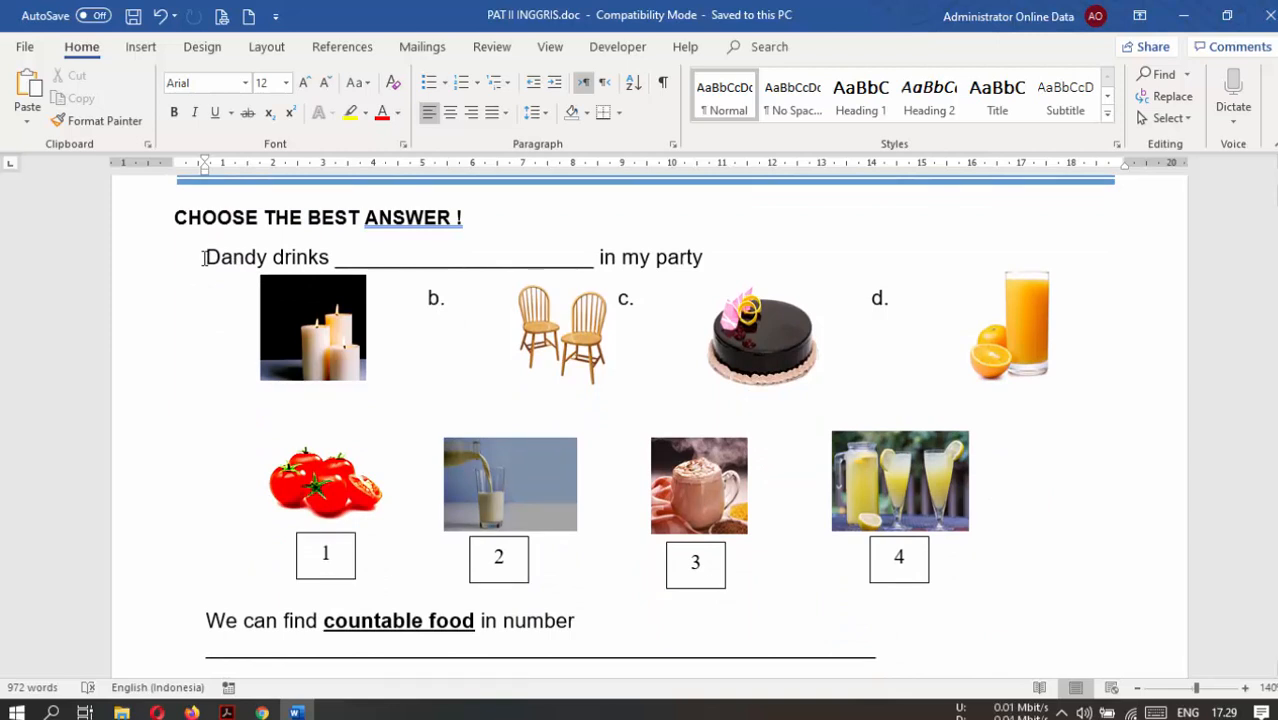
left_click_drag(204, 258, 650, 256)
key("shift+Right")
key("shift+Right")
key("shift+Right")
key("shift+Right")
key("shift+Right")
key("ctrl+c")
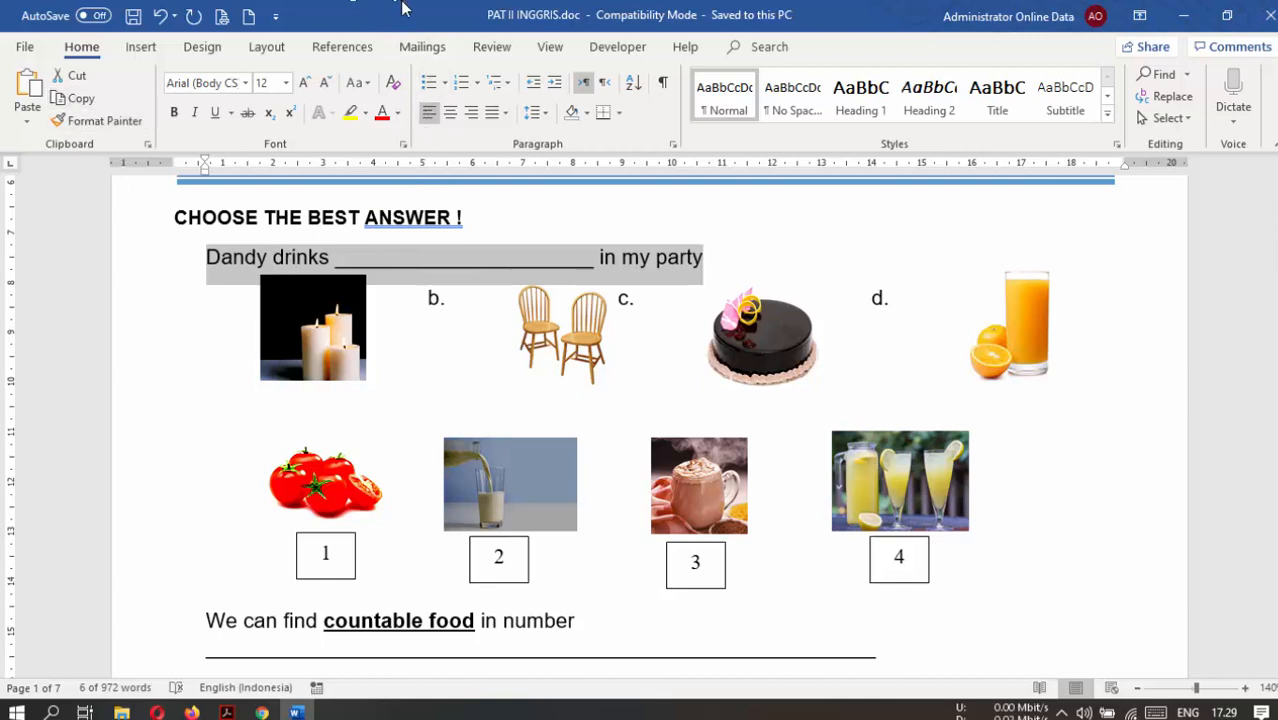
Arrange Word and the form side by side and paste the copied sentence as the first question's text.
left_click_drag(395, 18, 3, 133)
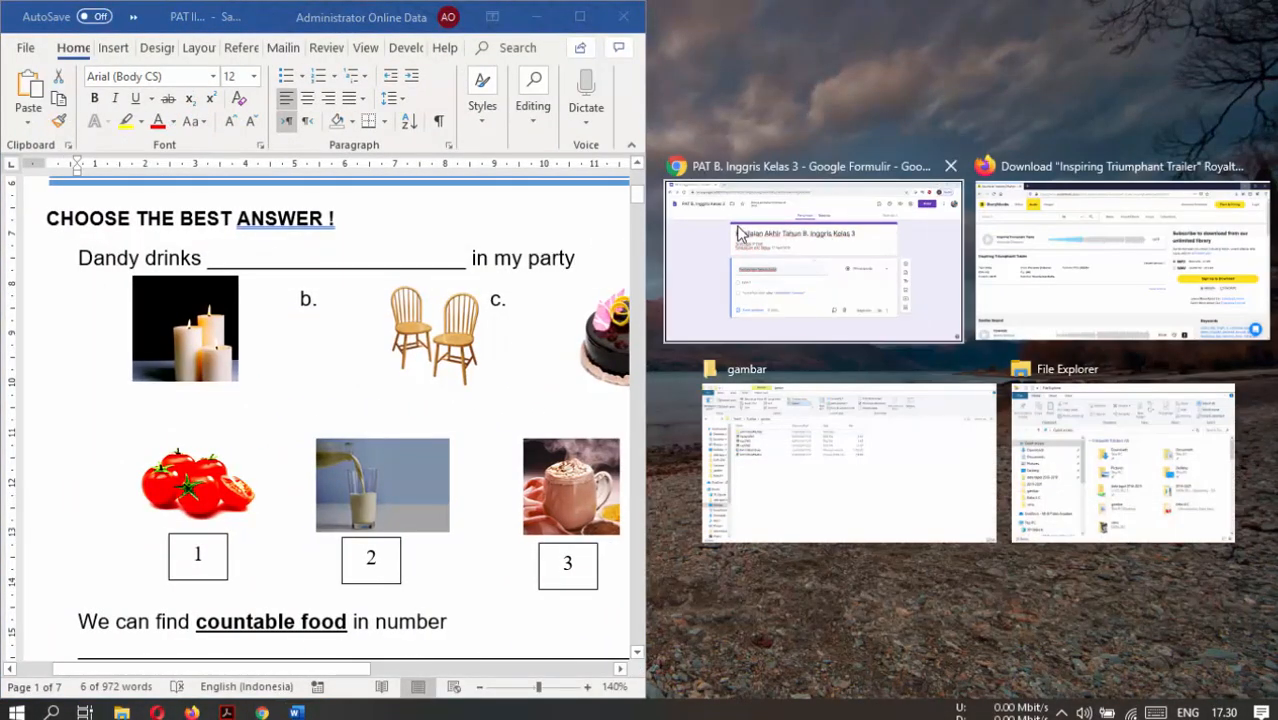
left_click(741, 232)
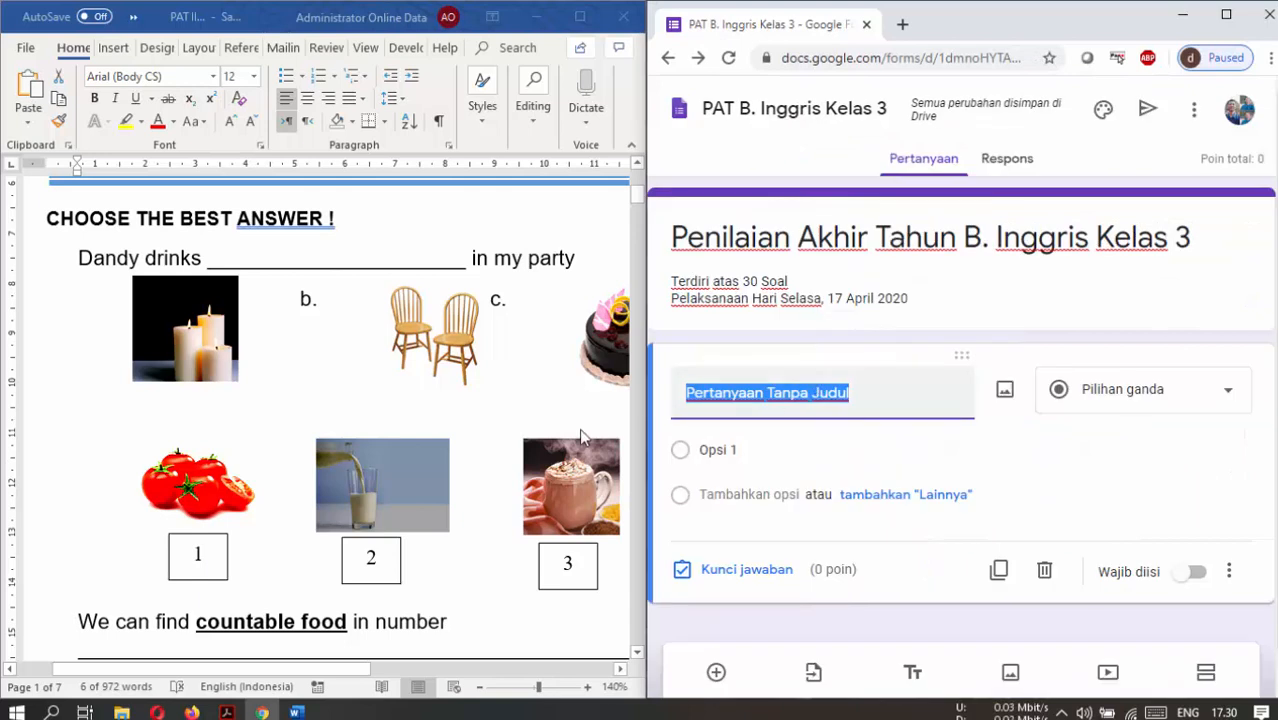
key("ctrl+v")
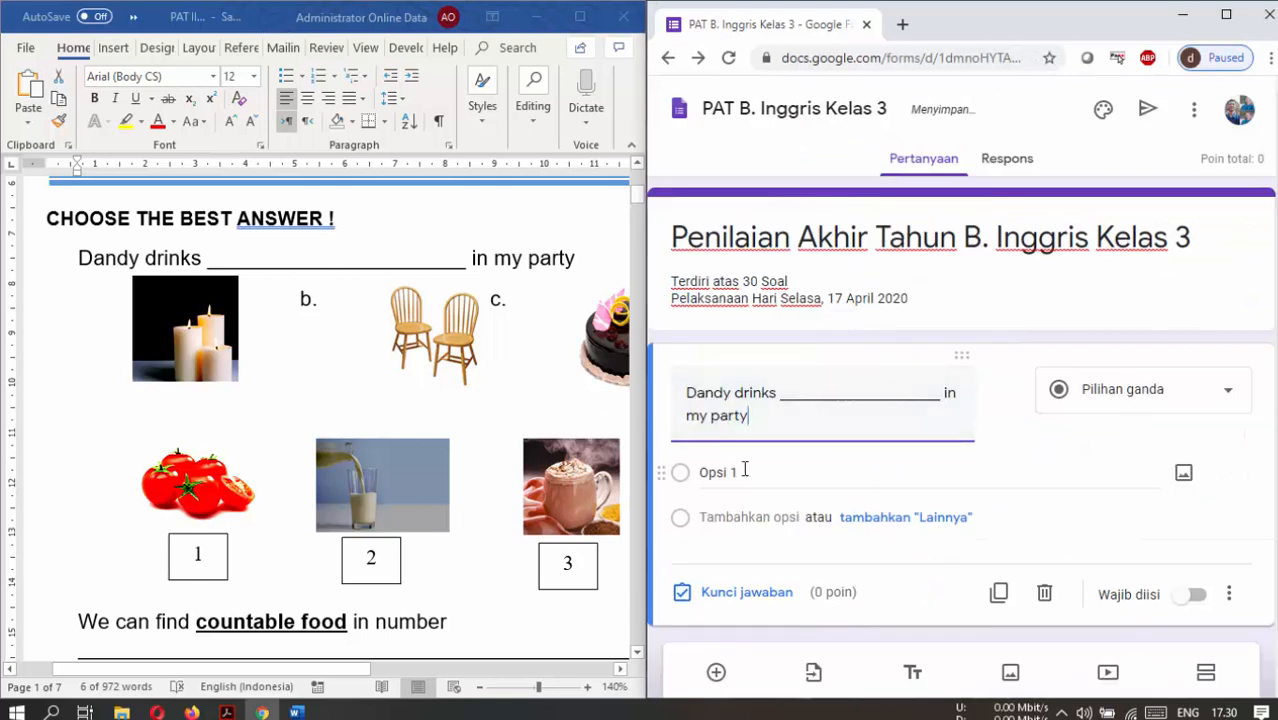
Upload the candles picture from the PAT II INGGRIS_files folder to the question's first answer option.
left_click(826, 477)
left_click(1186, 477)
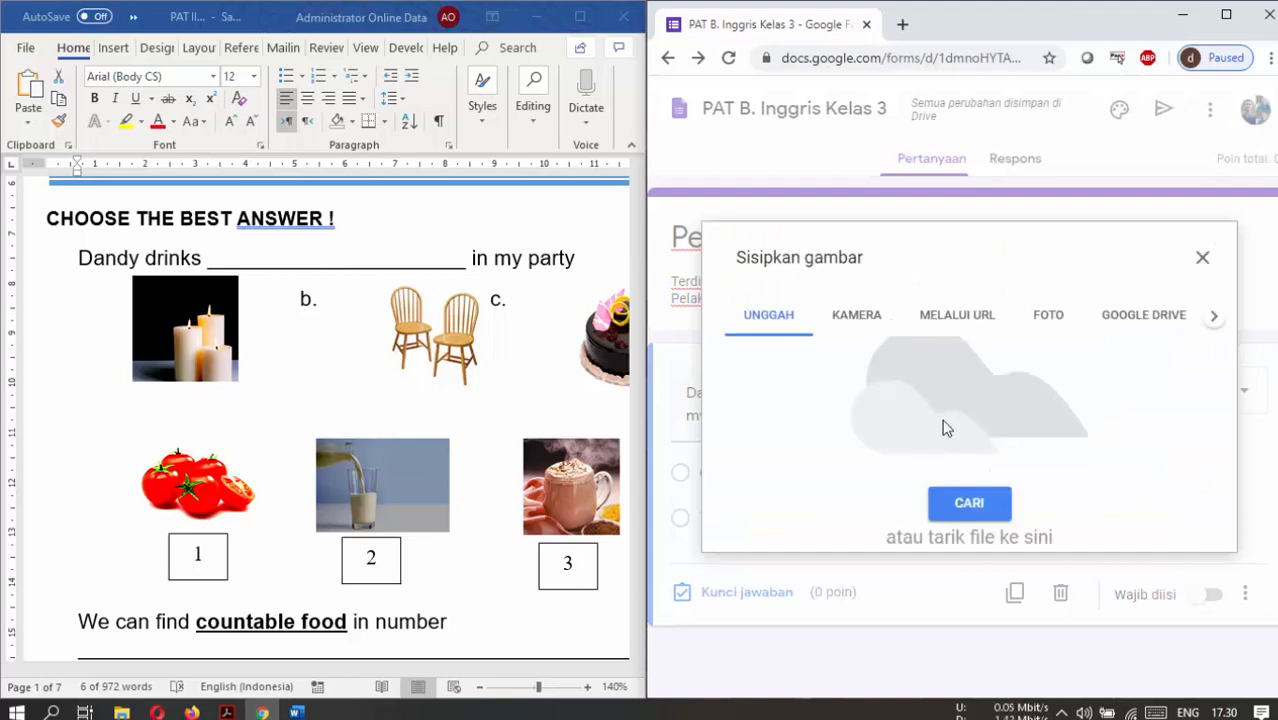
left_click(998, 505)
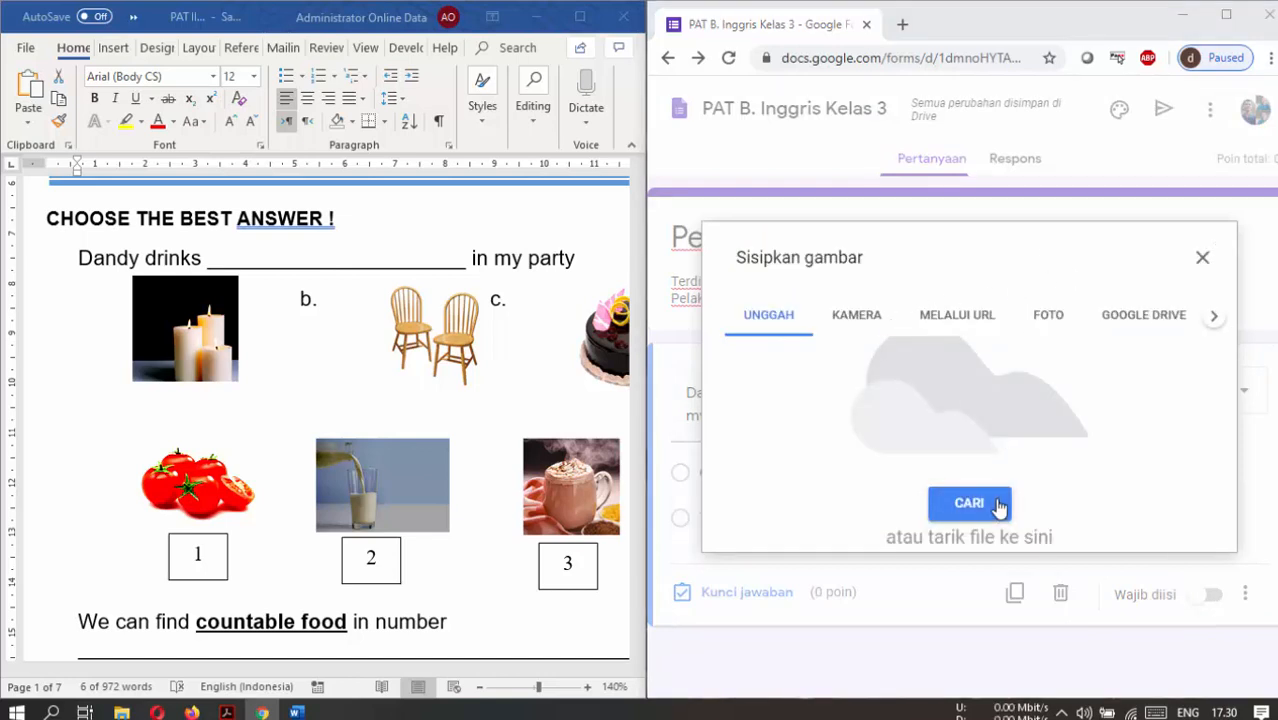
double_click(833, 208)
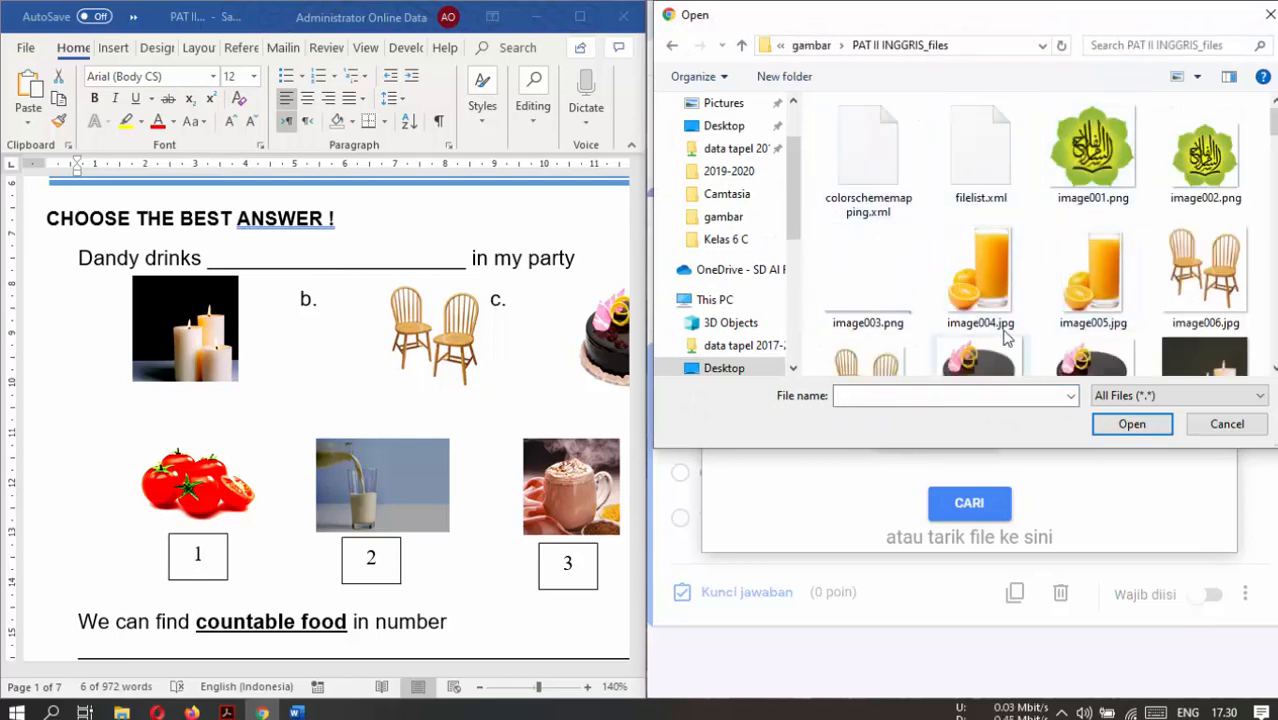
scroll(1100, 290, "down", 1)
double_click(1190, 300)
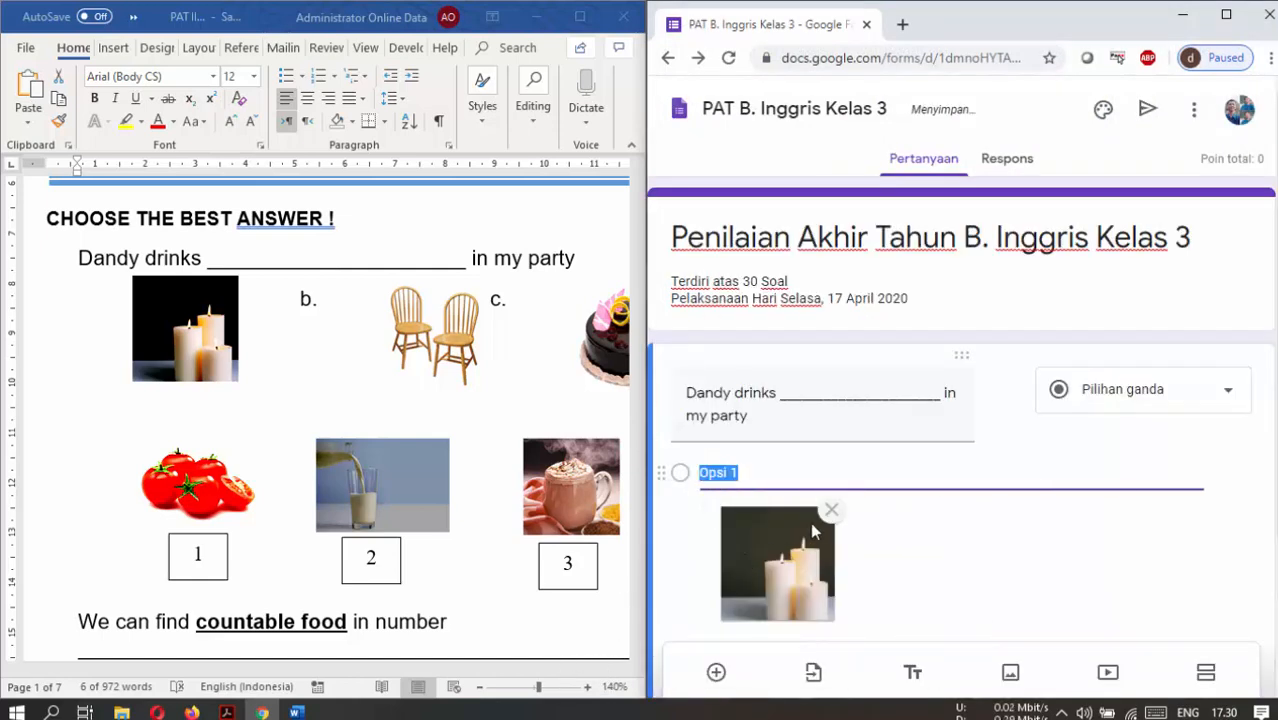
Add a second answer option and upload the picture of the two chairs to it.
scroll(810, 522, "down", 2)
left_click(760, 465)
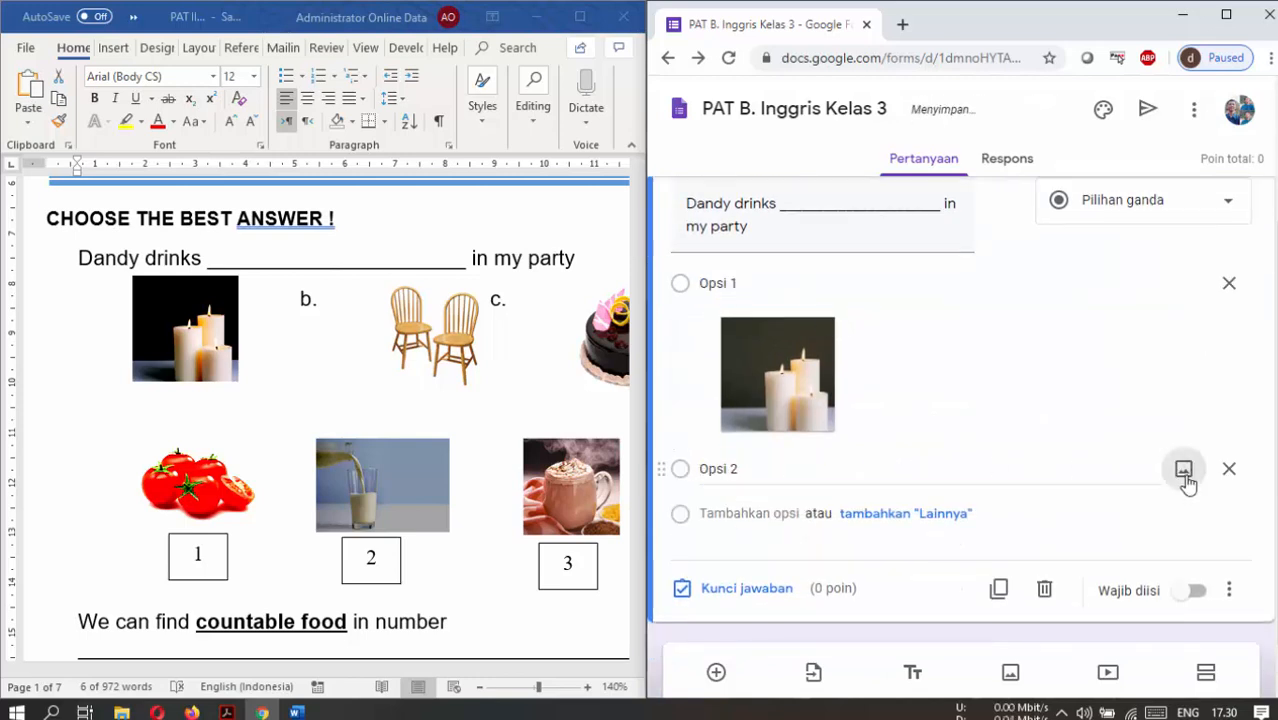
left_click(1181, 473)
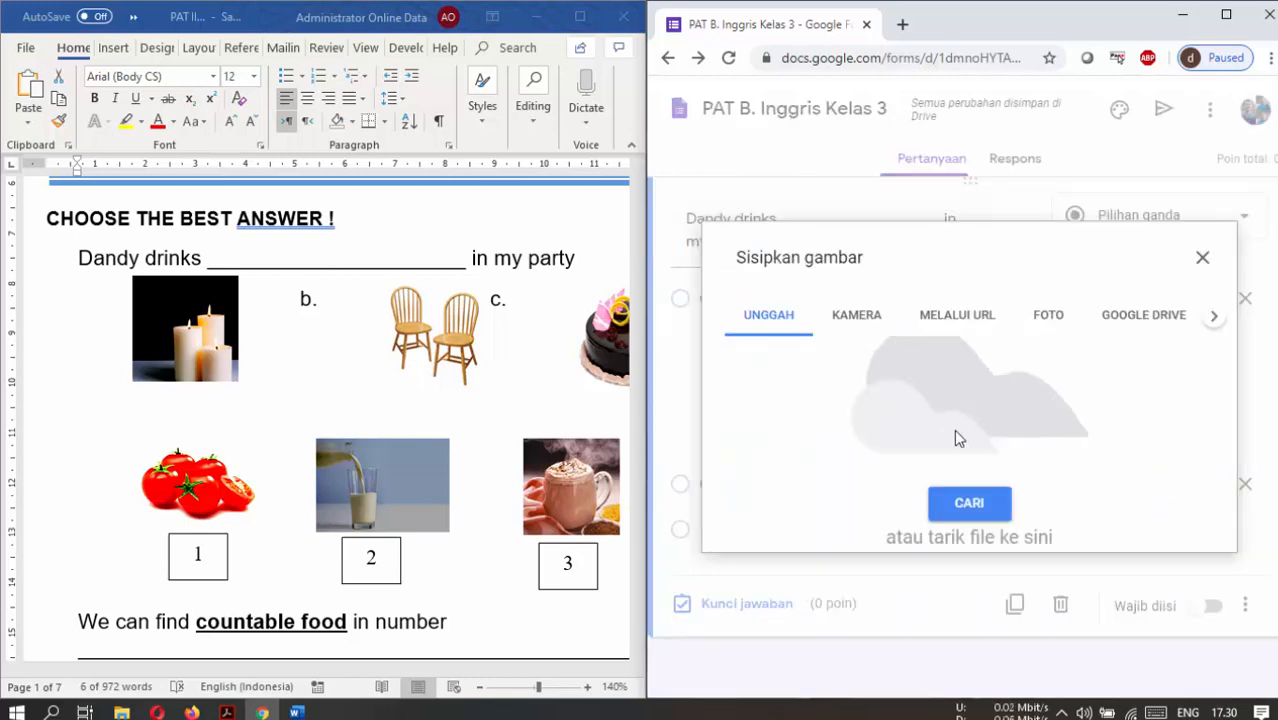
left_click(970, 505)
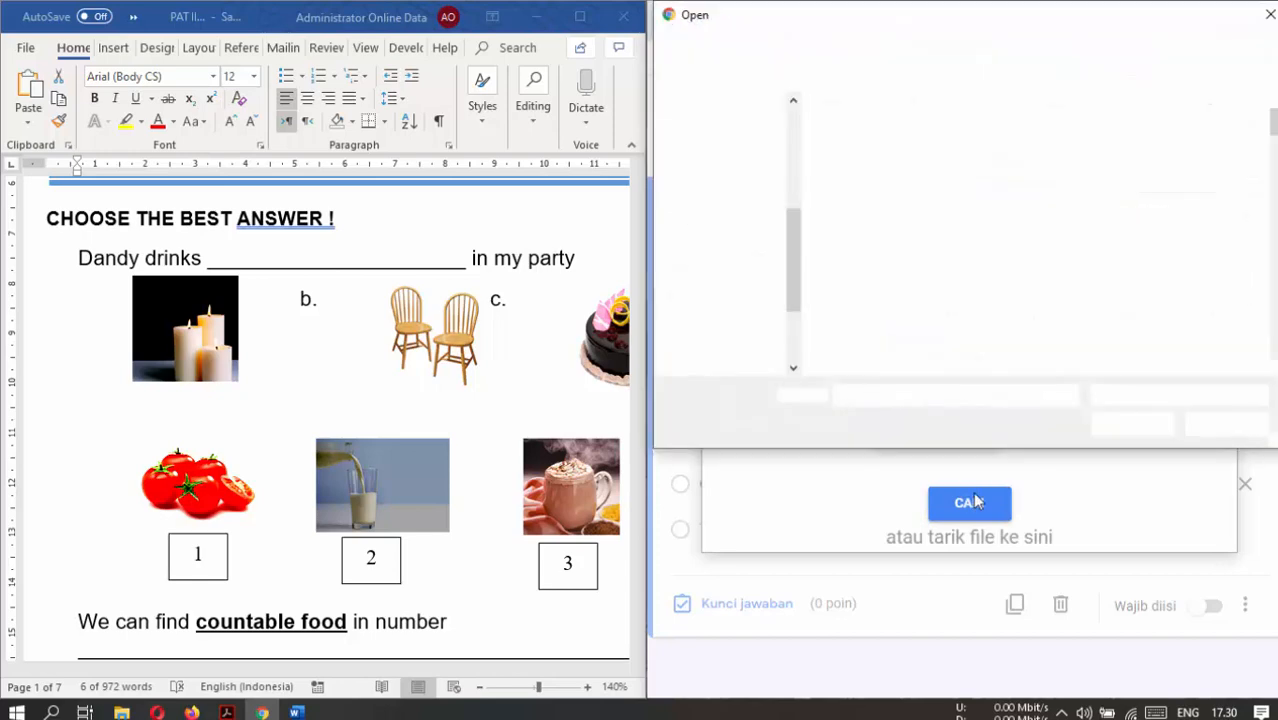
double_click(1230, 323)
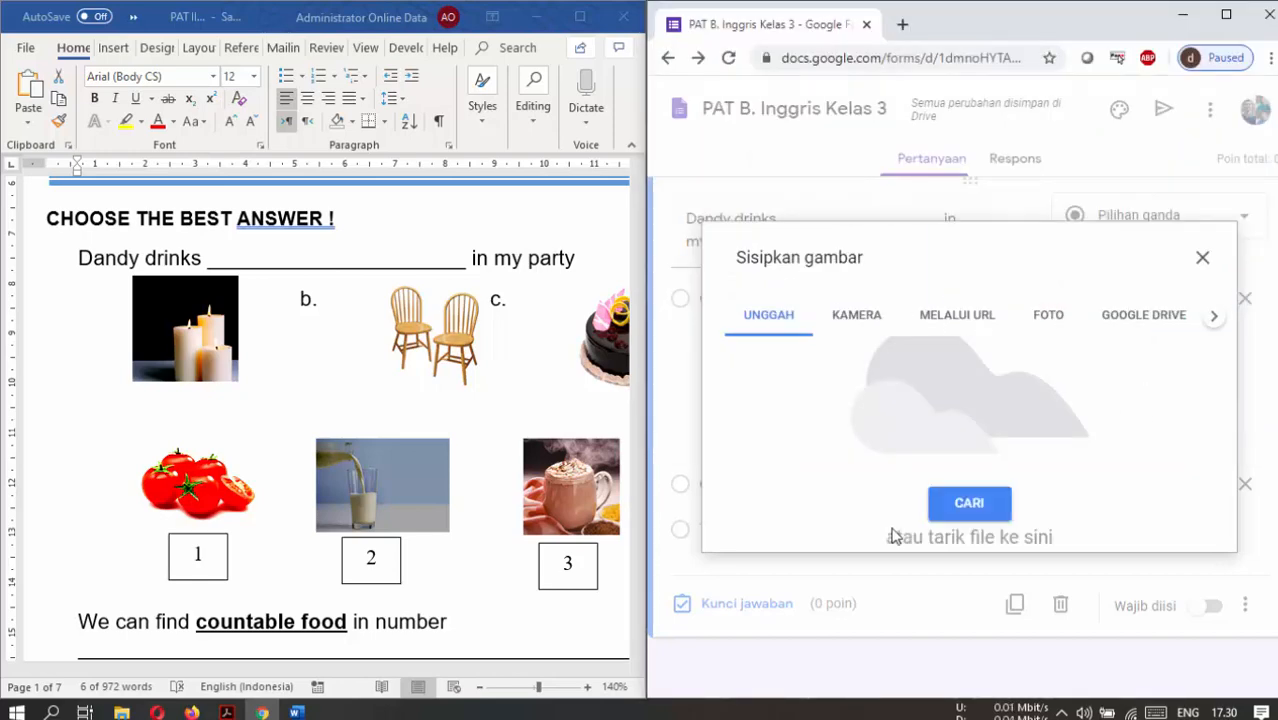
Add a third answer option and upload the chocolate cake picture to it, matching answer c in the Word document.
scroll(800, 555, "down", 1)
left_click(745, 560)
left_click(1184, 556)
left_click(325, 658)
scroll(325, 658, "right", 3)
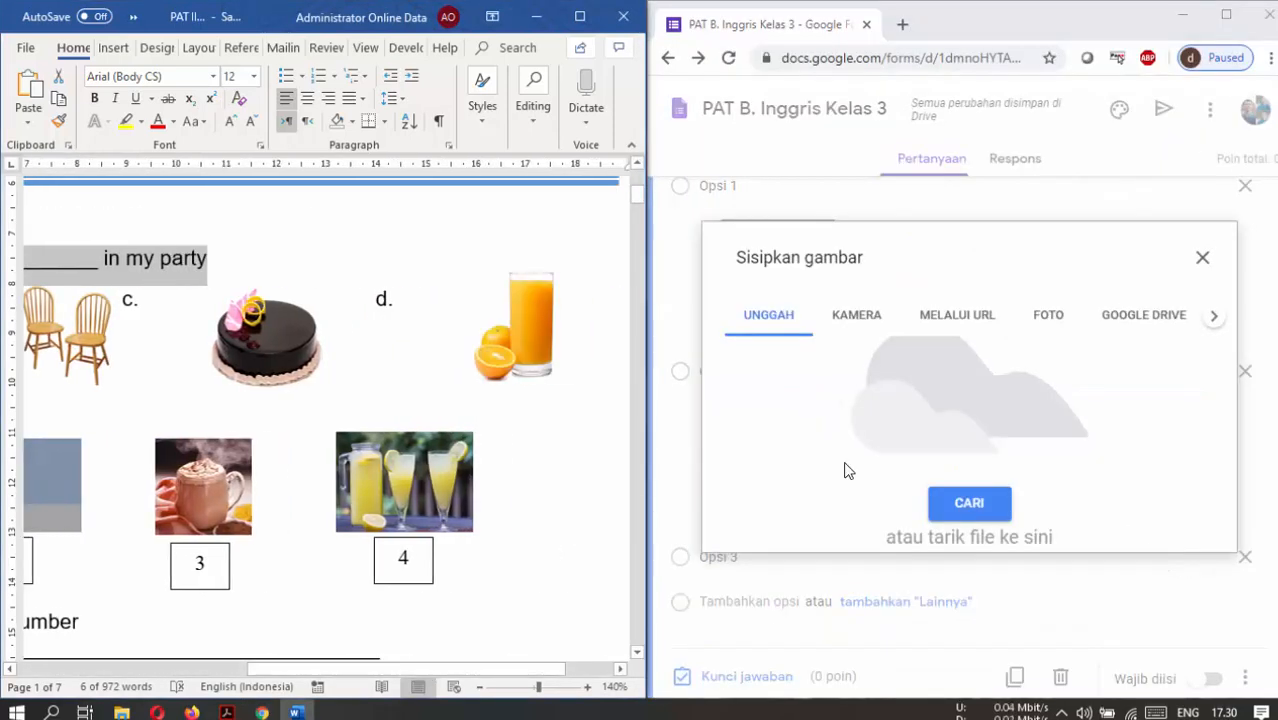
left_click(969, 503)
double_click(1078, 317)
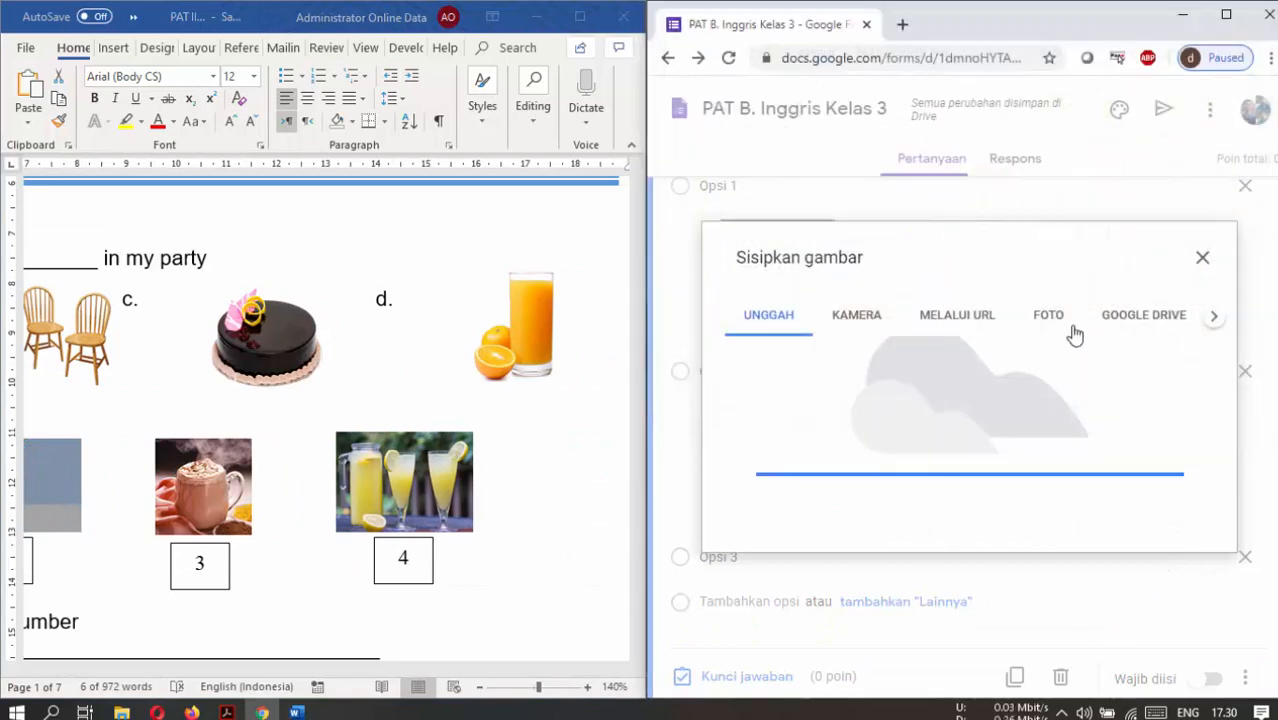
Add a fourth answer option and upload the orange juice picture to it.
left_click(738, 605)
left_click(1181, 528)
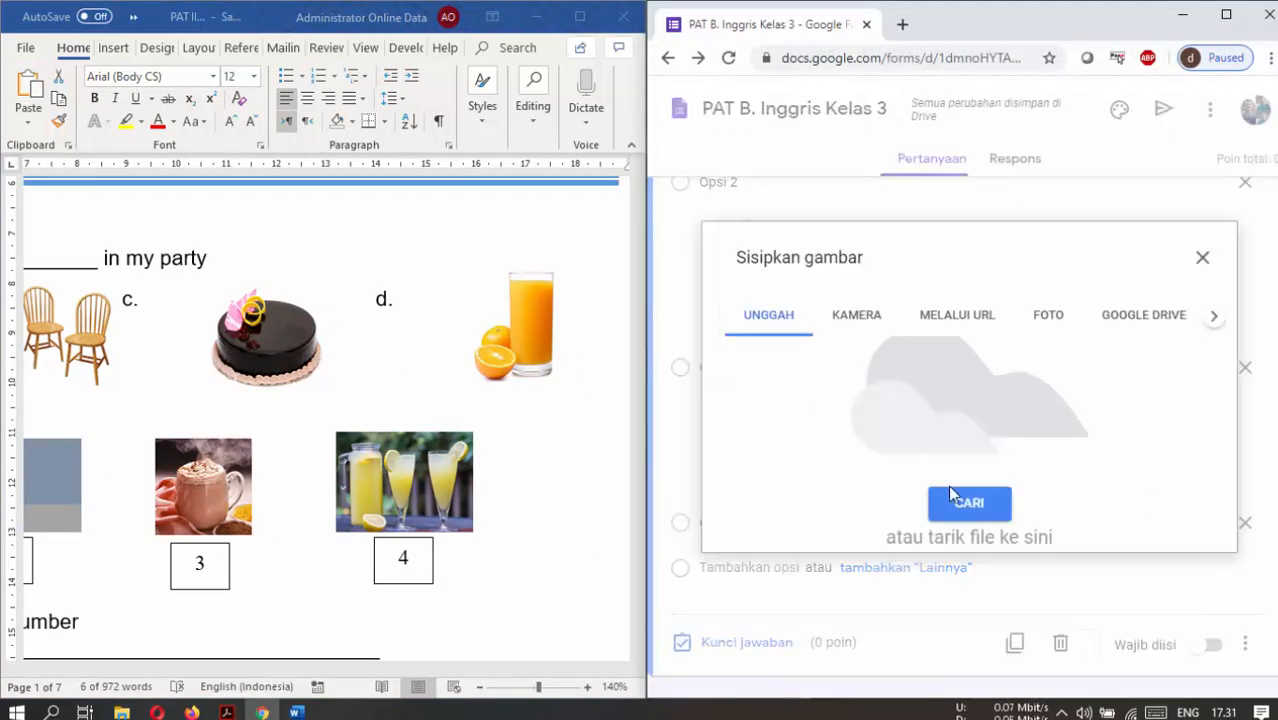
left_click(962, 498)
double_click(1075, 245)
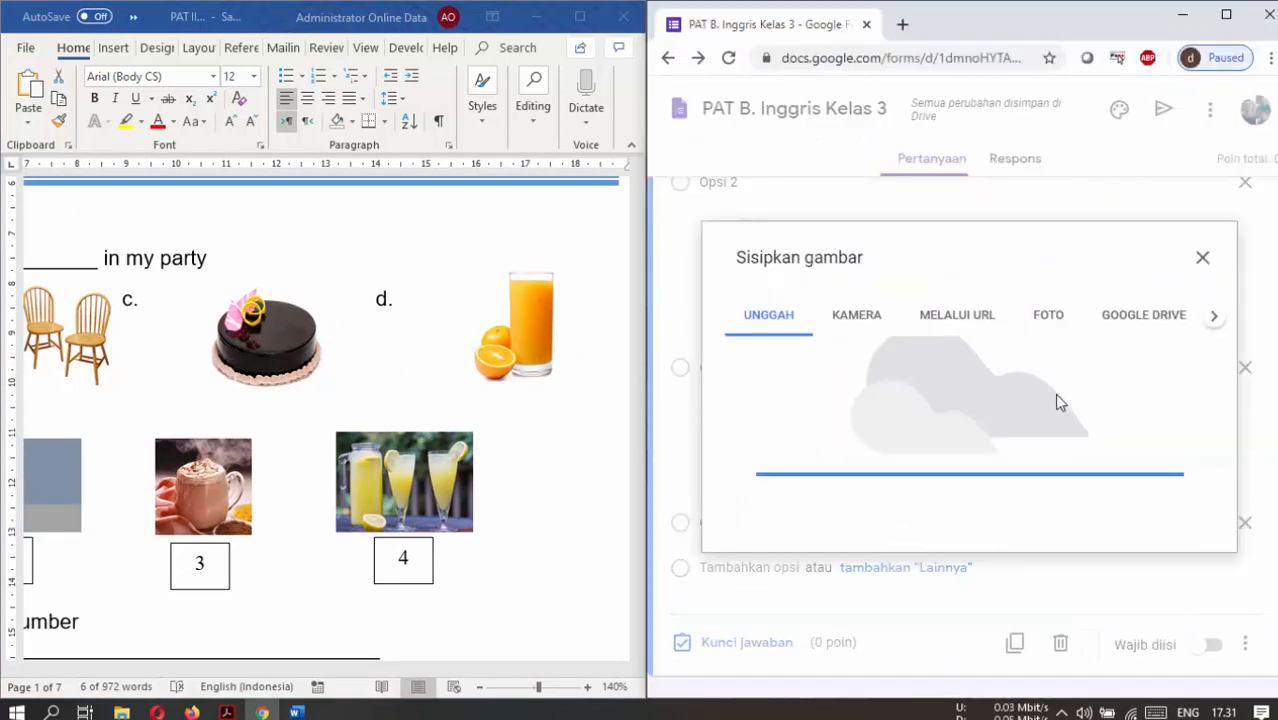
scroll(930, 500, "up", 5)
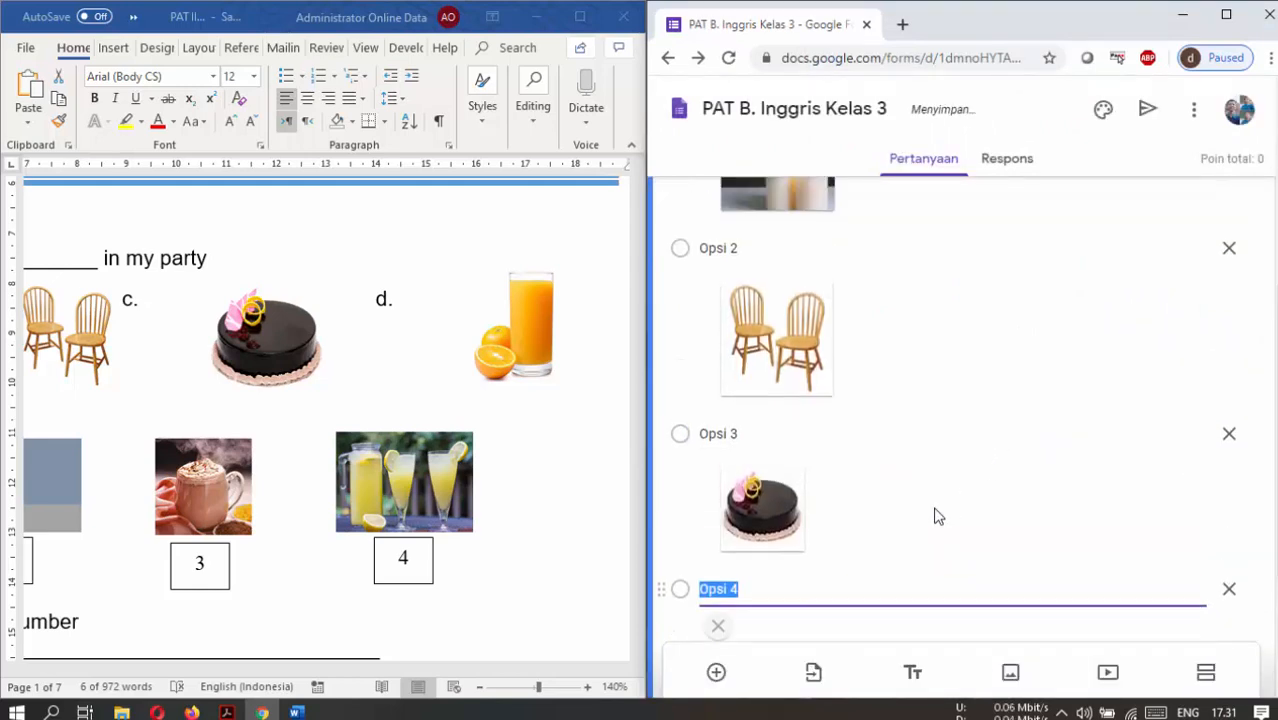
scroll(884, 408, "up", 2)
scroll(747, 456, "down", 3)
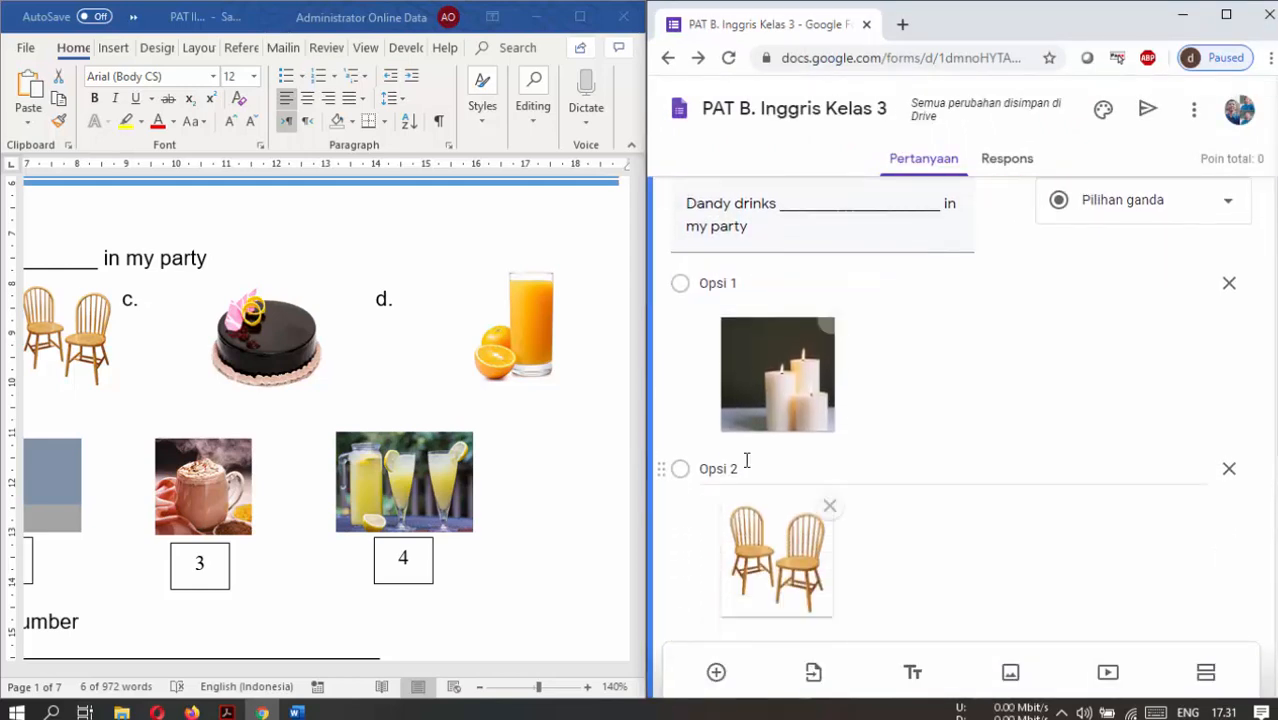
scroll(785, 510, "down", 4)
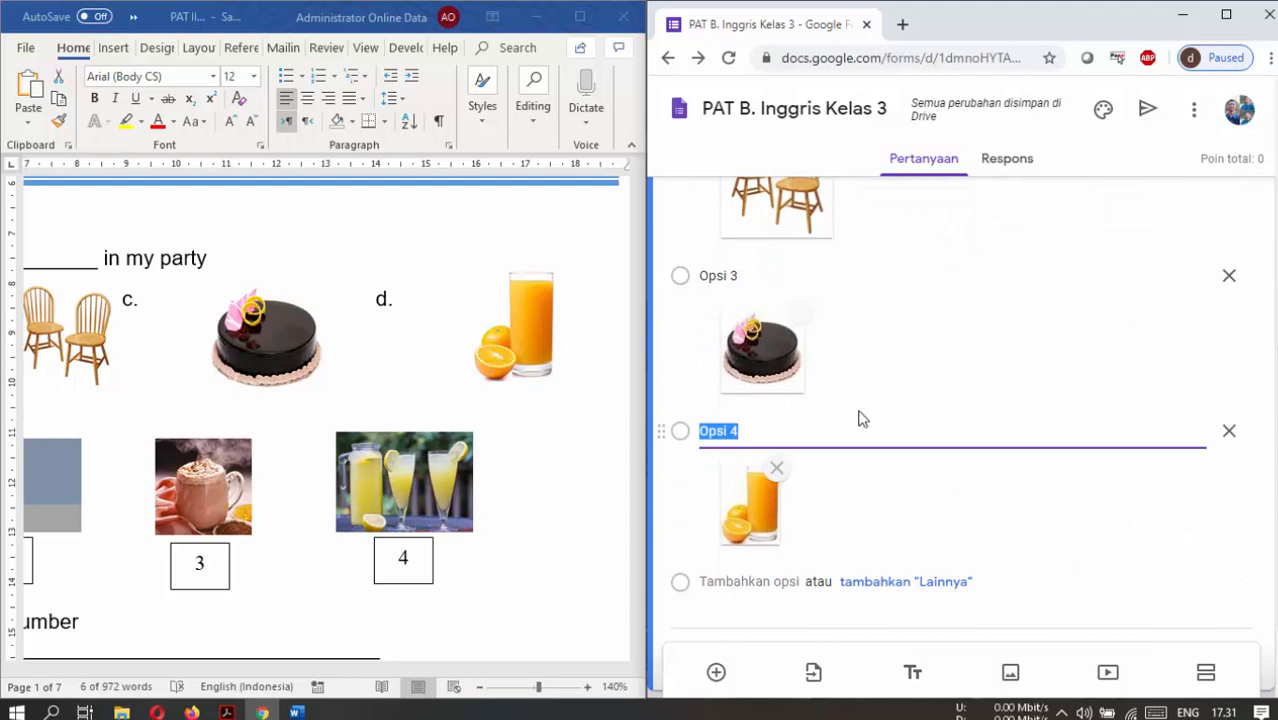
scroll(762, 458, "up", 5)
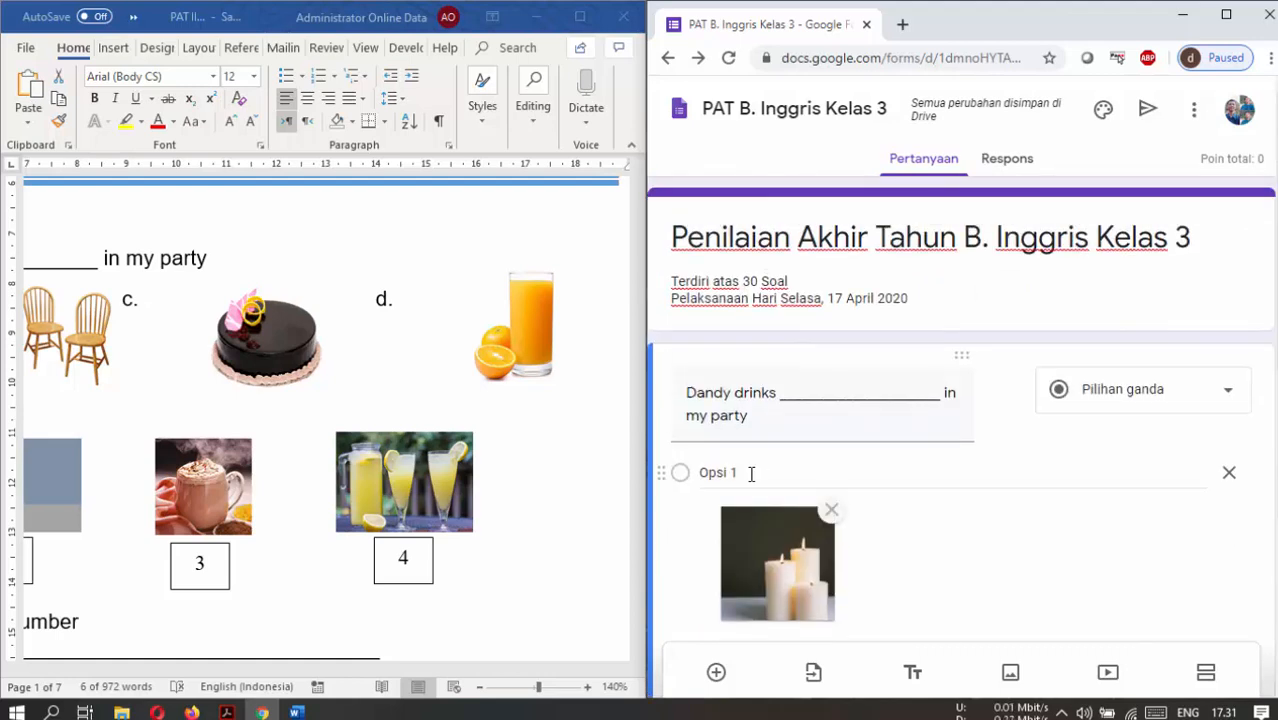
Label the four picture options of the Dandy question A, B, C and D in order.
left_click(753, 476)
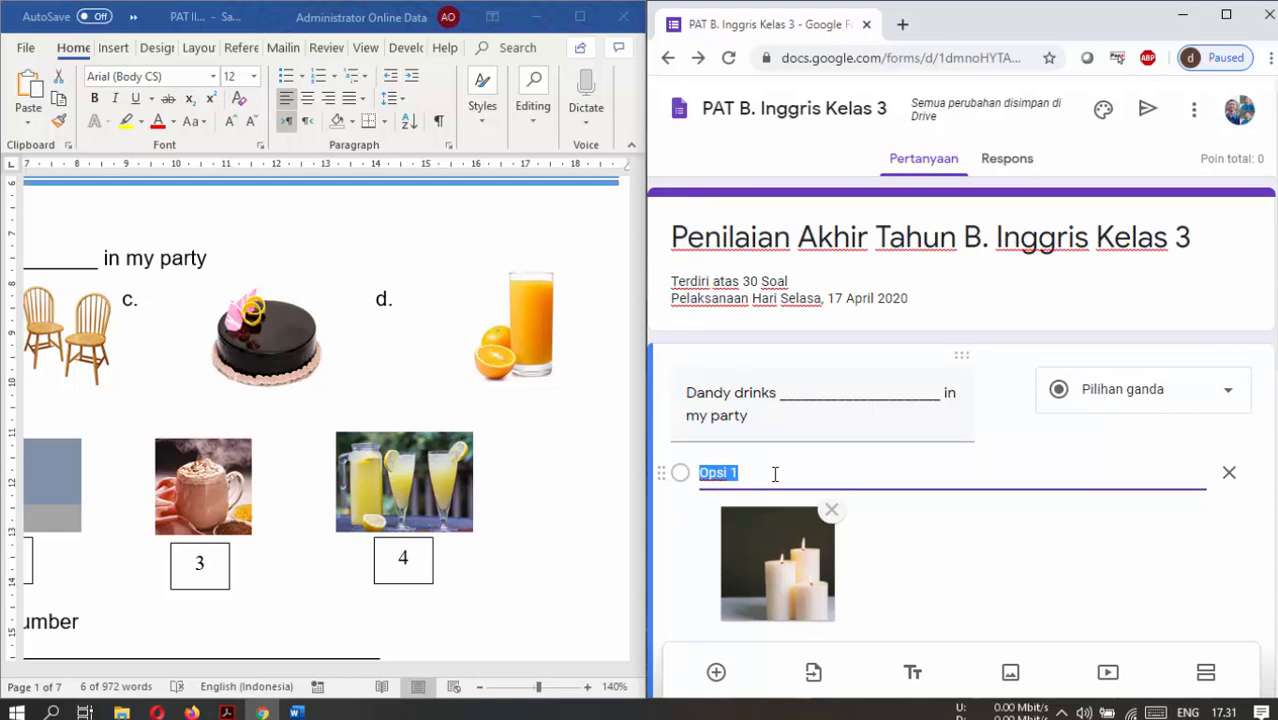
type("A")
scroll(764, 476, "down", 3)
left_click(767, 369)
type("B")
scroll(760, 420, "down", 3)
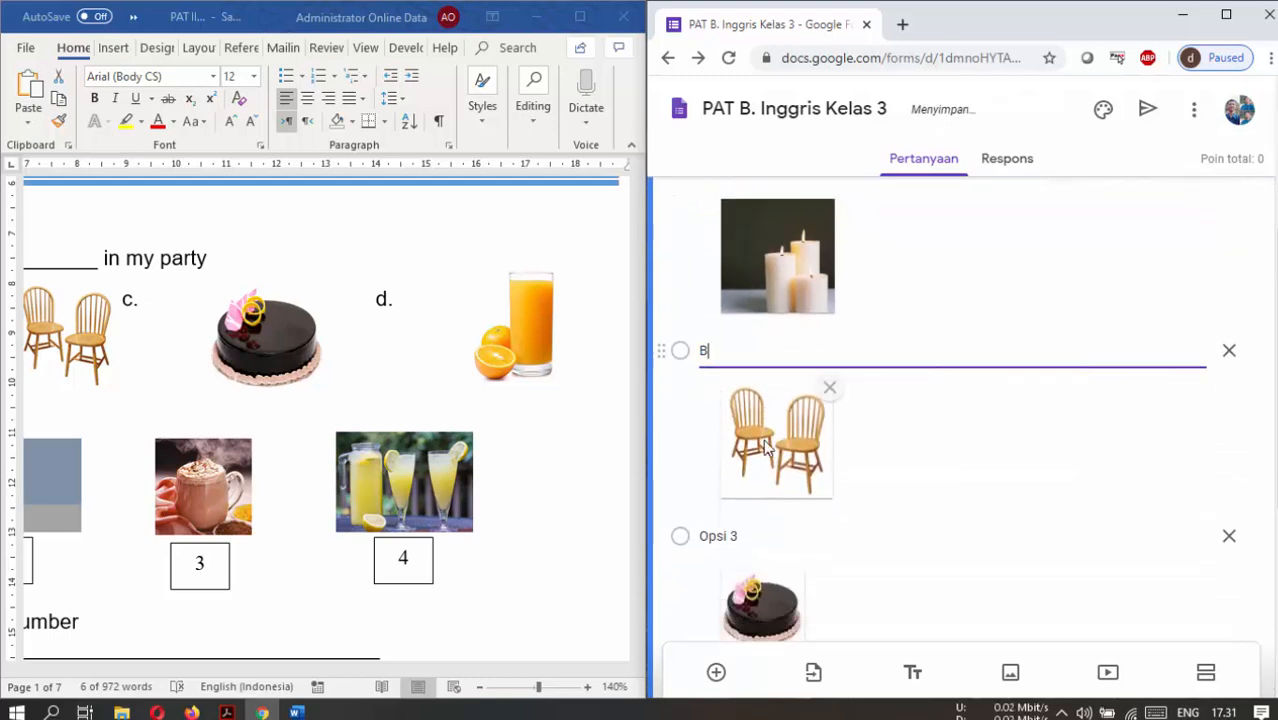
left_click(747, 461)
type("C")
scroll(786, 493, "down", 2)
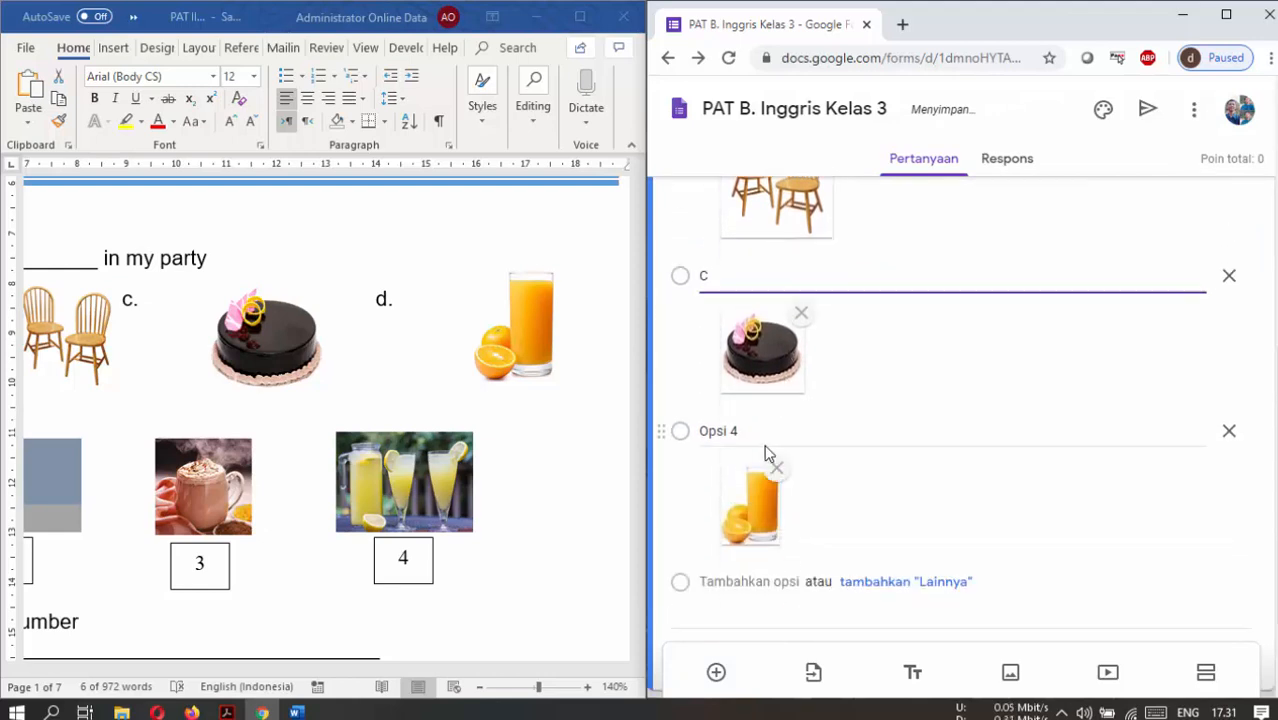
left_click(759, 428)
type("D")
scroll(795, 584, "down", 2)
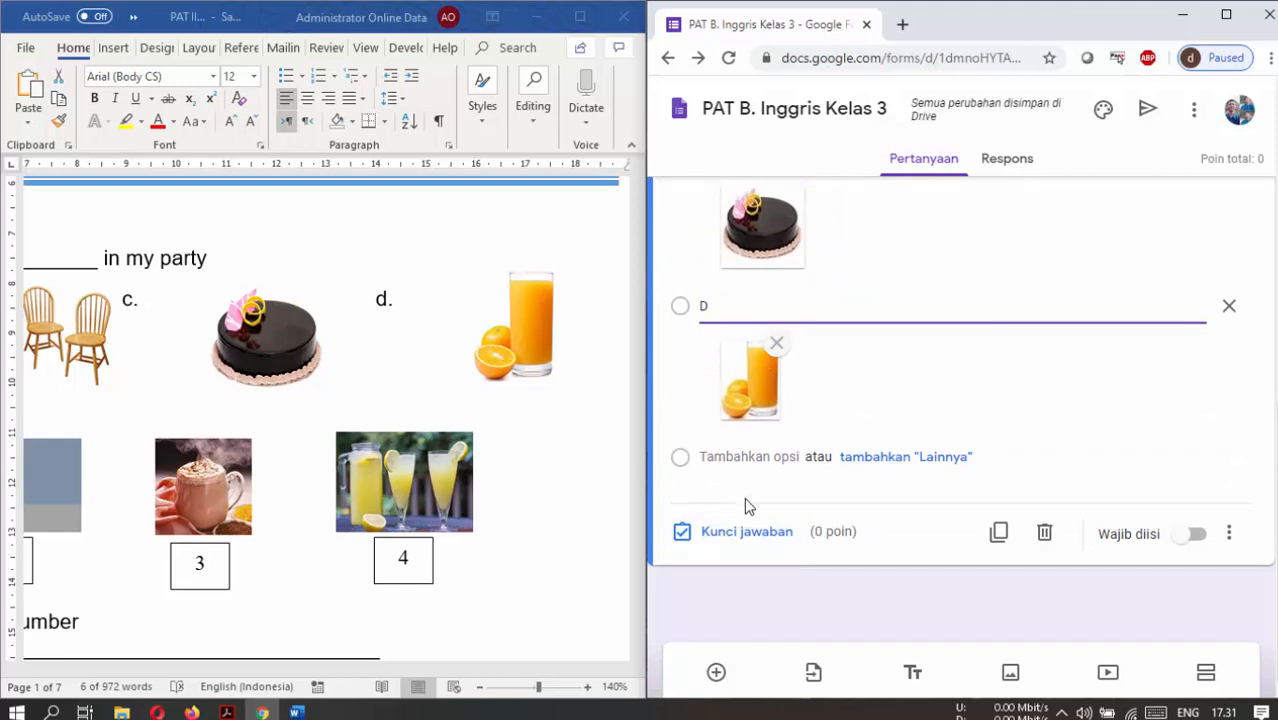
left_click(733, 533)
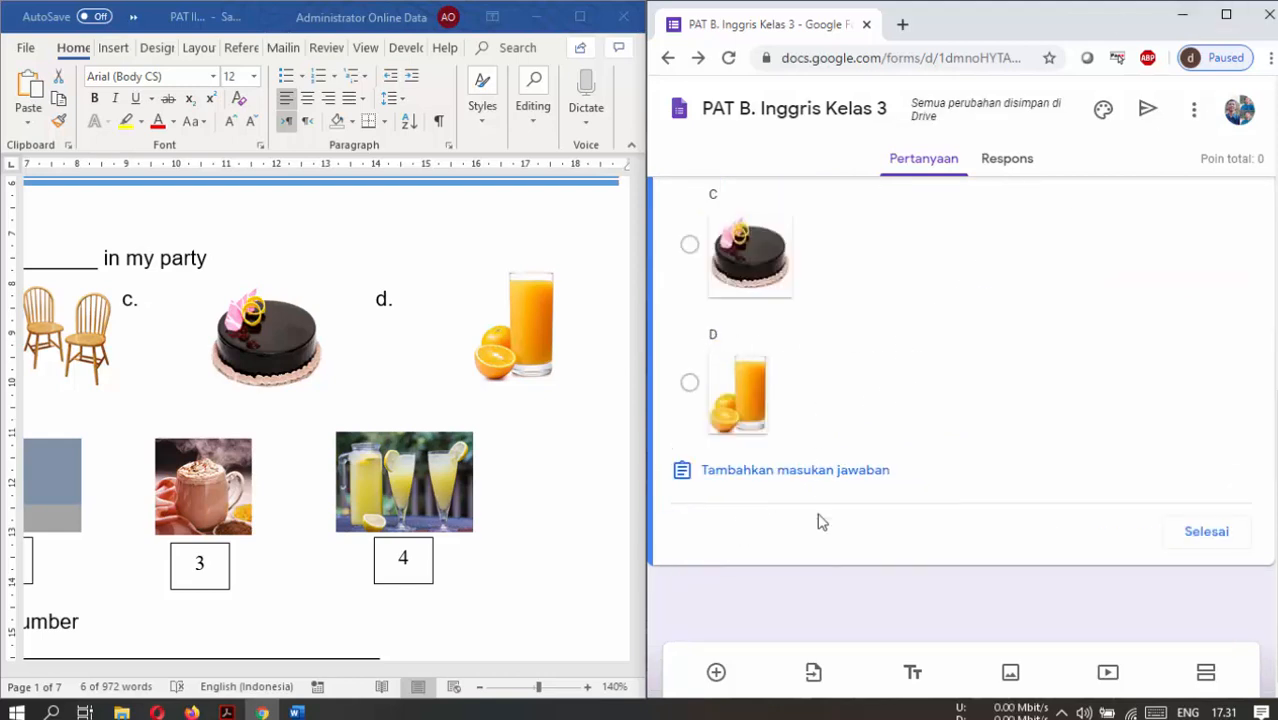
scroll(765, 497, "up", 4)
scroll(776, 505, "up", 1)
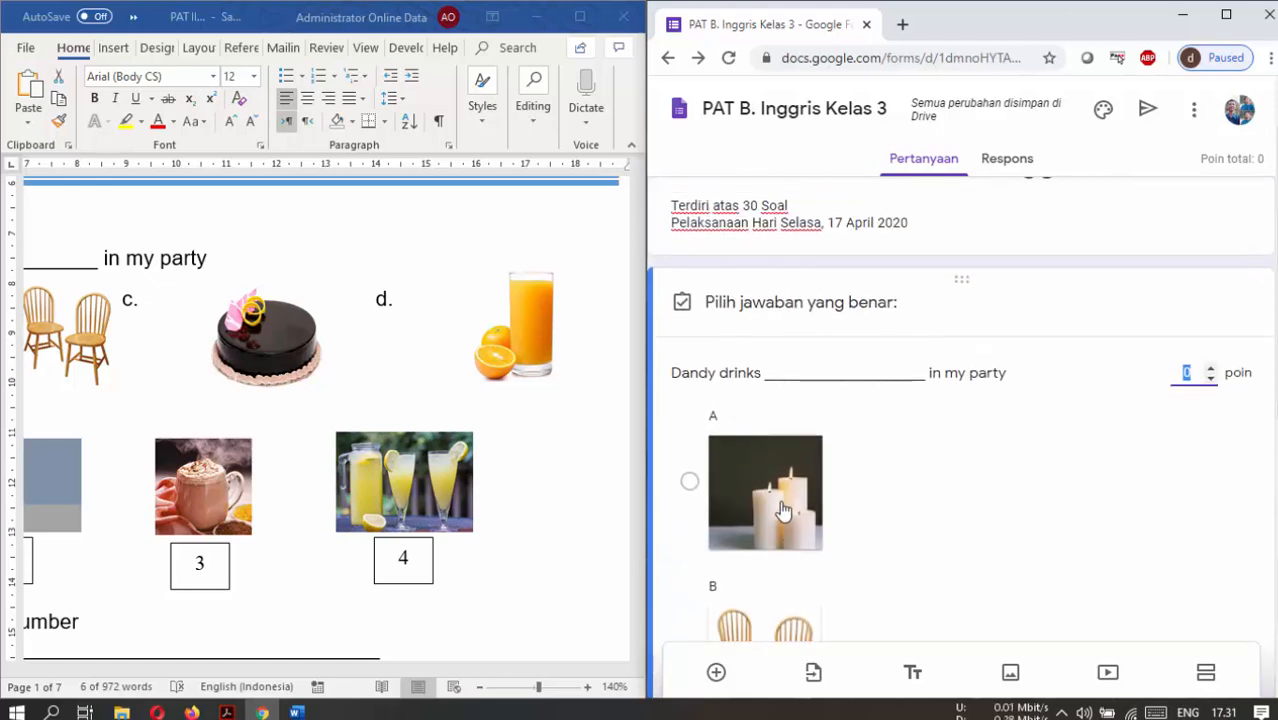
scroll(776, 510, "down", 5)
left_click(779, 467)
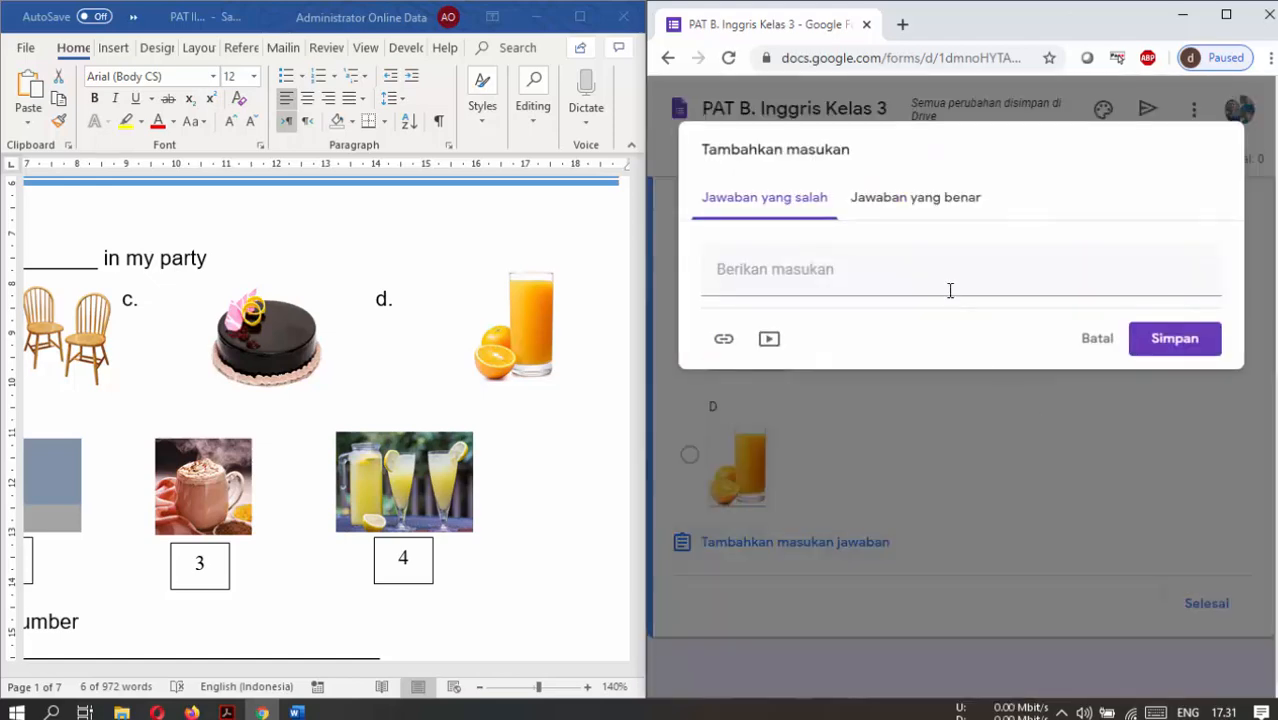
left_click(1082, 340)
scroll(860, 445, "up", 6)
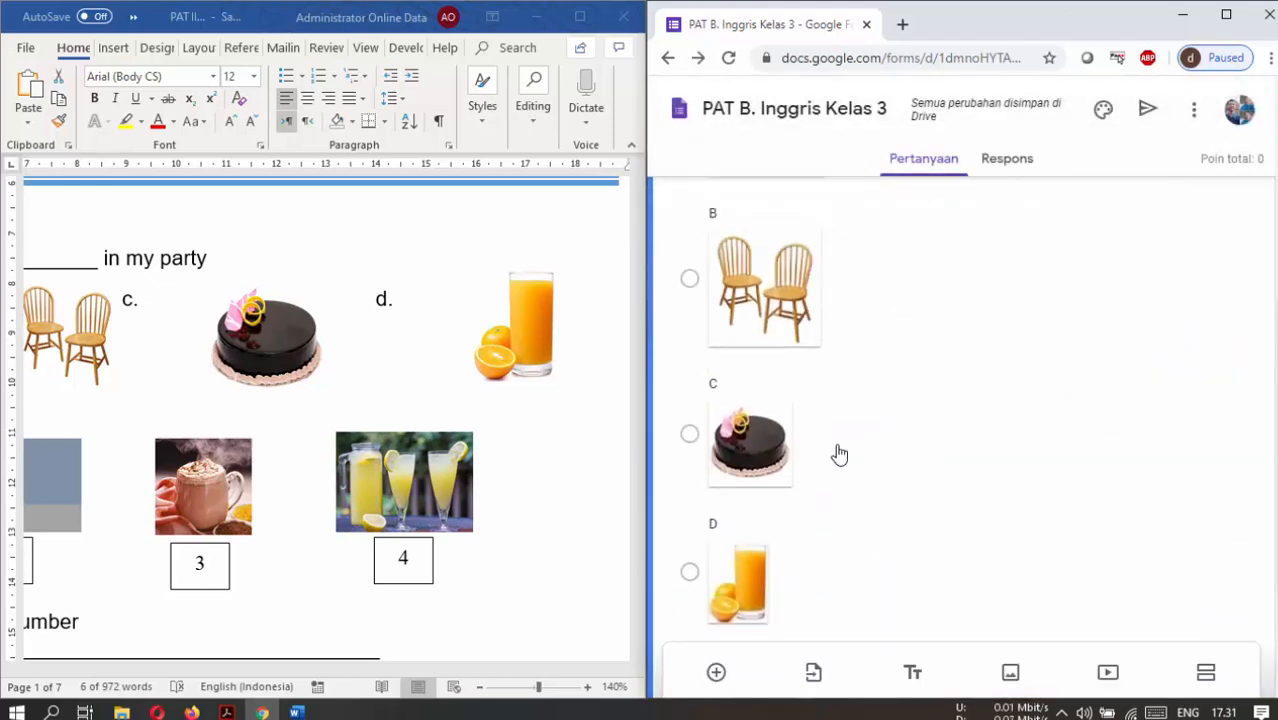
Maximize the browser window with the form and close the question's answer key.
scroll(957, 373, "down", 5)
left_click(1226, 14)
scroll(885, 566, "down", 2)
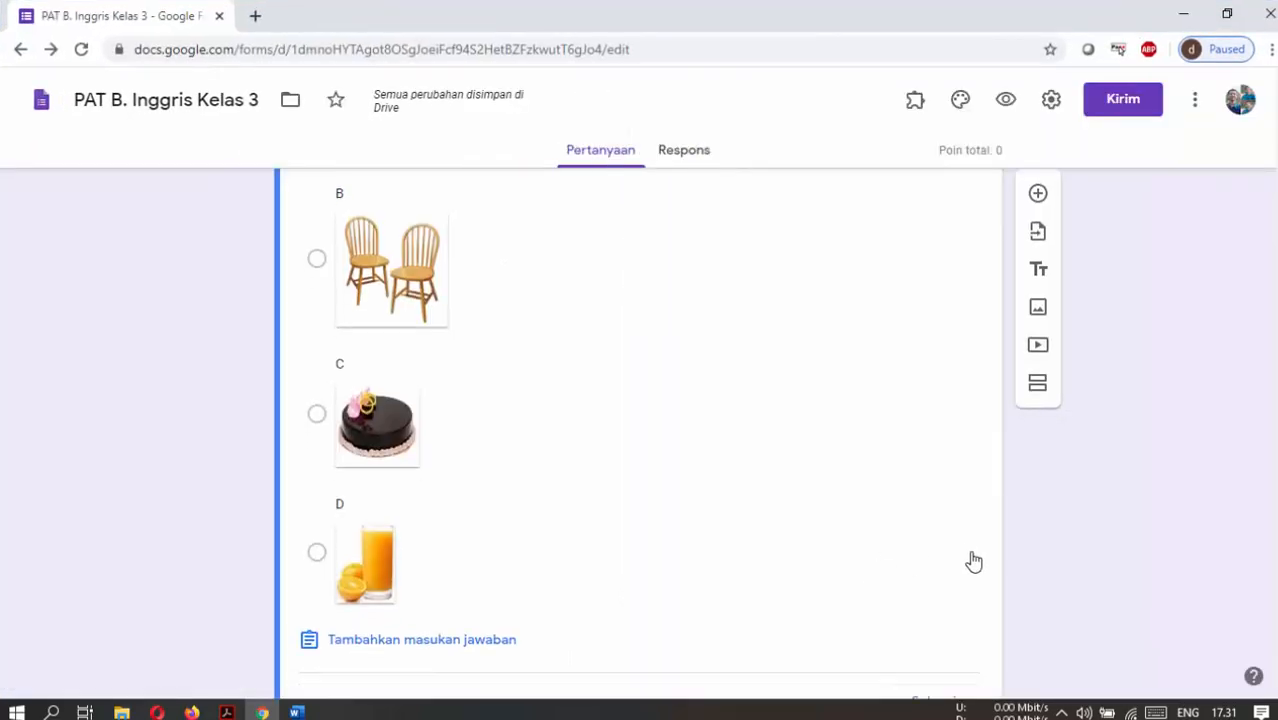
left_click(930, 603)
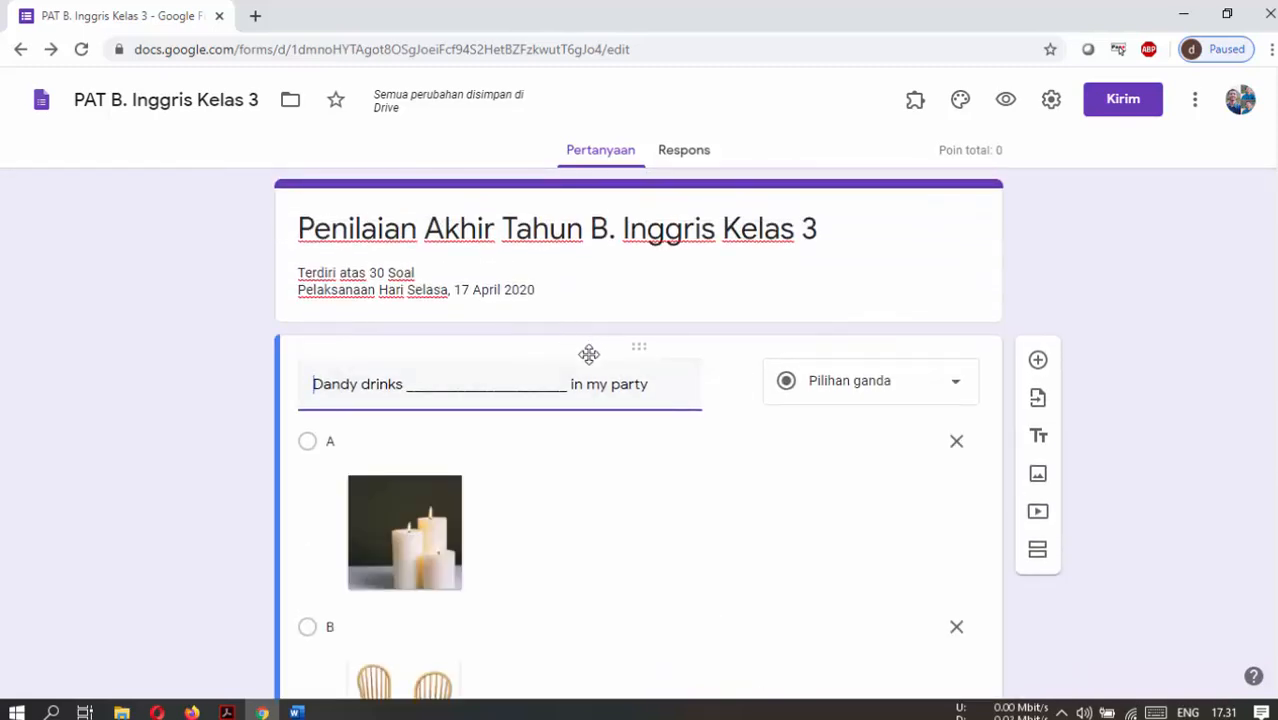
Set the Dandy question's score to 25 points in its answer key.
scroll(380, 470, "down", 6)
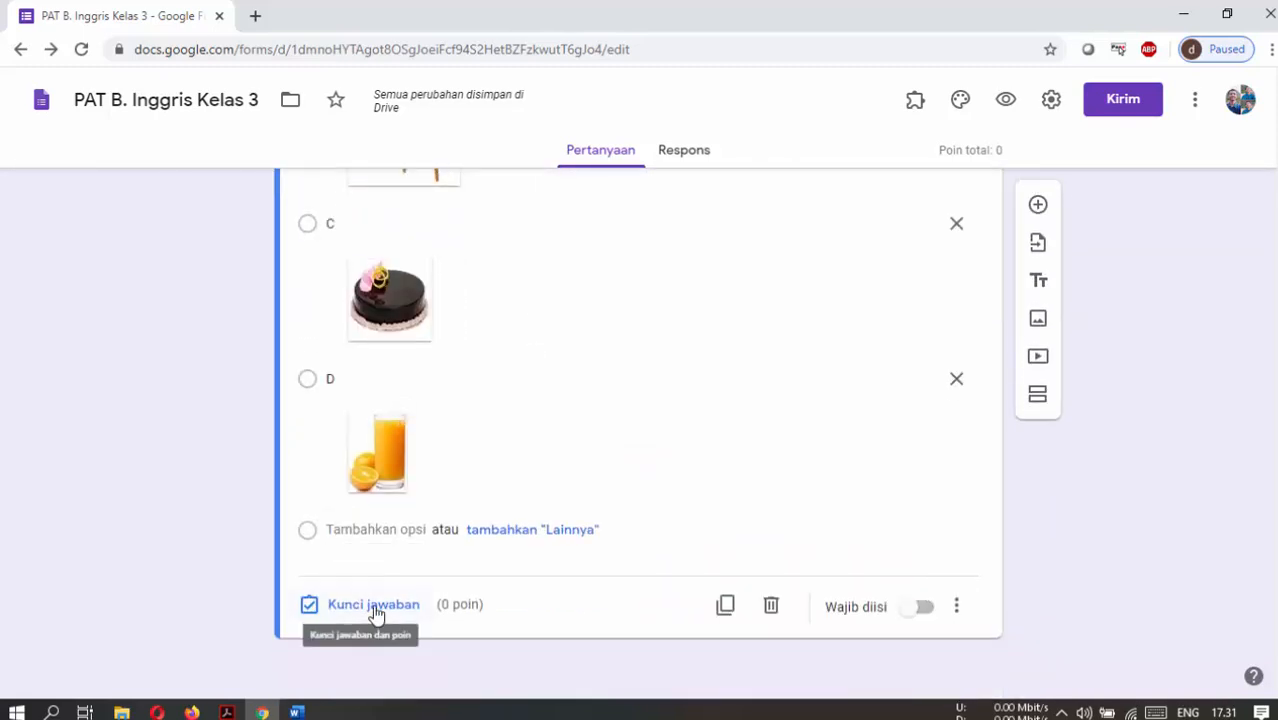
left_click(373, 606)
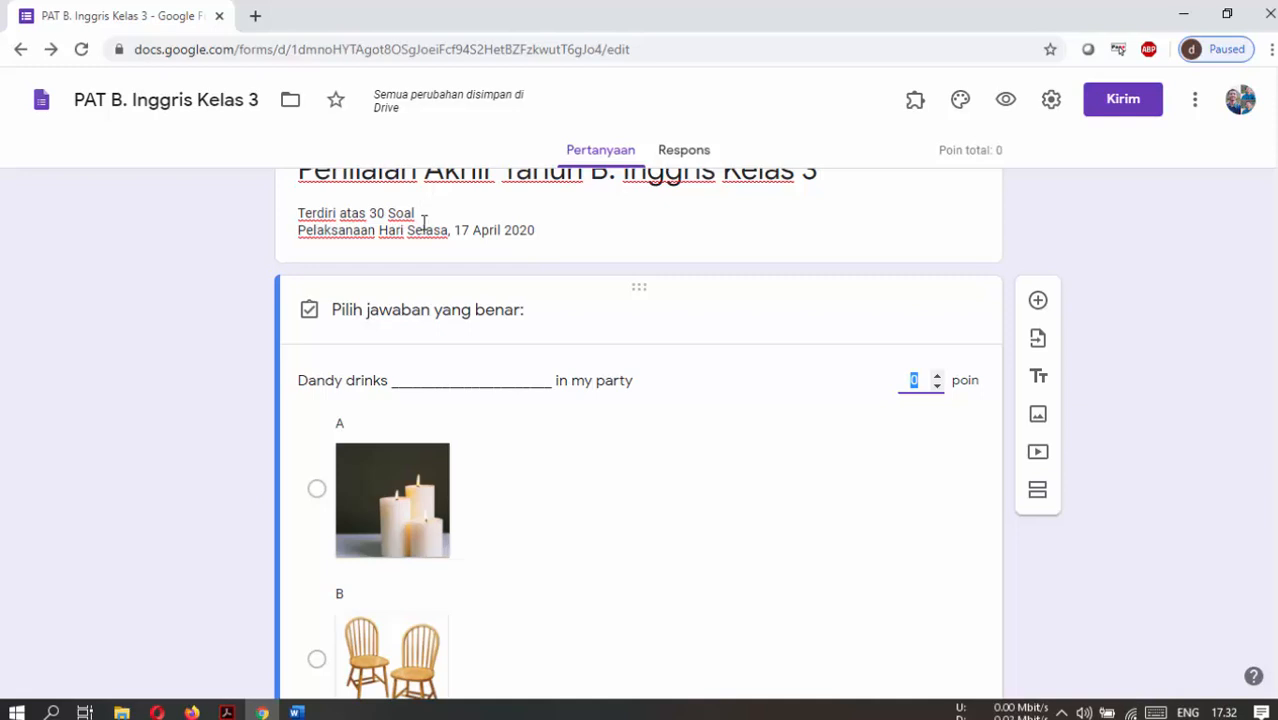
mouse_move(395, 113)
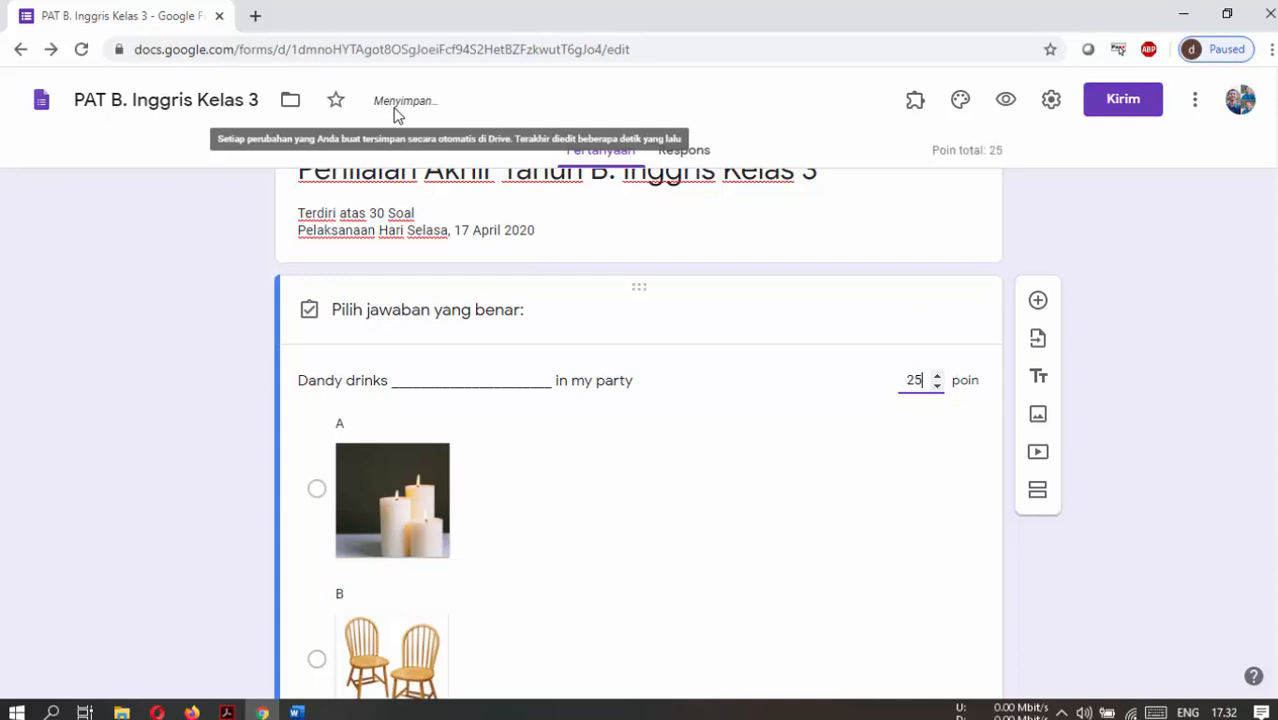
left_click(1176, 438)
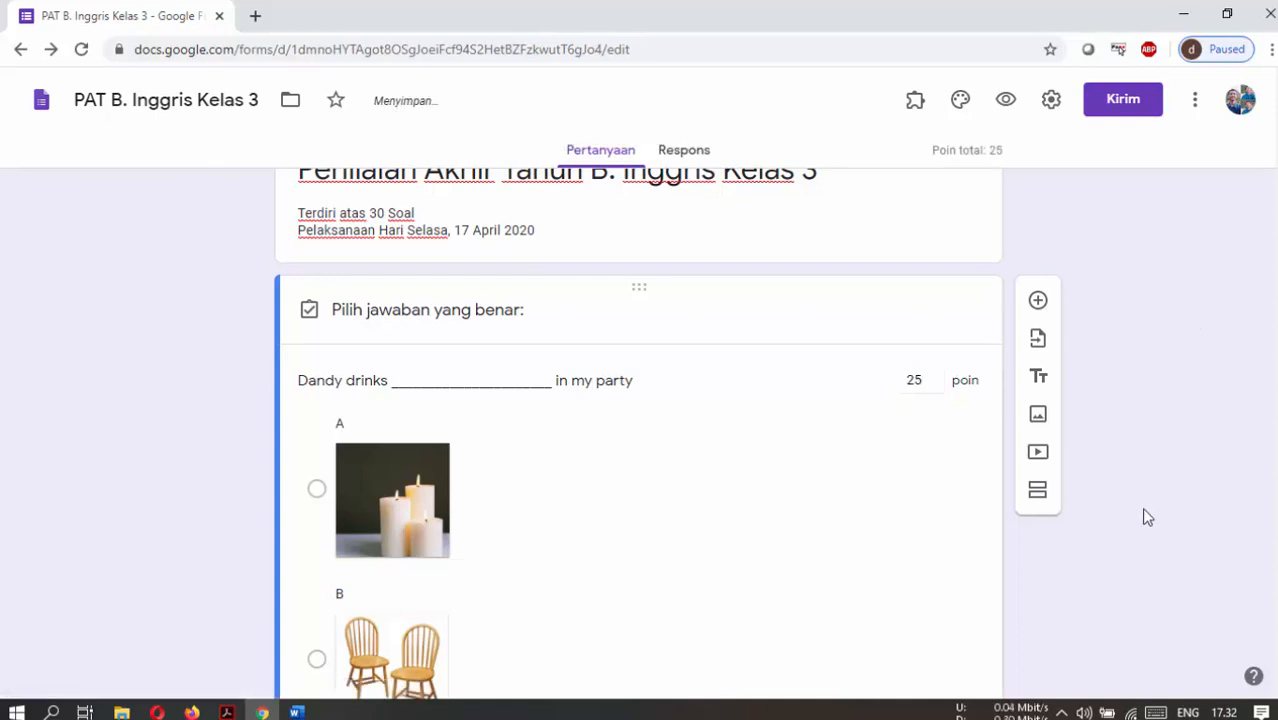
Mark option D, the orange juice, as the correct answer and finish editing the answer key.
scroll(835, 551, "down", 3)
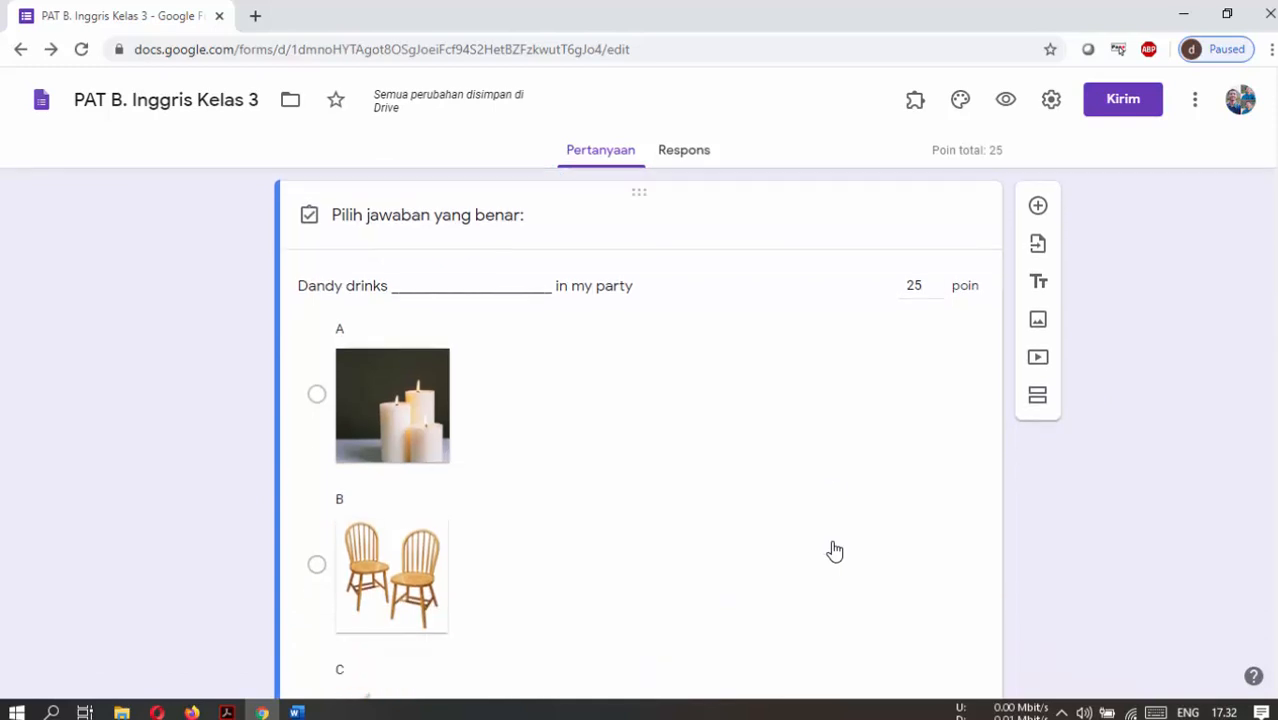
scroll(709, 530, "down", 2)
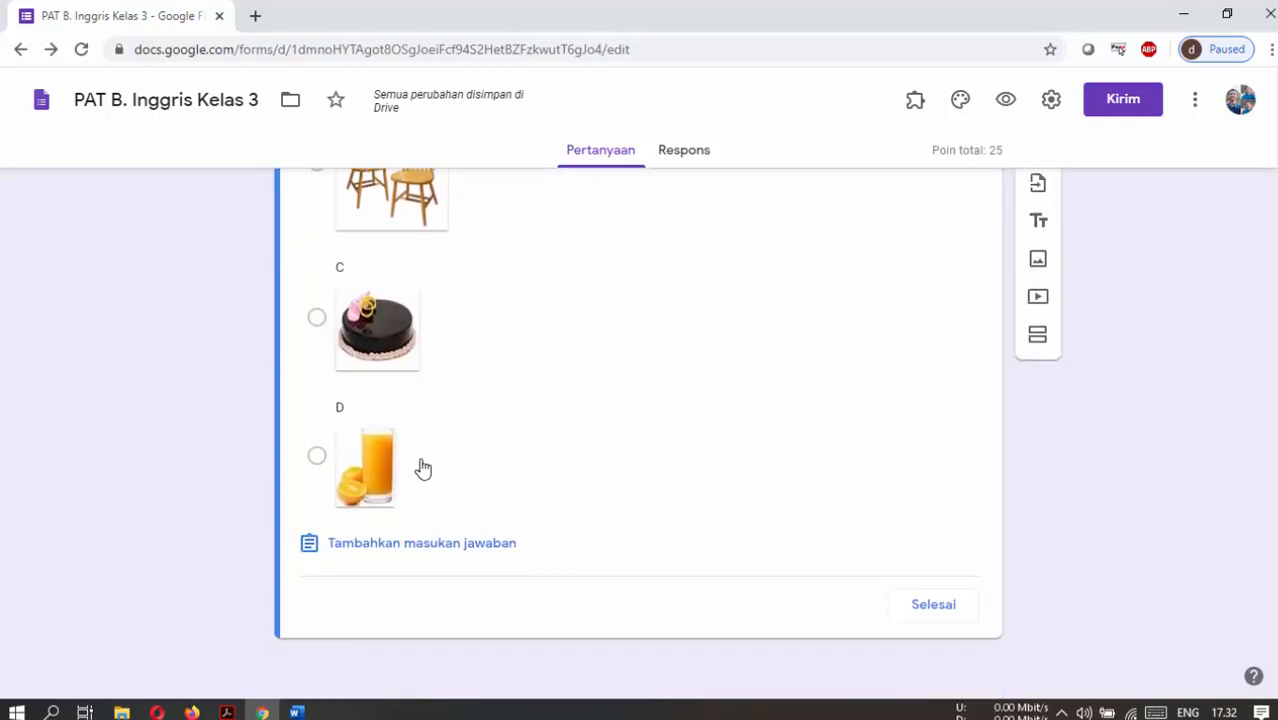
scroll(408, 487, "up", 3)
scroll(345, 331, "up", 2)
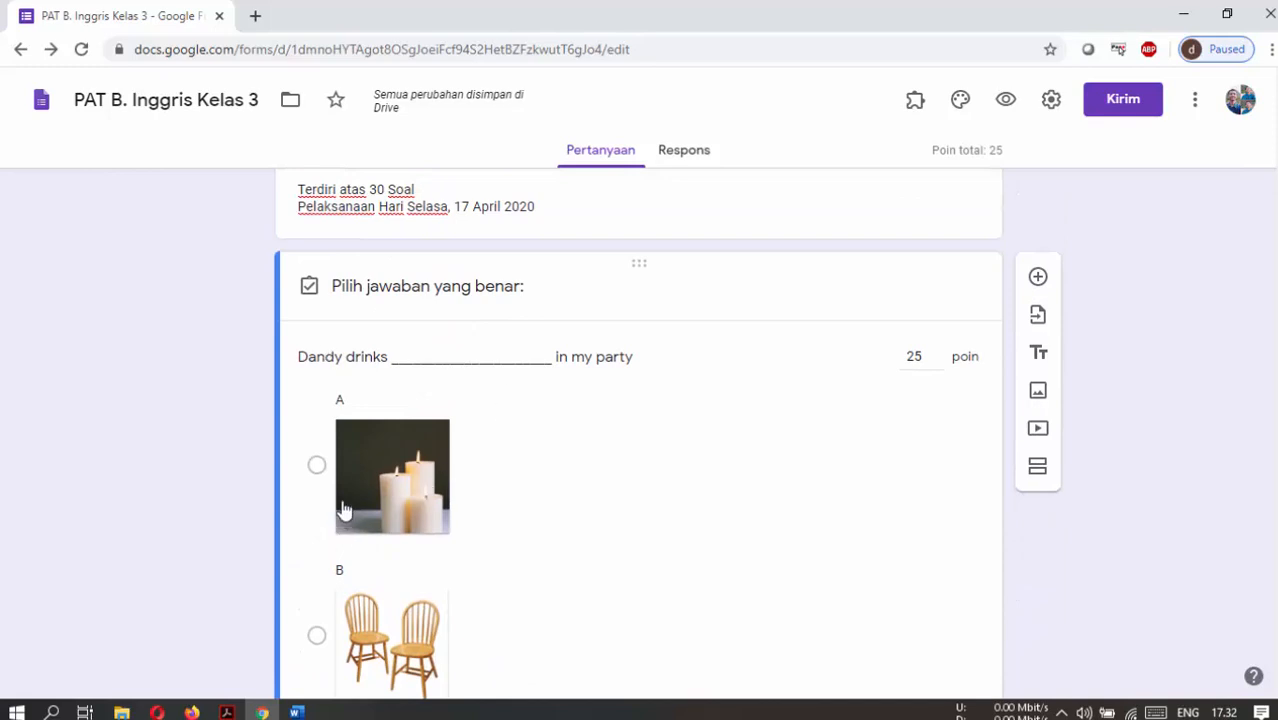
scroll(355, 490, "down", 1)
scroll(337, 417, "down", 3)
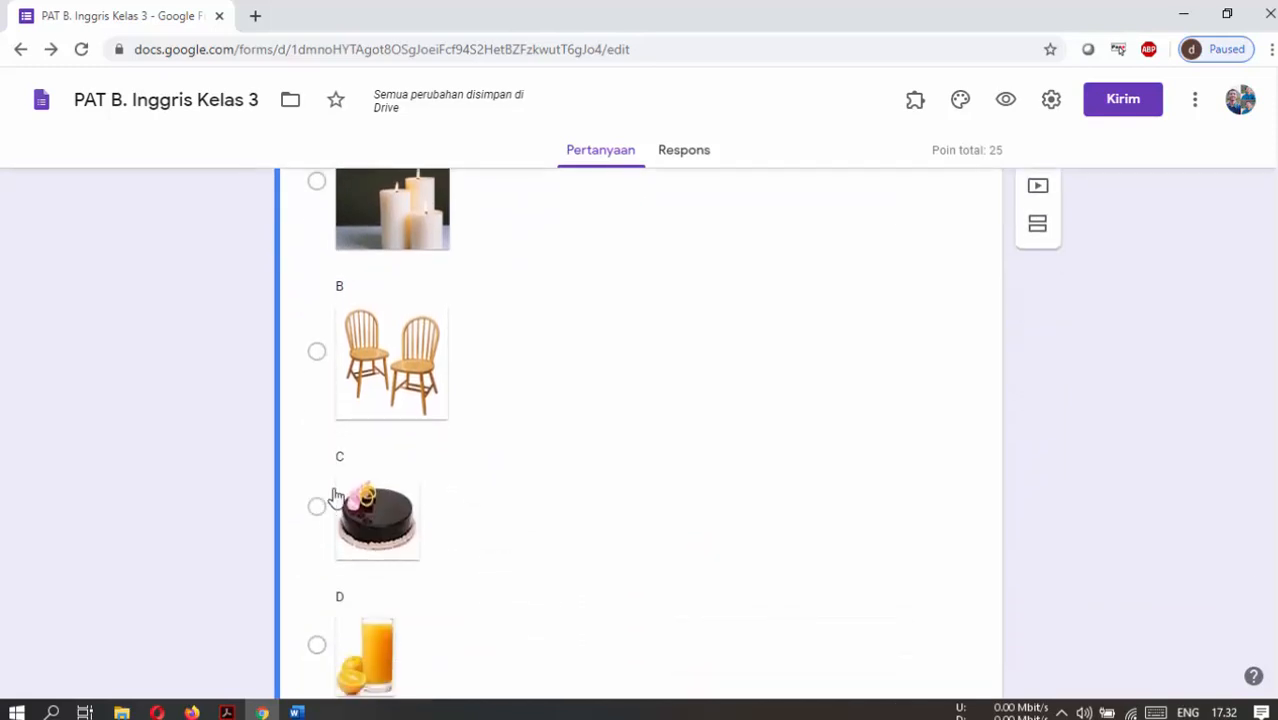
left_click(367, 490)
scroll(780, 455, "up", 5)
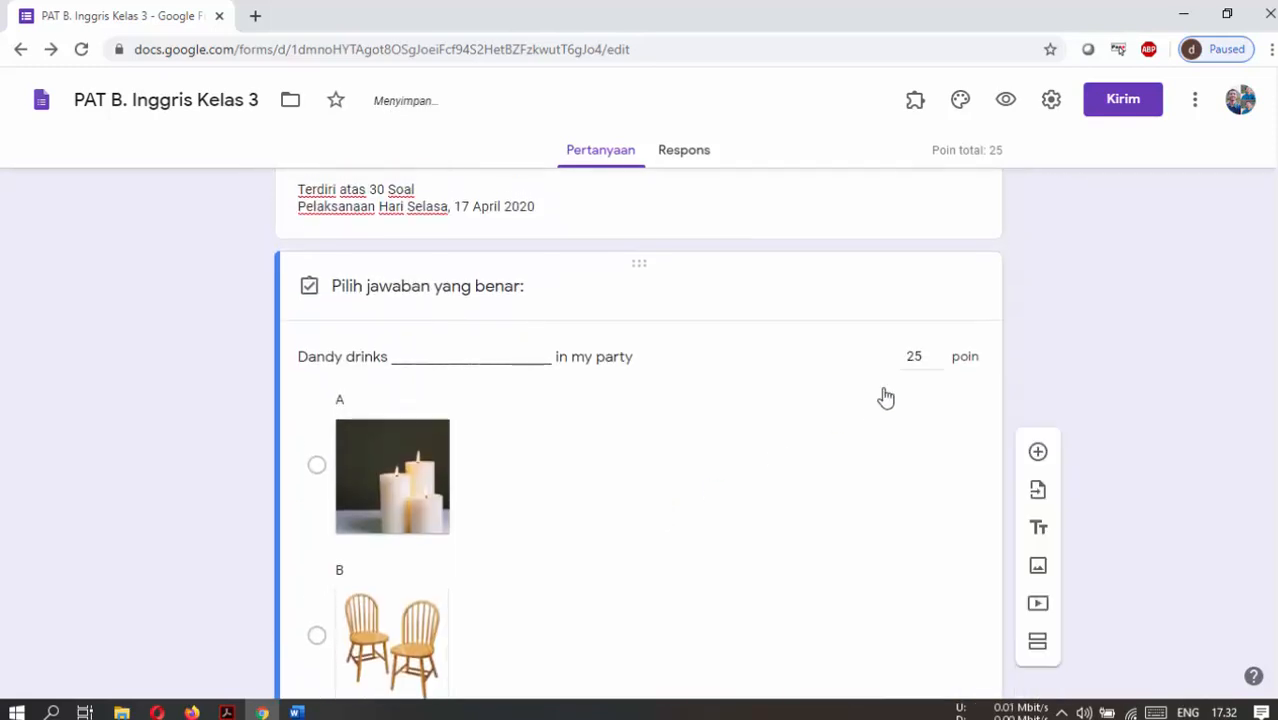
scroll(898, 457, "down", 5)
left_click(927, 608)
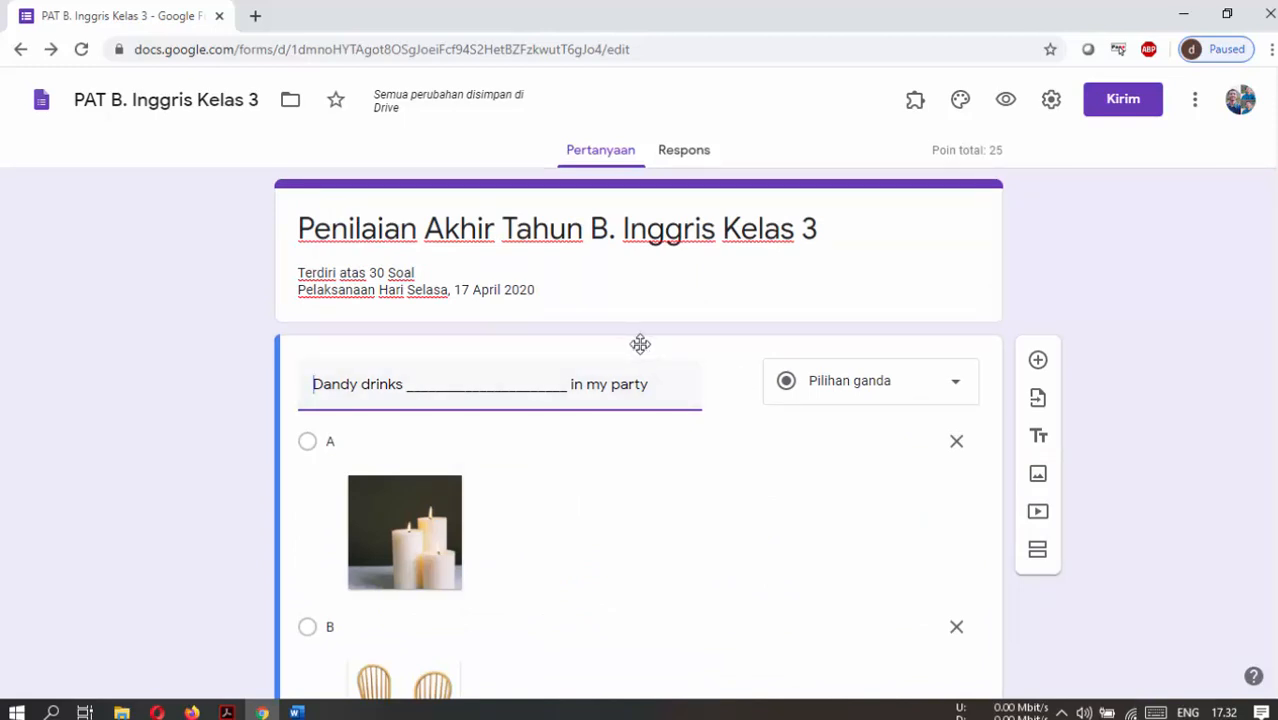
Add a blank question to the form and reorder the questions so it comes before the Dandy question.
left_click(1041, 362)
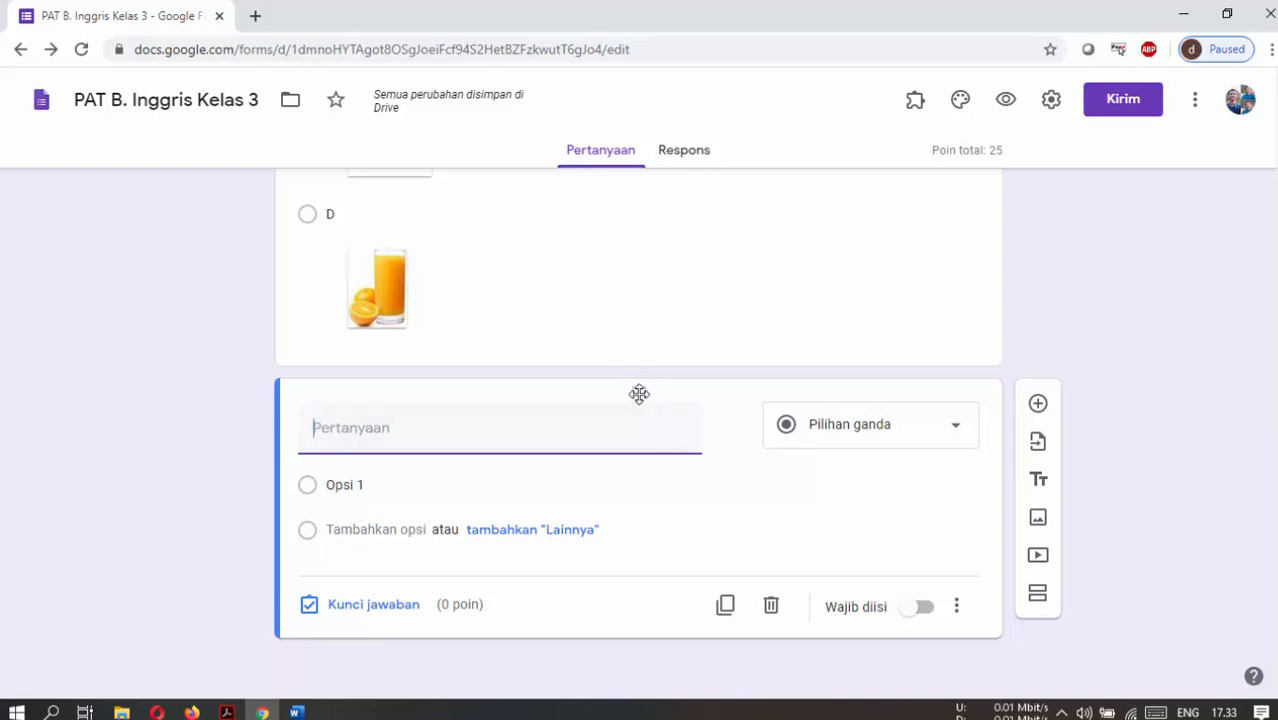
left_click_drag(639, 388, 615, 200)
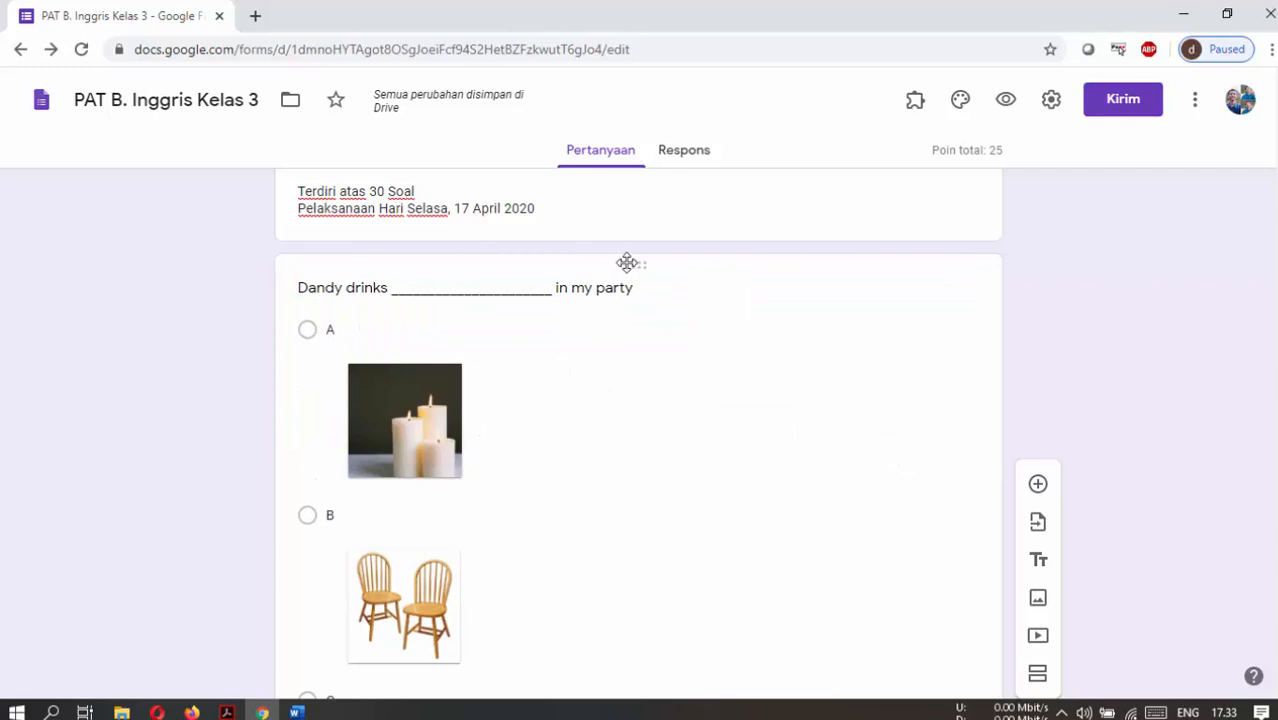
left_click_drag(639, 265, 636, 590)
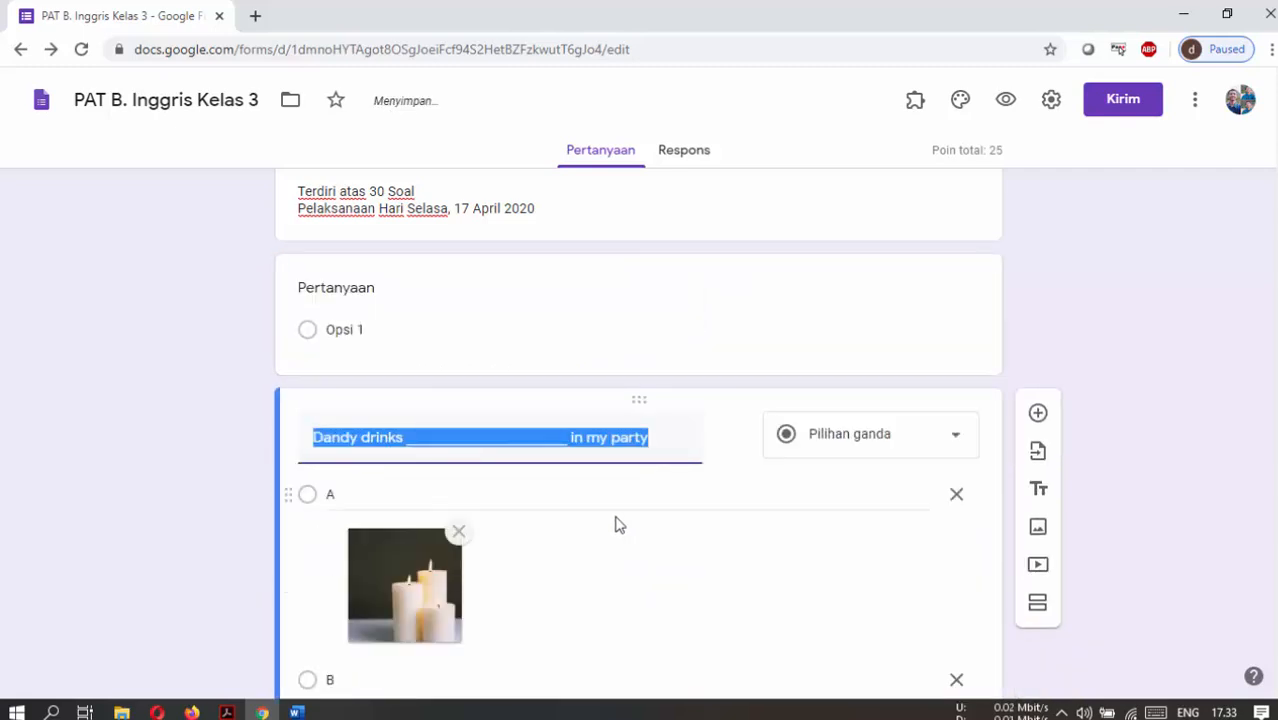
Add a title and description block and move it directly above the blank question.
left_click(660, 310)
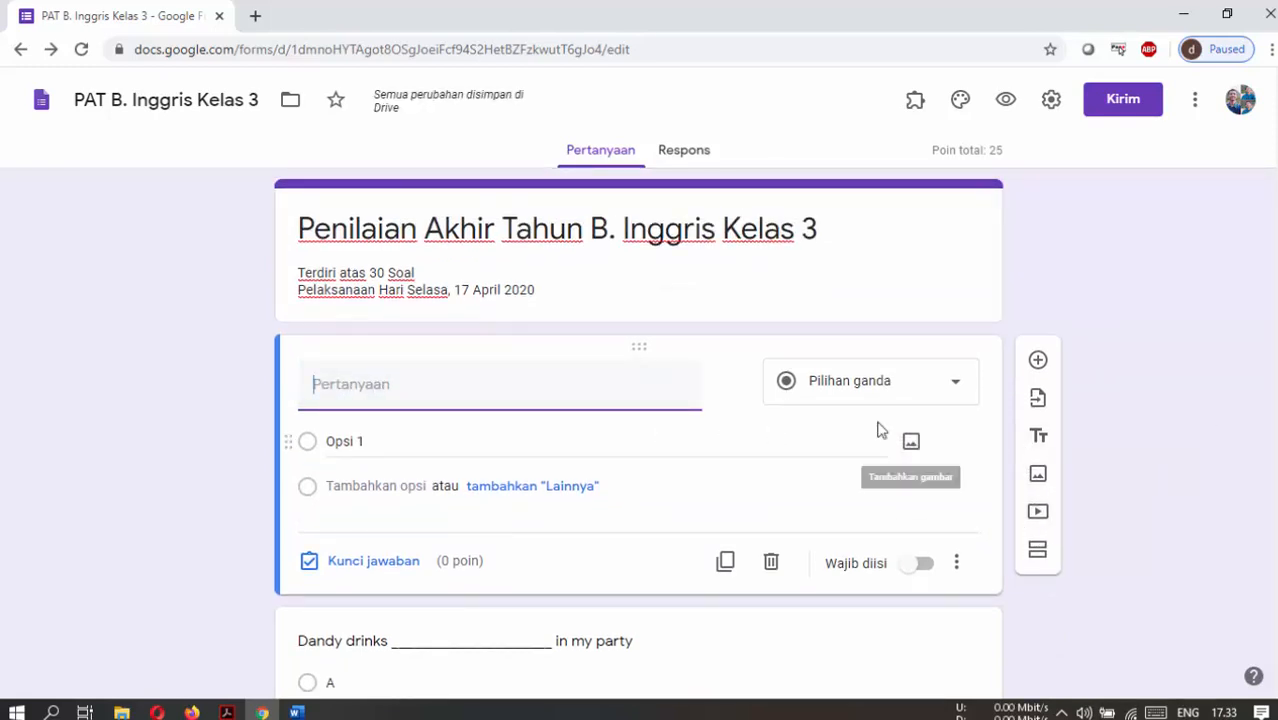
left_click(1040, 440)
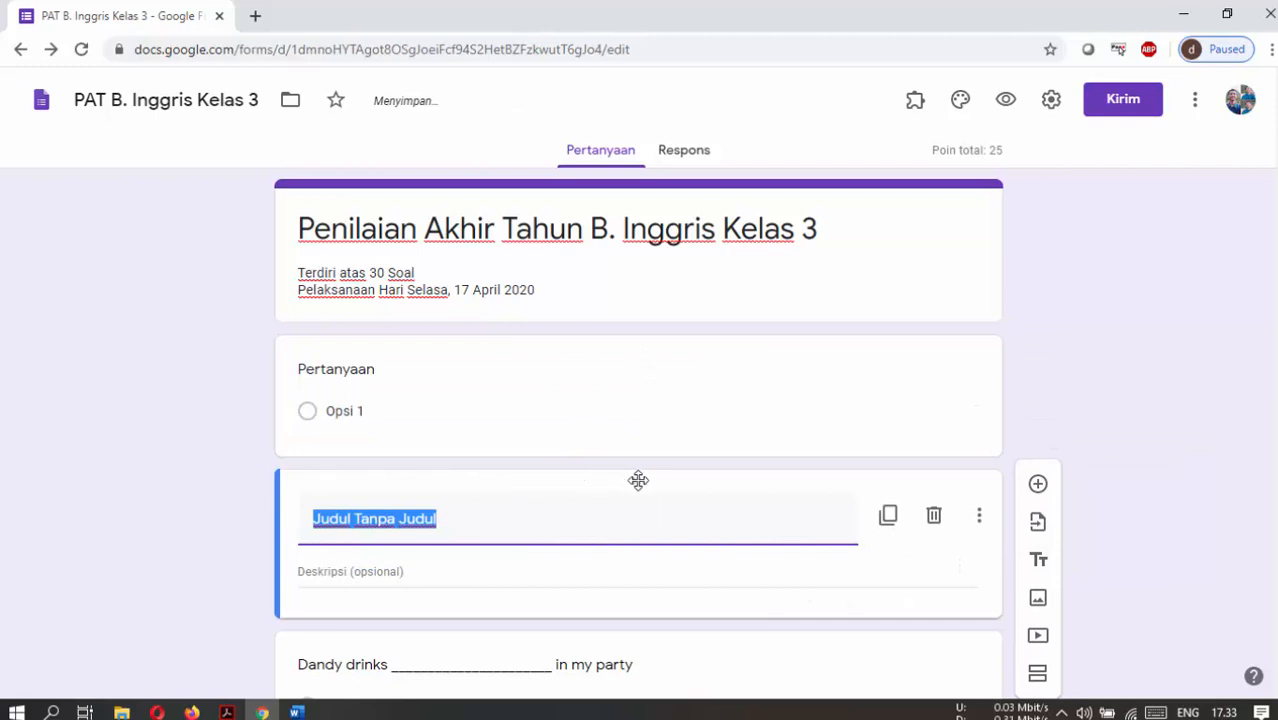
left_click_drag(639, 481, 645, 448)
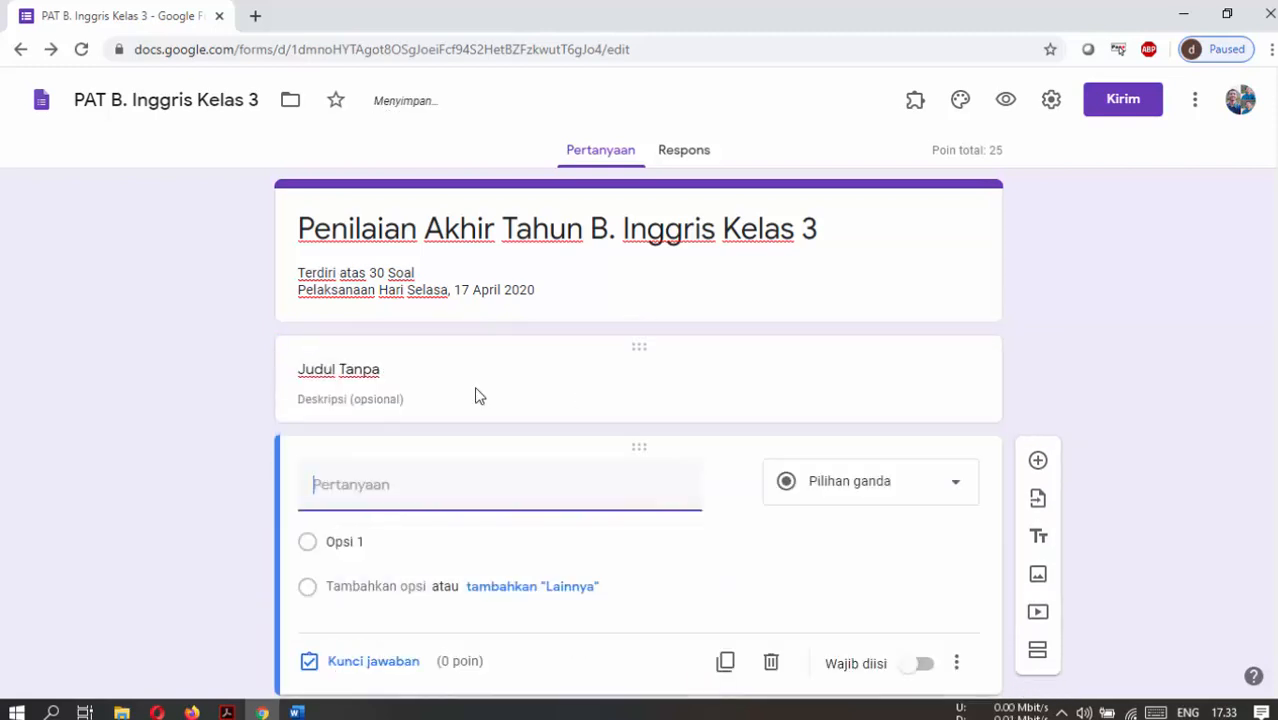
Set the new block's title to "Isikan Identitas Anda".
left_click(462, 384)
type("Isikan Biodata Anda")
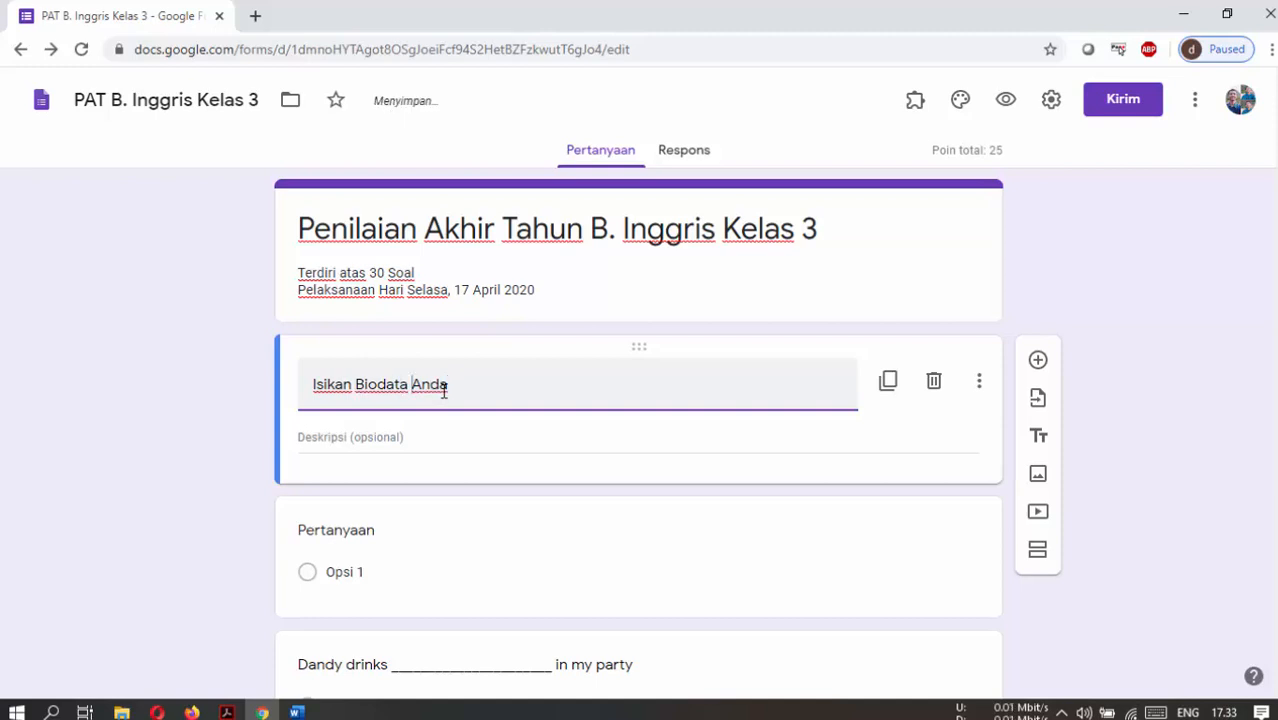
key("ctrl+shift+Left")
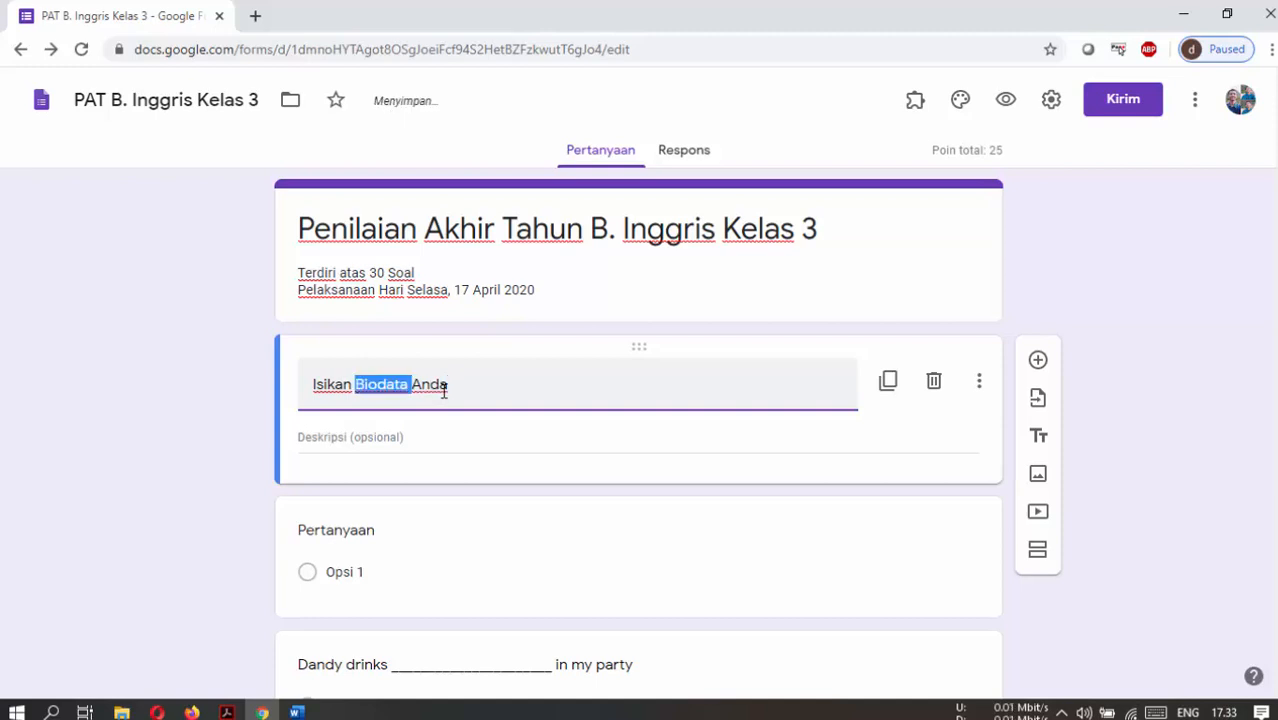
type("Identitas")
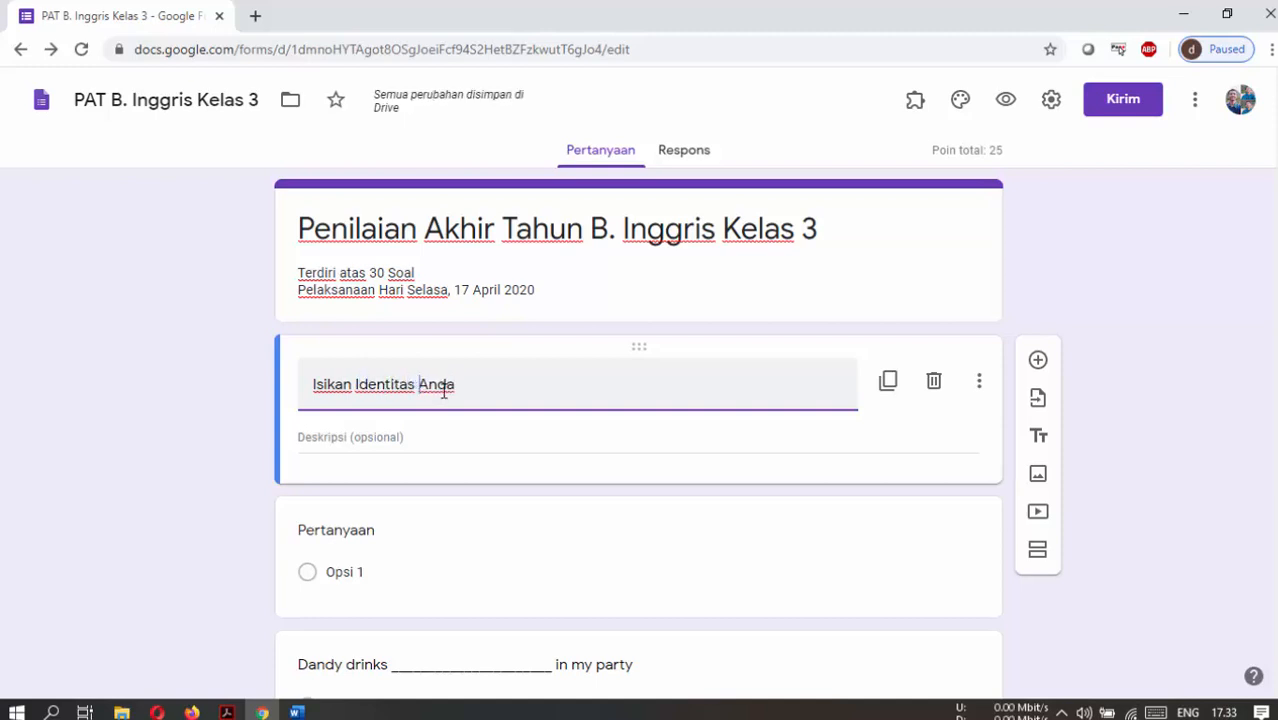
Title the blank question below the identity heading "Nama", as a short answer, and make it required.
scroll(512, 452, "down", 1)
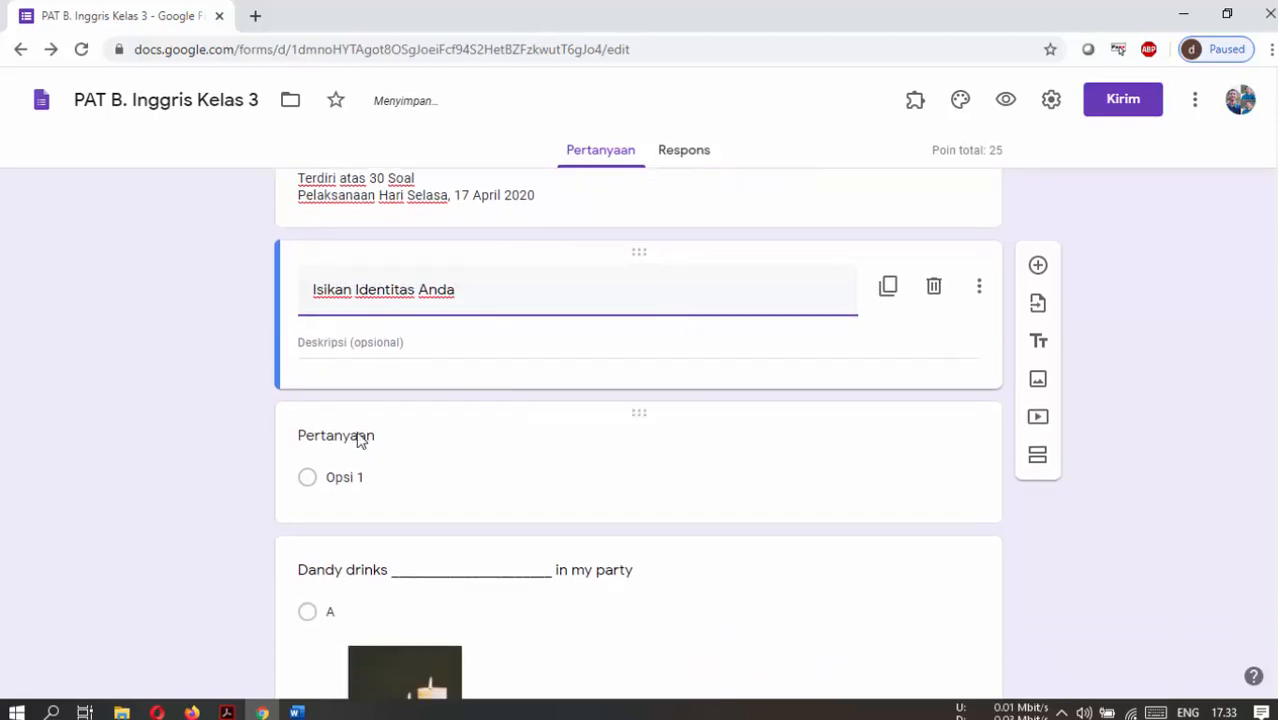
left_click(354, 440)
type("Nama")
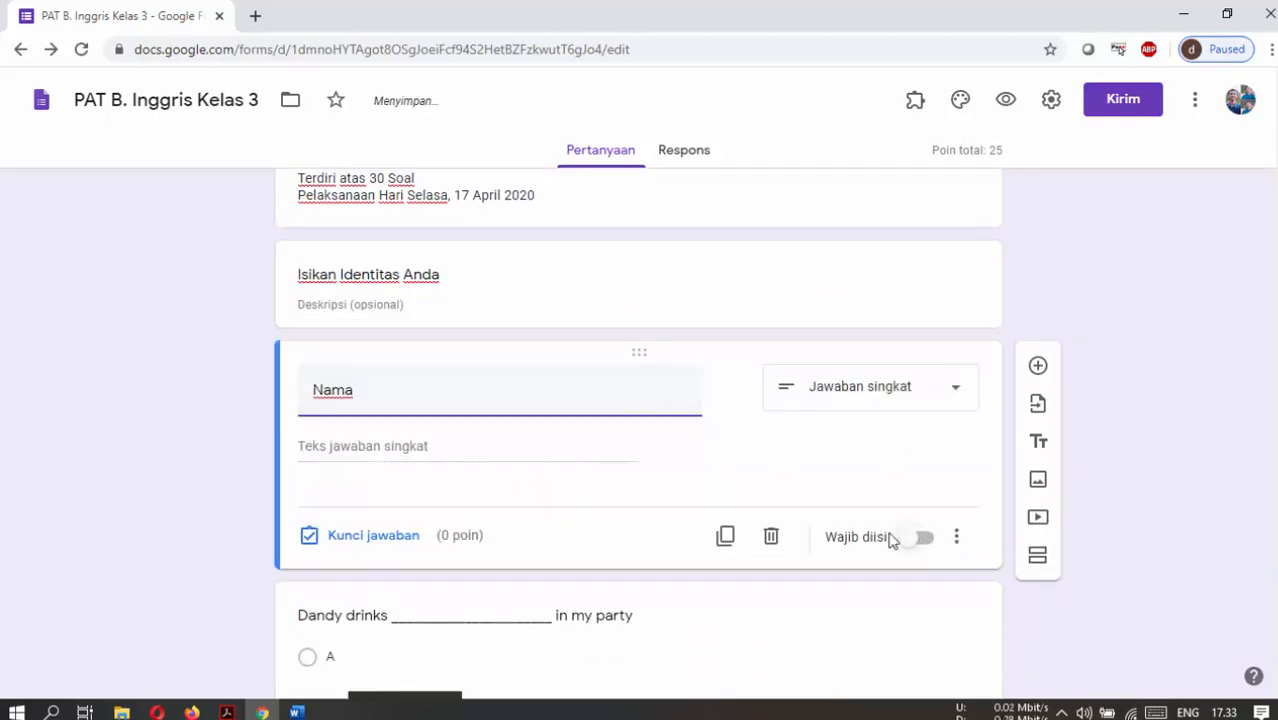
left_click(918, 540)
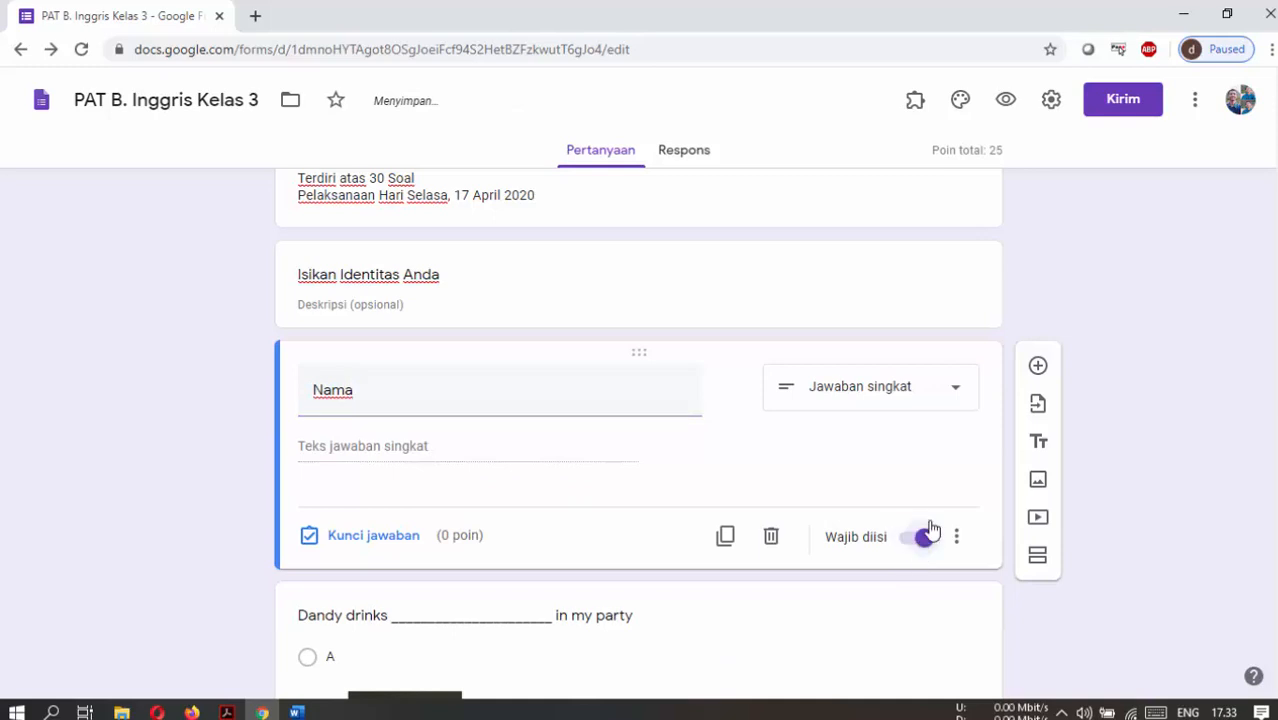
Add a short-answer question titled "Kelas" below the Nama question.
scroll(806, 514, "down", 1)
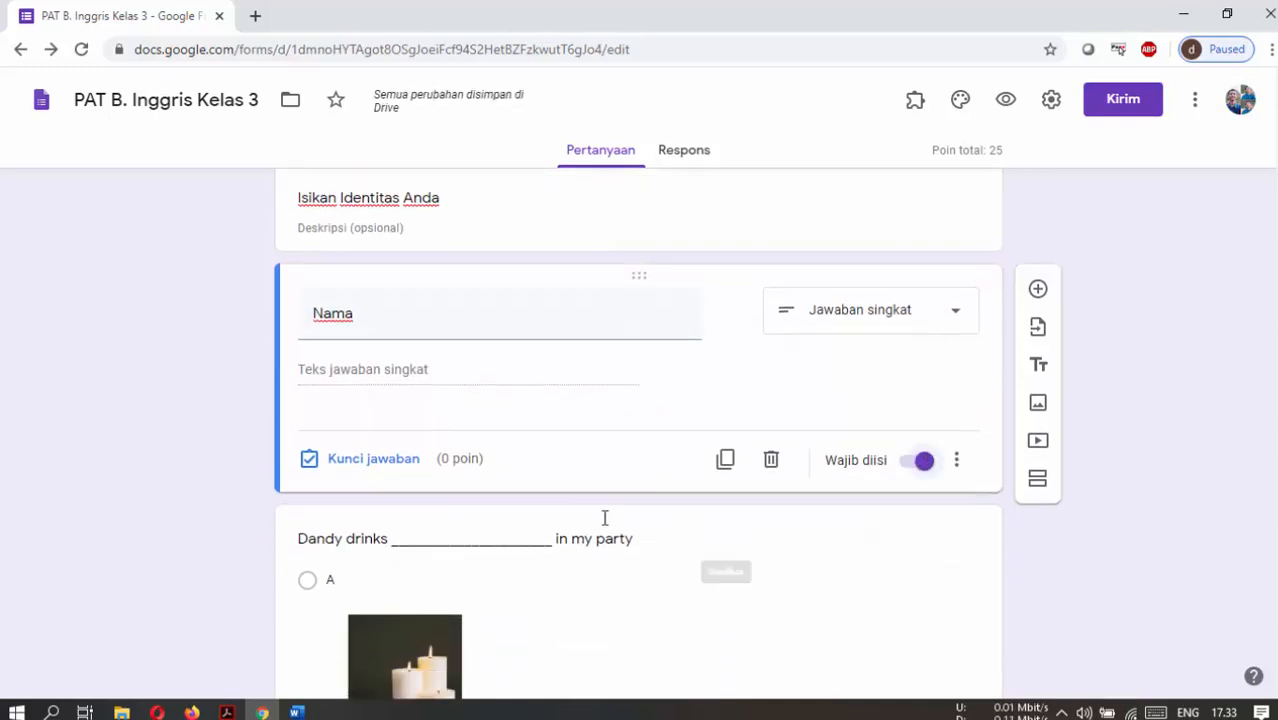
left_click(1038, 272)
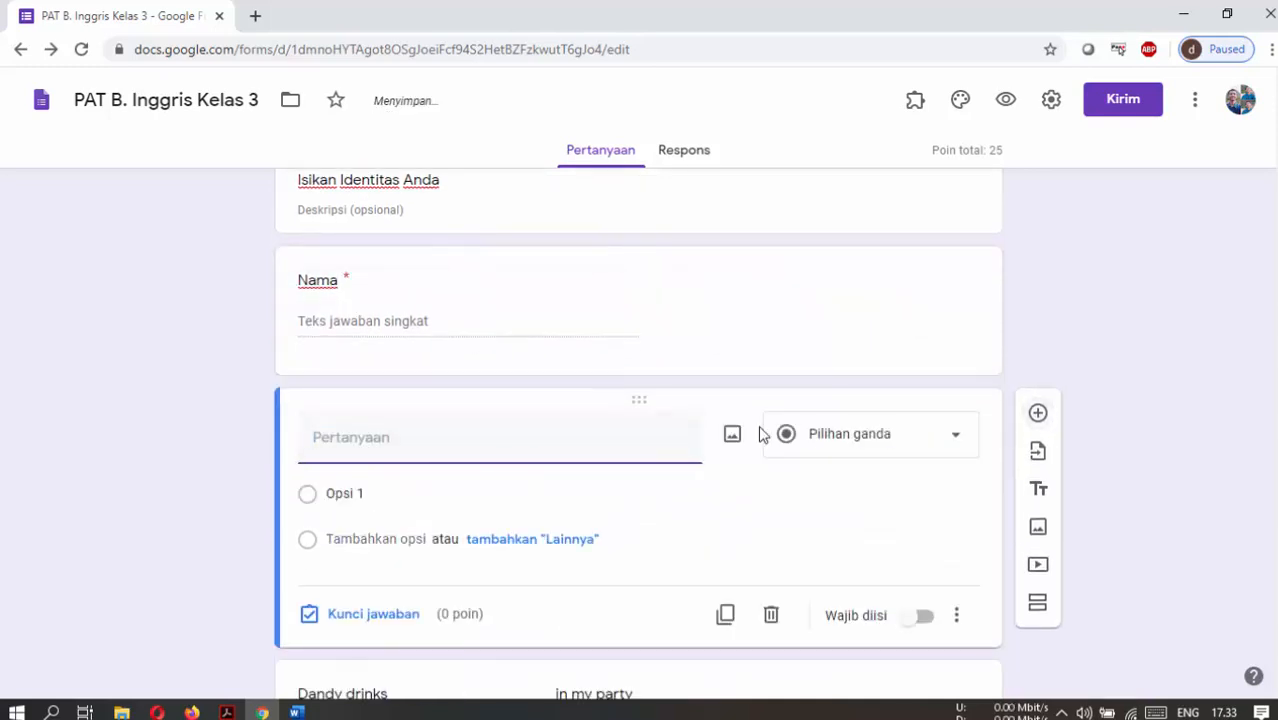
type("Kelas")
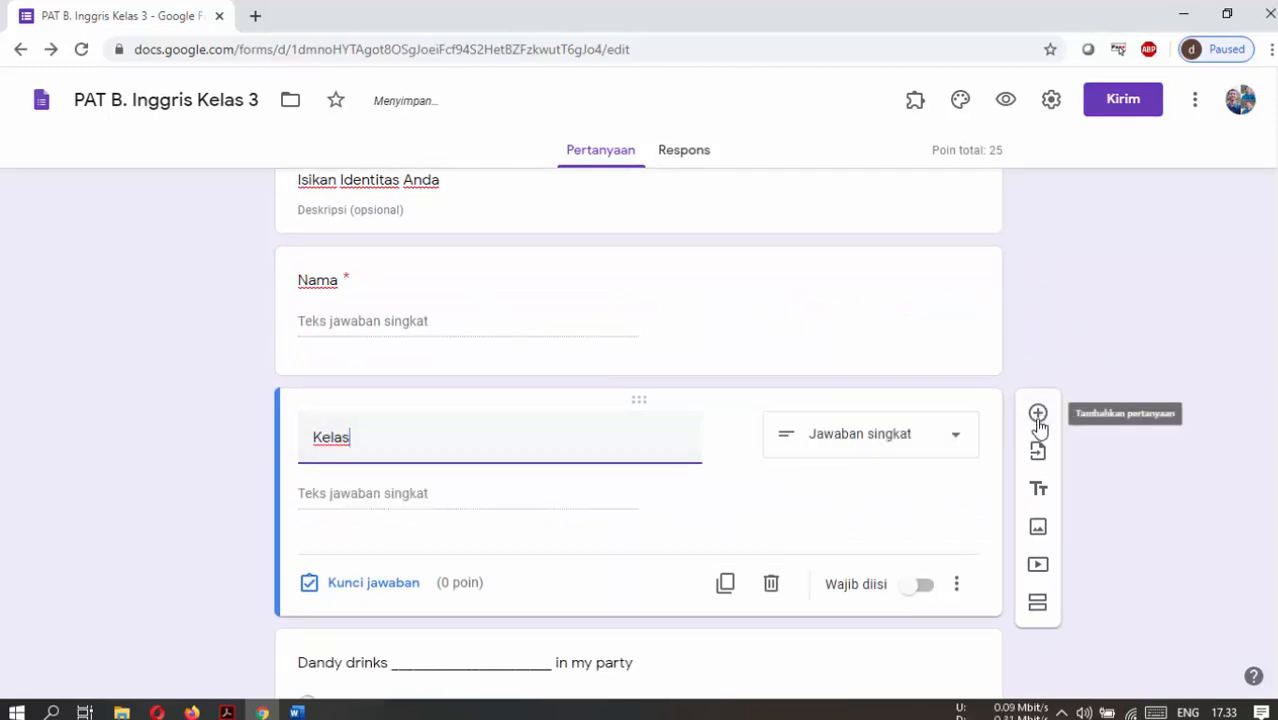
Make the Kelas question required and add a required short-answer question titled "Nomor Absen" below it.
left_click(918, 595)
left_click(920, 585)
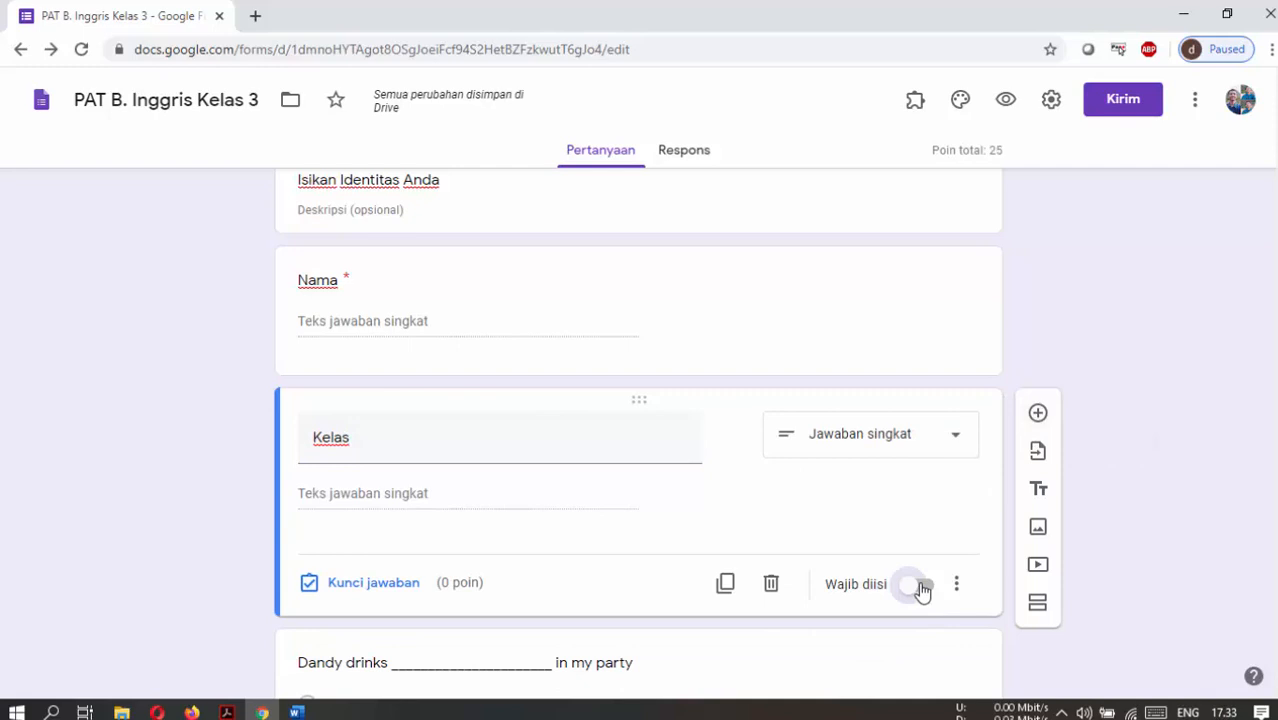
left_click(1038, 413)
type("No")
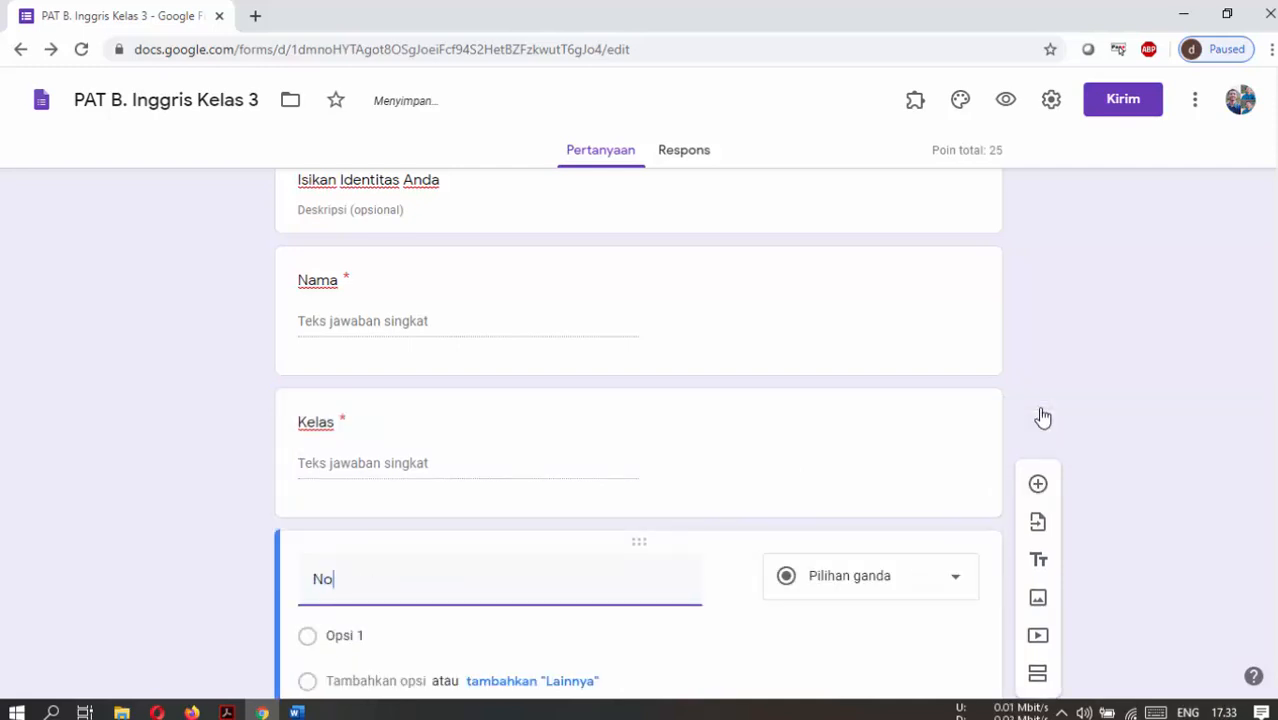
type("mor Absen")
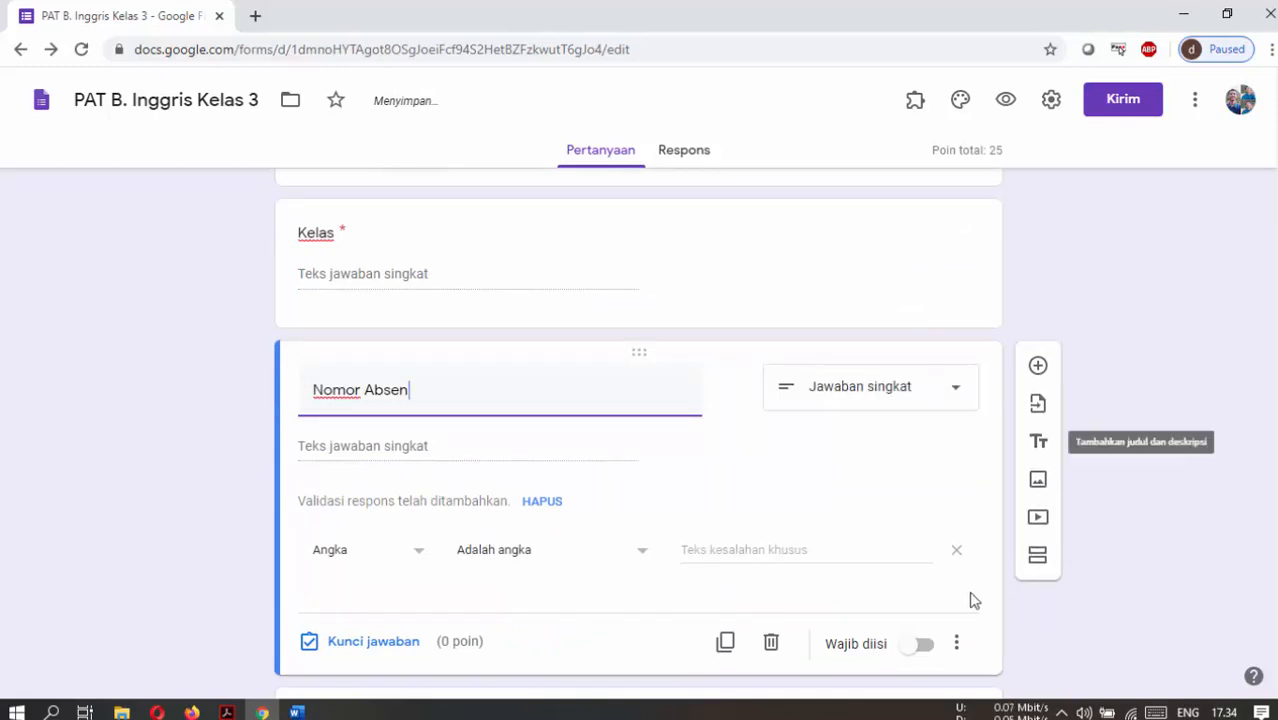
left_click(918, 644)
Add a required short-answer question titled "Kode Validasi" below the Nomor Absen question.
left_click(1037, 366)
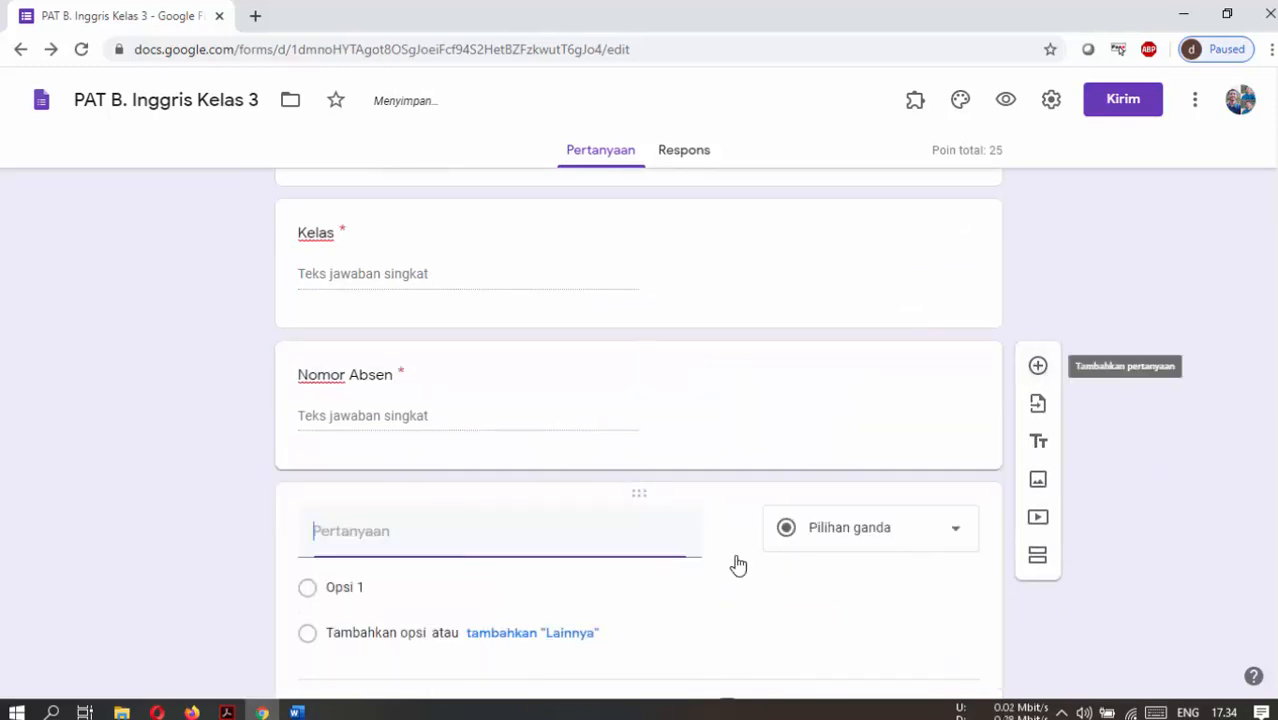
type("Kode Validasi")
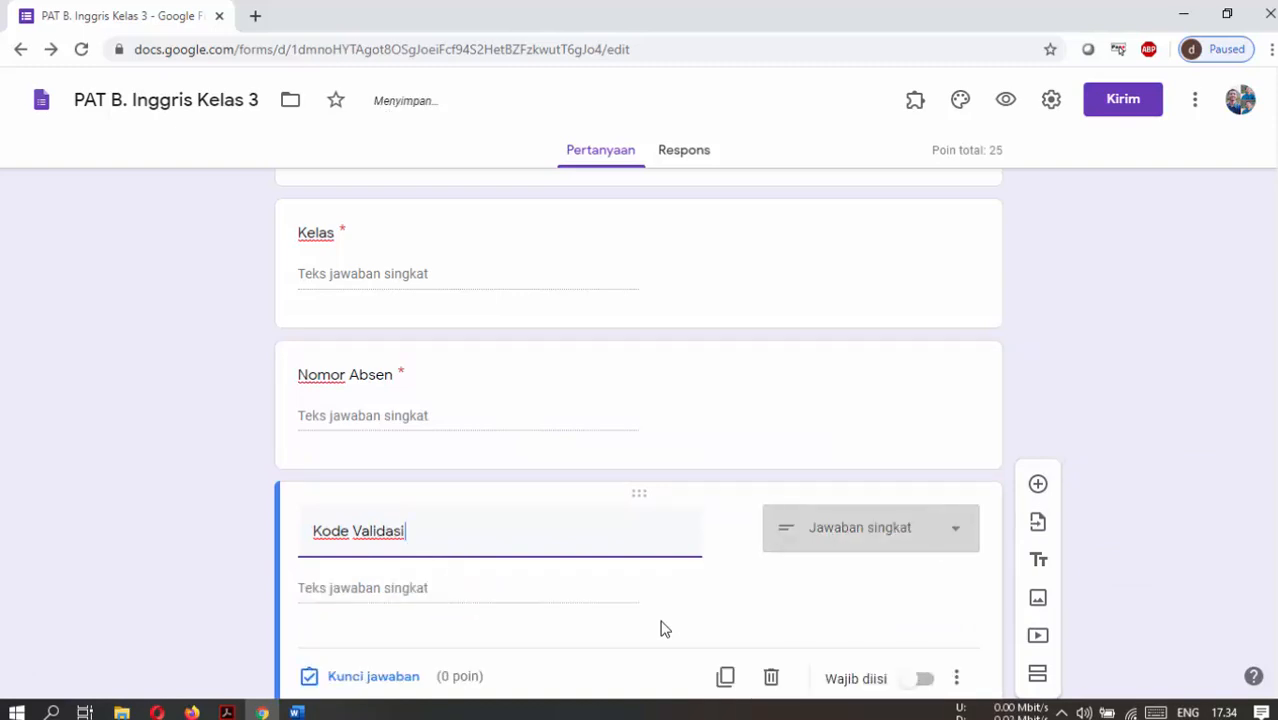
left_click(921, 678)
scroll(760, 664, "down", 2)
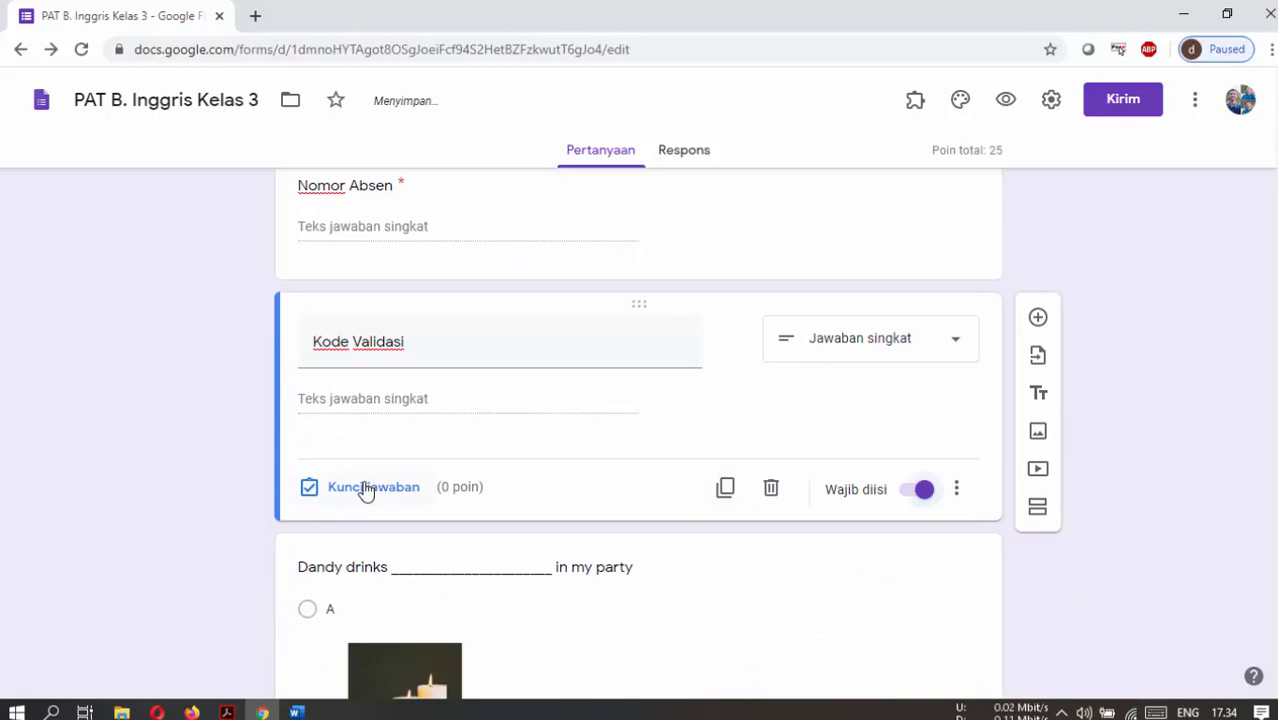
Add response validation to the Kode Validasi question, requiring a number (Angka) equal to (Sama dengan) the chosen validation code.
left_click(958, 489)
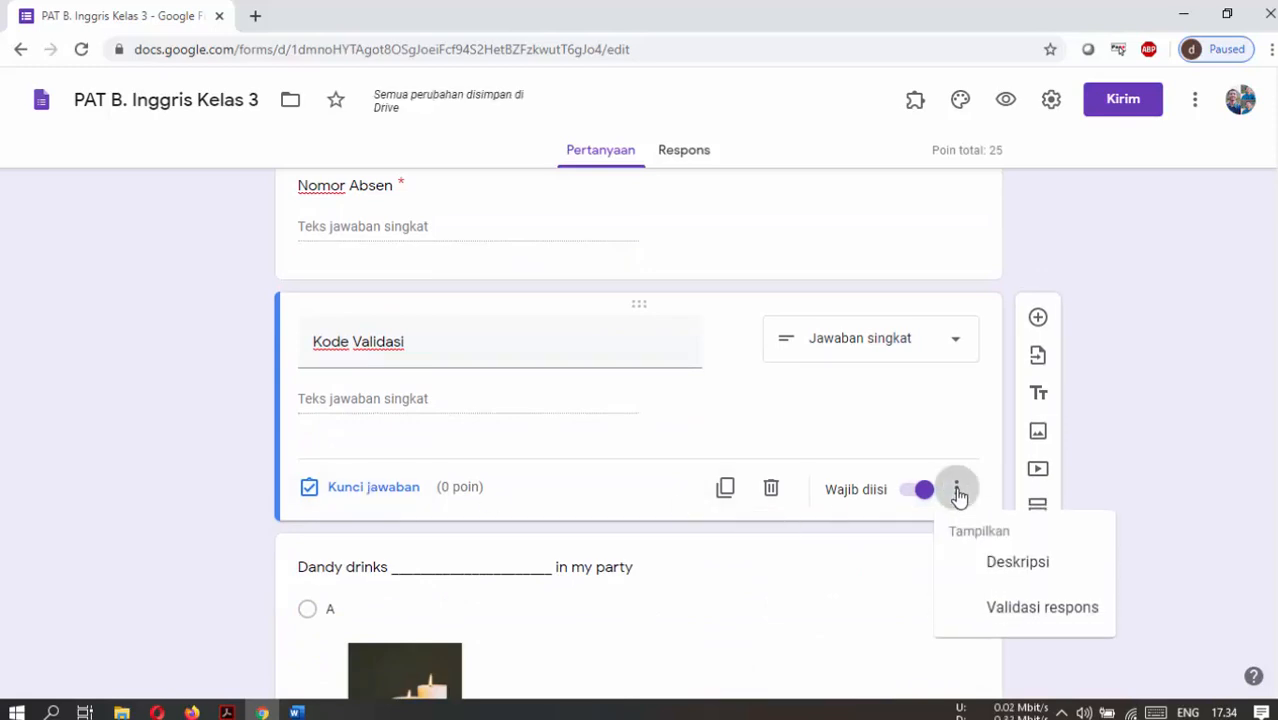
left_click(952, 442)
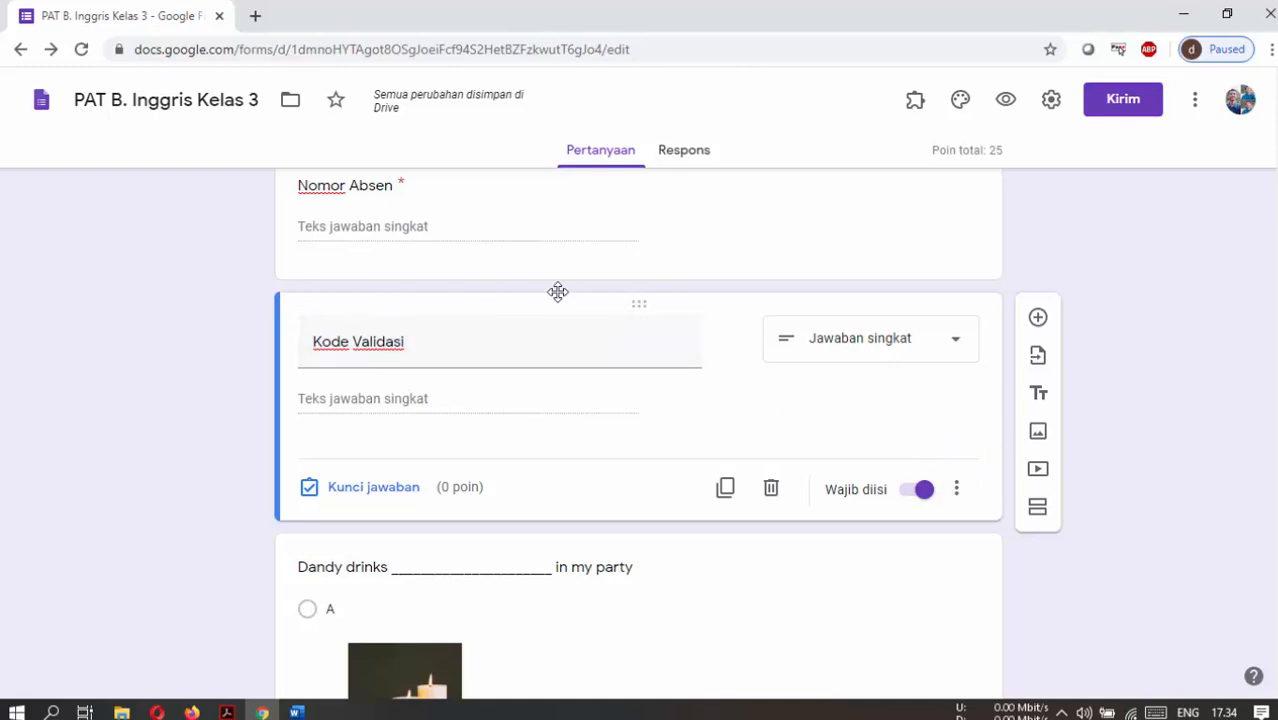
left_click(958, 490)
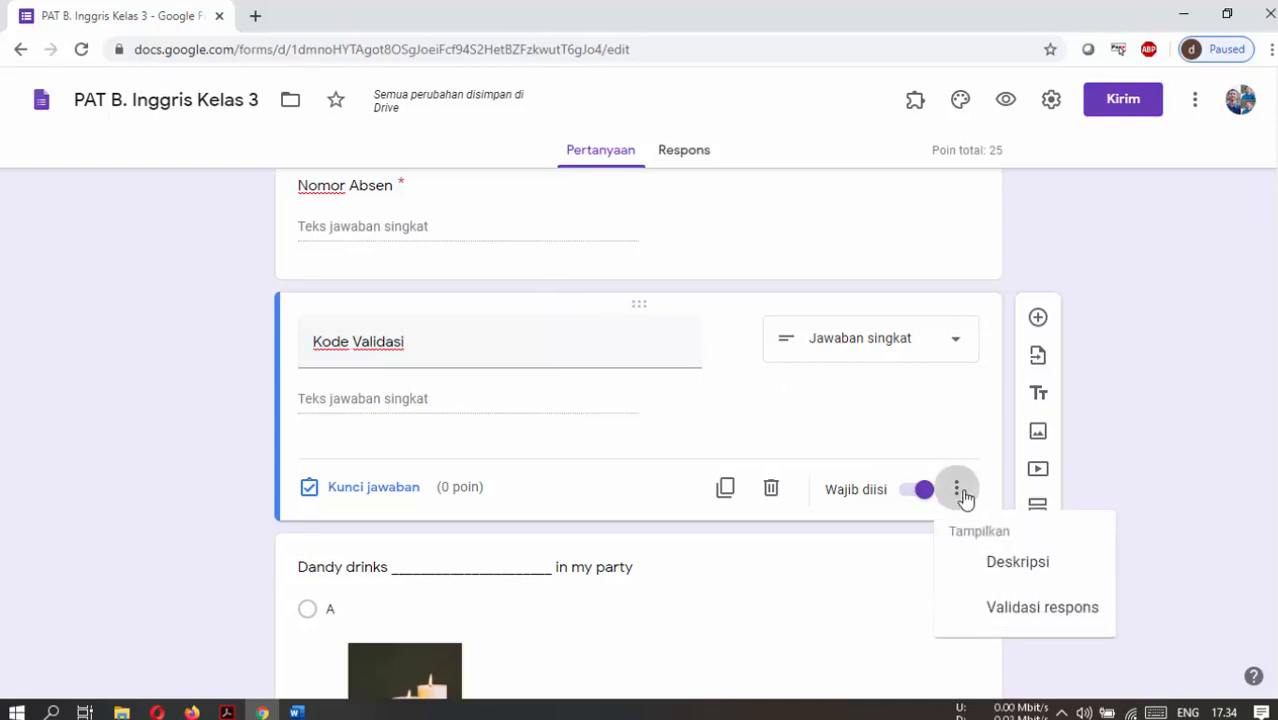
left_click(988, 612)
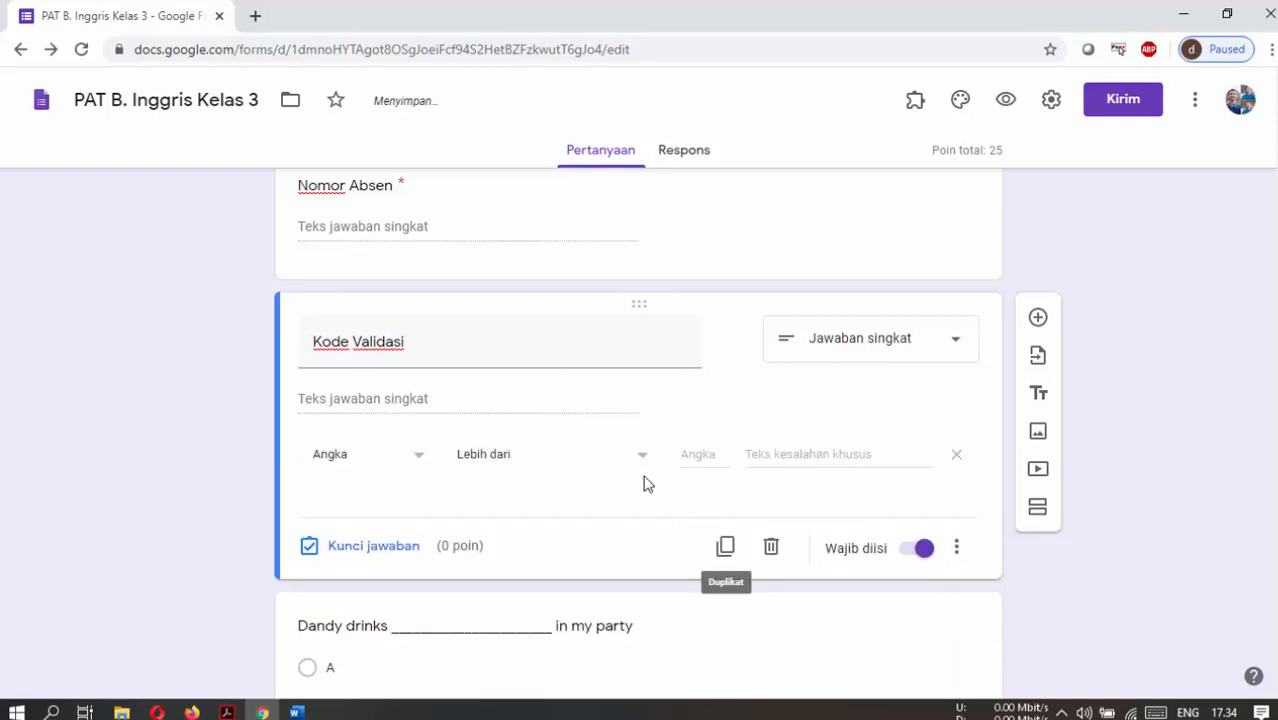
left_click(532, 458)
left_click(535, 452)
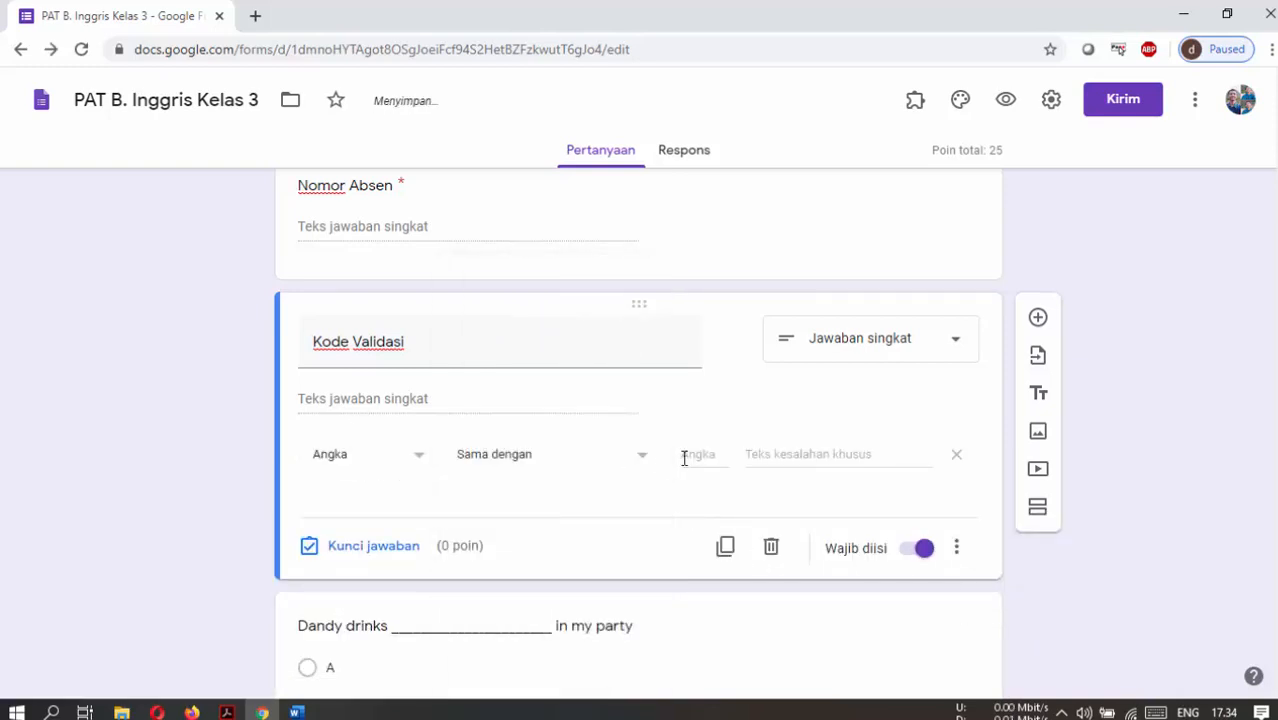
left_click(497, 461)
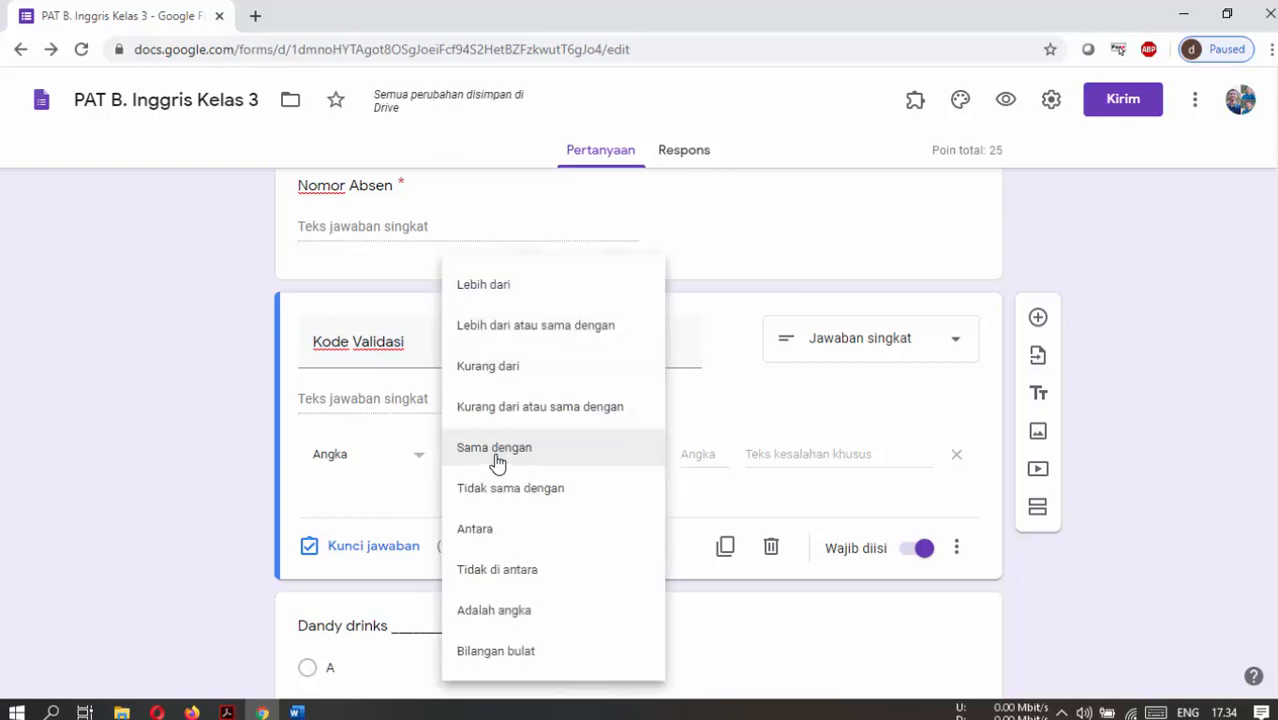
left_click(621, 457)
left_click(705, 447)
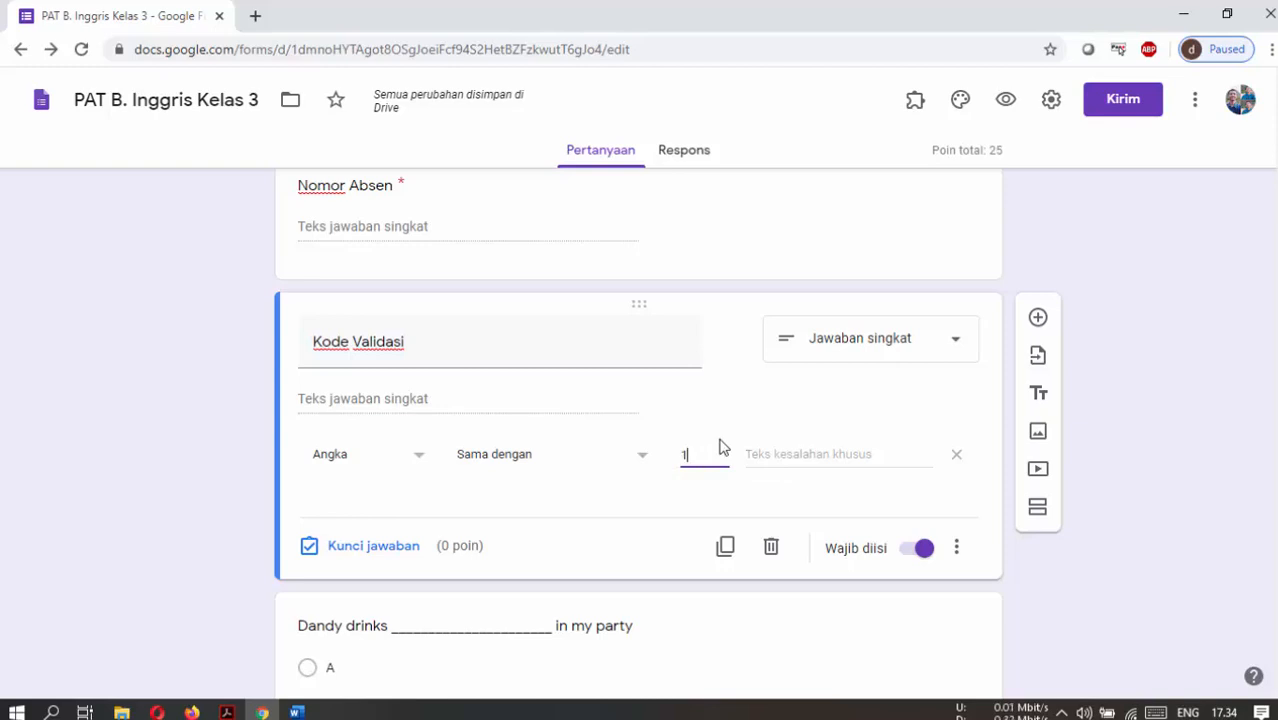
type("100")
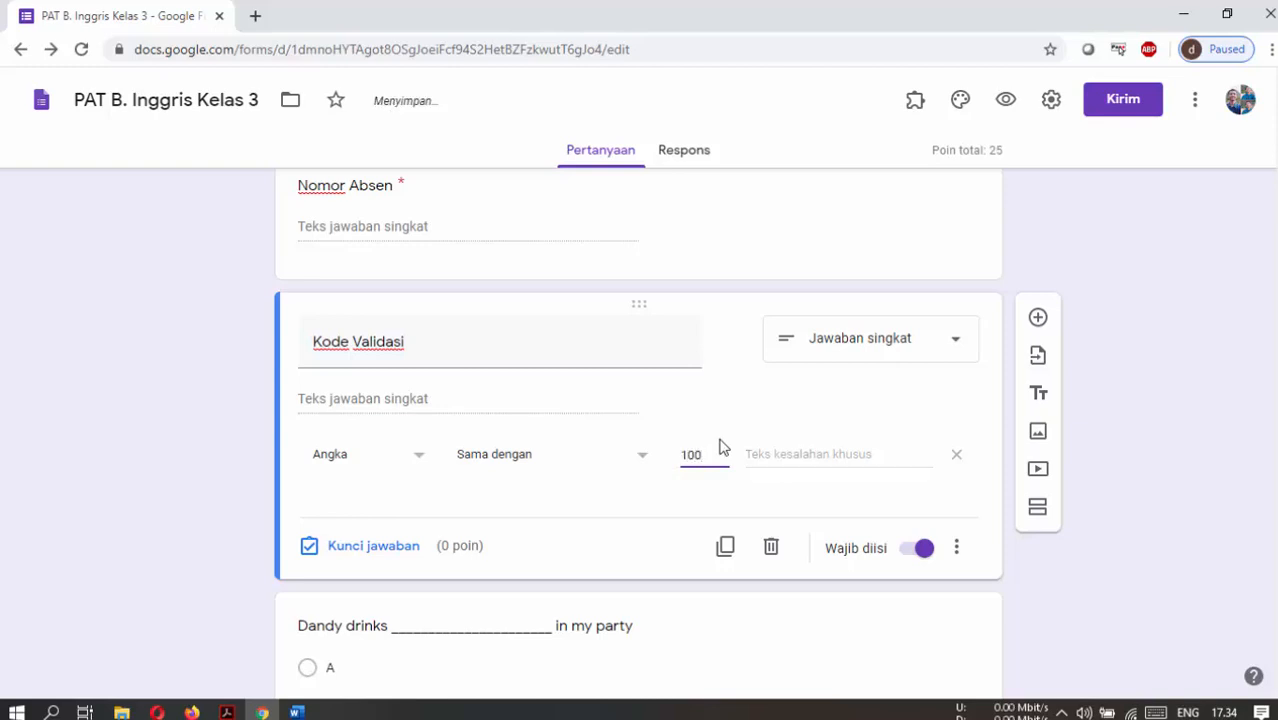
Set the custom error text of the Kode Validasi validation to "Kode Tidak Valid!!!!".
left_click(752, 396)
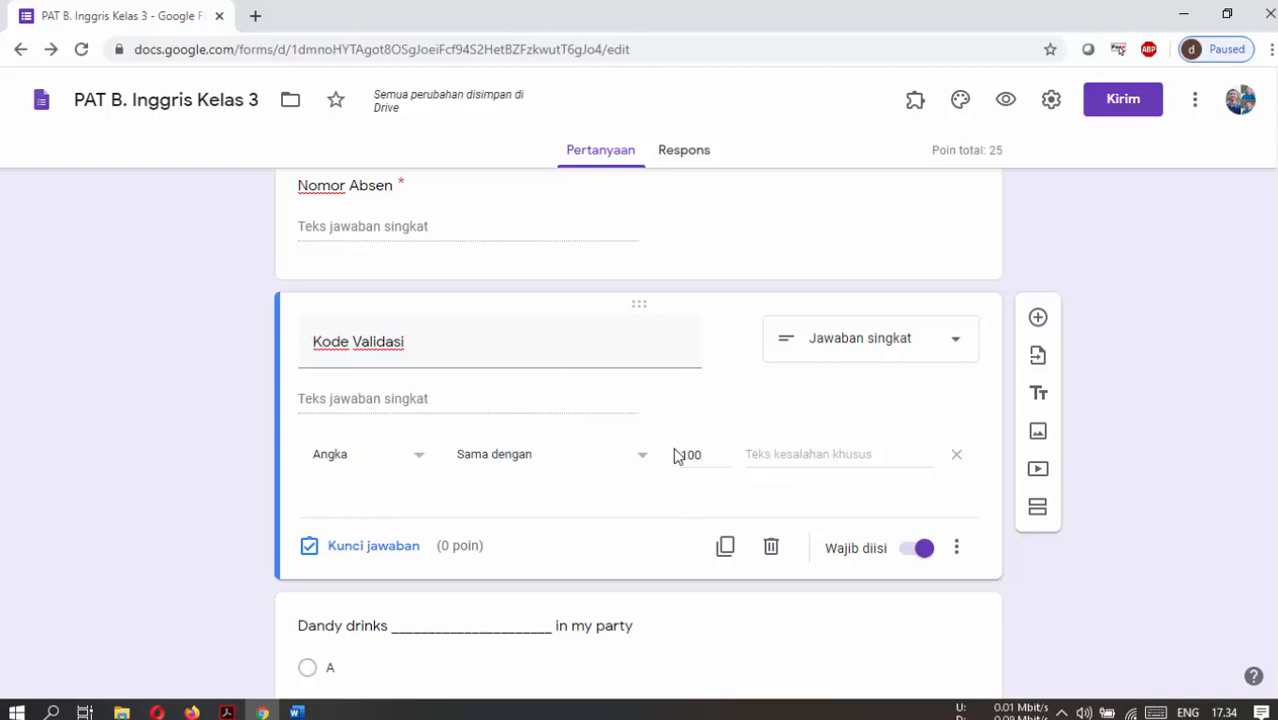
left_click(830, 452)
type("Kode")
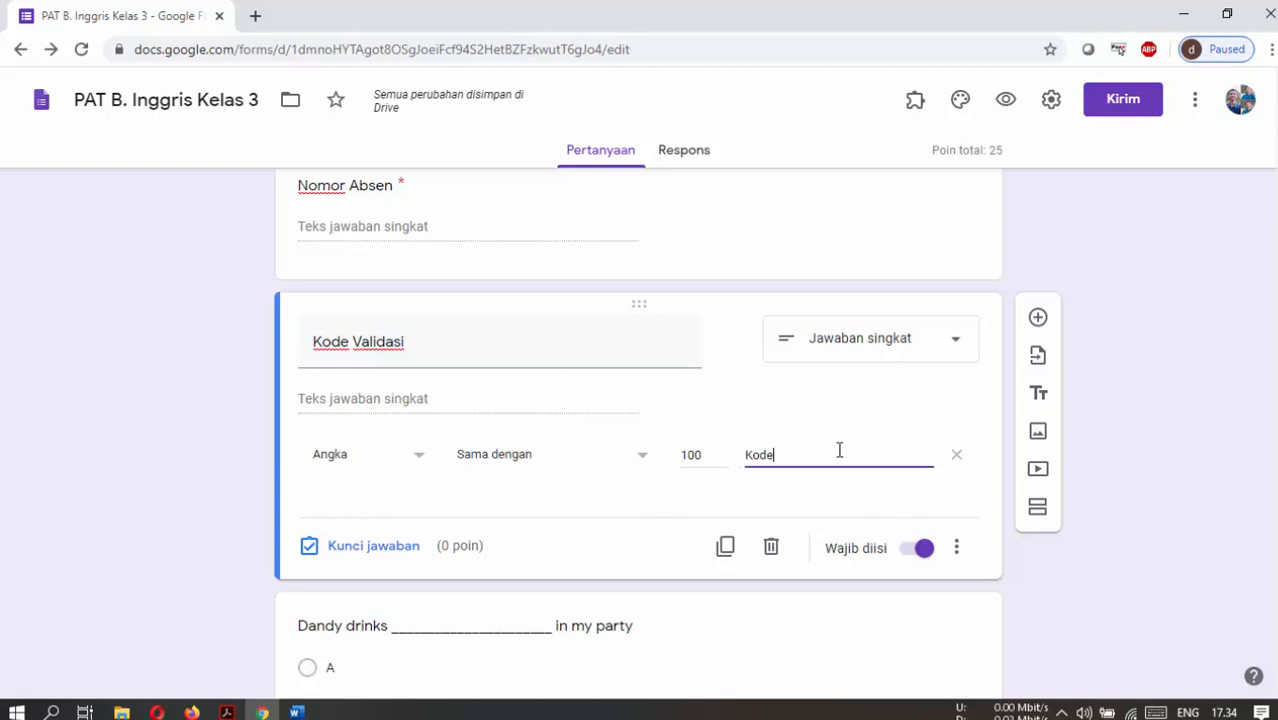
type(" Tidak Valid.")
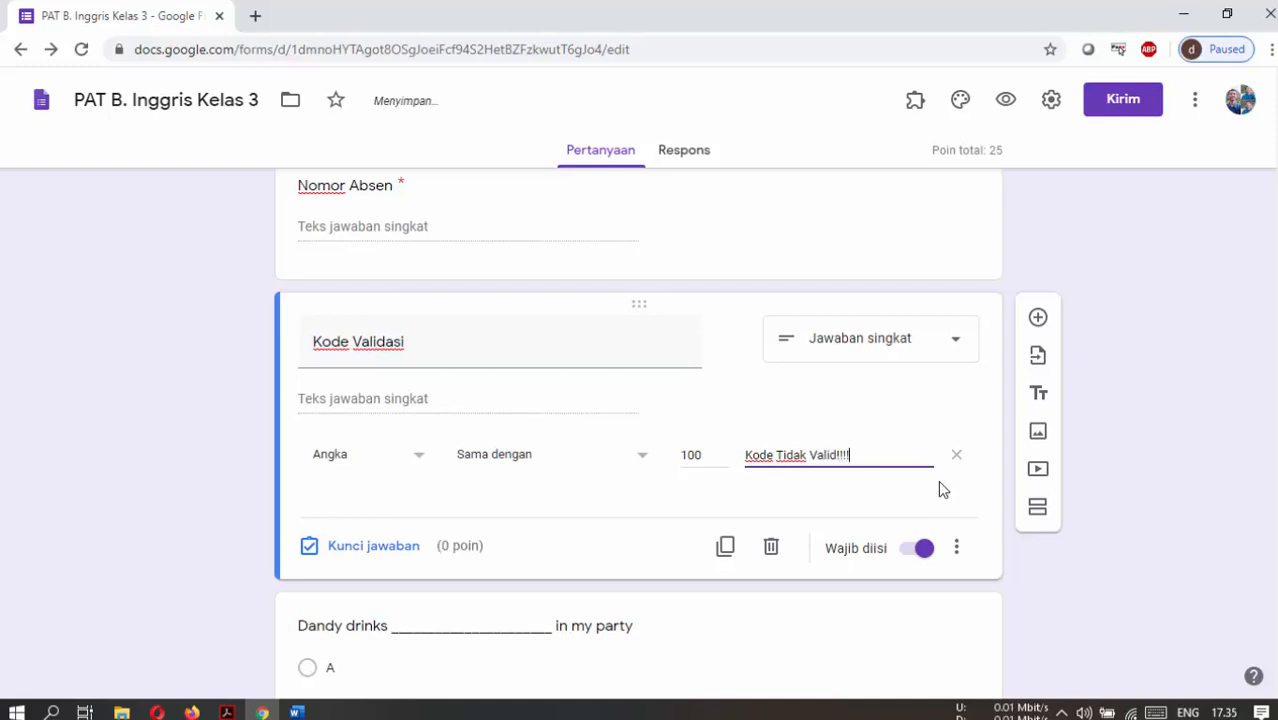
left_click(878, 500)
Add a new section after the Kode Validasi question, keeping section 1 set to "Lanjutkan ke bagian berikut".
scroll(873, 488, "down", 1)
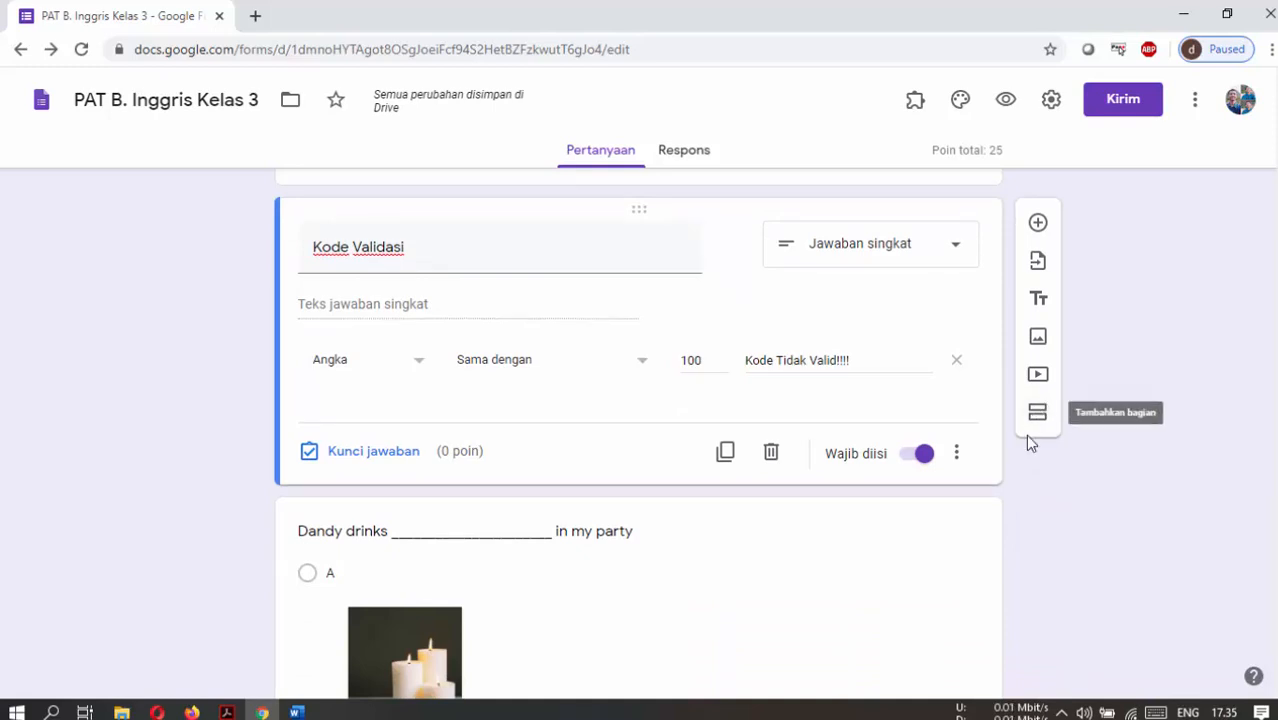
left_click(1038, 414)
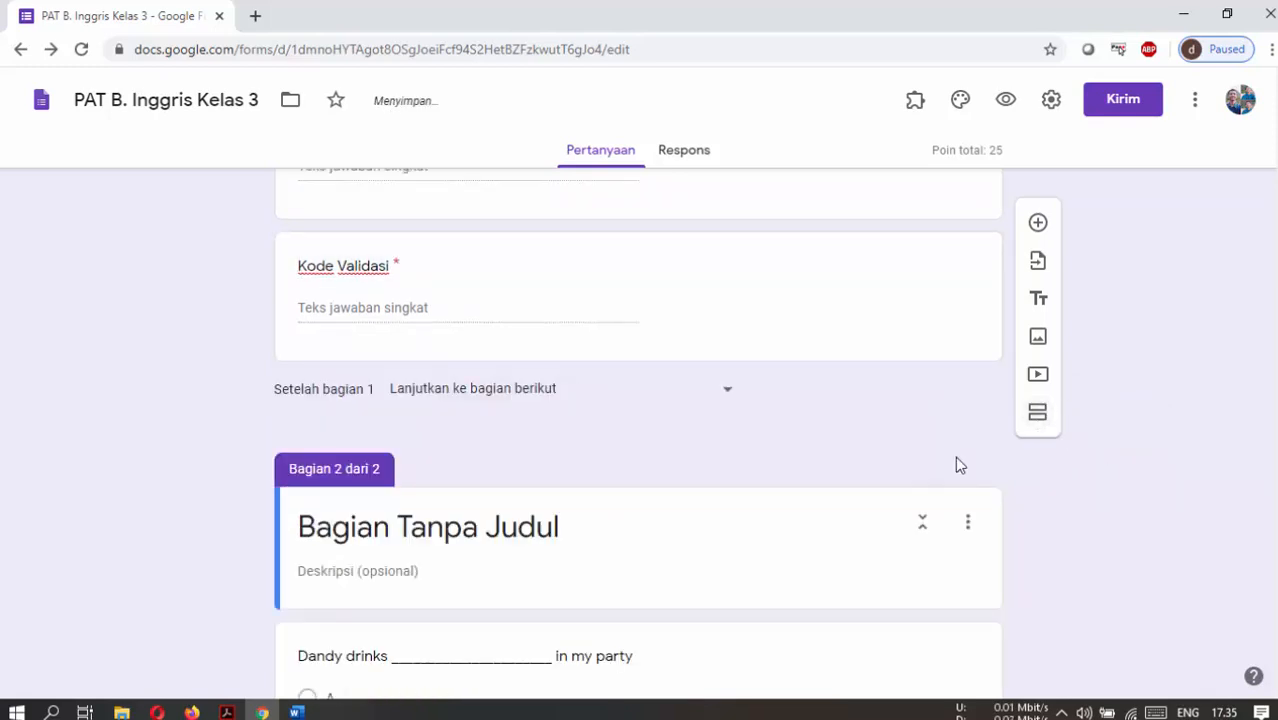
left_click_drag(282, 392, 388, 412)
left_click(476, 392)
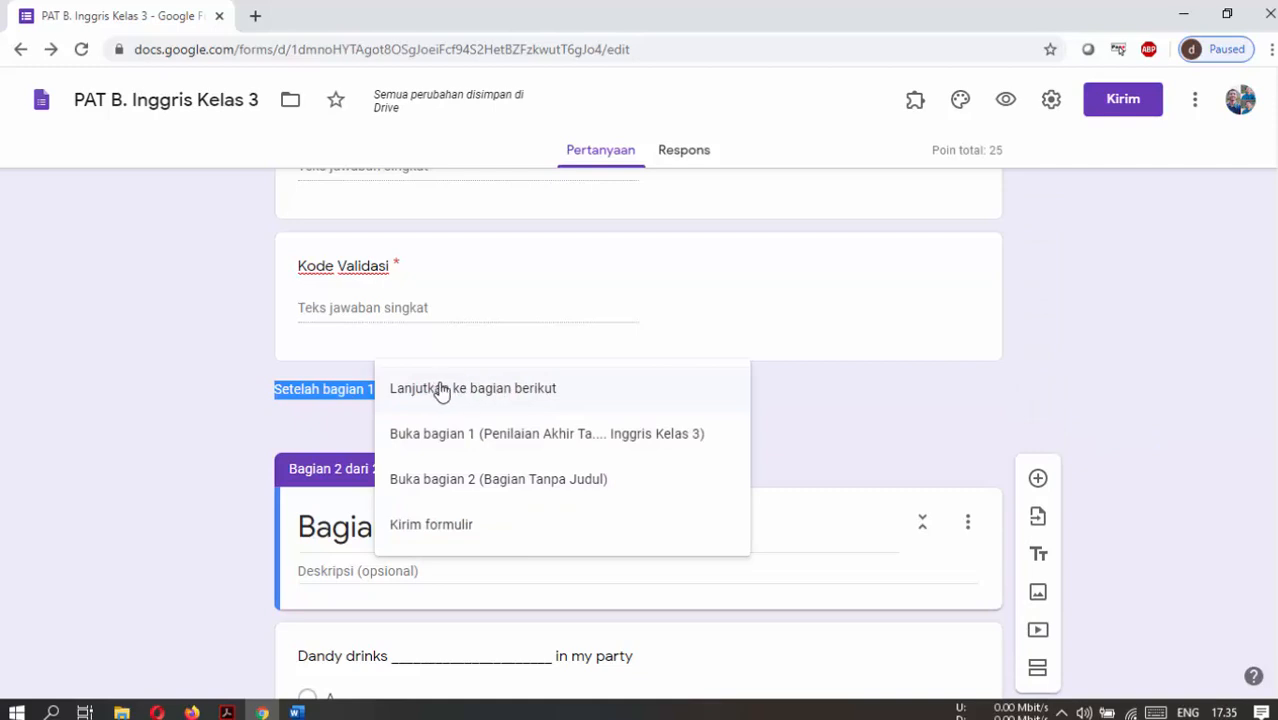
left_click(508, 400)
left_click(816, 413)
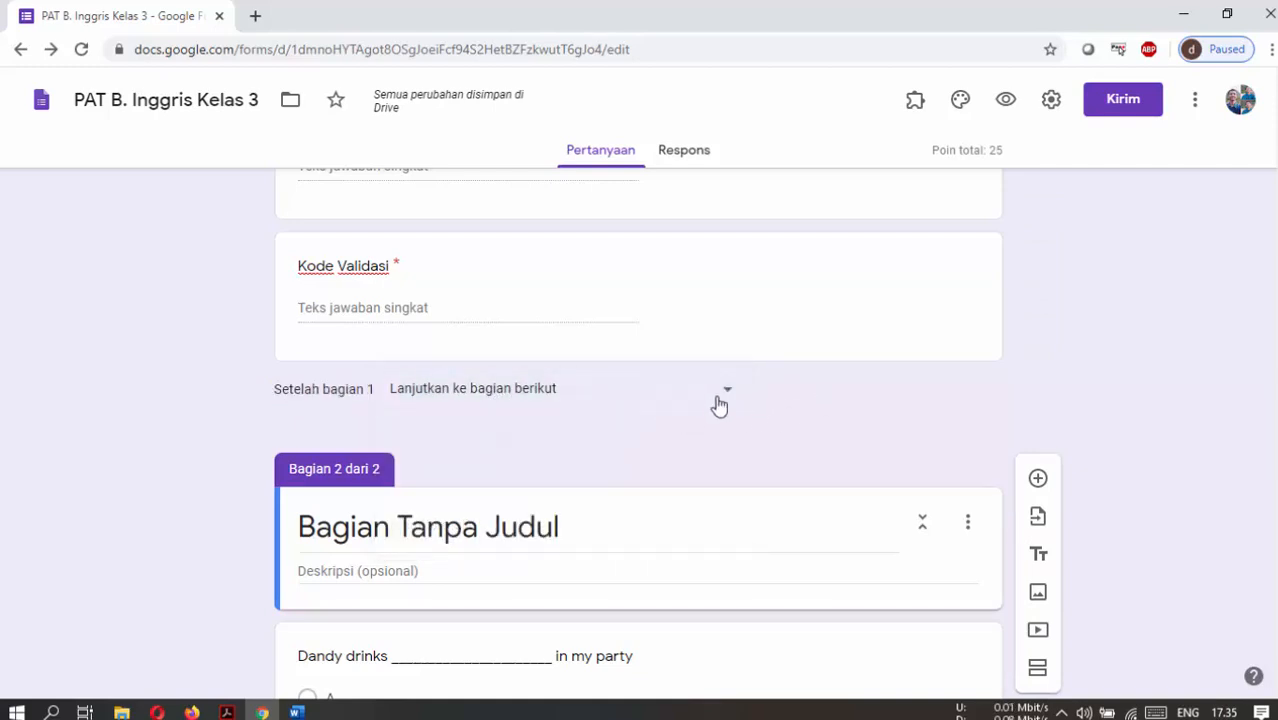
Title section 2 "Soal" and give it the description "Kerjakan dengan baik dan benar".
scroll(448, 428, "down", 1)
left_click(331, 436)
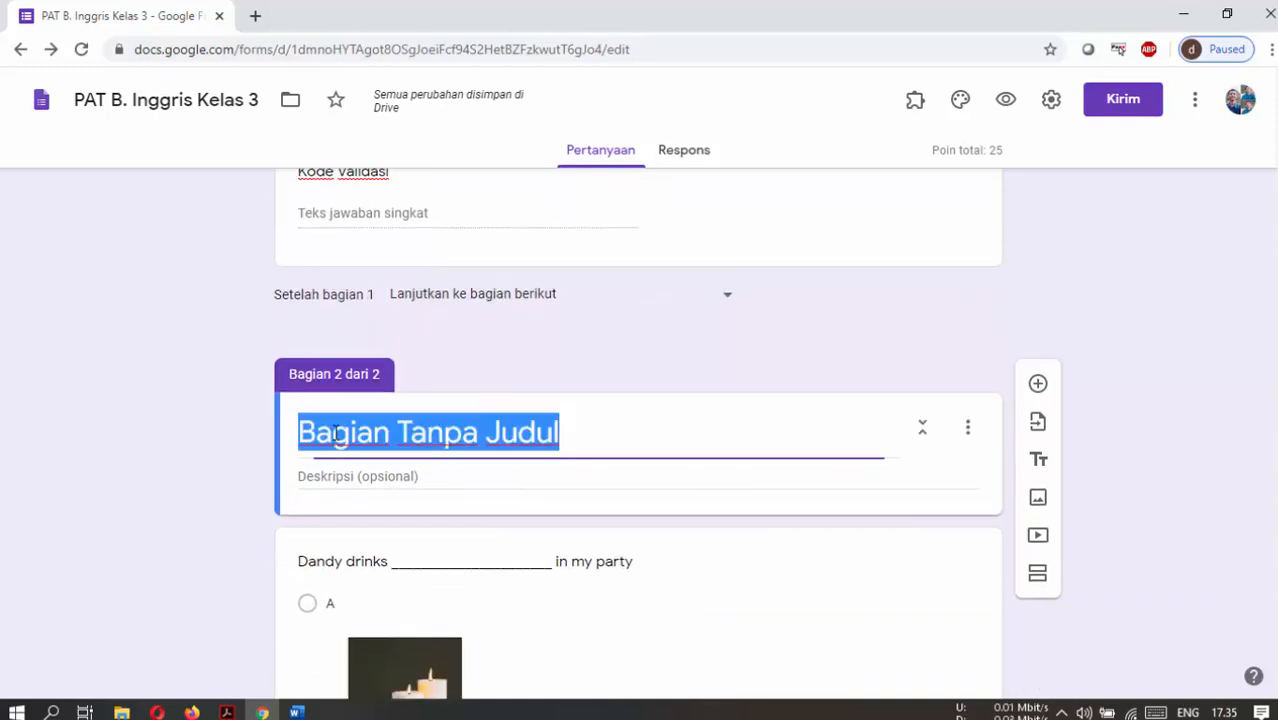
type("Soal")
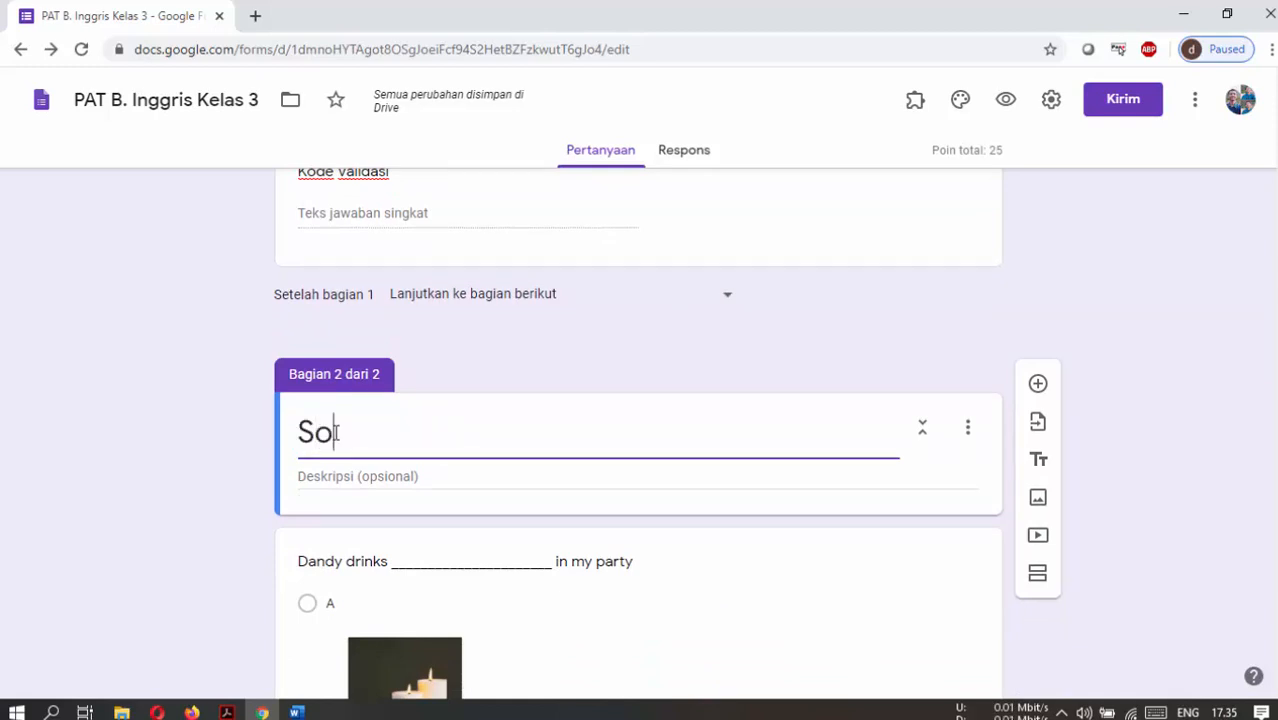
left_click(380, 478)
type("Kerjakan")
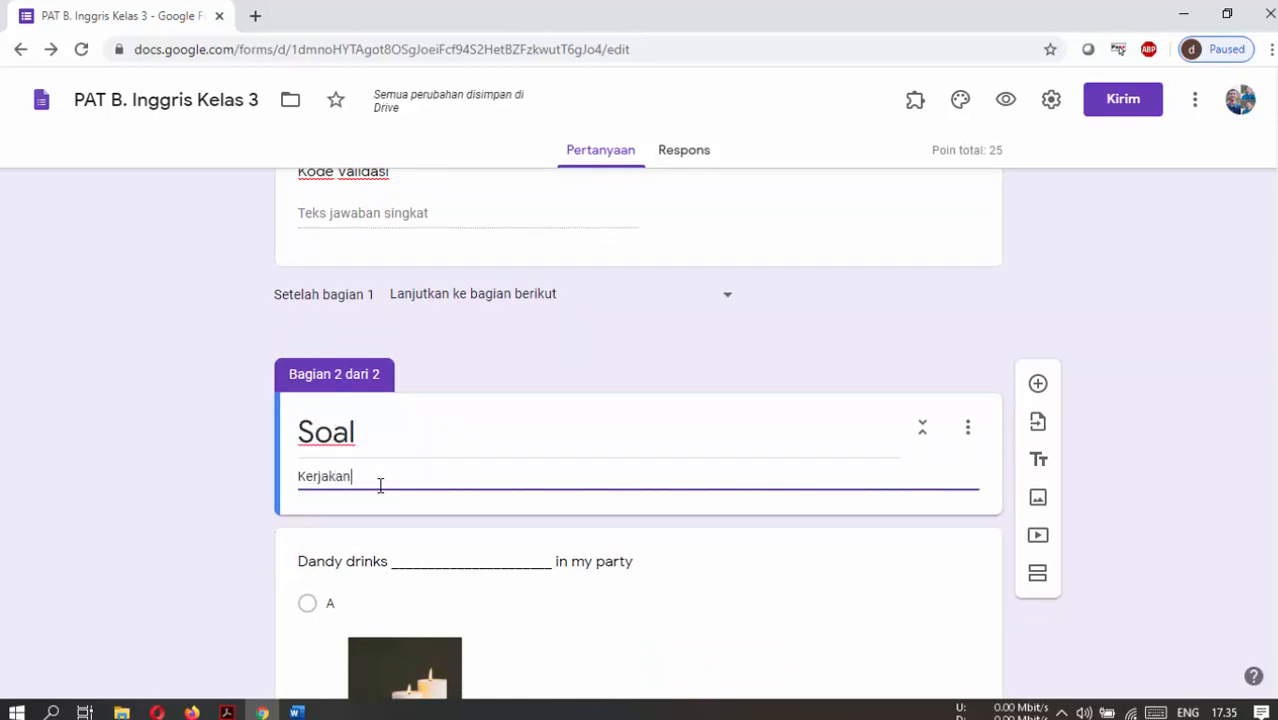
type(" dengan baik dan benar")
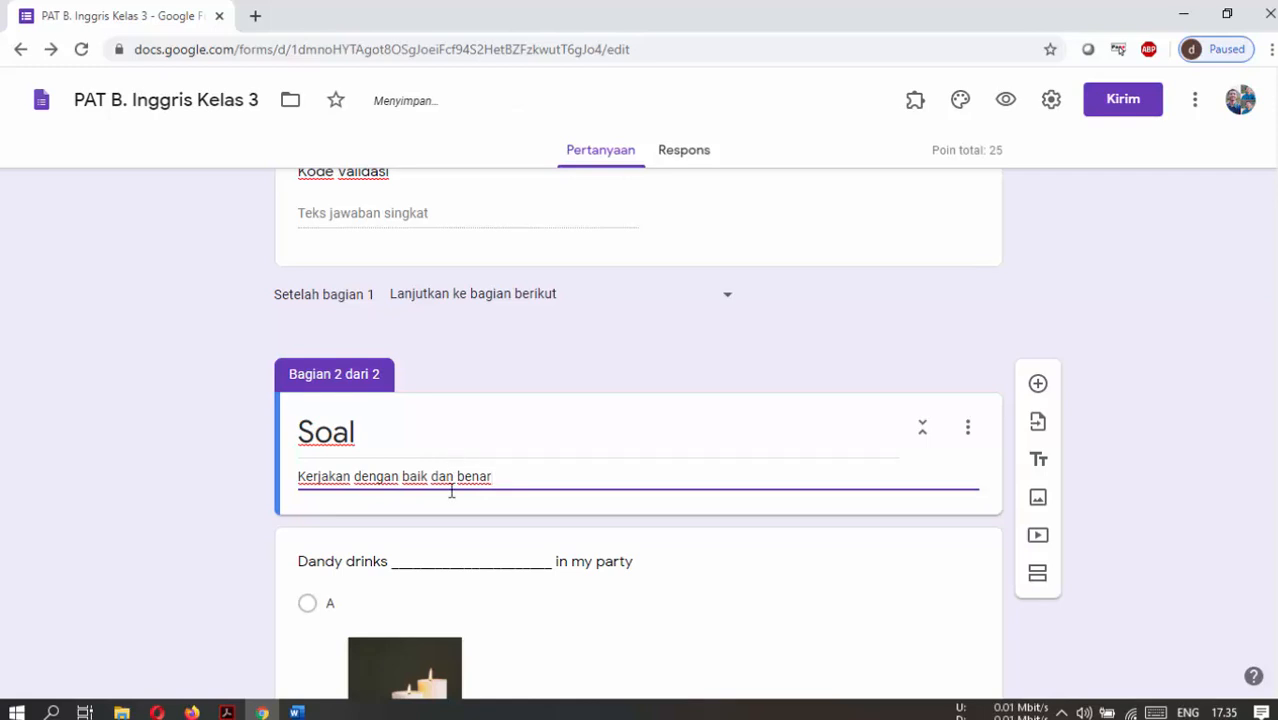
left_click(252, 514)
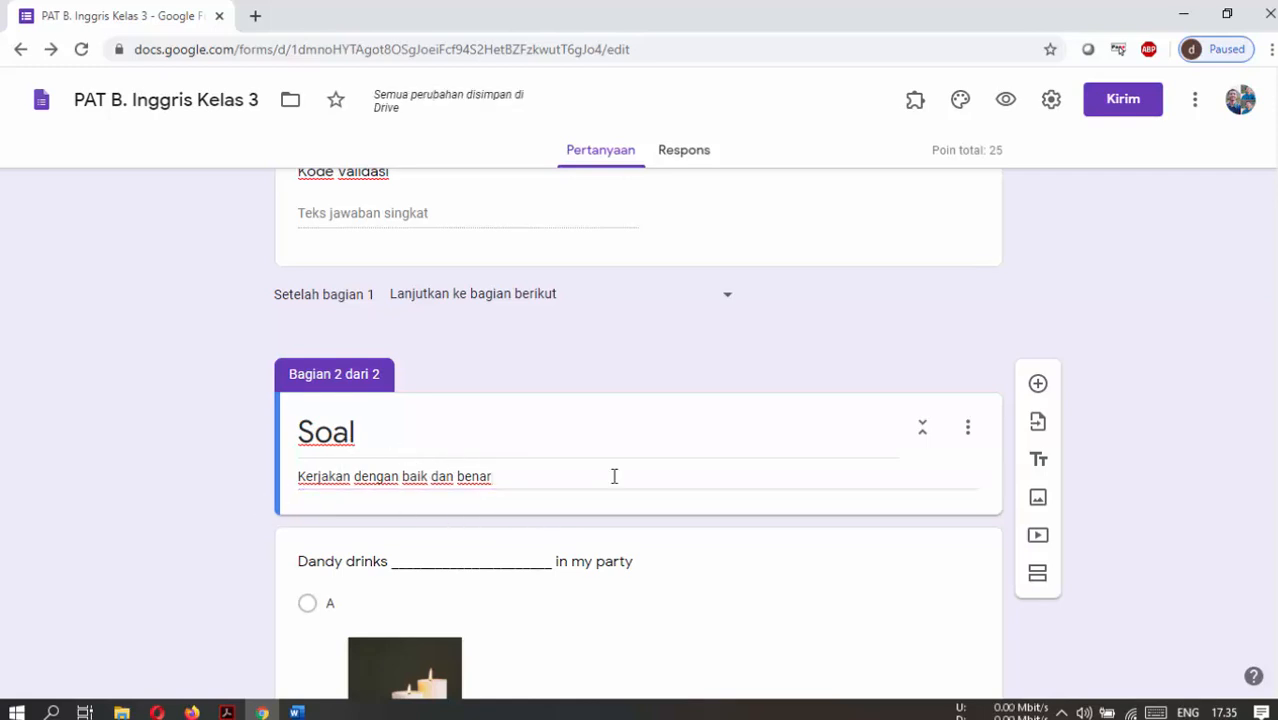
Add a new blank question after the "Dandy drinks" question in the Soal section.
scroll(609, 446, "down", 2)
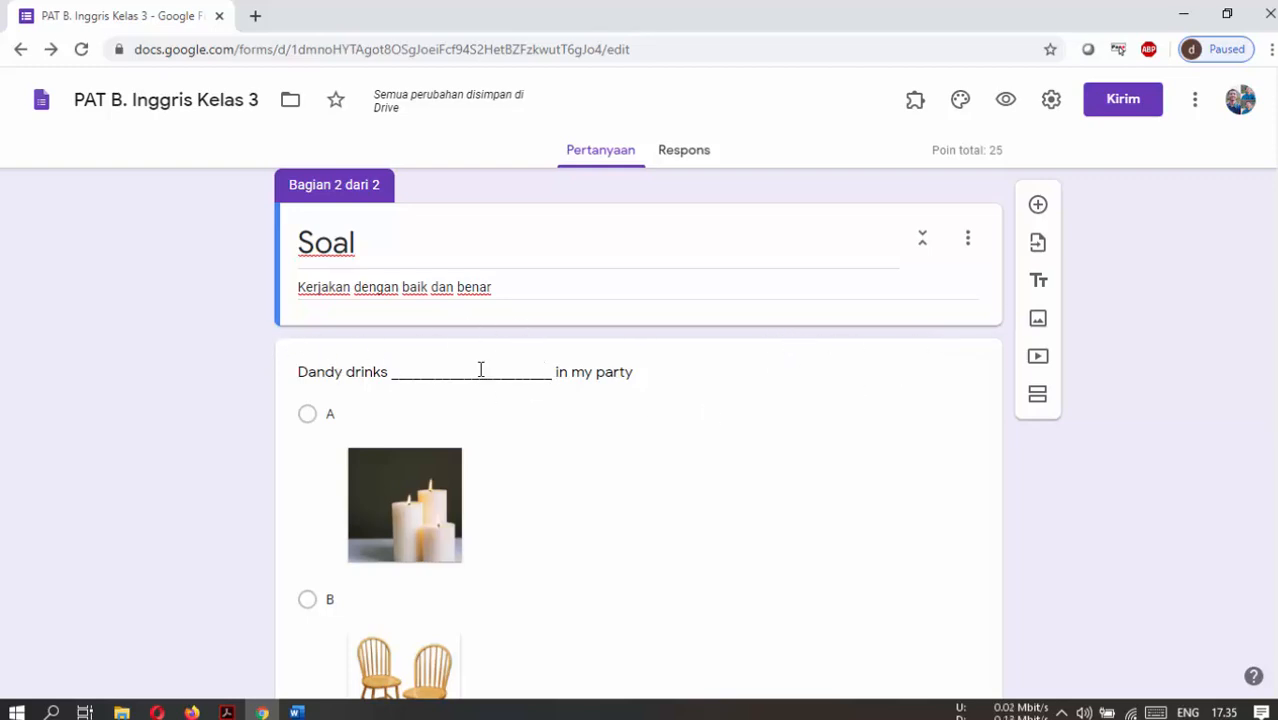
scroll(314, 416, "down", 5)
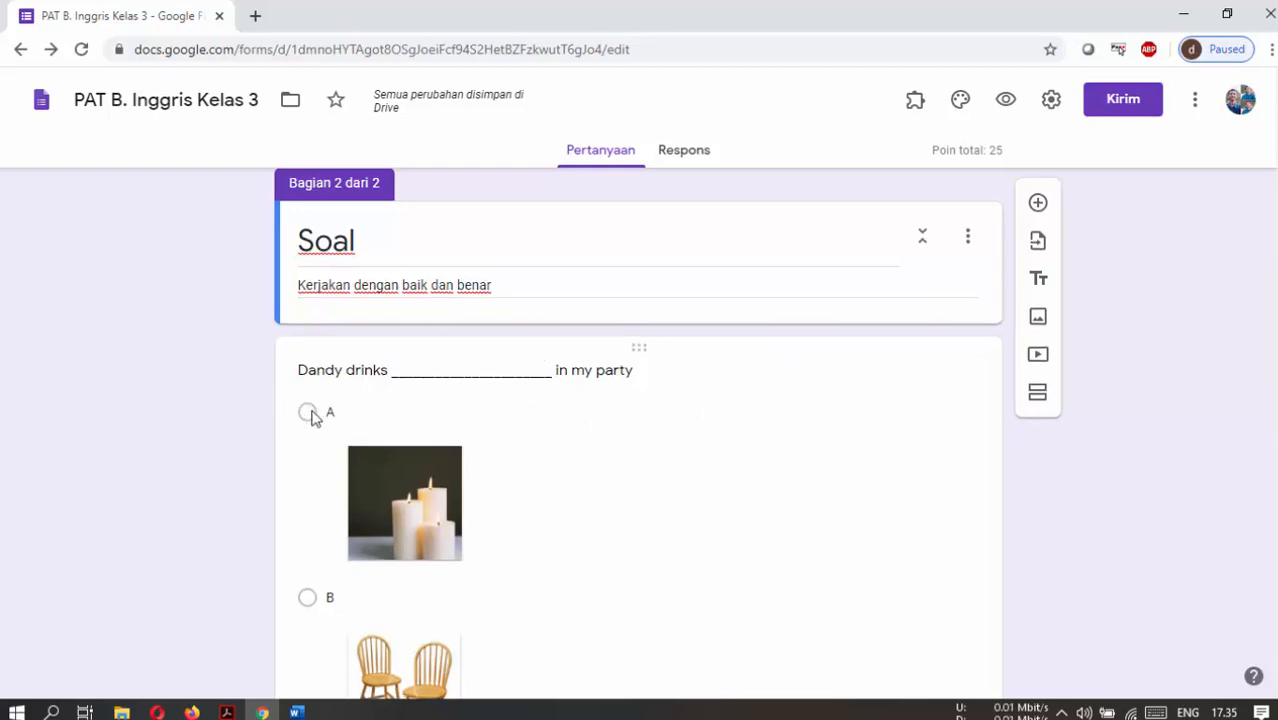
left_click(919, 490)
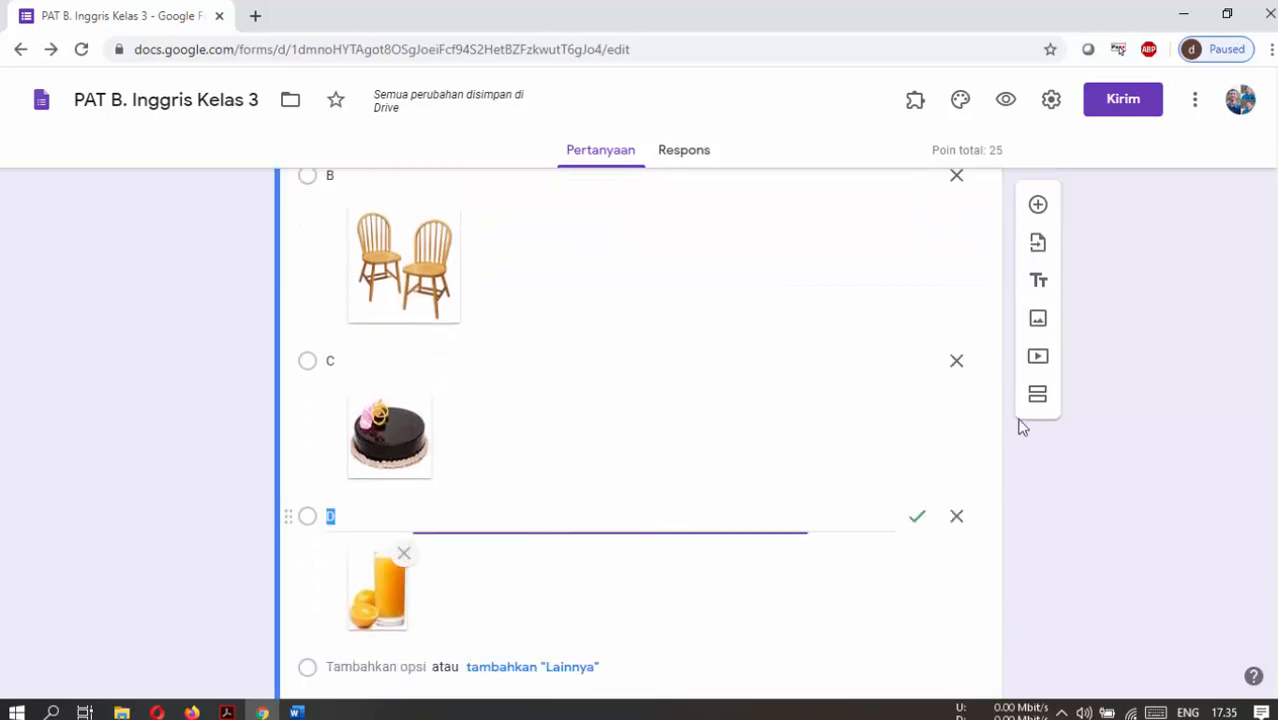
left_click(1040, 205)
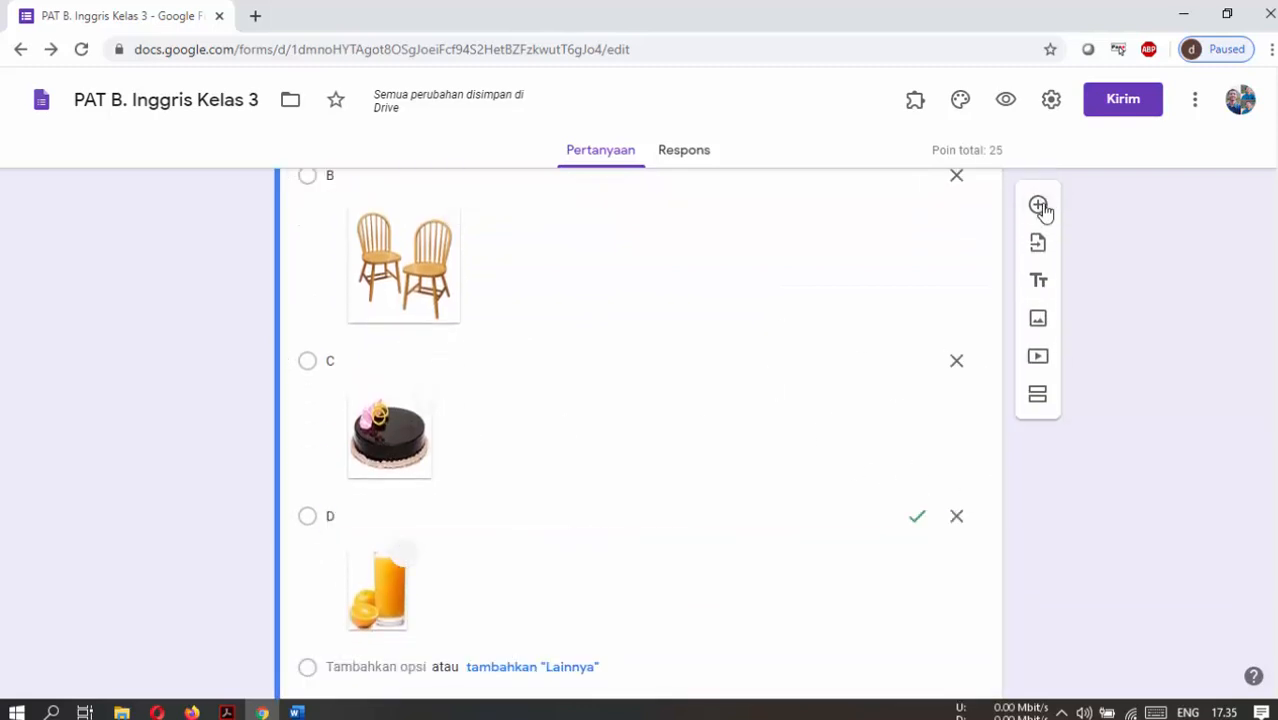
Place the form's browser window side by side with the Word document and bring the document's second question into view.
left_click_drag(678, 8, 1276, 222)
left_click(390, 400)
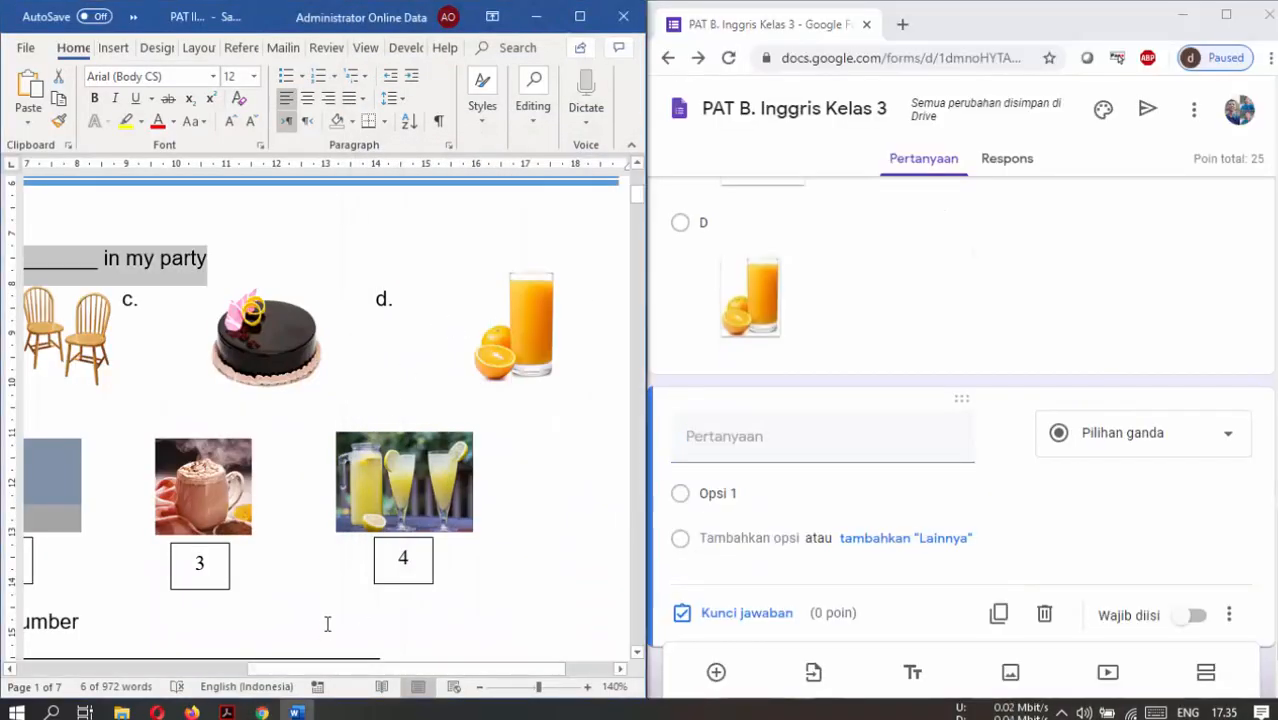
scroll(327, 624, "down", 5, "ctrl")
left_click_drag(314, 669, 251, 680)
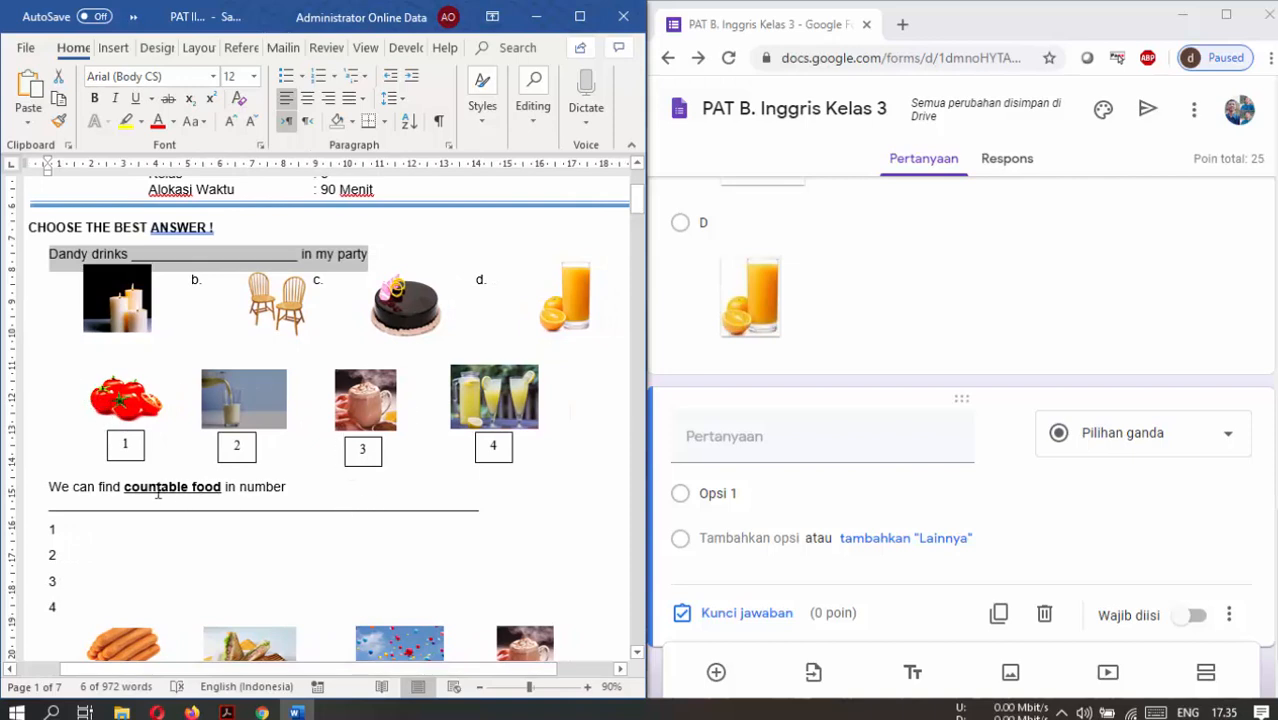
Copy "We can find countable food in number" from the Word document into the new form question's title.
left_click_drag(98, 486, 276, 486)
key("ctrl+c")
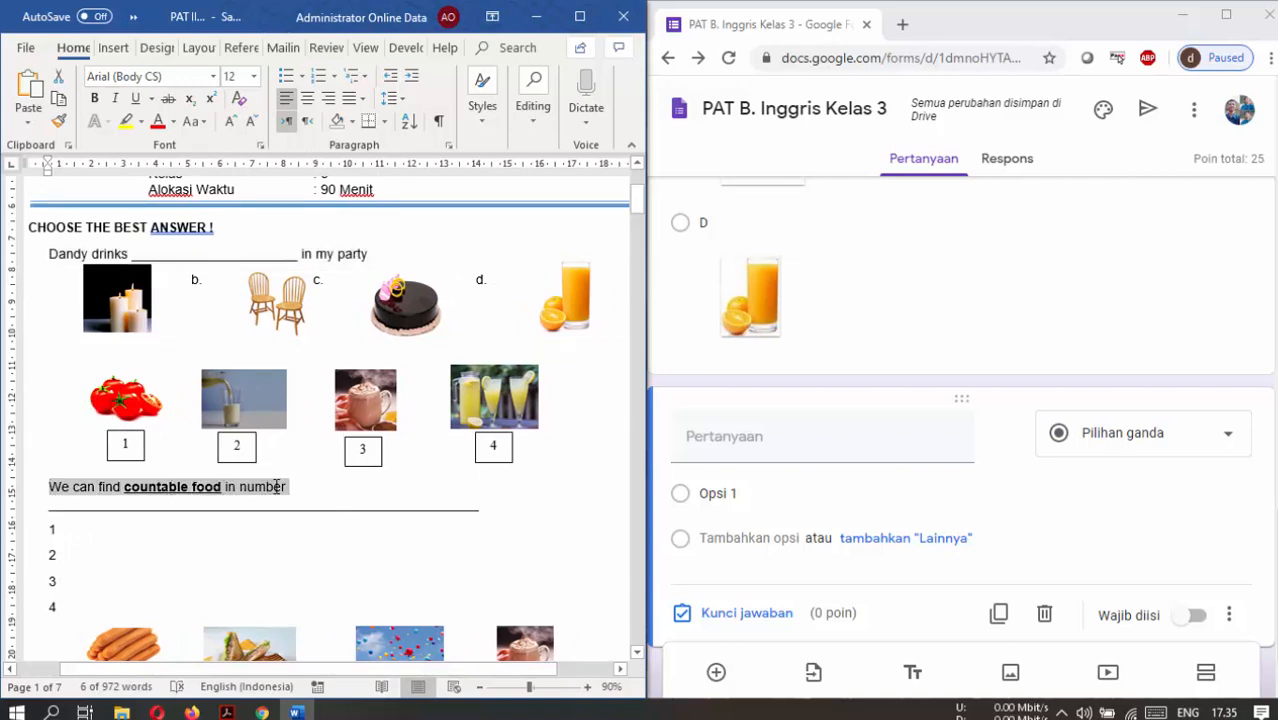
left_click(722, 440)
key("ctrl+v")
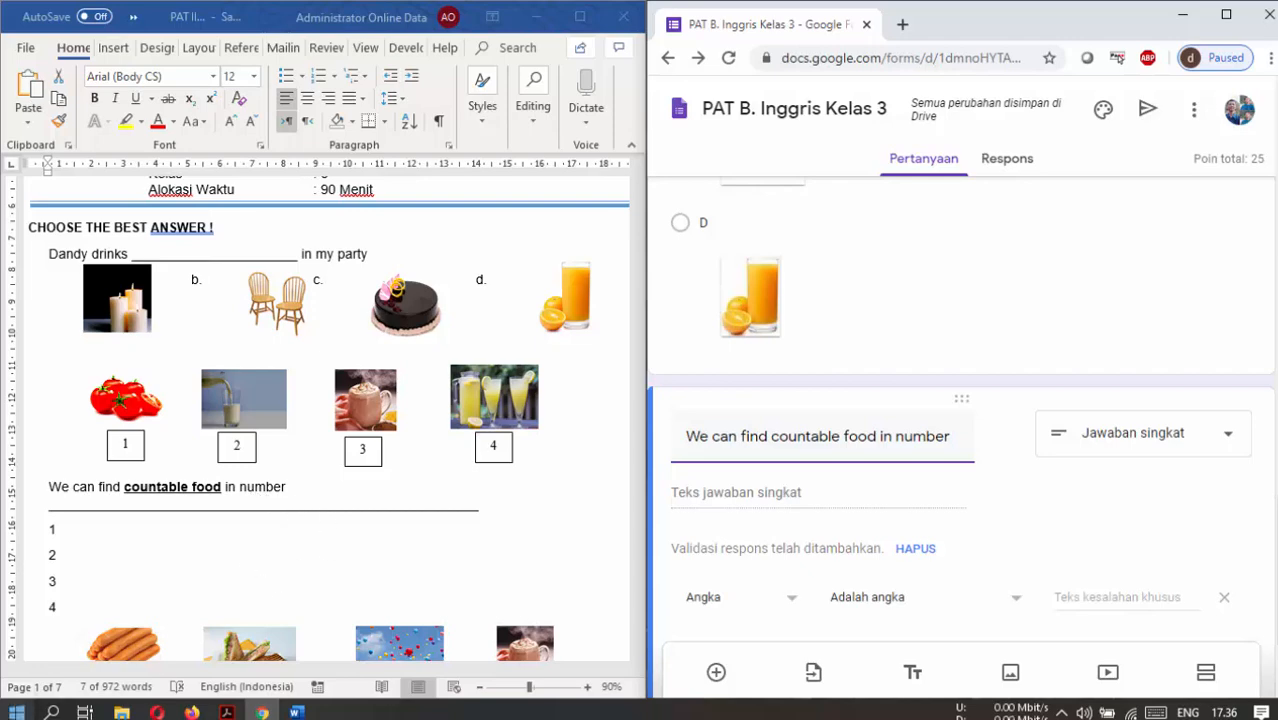
Capture the row of four numbered food and drink pictures above the "countable food" question in Word with the Snipping Tool.
left_click(16, 712)
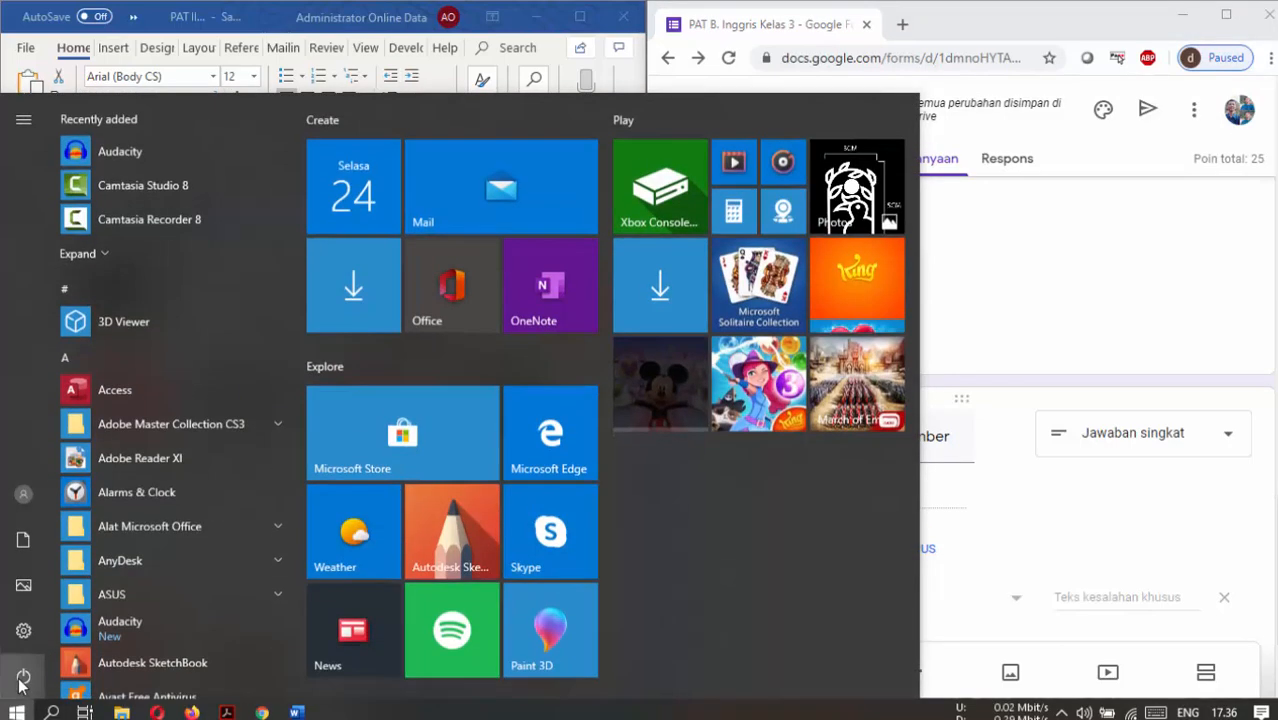
type("snip")
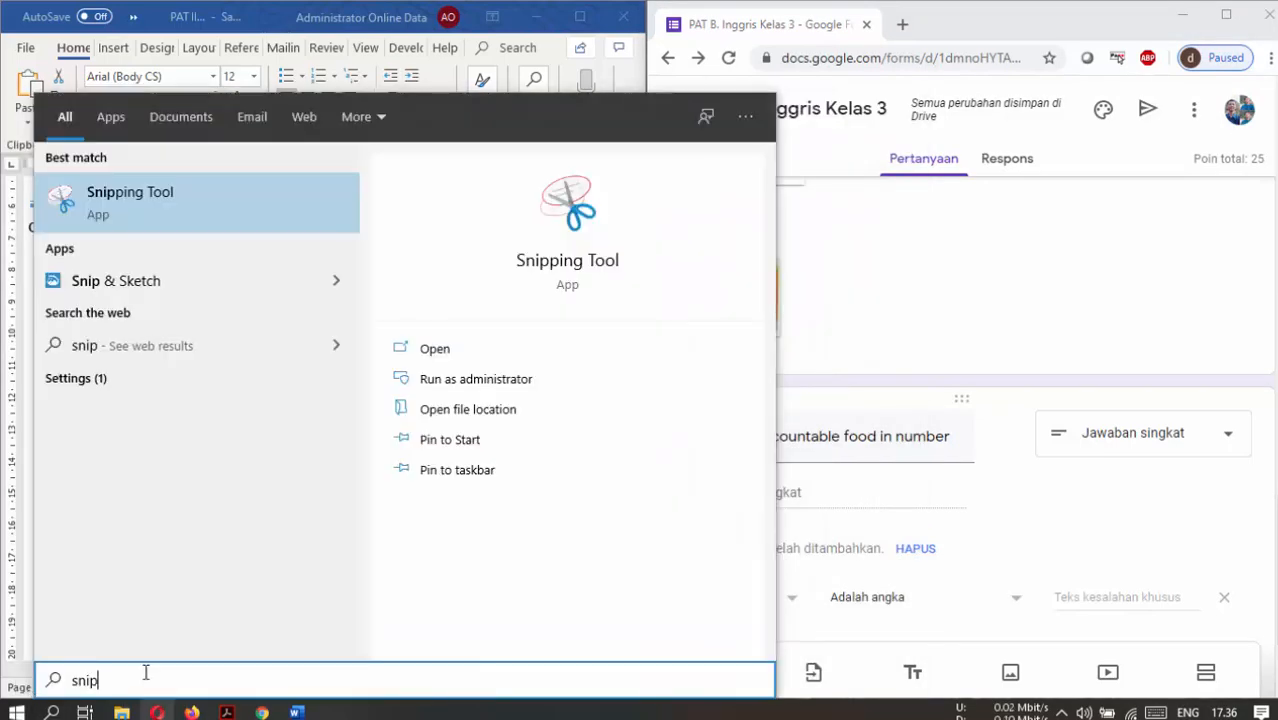
left_click(125, 207)
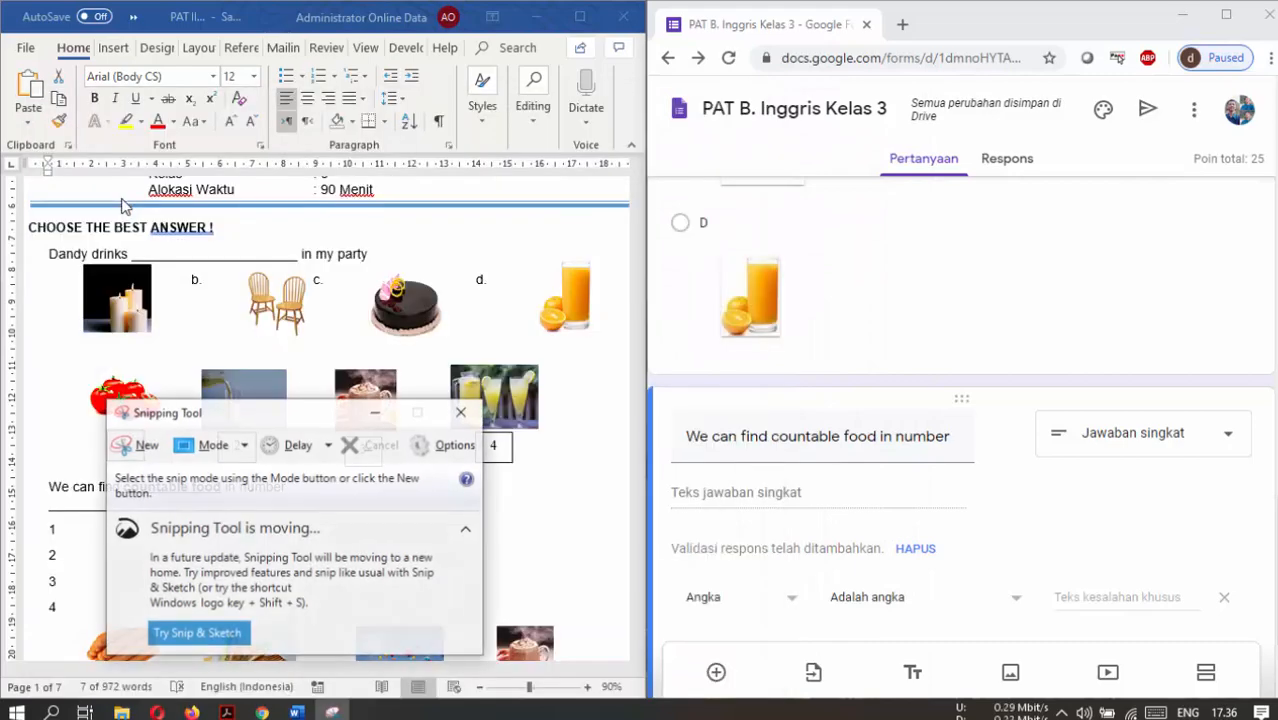
left_click(138, 445)
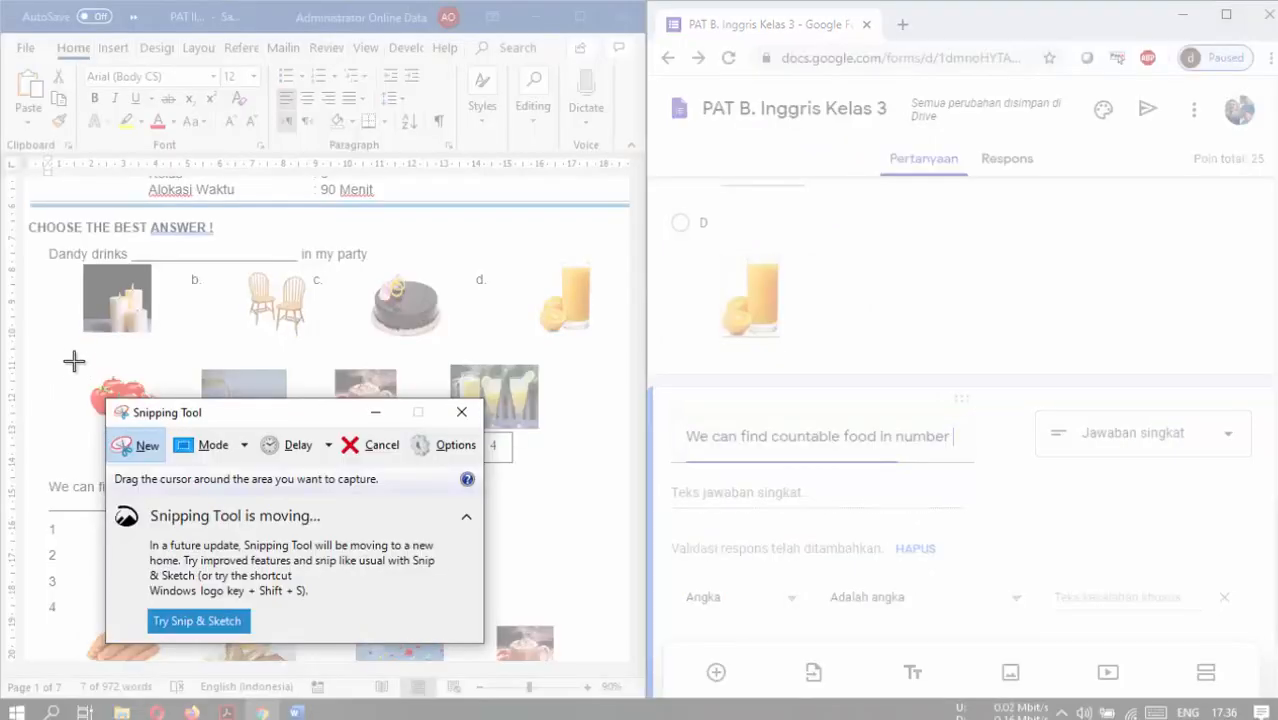
left_click_drag(40, 357, 575, 480)
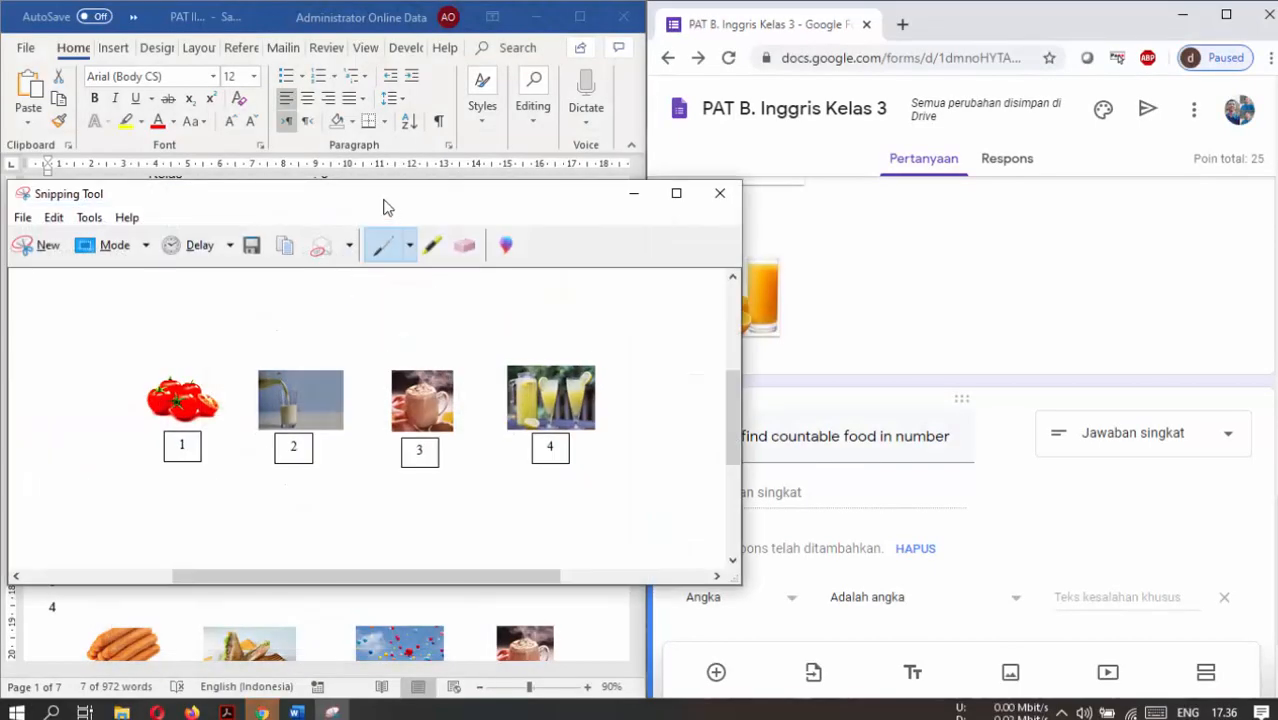
Save the snip as a PNG named "soal ke2" in the gambar folder and close the Snipping Tool.
left_click(253, 248)
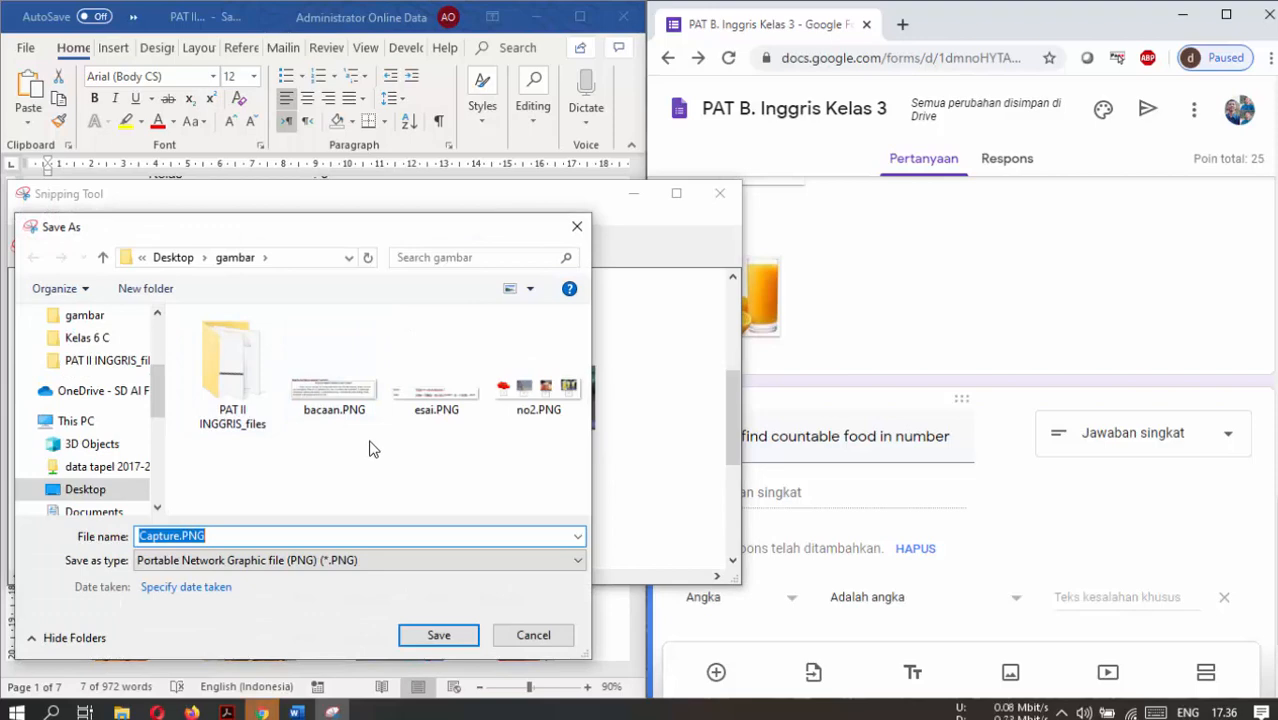
type("soal ke1")
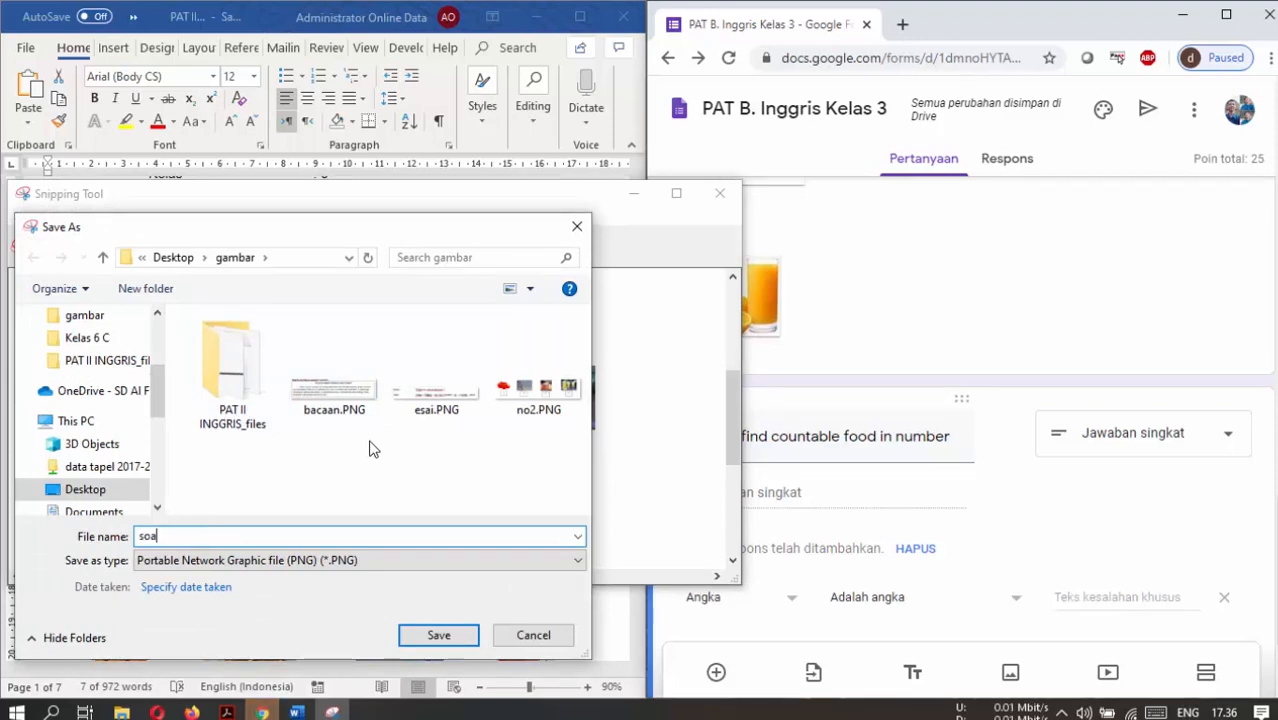
key("Return")
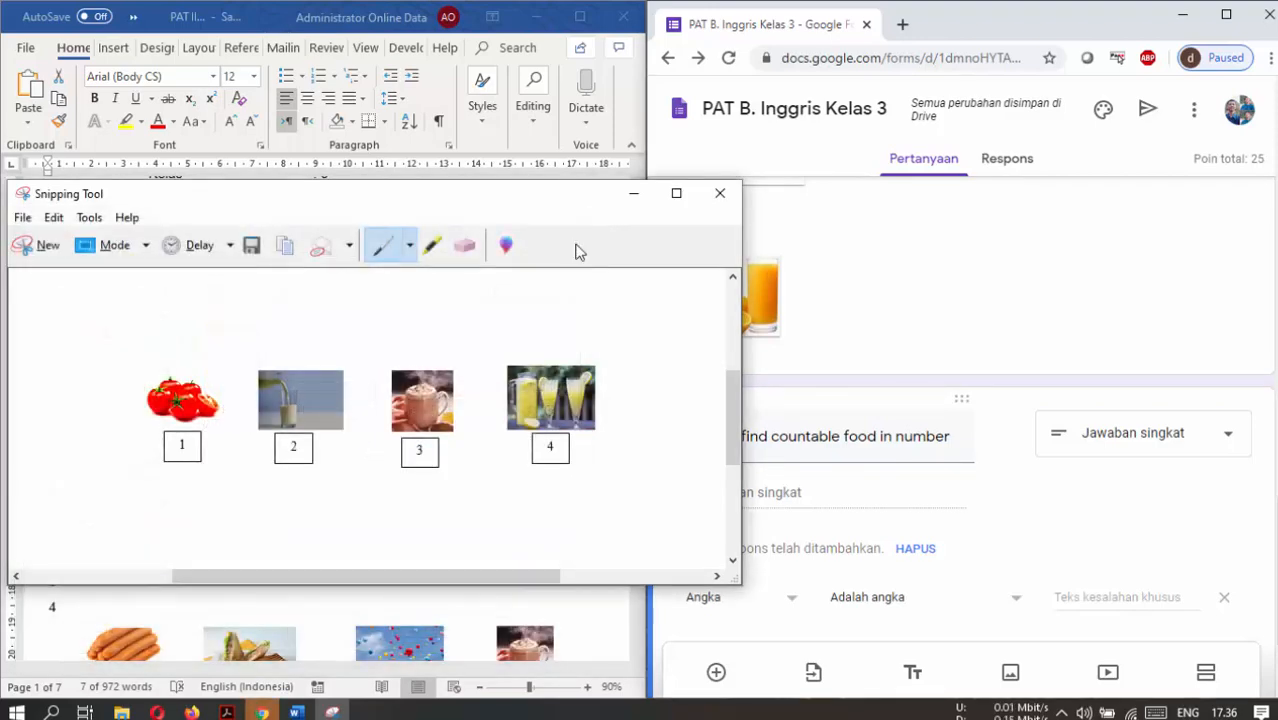
left_click(720, 193)
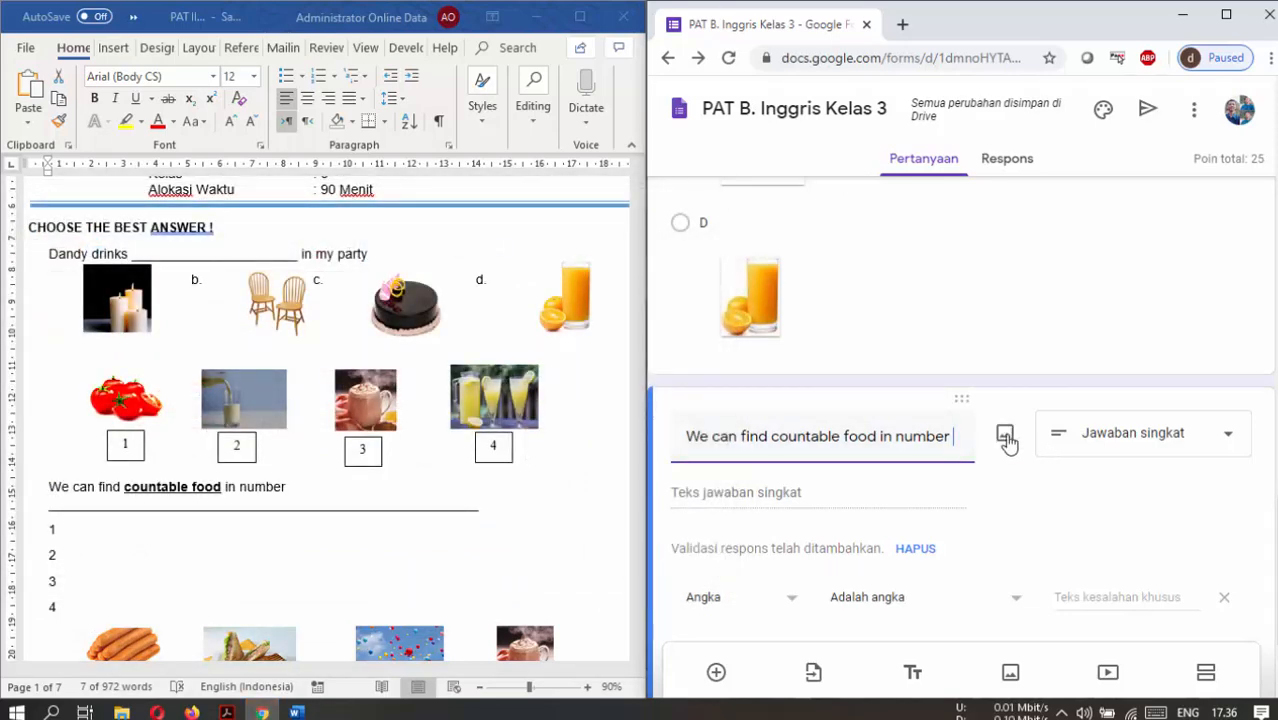
Insert the image "soal ke2.PNG" from the gambar folder into the "We can find countable food in number" form question.
left_click(1006, 438)
left_click(978, 503)
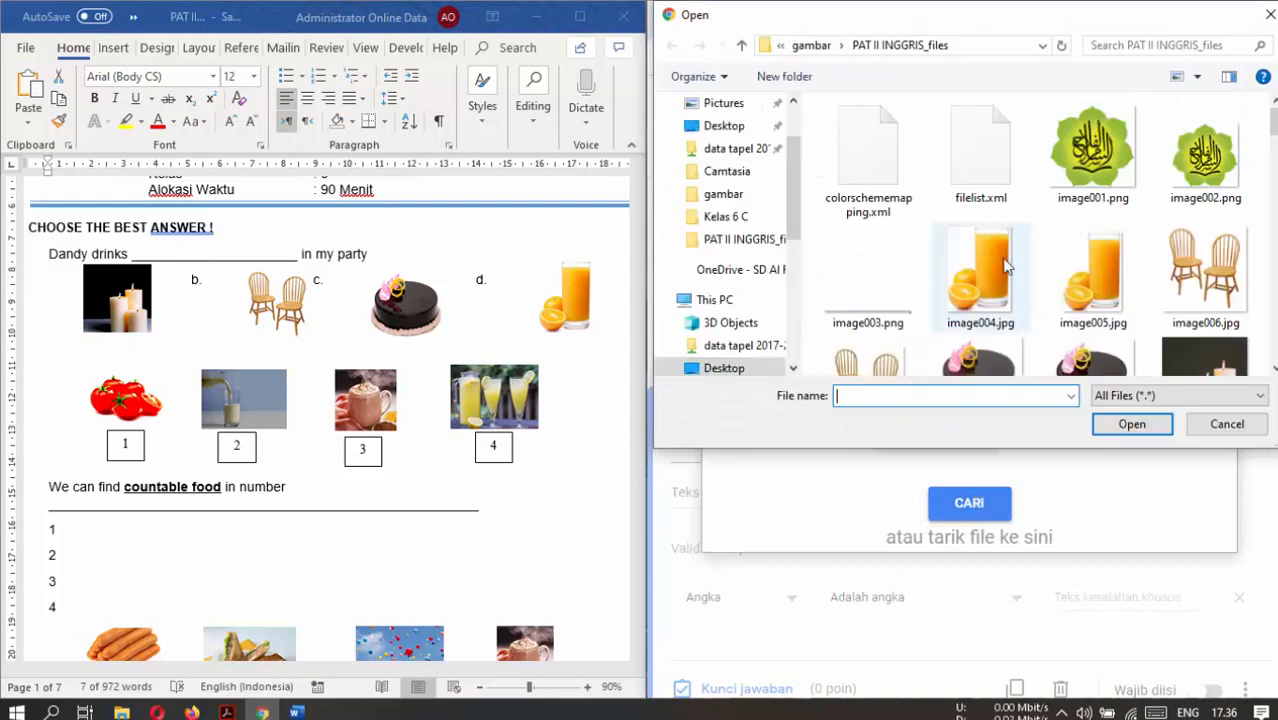
left_click(1093, 275)
left_click(811, 45)
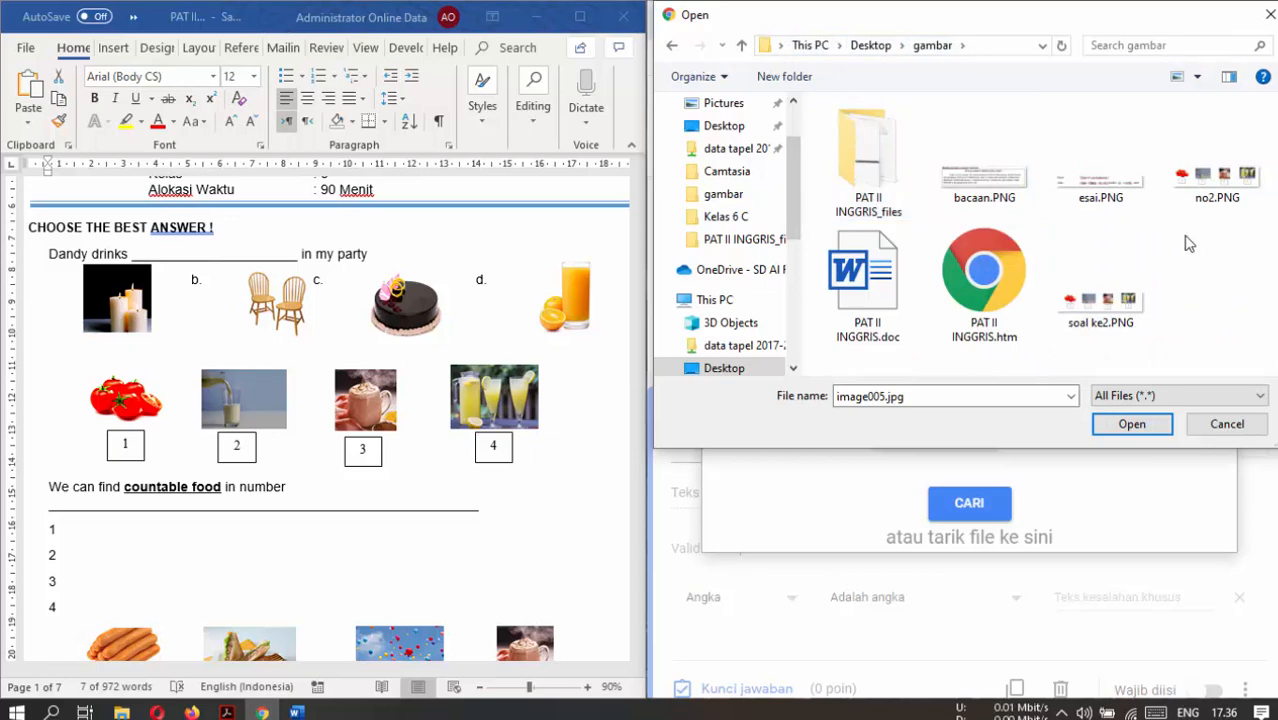
left_click(1135, 300)
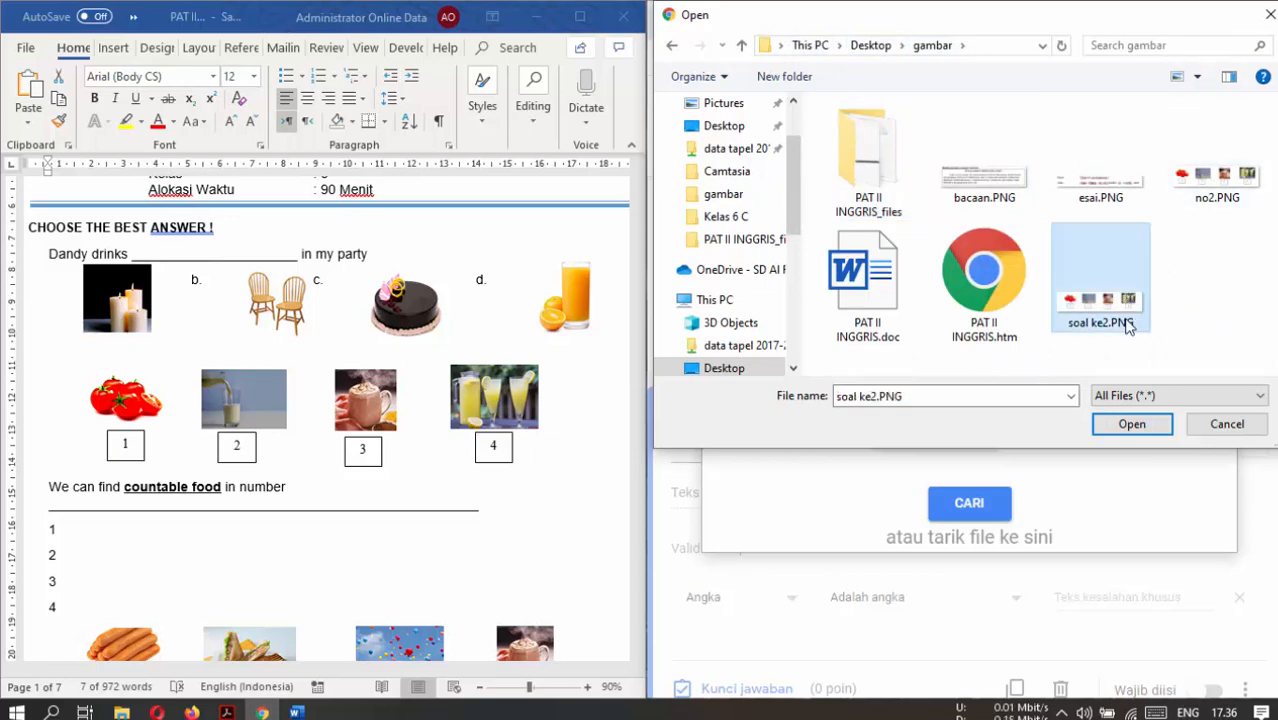
left_click(1133, 424)
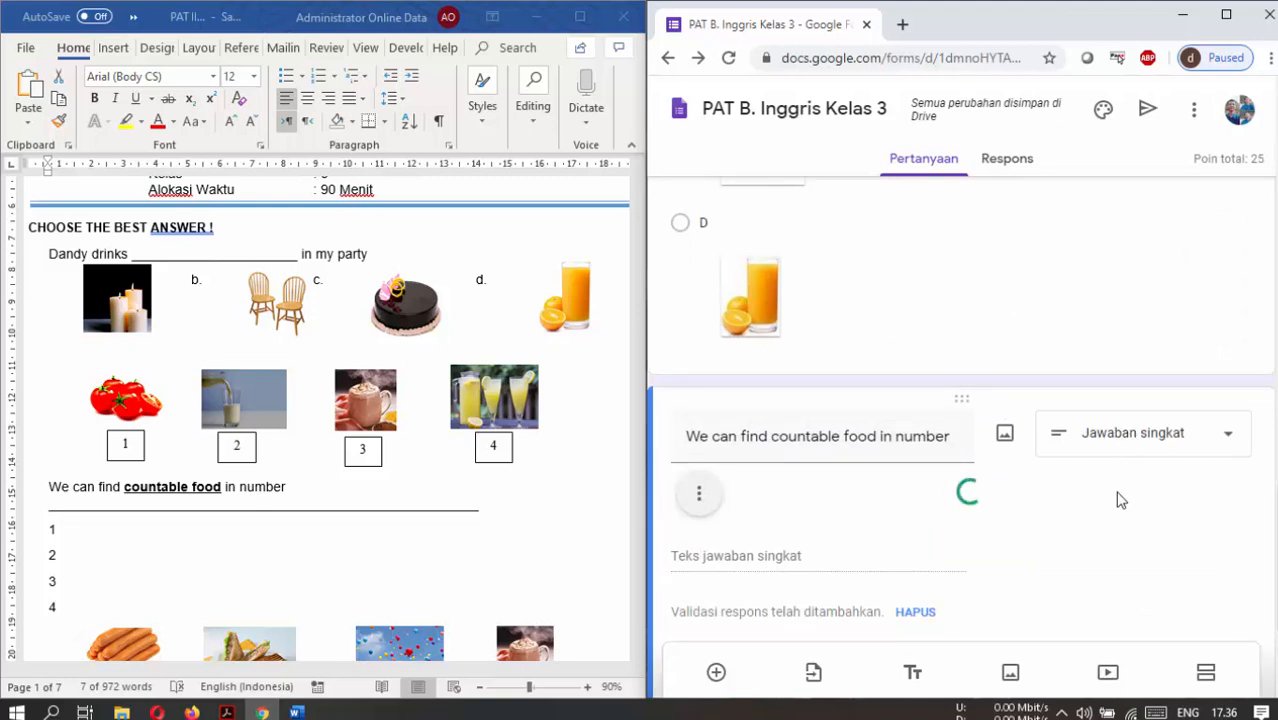
Change the "We can find countable food in number" question's type to Pilihan ganda.
scroll(1162, 551, "down", 2)
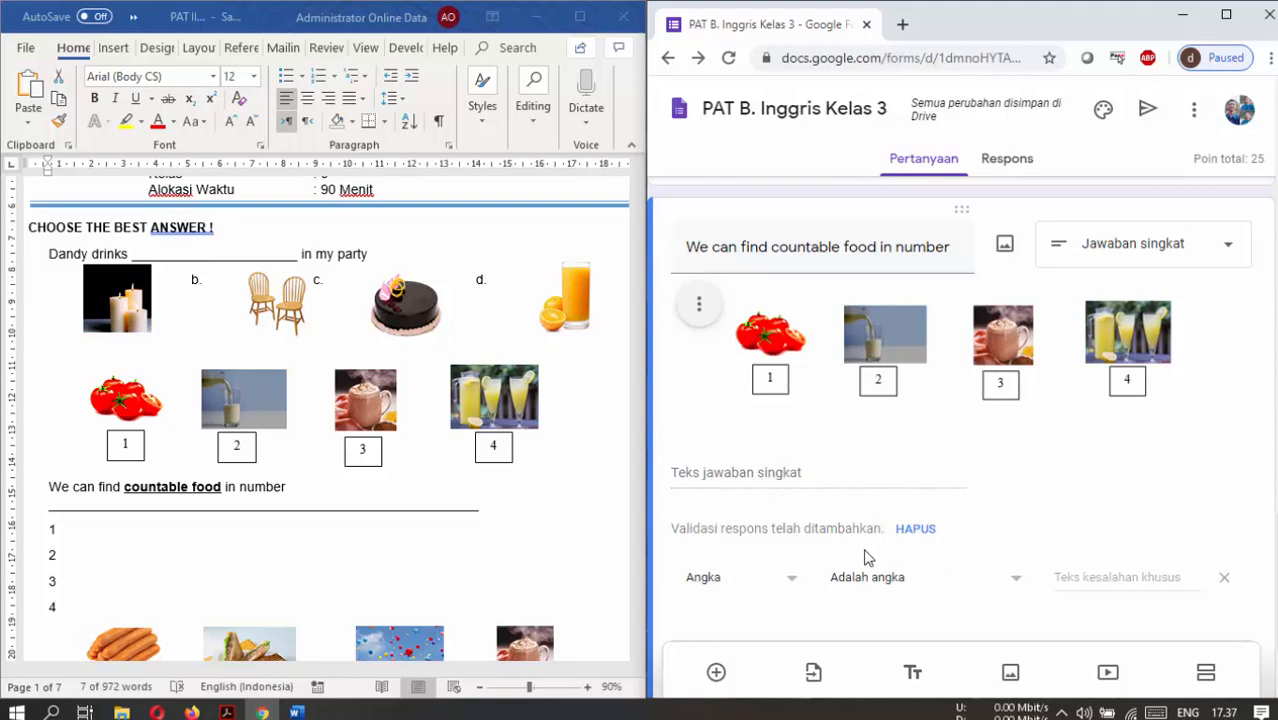
left_click(1182, 258)
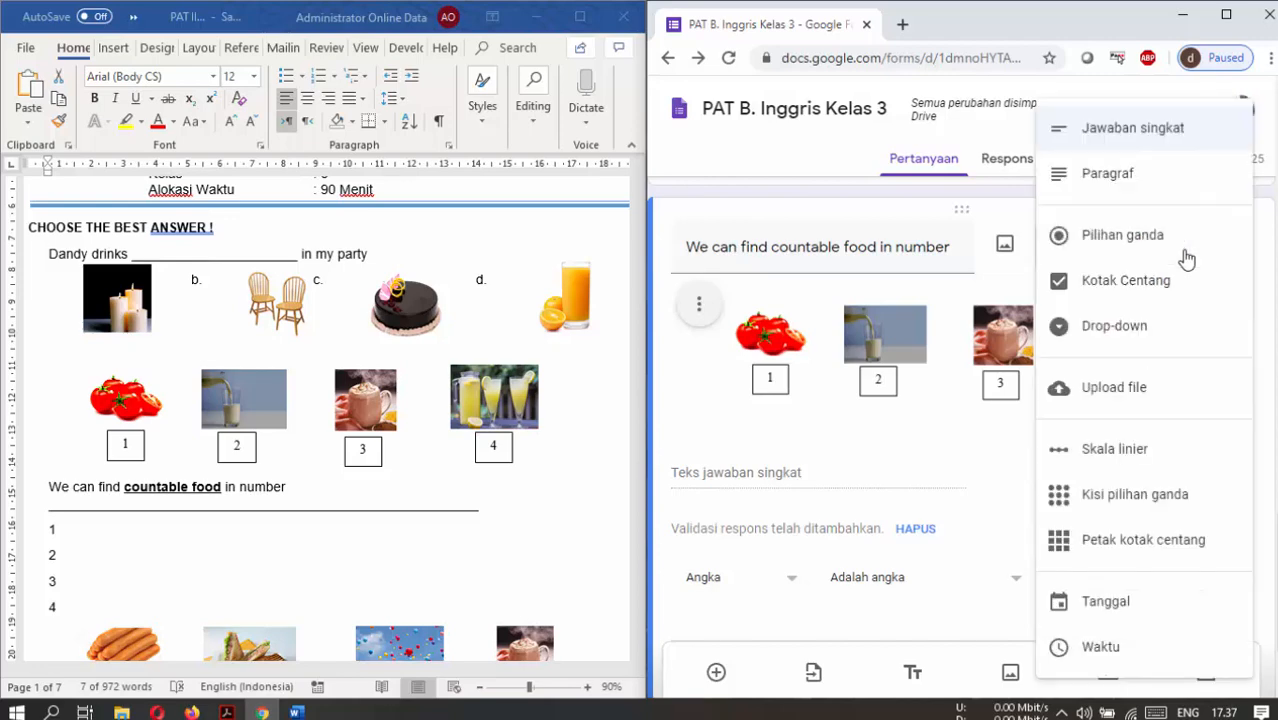
left_click(1110, 240)
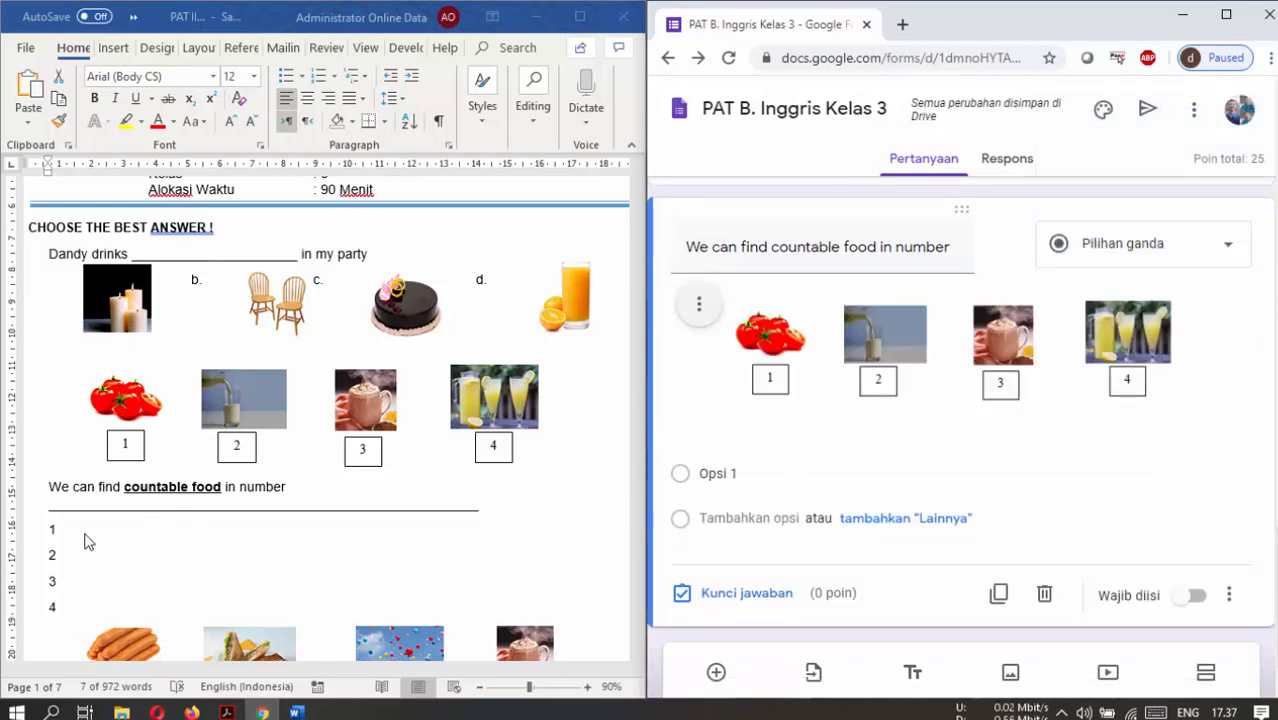
Copy the answer choices 1, 2, 3 and 4 from the Word document into the question's options.
left_click(52, 543)
left_click_drag(49, 526, 60, 607)
key("ctrl+c")
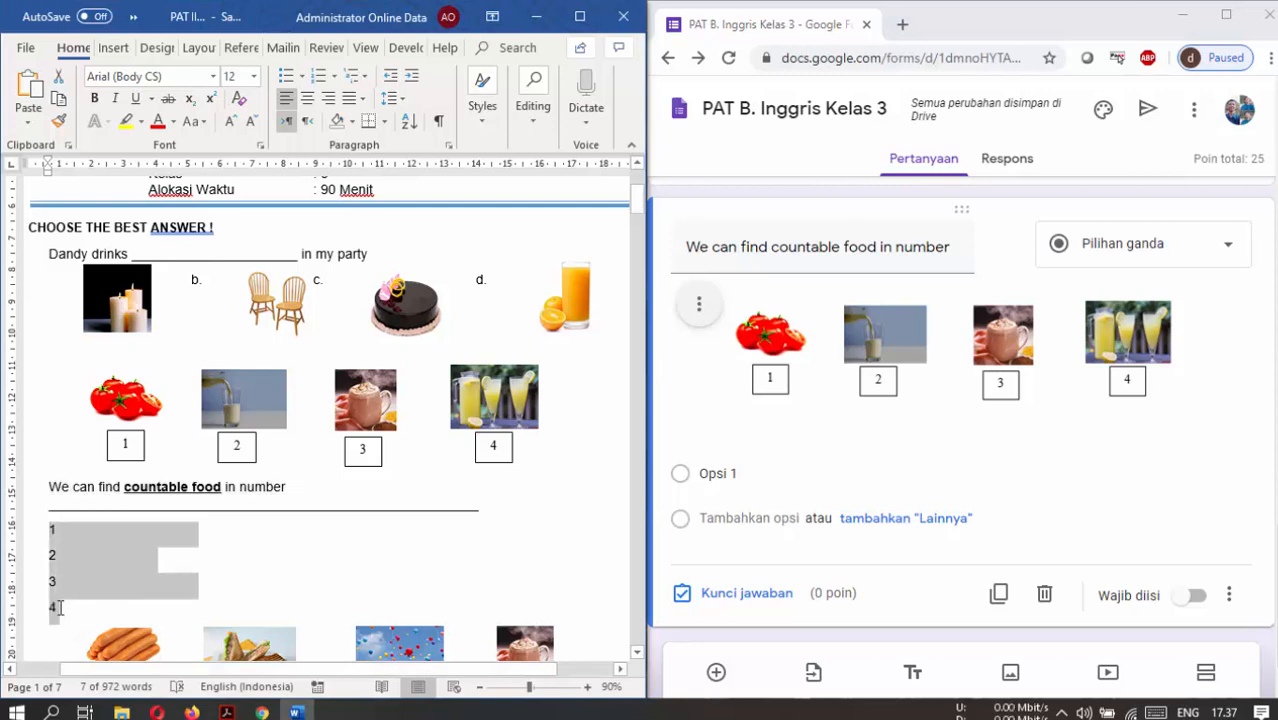
left_click(720, 470)
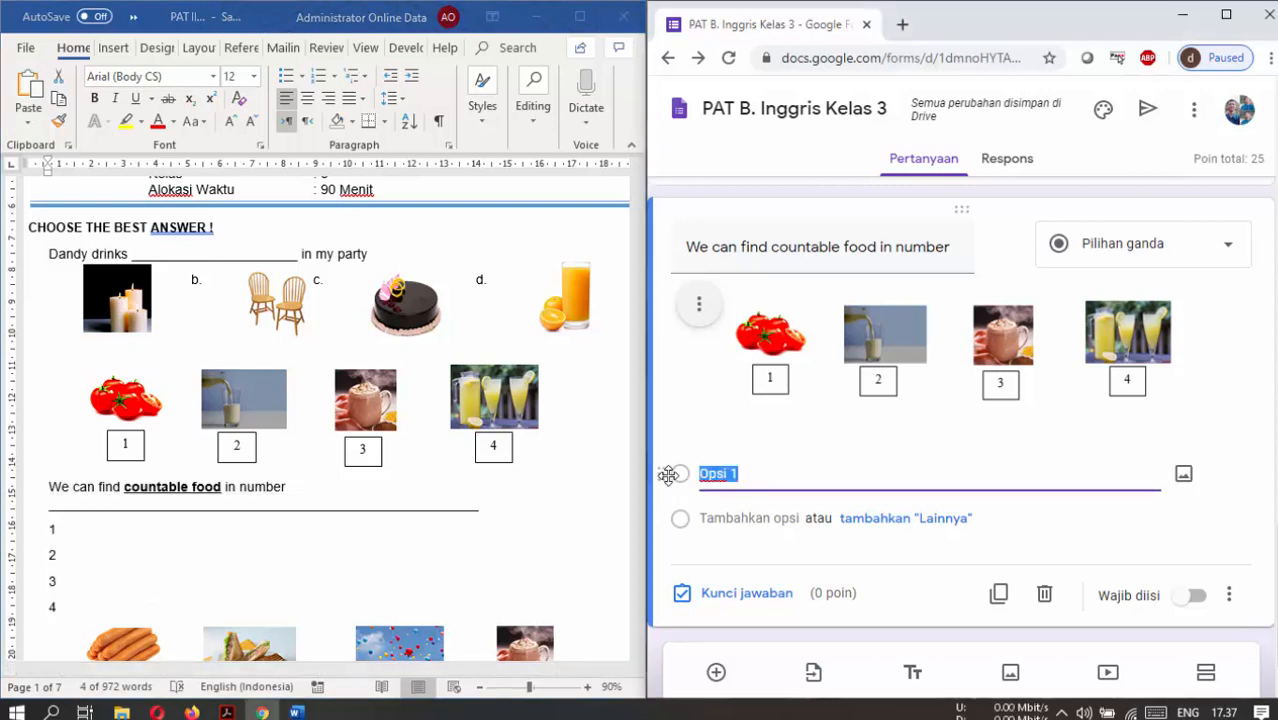
key("ctrl+v")
scroll(832, 485, "down", 2)
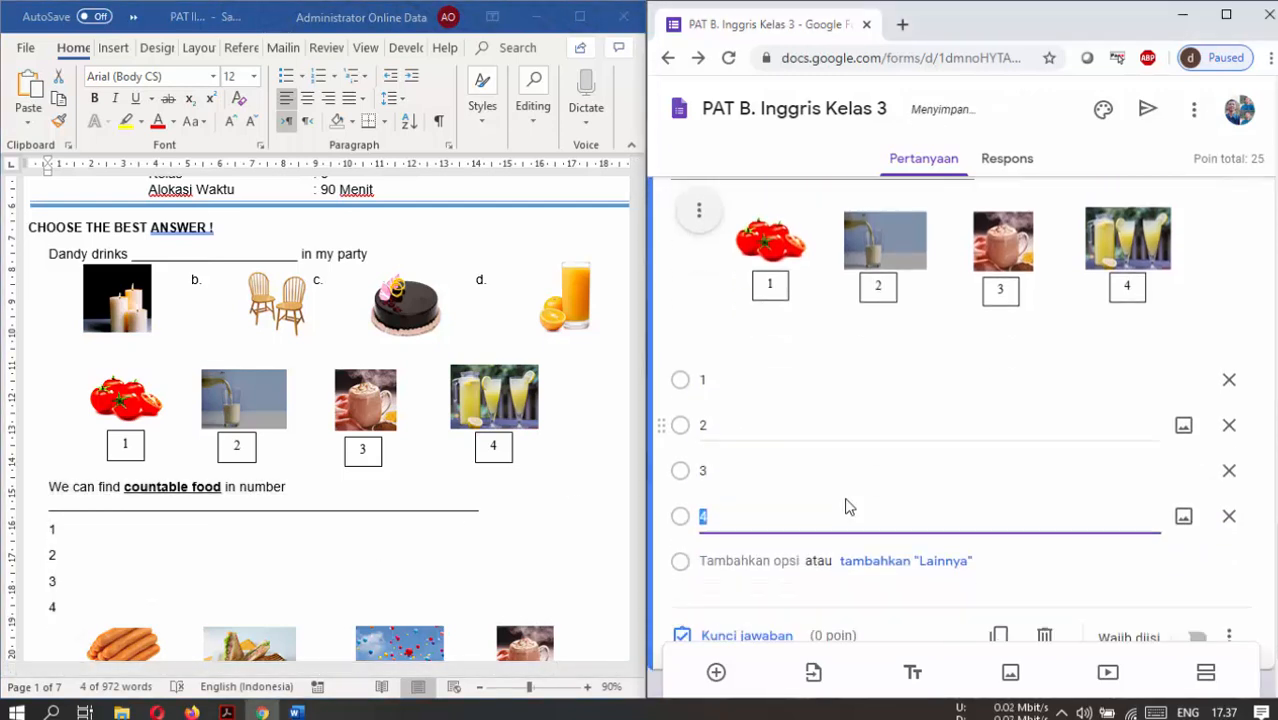
Set the question's answer key to option 1 and give it 25 points.
left_click(712, 542)
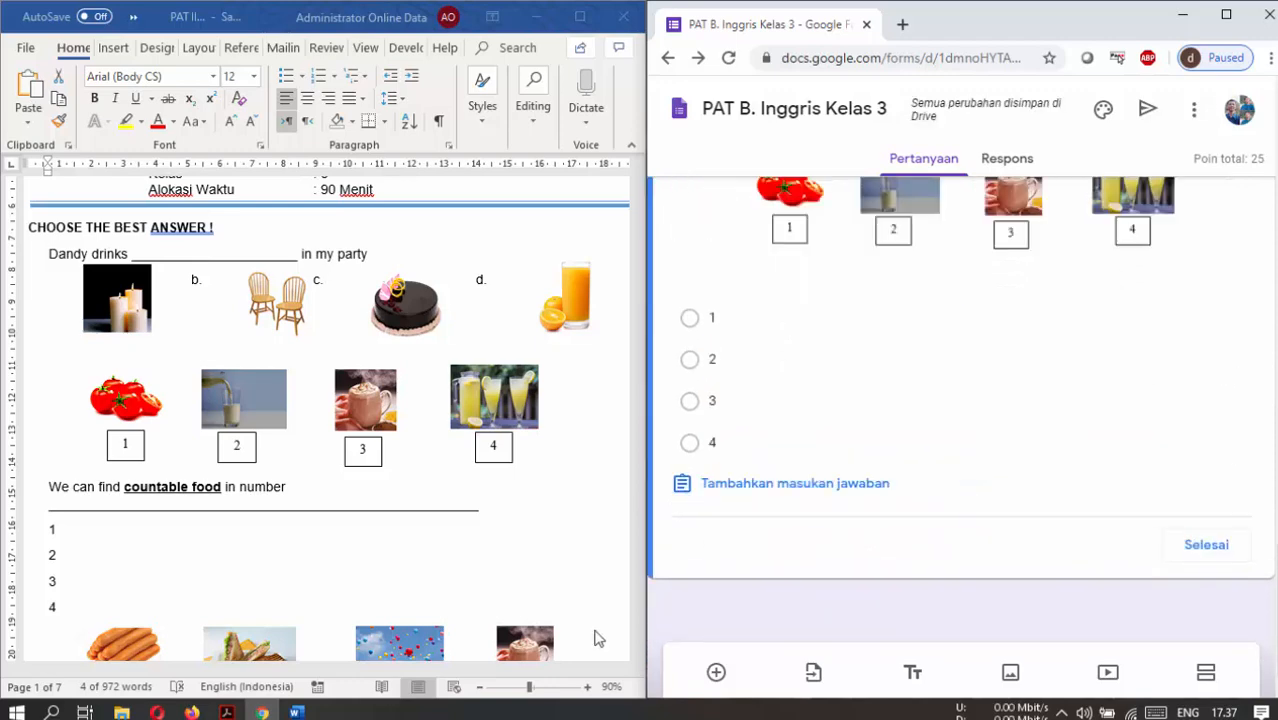
left_click(691, 320)
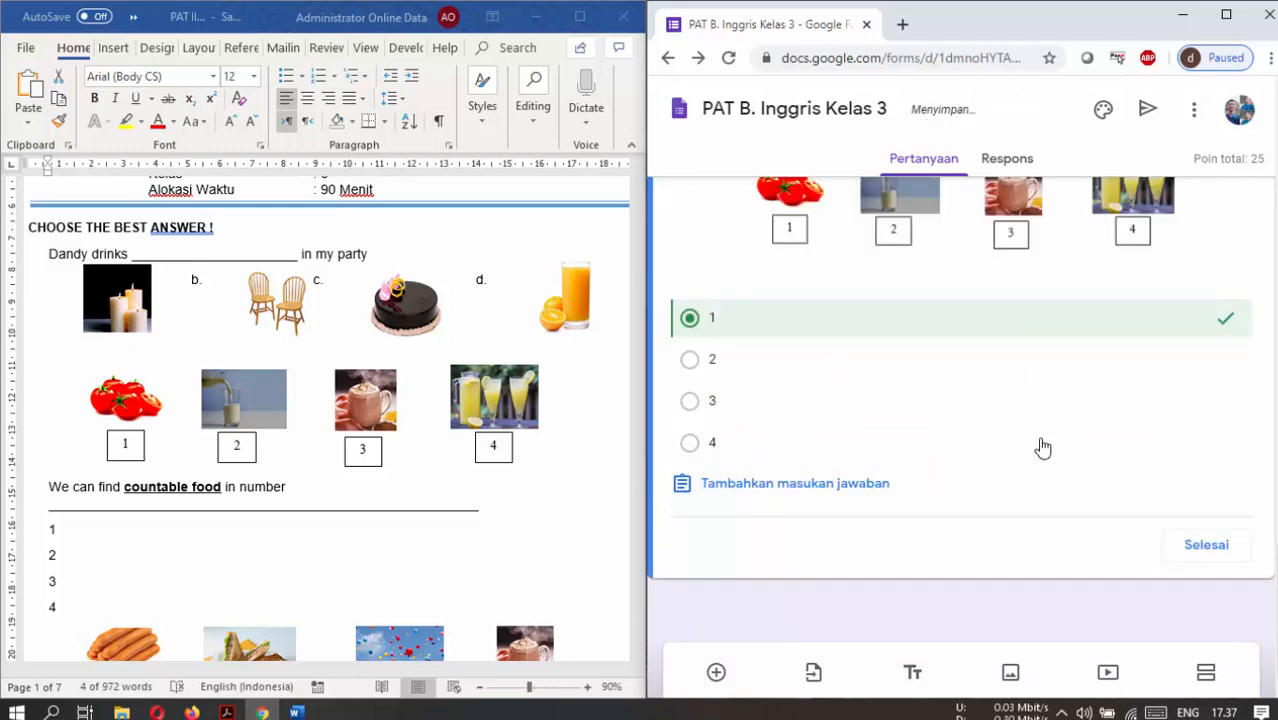
left_click(1185, 537)
left_click(1196, 491)
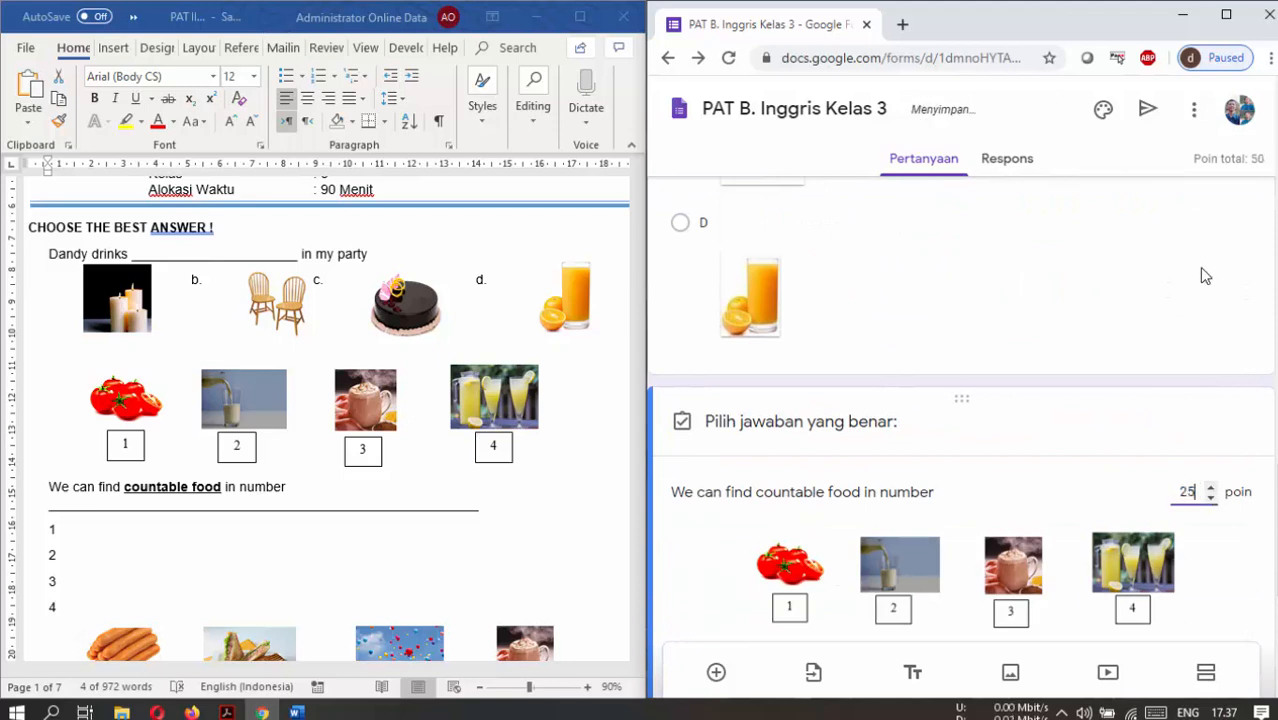
scroll(1205, 275, "down", 4)
left_click(1208, 540)
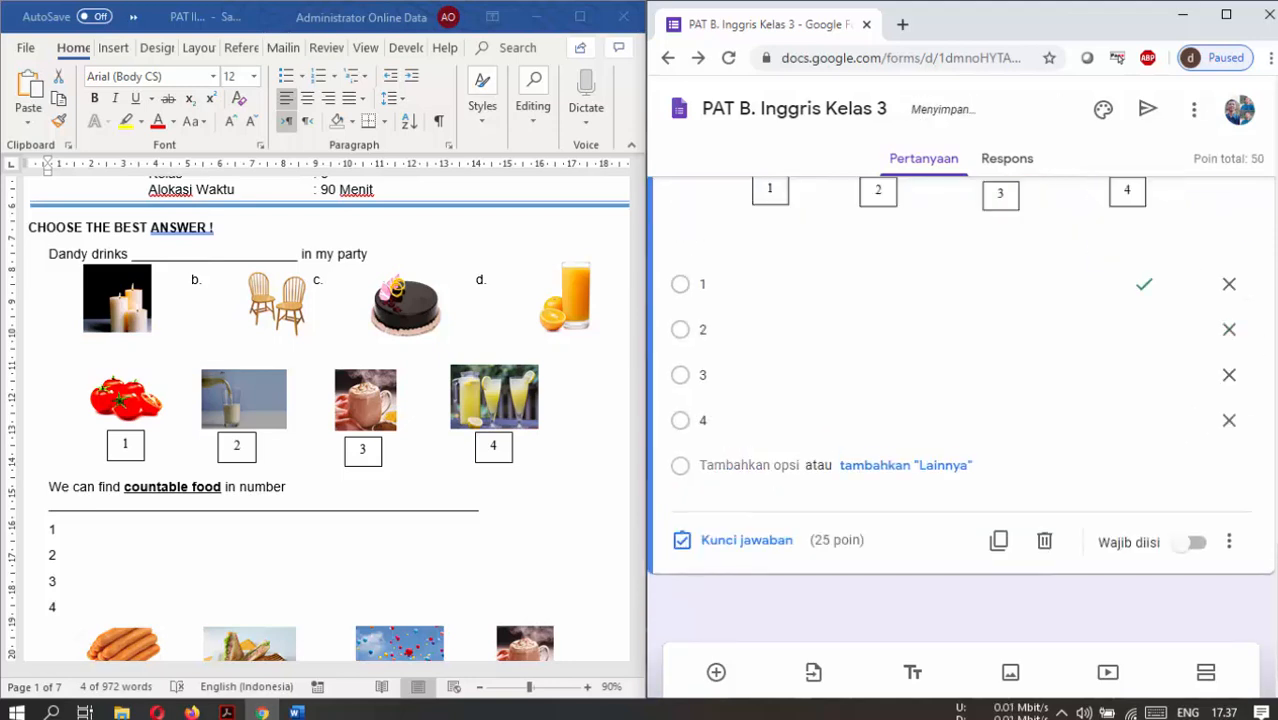
Examine the "There are some sandwiches" question in Word and the completed picture questions in the form.
left_click(392, 532)
scroll(392, 532, "down", 7)
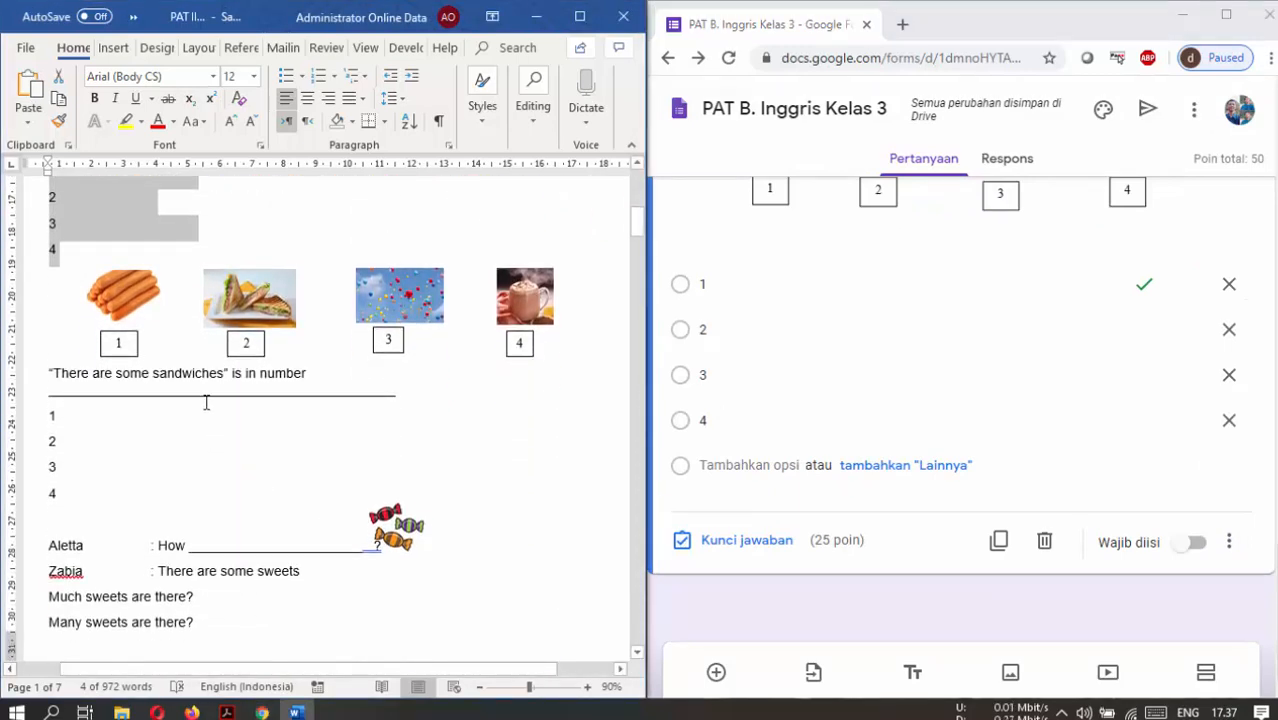
left_click(96, 387)
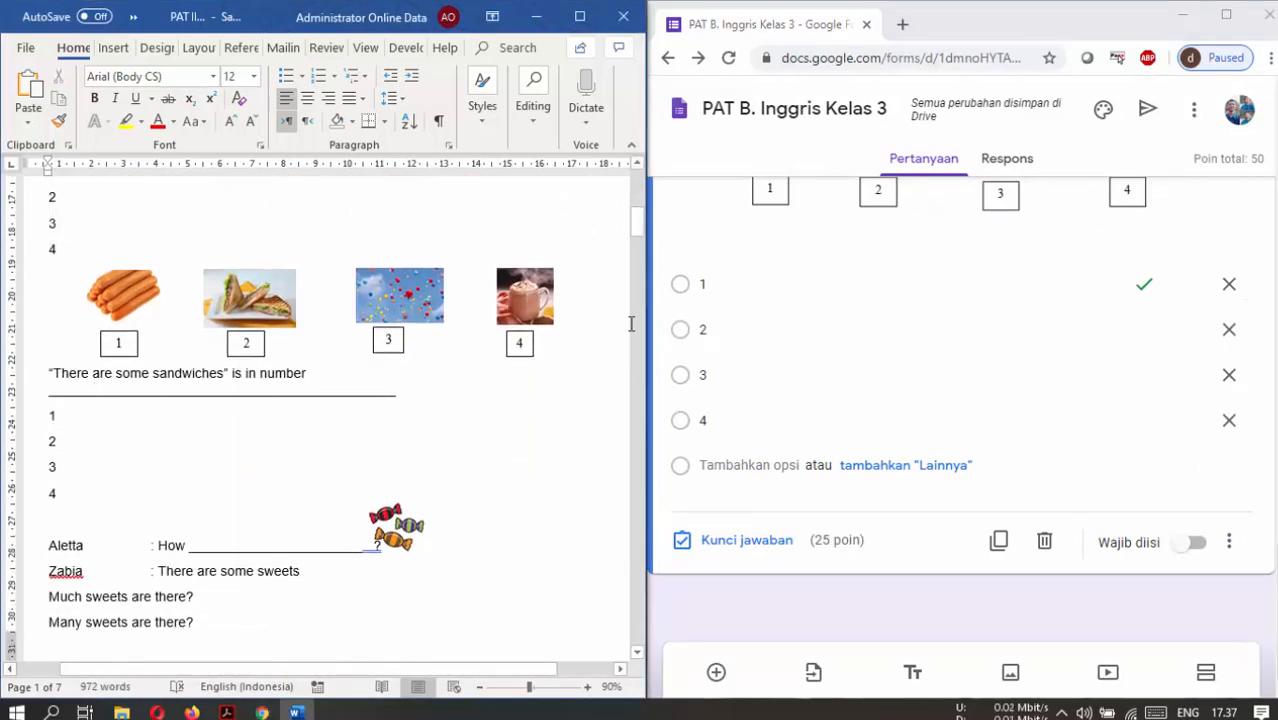
scroll(958, 359, "up", 6)
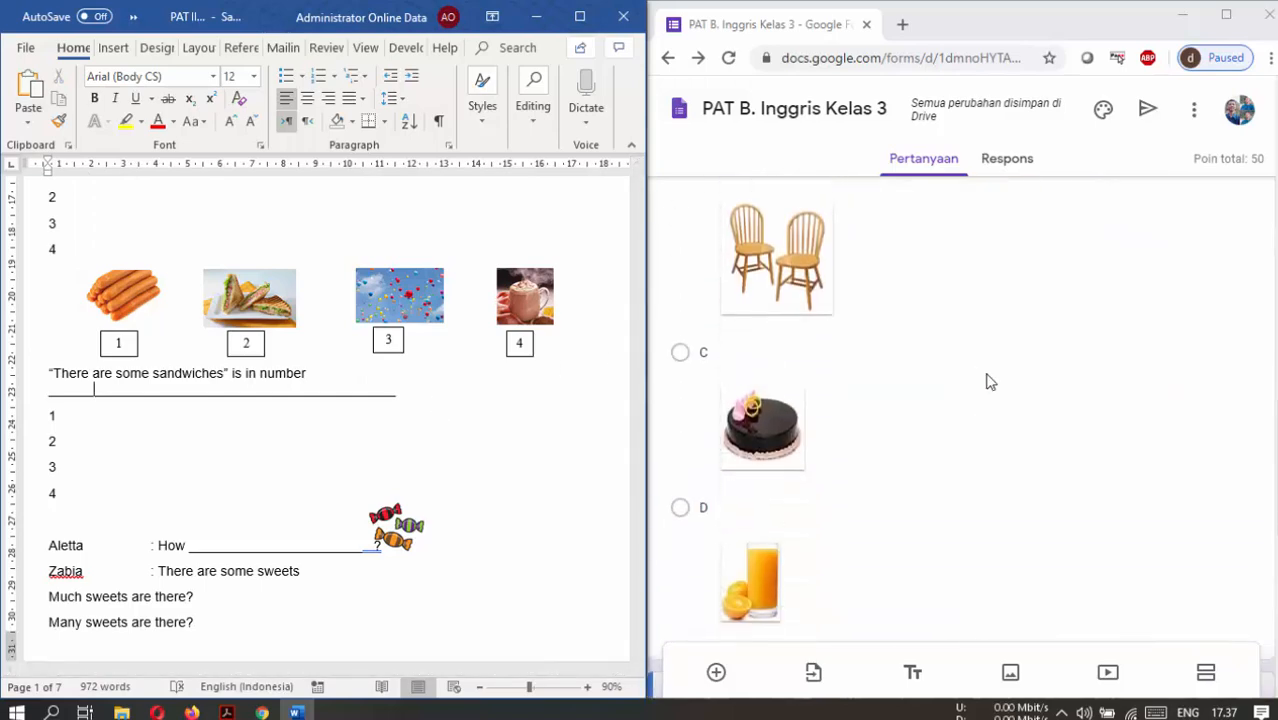
scroll(987, 378, "down", 3)
scroll(985, 383, "down", 5)
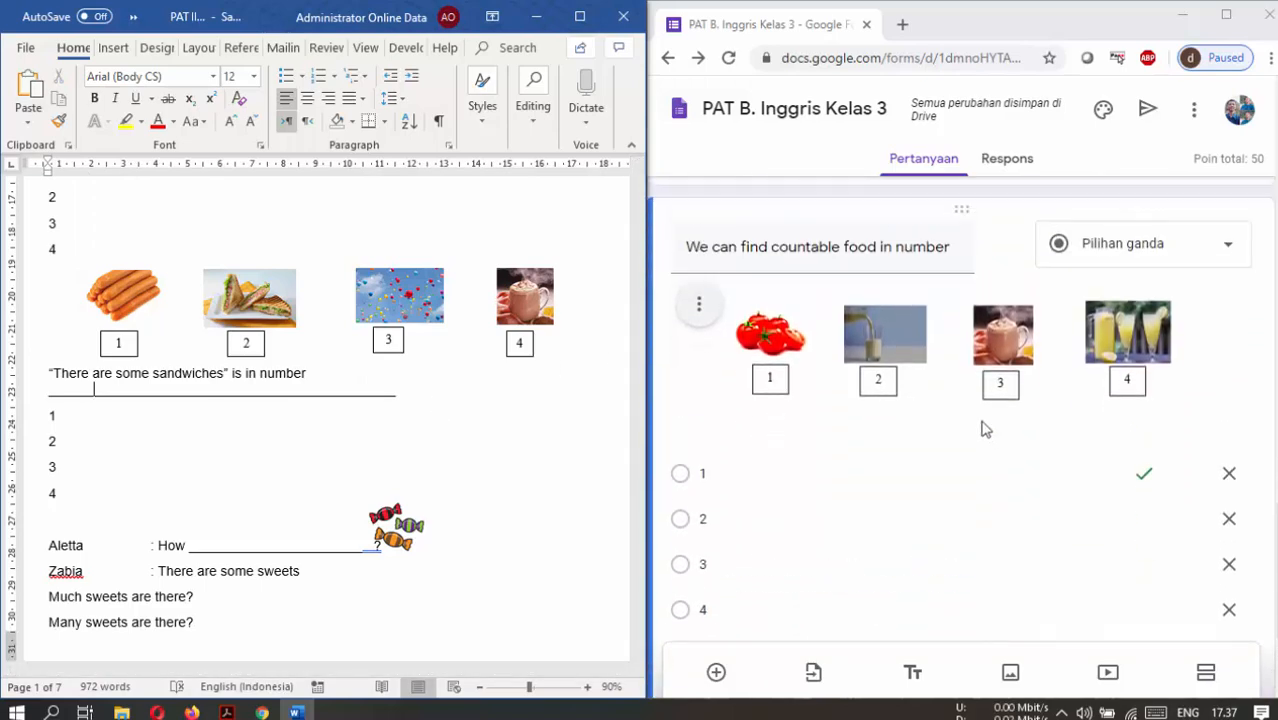
scroll(987, 418, "down", 2)
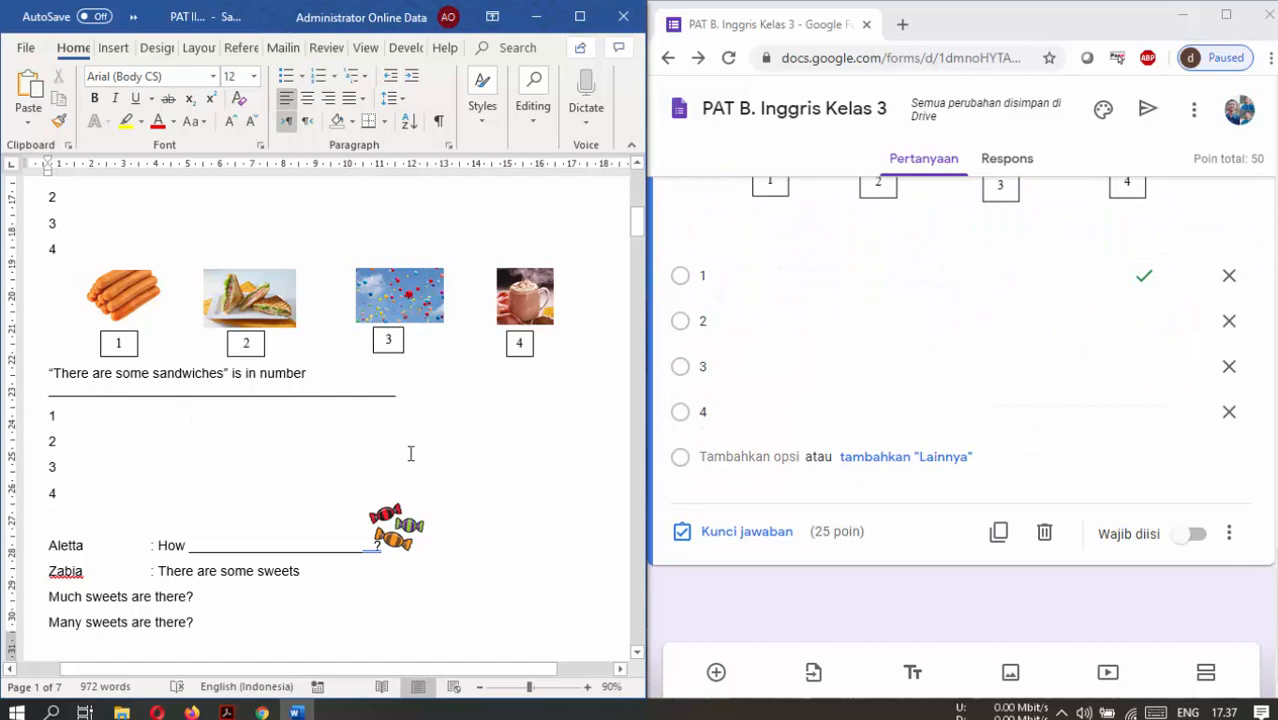
Insert blank lines above the sweets dialogue in the Word document to push it onto page 2.
scroll(176, 484, "down", 5)
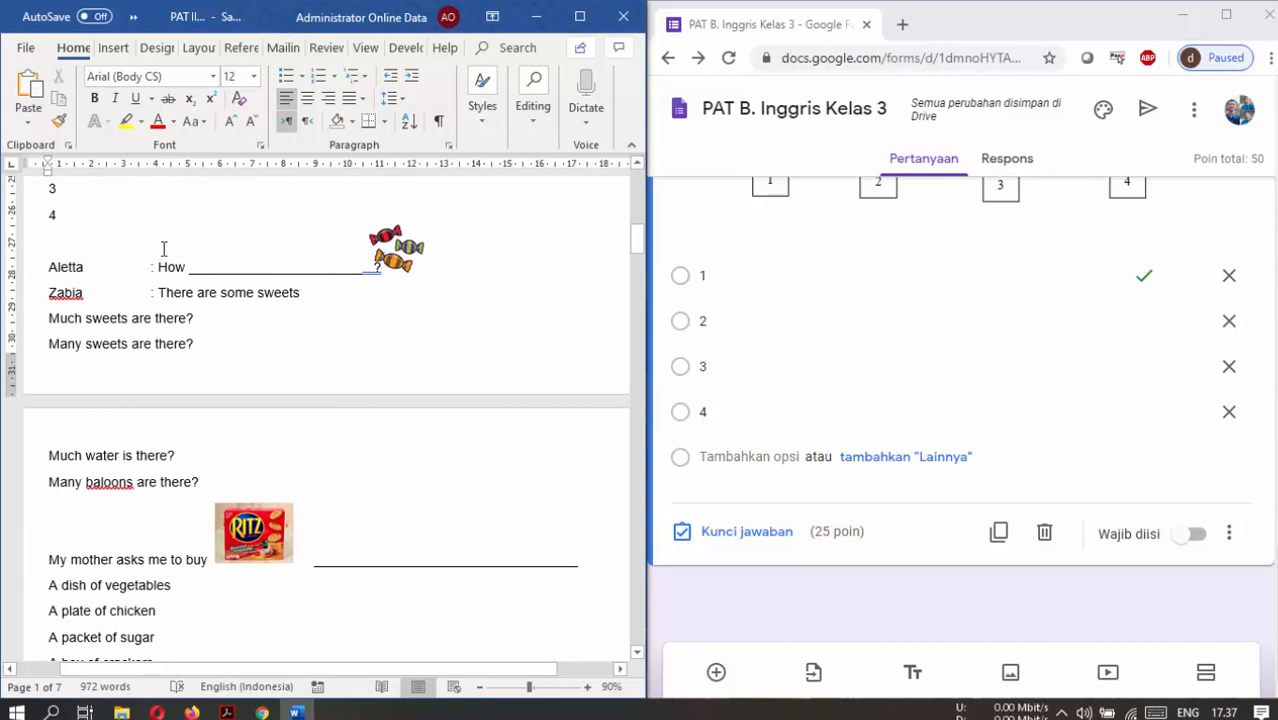
key("Return")
key("Return")
key("Return")
key("Return")
key("Return")
key("Return")
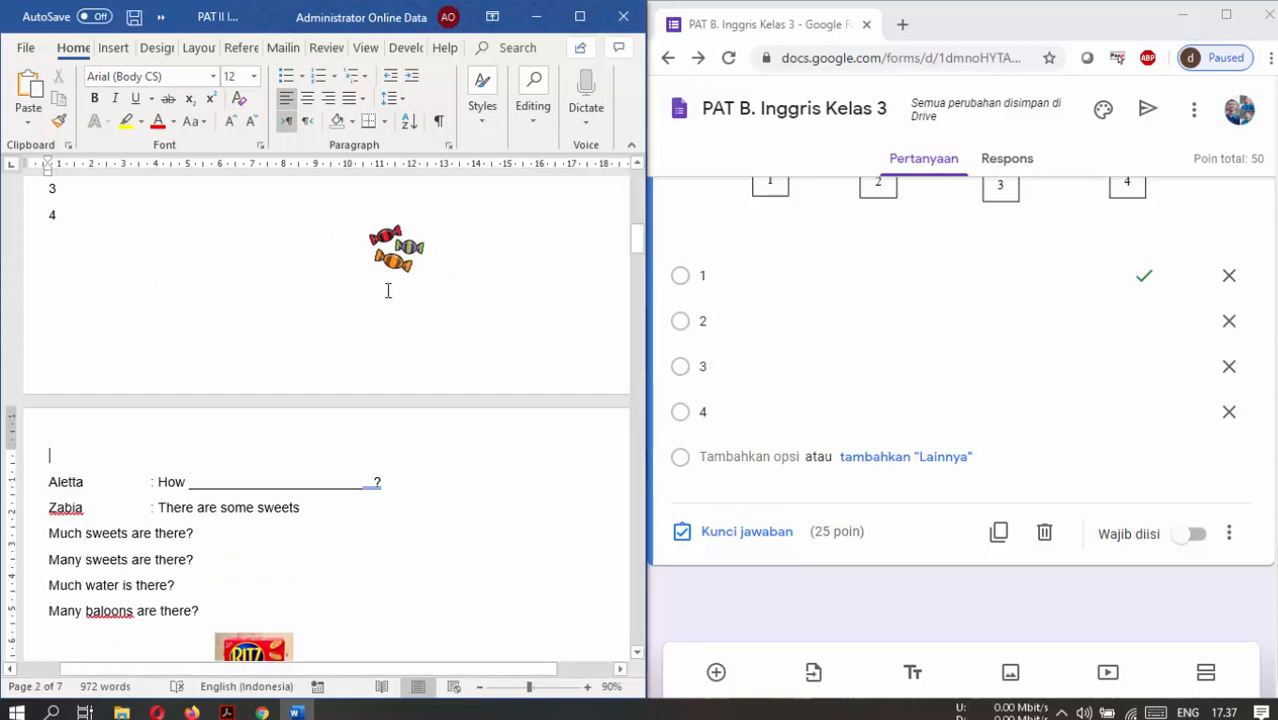
Move the candy picture onto page 2, just after the dialogue's "How ... ?" line.
left_click(401, 252)
left_click_drag(401, 252, 420, 492)
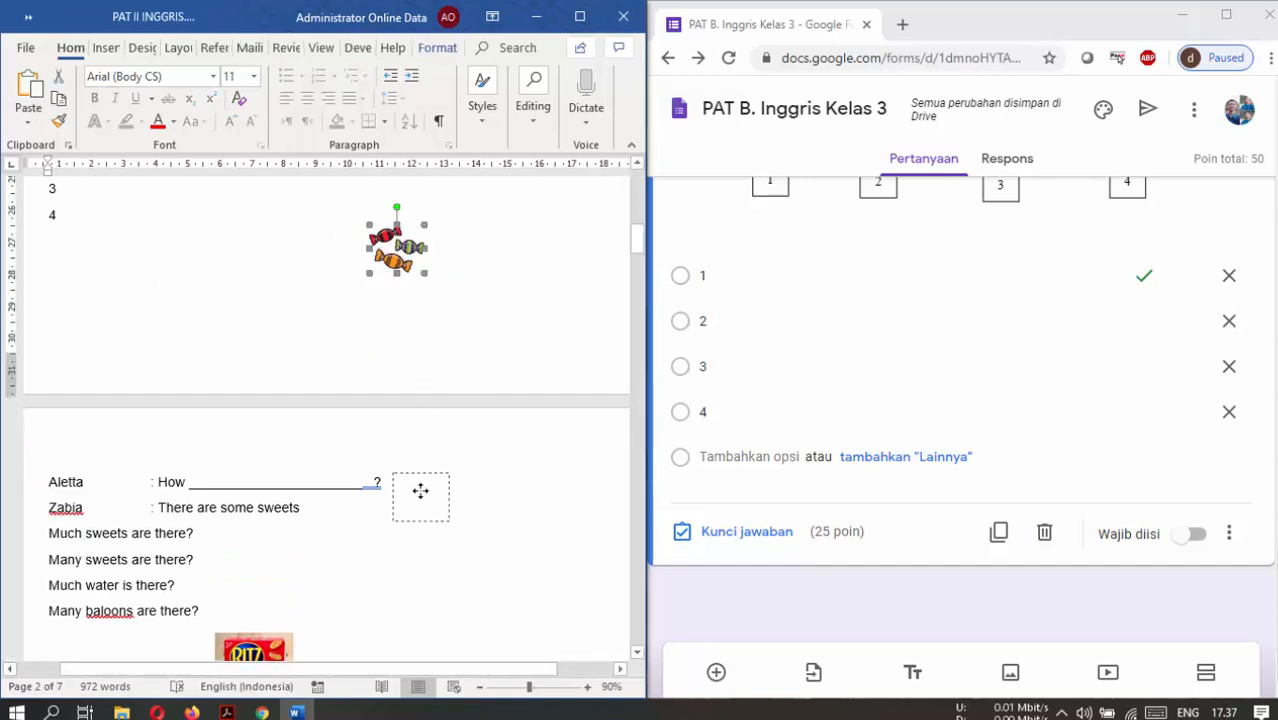
left_click(350, 533)
Close the gap before the question mark in the "How" line and add a blank line between the dialogue and its answer choices.
left_click(363, 484)
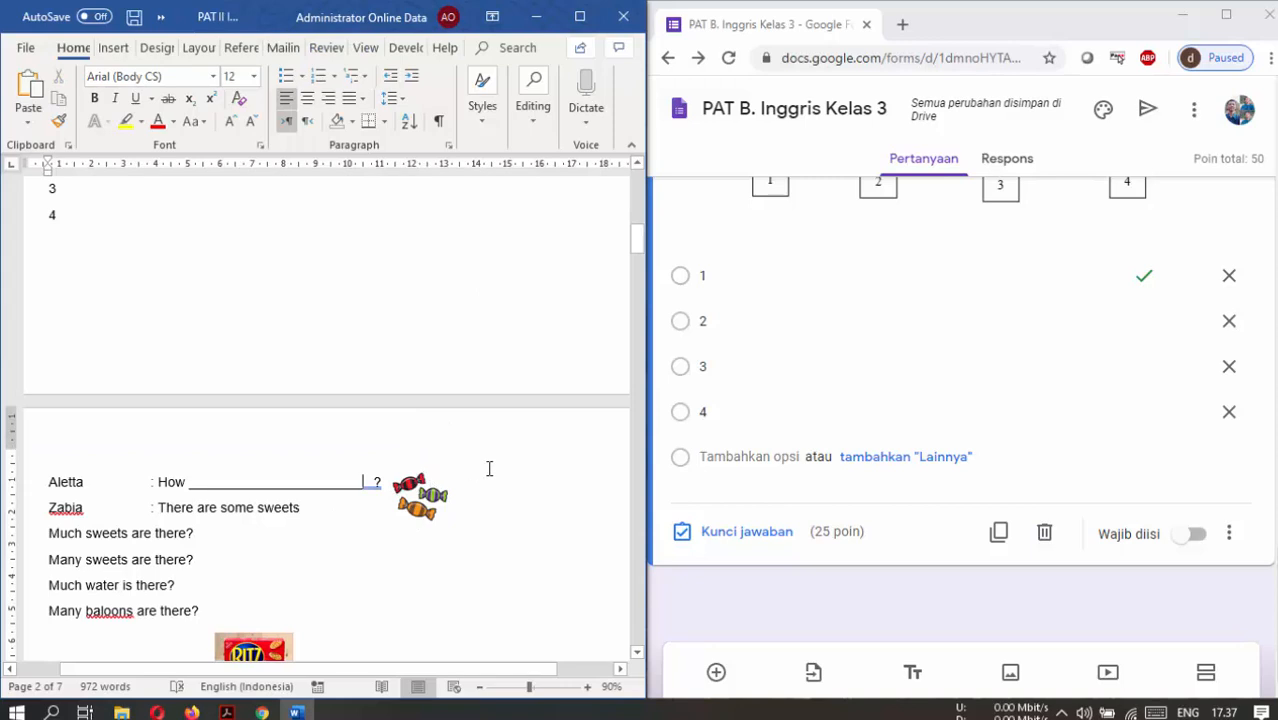
key("BackSpace")
left_click(266, 531)
key("Return")
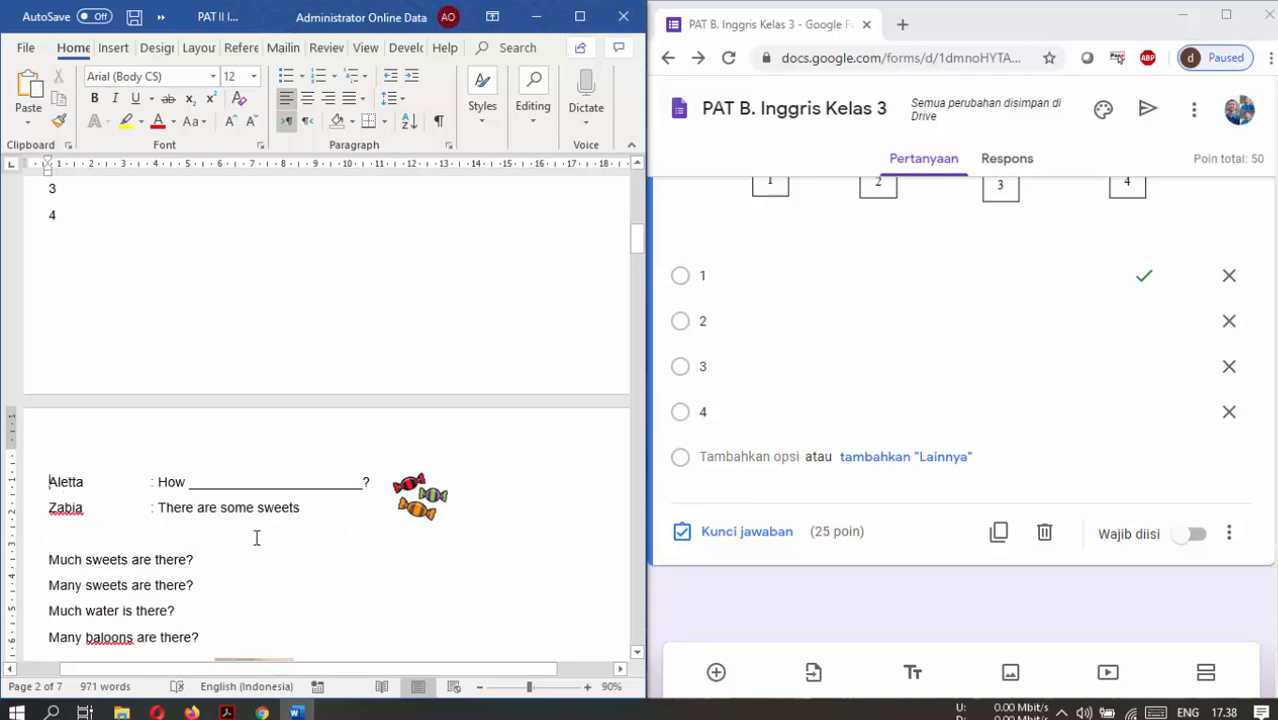
Open the Snipping Tool and capture the sweets dialogue together with the candy picture on page 2 of the Word document.
left_click(158, 545)
key("super")
key("super")
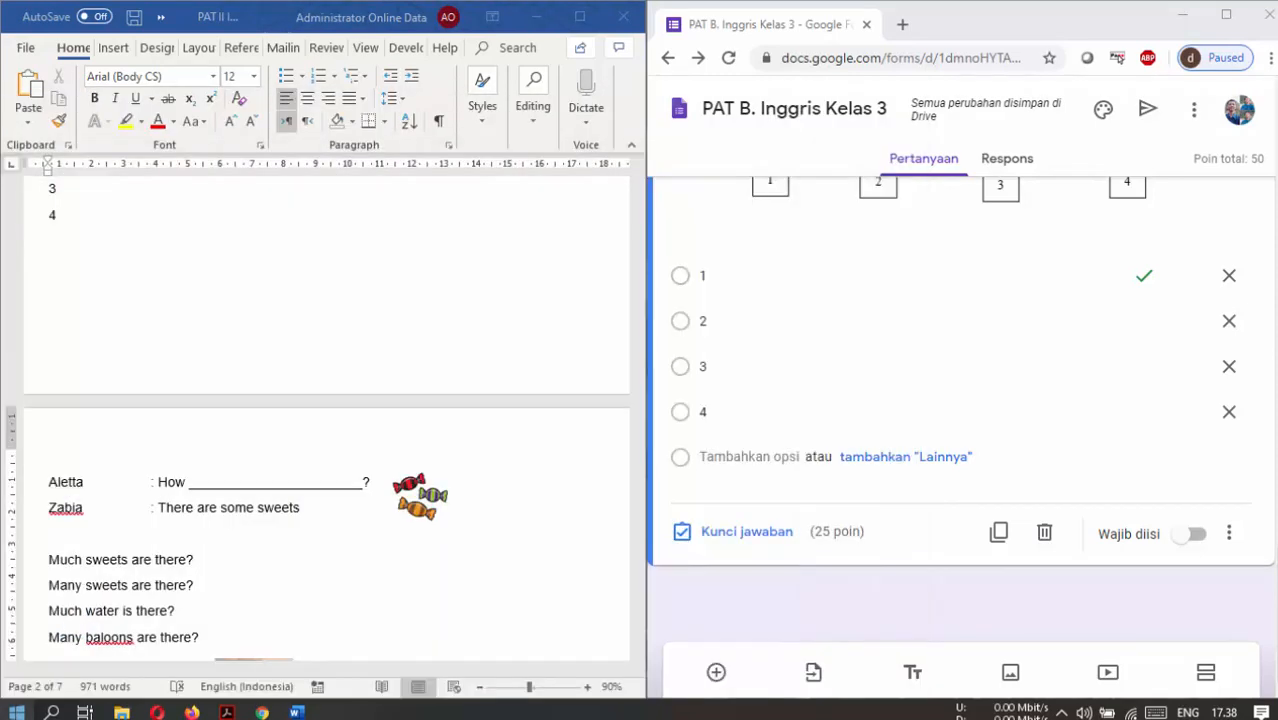
key("super")
type("snip")
left_click(184, 188)
left_click(140, 446)
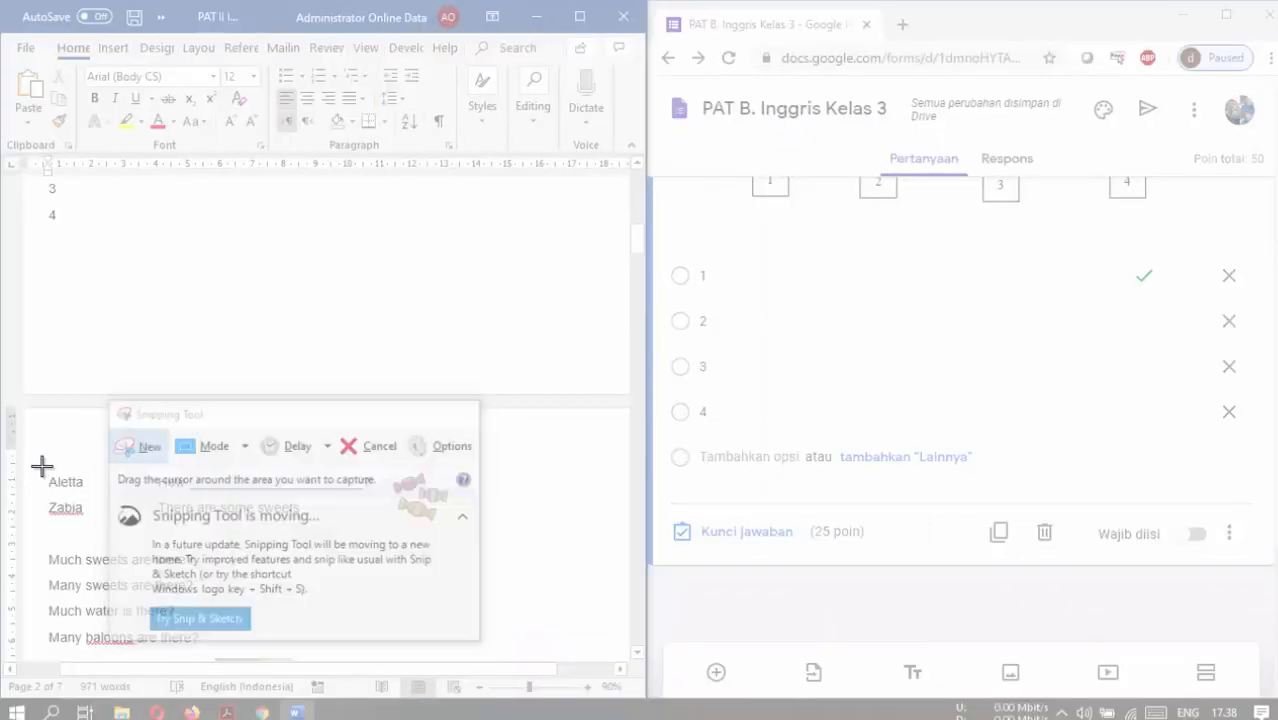
left_click_drag(42, 466, 460, 534)
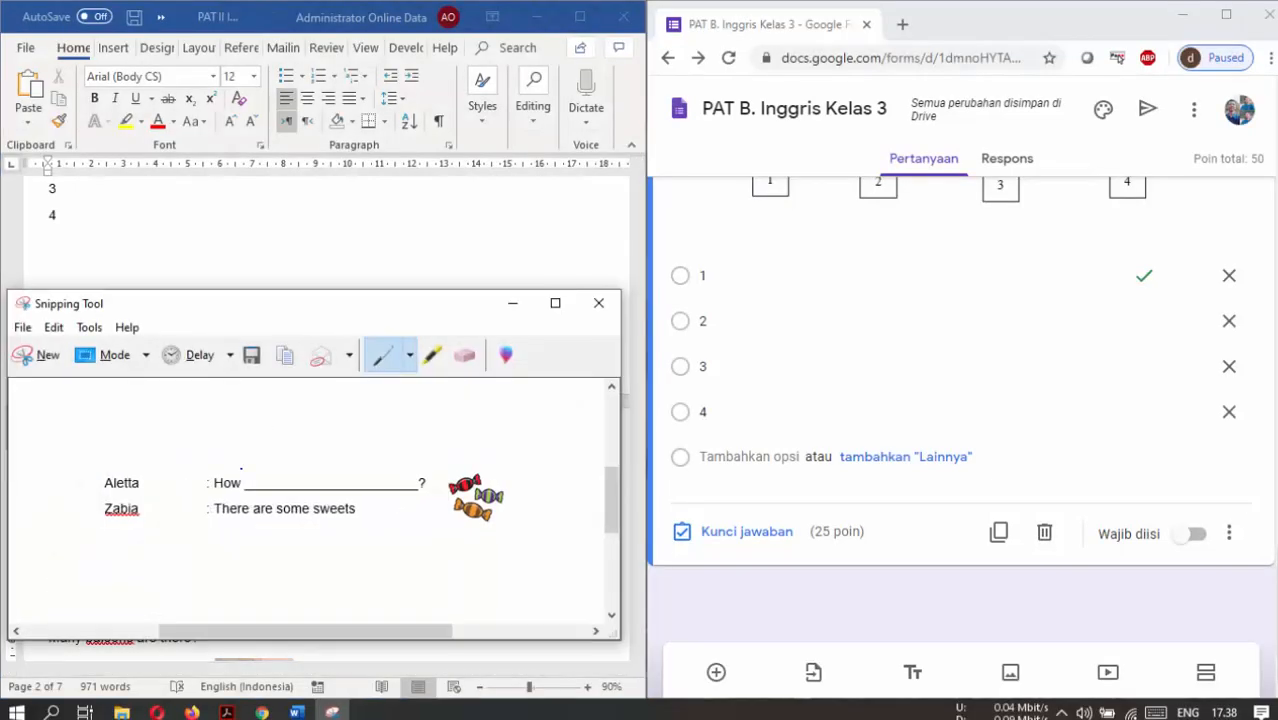
Save the snip as a PNG named no3 in the gambar folder and close the Snipping Tool.
left_click(20, 331)
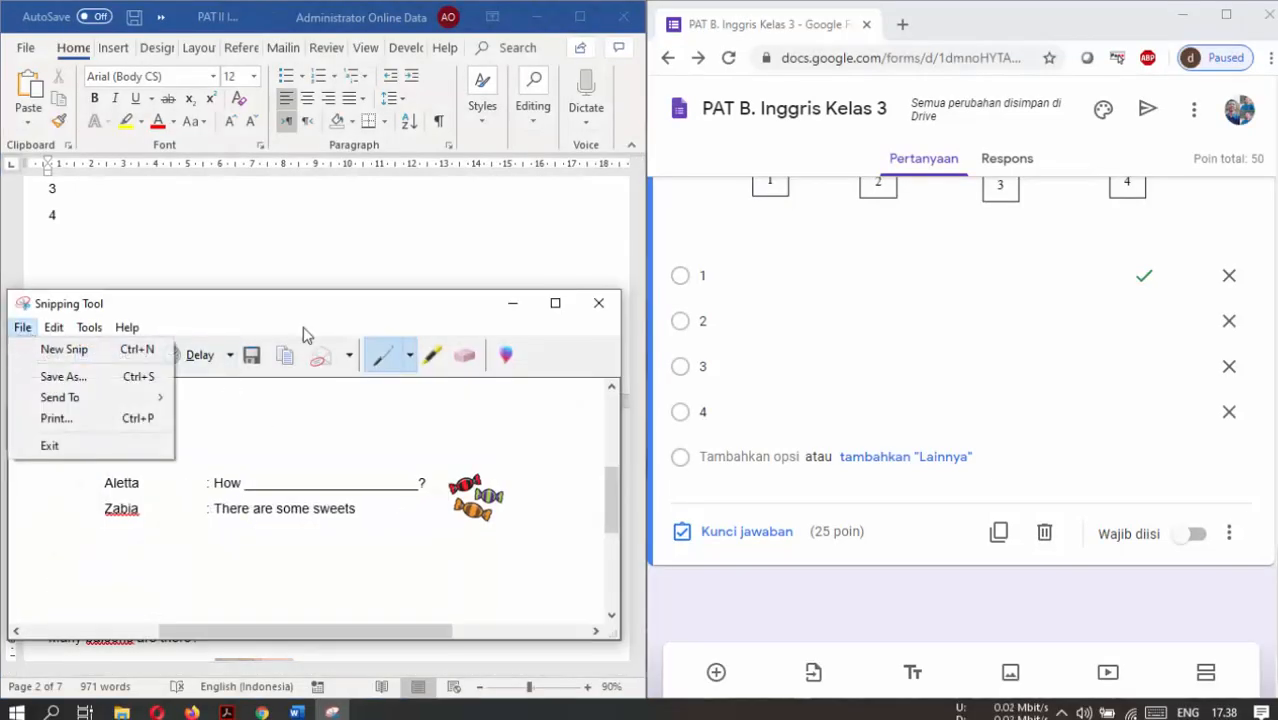
left_click(254, 357)
left_click(251, 357)
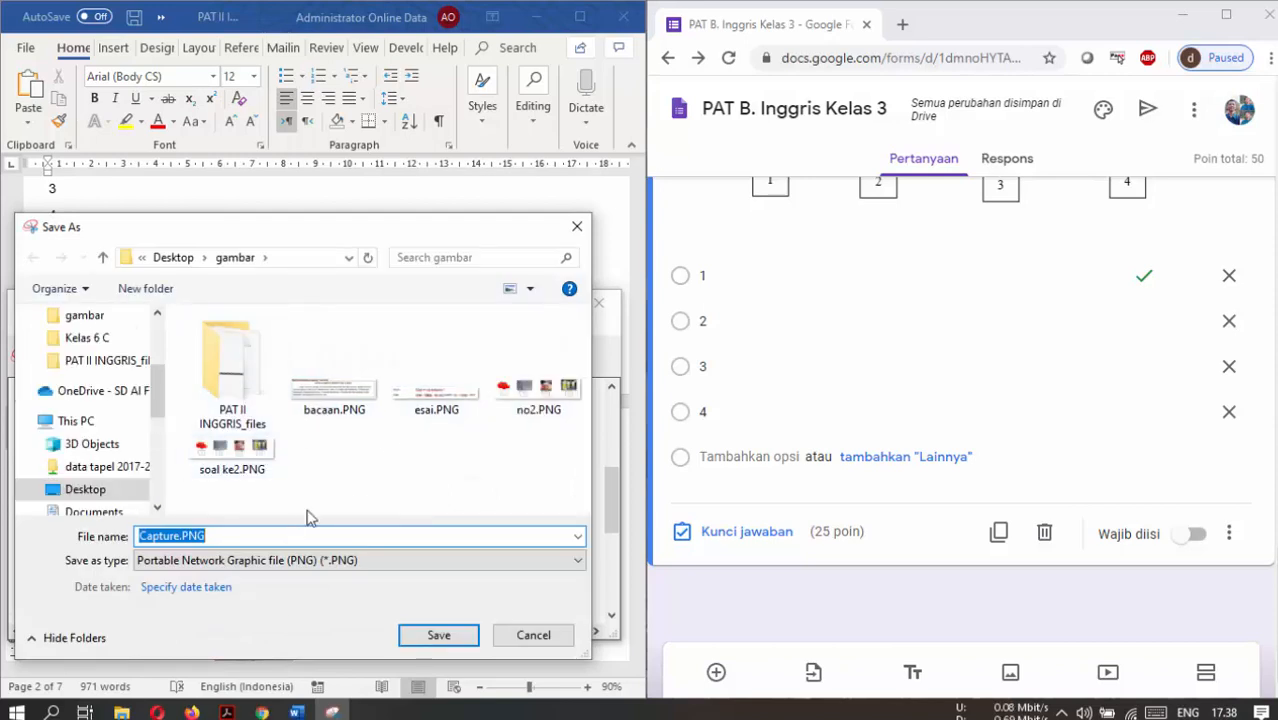
type("no3")
key("Return")
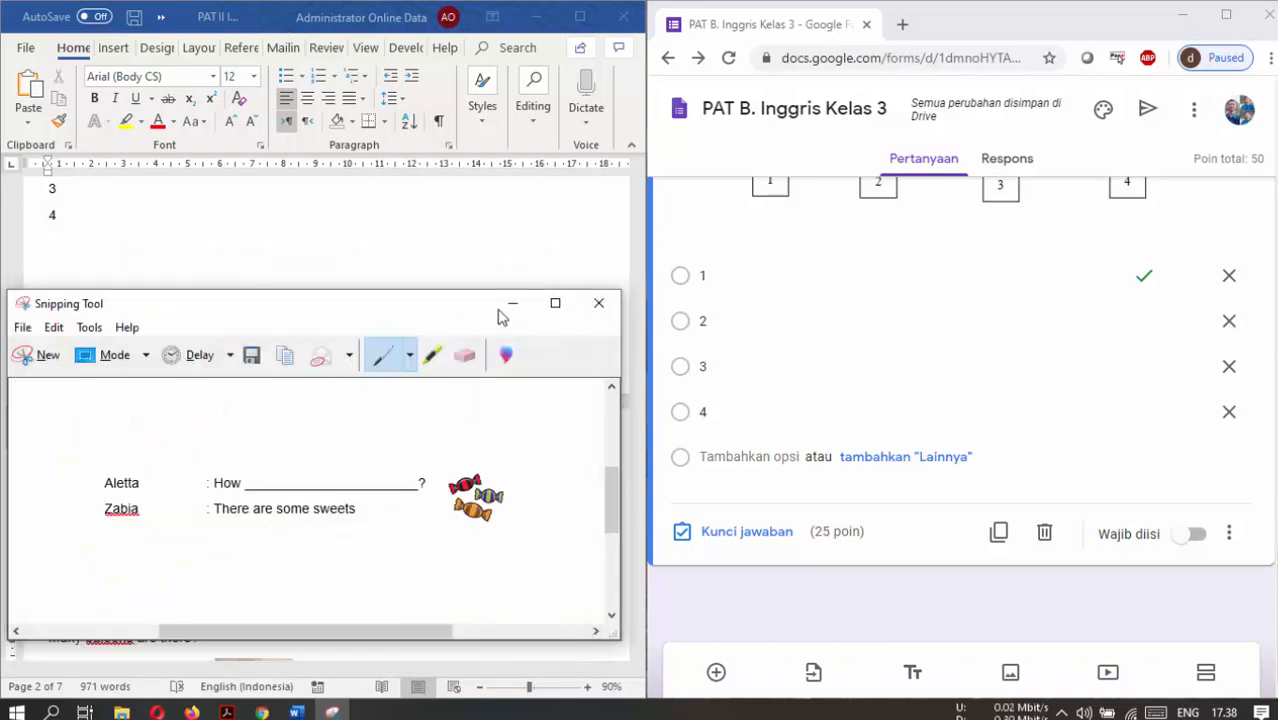
left_click(599, 303)
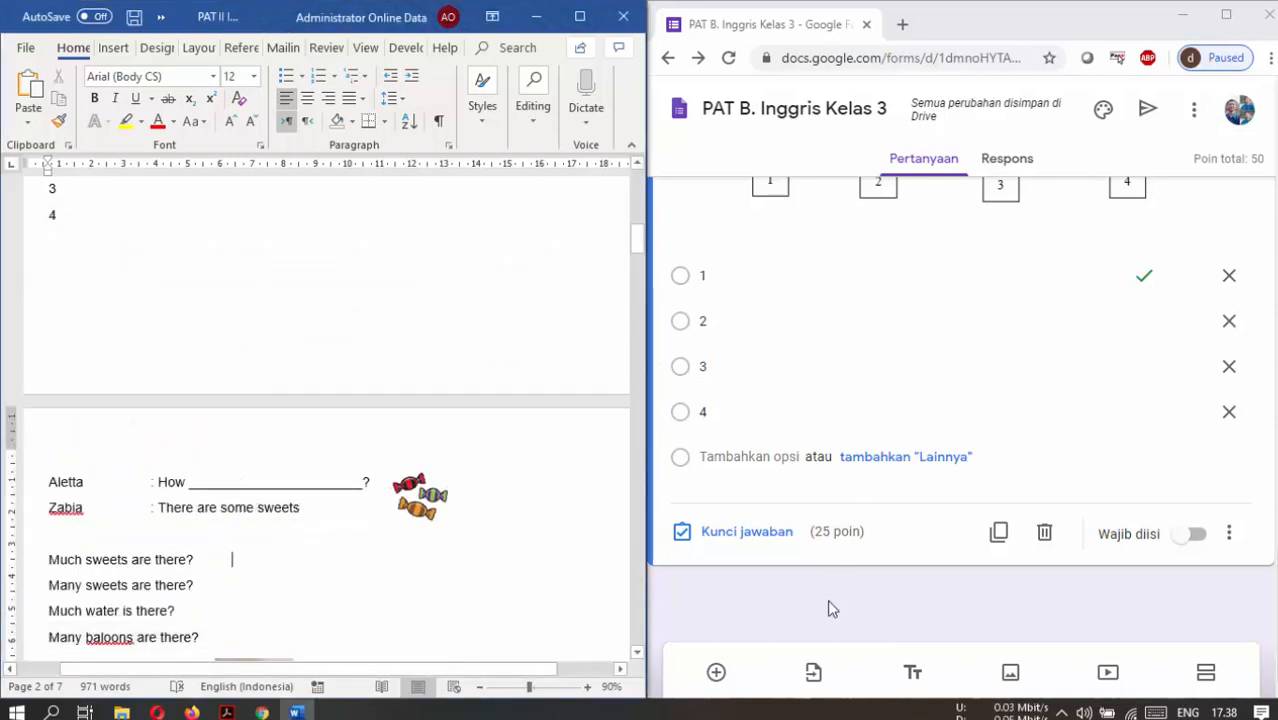
Add a new question below the last one in the form and attach the image no3.PNG to it.
left_click(716, 672)
left_click(1006, 490)
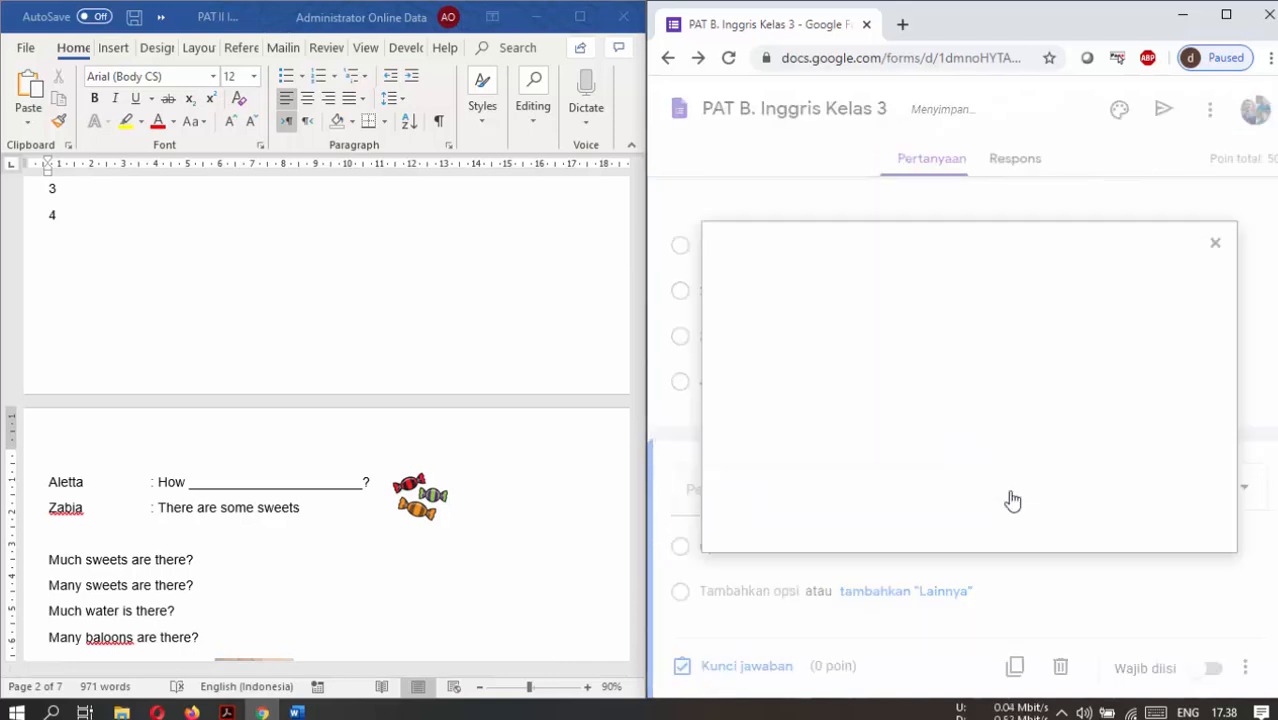
left_click(962, 502)
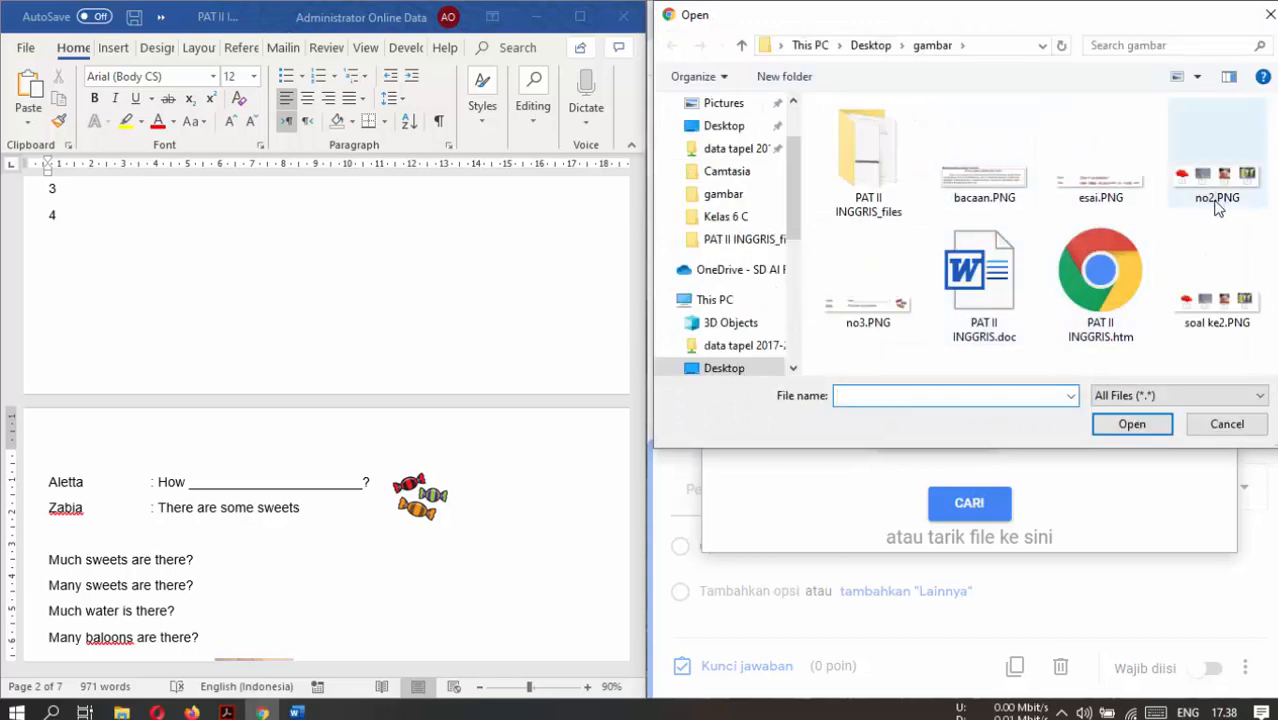
double_click(866, 285)
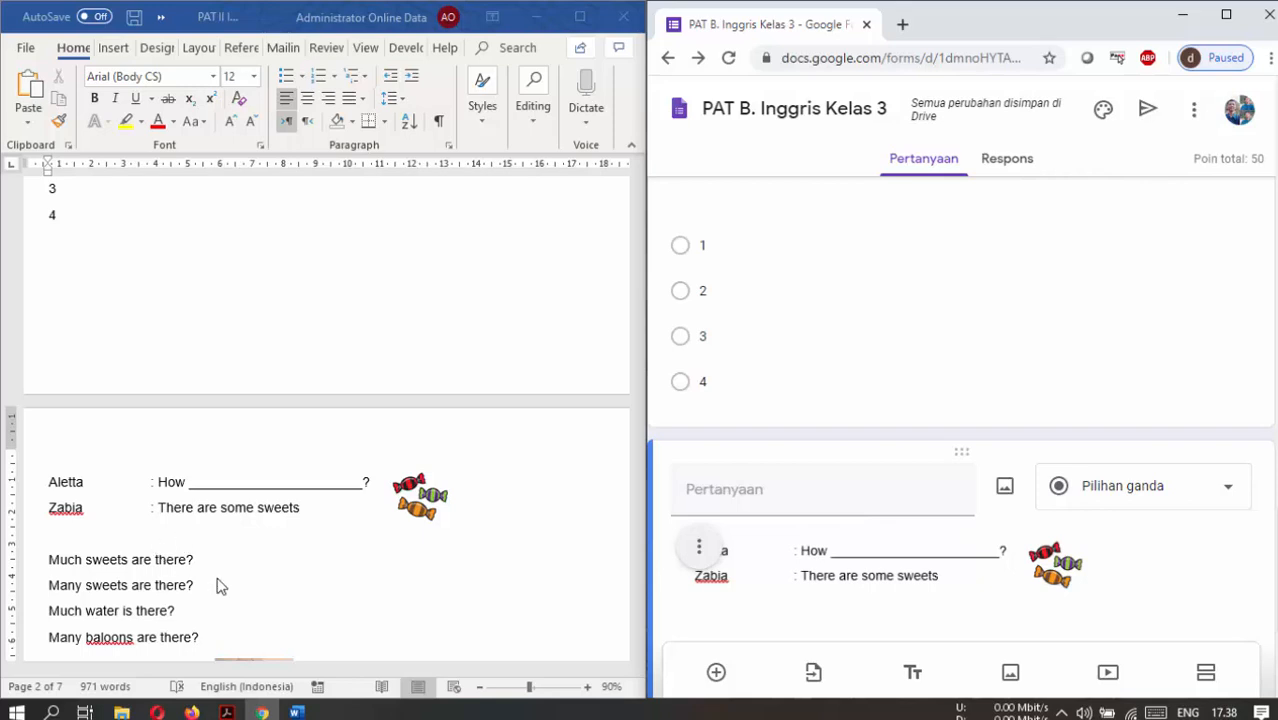
Enter "Complete the conversation" as the question text of the new sweets question.
left_click(834, 491)
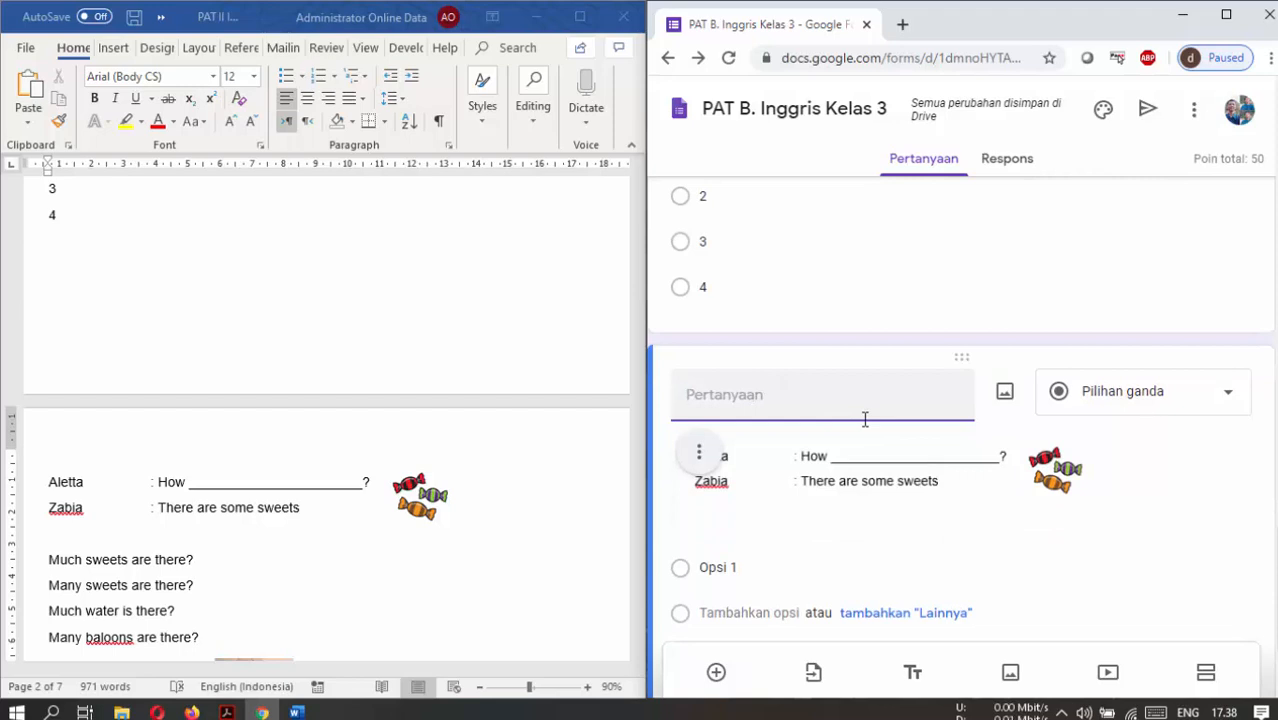
type("Complete")
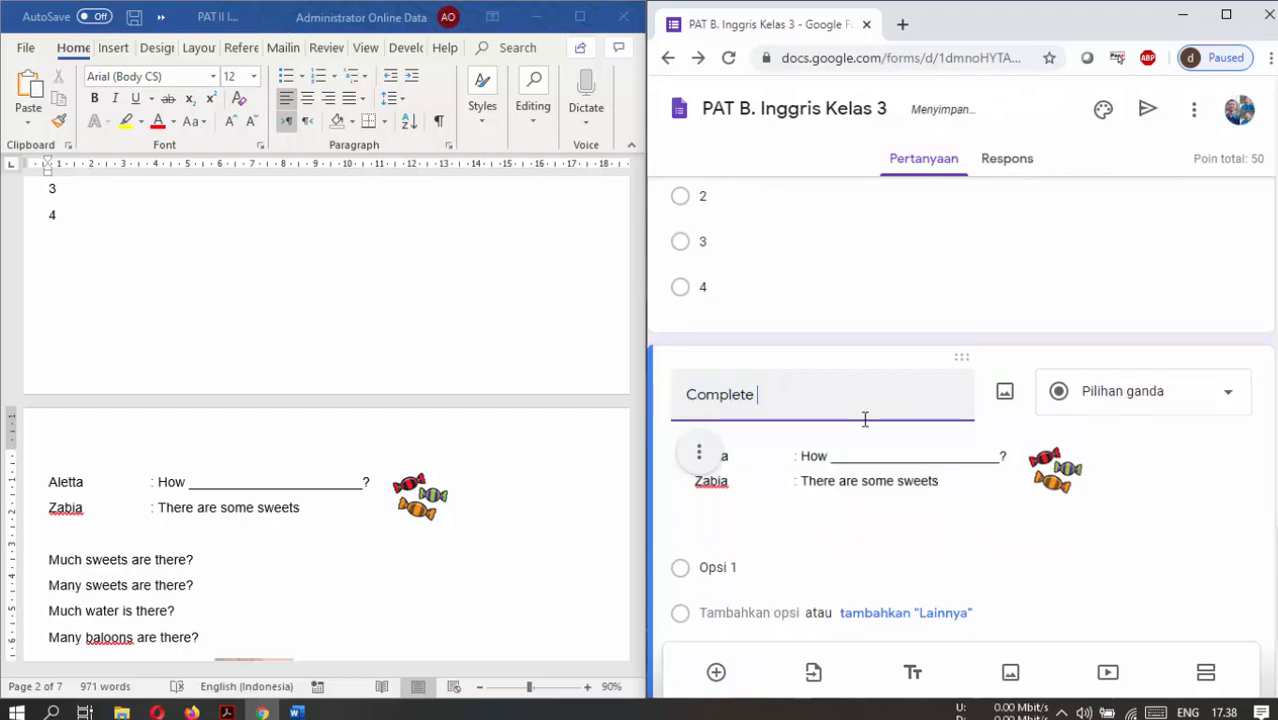
type(" the convers")
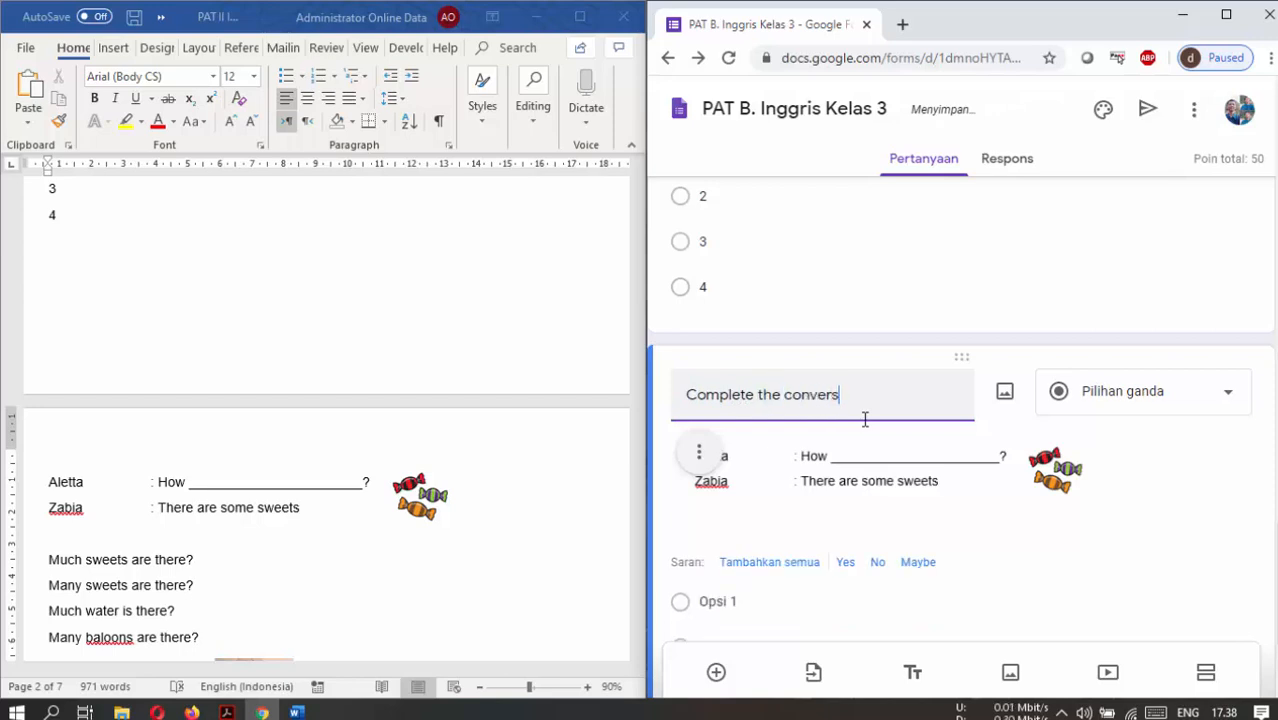
type("ation")
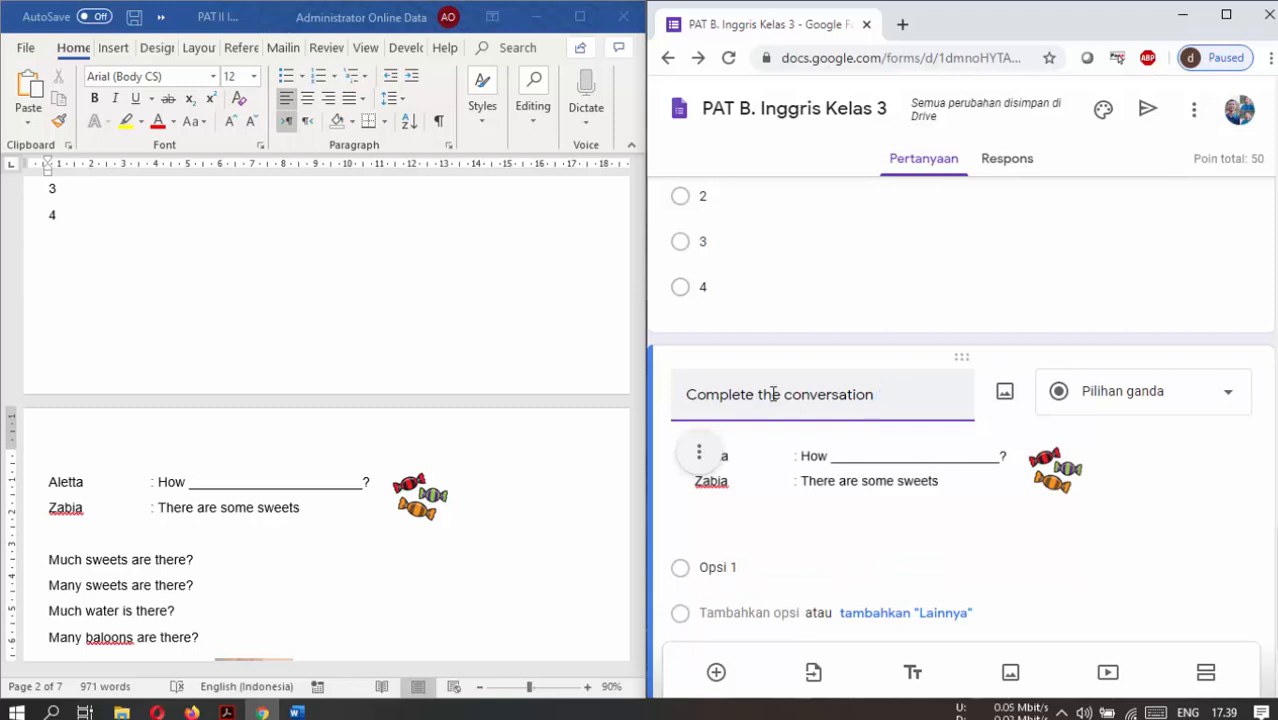
scroll(700, 450, "down", 1)
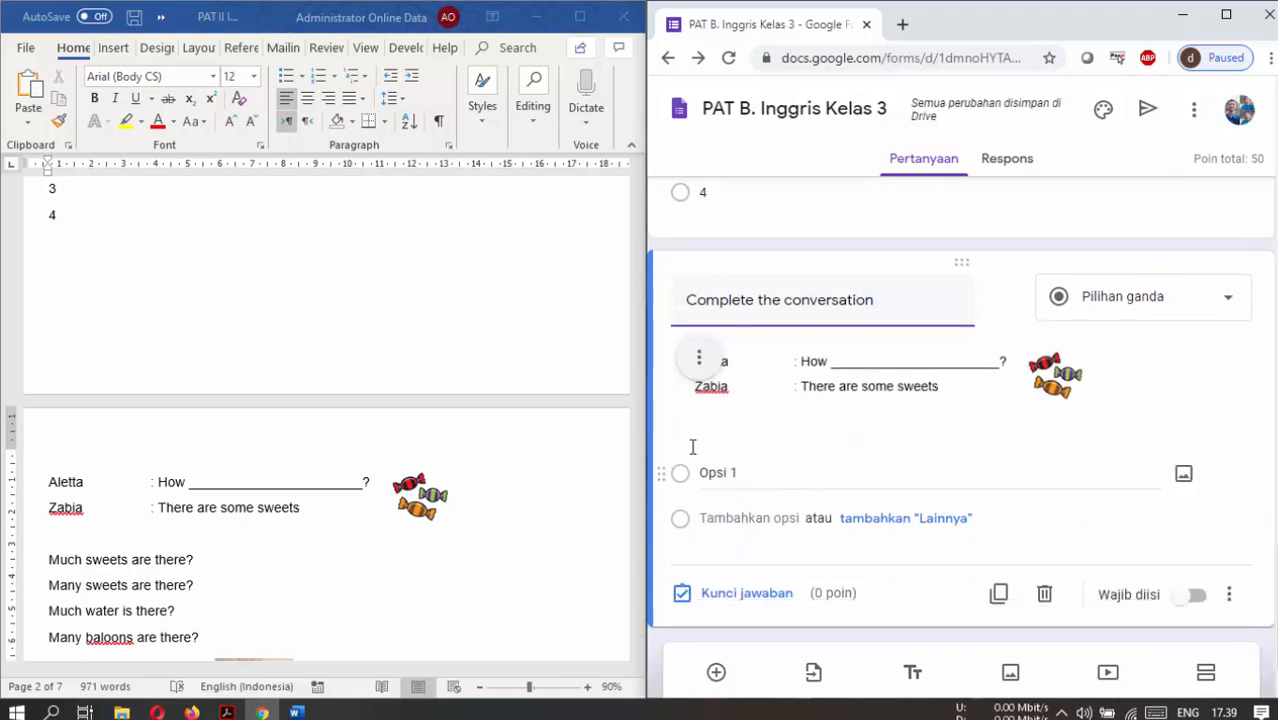
Copy the four answer choices below the sweets dialogue in Word and paste them as the question's options.
left_click(270, 558)
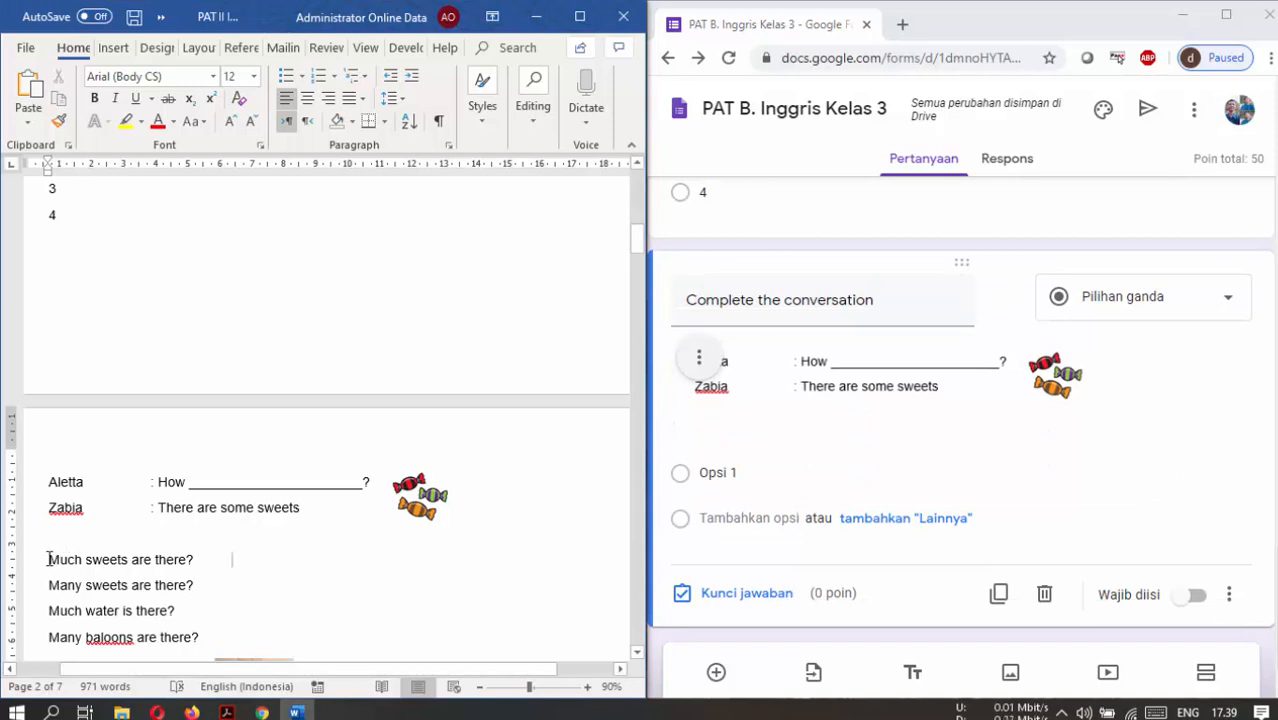
left_click_drag(48, 559, 205, 640)
key("ctrl+c")
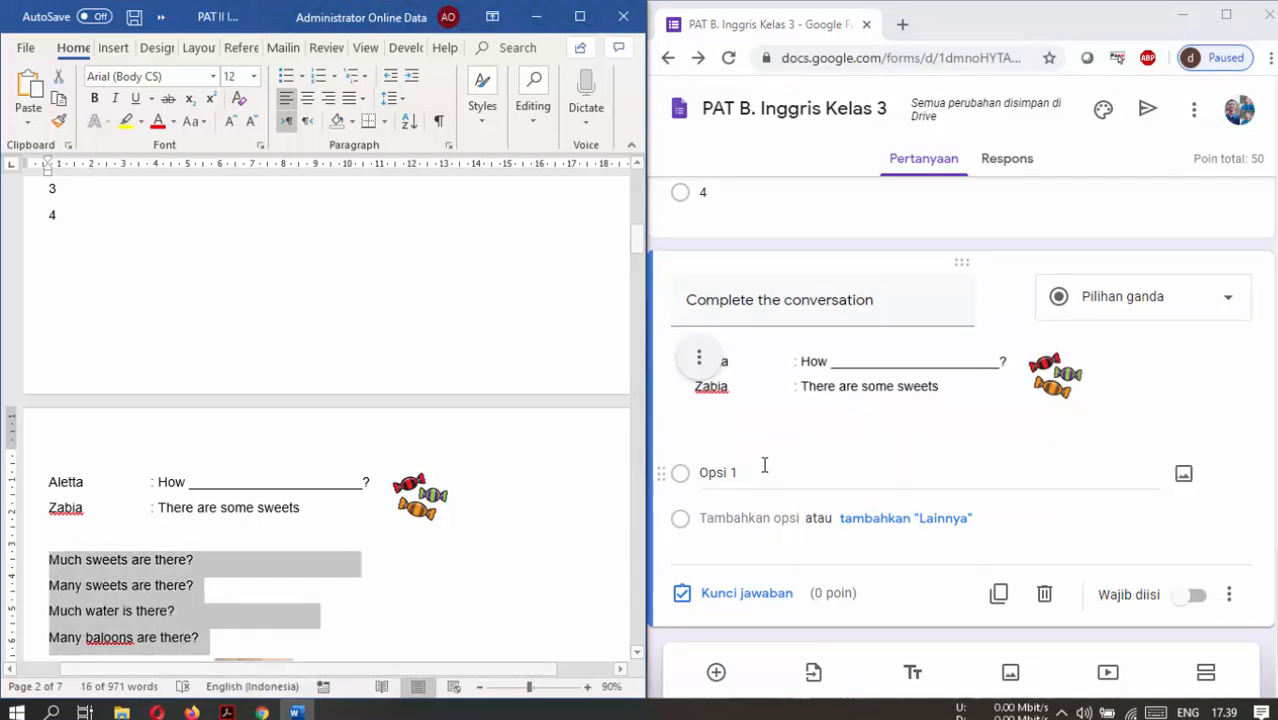
left_click(764, 468)
key("ctrl+v")
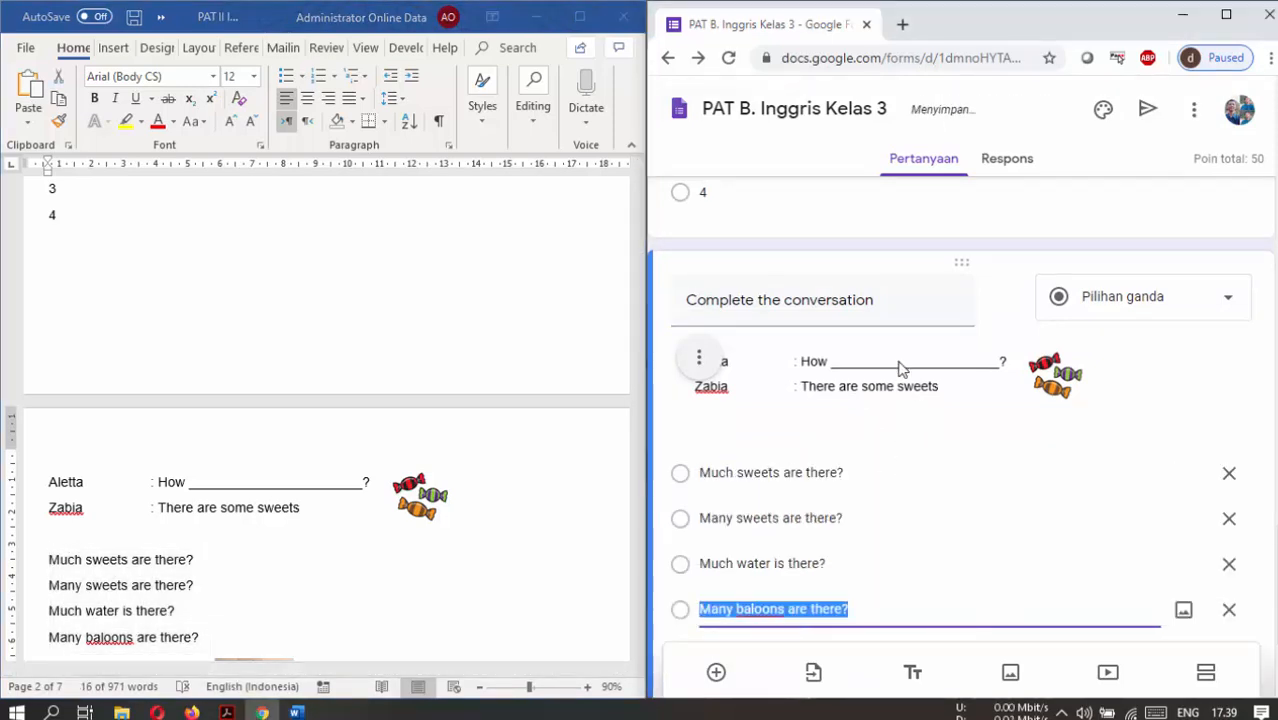
Append the names of the dialogue's two speakers in parentheses, joined by "&", to the question text.
left_click(900, 303)
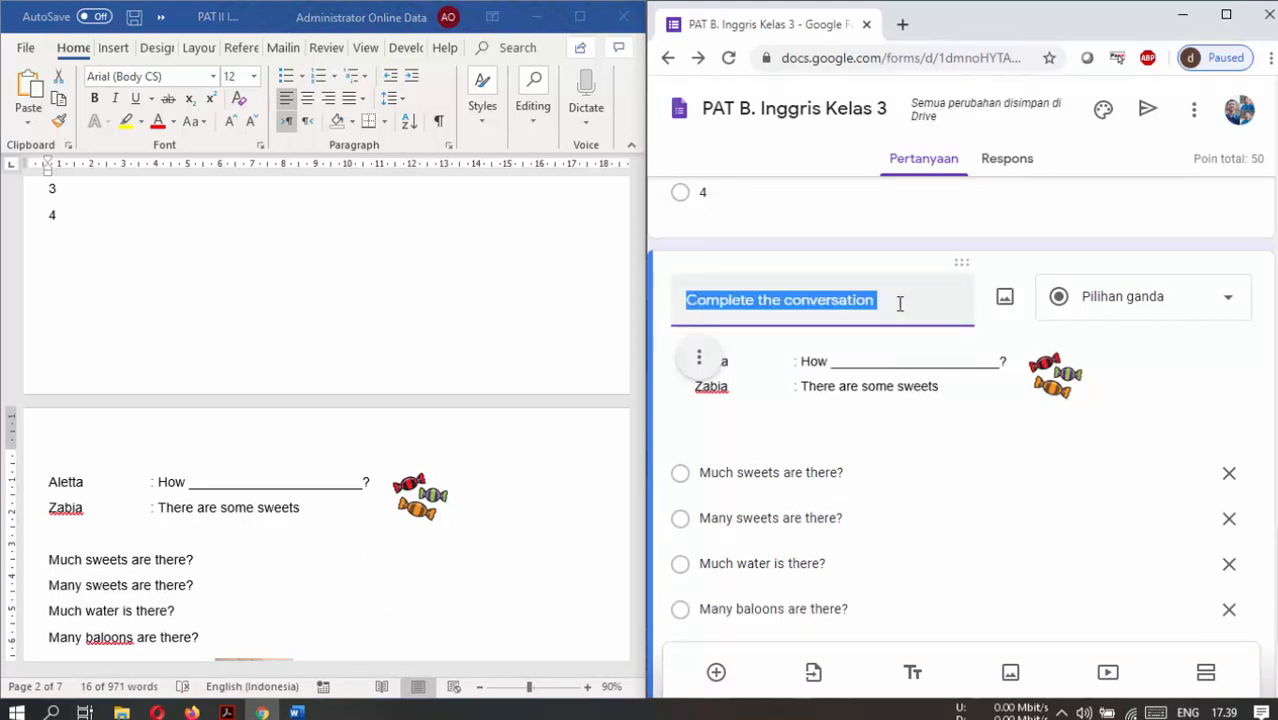
left_click(915, 305)
type("(Aletta")
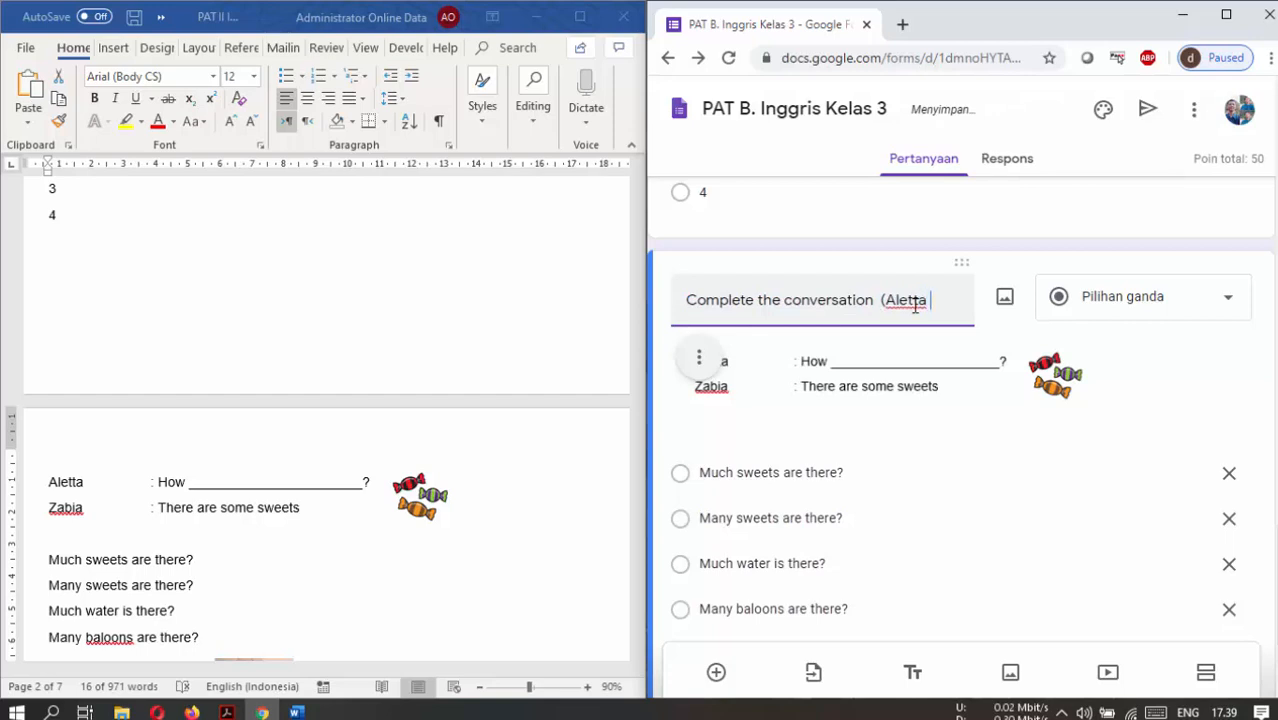
type(" & Zabia")
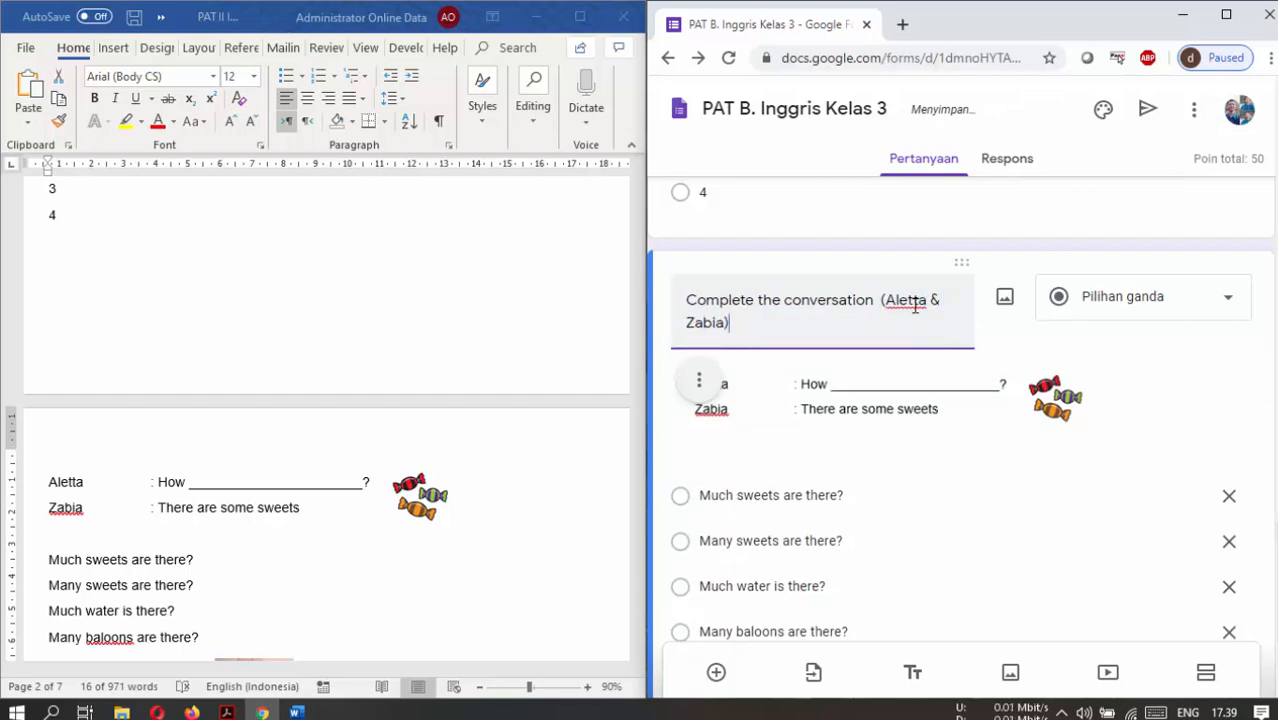
Set "Many sweets are there?" as the correct answer in the answer key and give the question 25 points.
scroll(900, 440, "down", 2)
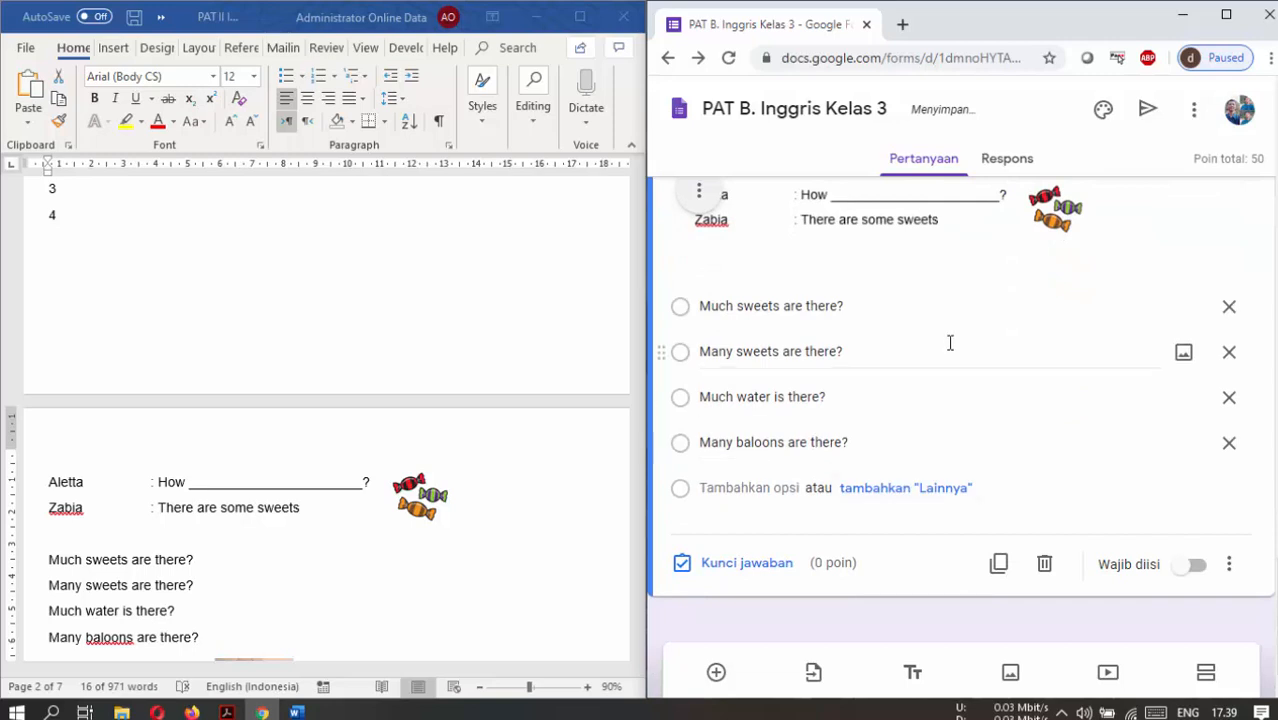
left_click(728, 565)
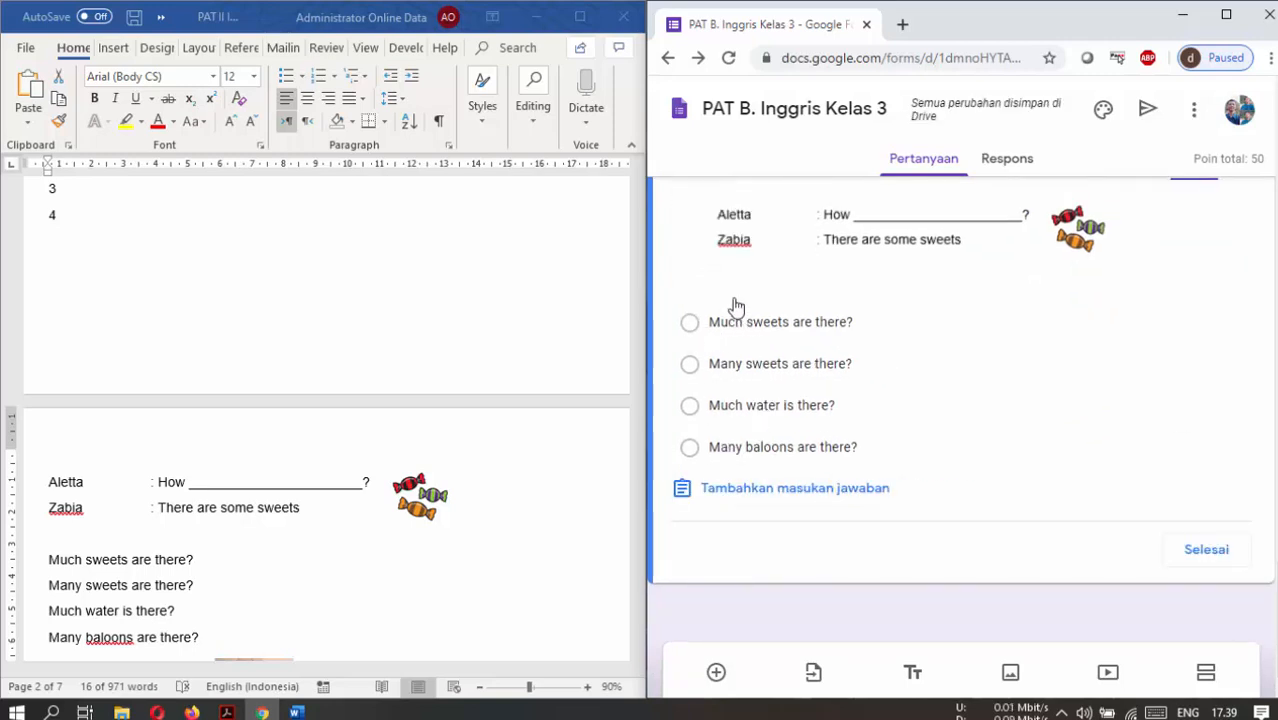
left_click(706, 368)
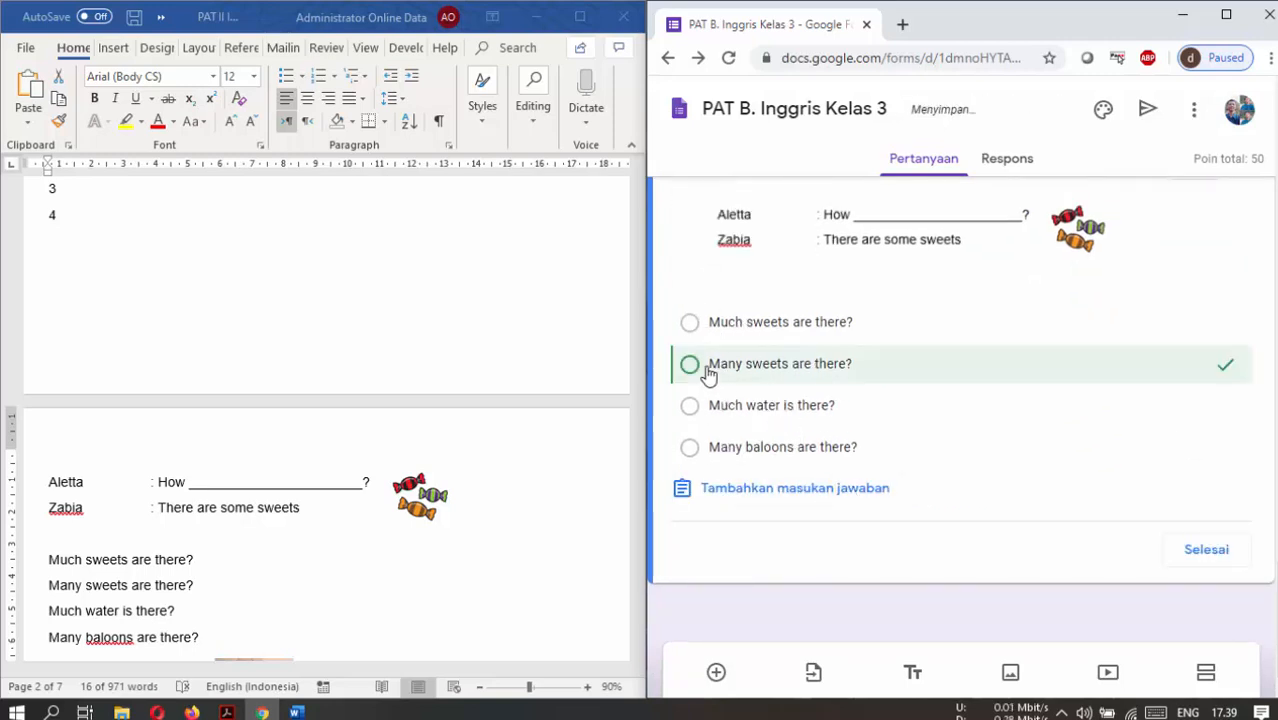
left_click(1203, 554)
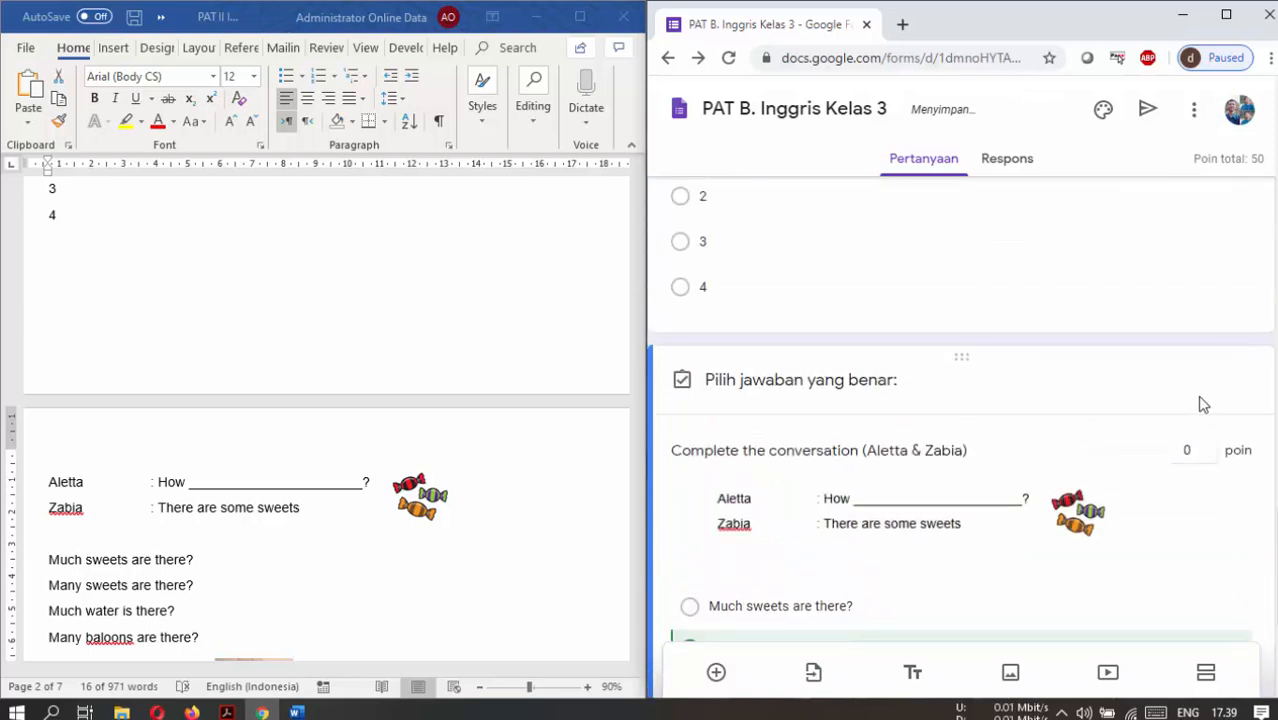
left_click(1193, 453)
type("25")
scroll(1187, 476, "down", 3)
left_click(1210, 544)
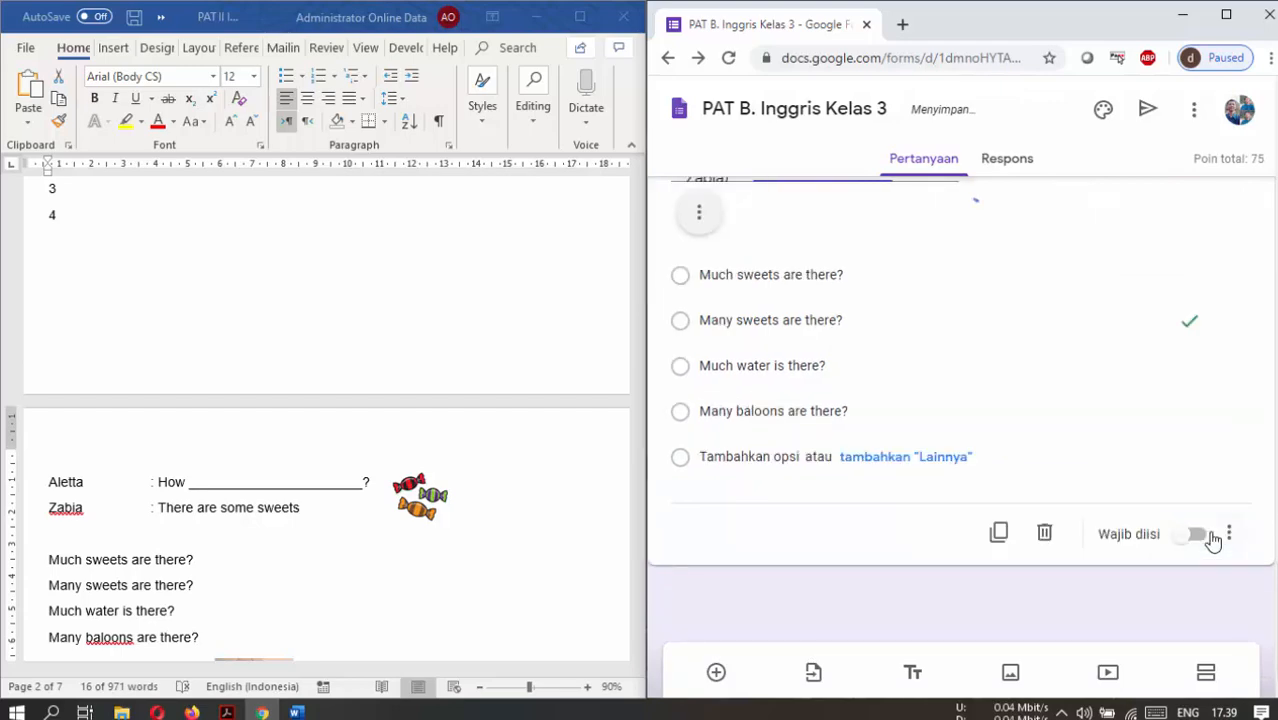
Find the "Our Favorite Sports and Games" passage in Word and open the form's dialog for adding a standalone image.
left_click(485, 559)
scroll(481, 563, "down", 1)
scroll(480, 562, "down", 7)
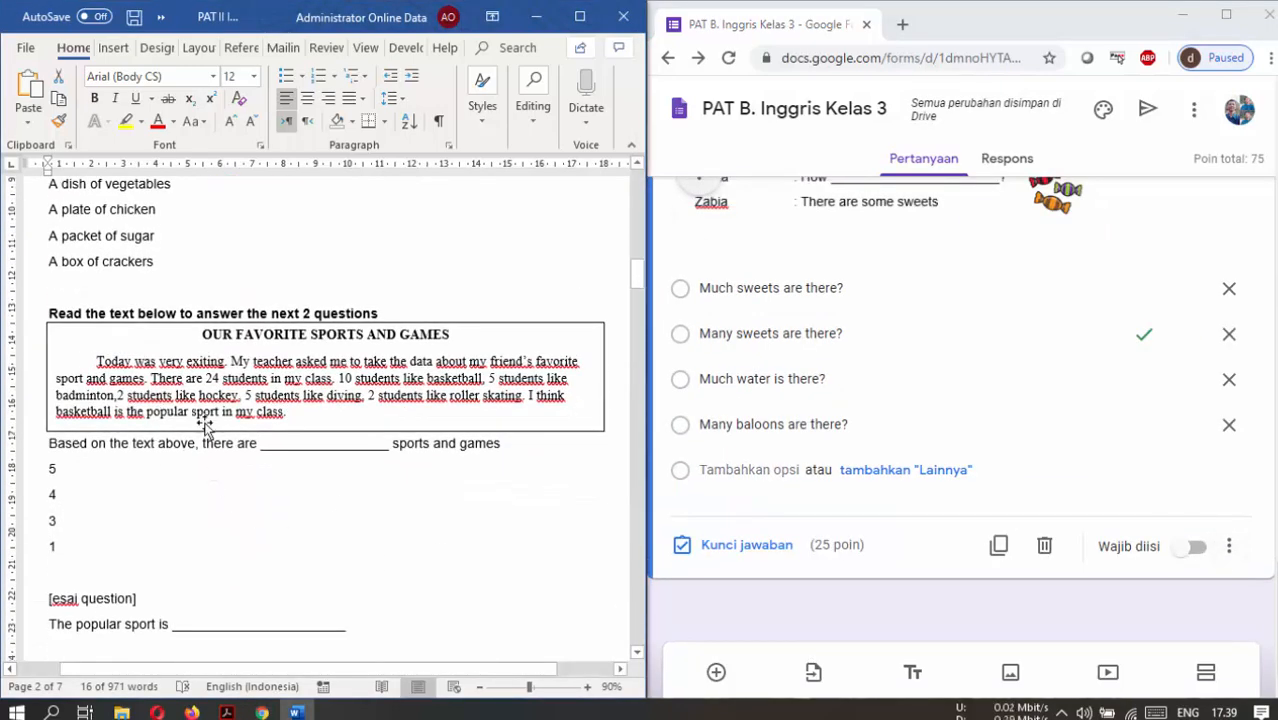
left_click(45, 313)
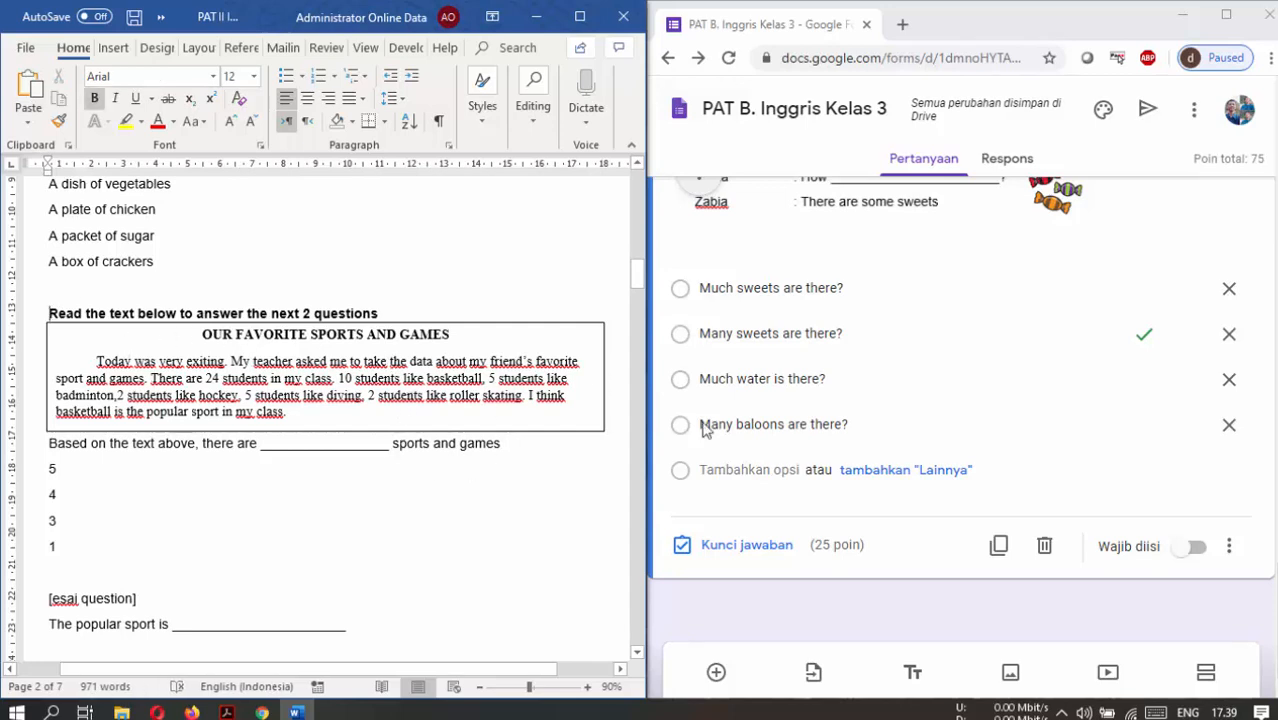
left_click(763, 603)
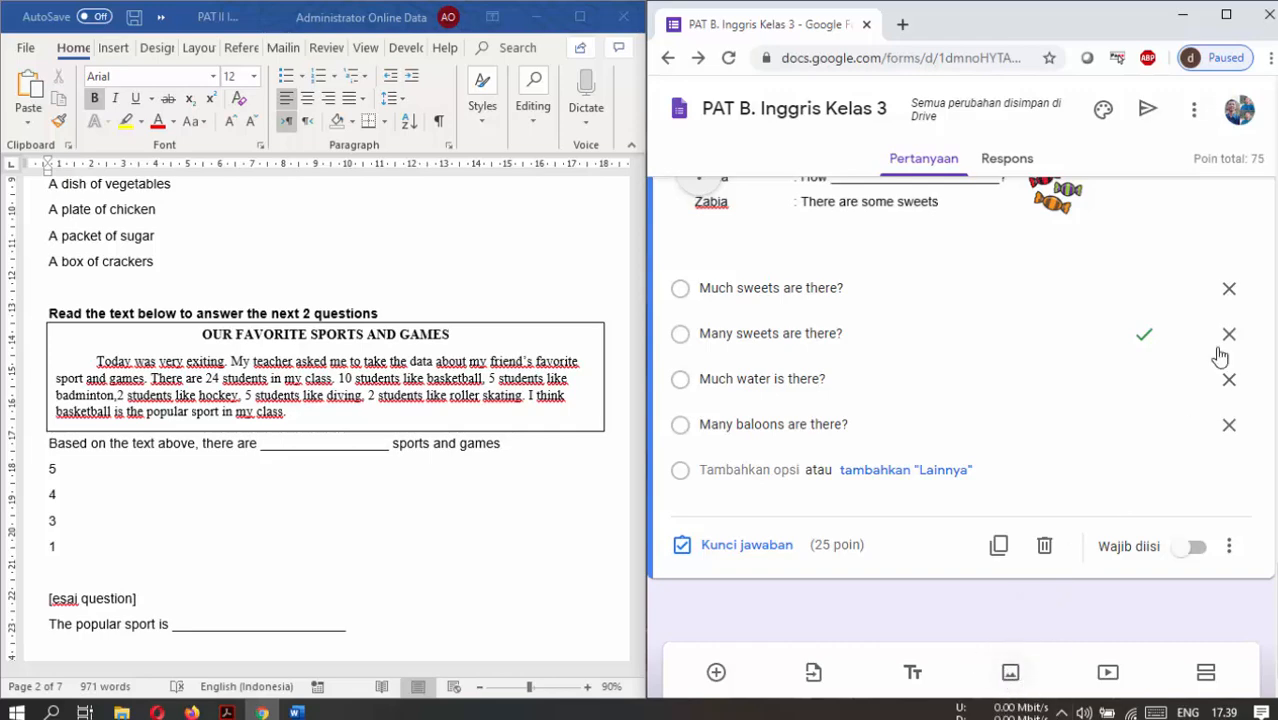
left_click(1226, 14)
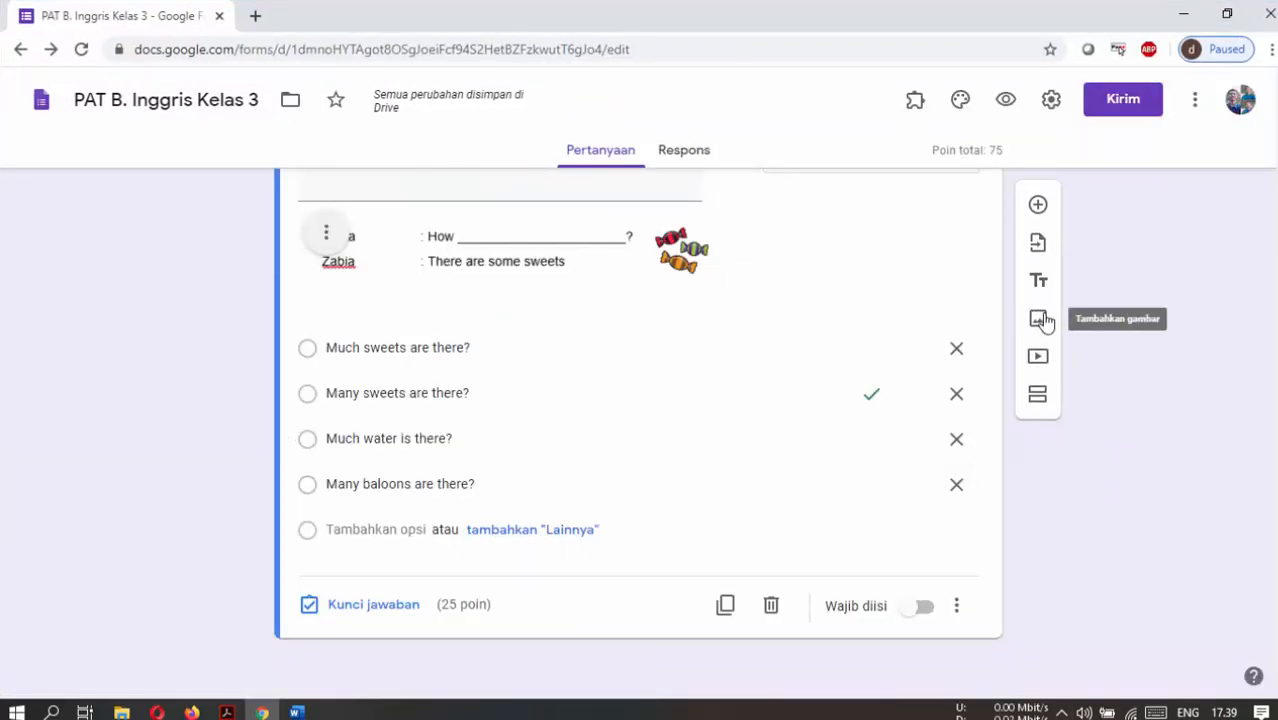
left_click(1039, 322)
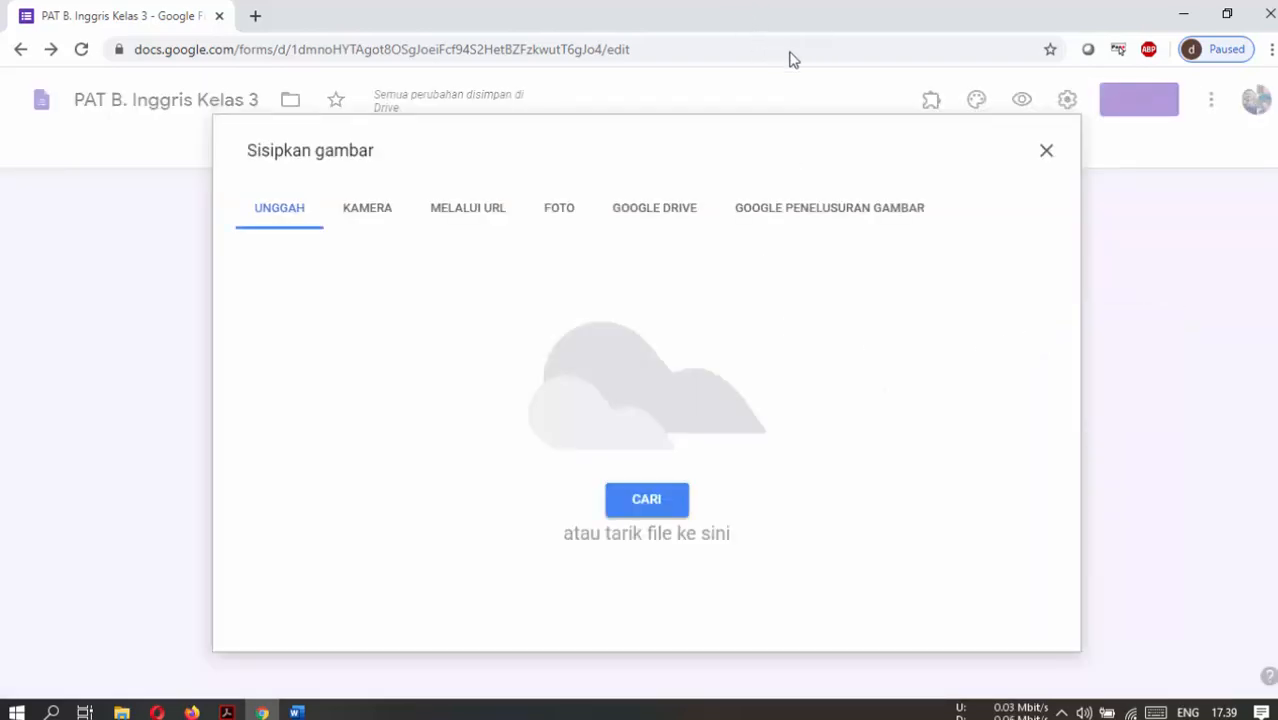
left_click(1227, 14)
Change the font of all text in Word's boxed "Our Favorite Sports and Games" passage to Arial.
left_click(61, 291)
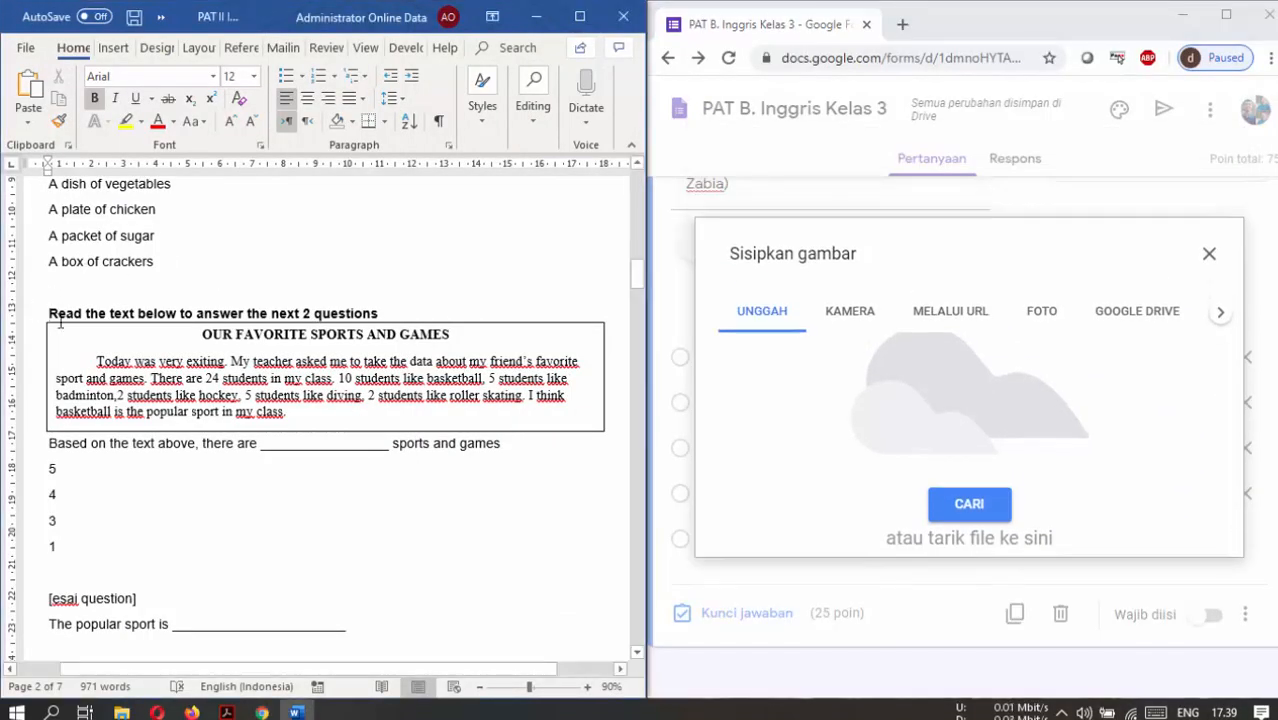
left_click(96, 350)
key("ctrl+a")
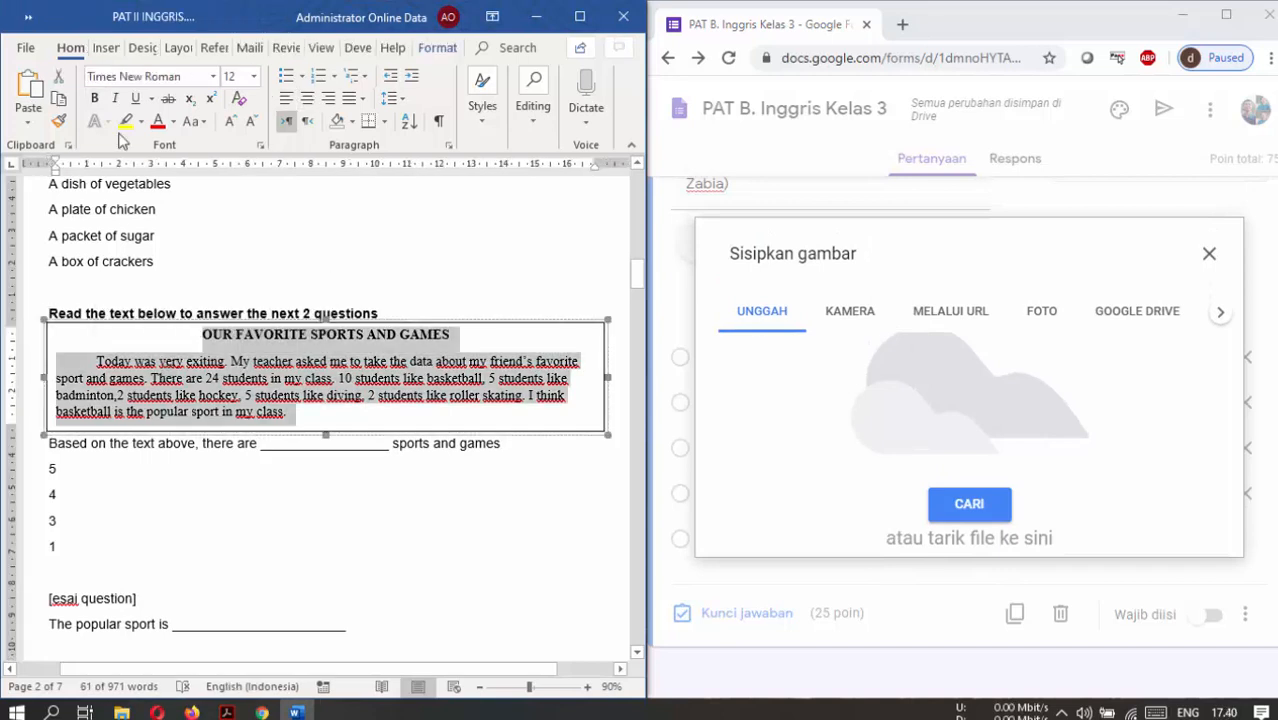
left_click(124, 81)
type("Arial")
key("Return")
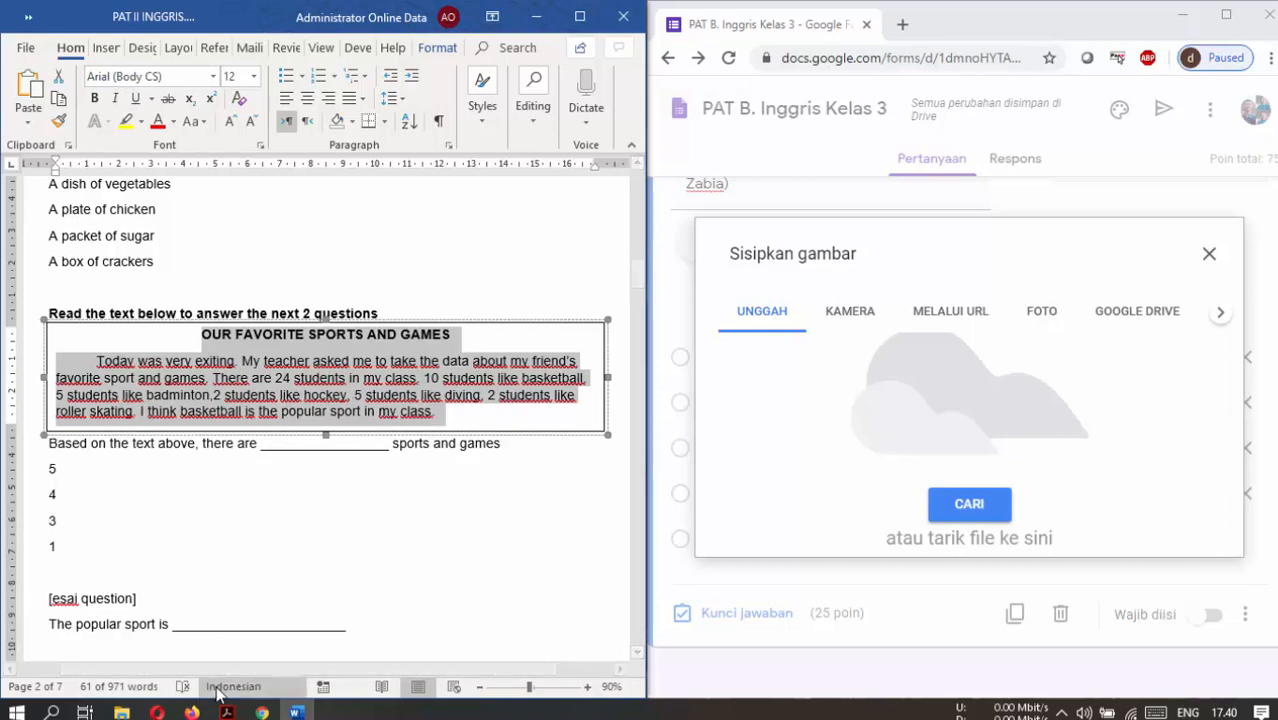
left_click(281, 471)
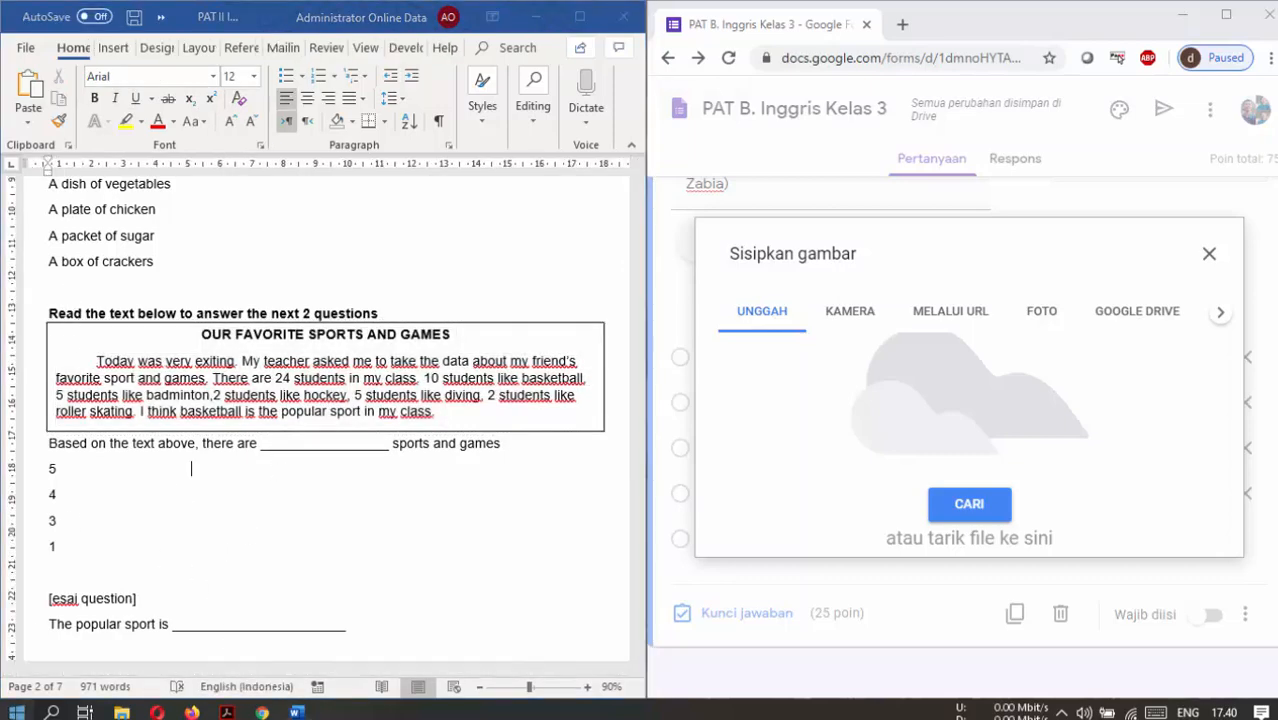
Open Snipping Tool and capture the boxed "Our Favorite Sports and Games" passage from the Word document.
left_click(16, 712)
type("snip")
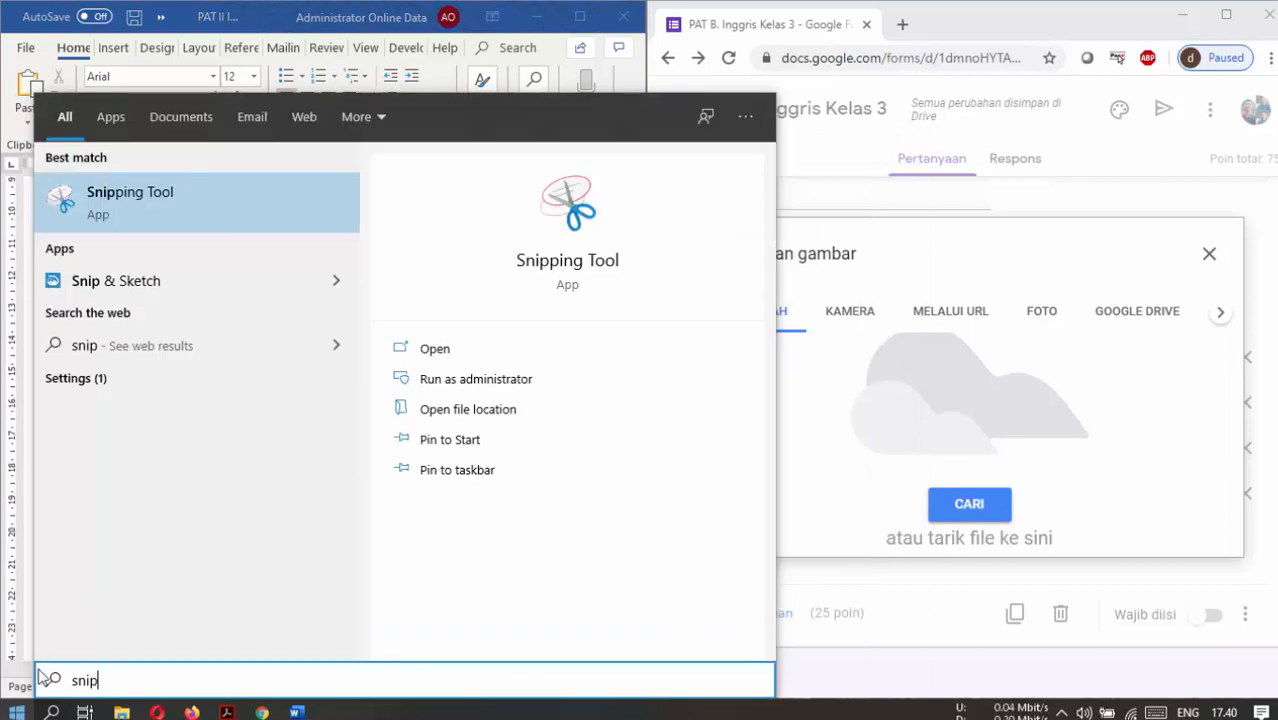
left_click(113, 206)
left_click(140, 450)
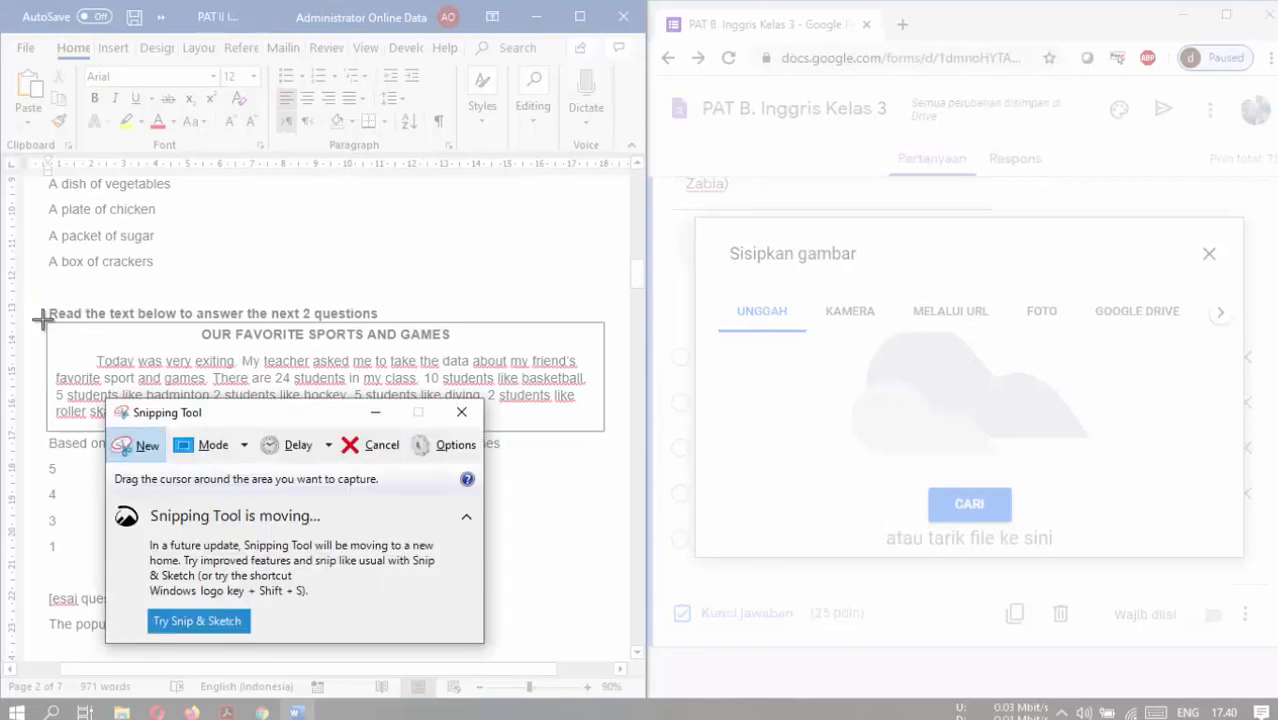
left_click_drag(44, 322, 608, 436)
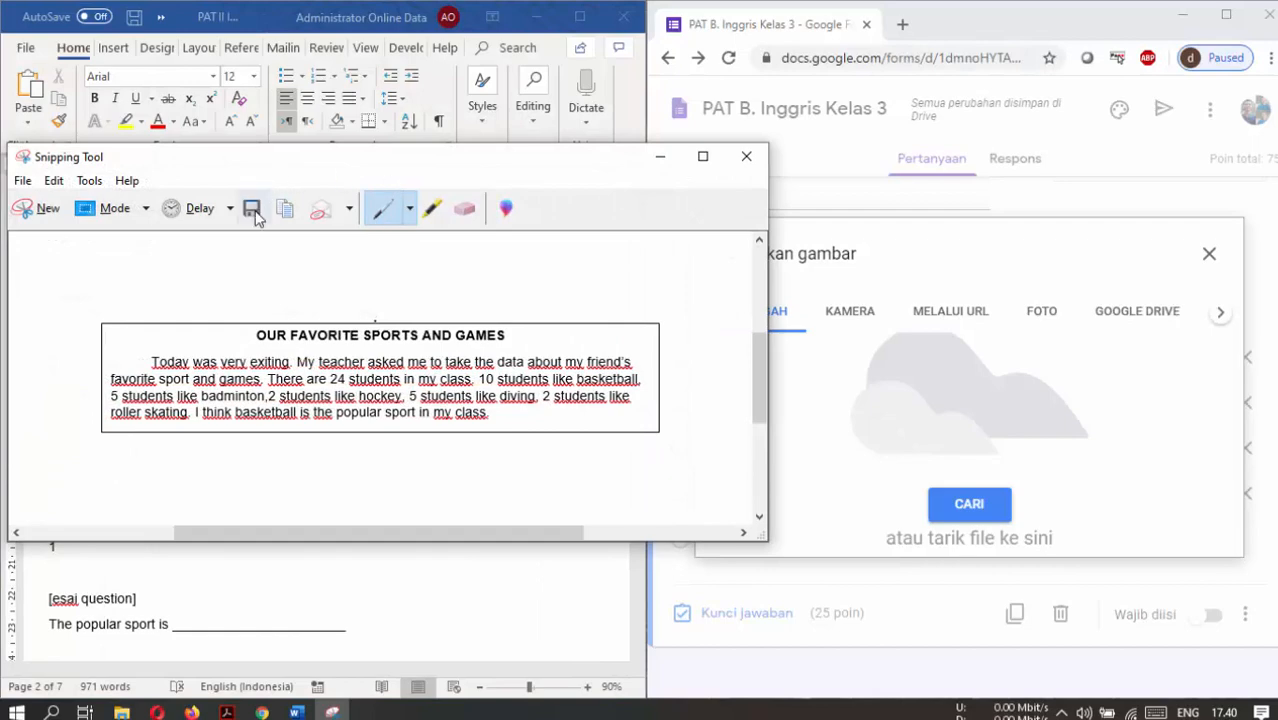
Save the snip as a PNG named "2 nomor" in the gambar folder on the Desktop.
left_click(253, 210)
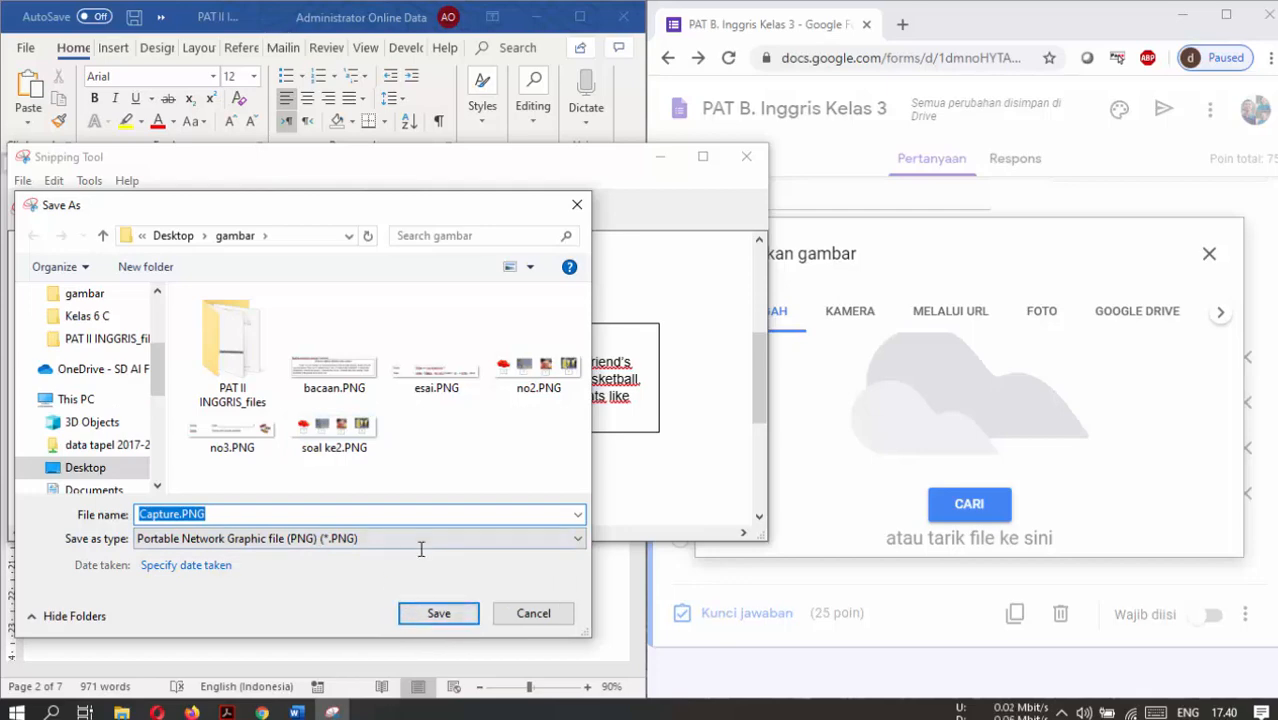
type("2 wacana")
key("Return")
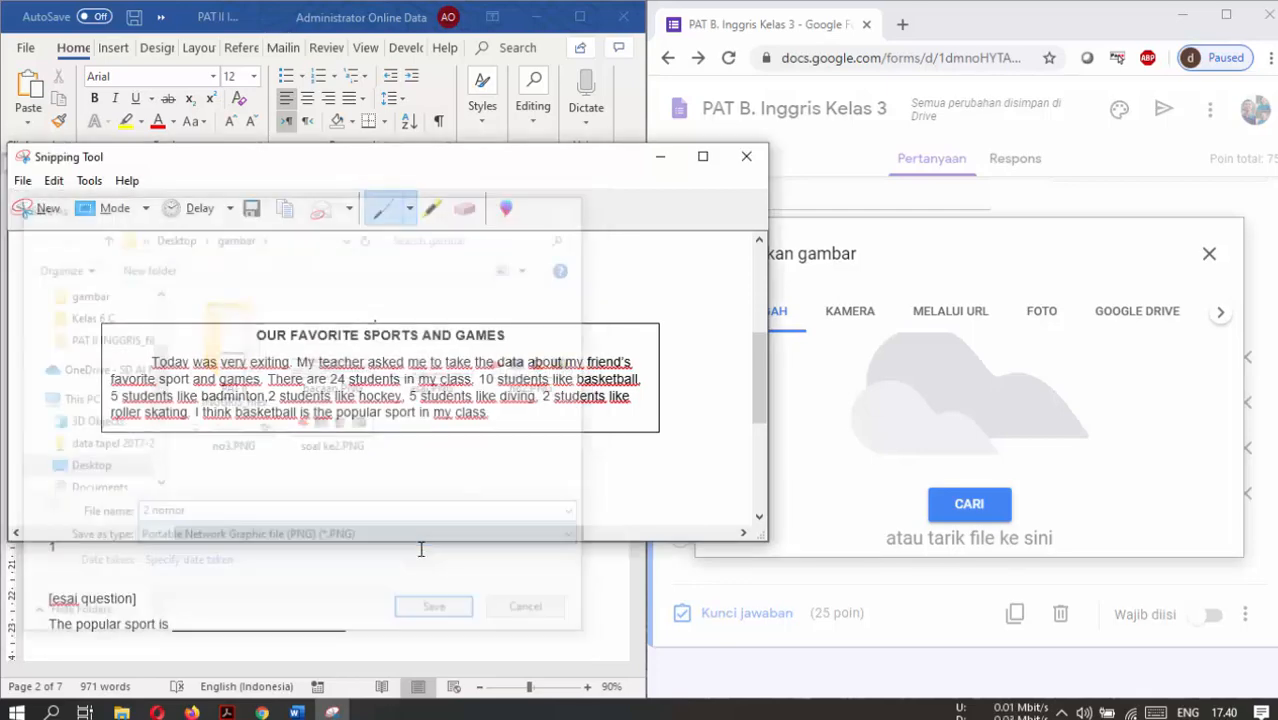
Upload "2 nomor.PNG" to the form as a standalone image and close Snipping Tool.
left_click(893, 357)
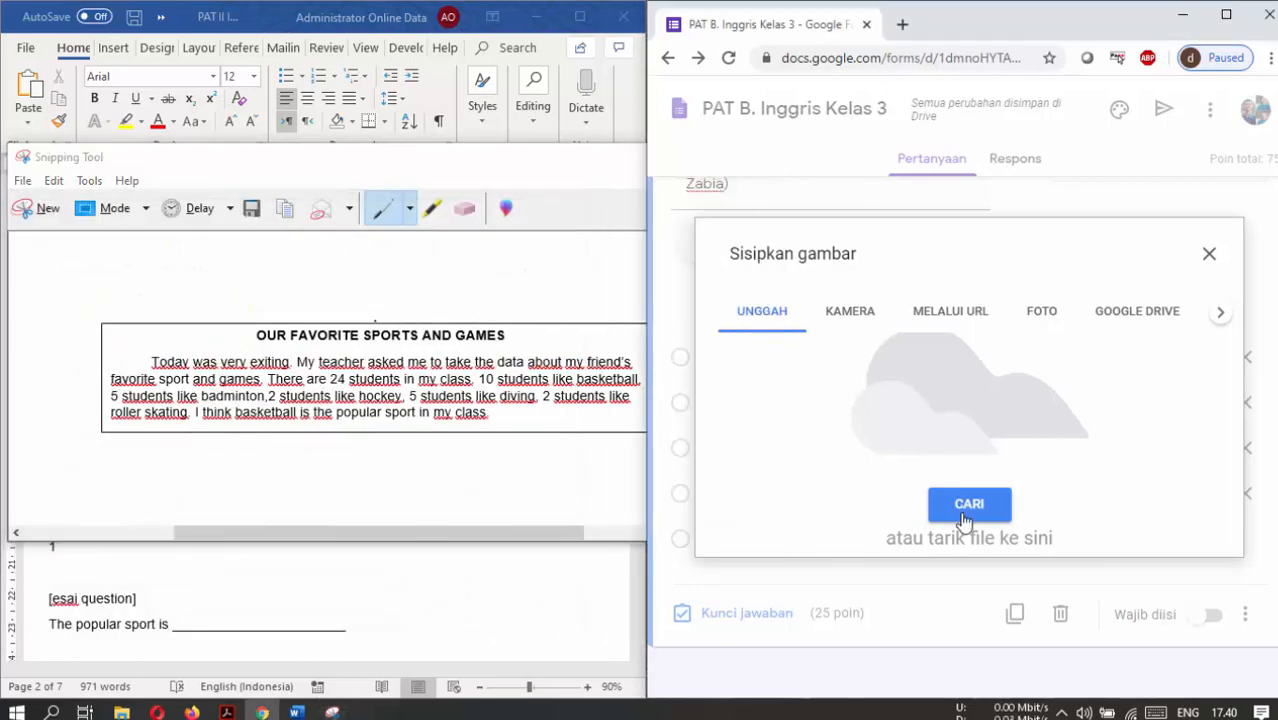
left_click(963, 505)
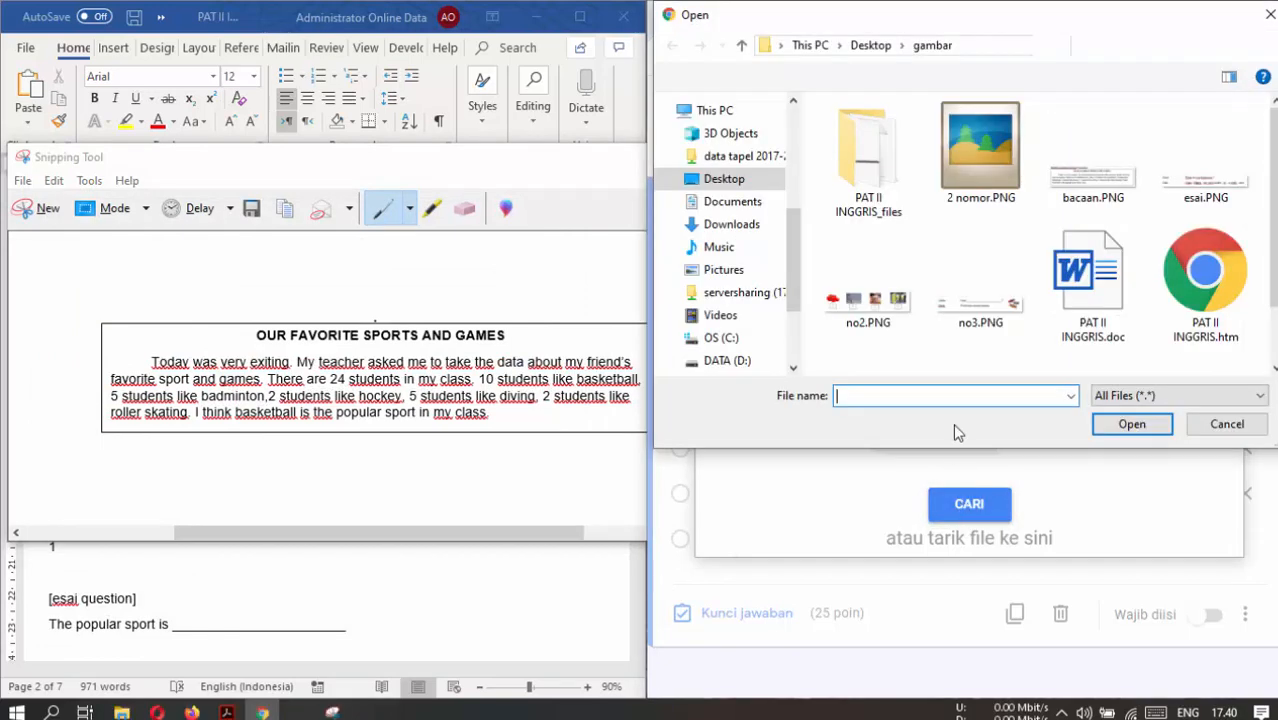
left_click(1006, 188)
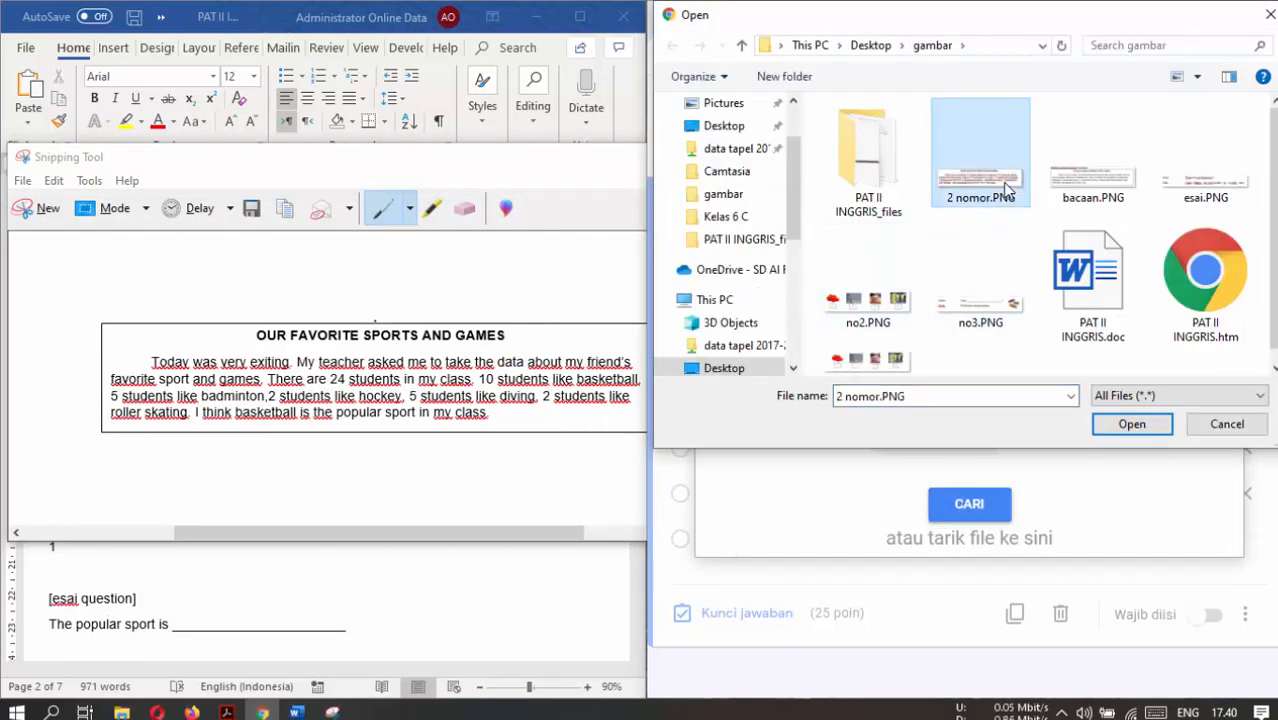
left_click(1132, 423)
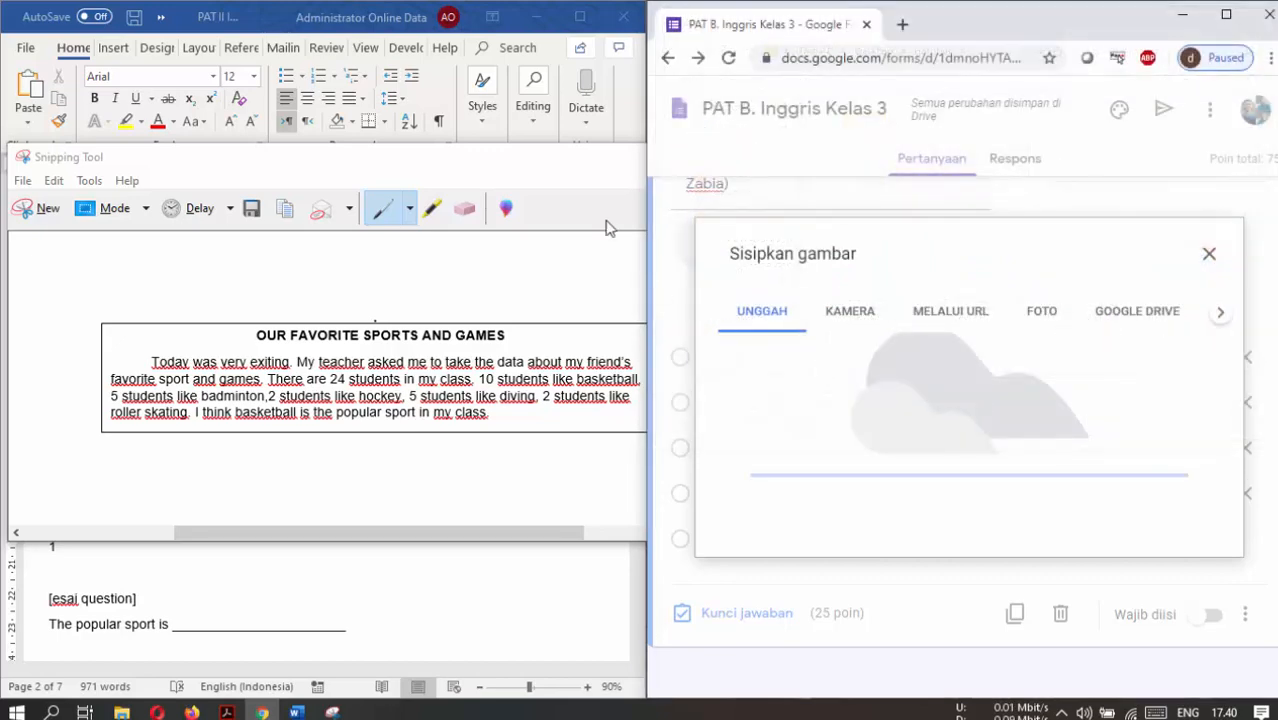
left_click(605, 225)
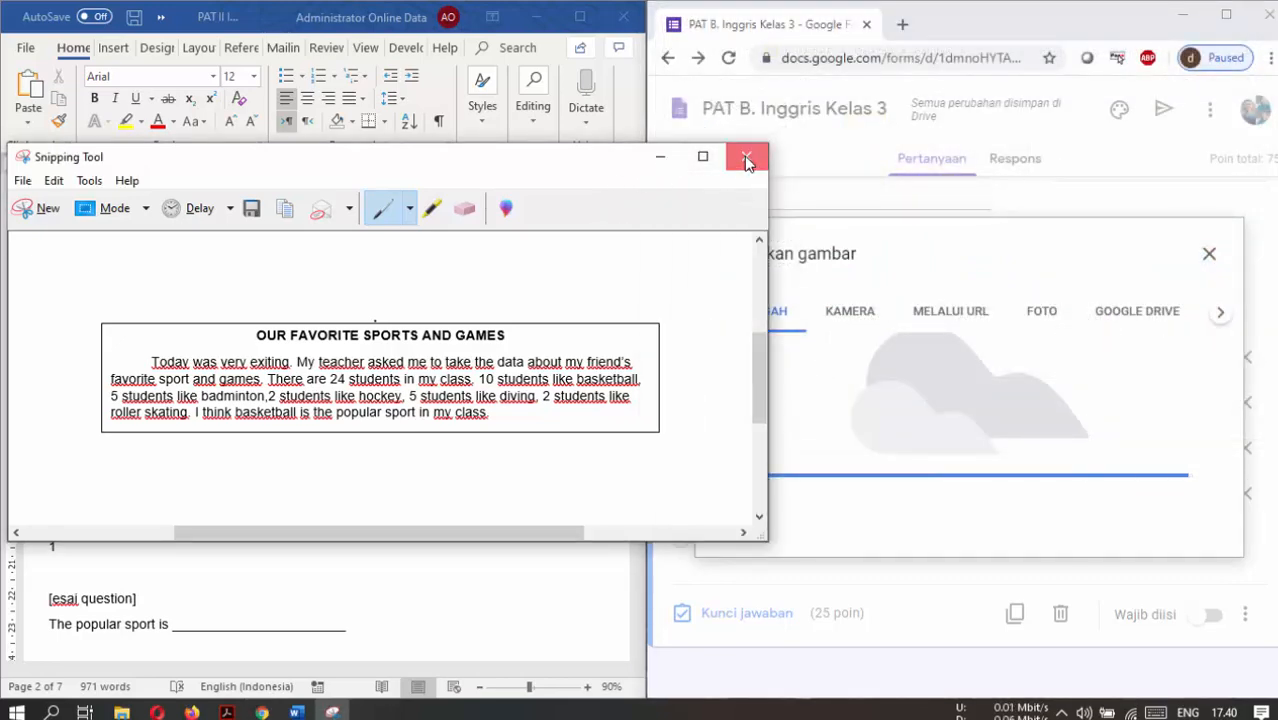
left_click(746, 157)
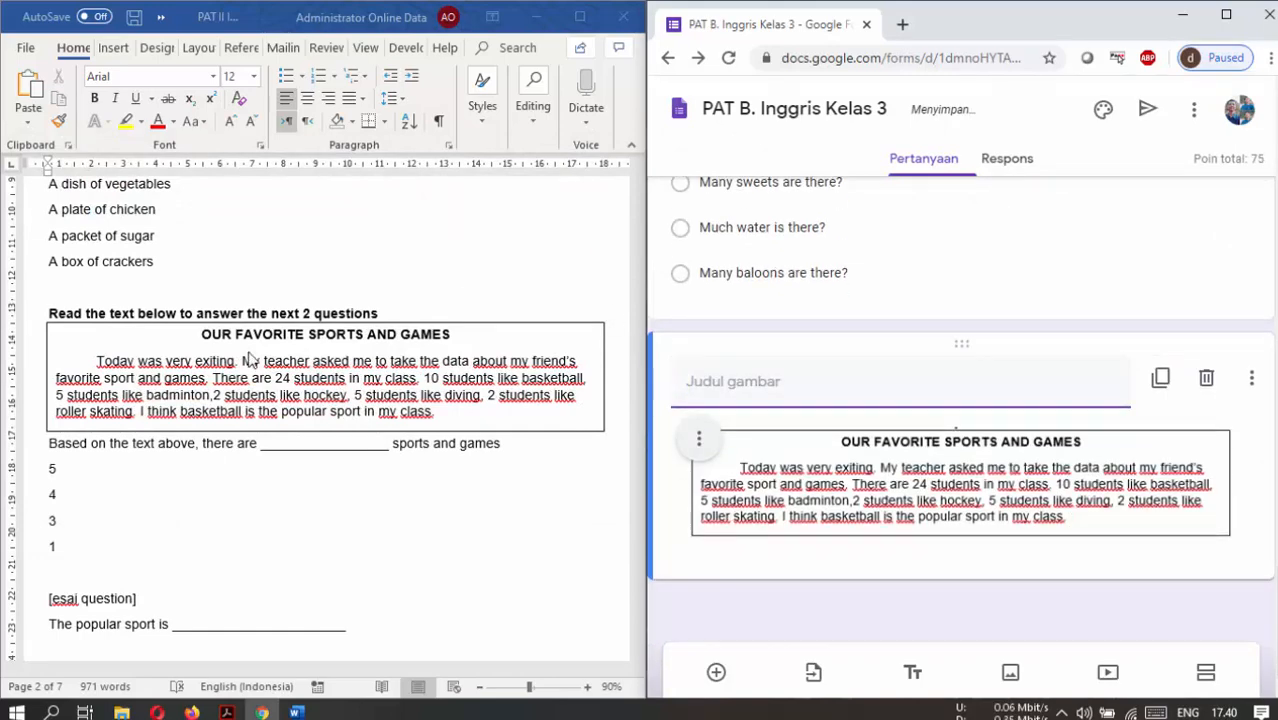
Select the instruction line "Read the text below to answer the next 2 questions" above the passage in Word.
left_click(128, 314)
triple_click(116, 314)
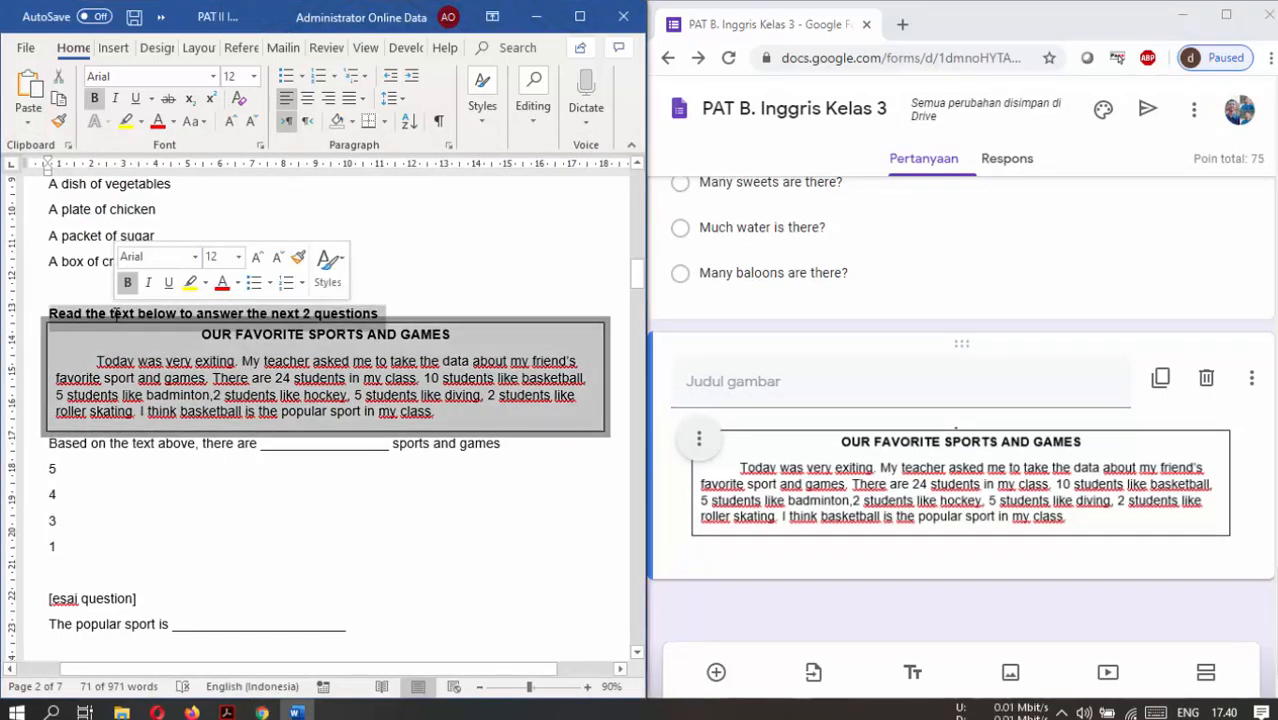
Copy the reading instruction from the Word document and title the passage image "Read the text below to answer the next 2 questions".
left_click(135, 314)
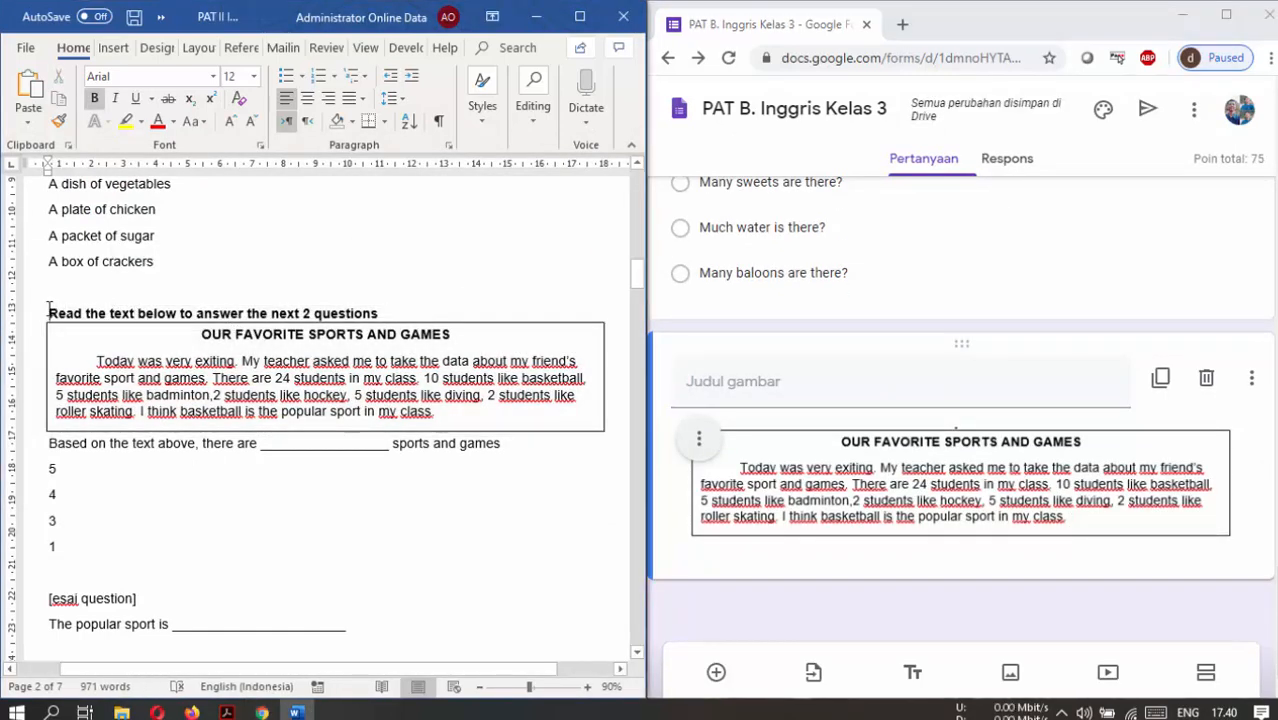
triple_click(48, 310)
key("ctrl+c")
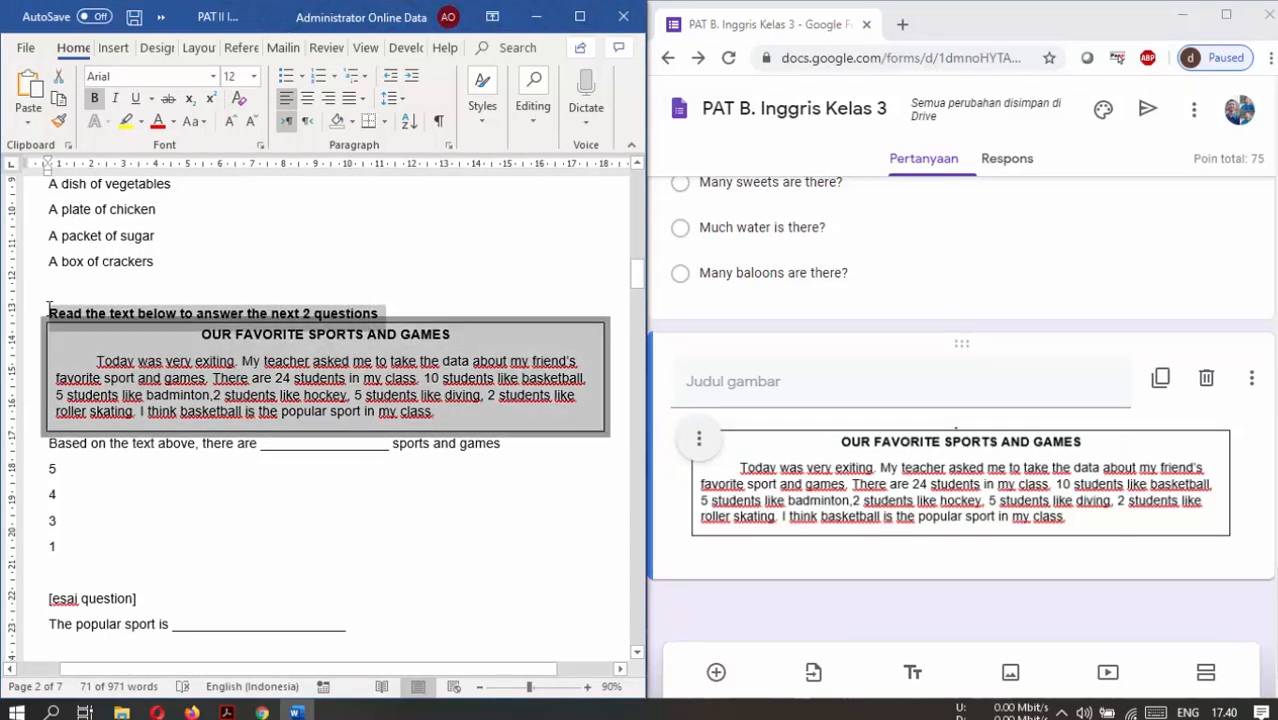
left_click(716, 378)
key("ctrl+v")
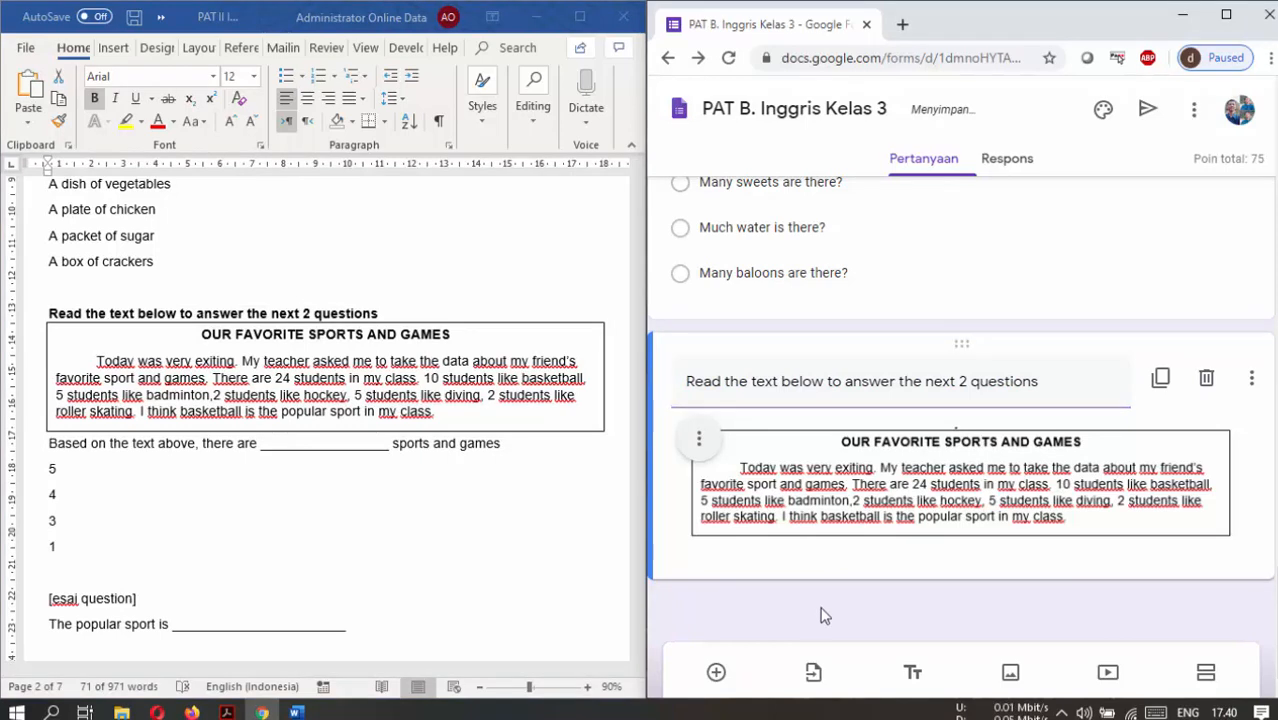
Add a question below the passage image with the text "Based on the text above, there are _________________ sports and games".
left_click(716, 670)
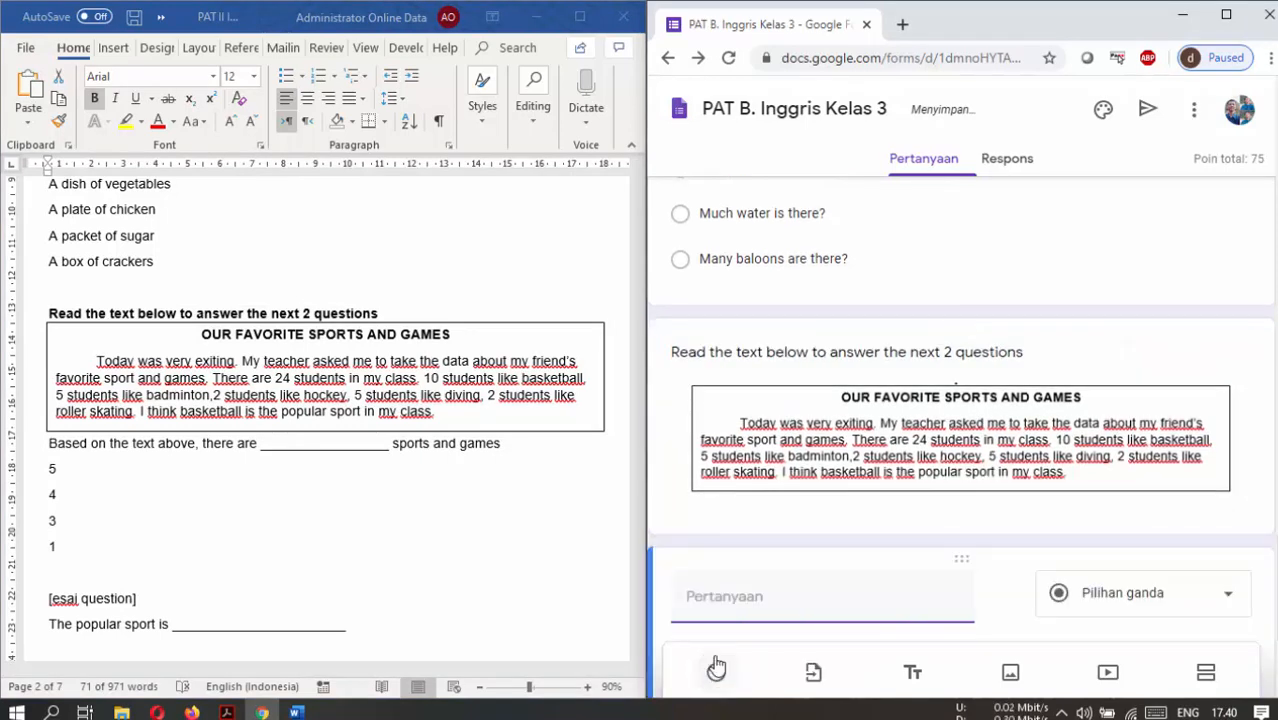
scroll(790, 542, "down", 1)
left_click(77, 447)
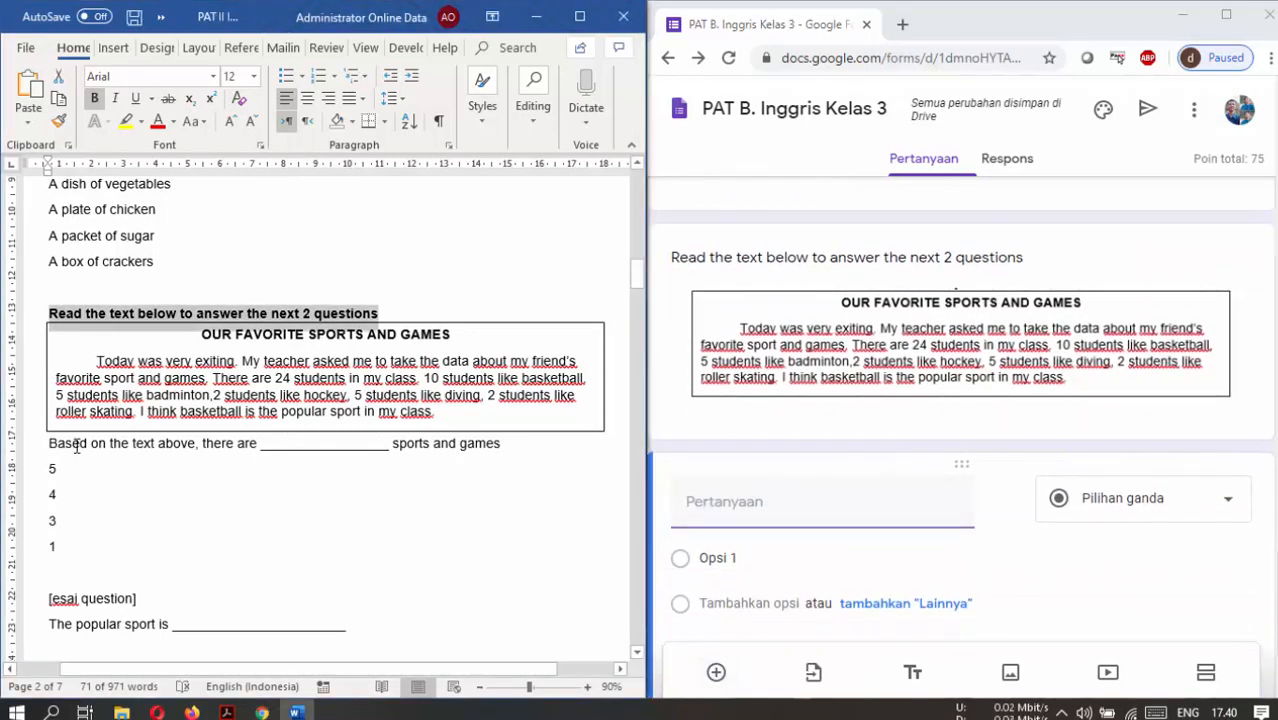
left_click(74, 444)
double_click(66, 443)
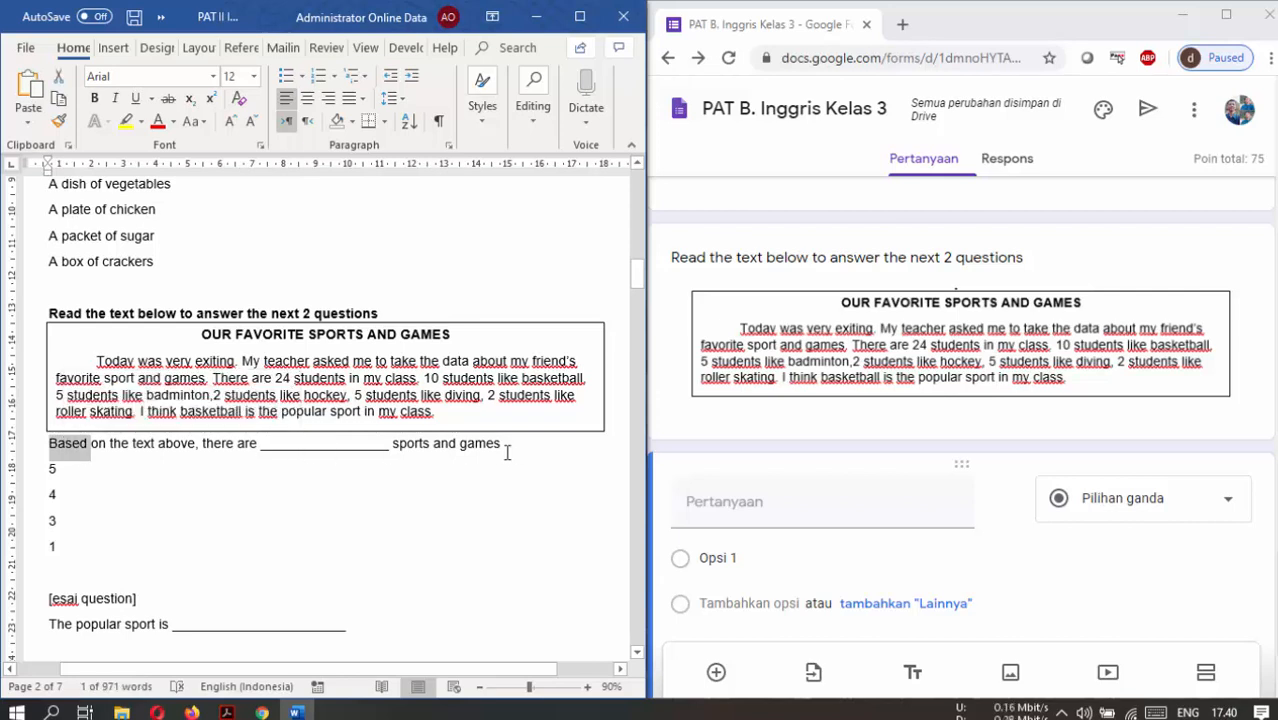
left_click(507, 453, "shift")
left_click(815, 515)
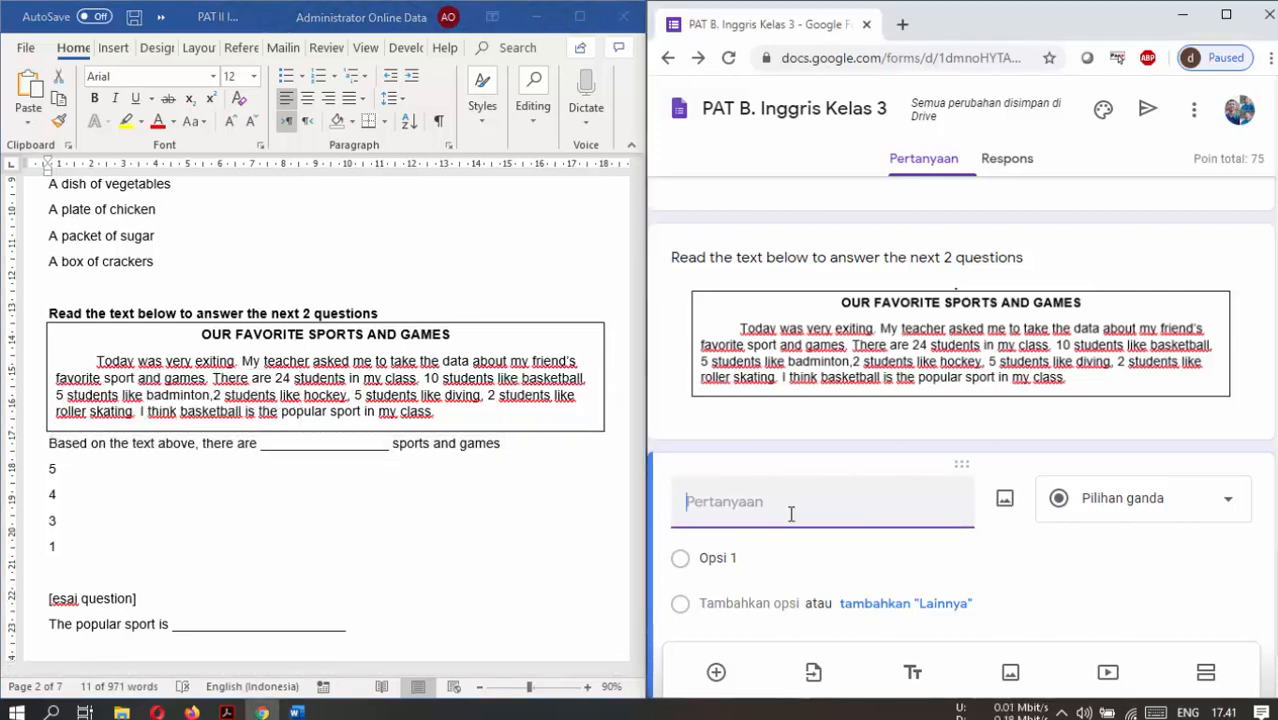
type("Based on the text above, there are _________________ sports and games")
Copy the answer choices 5, 4, 3 and 1 from the document into the sports and games question as its options.
left_click(87, 480)
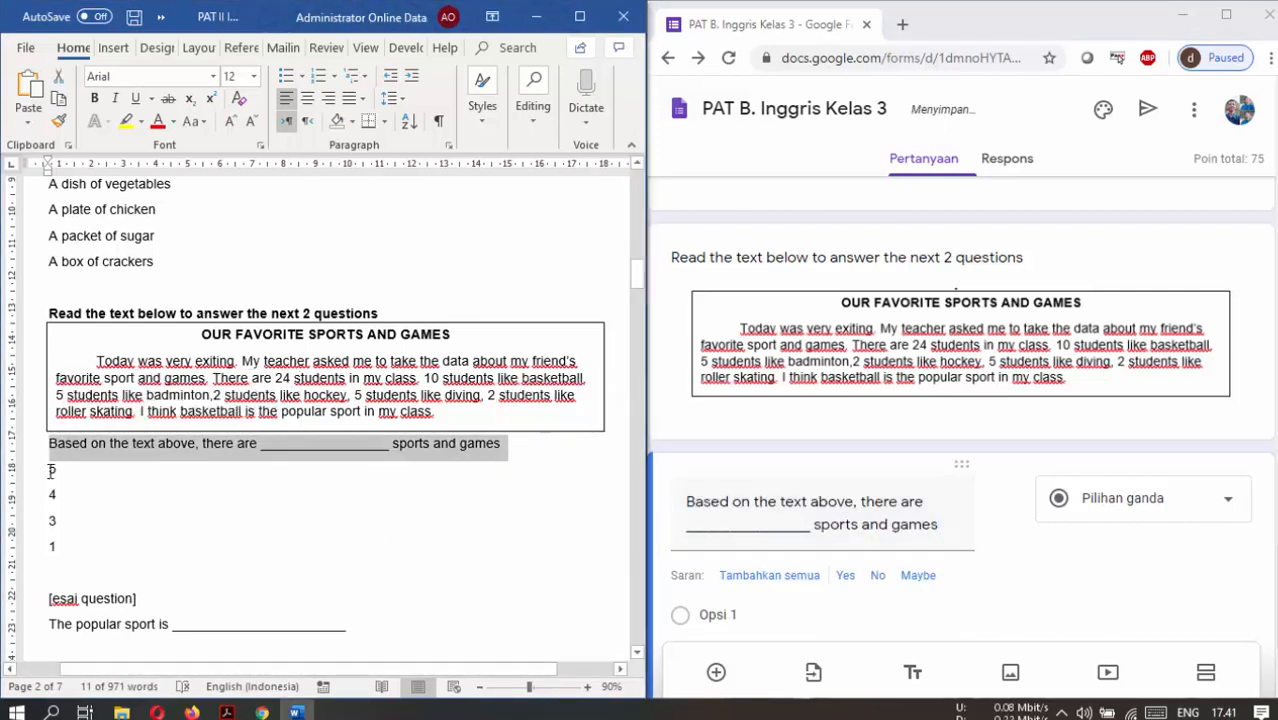
left_click_drag(50, 470, 55, 548)
key("ctrl+c")
left_click(741, 614)
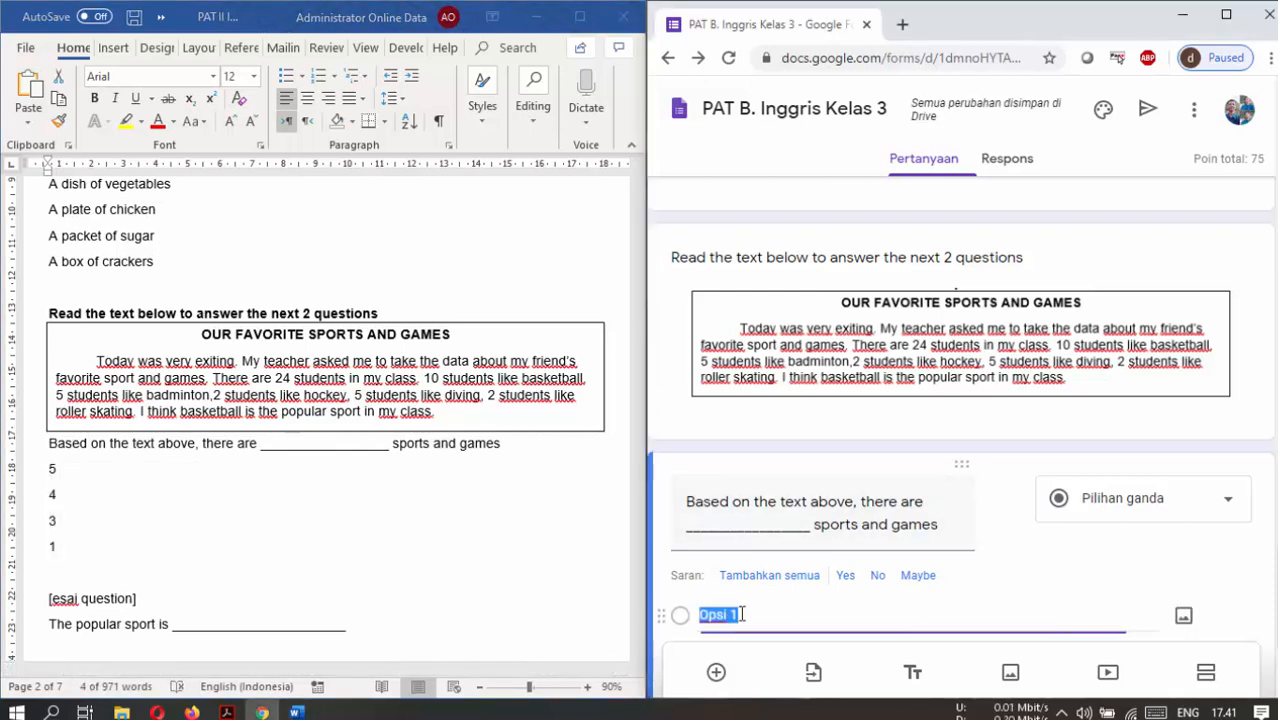
key("ctrl+v")
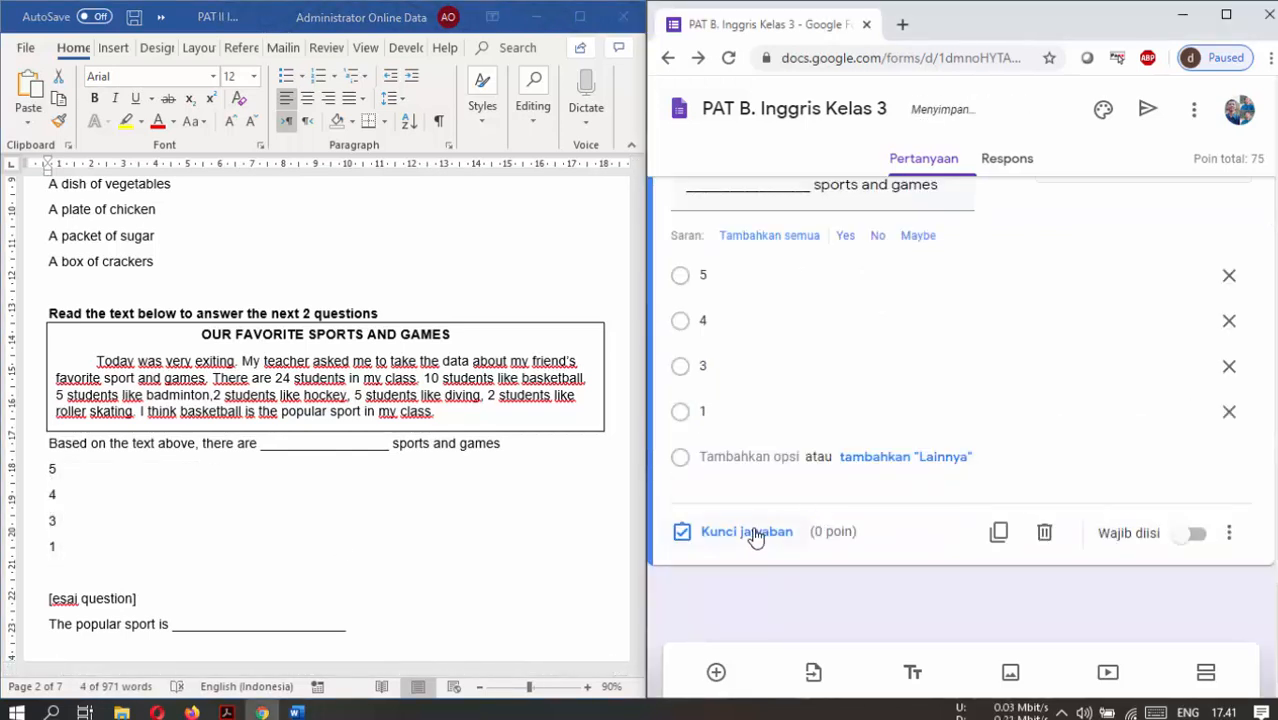
Set 4 as the correct answer of the sports and games question and give it 25 points.
left_click(753, 532)
left_click(713, 348)
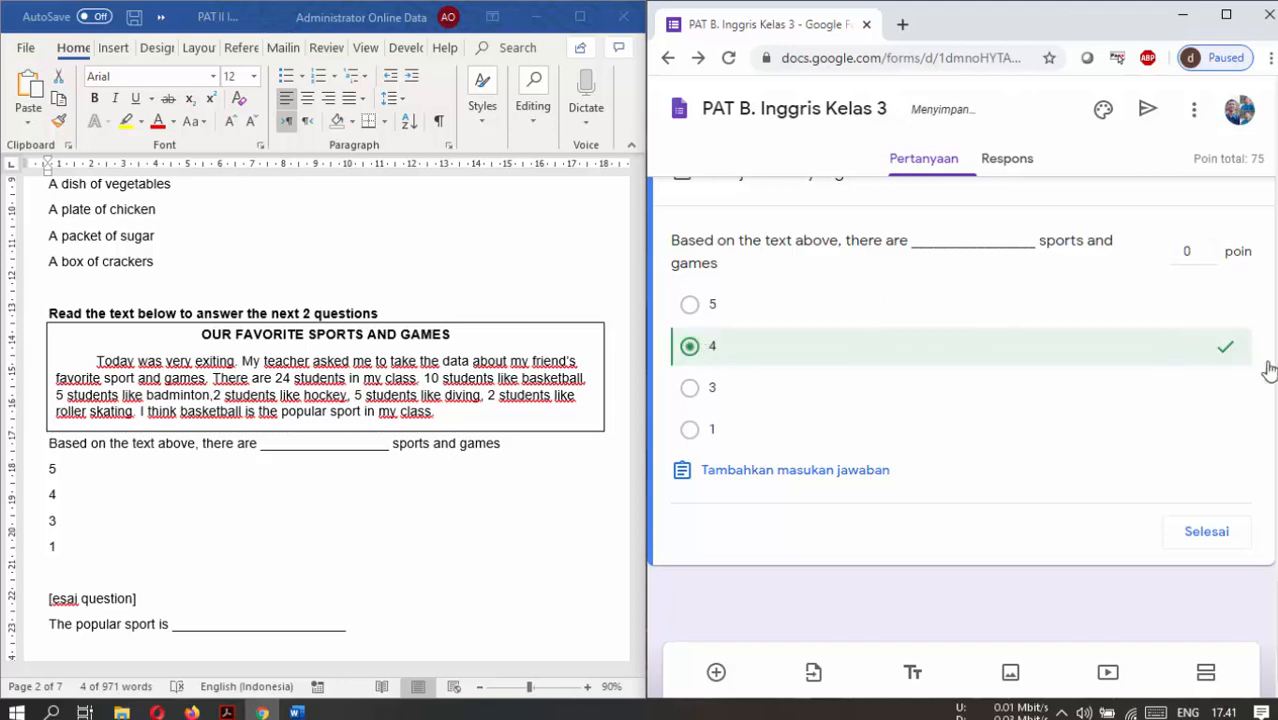
left_click(1190, 253)
type("25")
left_click(1190, 535)
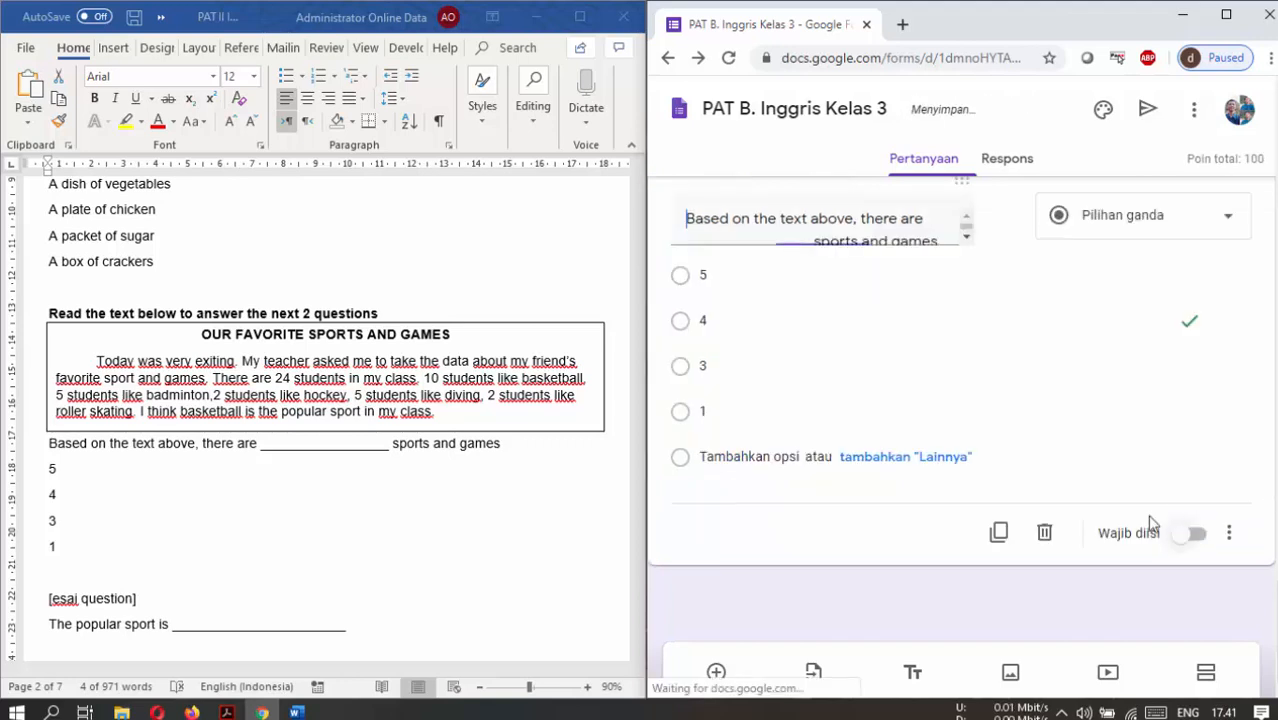
Add another question using the document's essay wording "The popular sport is", ending it with the blank "___".
left_click(415, 552)
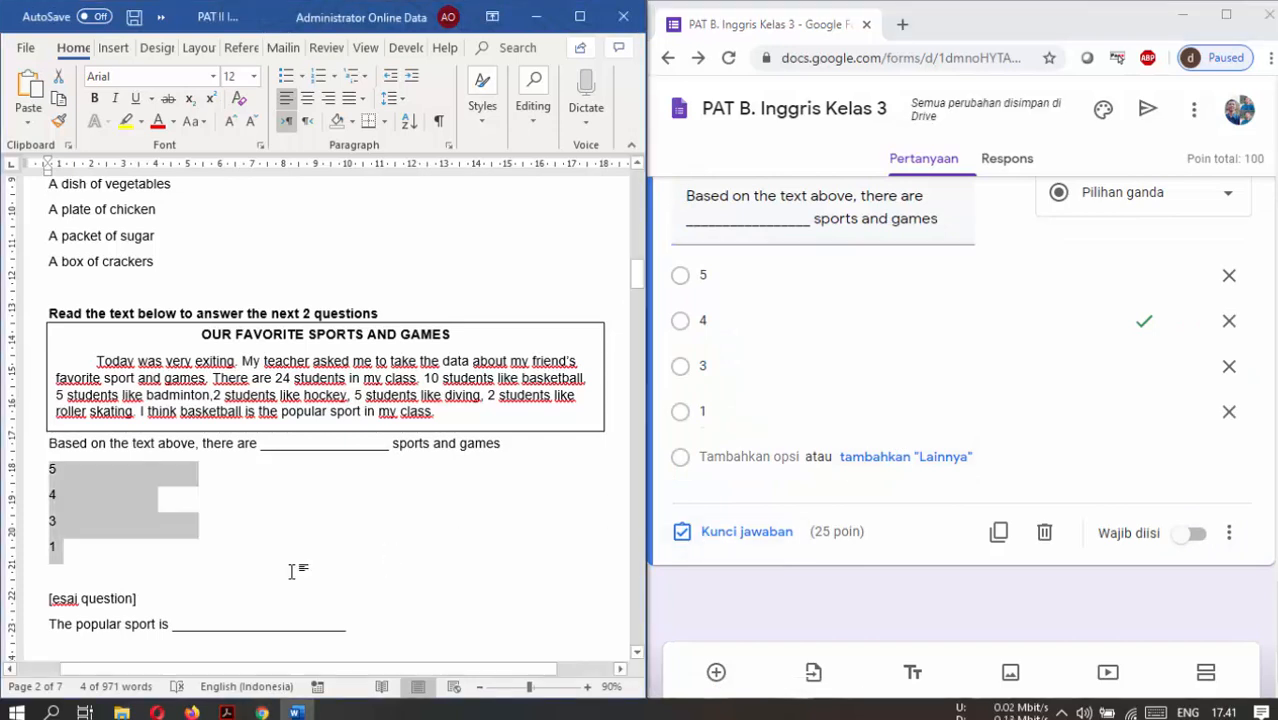
scroll(204, 569, "down", 3)
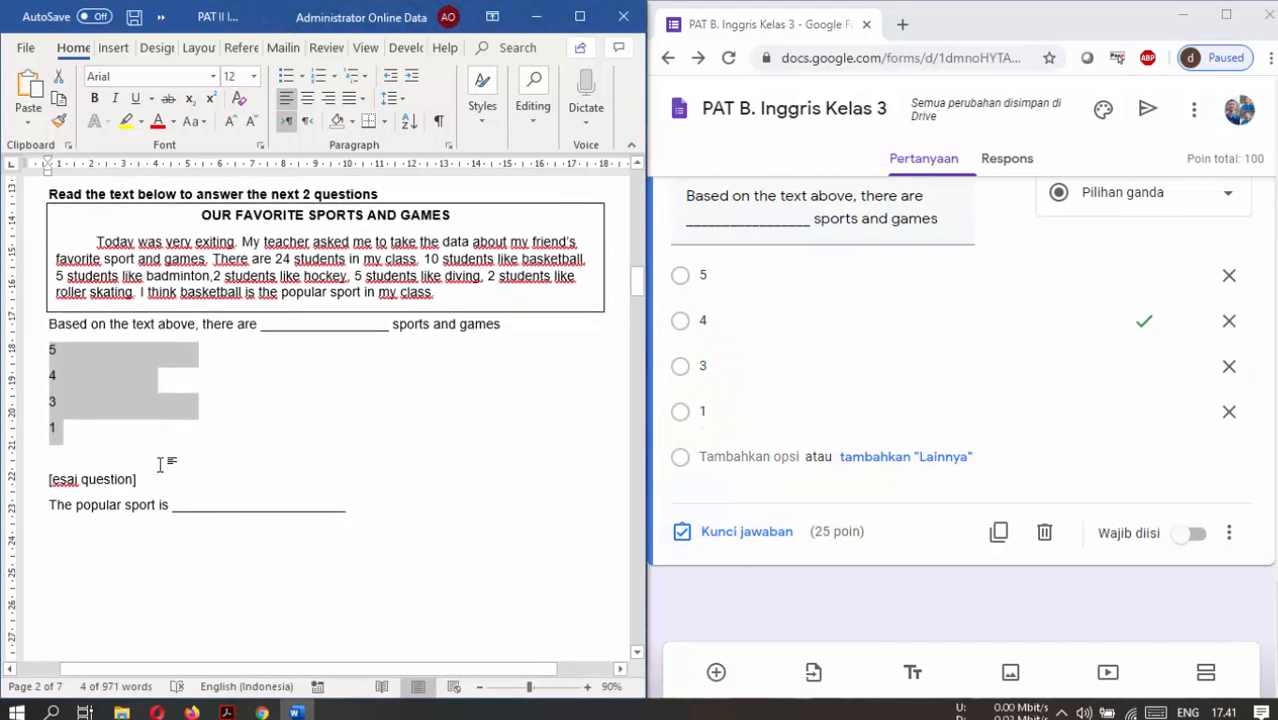
left_click(48, 479)
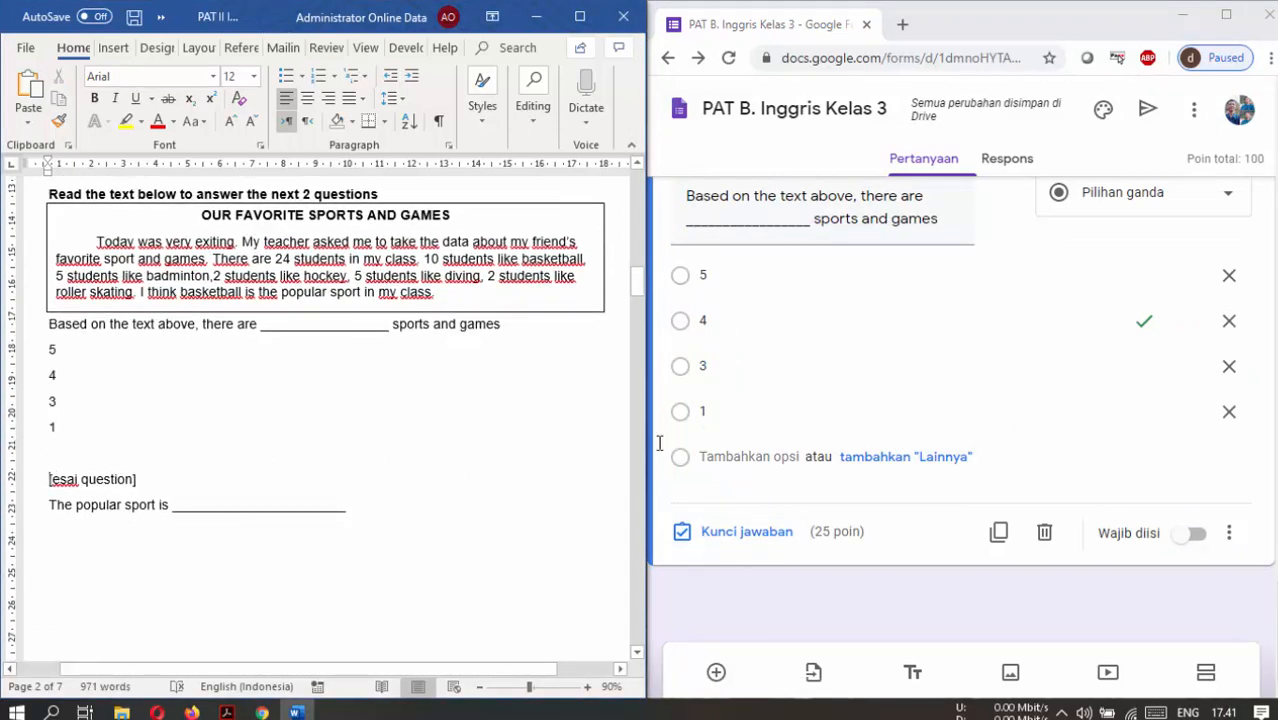
left_click(793, 605)
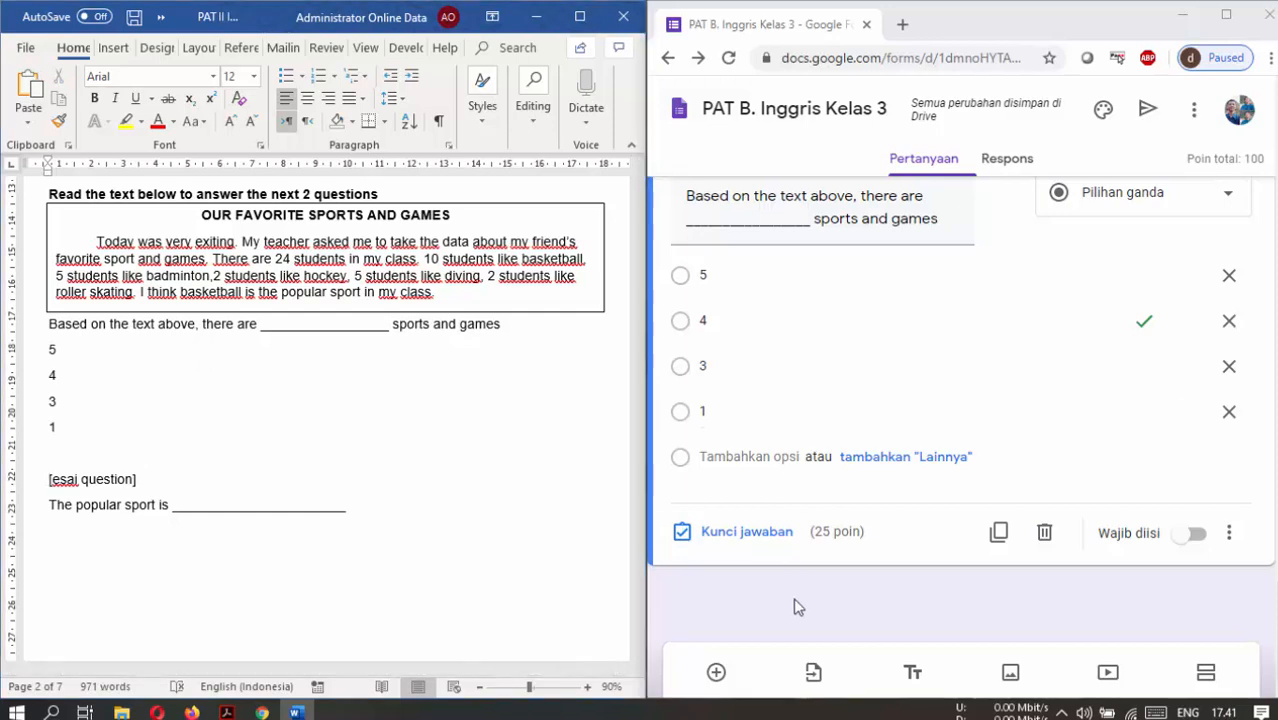
left_click(716, 673)
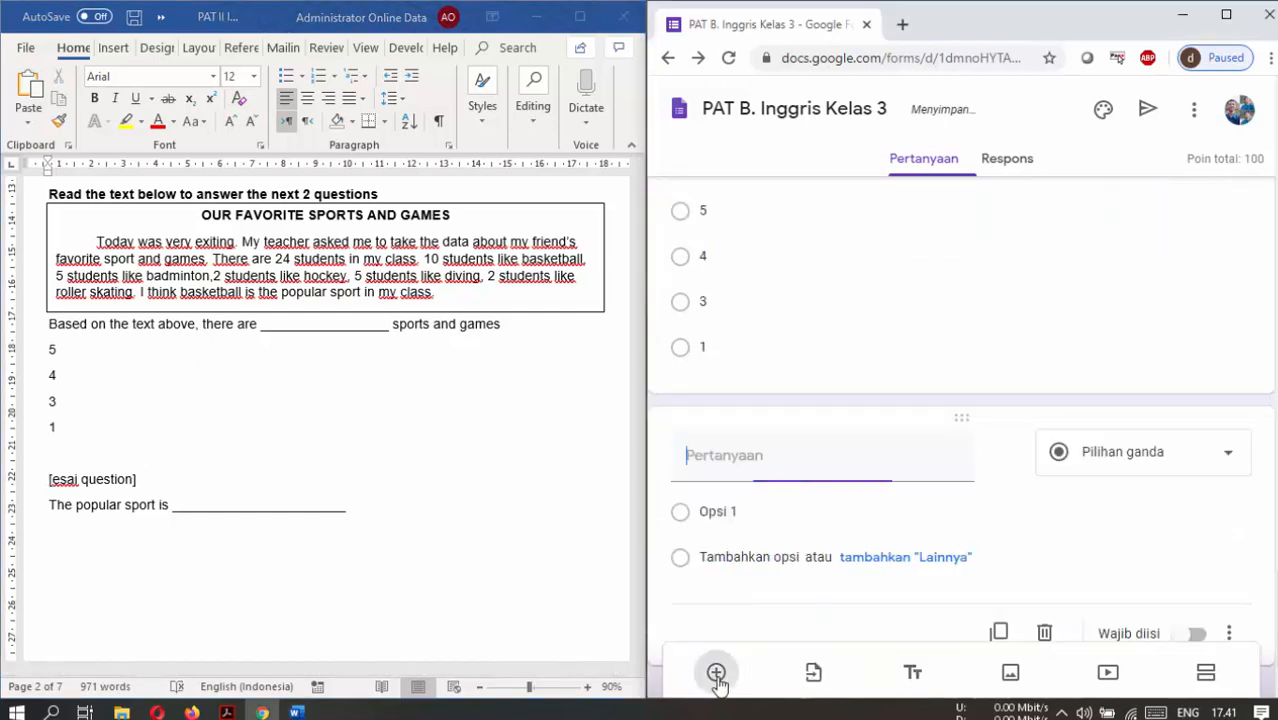
left_click(55, 510)
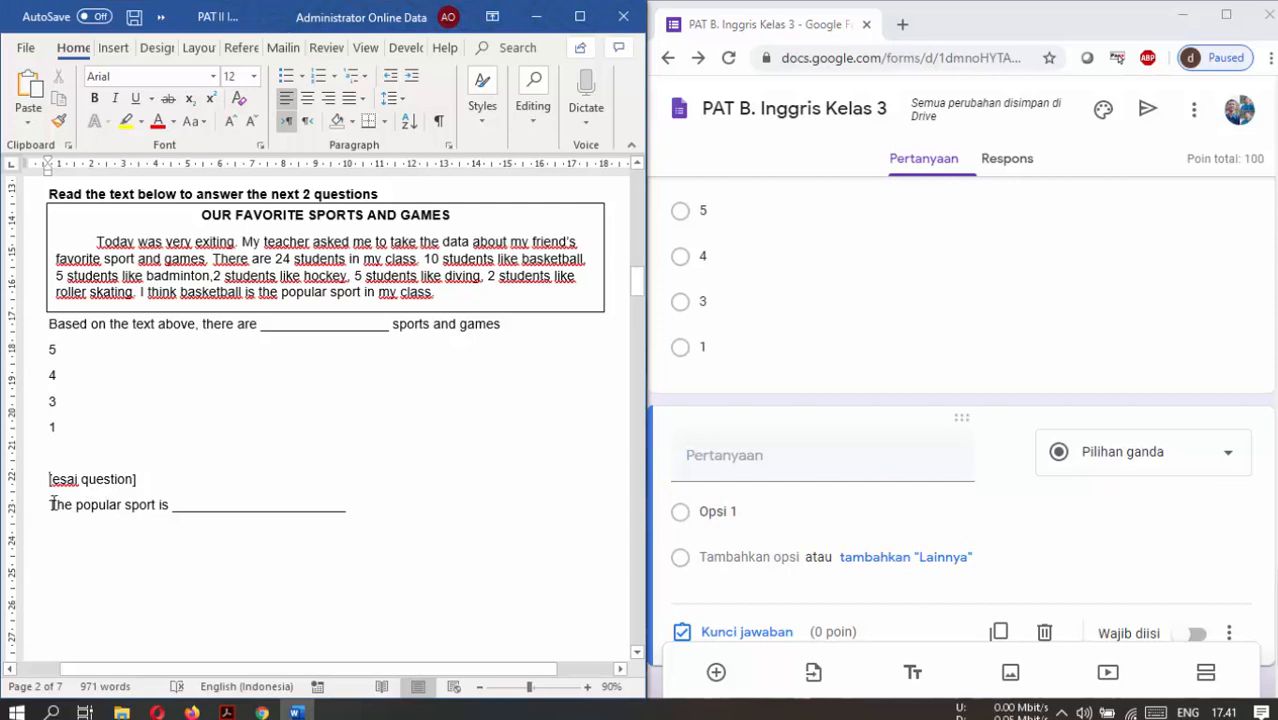
left_click_drag(55, 505, 170, 505)
key("ctrl+c")
scroll(632, 455, "down", 5)
left_click(707, 455)
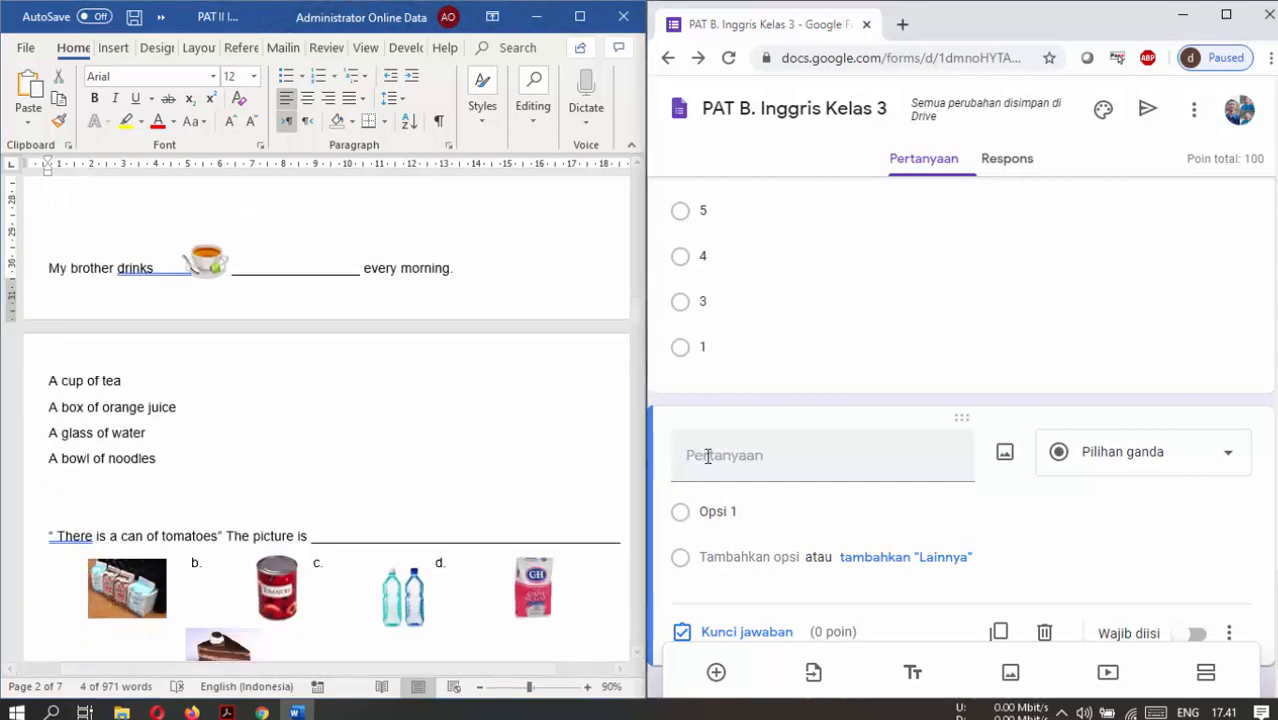
key("ctrl+v")
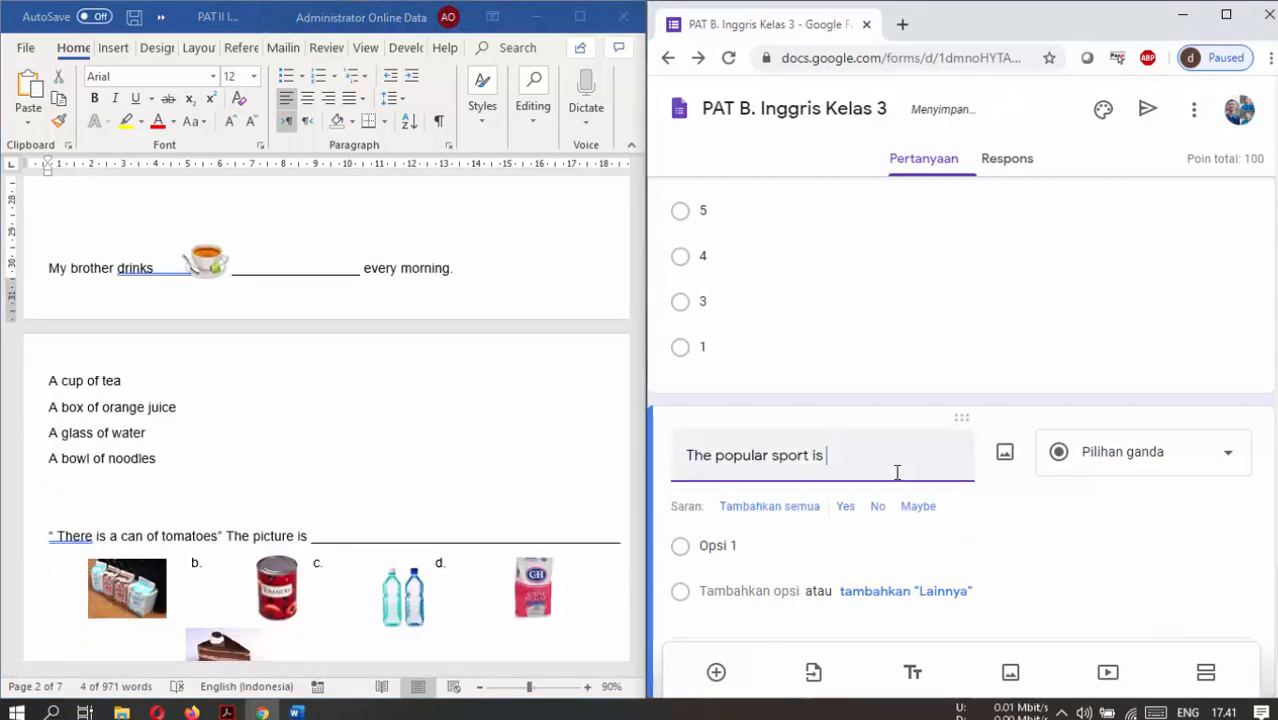
type("___")
Change the popular sport question's type to short answer (Jawaban singkat).
left_click(345, 248)
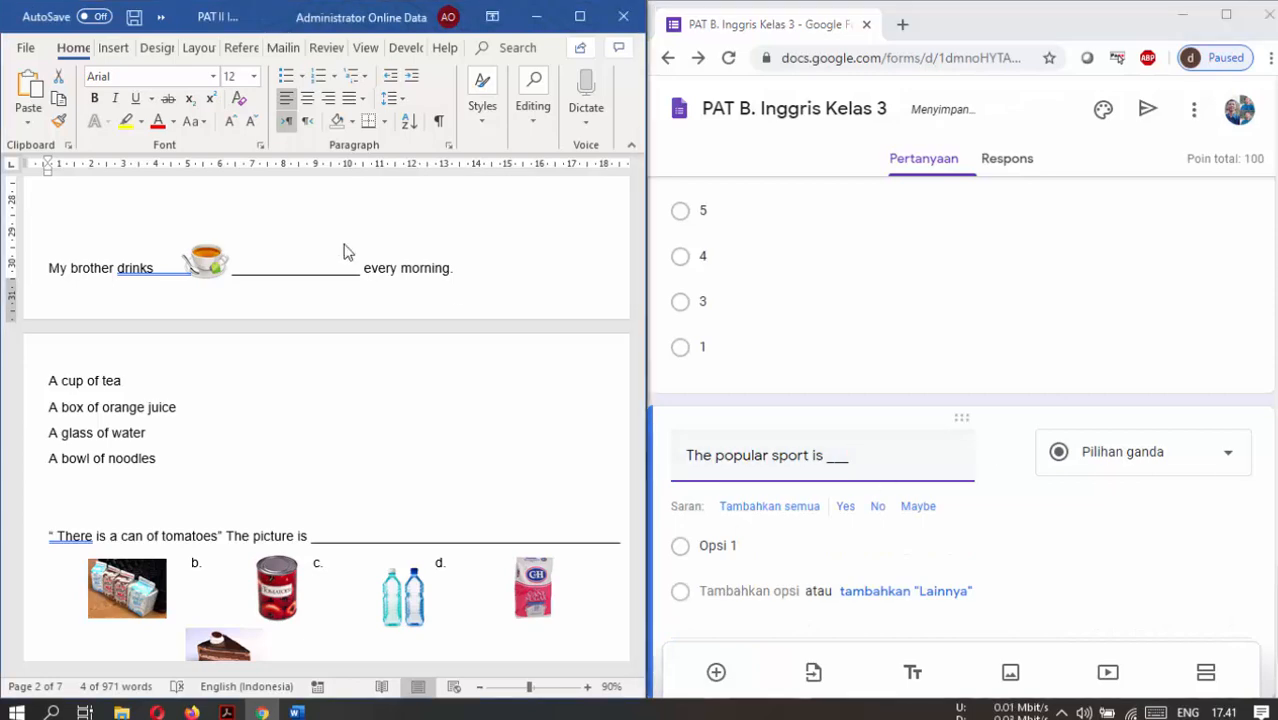
scroll(345, 248, "up", 3)
scroll(522, 385, "up", 7)
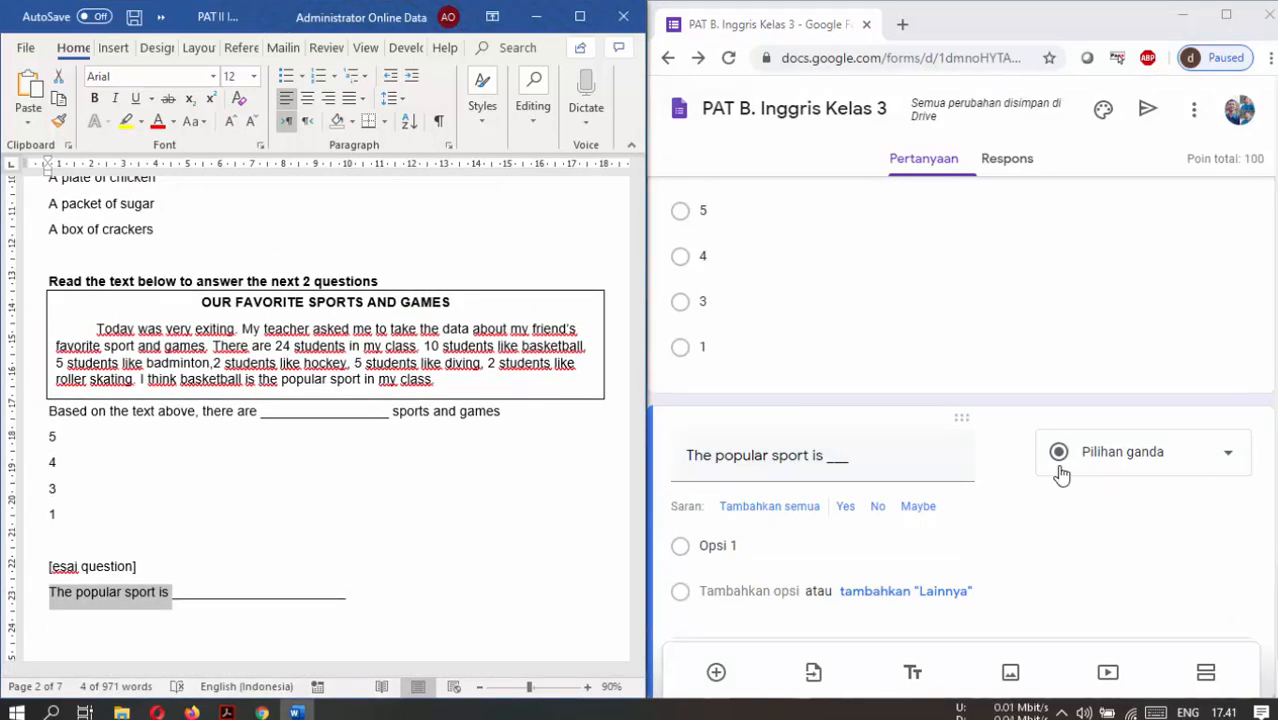
left_click(1119, 448)
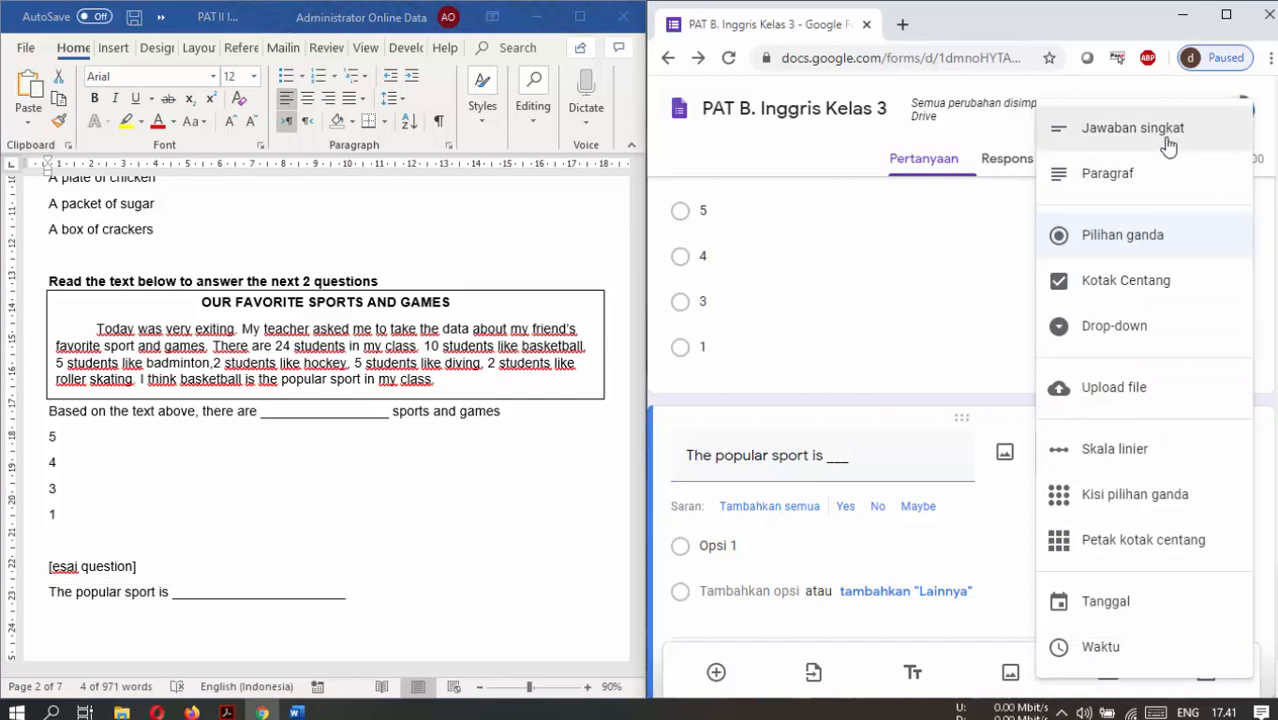
left_click(1168, 146)
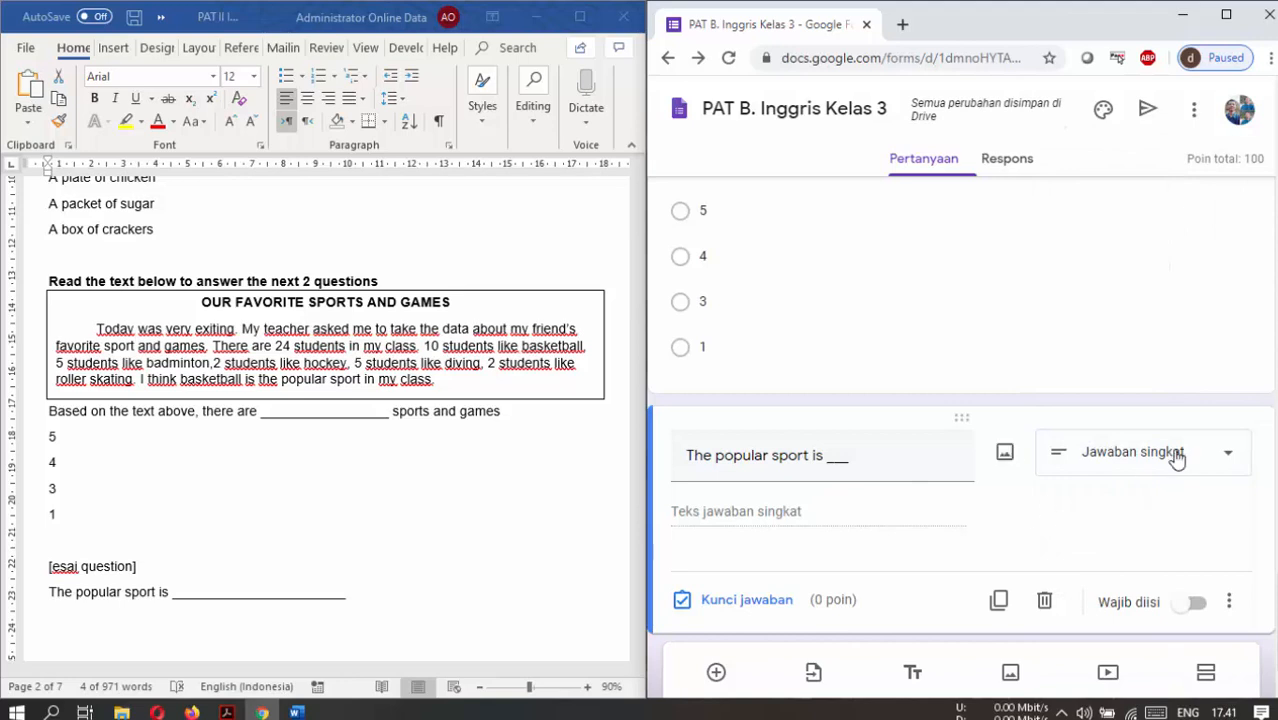
Open the answer key of the popular sport question and add "Basketball" as a correct answer.
left_click(730, 602)
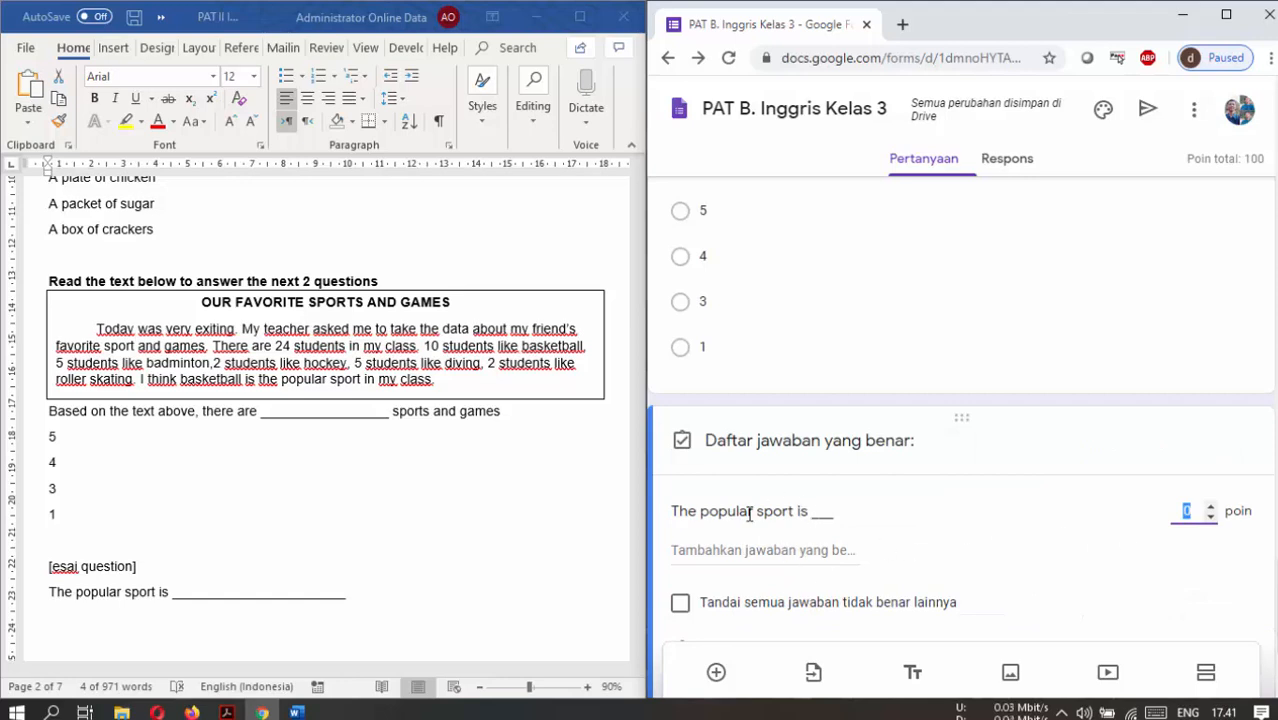
scroll(735, 548, "down", 2)
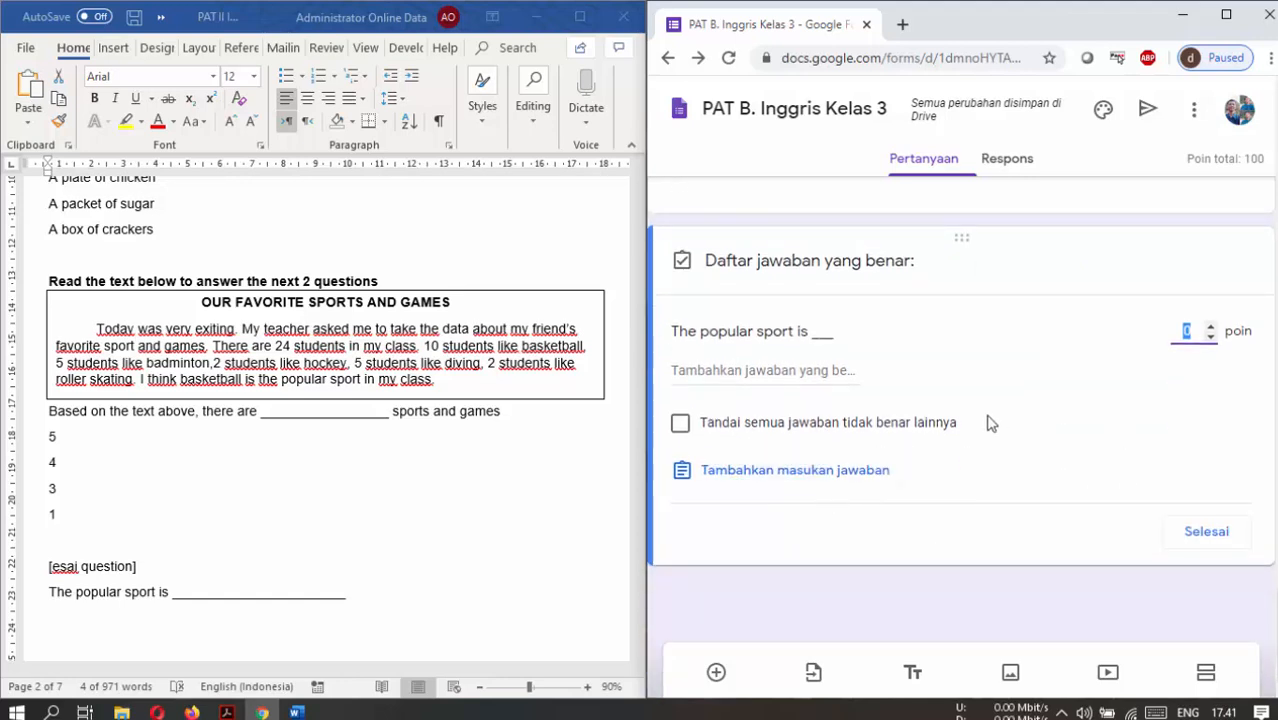
left_click(757, 372)
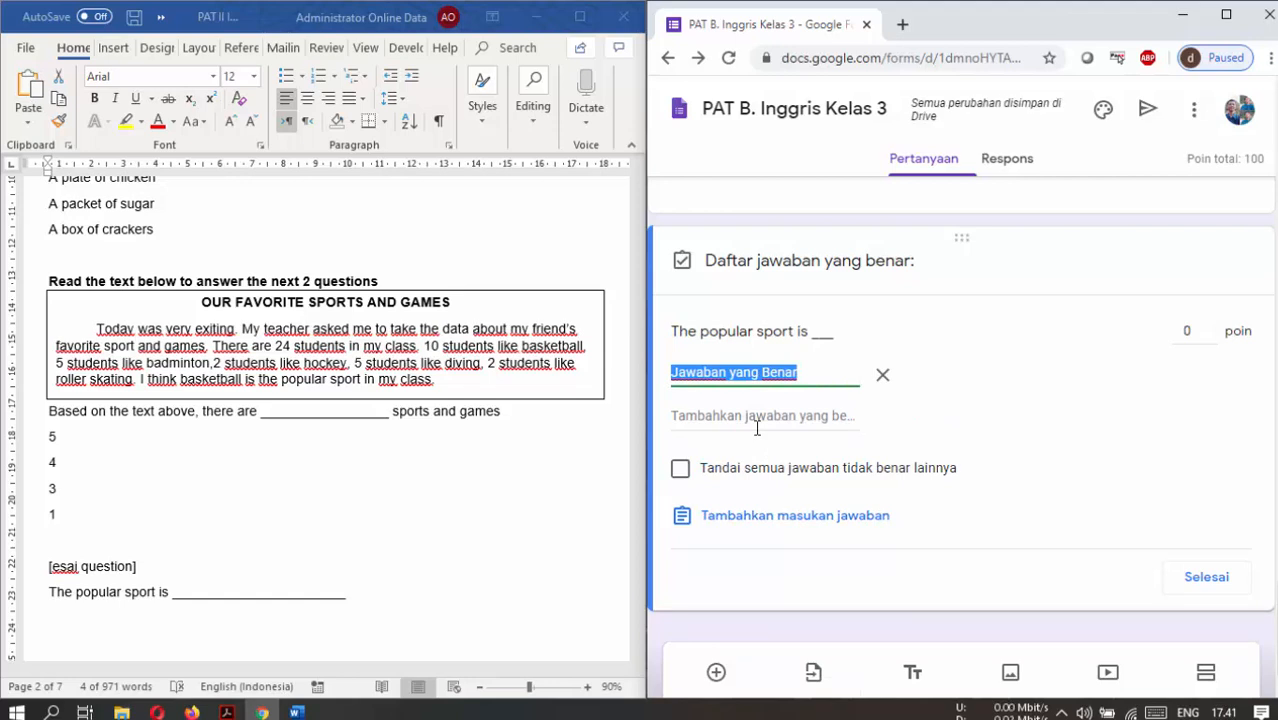
type("Basketball")
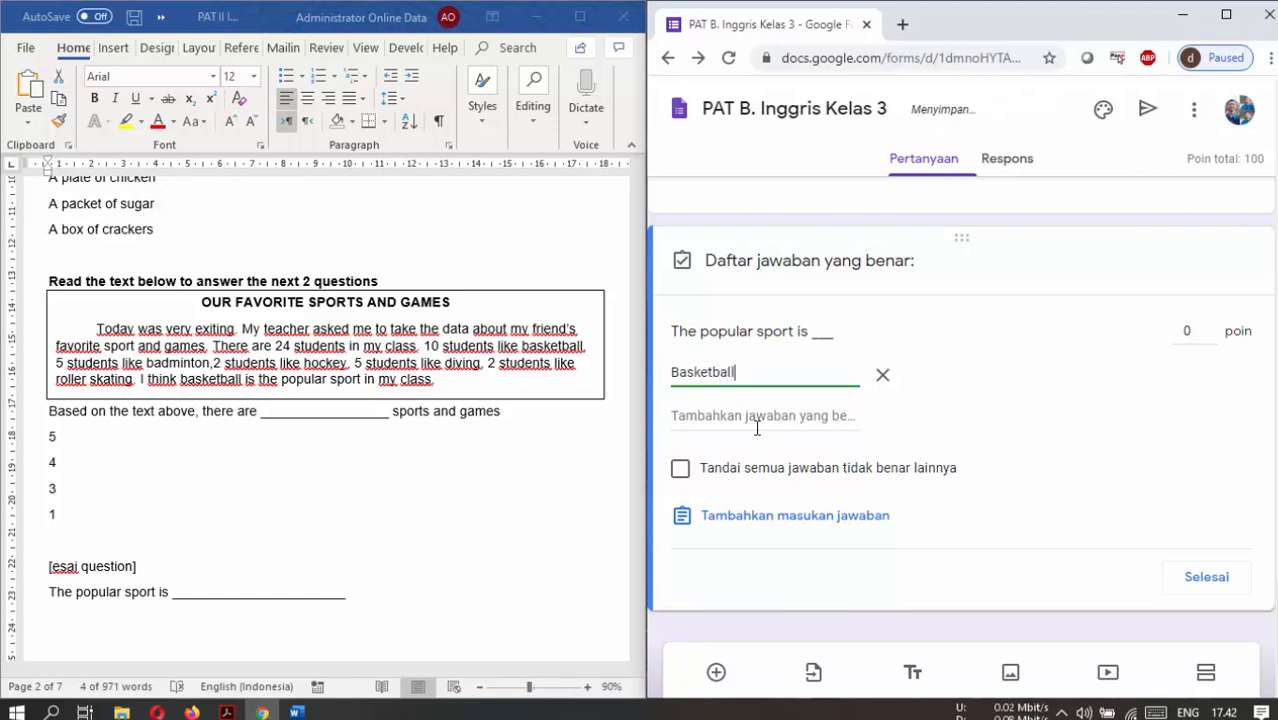
Add the spellings "BASKETBALL" and "basketball" as further correct answers to the popular sport question.
left_click(755, 415)
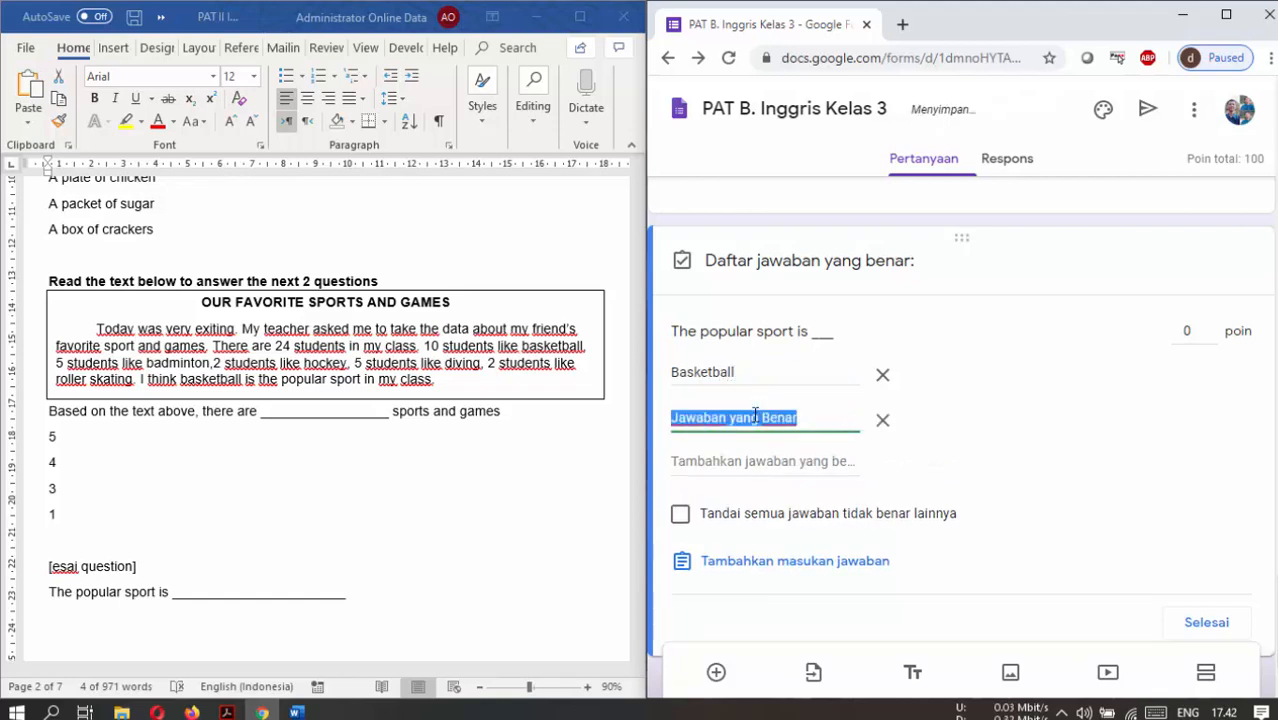
type("BASKETBALL")
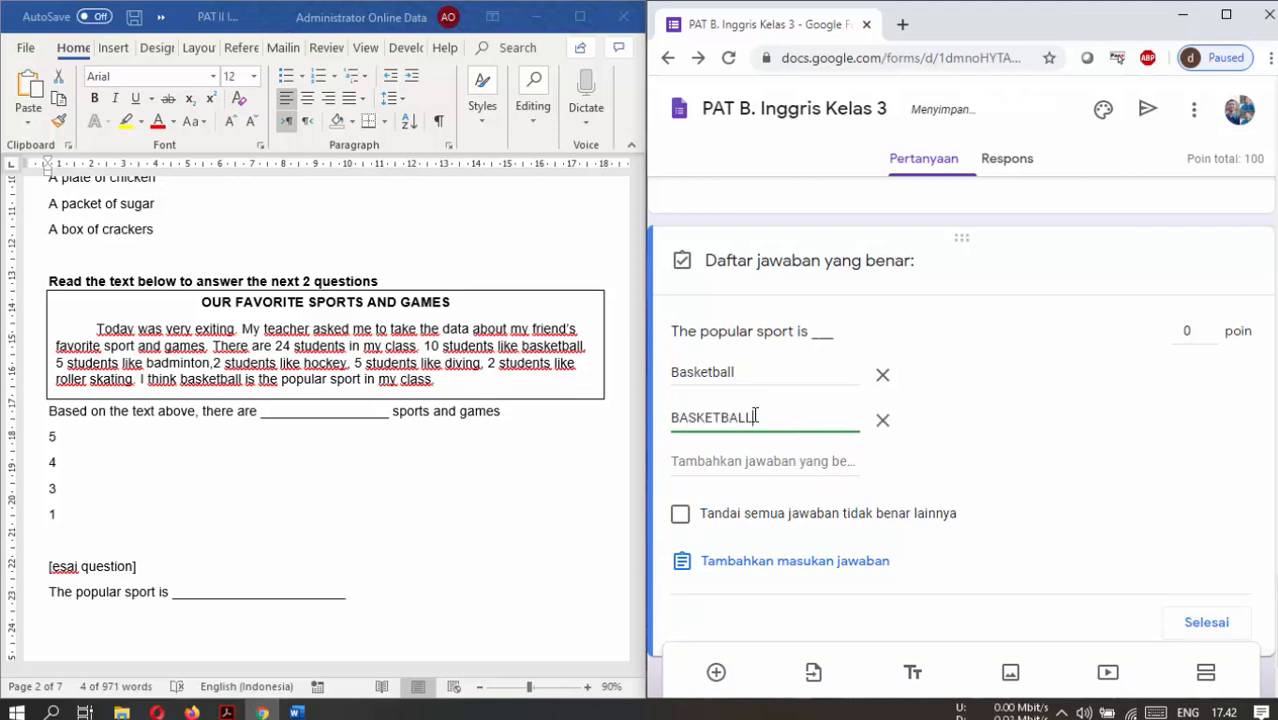
left_click(739, 455)
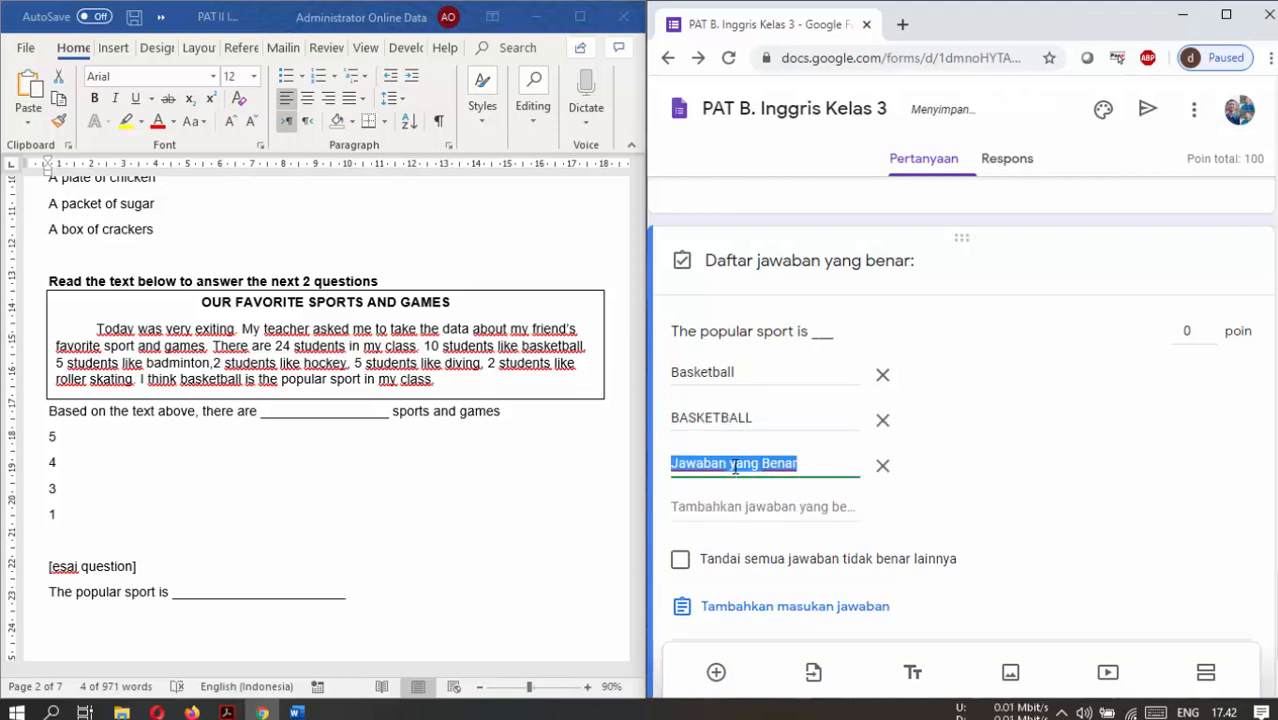
type("basketball")
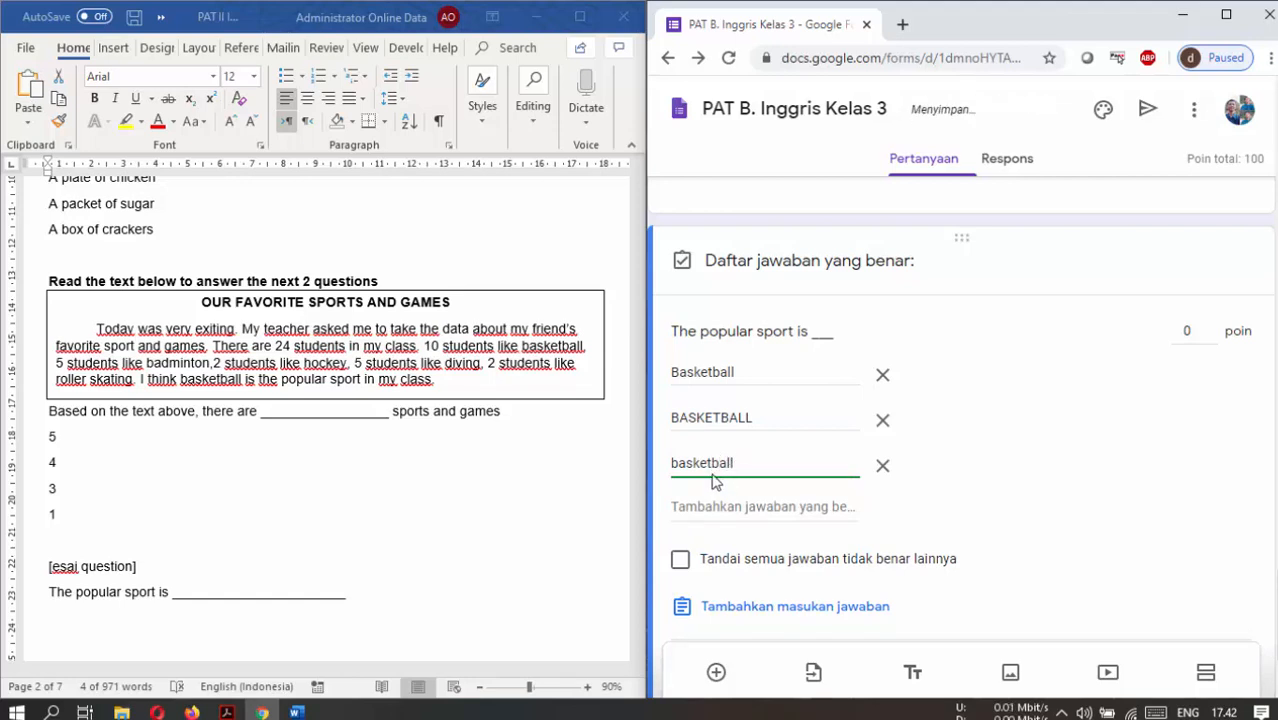
Remove the all-lowercase and all-uppercase basketball spellings from the popular sport question's correct answers.
double_click(681, 375)
left_click(681, 375)
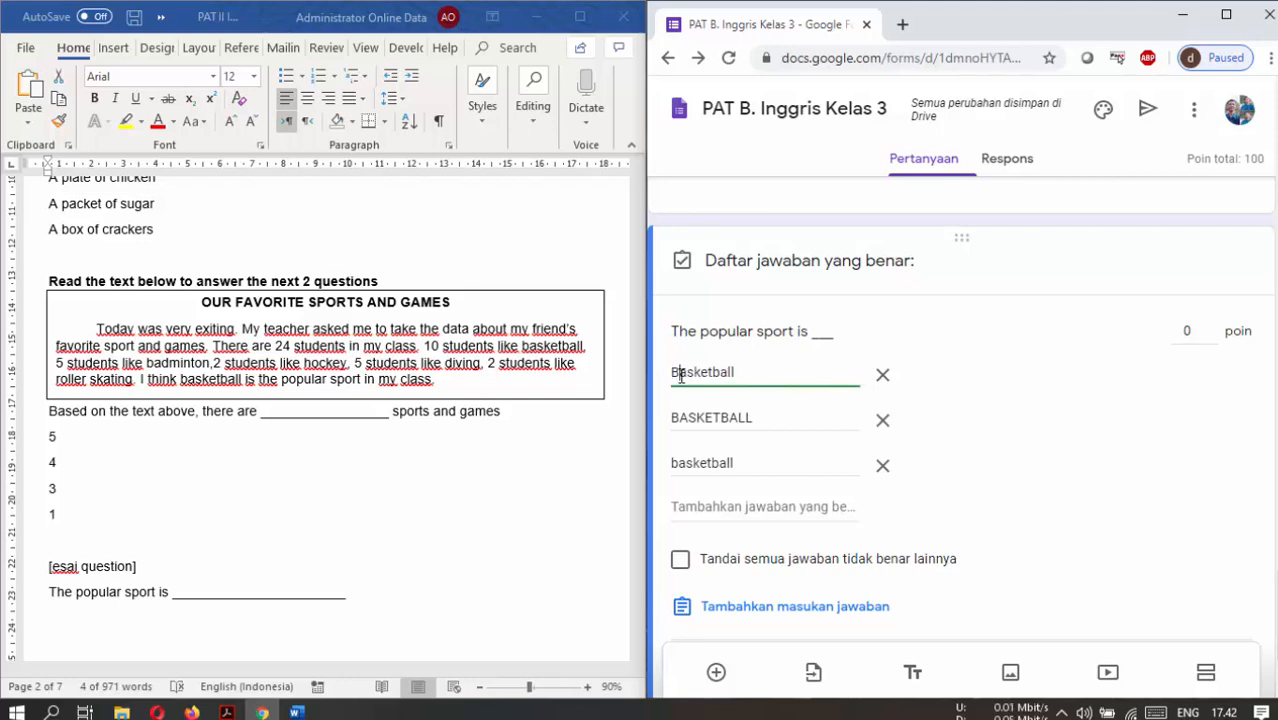
double_click(676, 463)
left_click(712, 463)
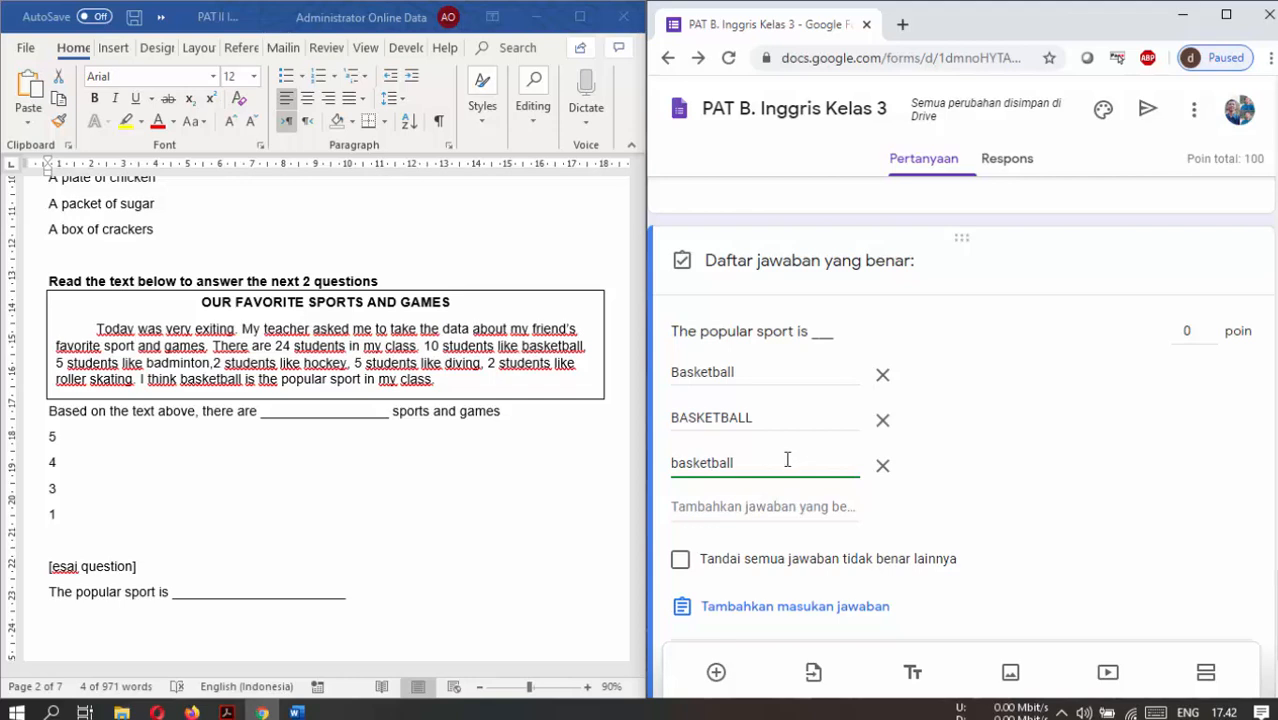
left_click(882, 466)
left_click(882, 420)
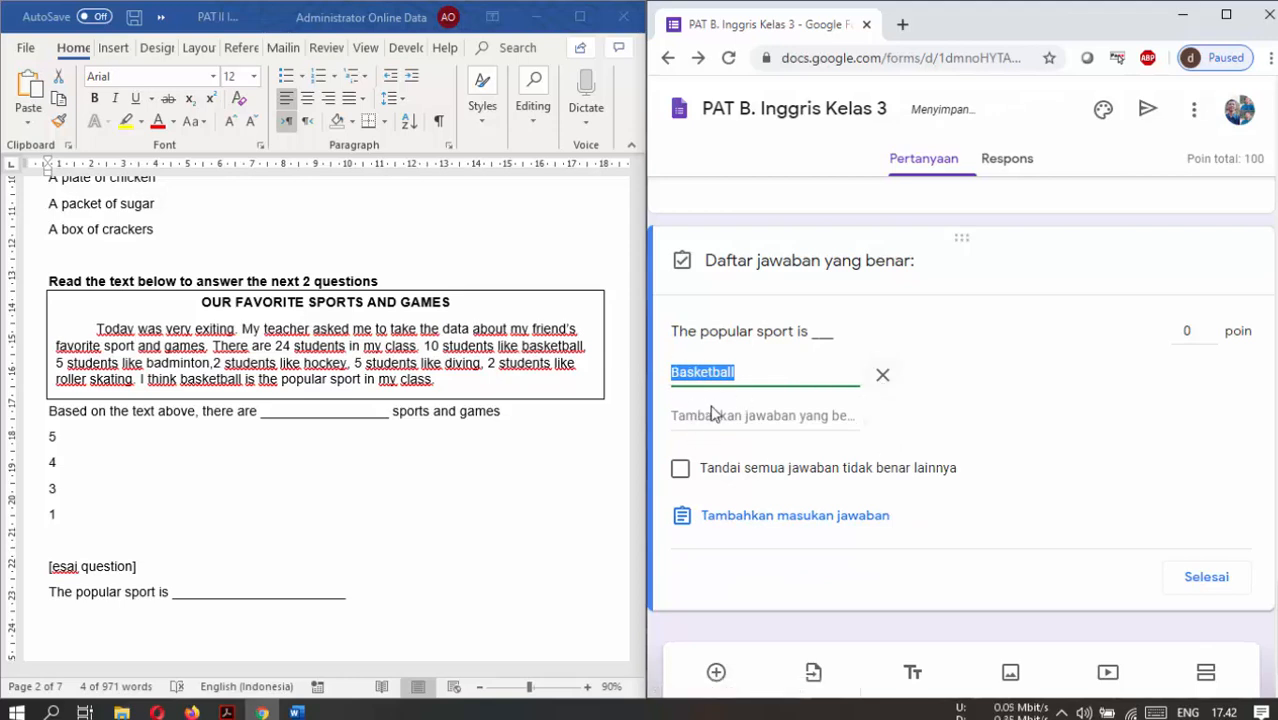
Add "BASKETBALL" and "basketball" again as accepted answers in the popular sport question's answer key.
left_click(710, 416)
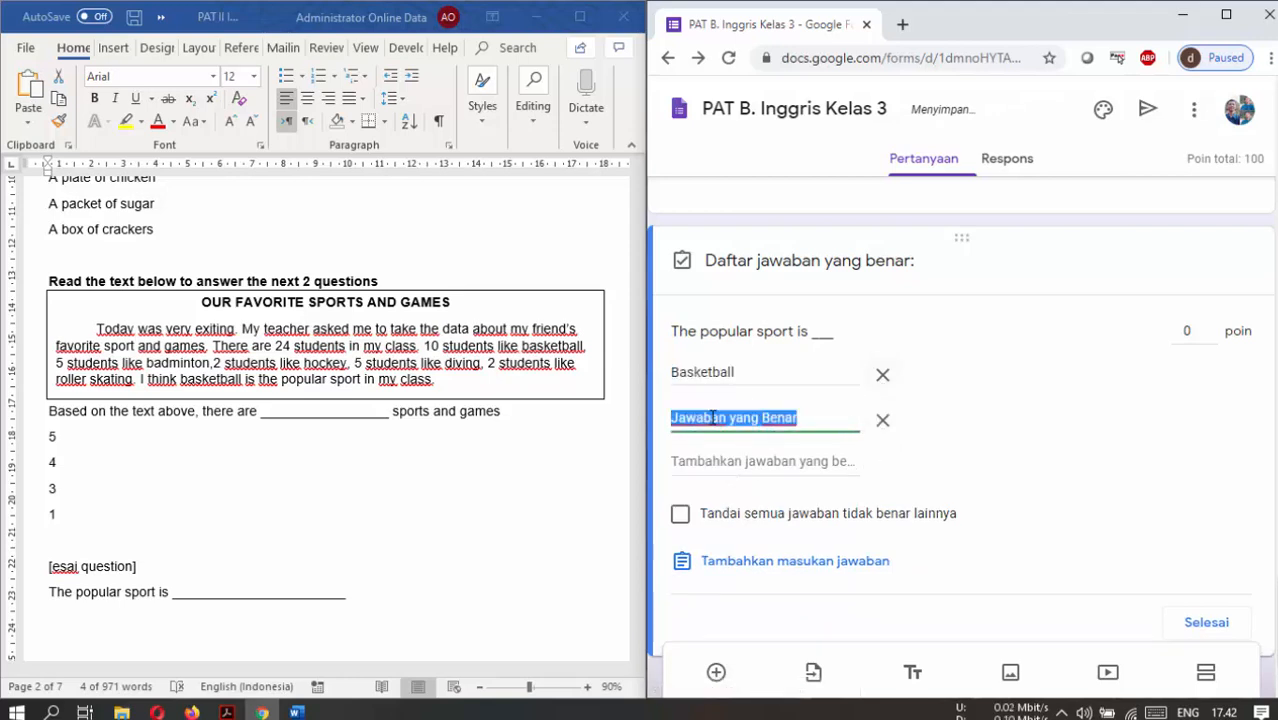
type("BASKETBALL")
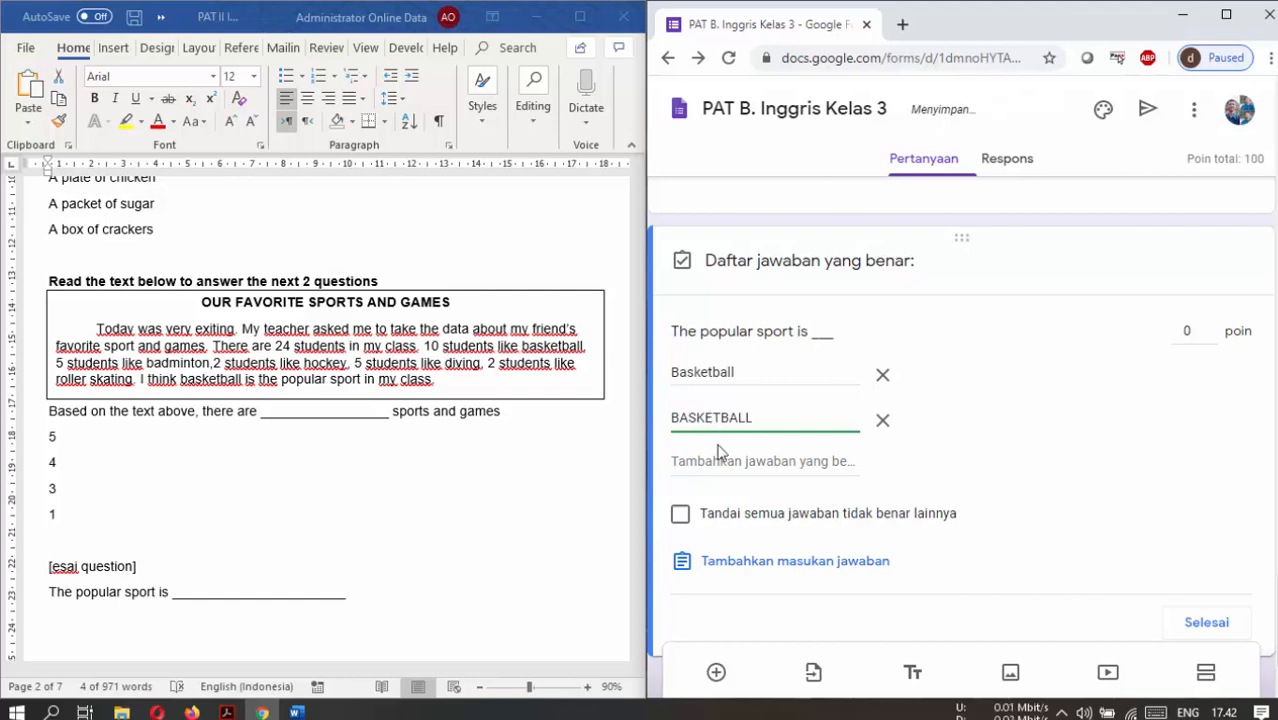
left_click(717, 455)
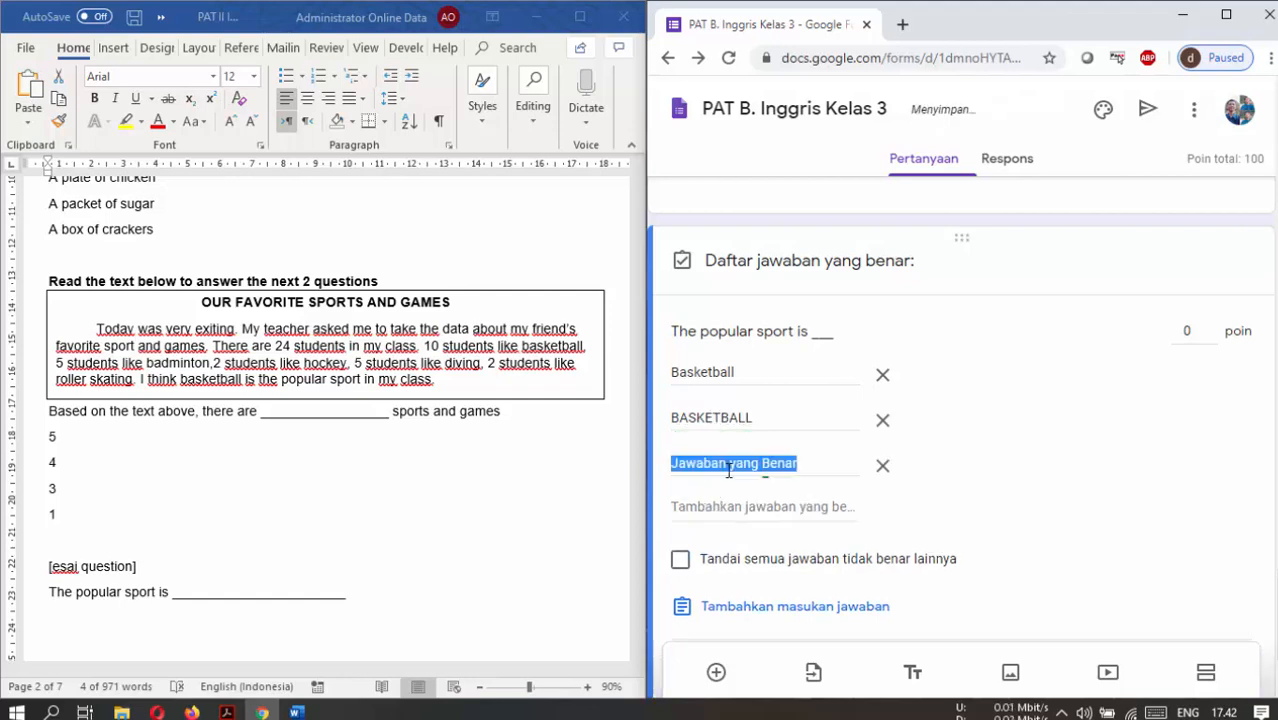
type("basketb")
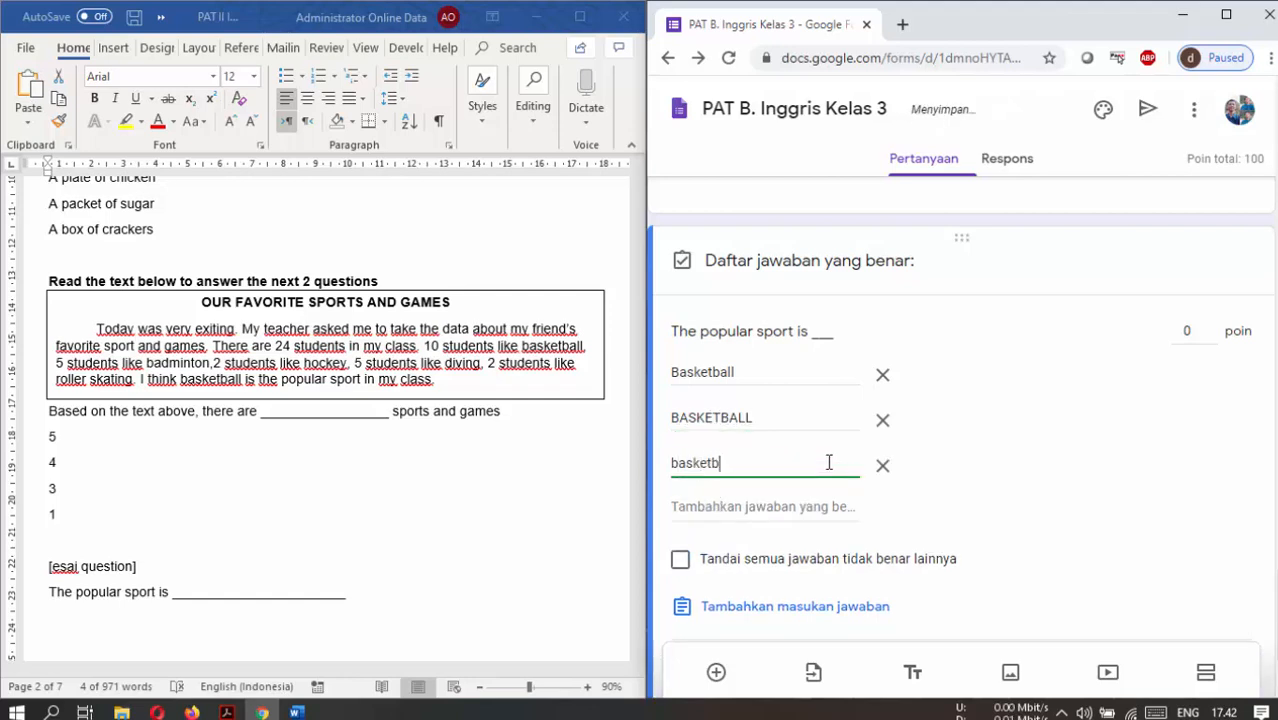
type("all")
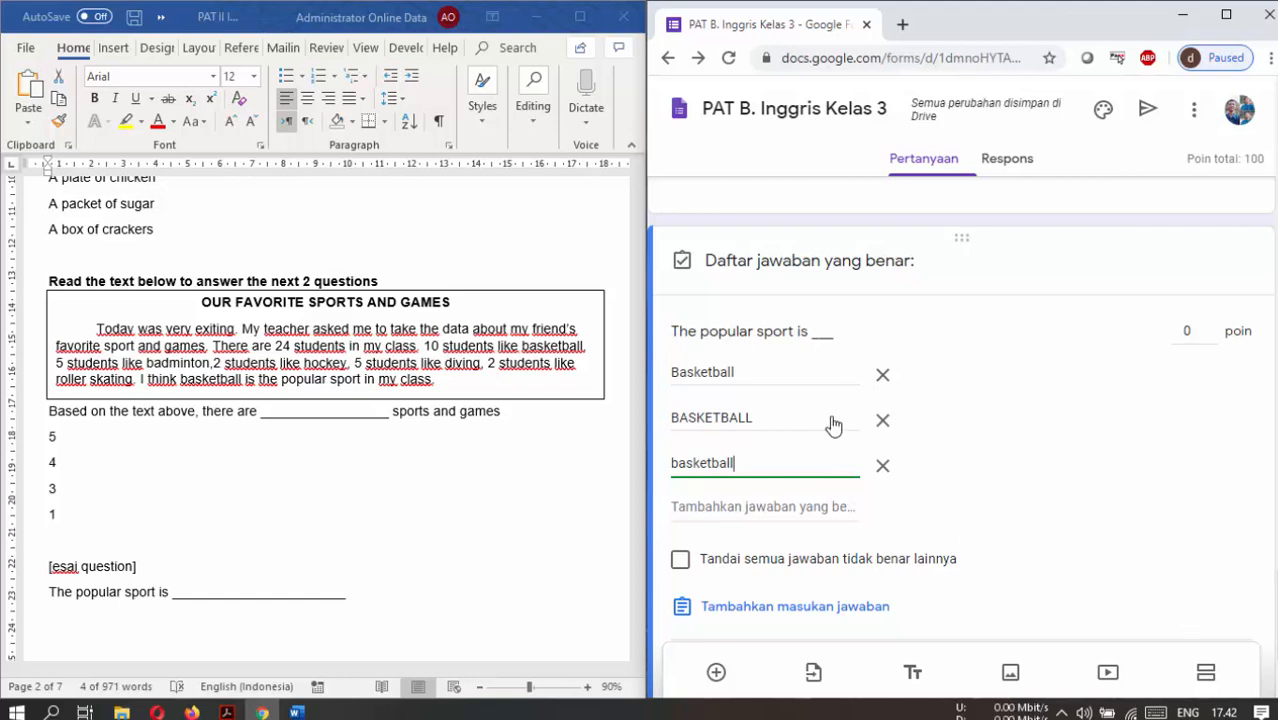
Set the popular sport question to 25 points and close its answer key.
scroll(800, 636, "down", 1)
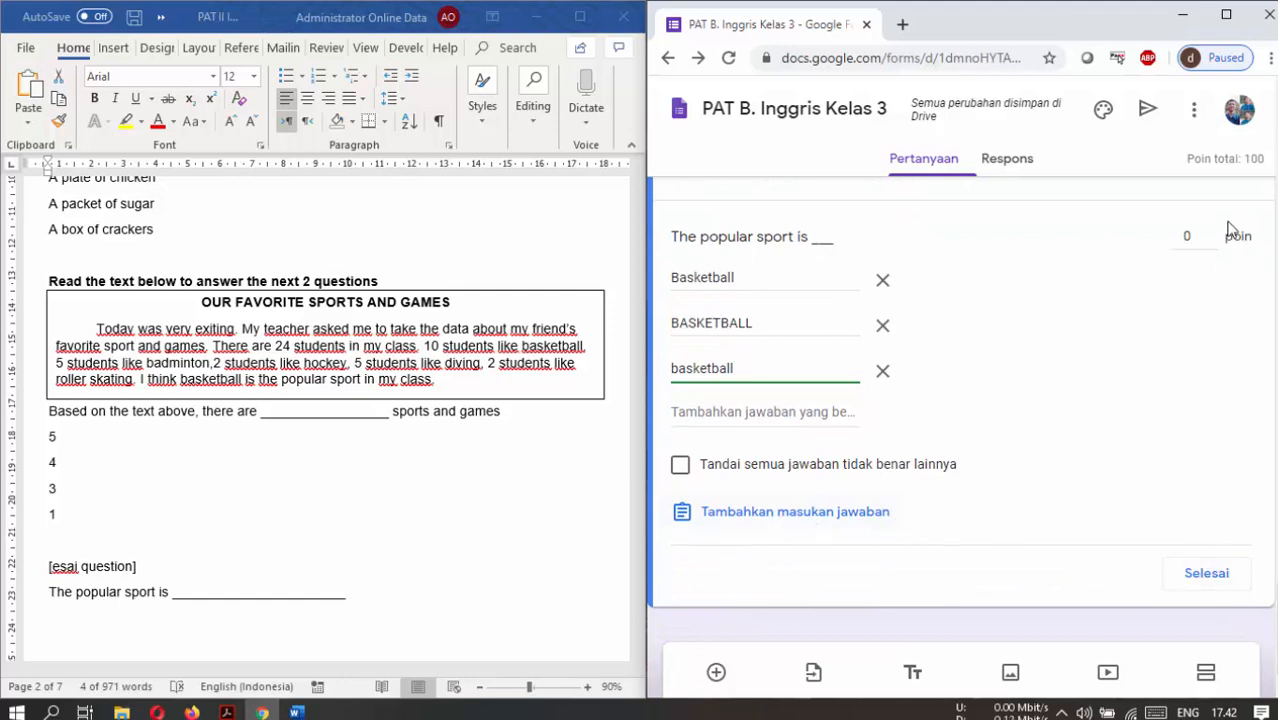
left_click(1198, 233)
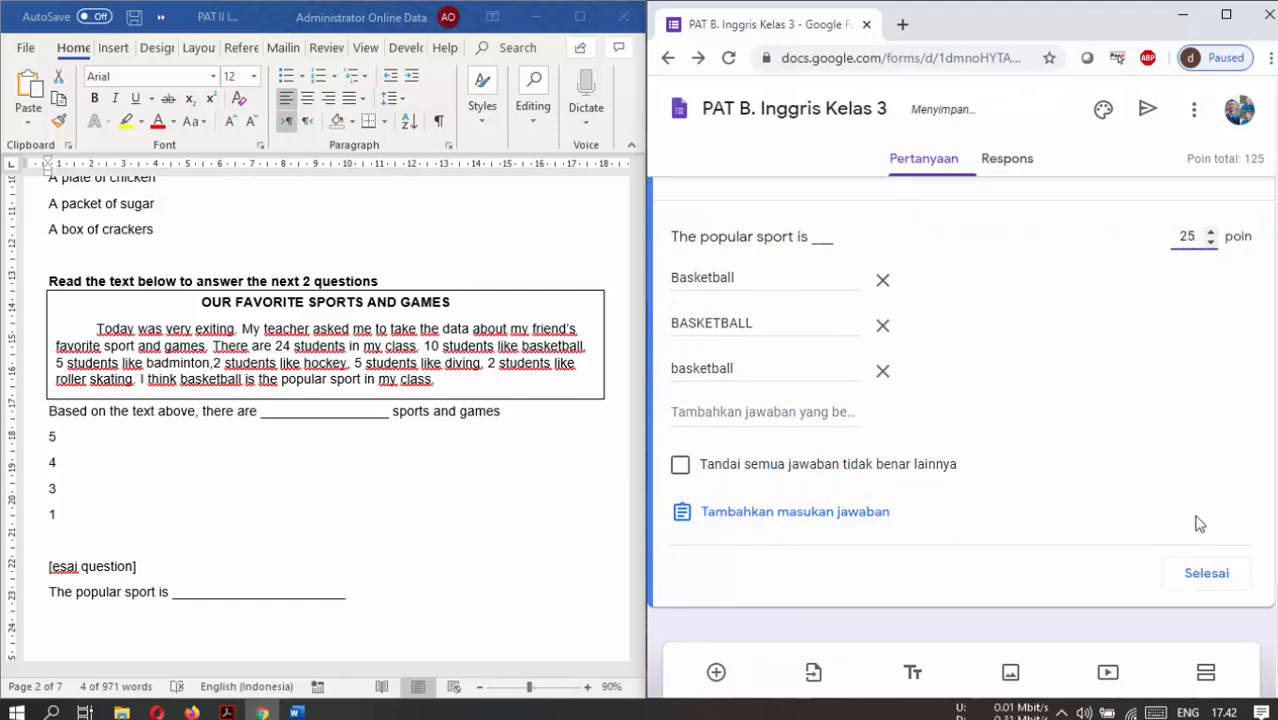
left_click(1242, 524)
left_click(1218, 576)
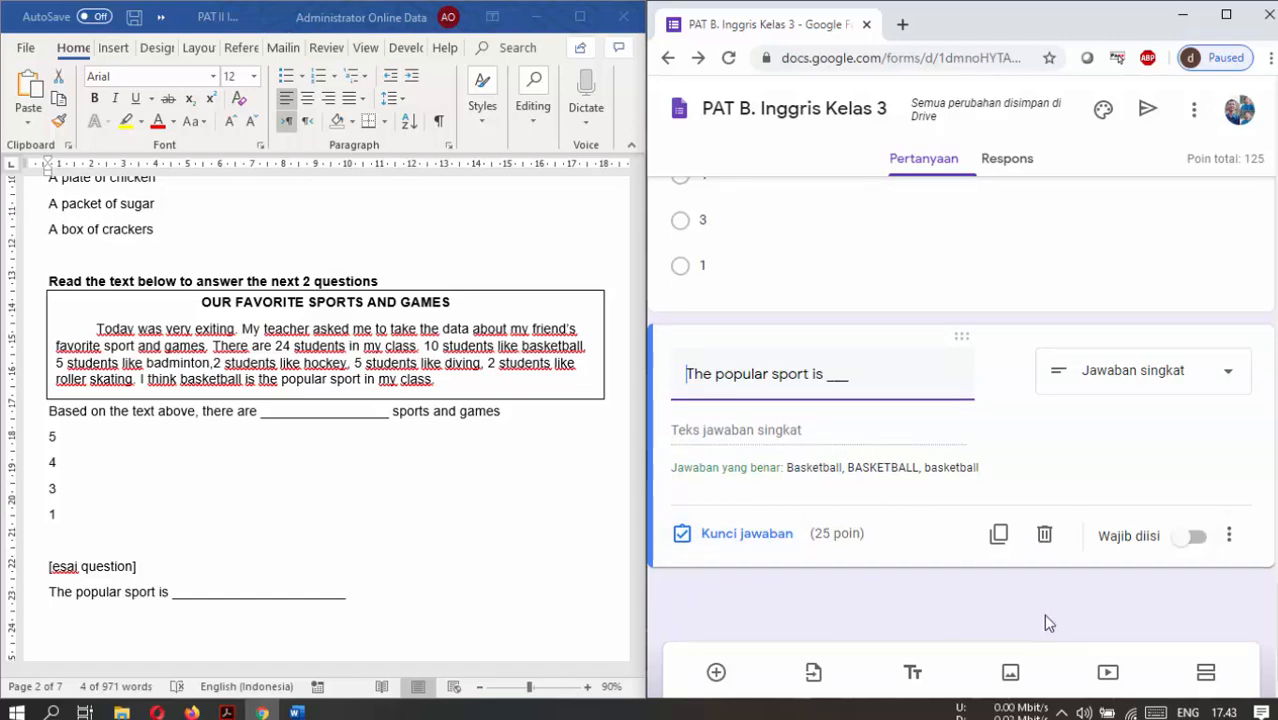
Review the whole form, from the identity fields in section 1 through the questions in section 2.
scroll(1043, 614, "up", 15)
scroll(1034, 623, "down", 12)
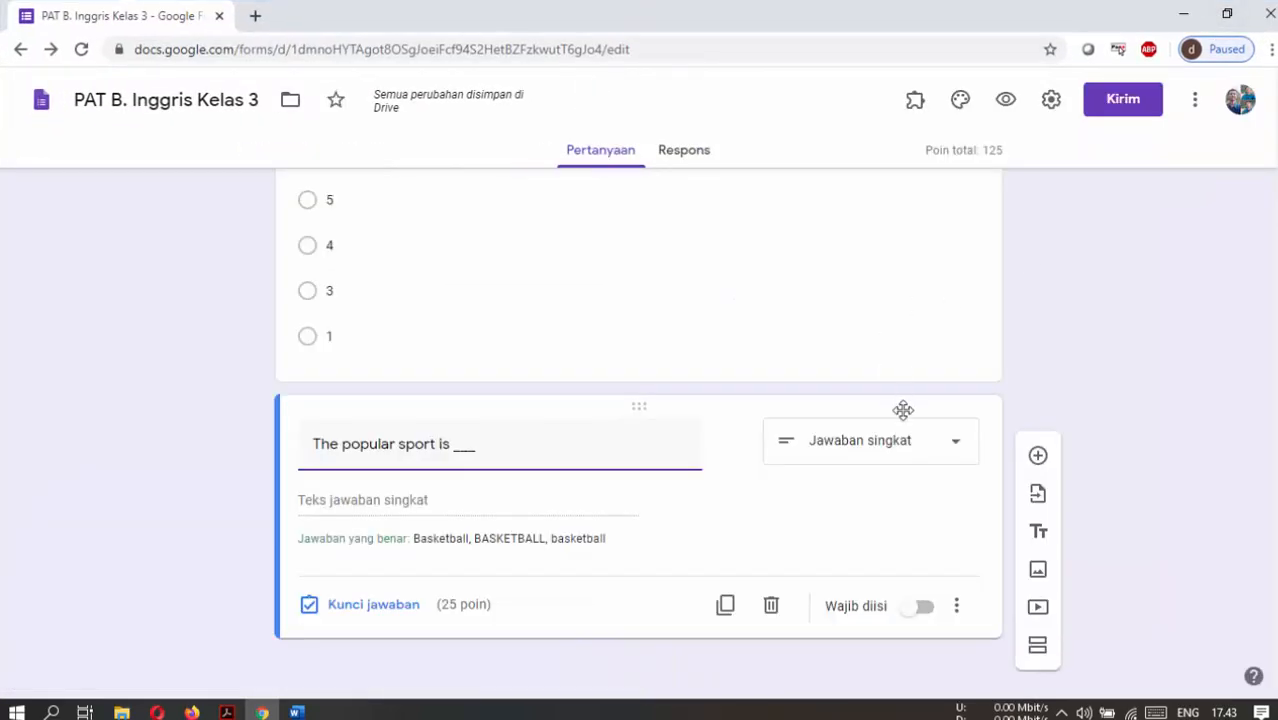
scroll(855, 440, "up", 15)
scroll(863, 463, "up", 8)
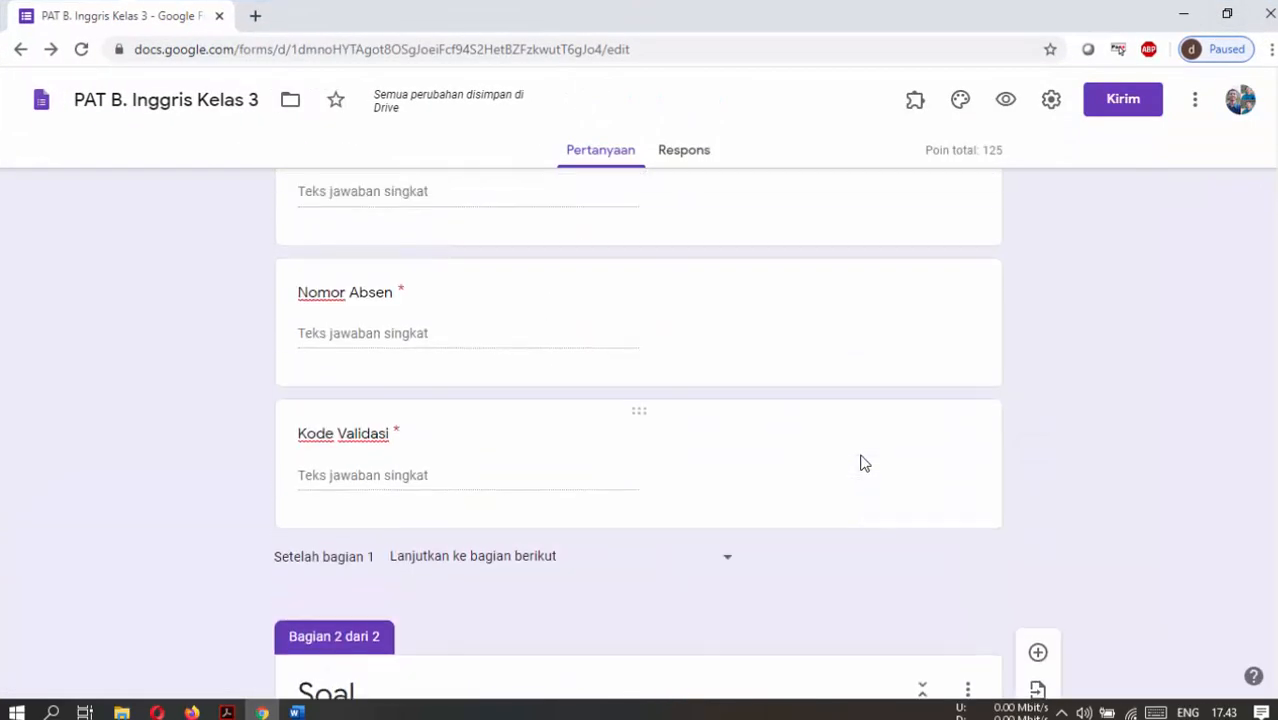
scroll(863, 463, "down", 13)
scroll(865, 465, "down", 10)
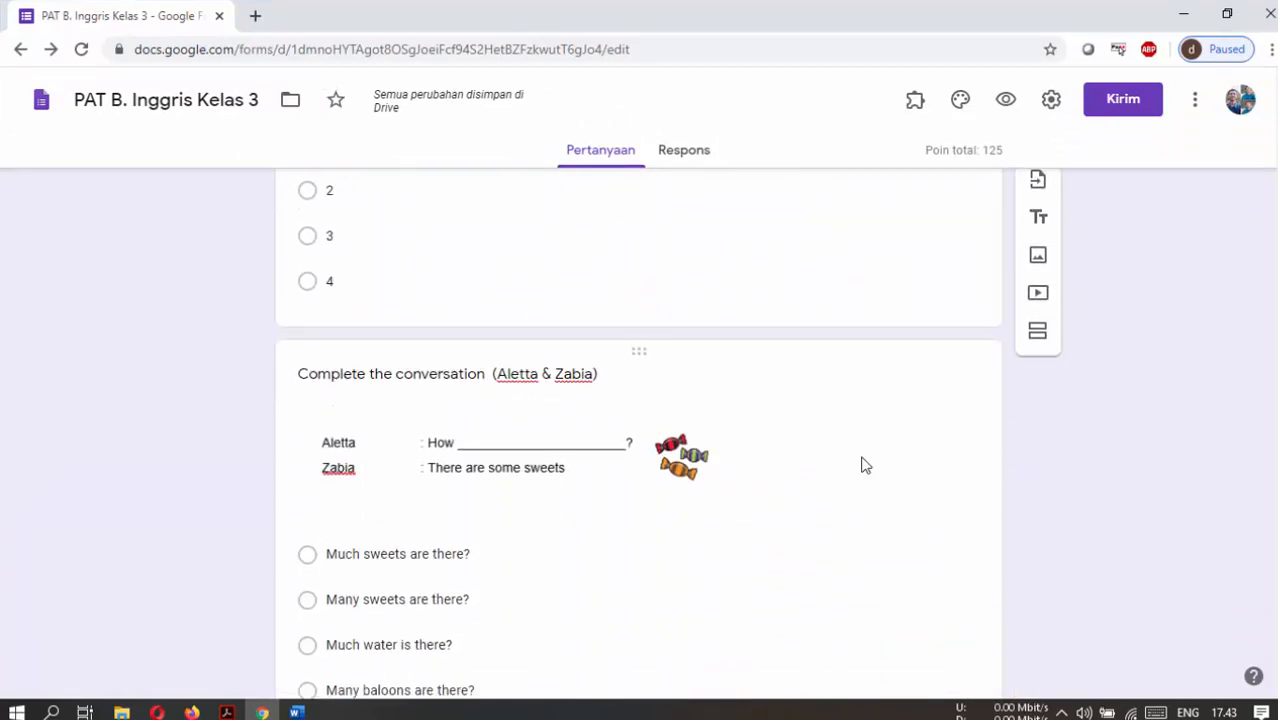
scroll(860, 468, "down", 4)
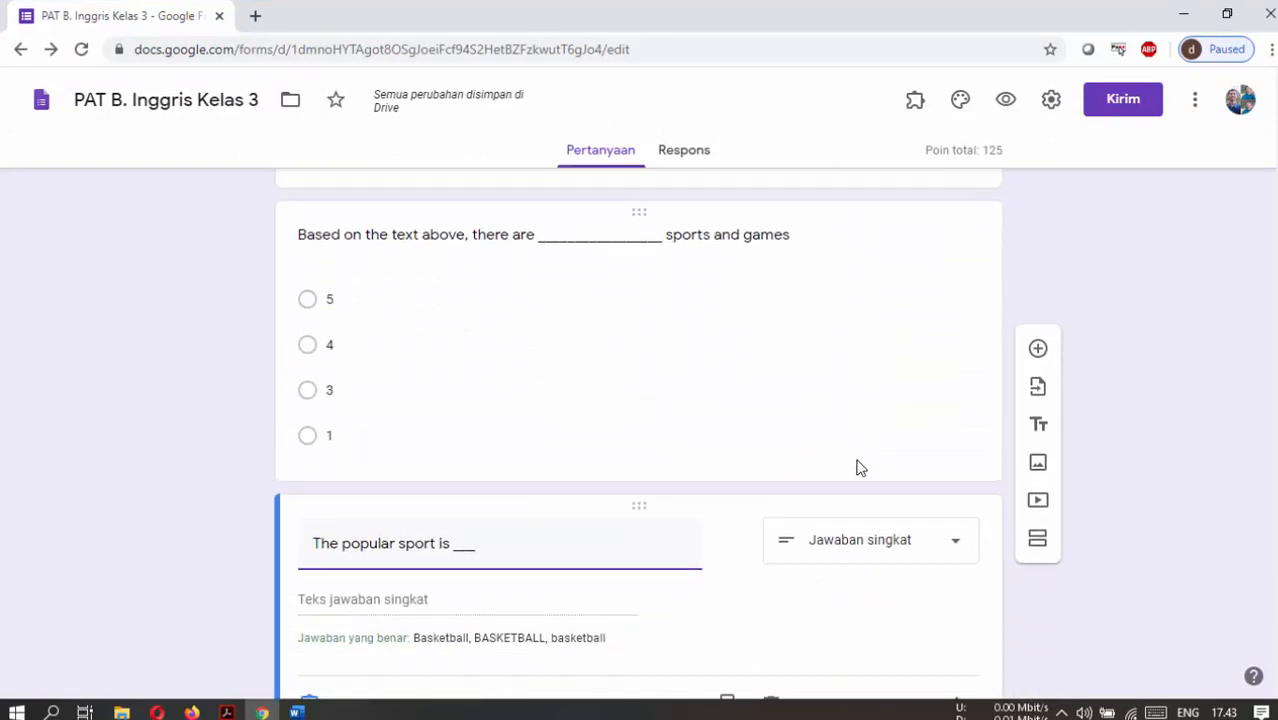
scroll(1270, 371, "up", 8)
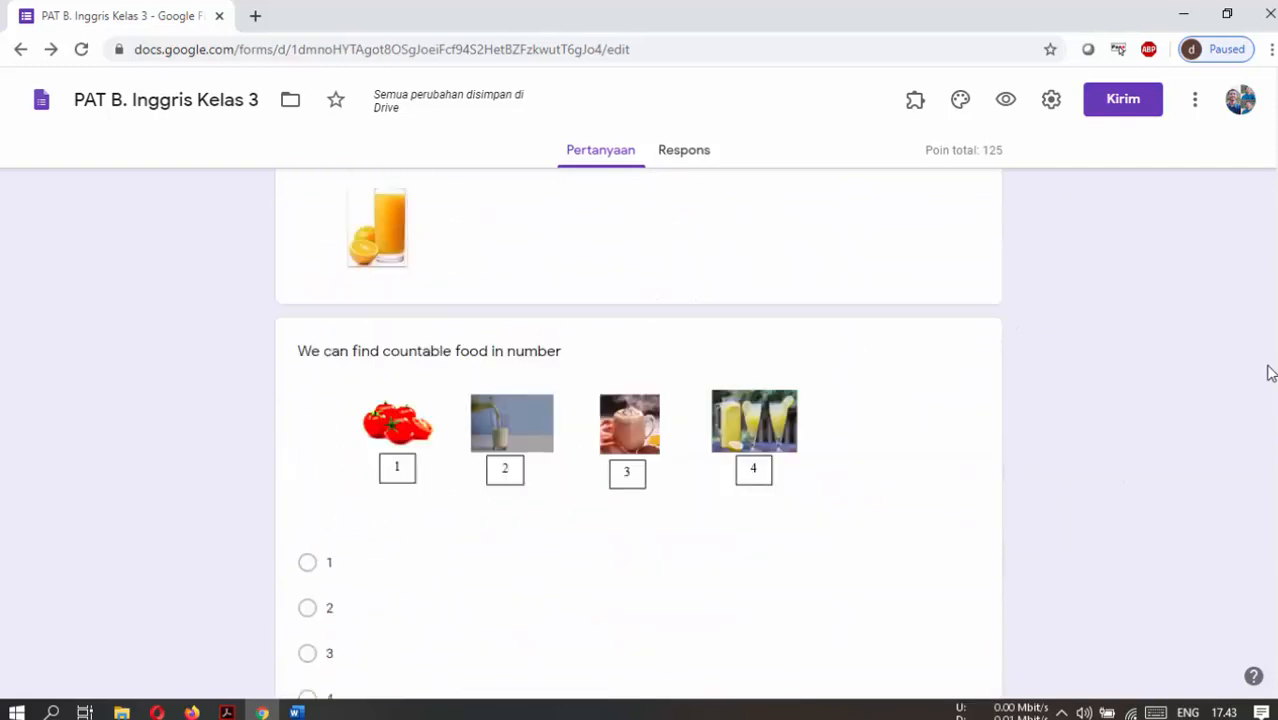
scroll(1270, 371, "down", 8)
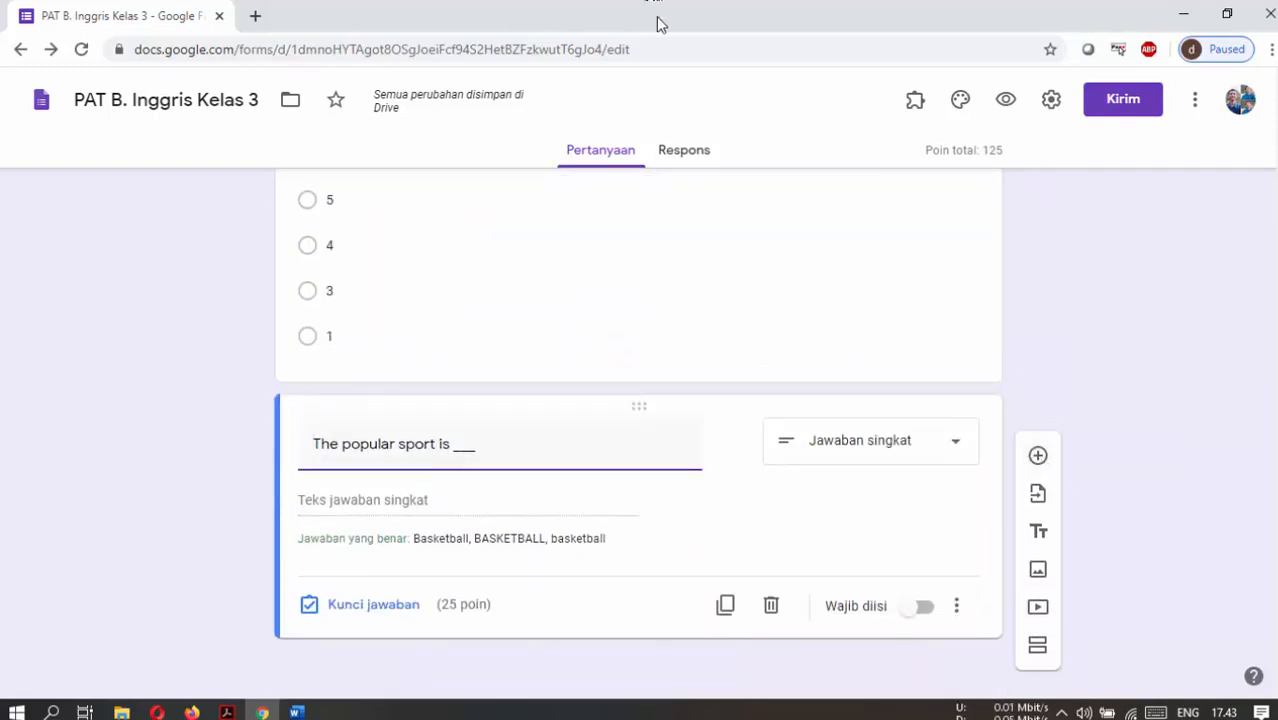
Add a question below the popular sport question and copy in "There is a can of tomatoes" The picture is from the Word document.
left_click(1038, 457)
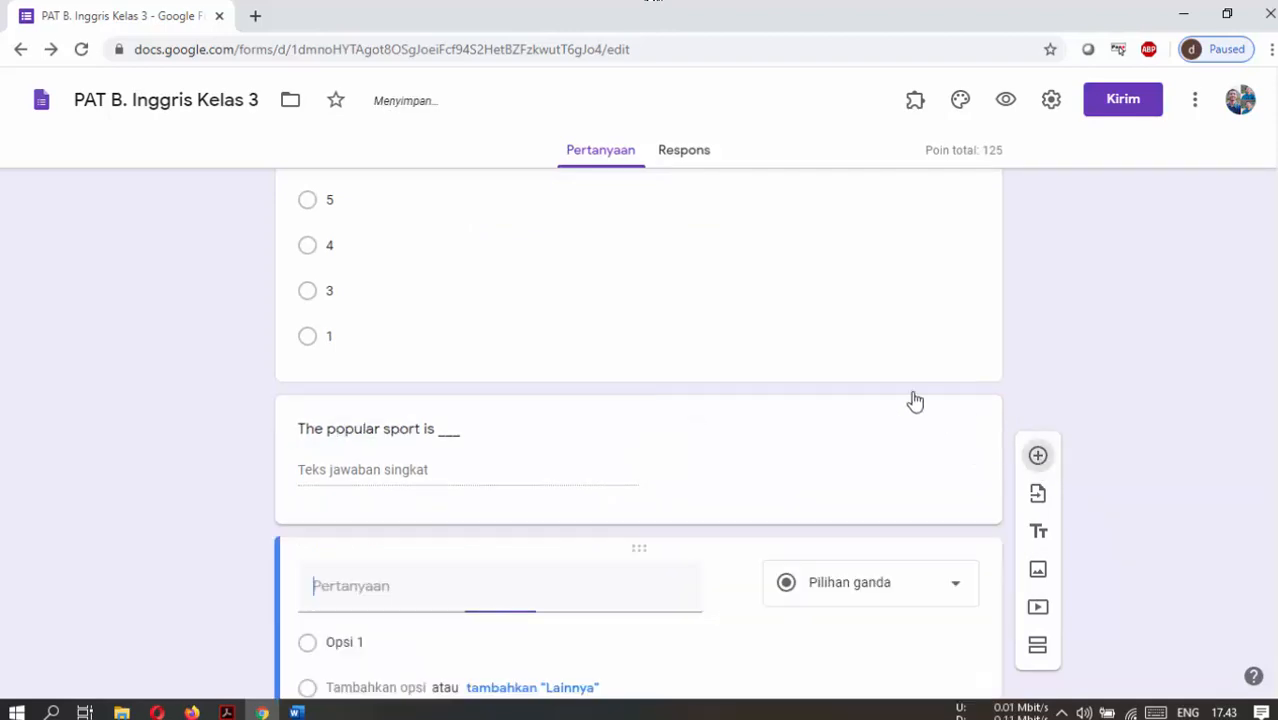
double_click(607, 16)
left_click(228, 460)
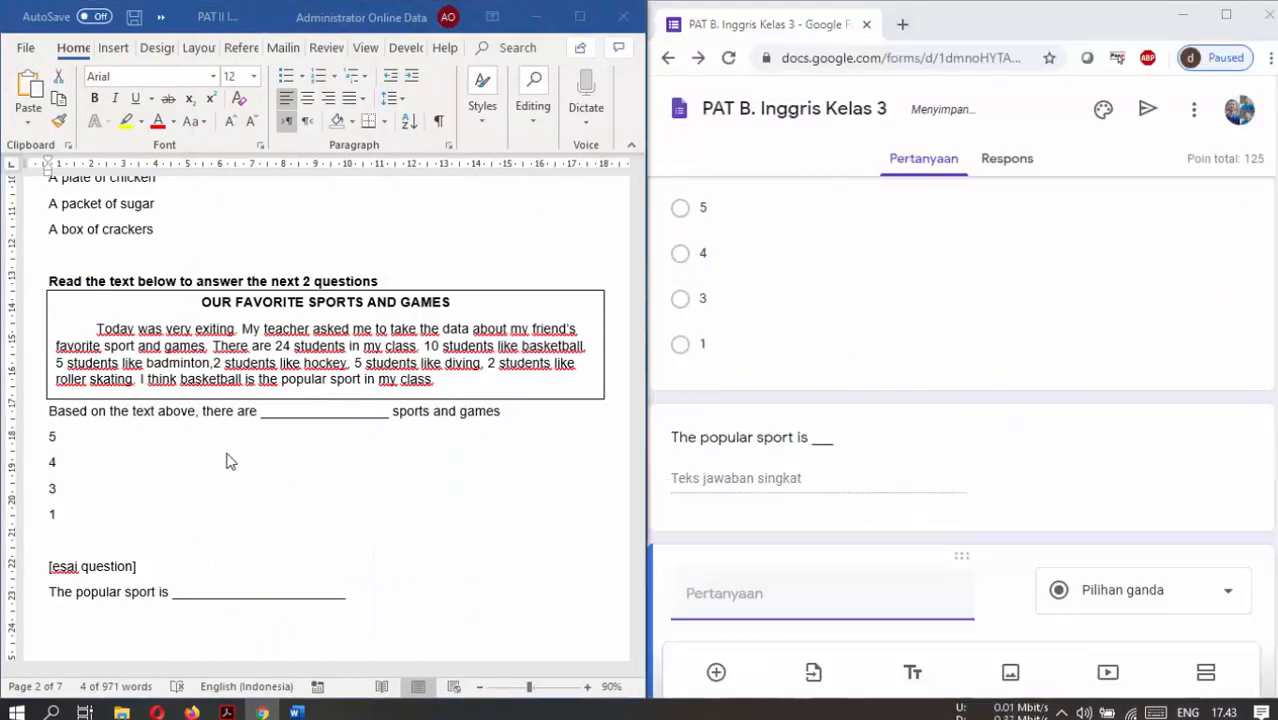
scroll(228, 516, "down", 7)
scroll(228, 516, "down", 4)
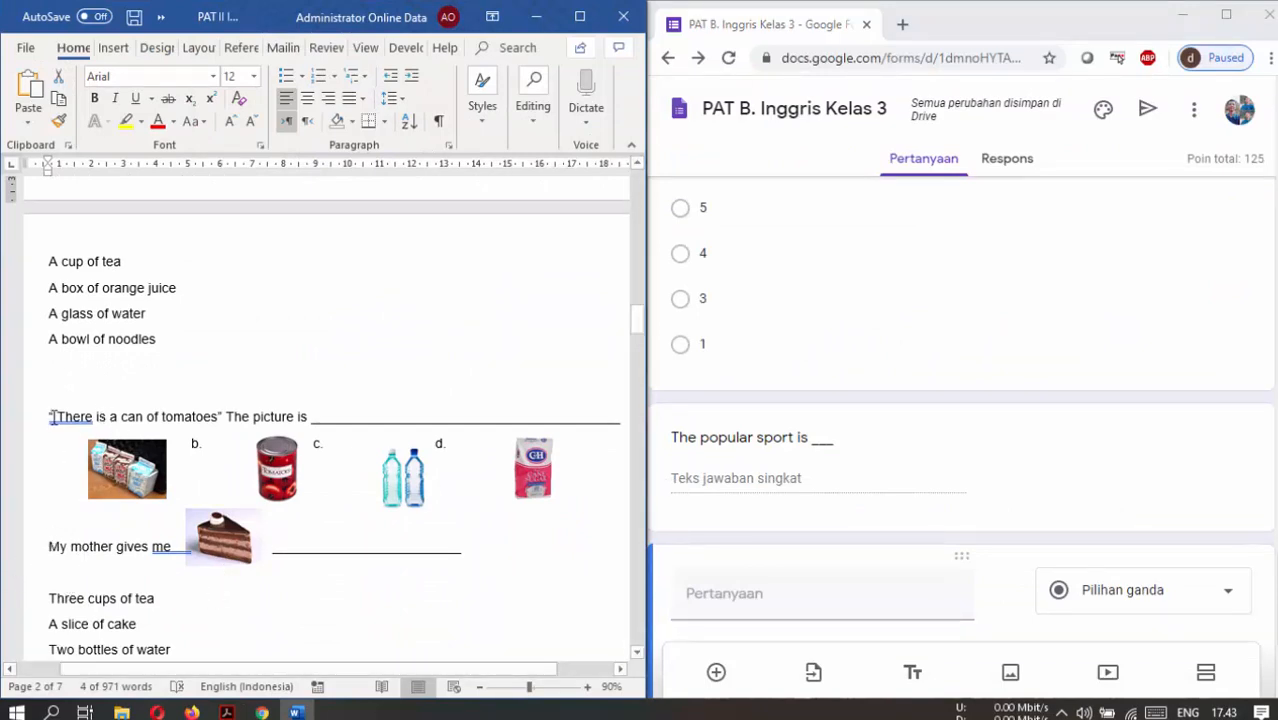
left_click_drag(87, 421, 308, 420)
key("ctrl+c")
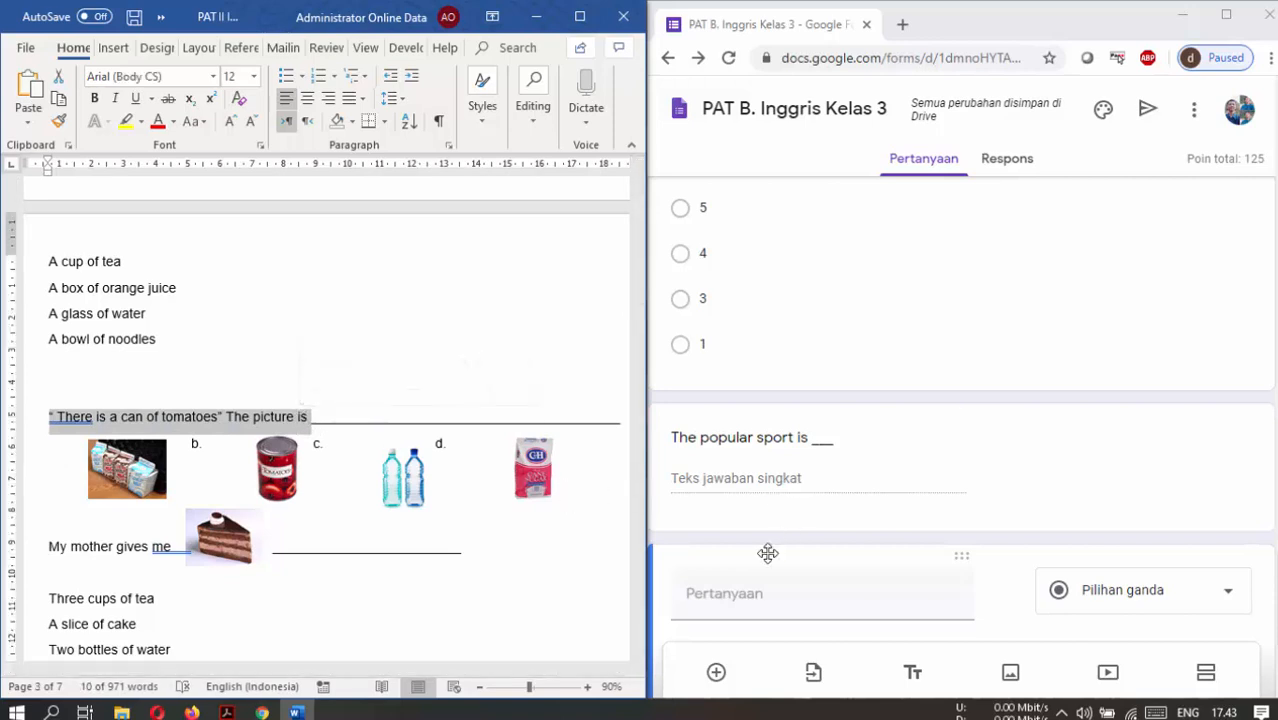
left_click(742, 590)
key("ctrl+v")
Upload the tomato picture image016.jpg from the PAT II INGGRIS_files folder as the image of option 1.
left_click(750, 415)
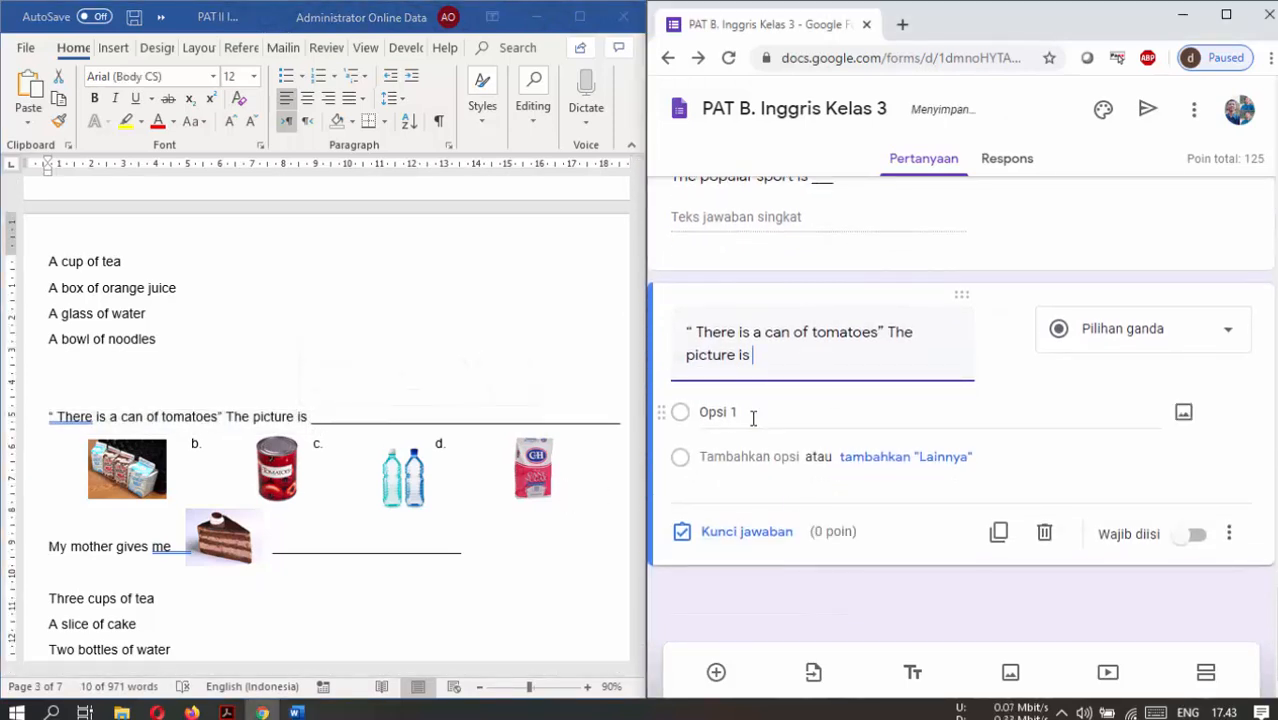
left_click(1183, 414)
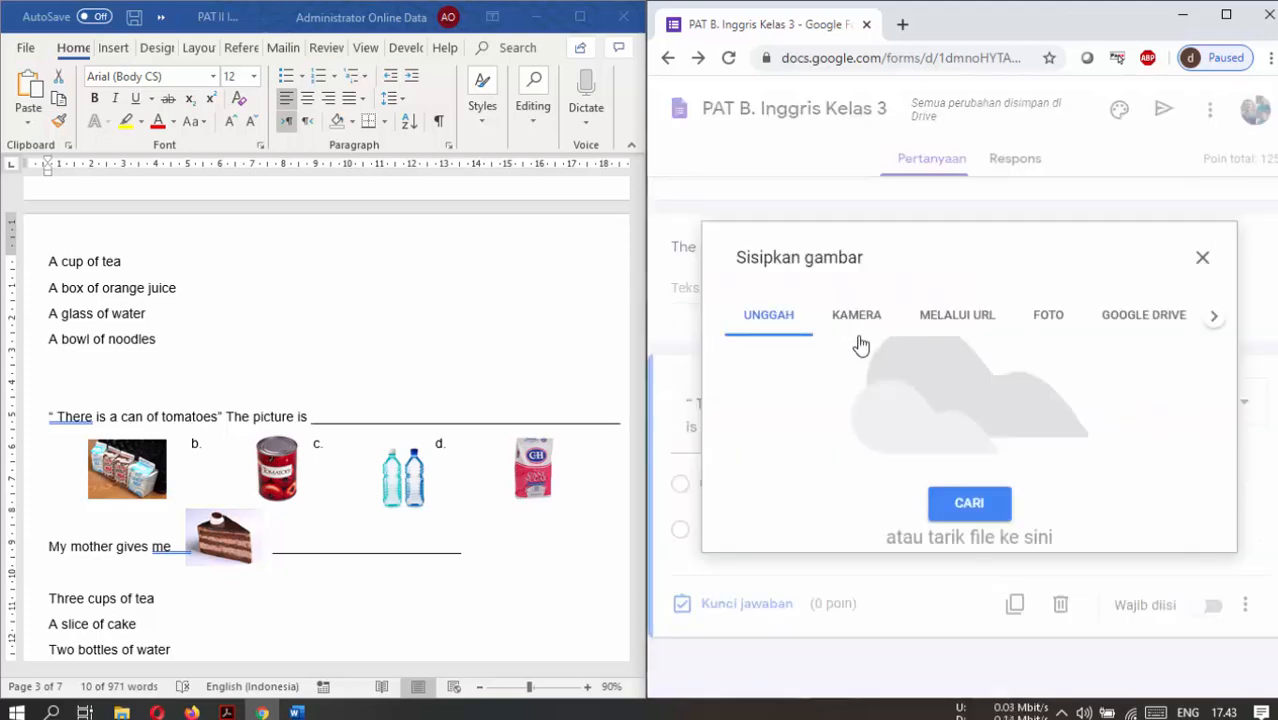
left_click(960, 510)
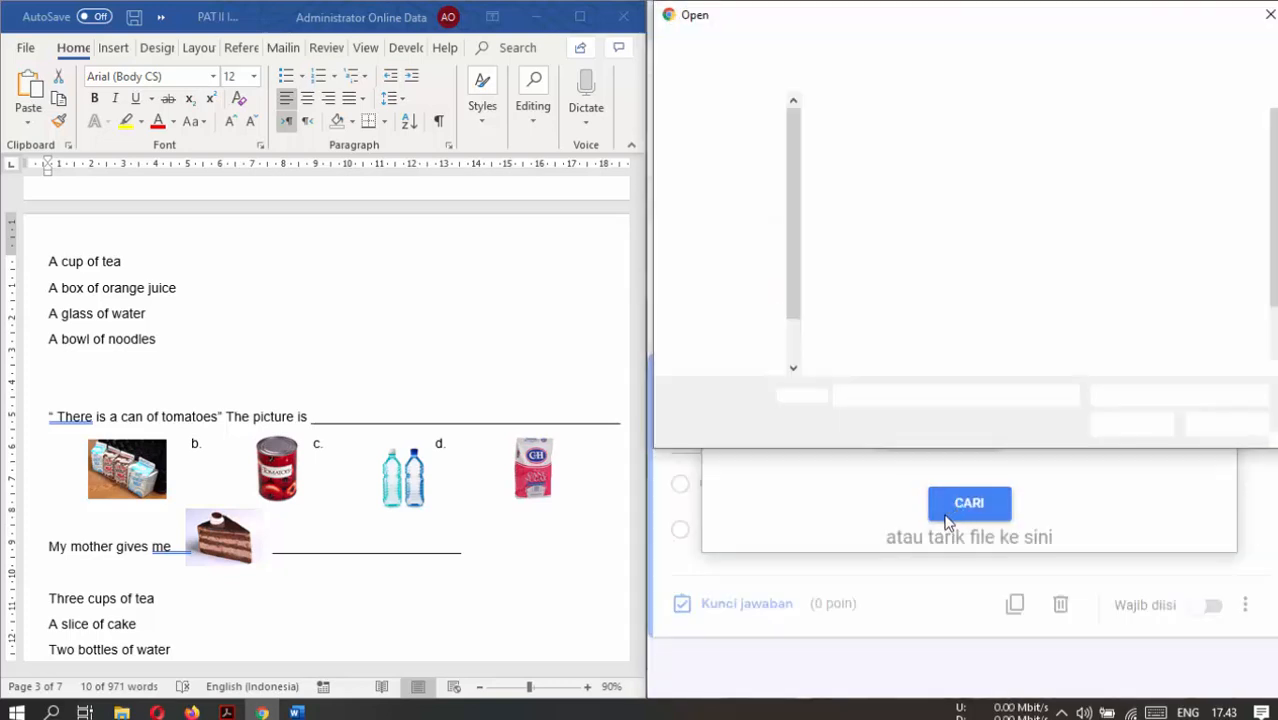
double_click(886, 163)
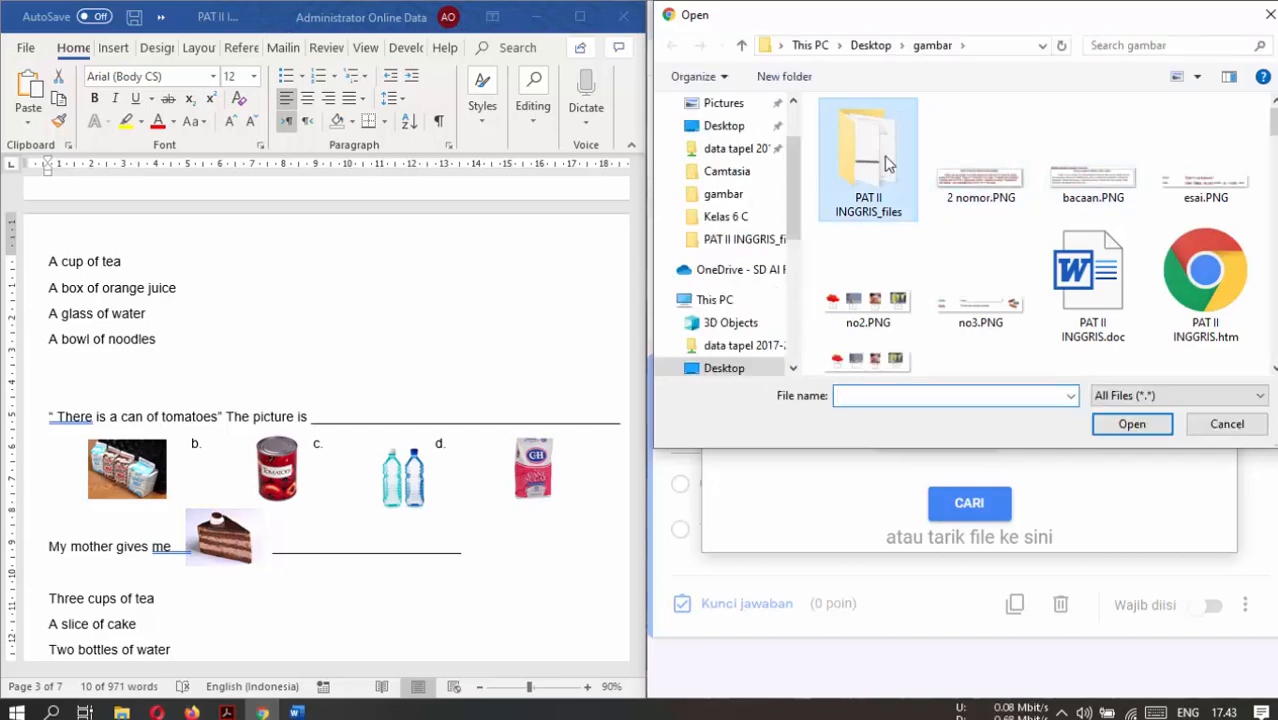
scroll(1118, 320, "down", 3)
scroll(1045, 333, "down", 1)
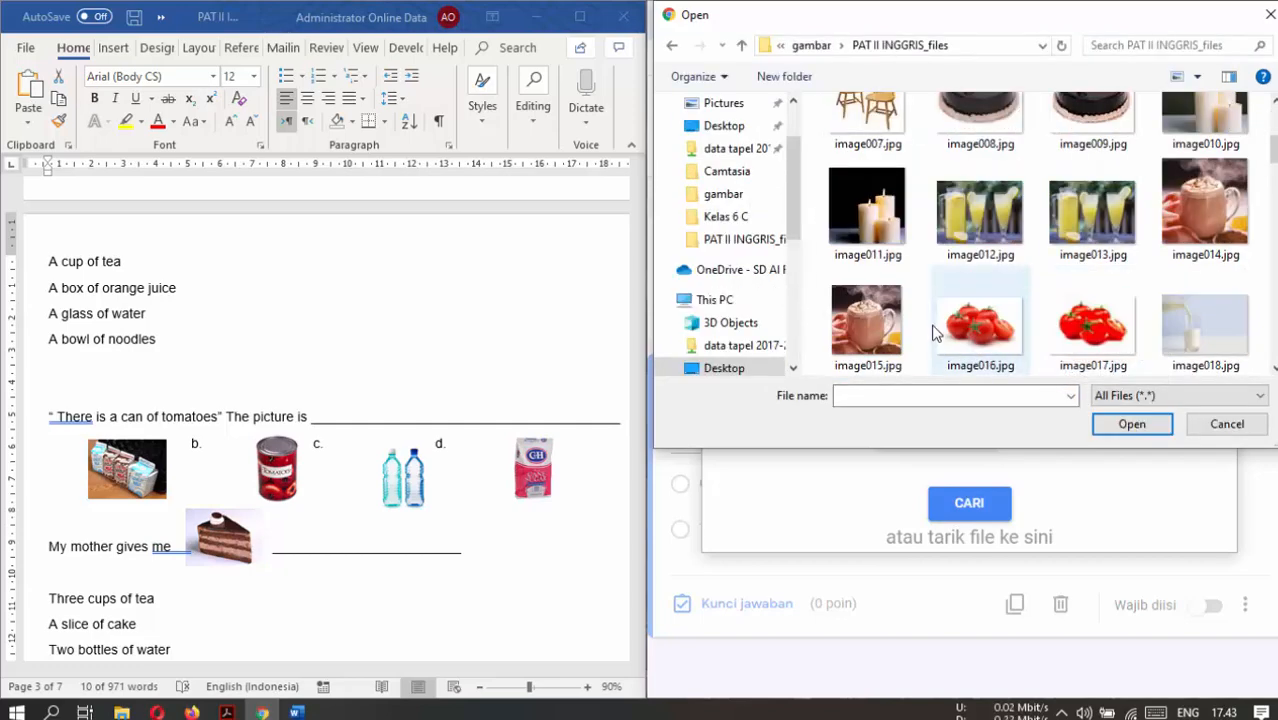
scroll(1060, 279, "down", 1)
double_click(1000, 238)
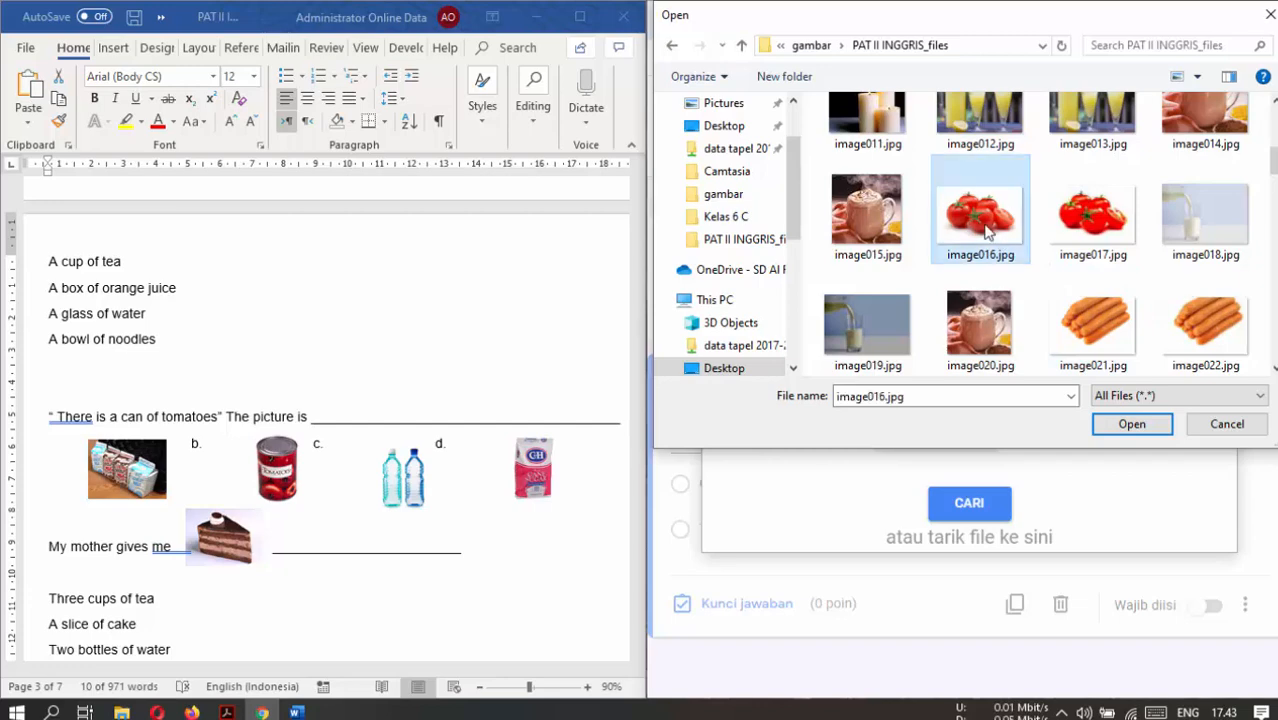
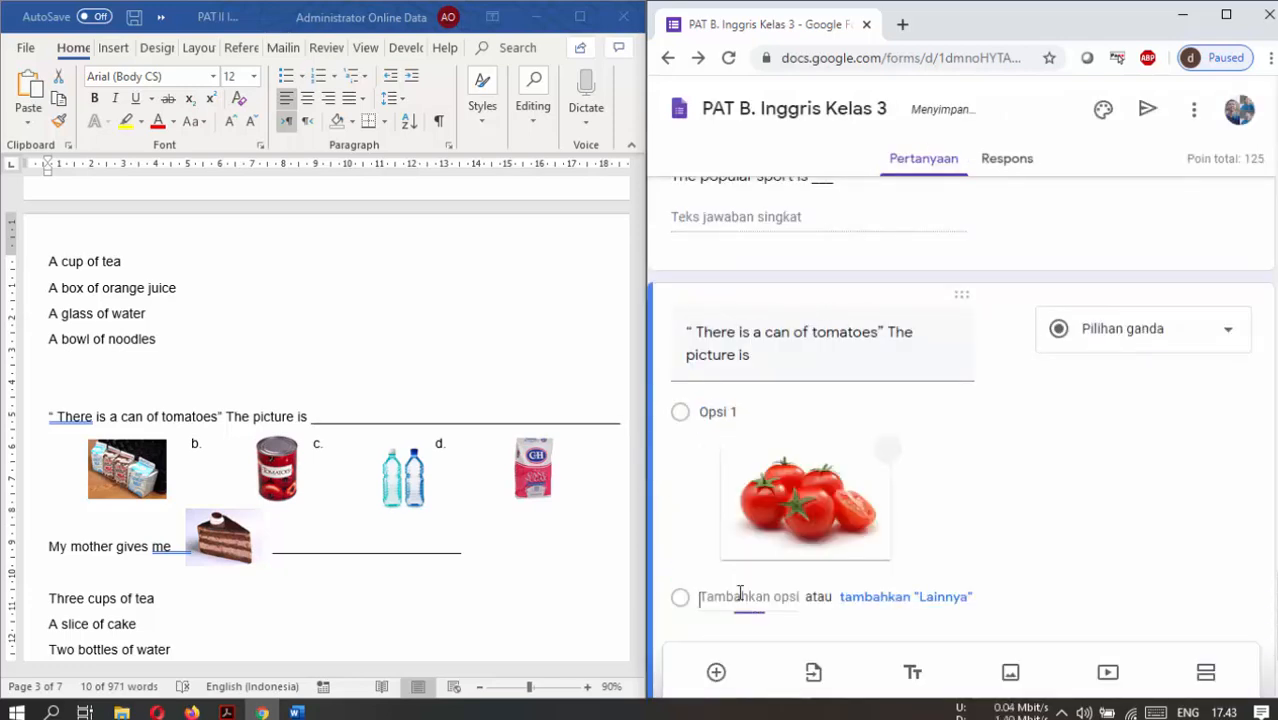
Add option 2 to the can of tomatoes question and upload image017.jpg as its picture.
left_click(740, 594)
left_click(1181, 502)
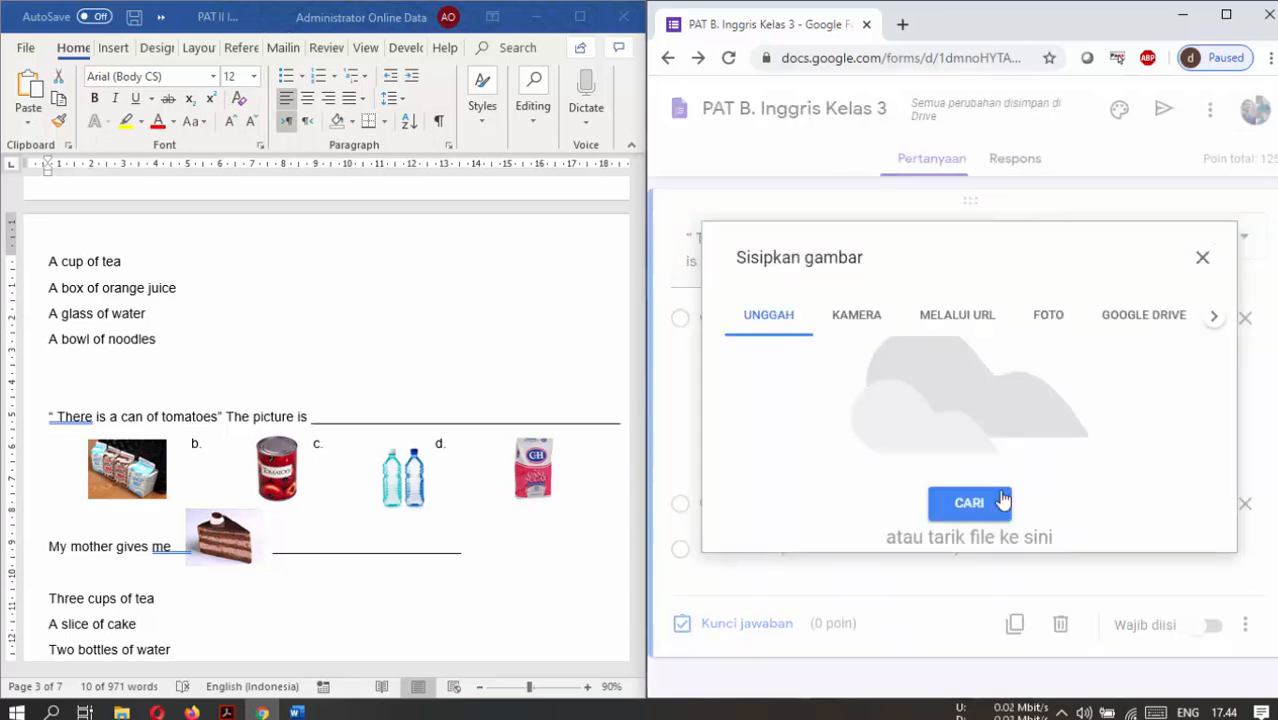
left_click(1001, 500)
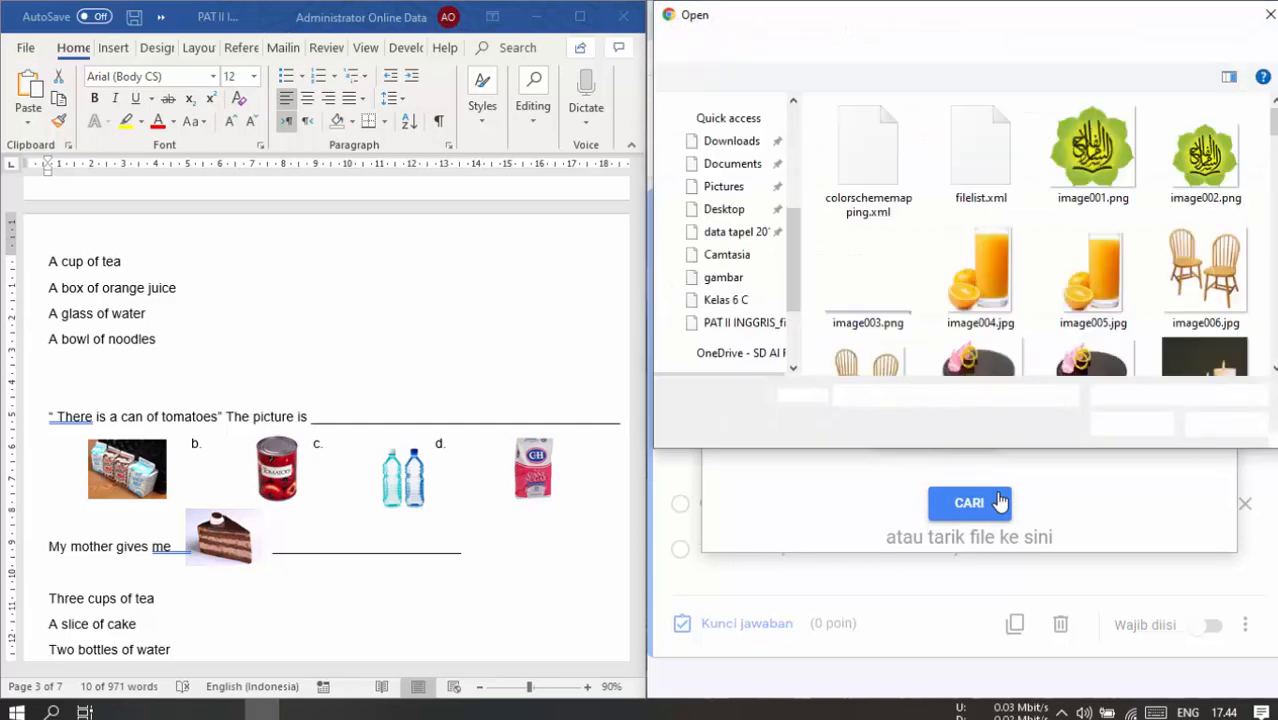
scroll(1030, 300, "down", 3)
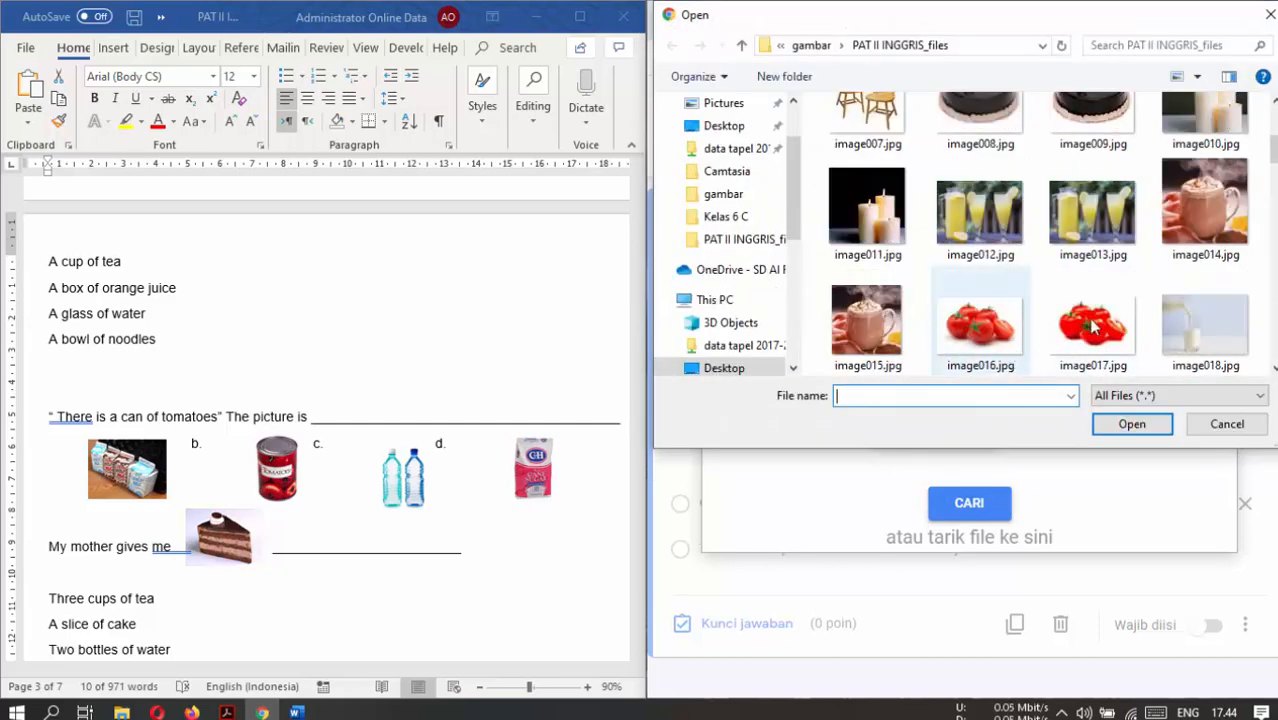
scroll(1085, 325, "down", 4)
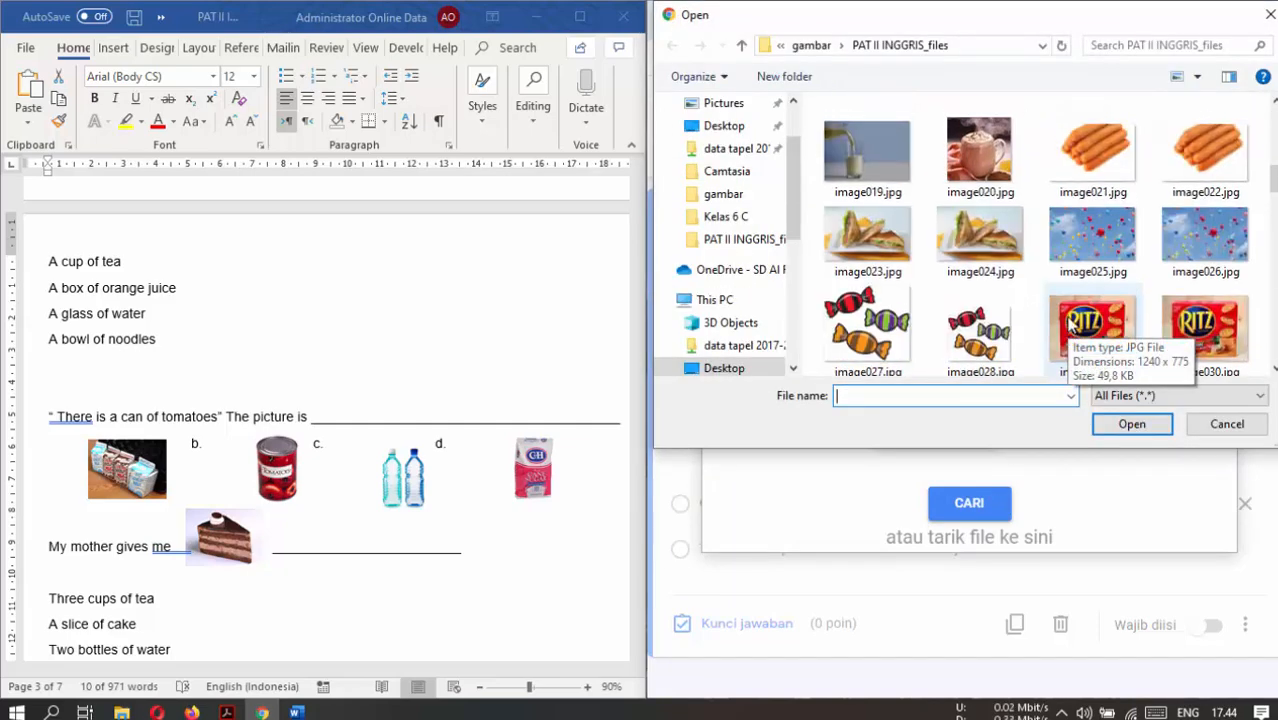
scroll(1085, 300, "up", 1)
double_click(1088, 145)
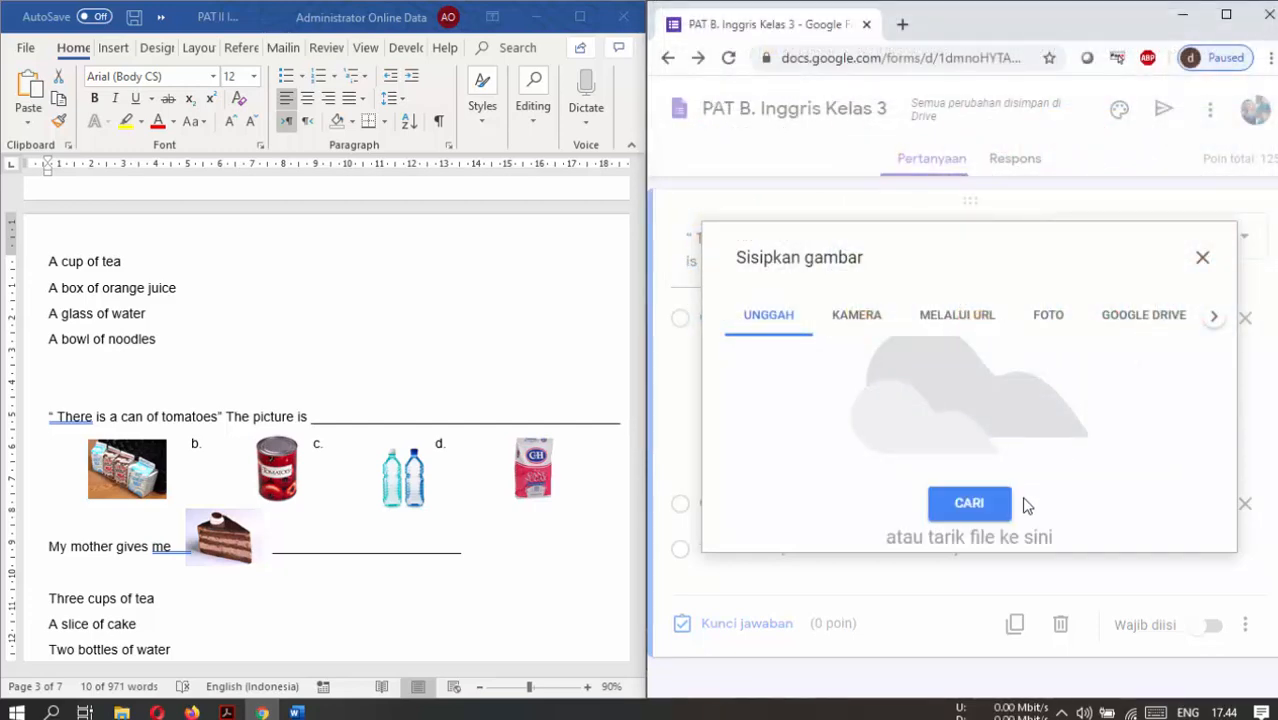
Add option 3 to the can of tomatoes question and upload the orange juice picture image005.jpg.
left_click(765, 550)
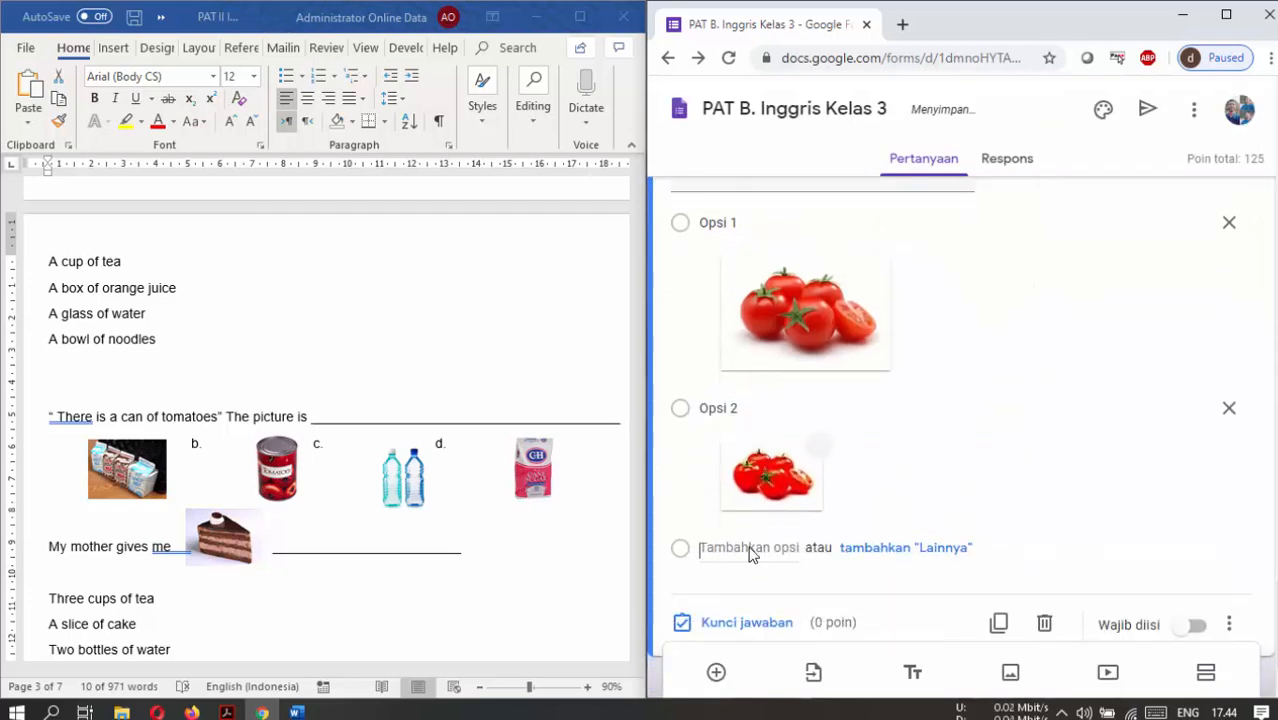
left_click(1182, 547)
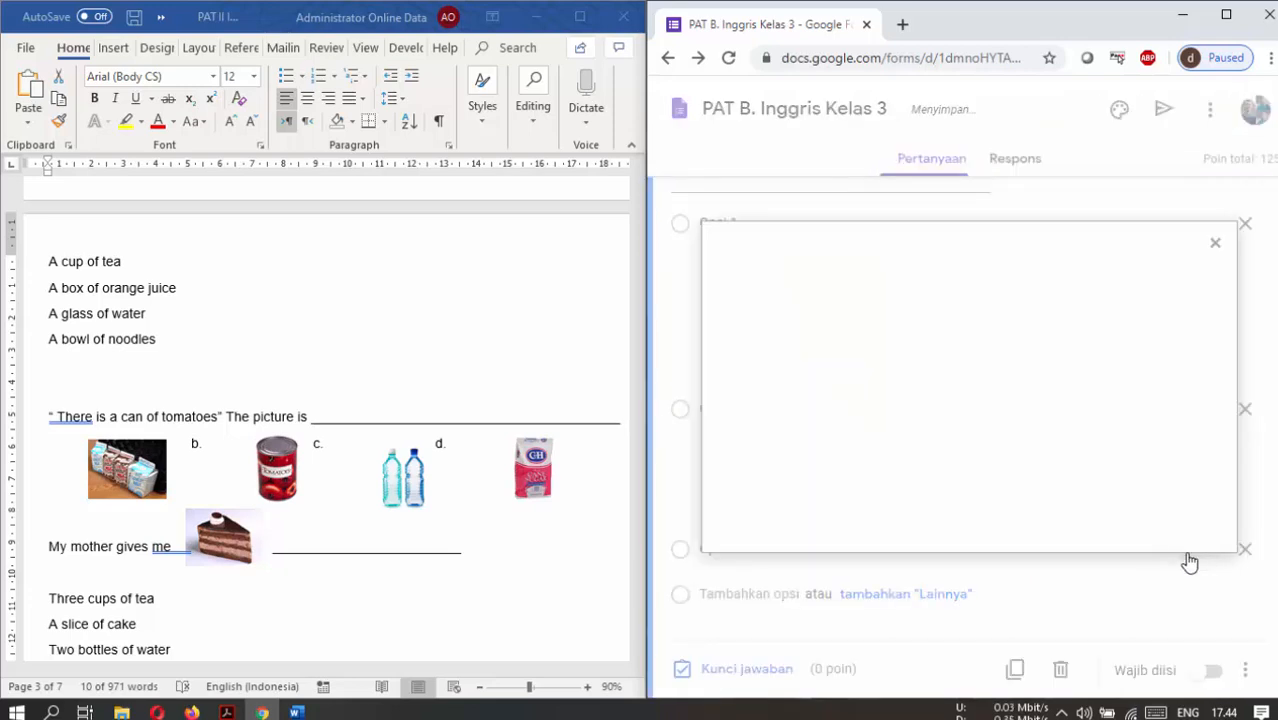
left_click(973, 520)
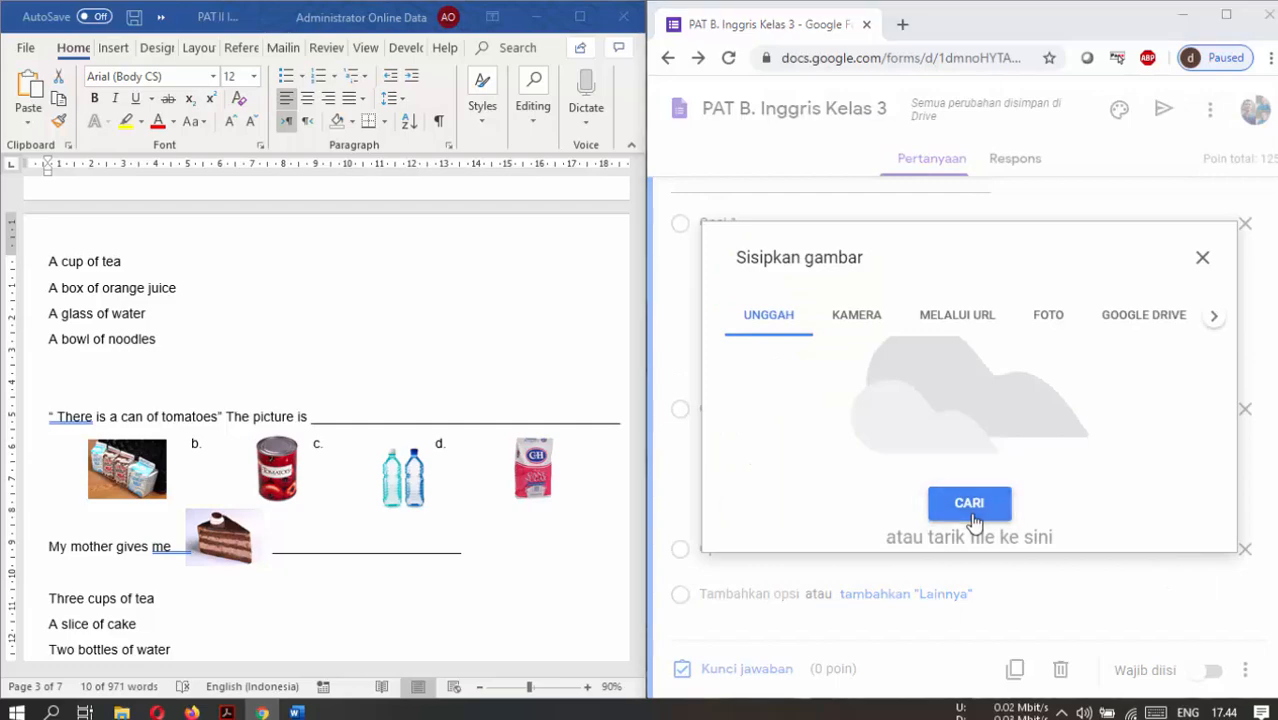
double_click(1088, 273)
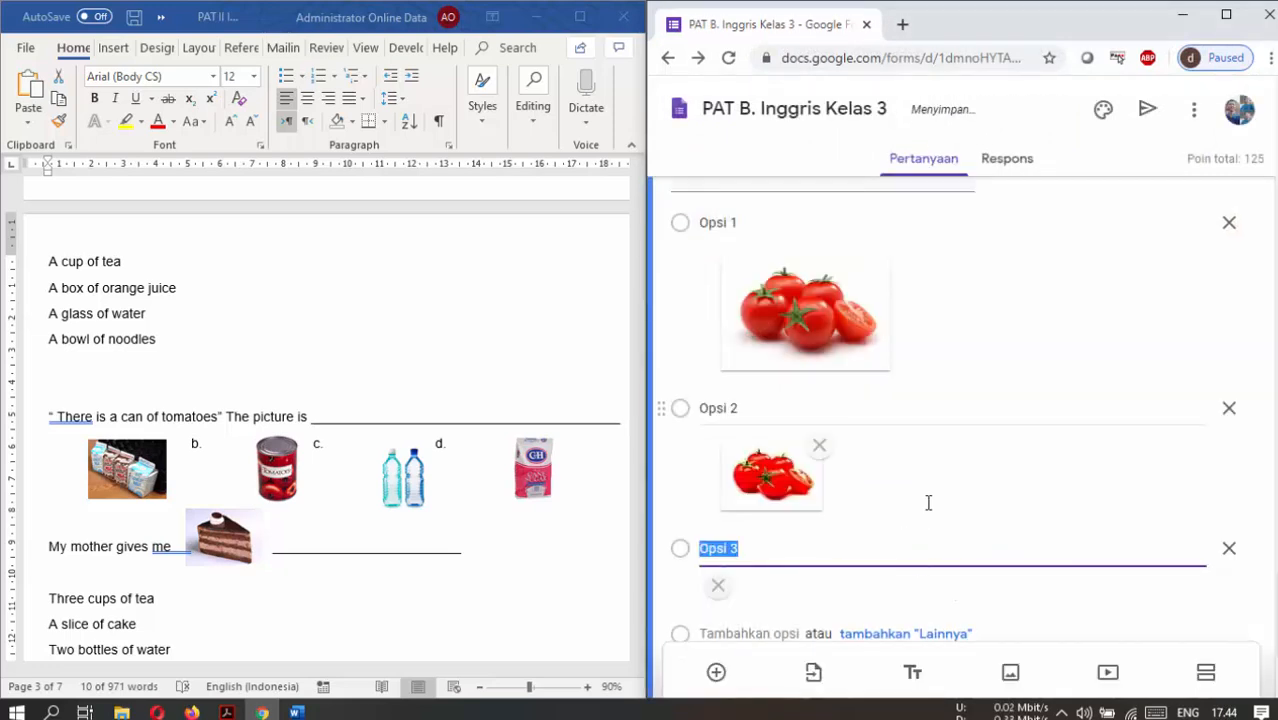
Add option 4 to the can of tomatoes question and upload the hot chocolate picture image020.jpg.
left_click(739, 522)
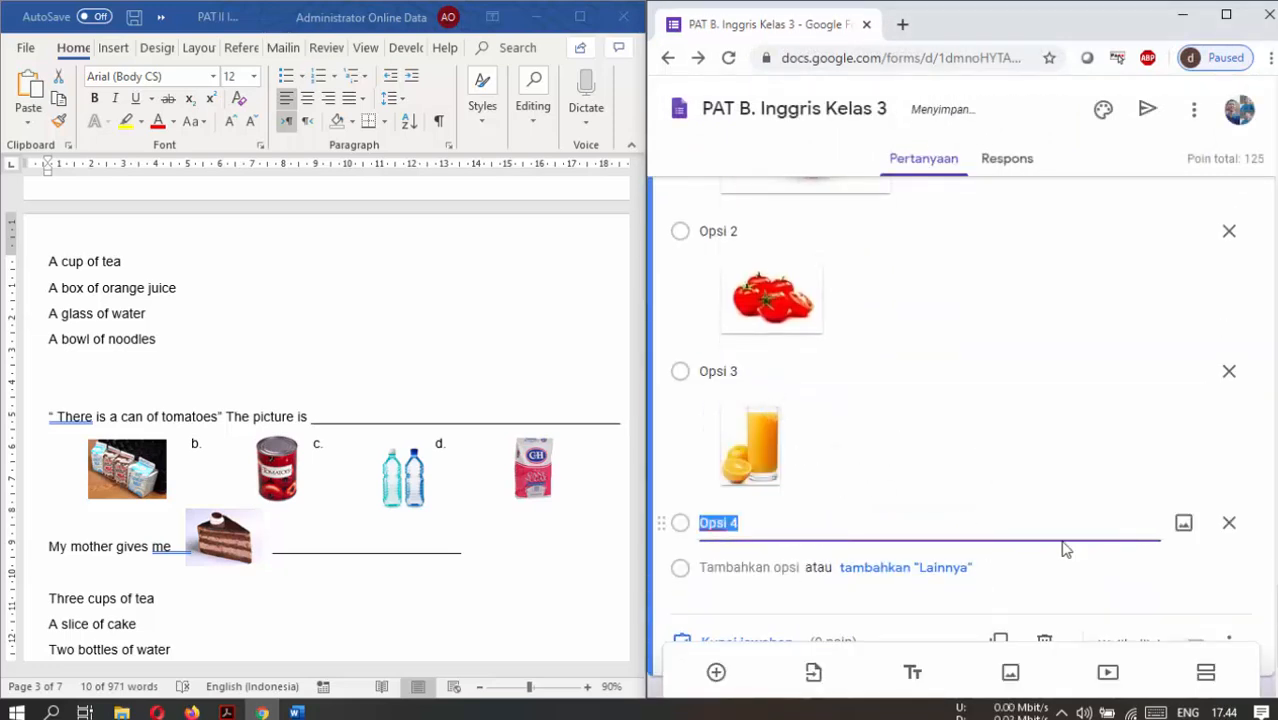
left_click(1179, 524)
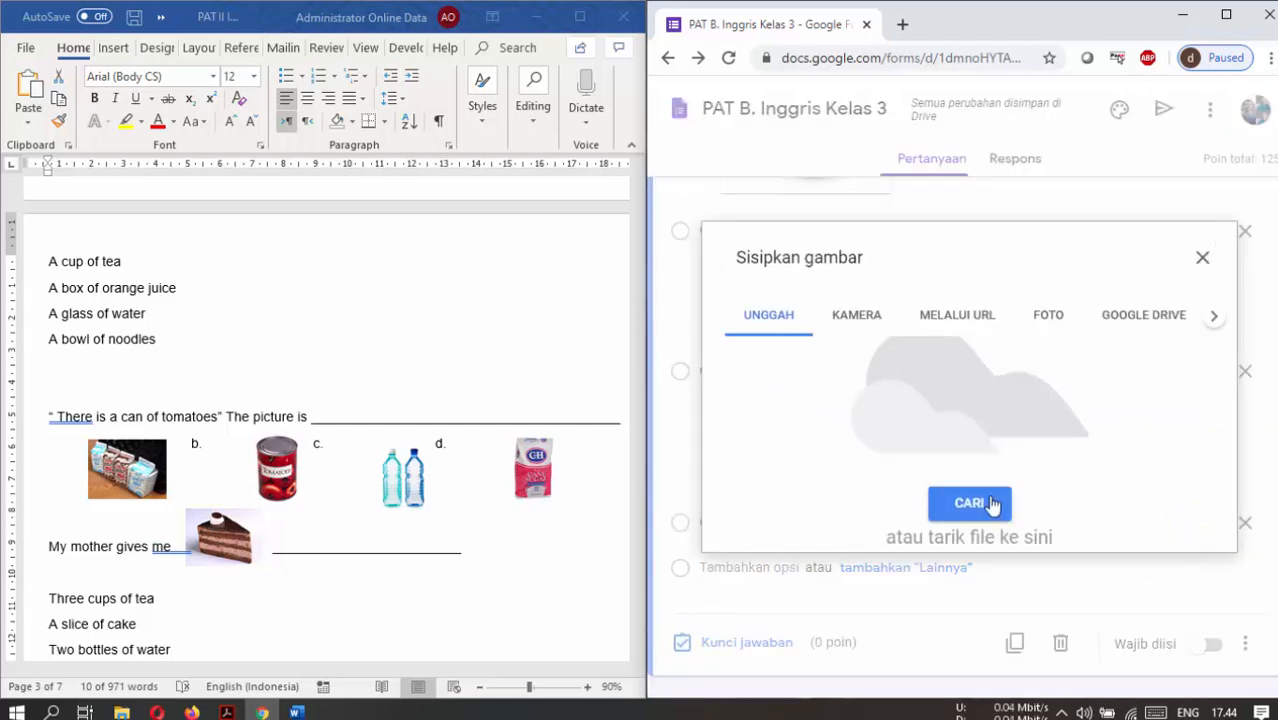
left_click(992, 505)
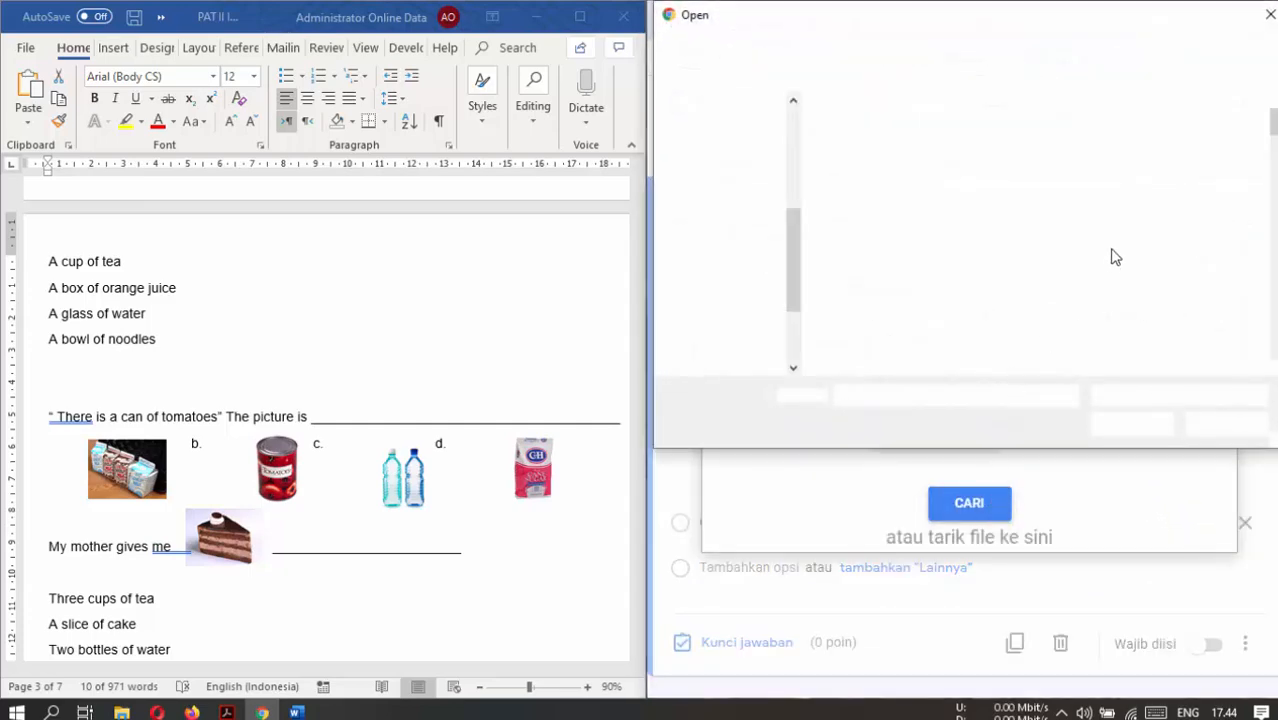
left_click(1188, 268)
scroll(1188, 268, "down", 2)
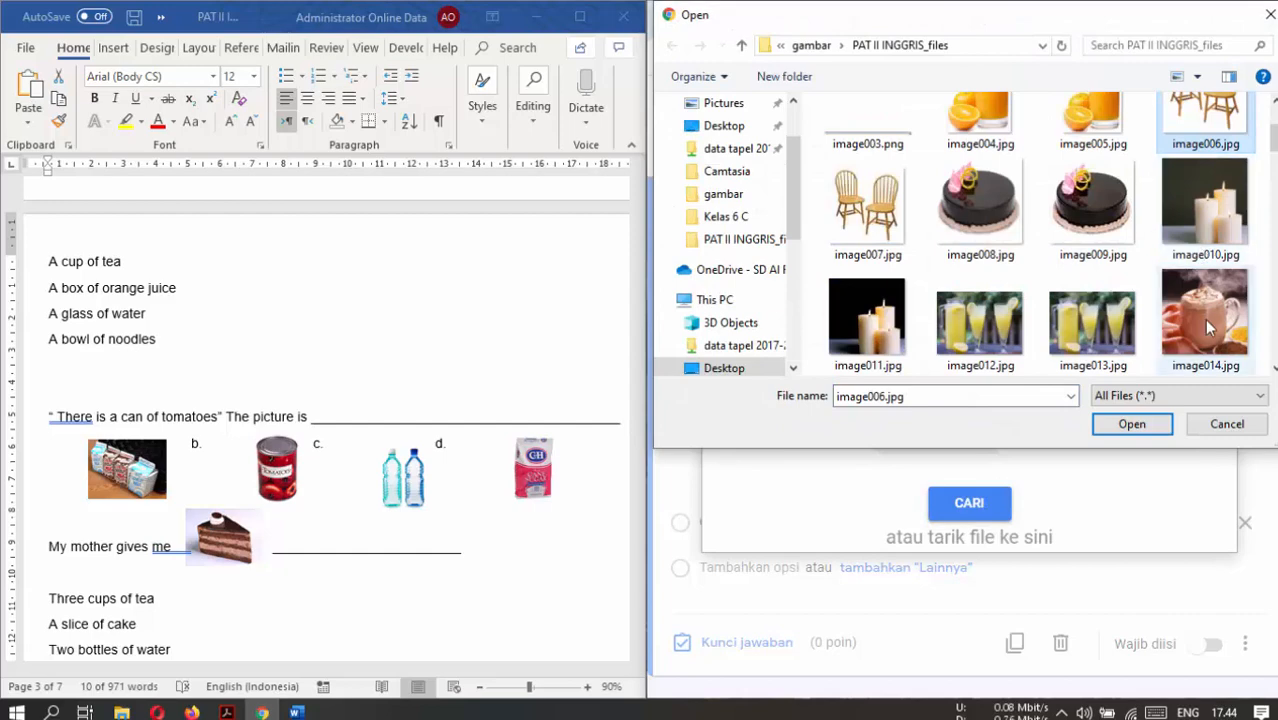
scroll(1210, 328, "down", 2)
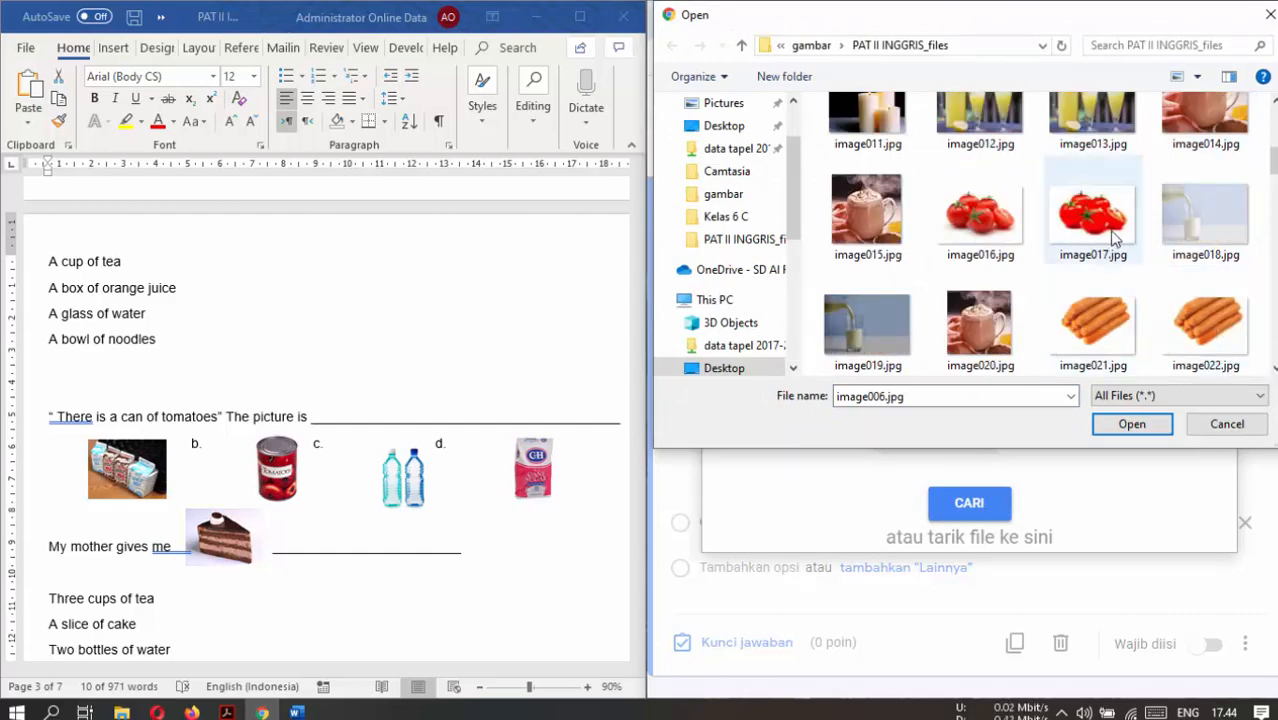
double_click(981, 310)
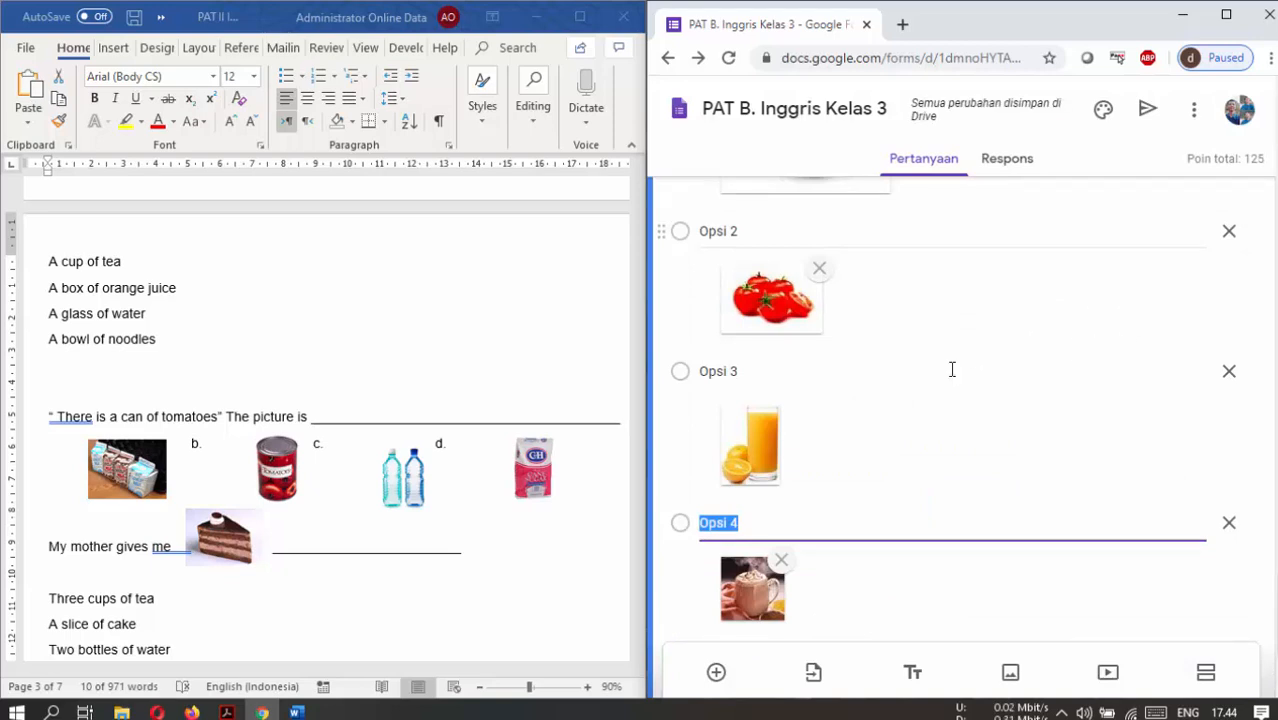
Change the can of tomatoes question from multiple choice to the checkbox type (Kotak Centang).
scroll(915, 490, "down", 2)
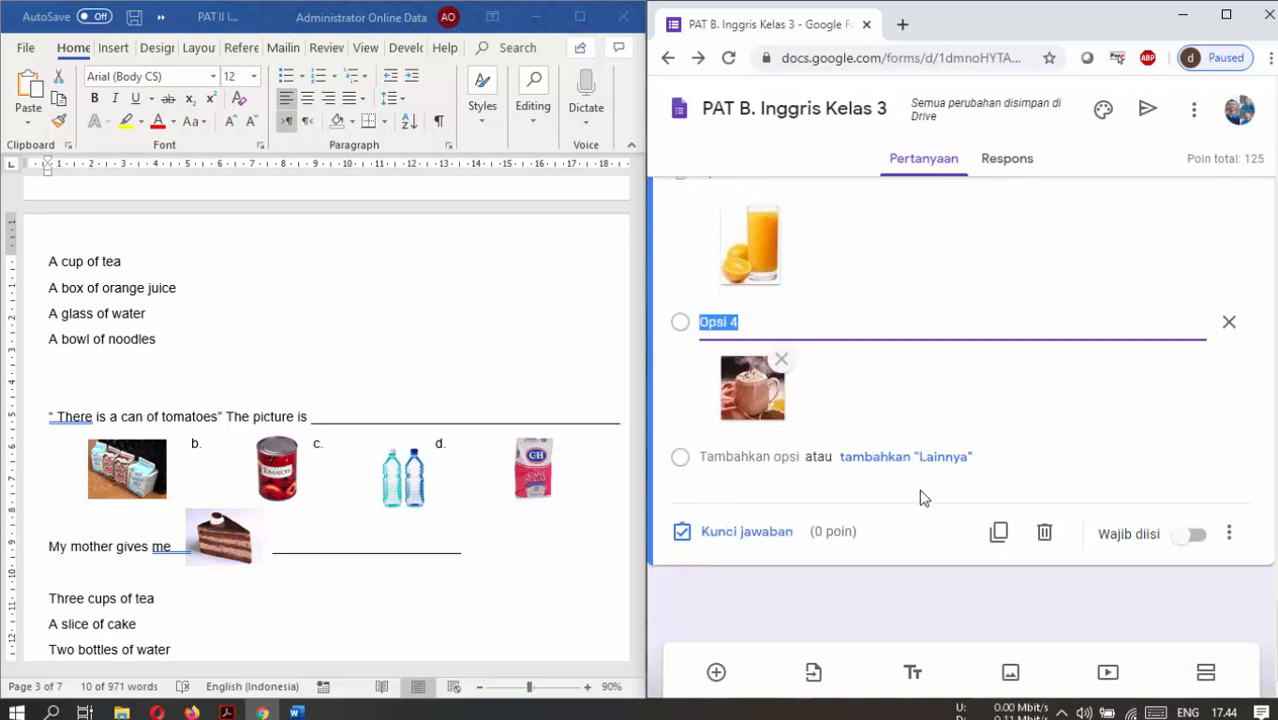
scroll(760, 533, "up", 3)
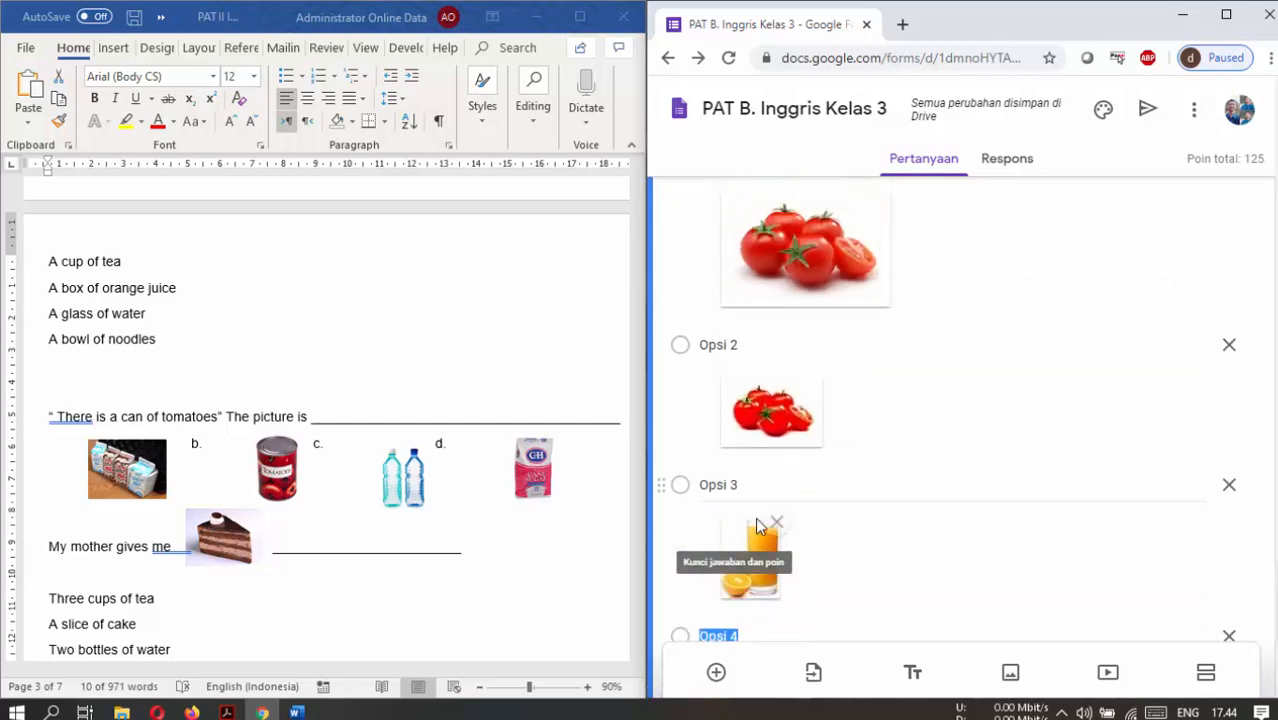
scroll(760, 533, "down", 3)
scroll(786, 527, "up", 6)
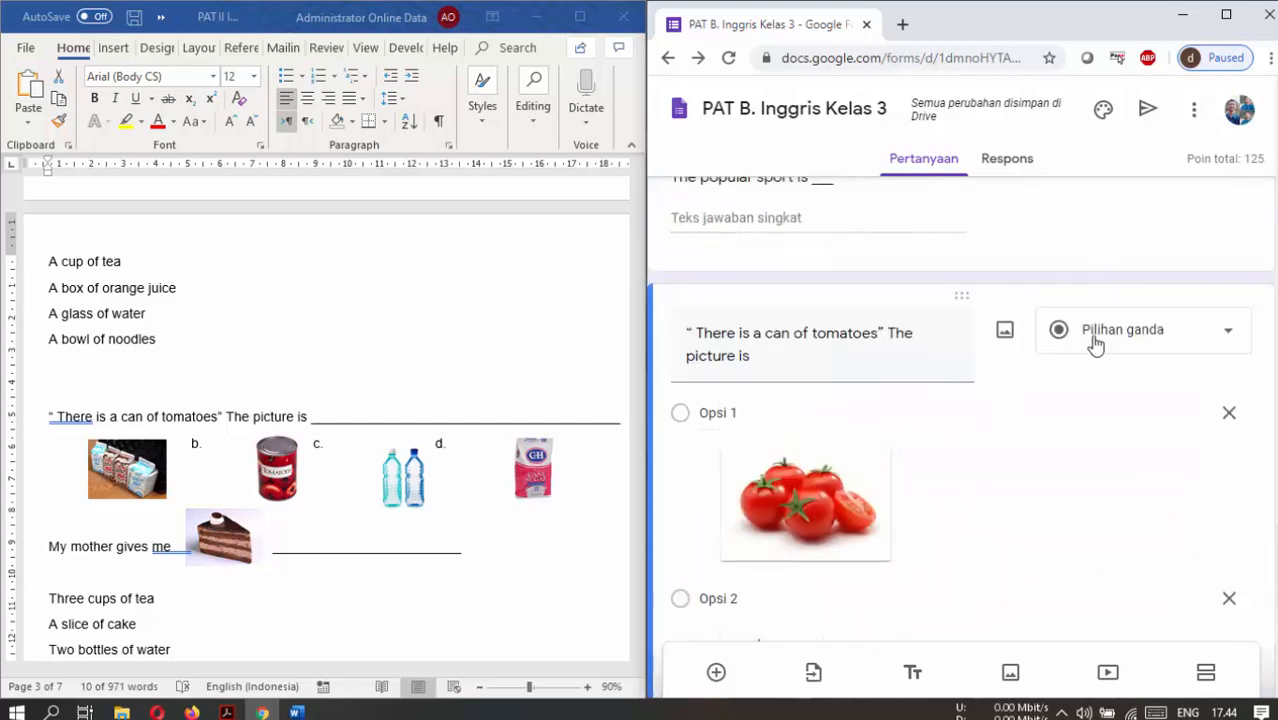
left_click(1157, 346)
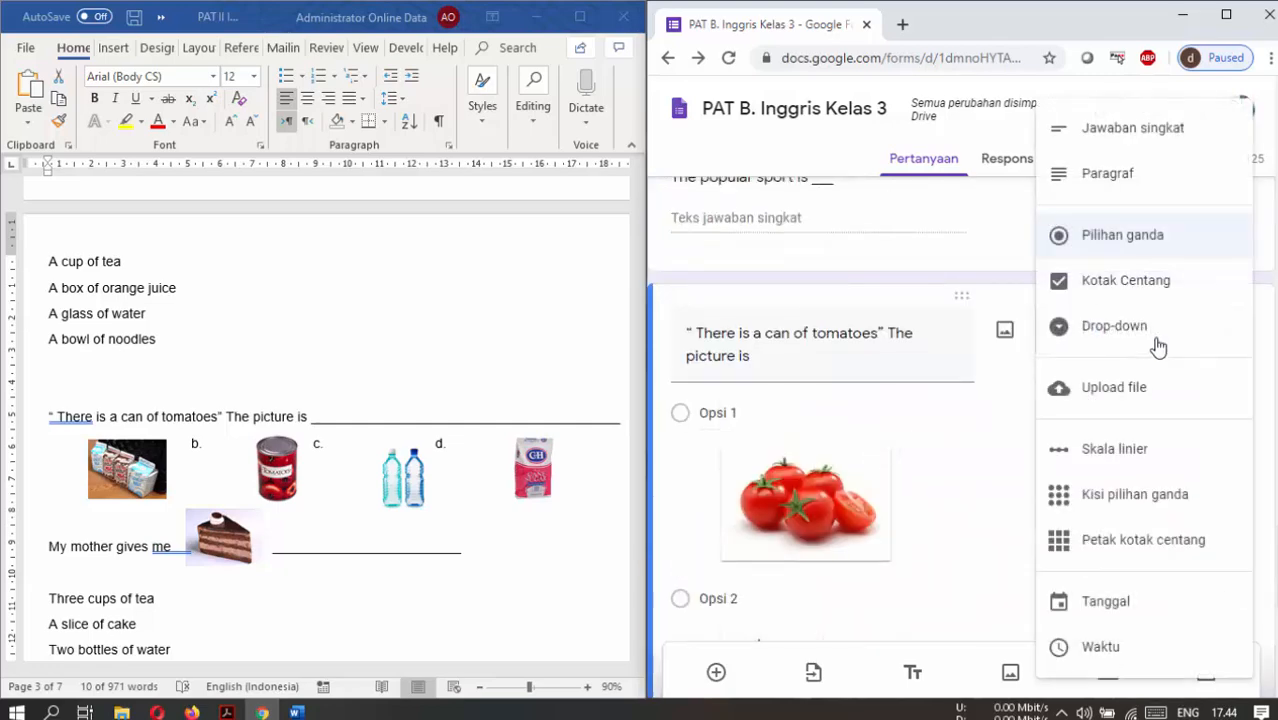
left_click(1146, 284)
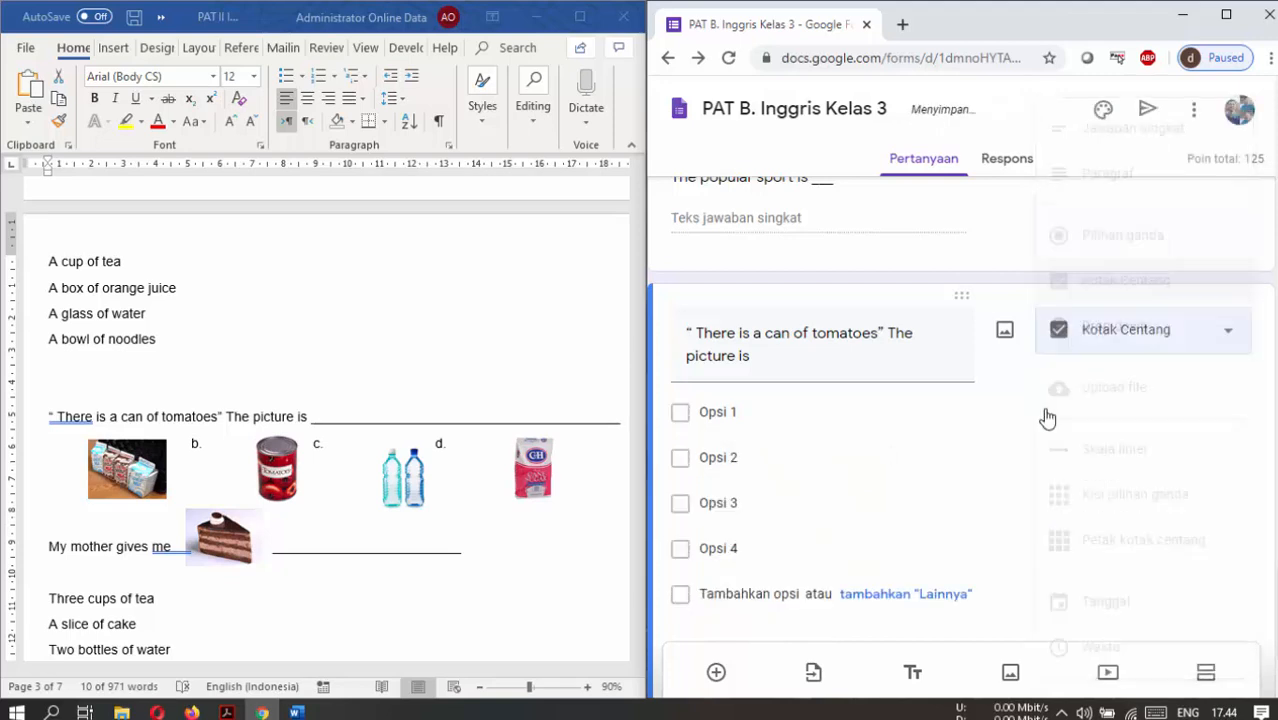
Mark options 1 and 2 as the correct answers to the can of tomatoes question and give it 25 points.
scroll(757, 540, "down", 6)
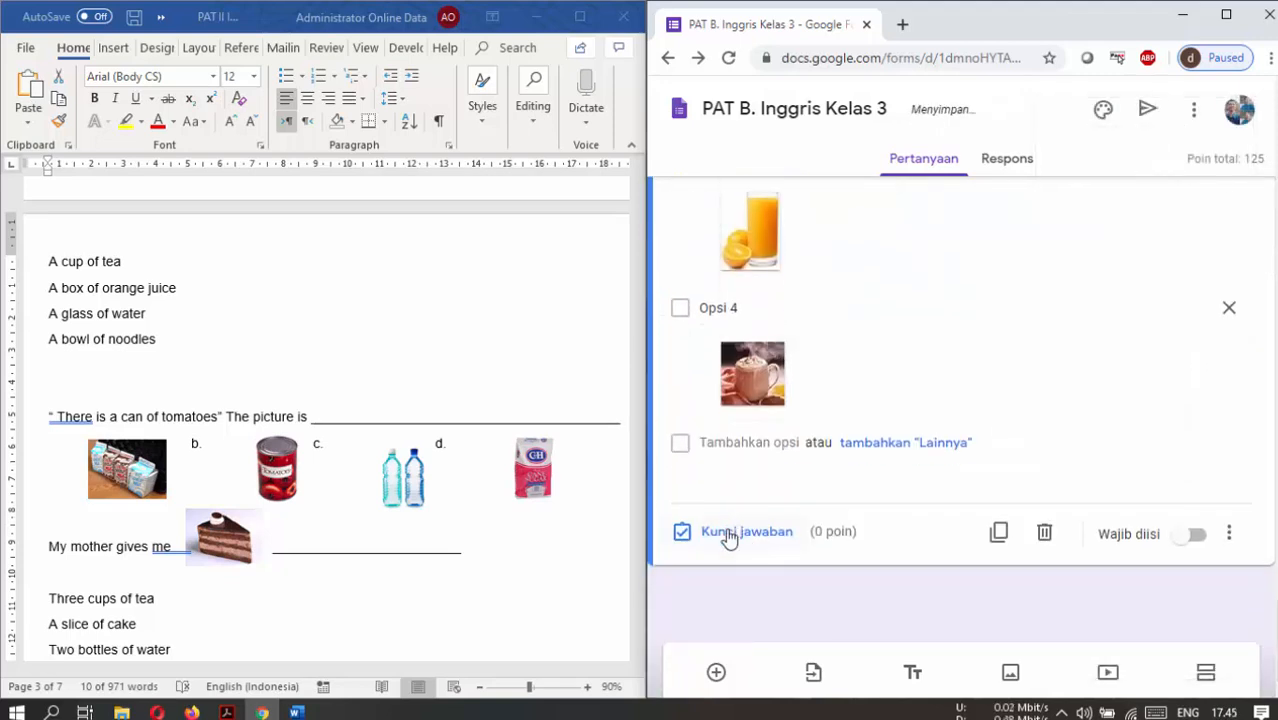
left_click(740, 534)
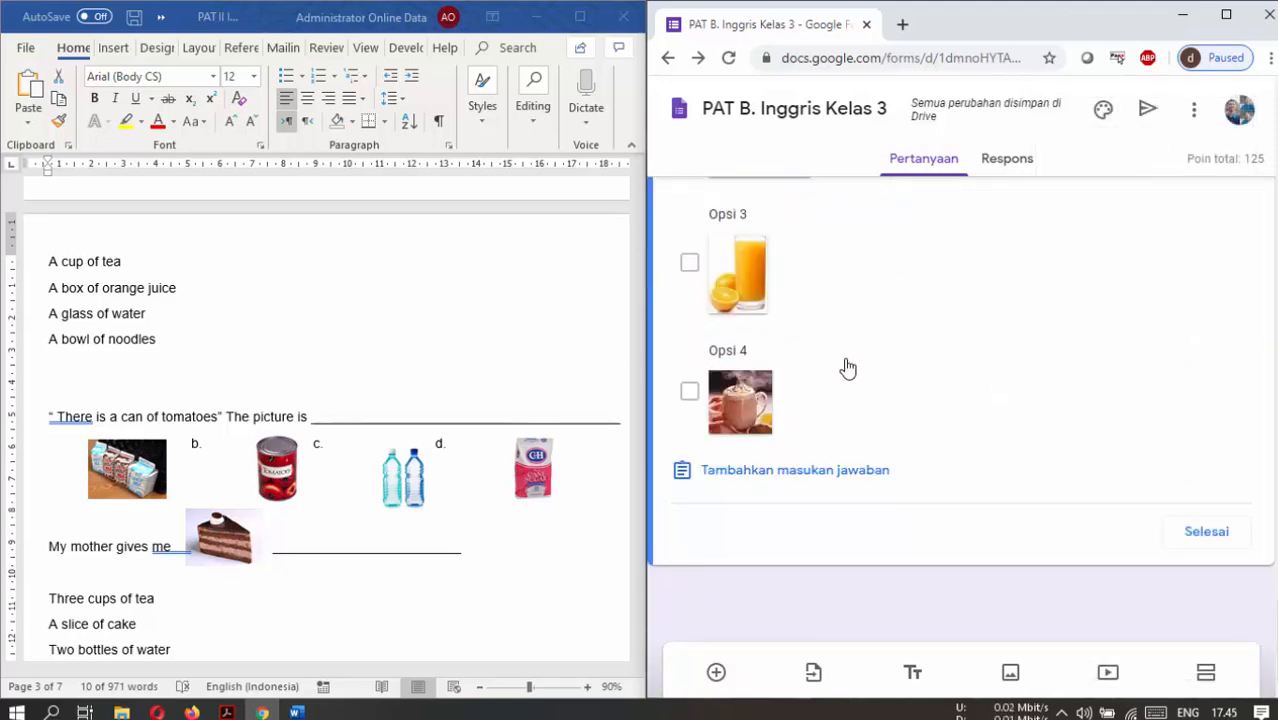
scroll(745, 425, "up", 3)
left_click(689, 362)
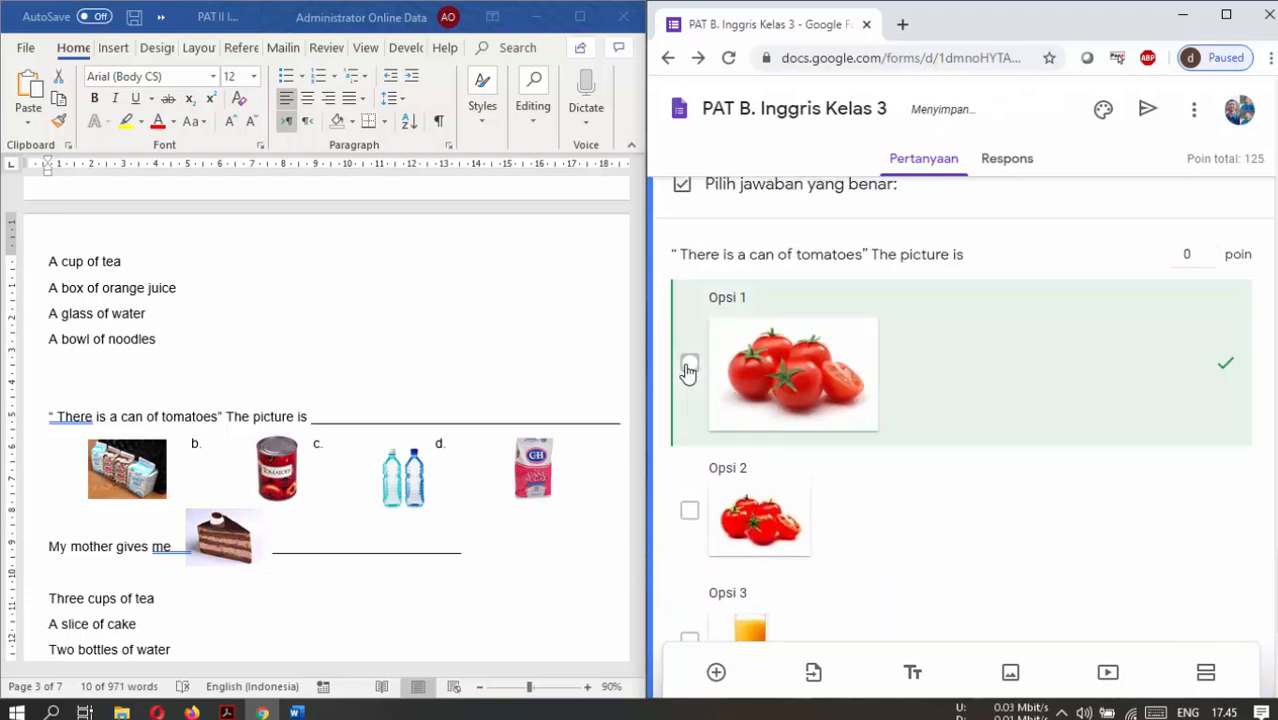
left_click(689, 510)
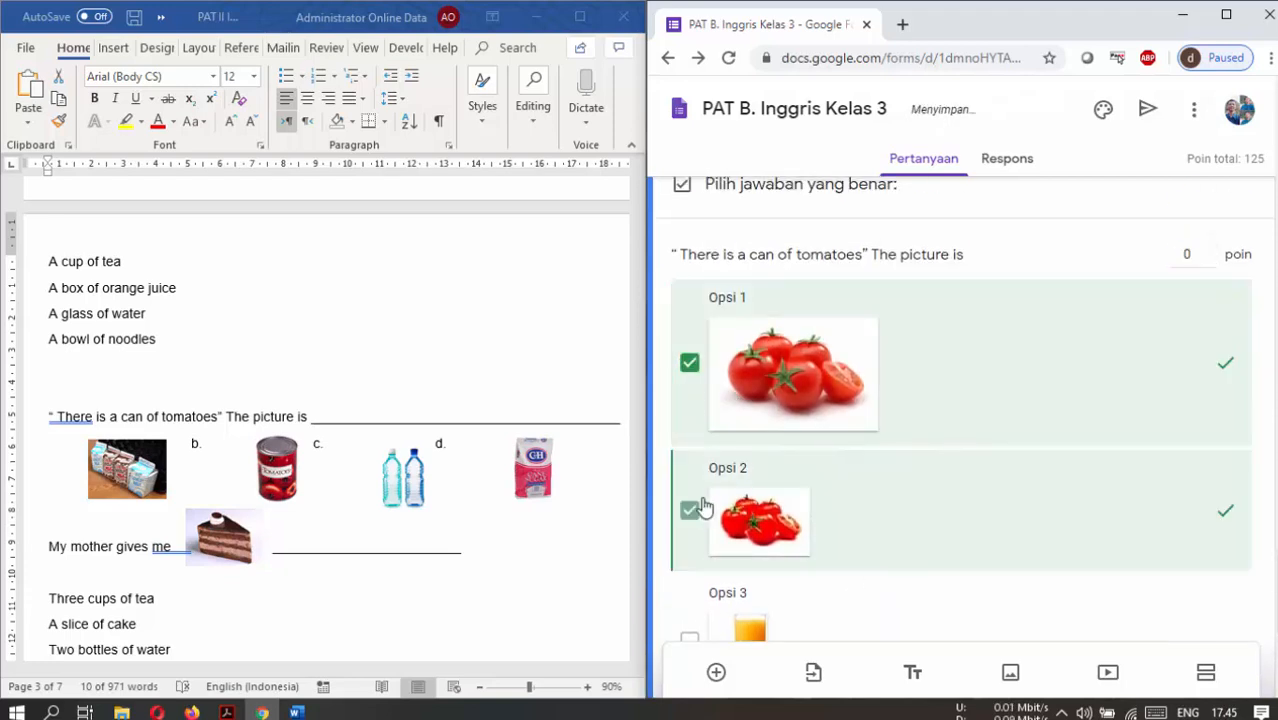
left_click(1189, 255)
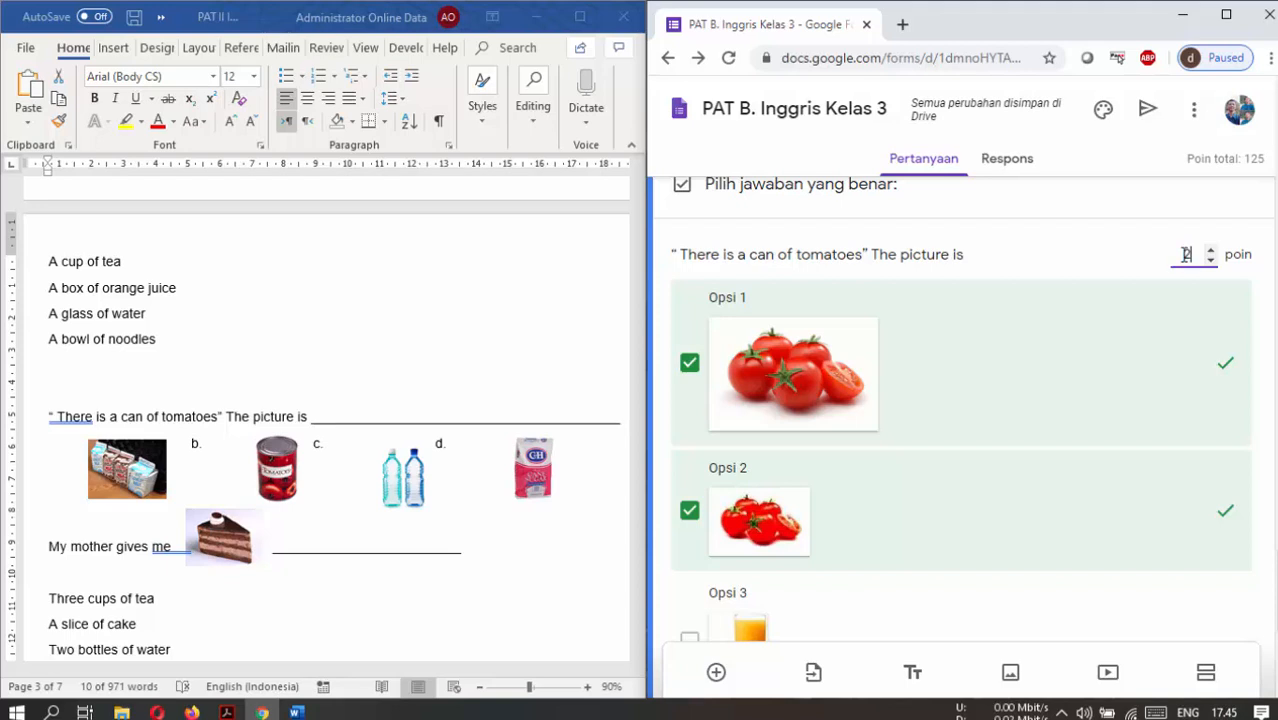
scroll(1068, 414, "down", 4)
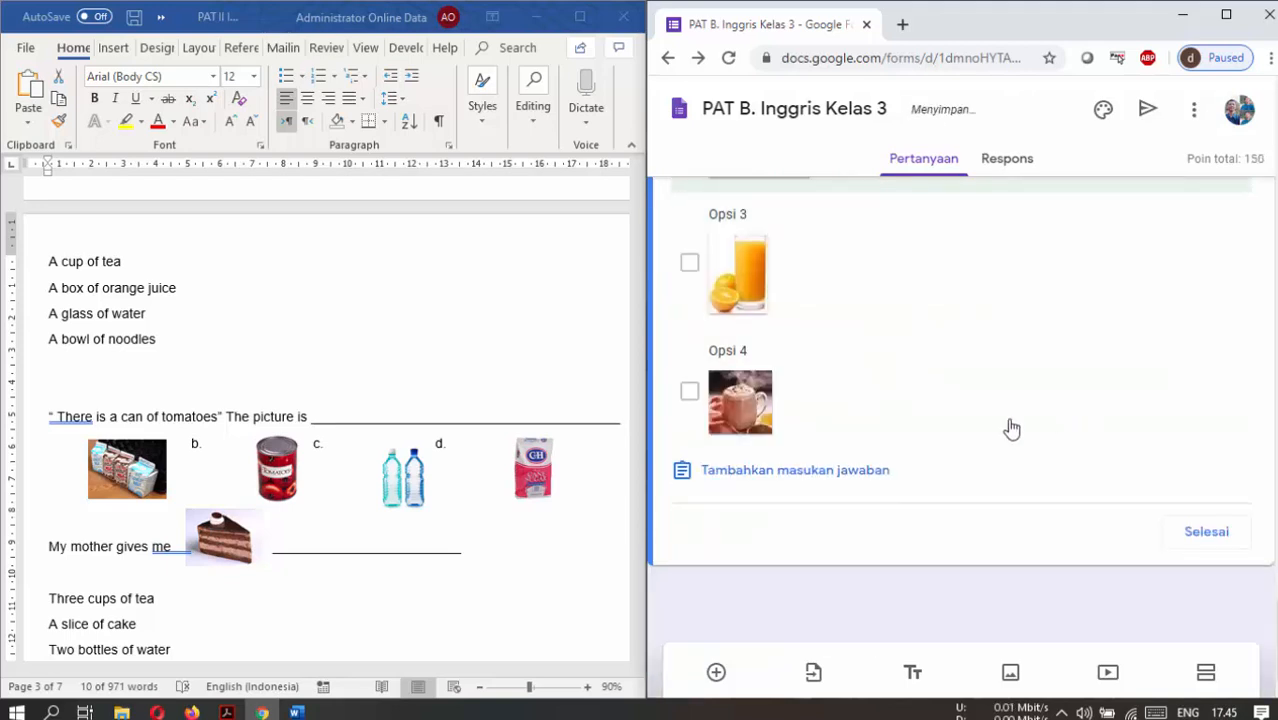
left_click(1228, 534)
Review the can of tomatoes question from its text and type through the four picture options to the answer key.
scroll(847, 418, "up", 4)
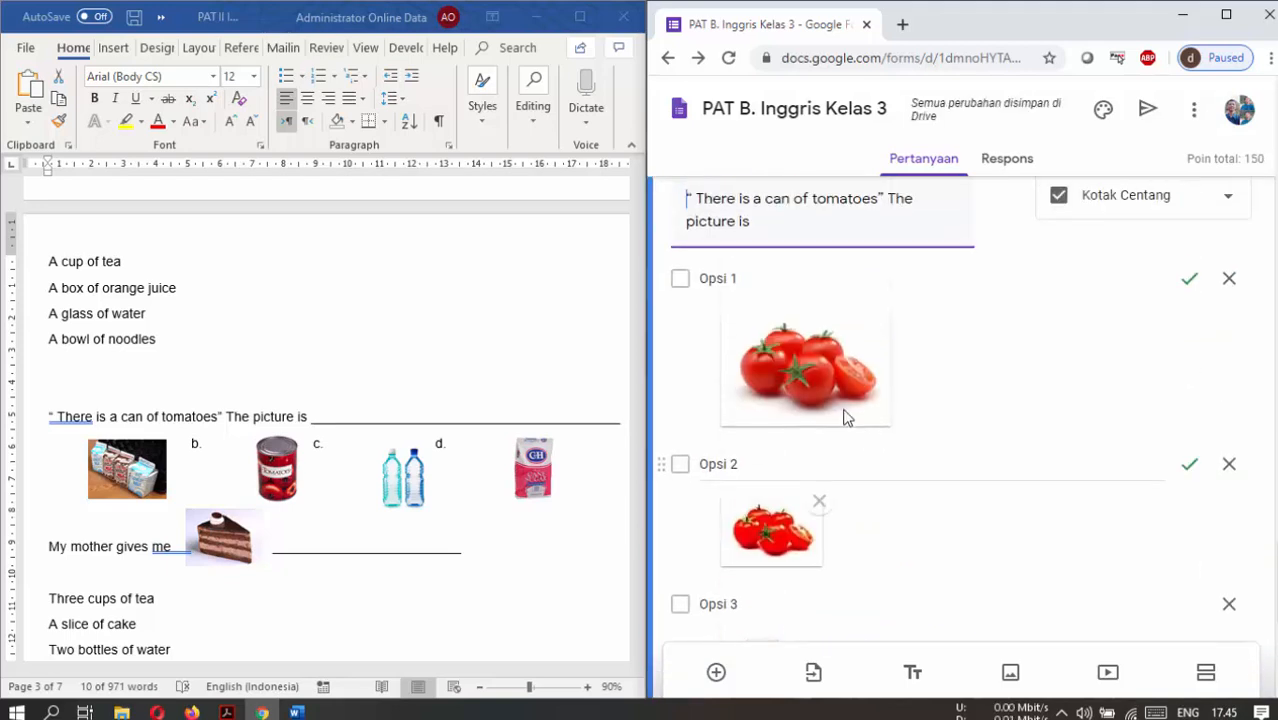
scroll(1060, 500, "down", 5)
scroll(1061, 548, "up", 6)
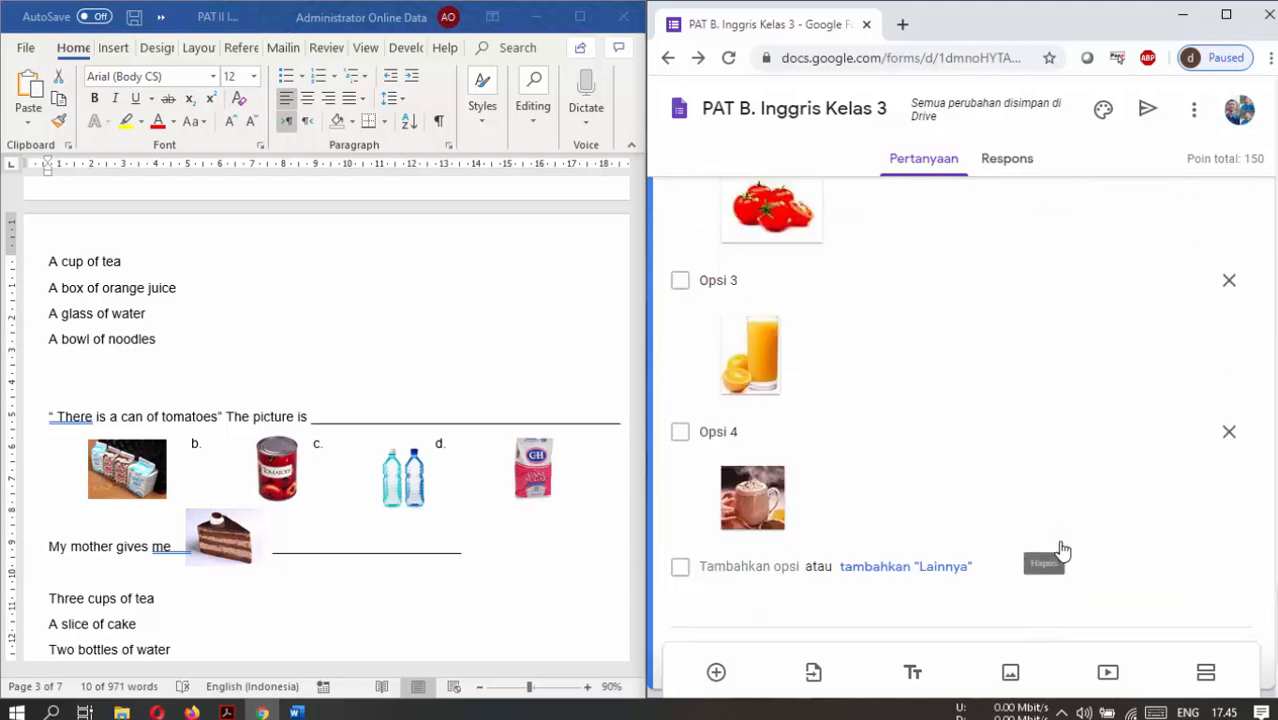
scroll(1062, 541, "up", 1)
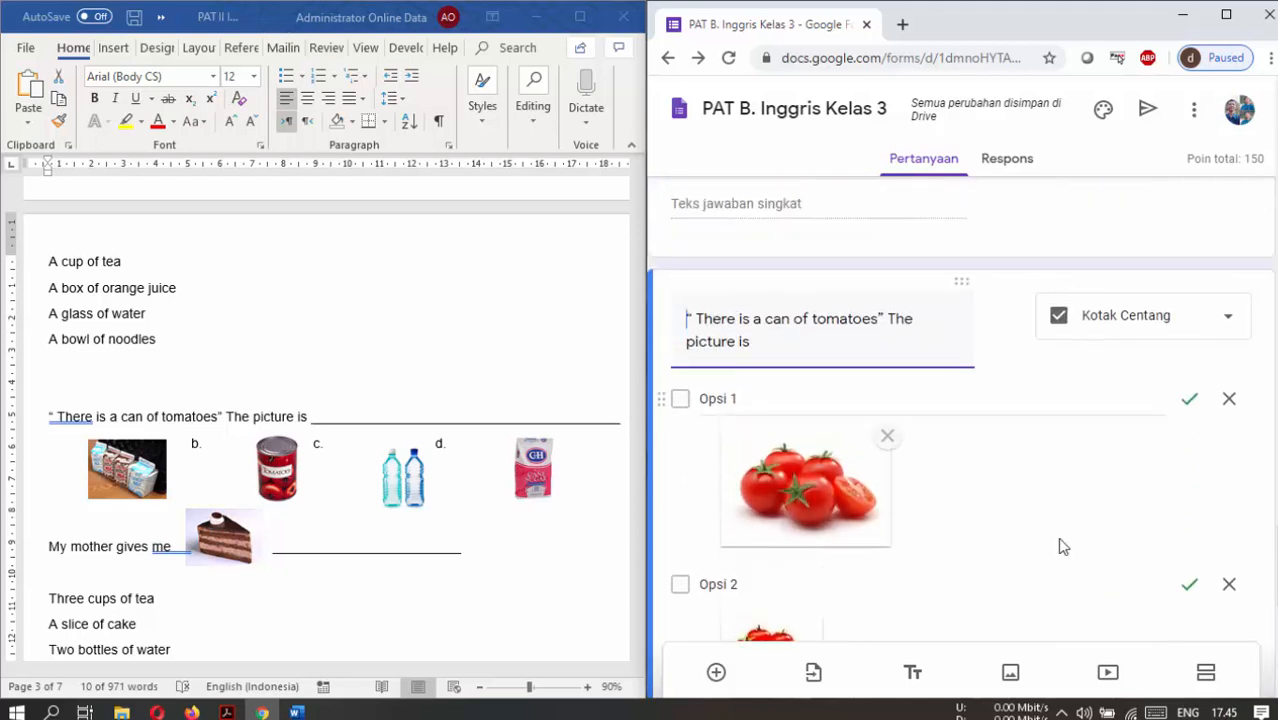
scroll(1058, 540, "down", 2)
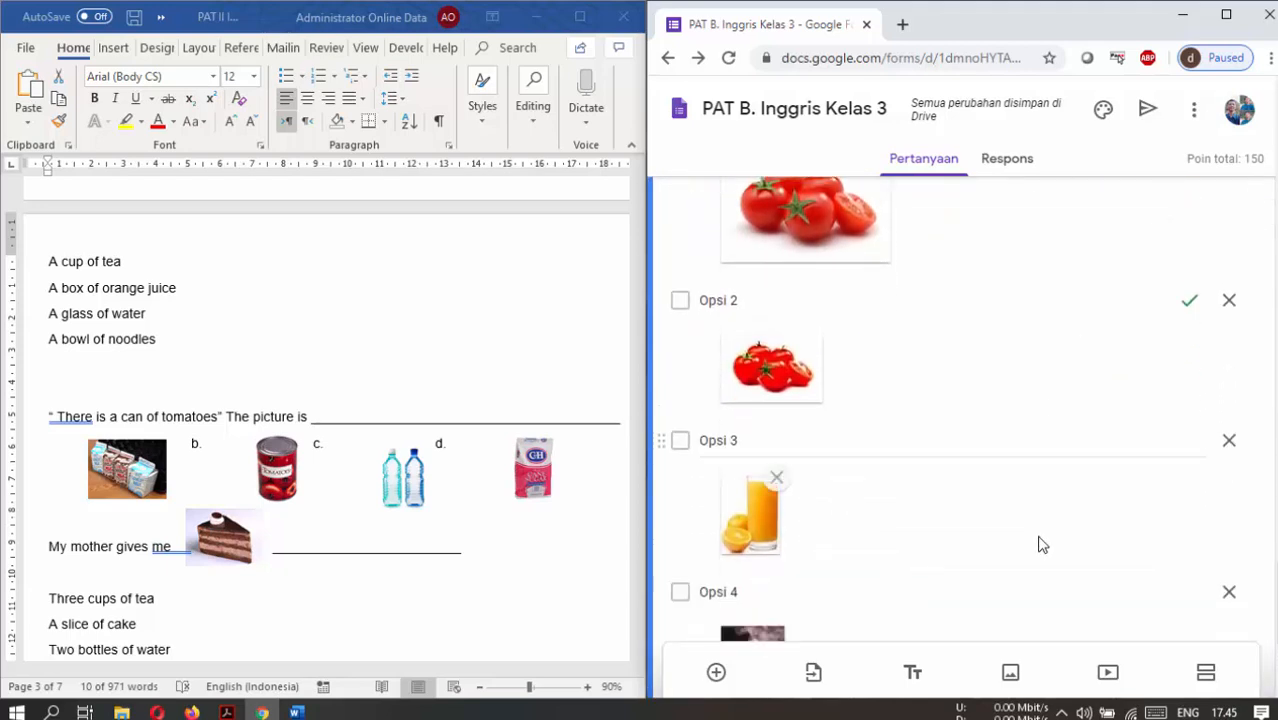
scroll(1040, 543, "up", 1)
scroll(1040, 543, "up", 1)
scroll(1040, 543, "down", 2)
scroll(1040, 543, "down", 3)
scroll(1044, 560, "up", 5)
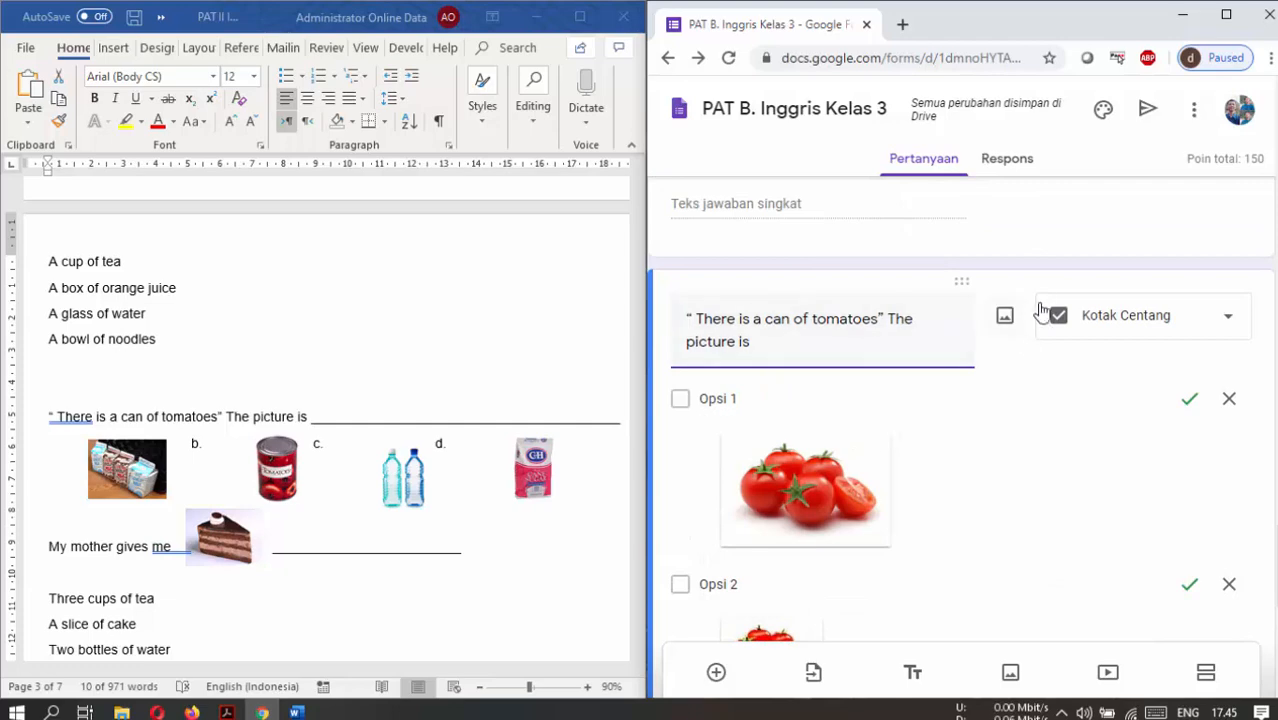
scroll(870, 503, "down", 5)
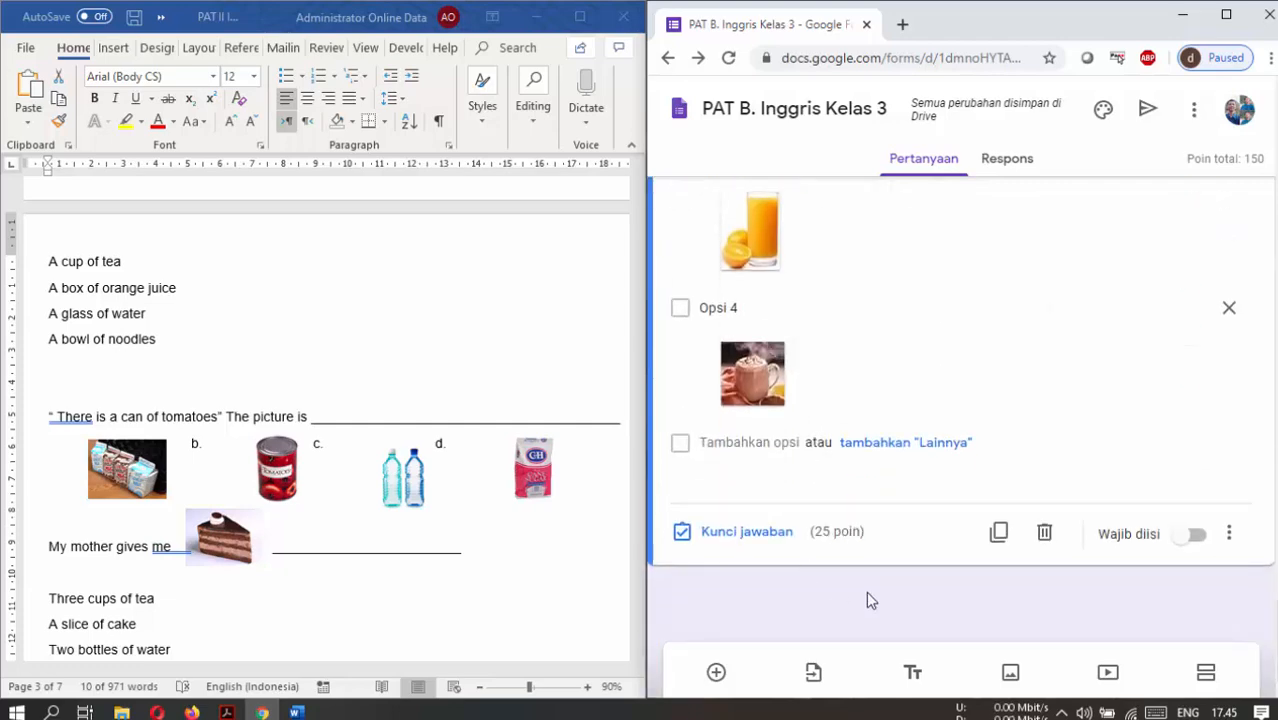
Maximize the browser window and look over the form's picture questions and identity fields, ending near the form's title.
left_click(1226, 16)
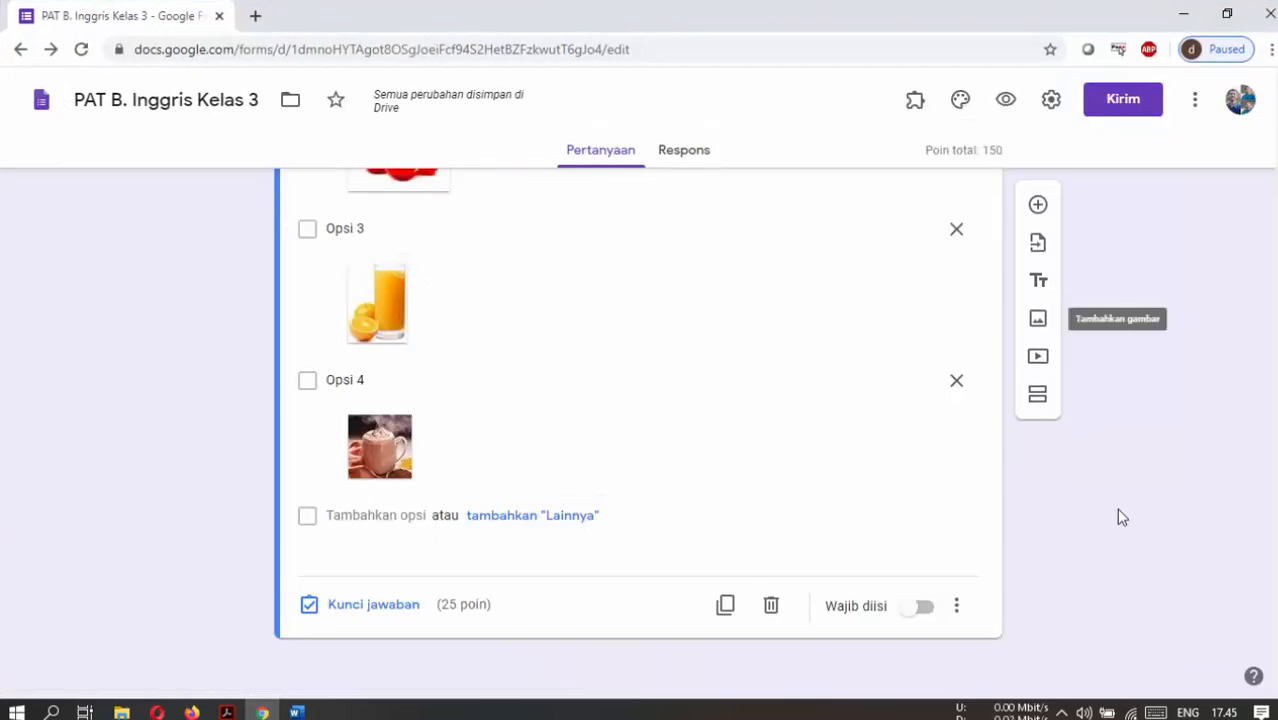
scroll(1037, 618, "up", 20)
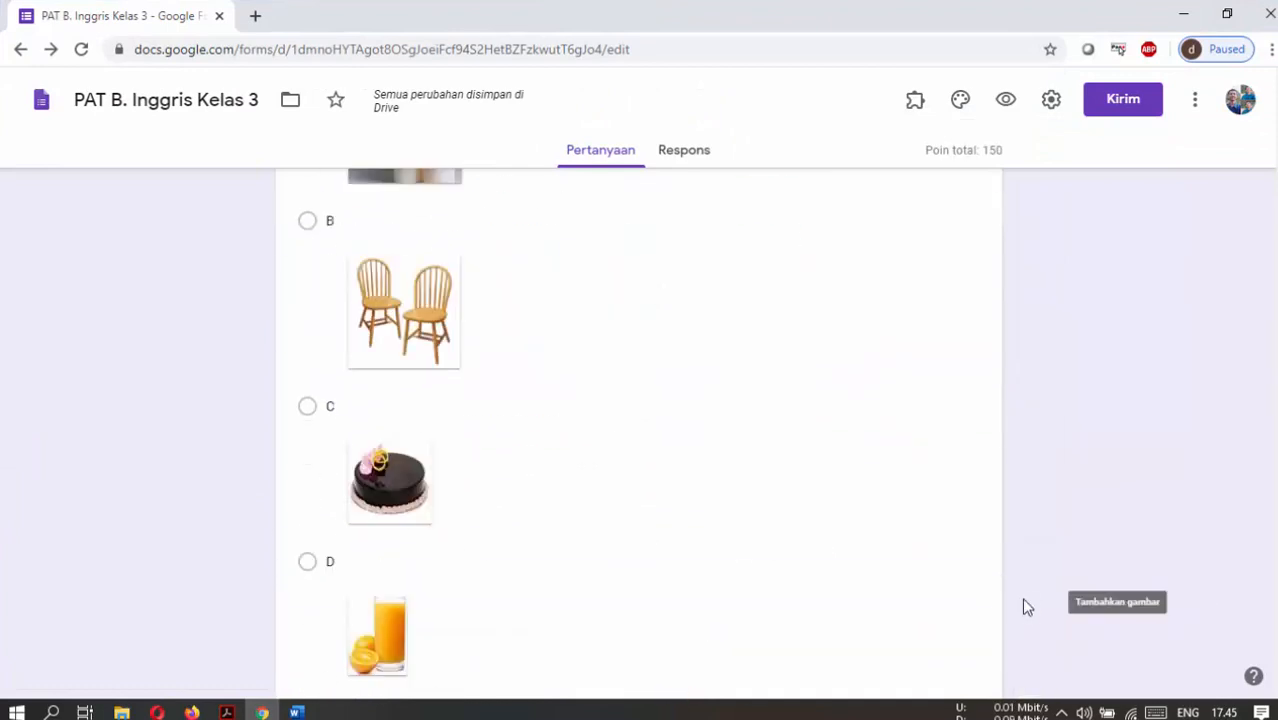
scroll(900, 507, "up", 10)
scroll(900, 505, "up", 8)
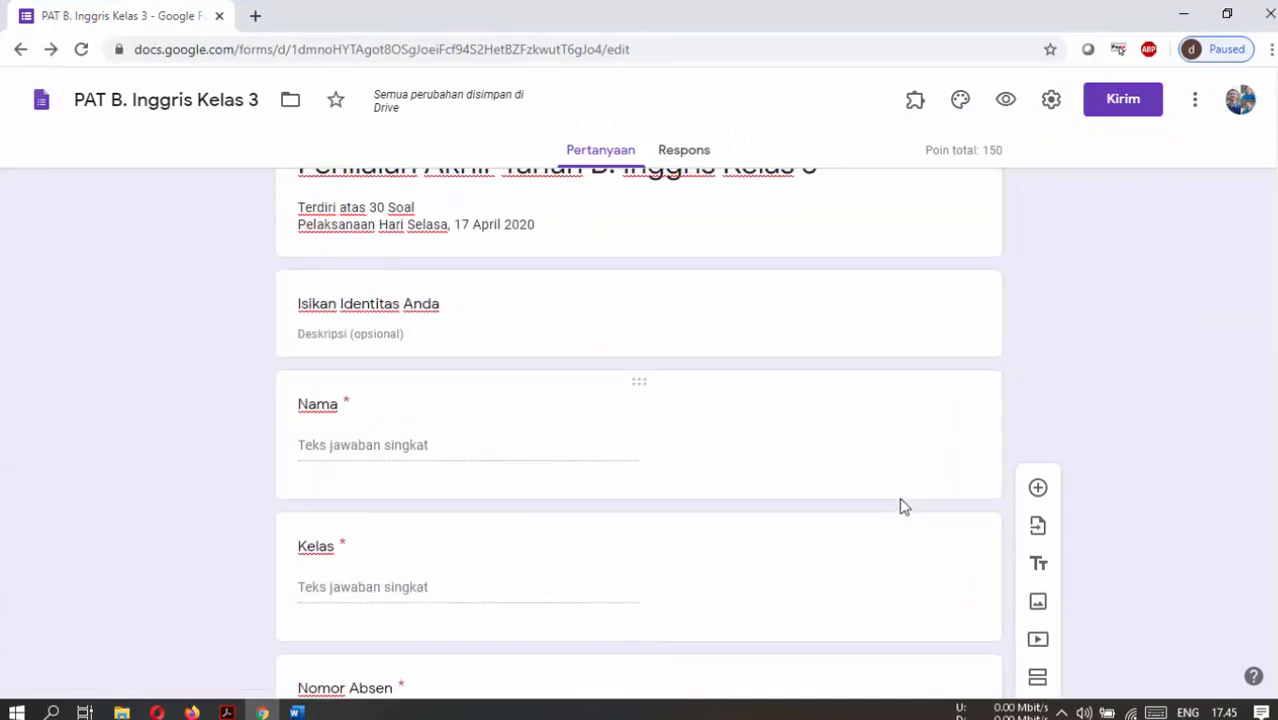
scroll(899, 510, "down", 8)
scroll(890, 495, "down", 8)
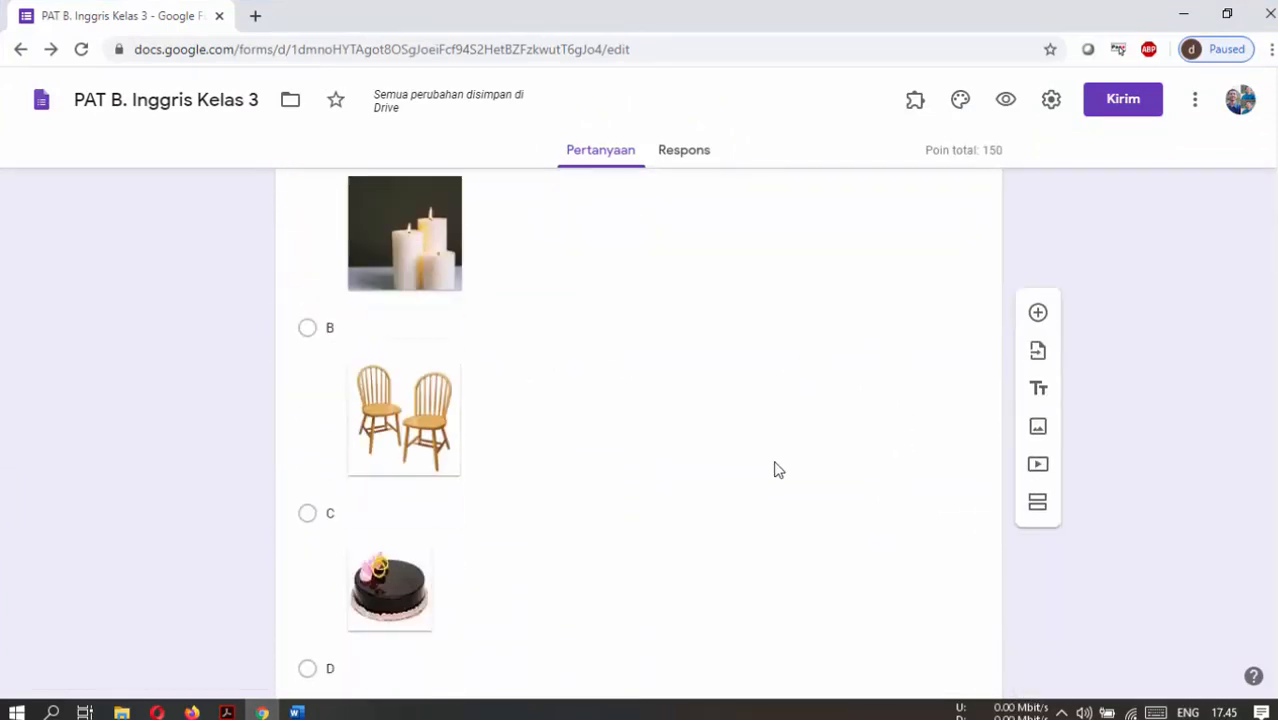
scroll(775, 472, "down", 3)
scroll(907, 480, "up", 12)
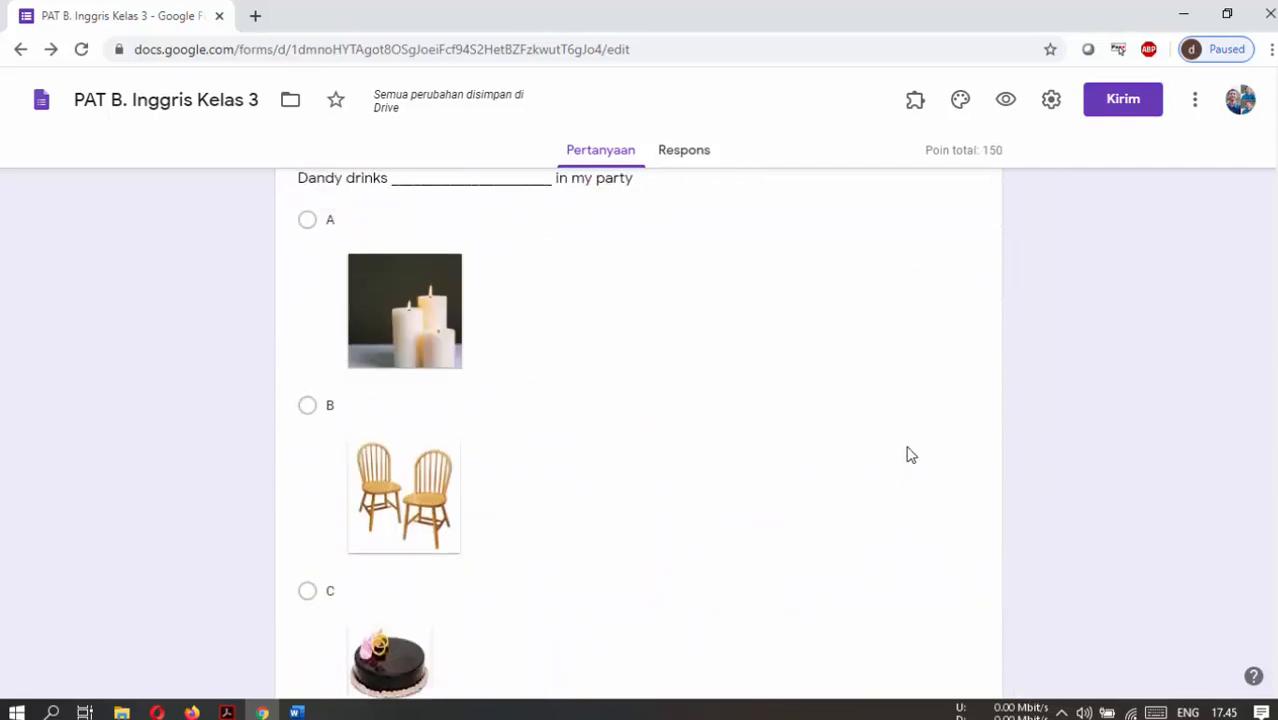
scroll(910, 450, "up", 7)
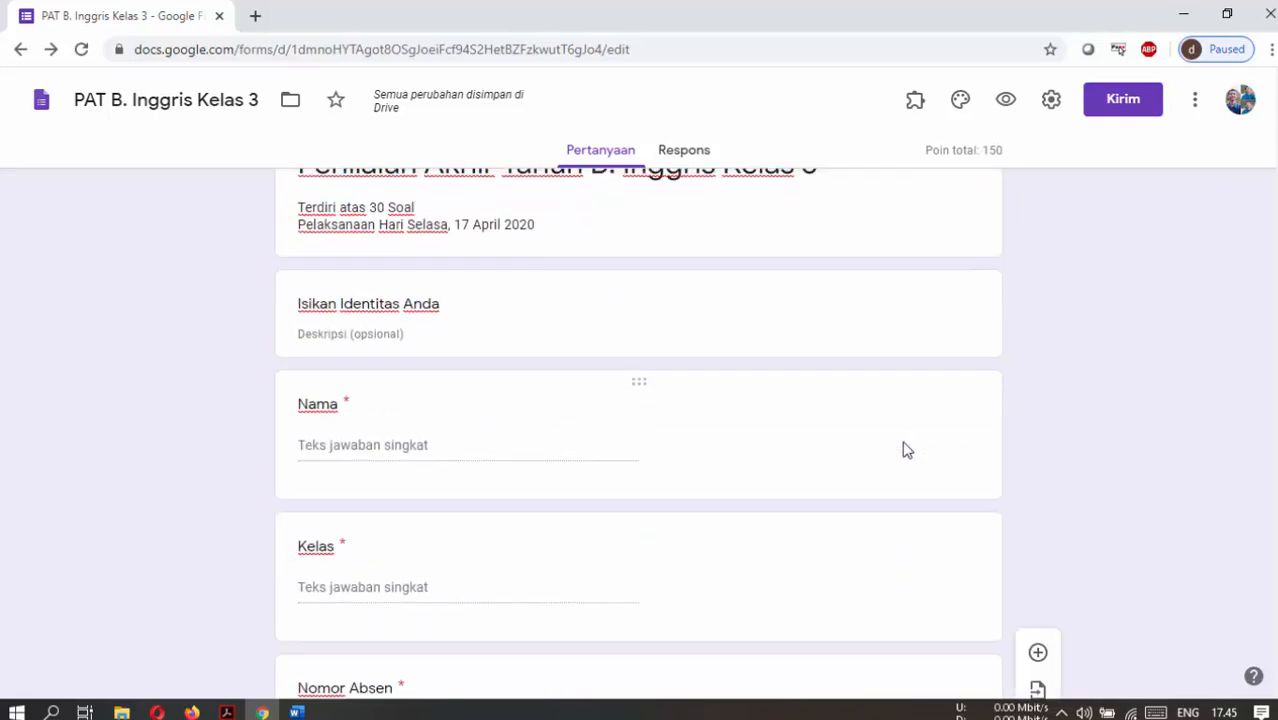
Set the form's theme header to the colourful ice cream illustration from the Makanan dan bersantap category.
left_click(960, 104)
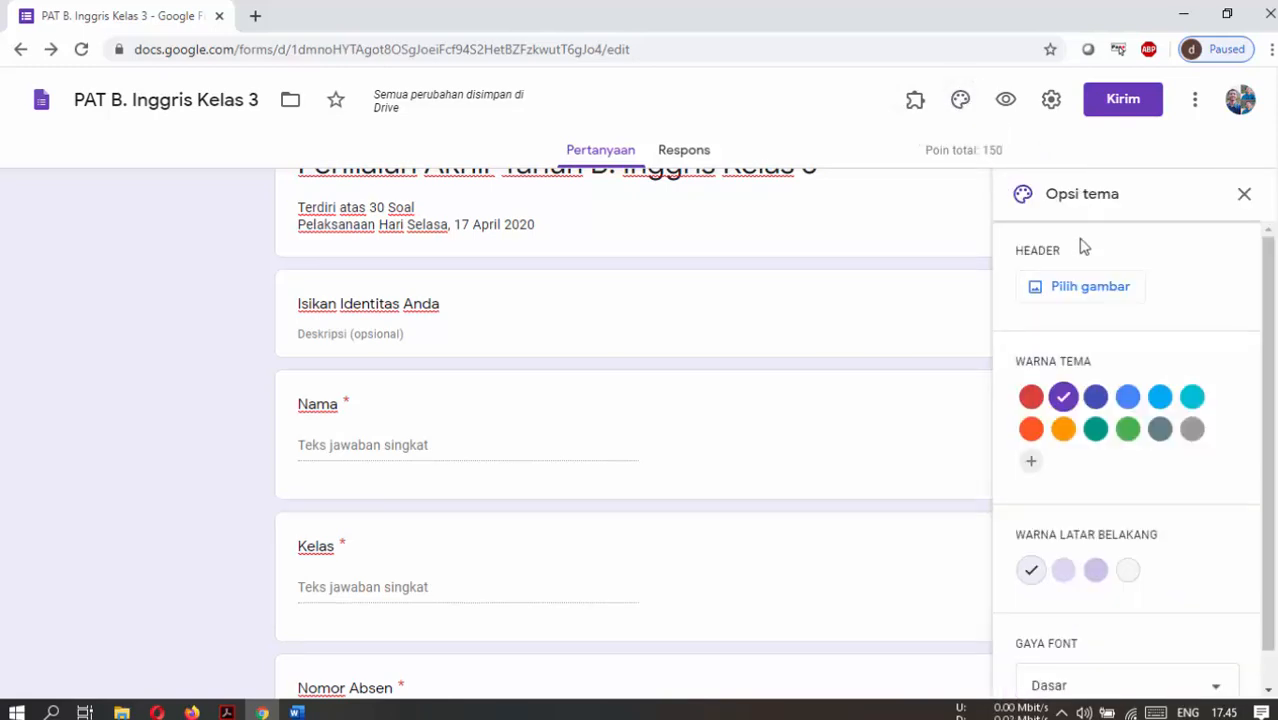
left_click(1080, 286)
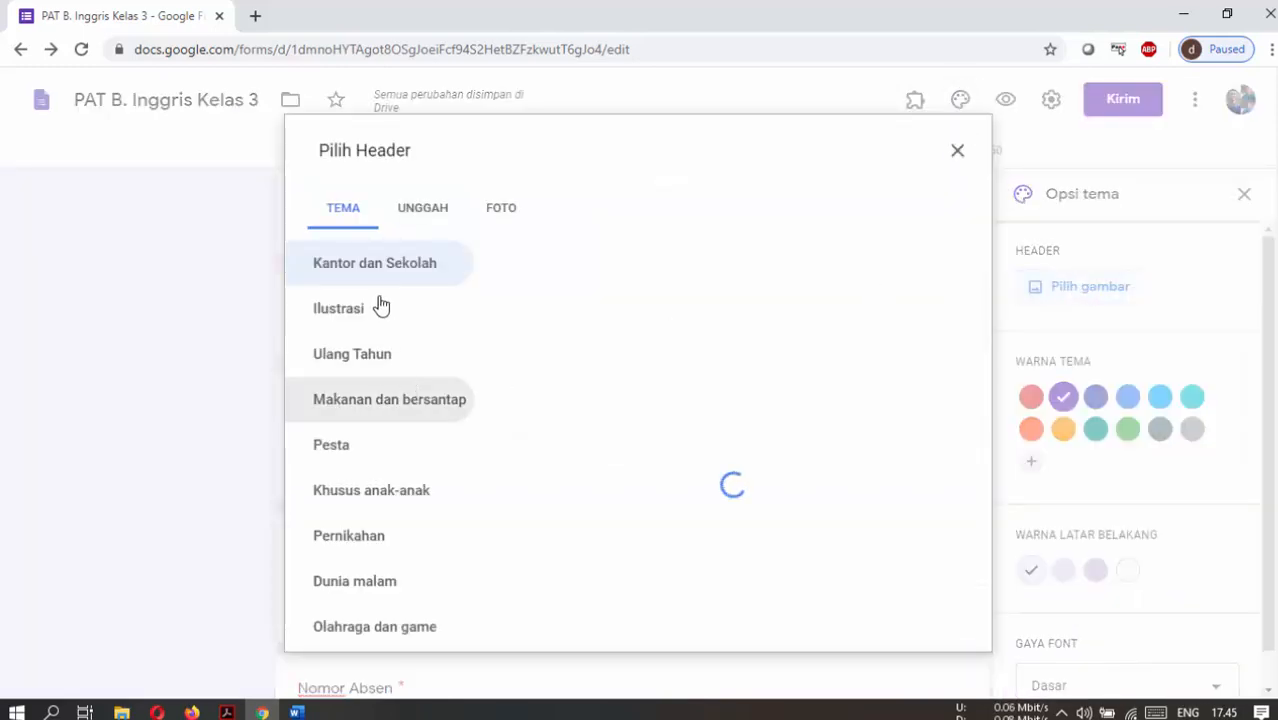
scroll(600, 450, "down", 3)
left_click(380, 399)
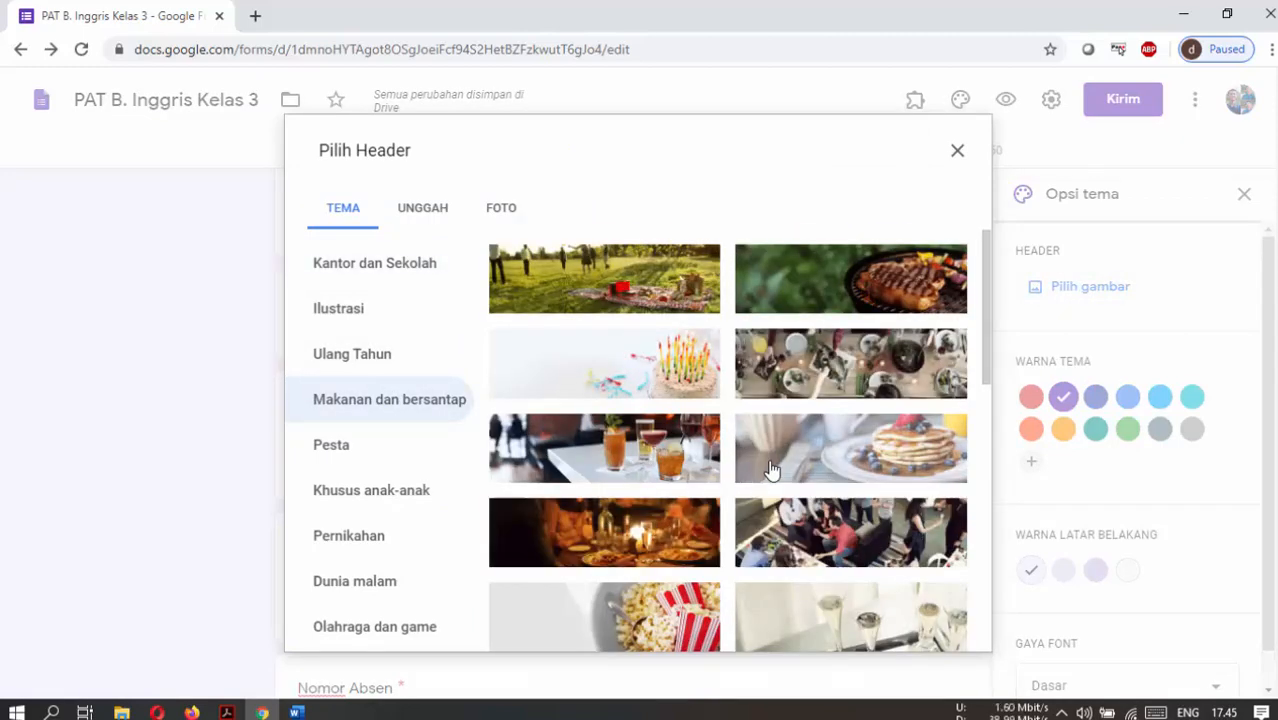
scroll(772, 470, "down", 4)
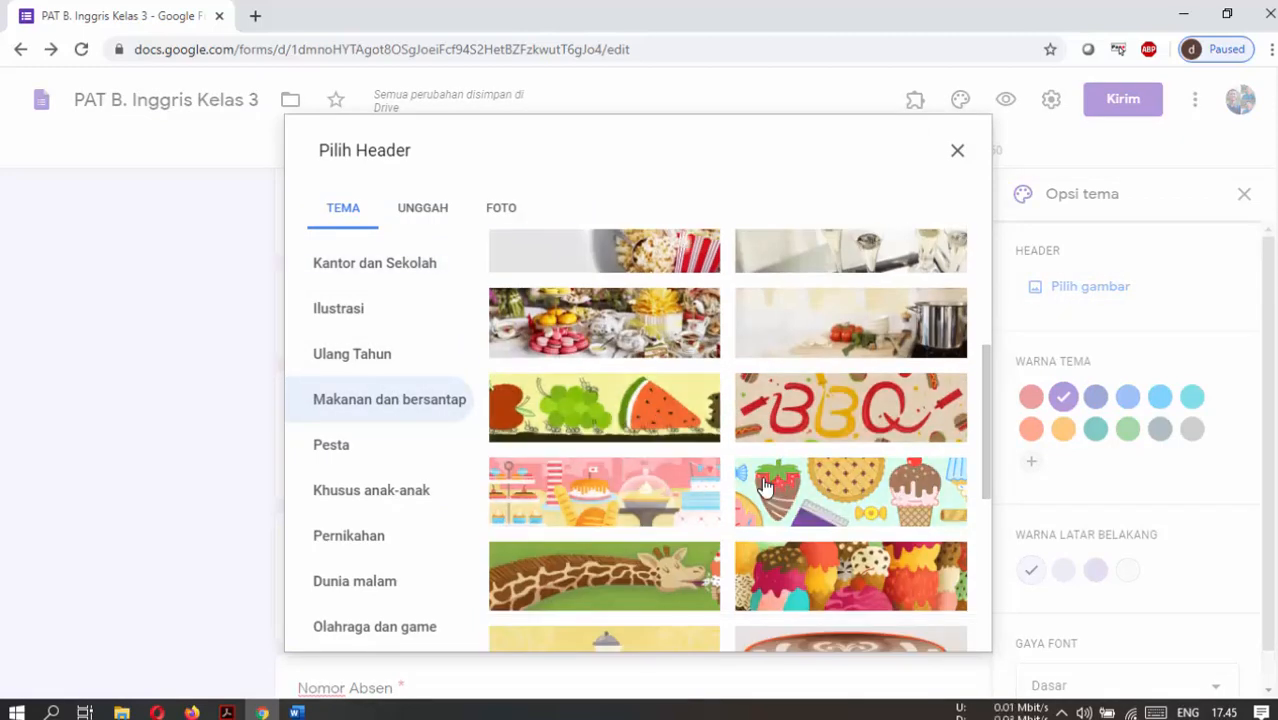
left_click(850, 575)
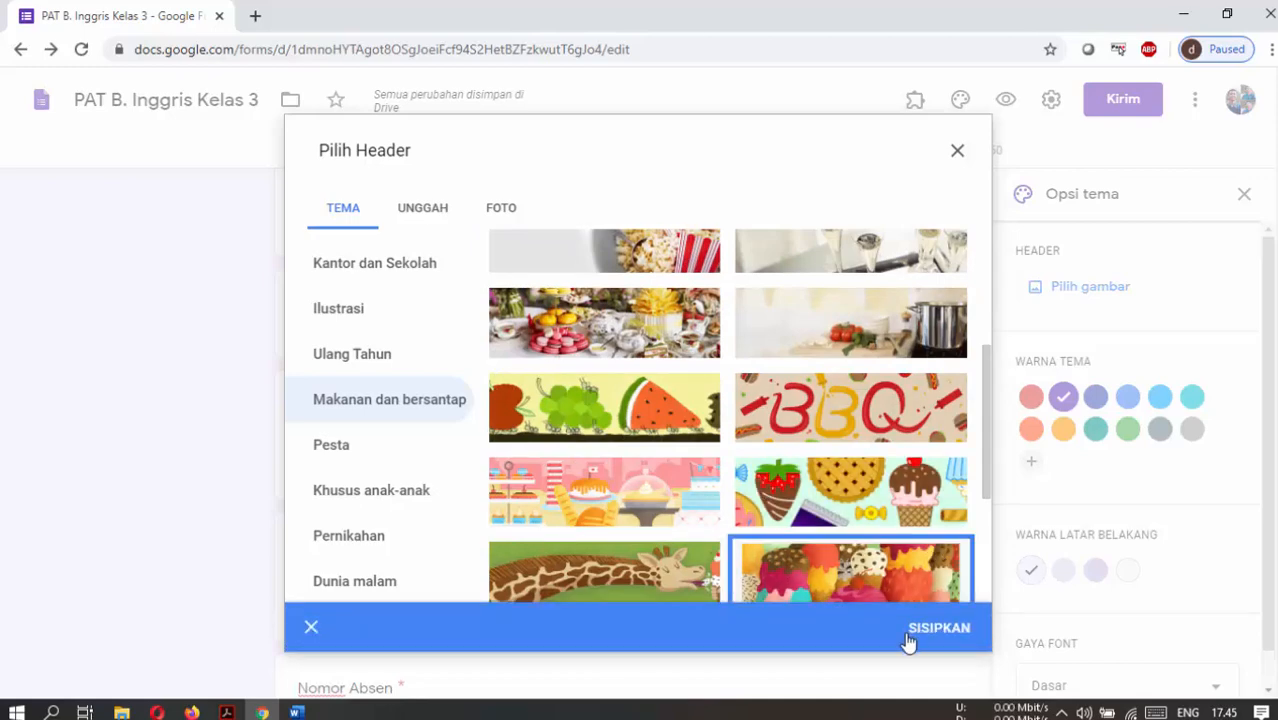
left_click(925, 628)
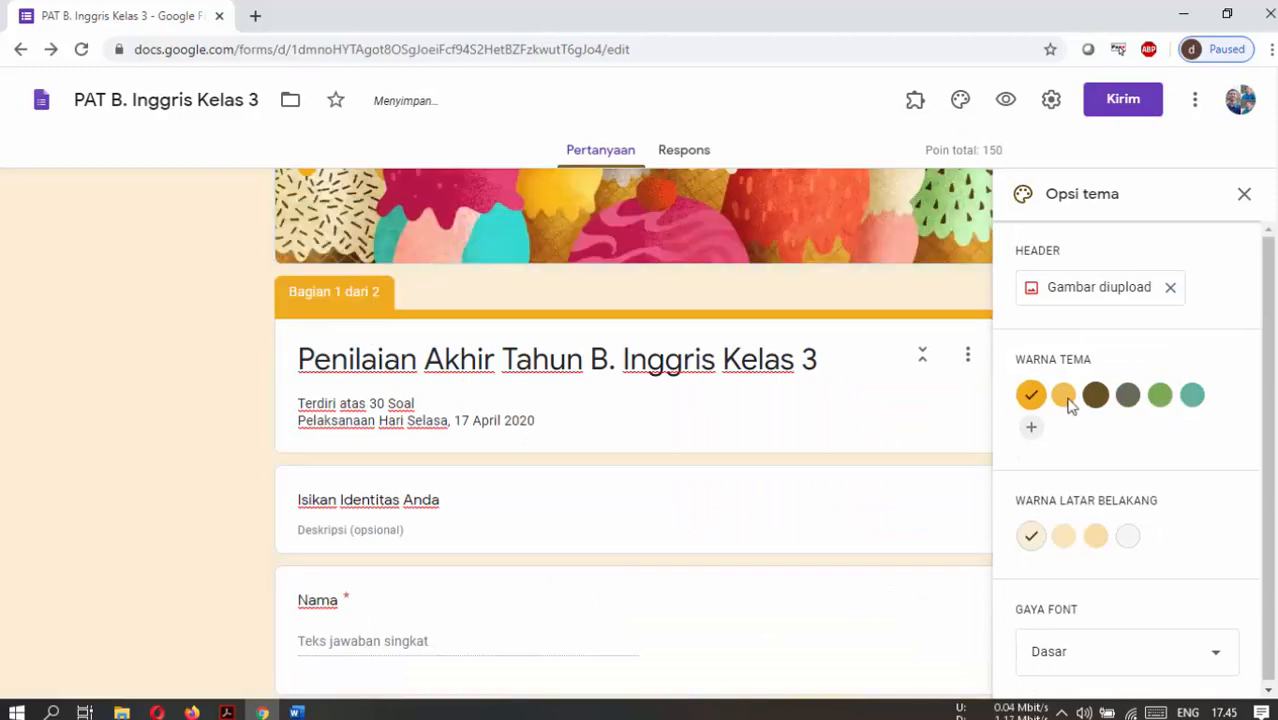
Add the custom theme colour #1f54a4 and set the form's background to the darkest of its blue tints.
left_click(1036, 430)
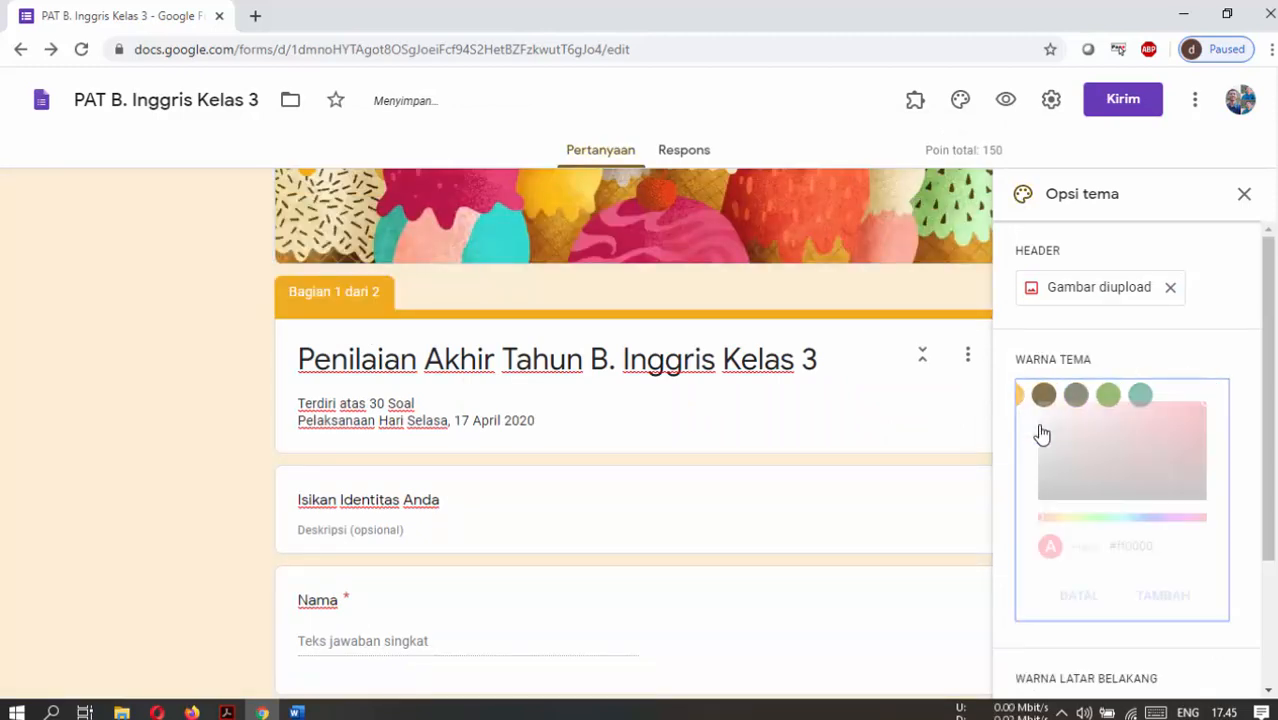
left_click(1077, 596)
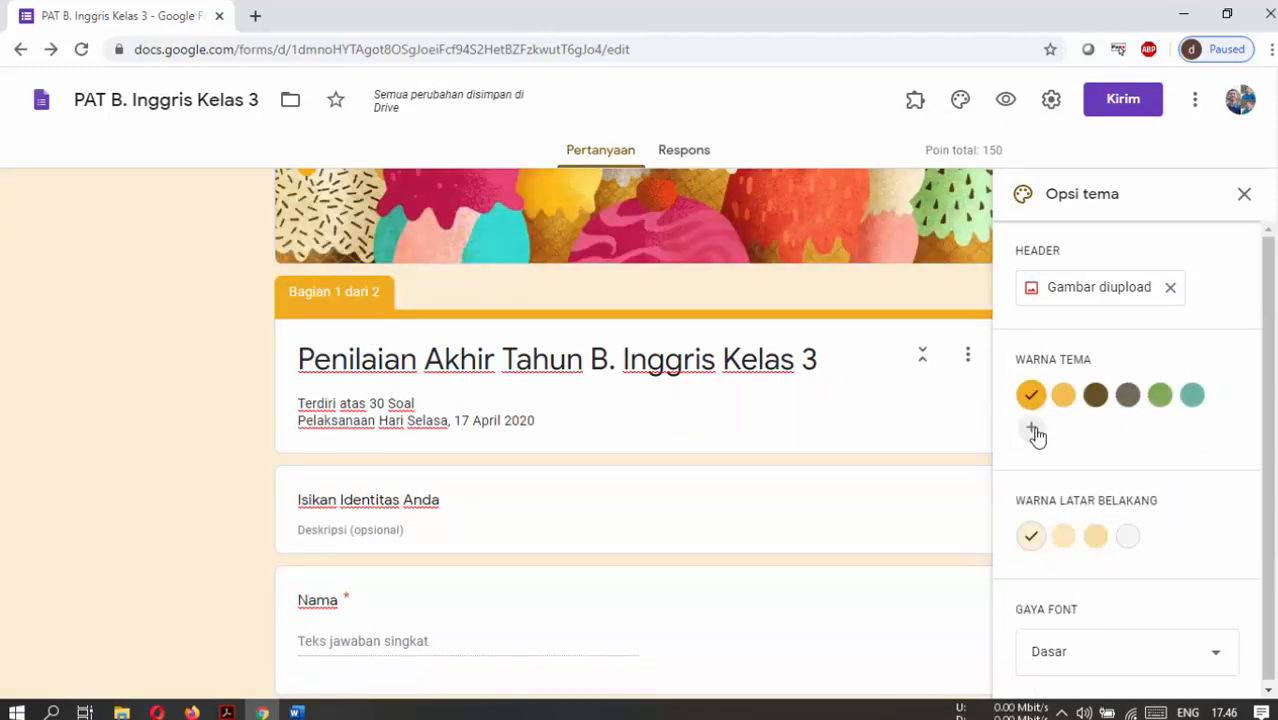
left_click(1035, 434)
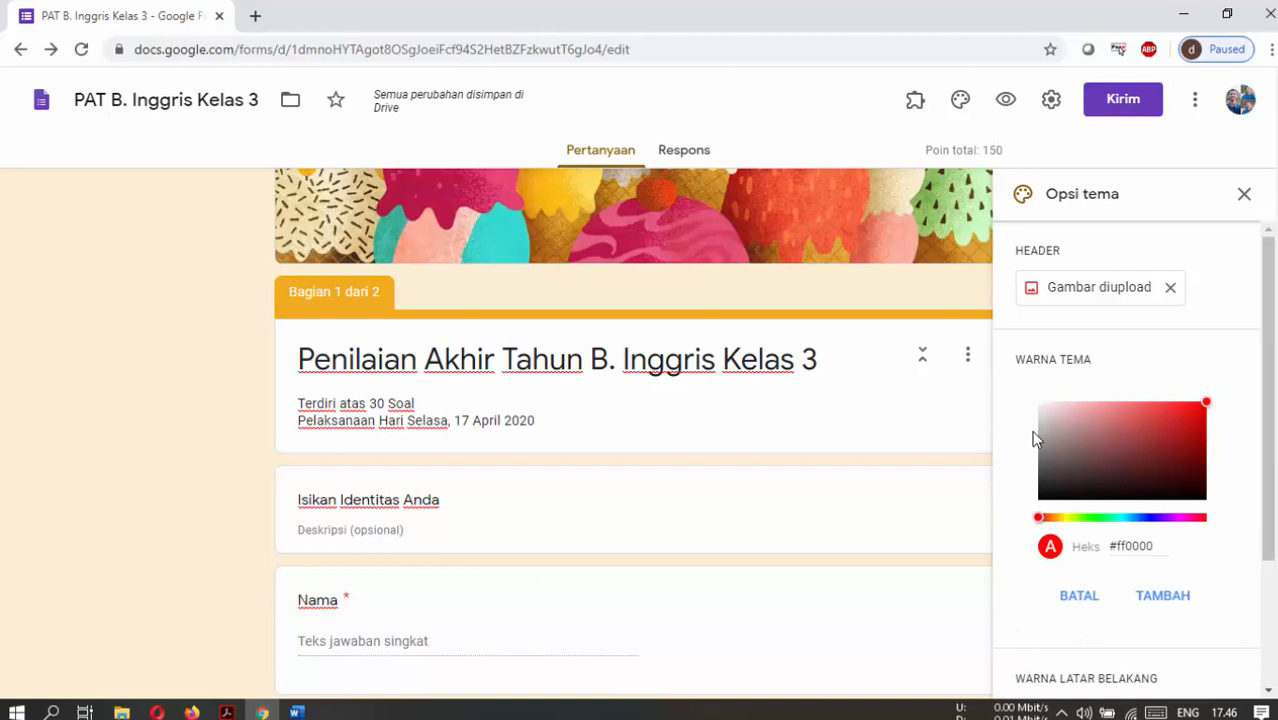
left_click(1140, 519)
left_click(1160, 446)
left_click(1176, 440)
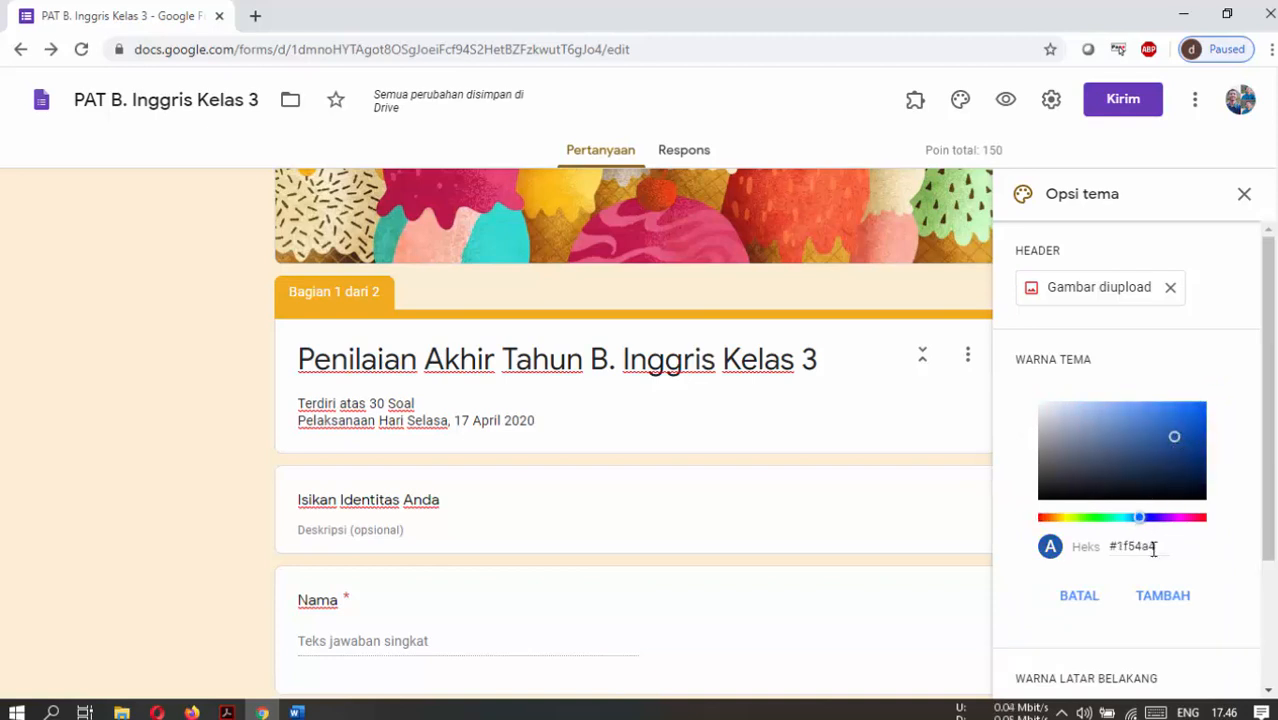
left_click(1160, 596)
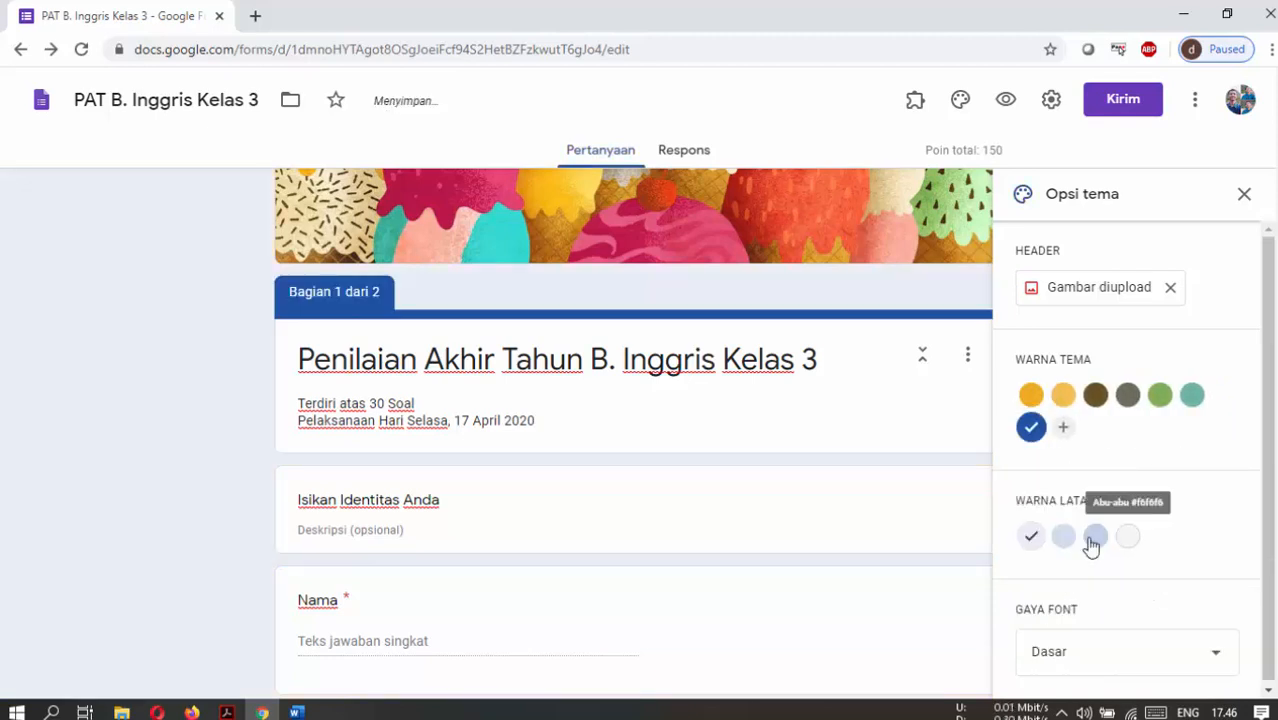
left_click(1096, 537)
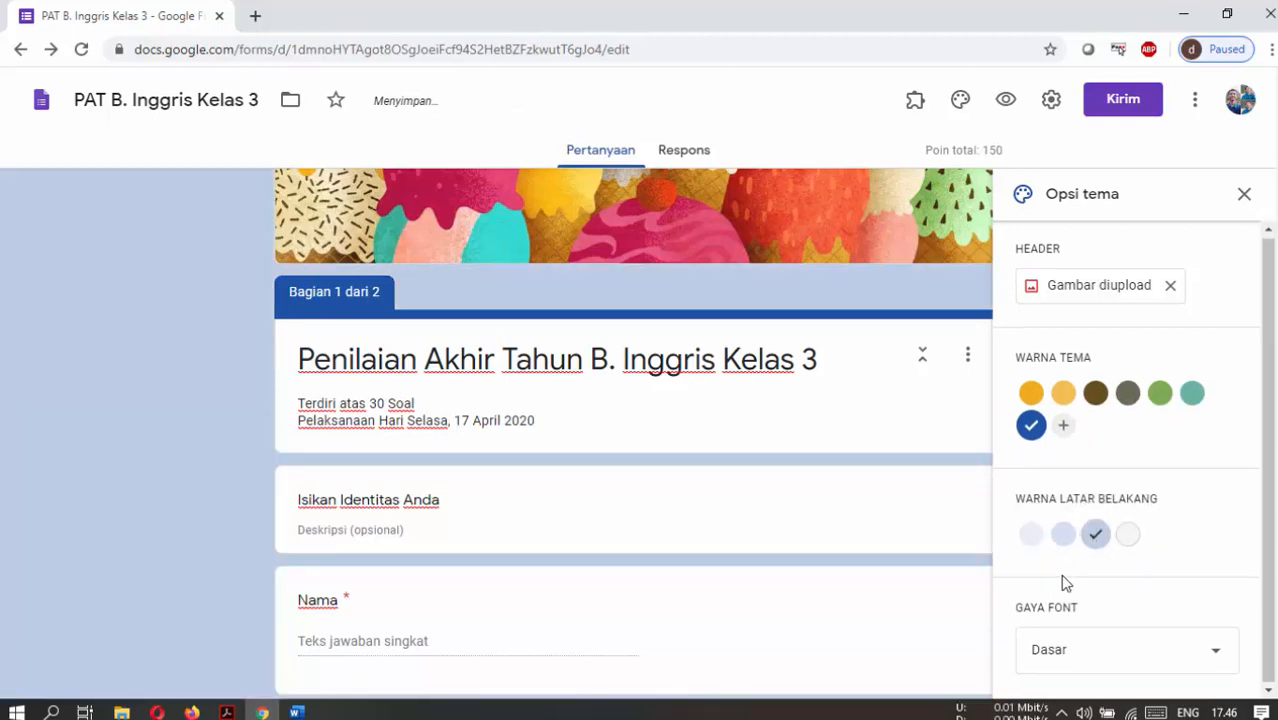
Change the form's font style to Lucu and close the theme options.
scroll(1149, 648, "down", 3)
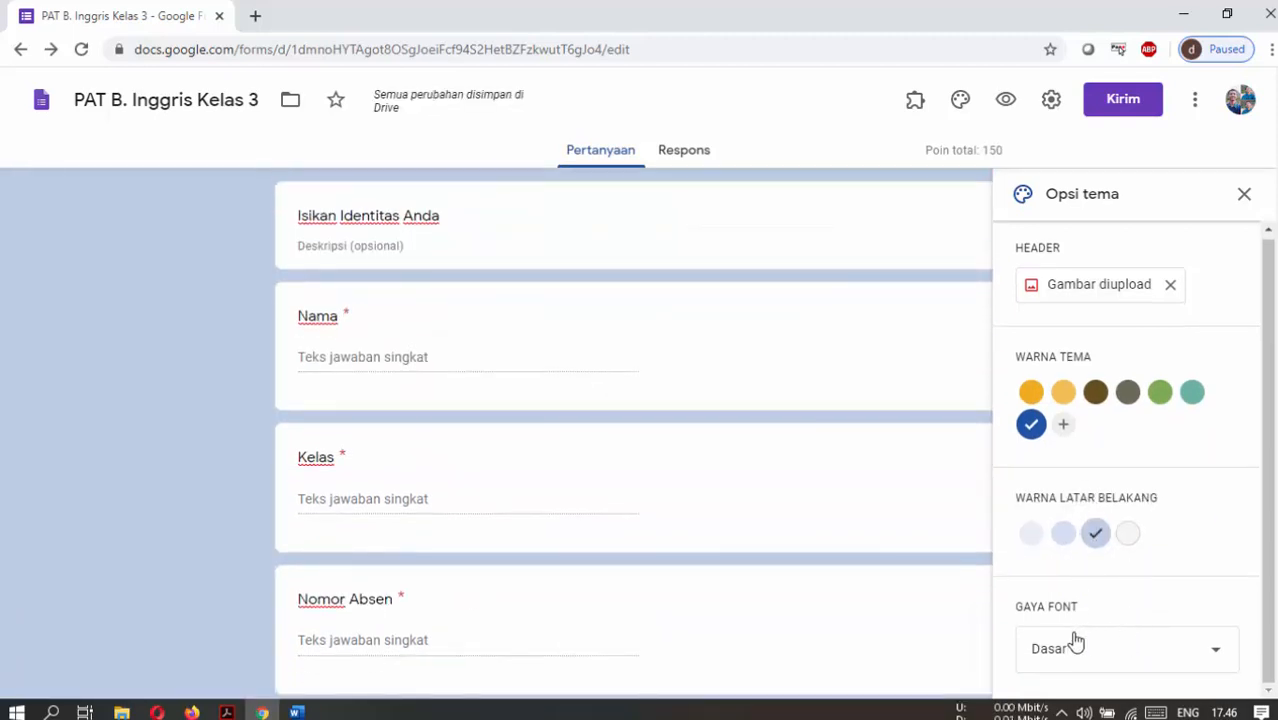
left_click_drag(1022, 607, 1090, 622)
left_click(1098, 656)
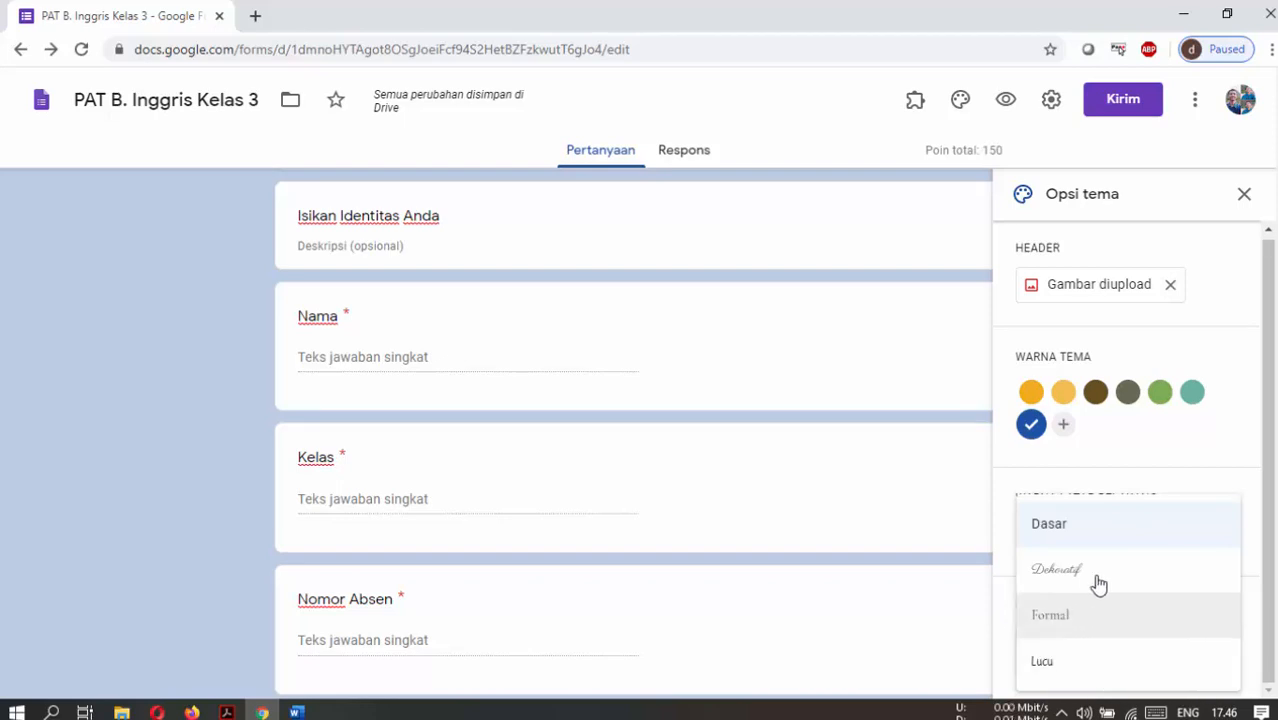
left_click(1099, 669)
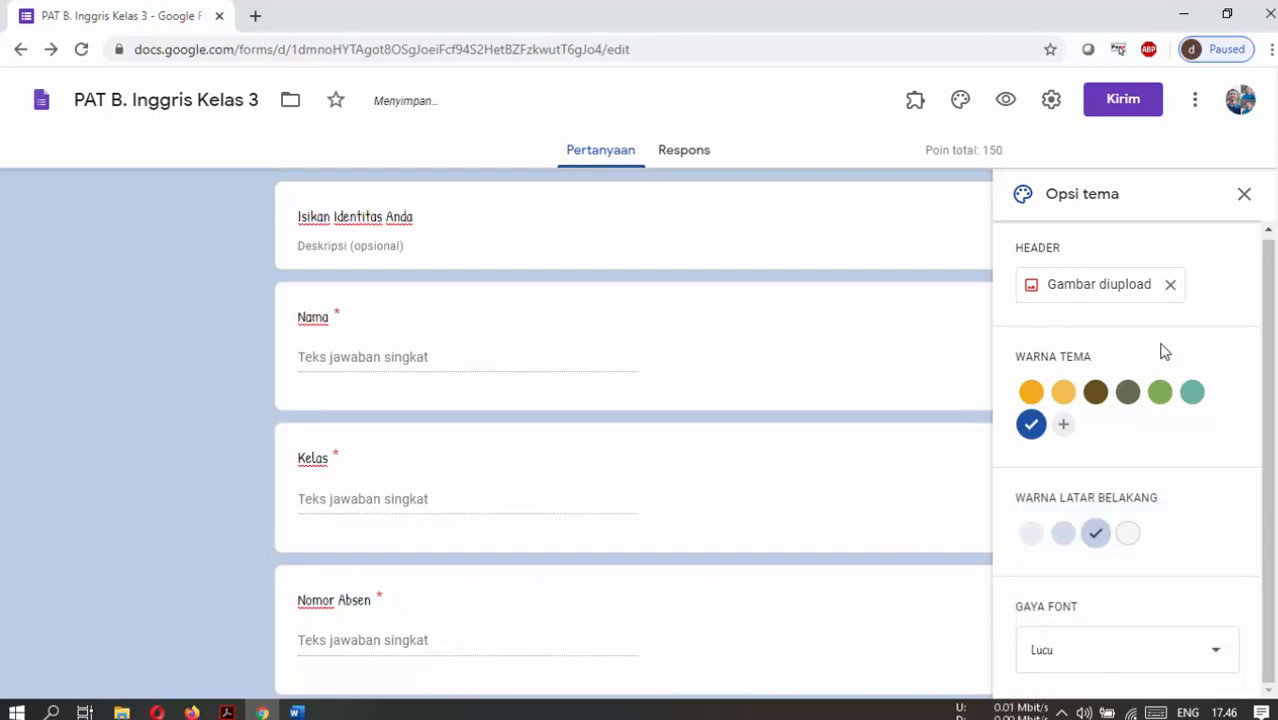
left_click(1247, 197)
scroll(1110, 380, "up", 4)
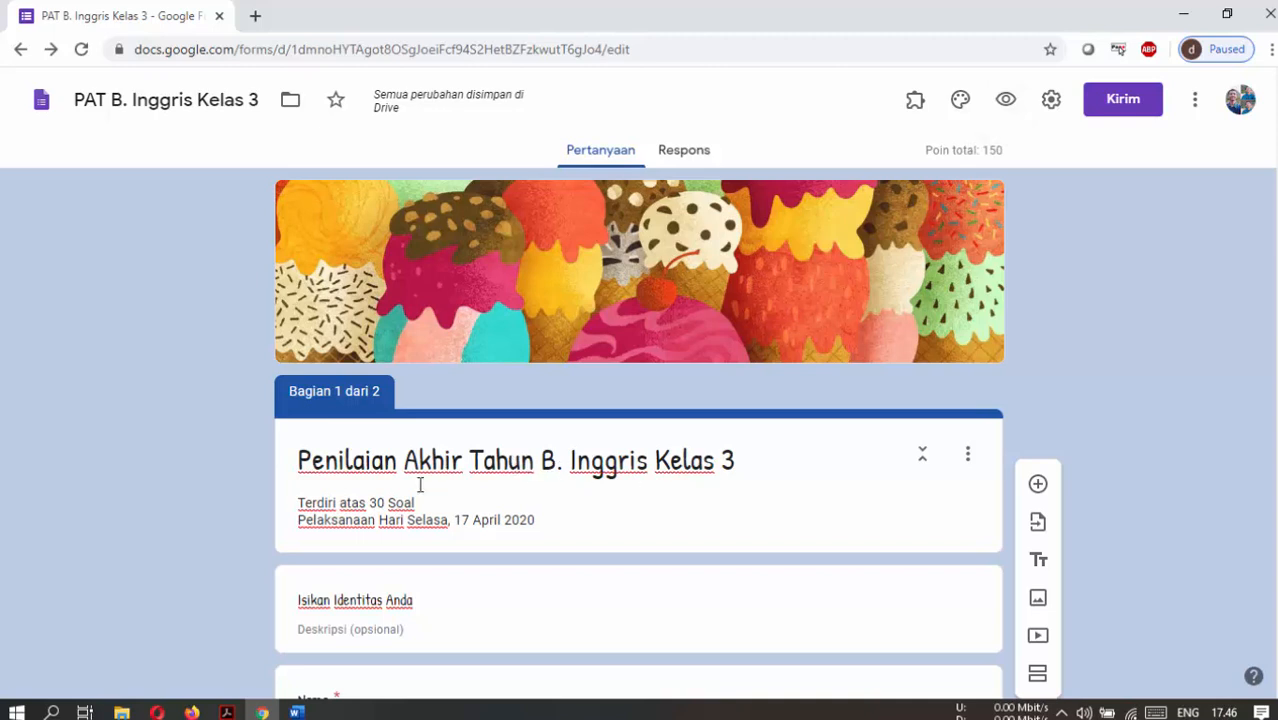
Append "SD Al Falah Assalam" to the end of the form's title.
left_click(716, 458)
left_click(749, 454)
type("SD")
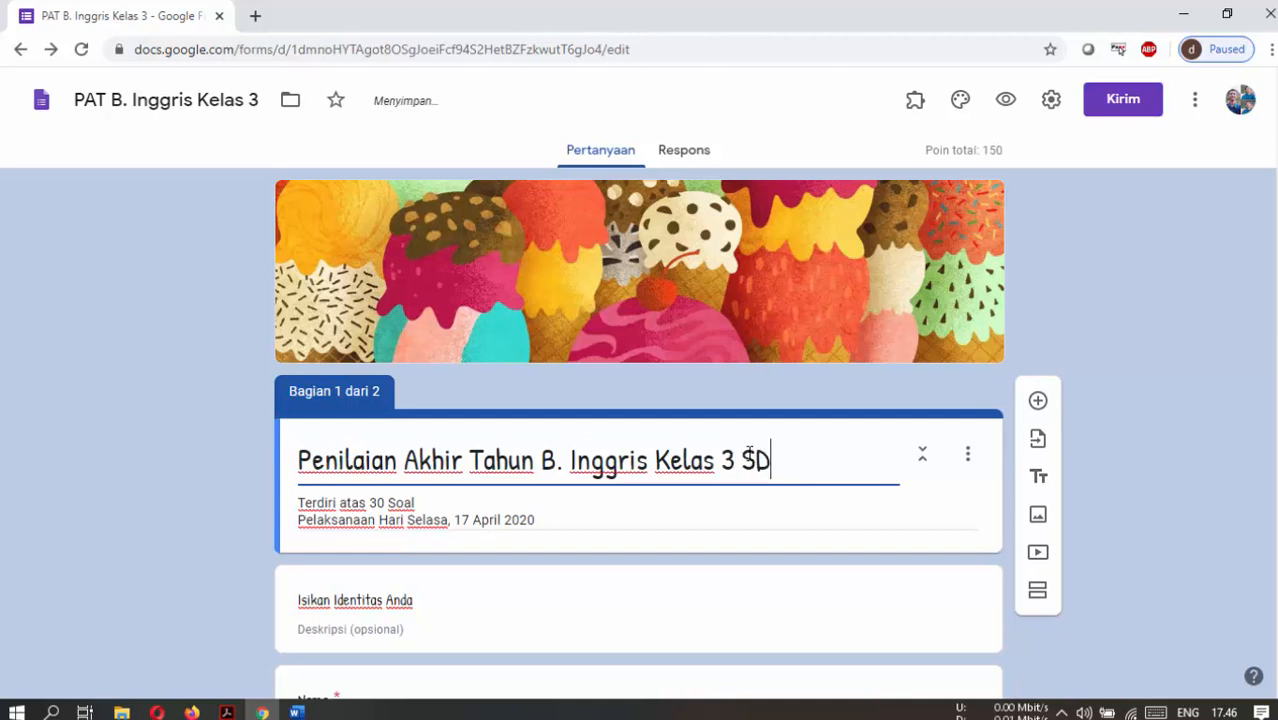
type(" Al Falah Assalam")
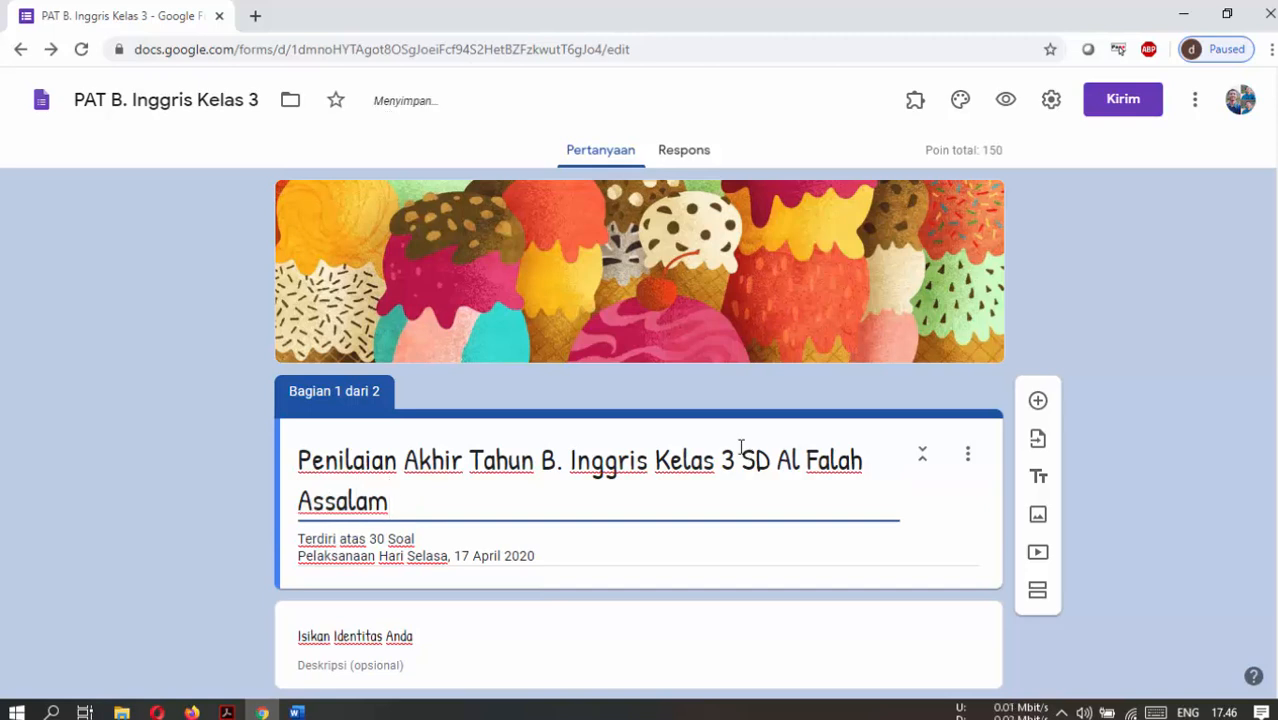
left_click(1070, 306)
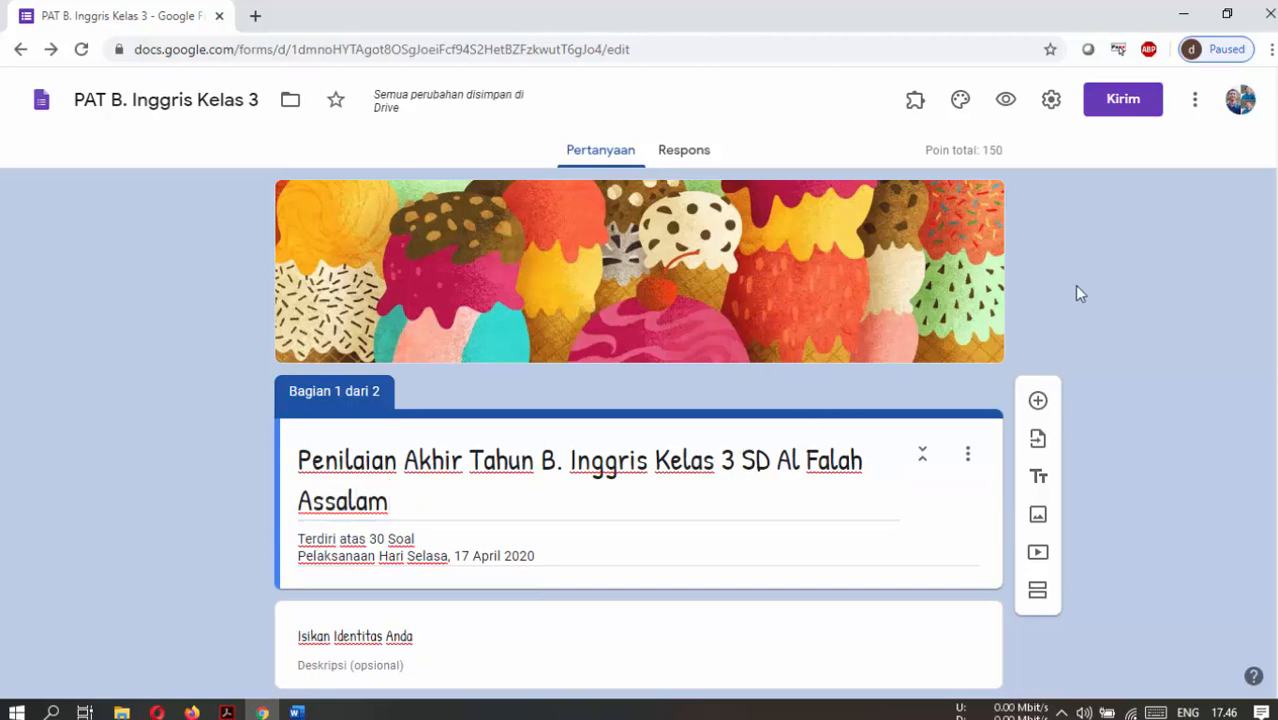
Copy the form's shortened sharing link and close the send dialog.
left_click(1110, 112)
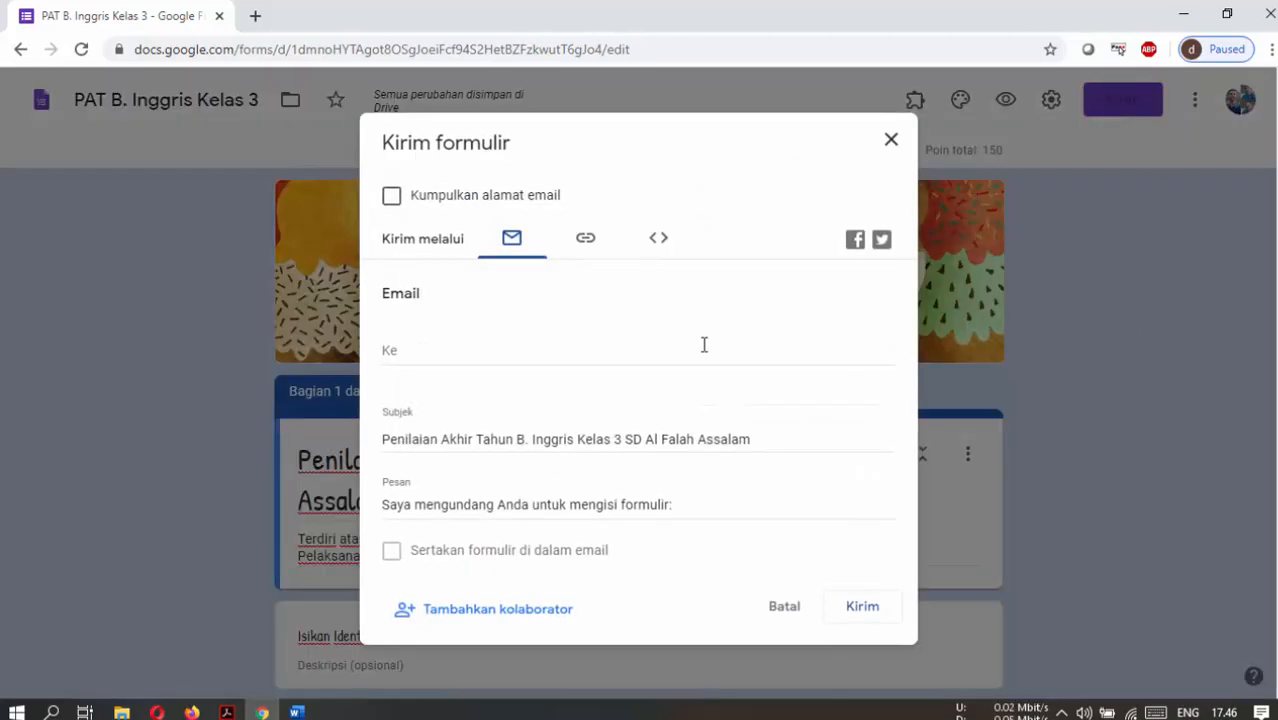
left_click(585, 248)
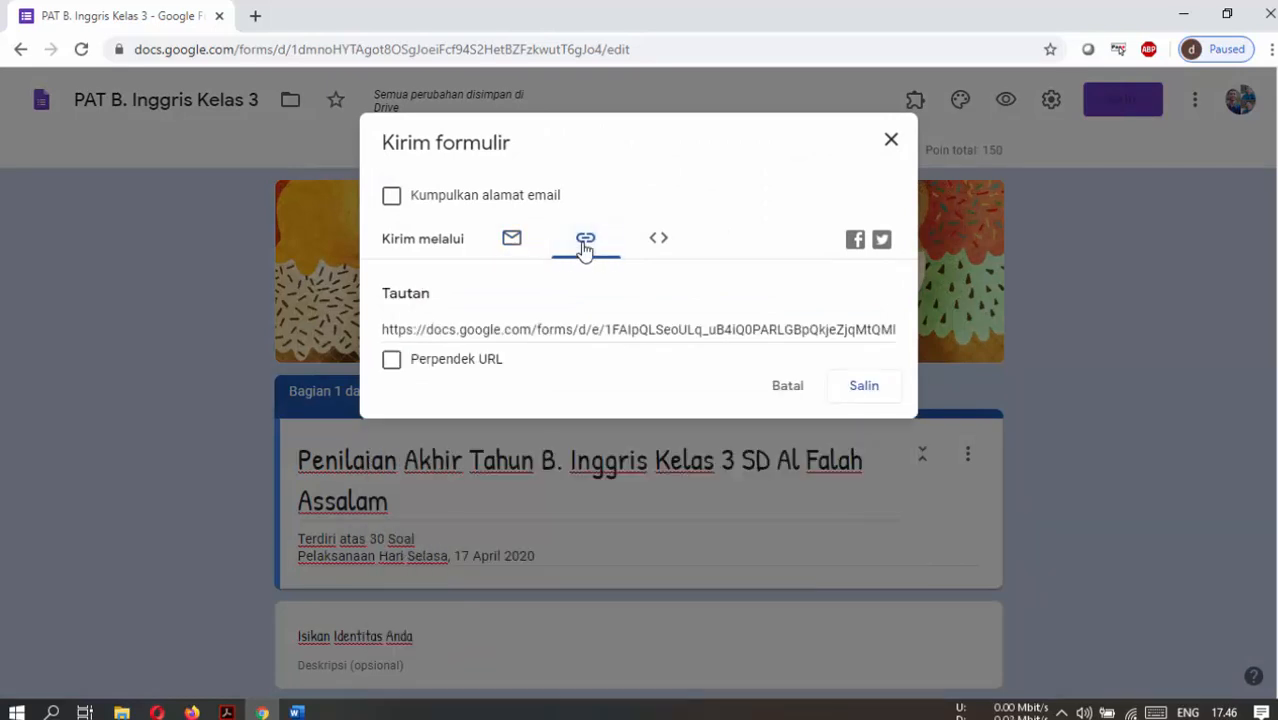
left_click(391, 364)
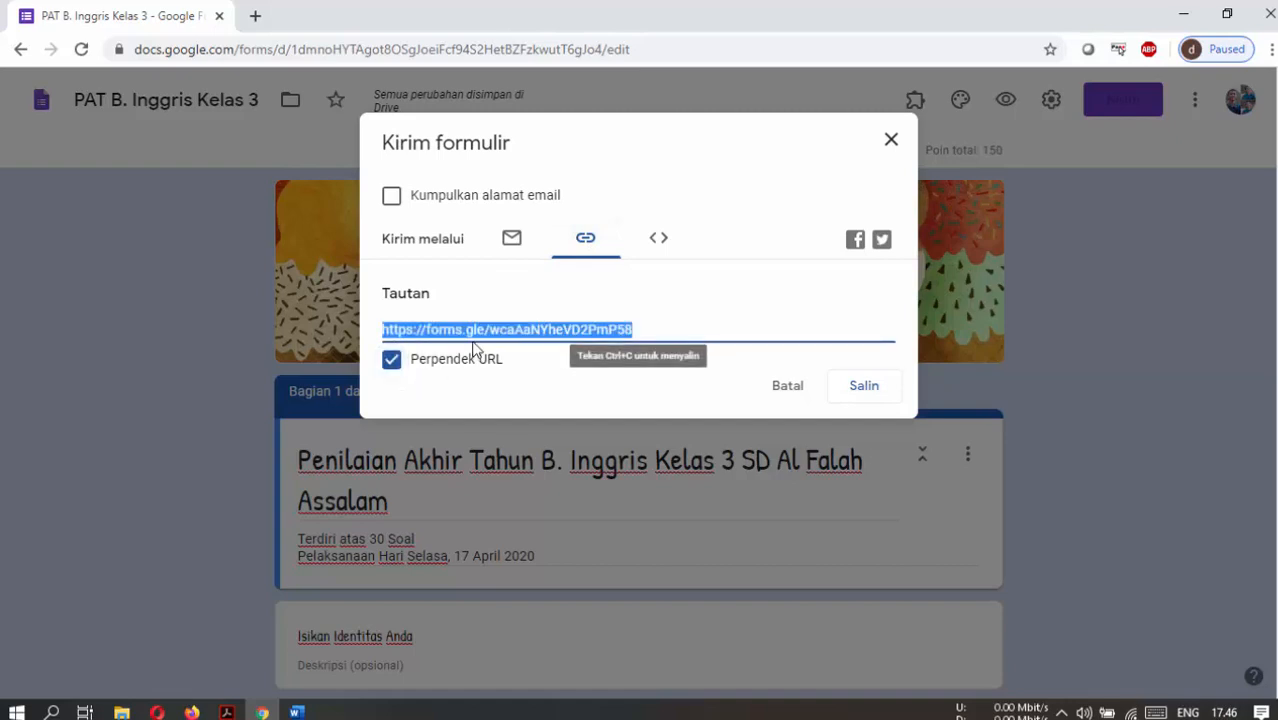
left_click(860, 396)
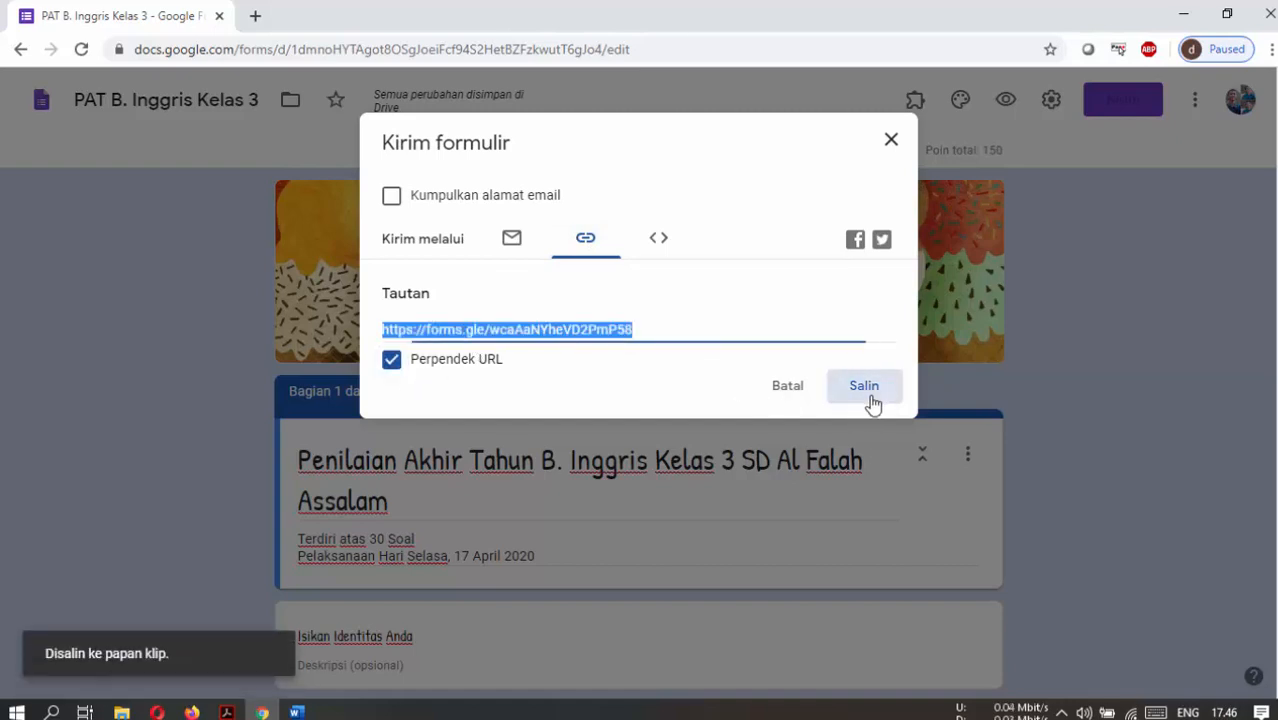
left_click(892, 140)
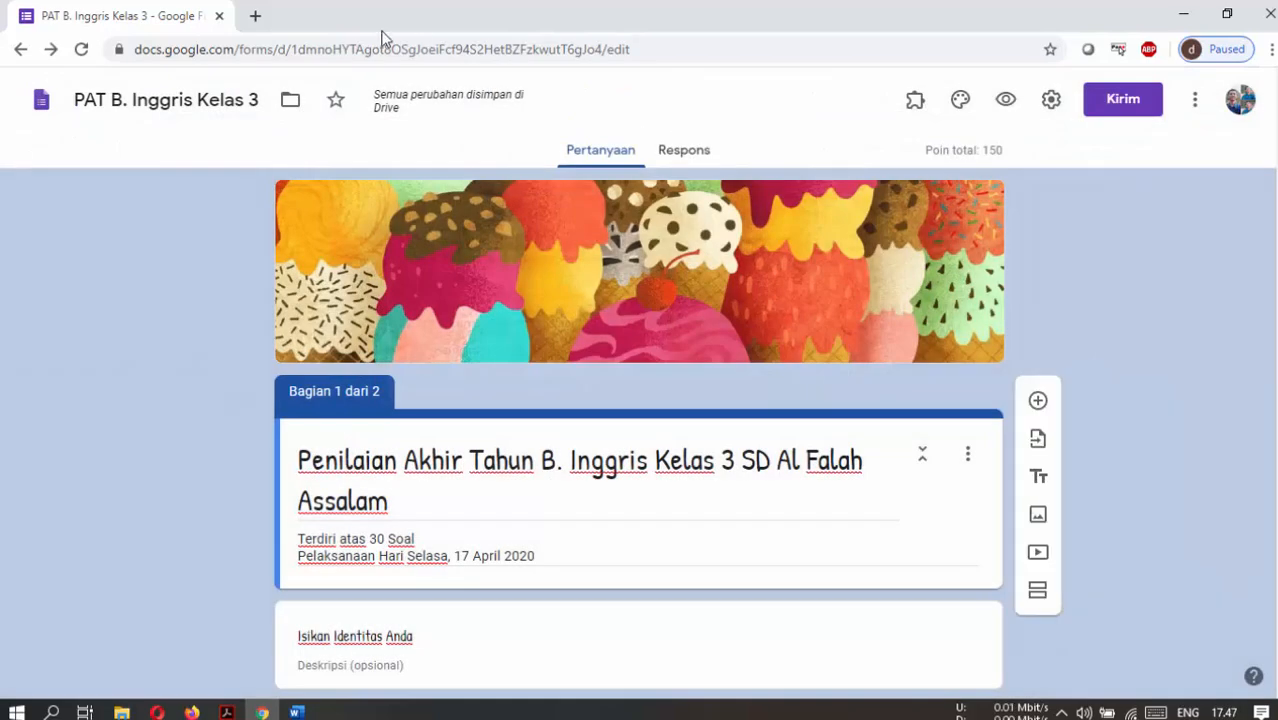
Open an empty browser tab, switch to Word and create a blank document.
left_click(255, 17)
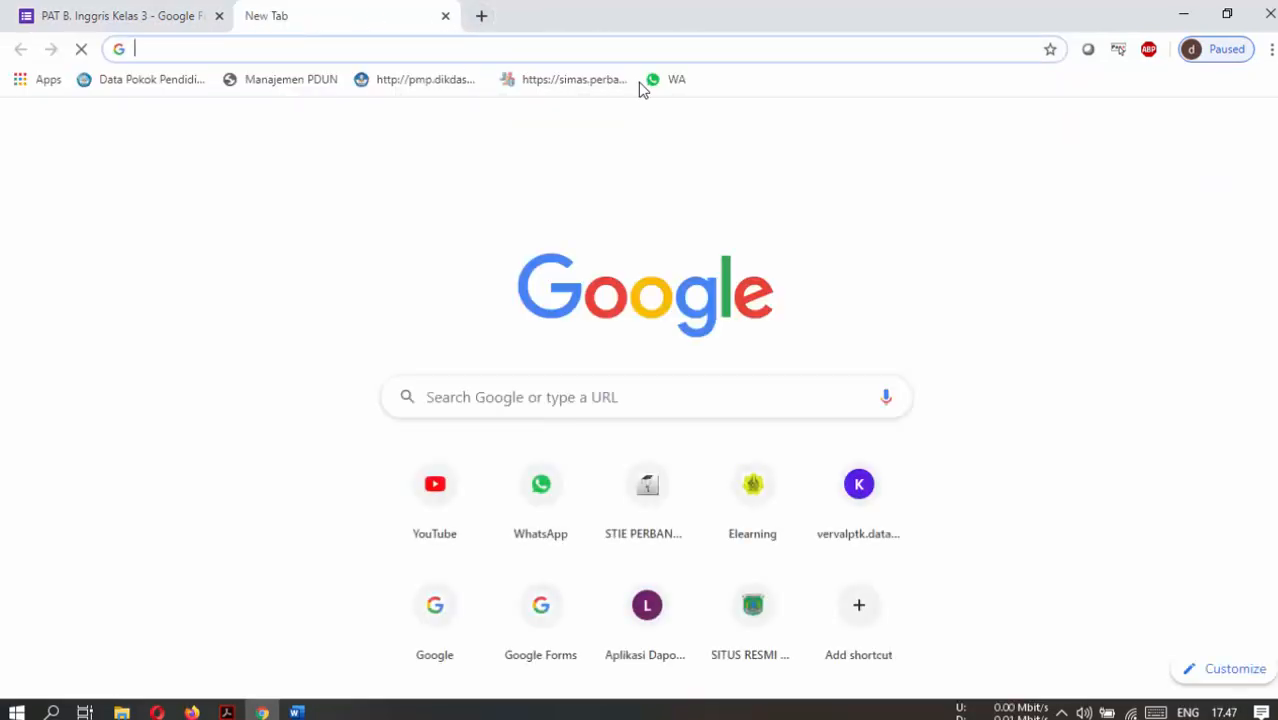
left_click(293, 712)
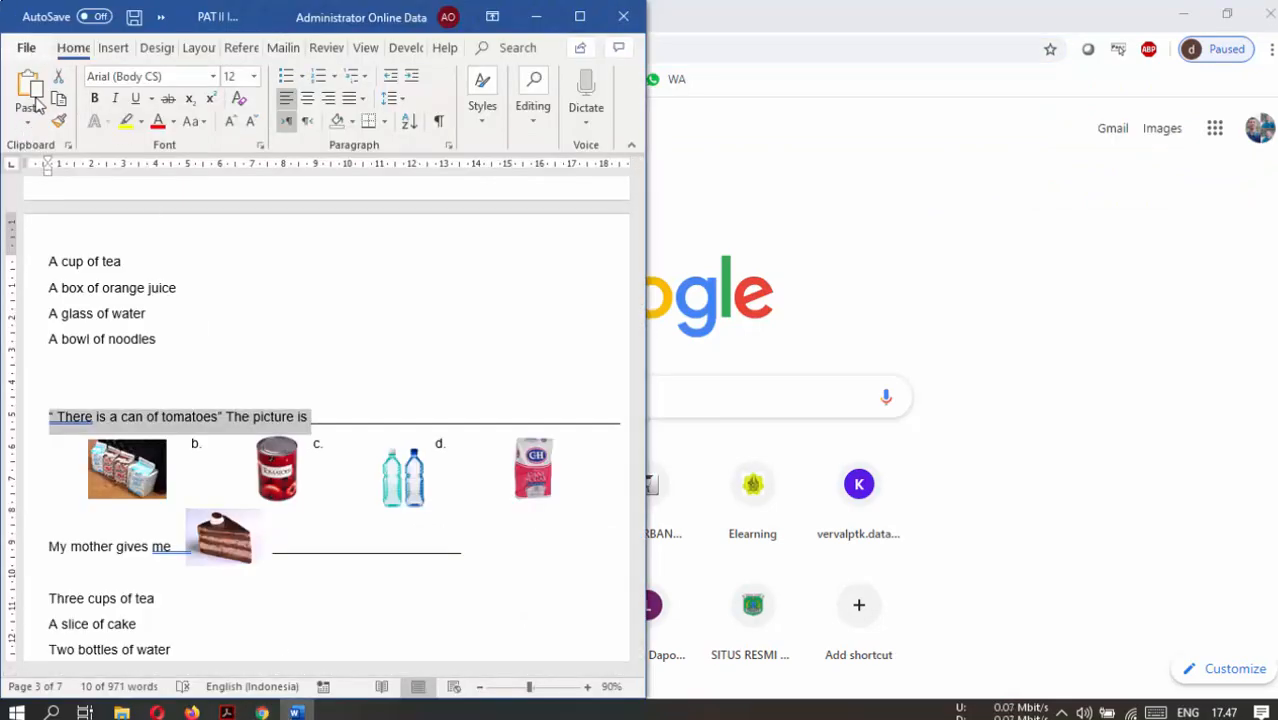
left_click(36, 48)
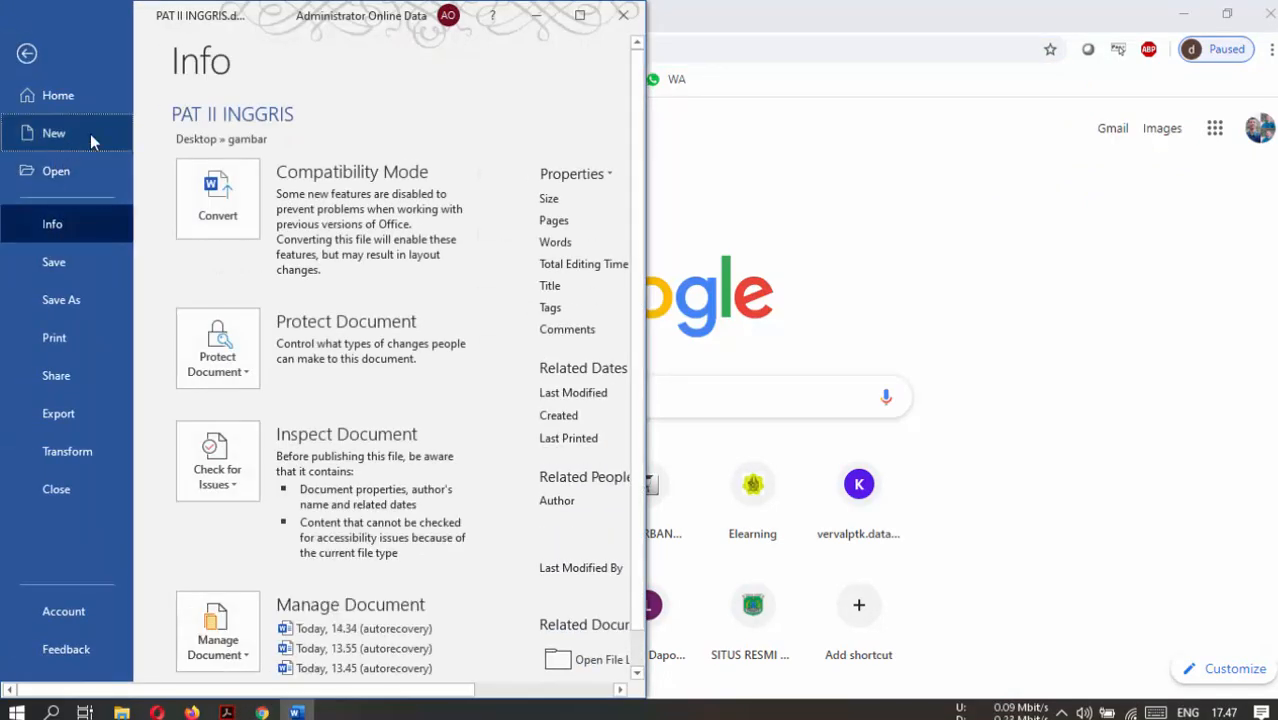
left_click(90, 140)
key("Escape")
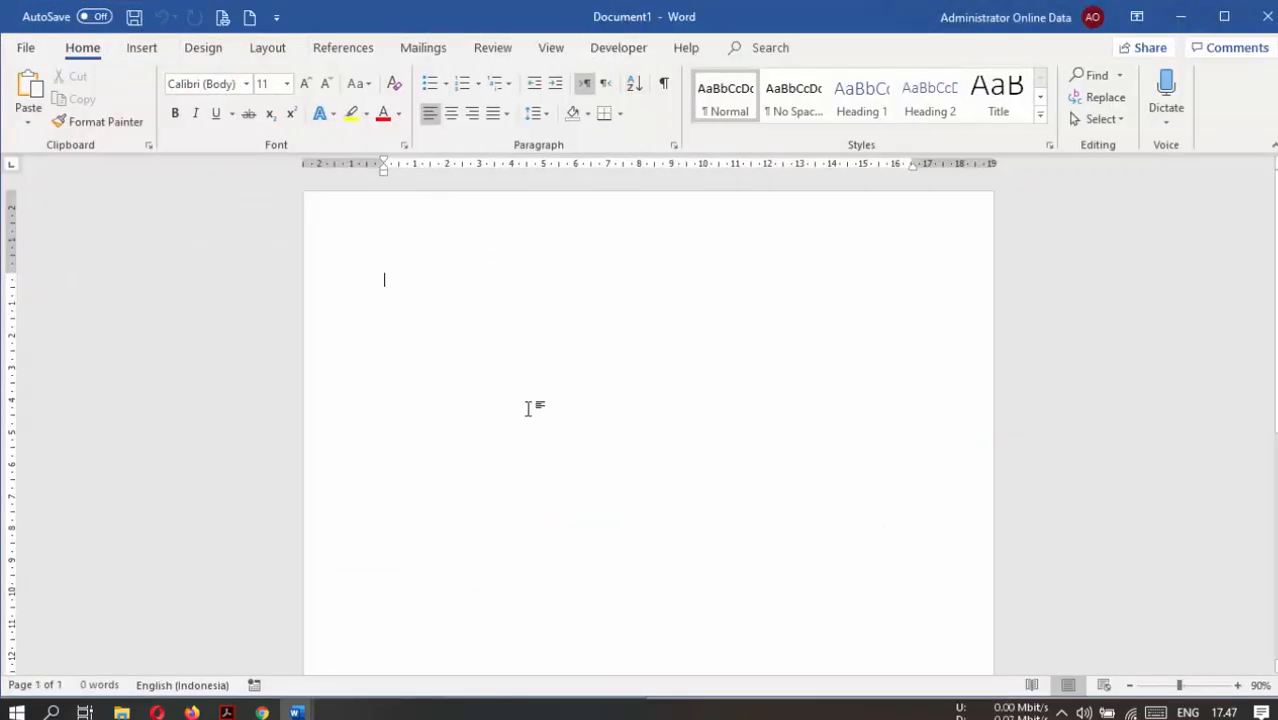
type("Link AT")
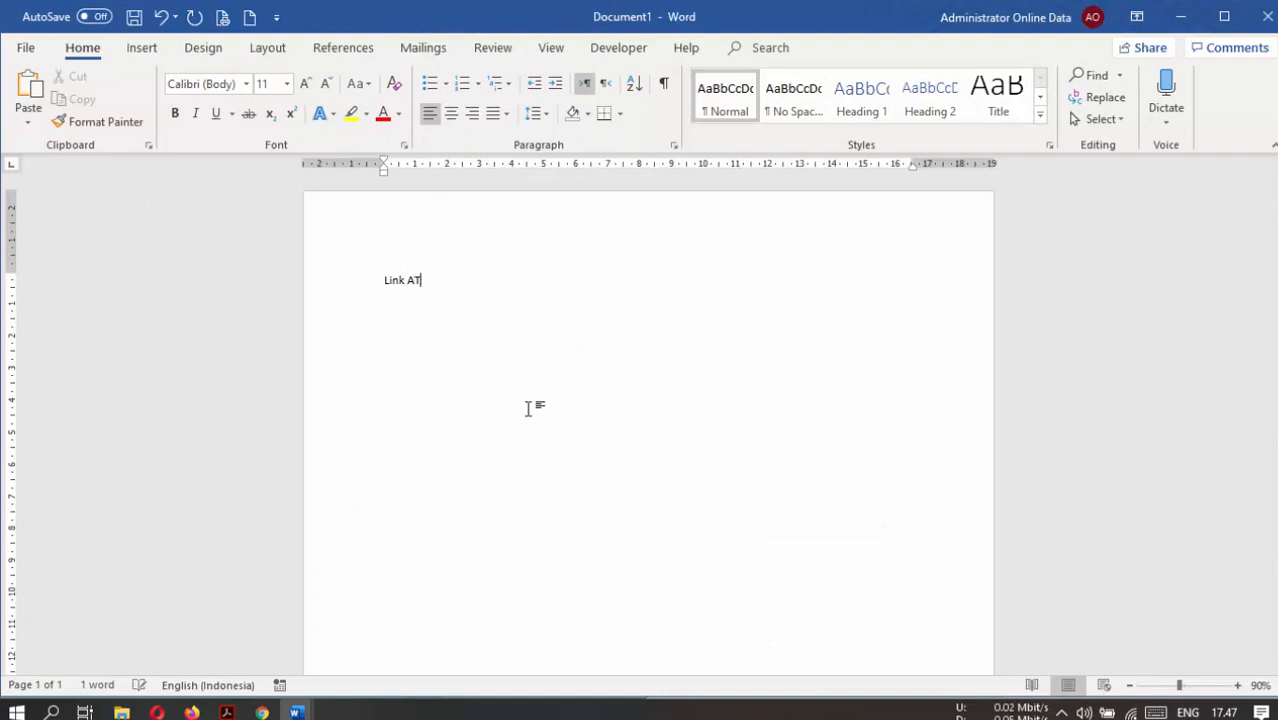
key("BackSpace")
key("BackSpace")
type("PAT Bahasa Inggris kelas 3")
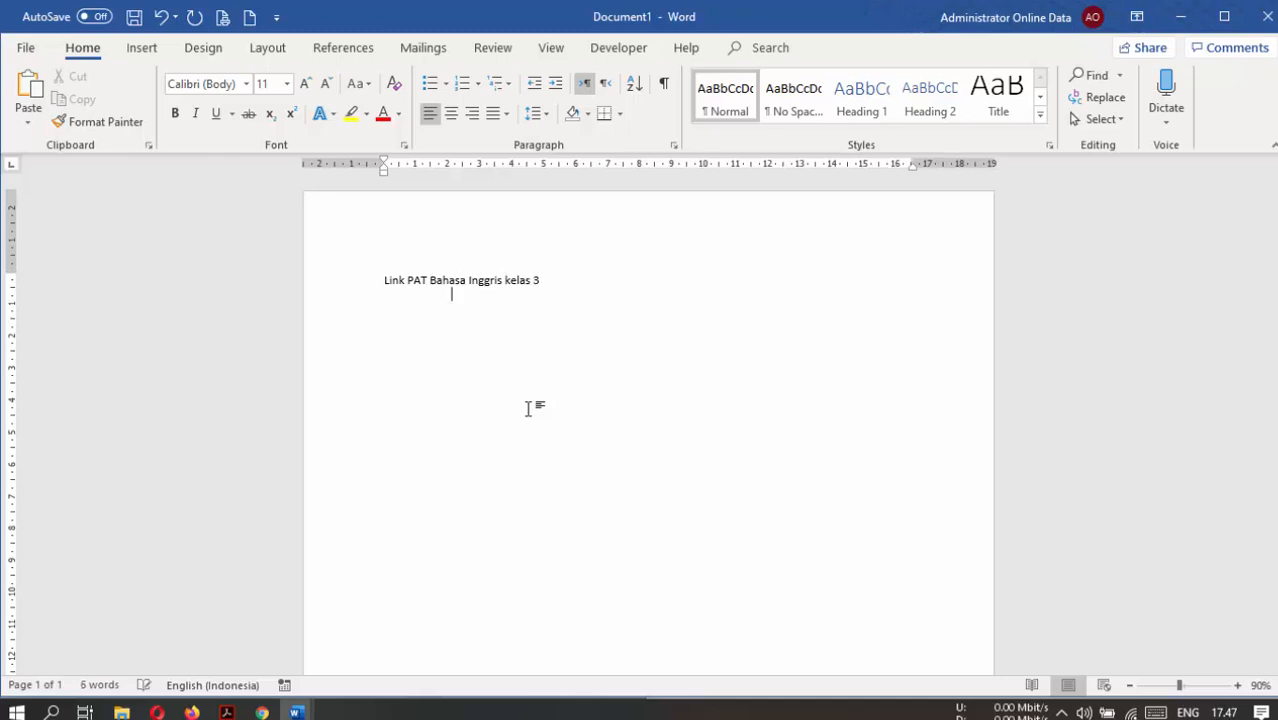
type("https://forms.gle/wcaAaNYheVD2PmP58")
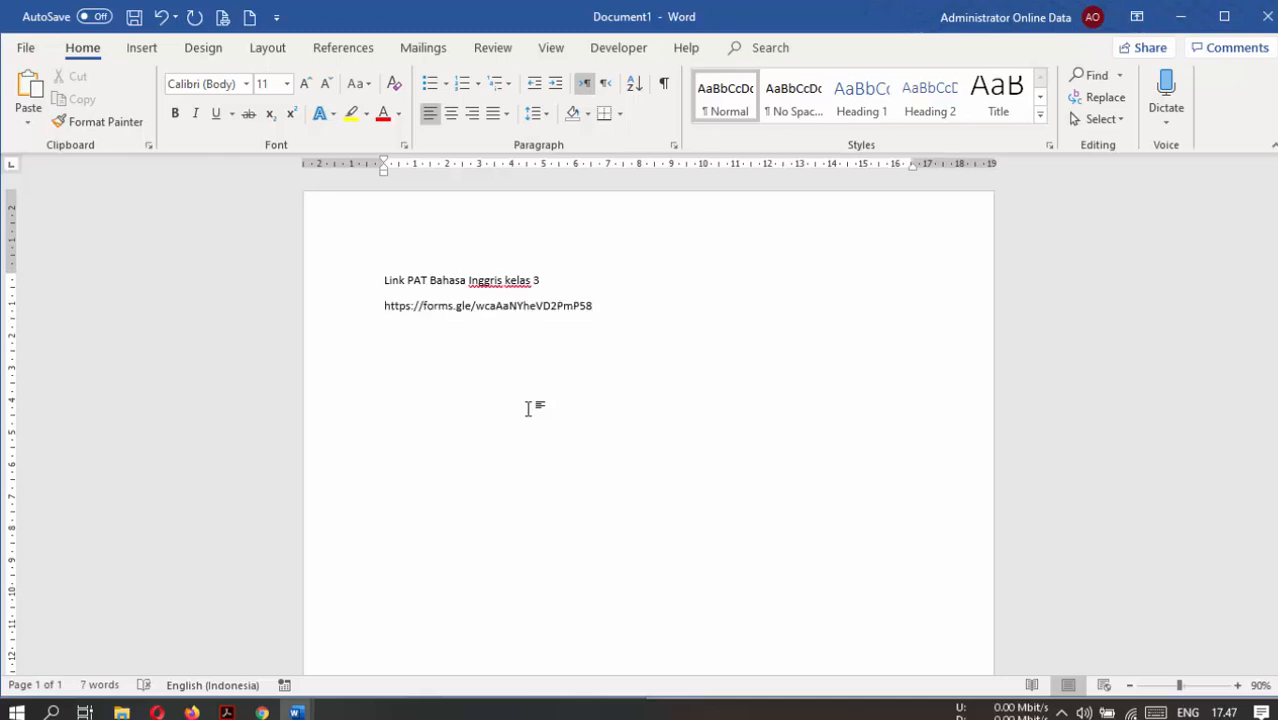
key("Return")
Save the document as "Link PAT Bahasa Inggris kelas 3" in the gambar folder on the Desktop.
key("ctrl+s")
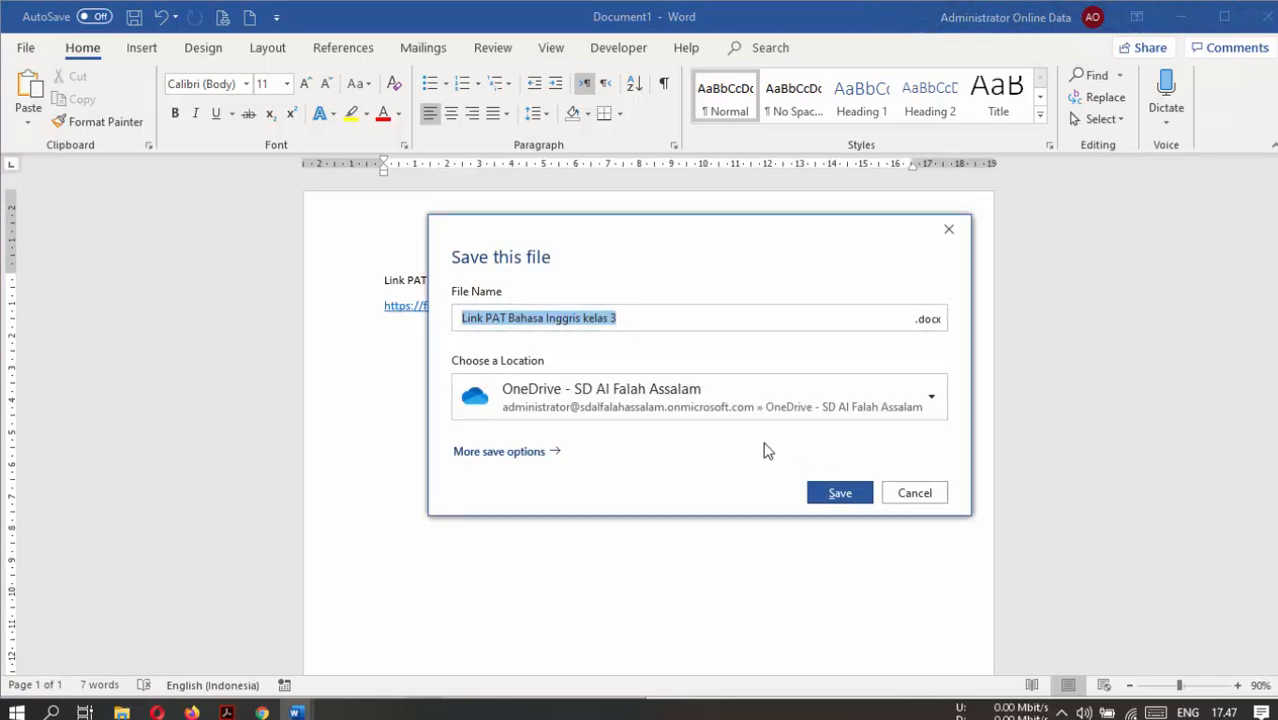
left_click(538, 455)
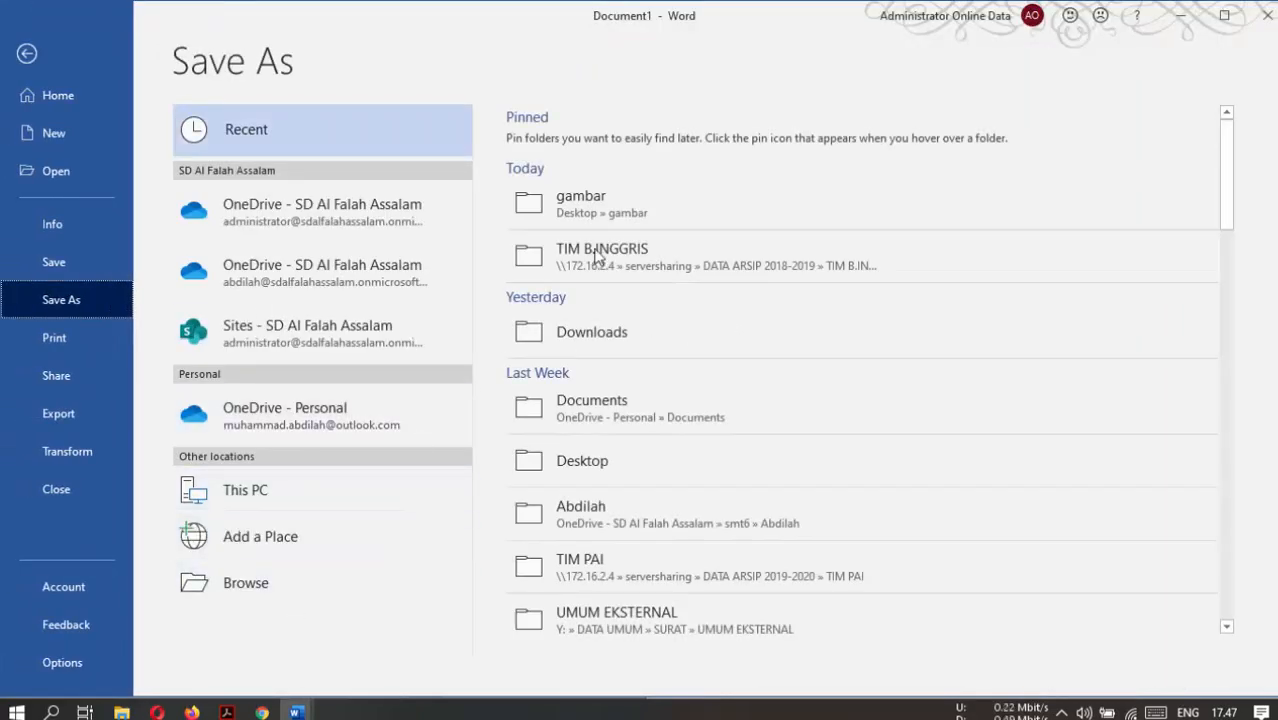
left_click(619, 208)
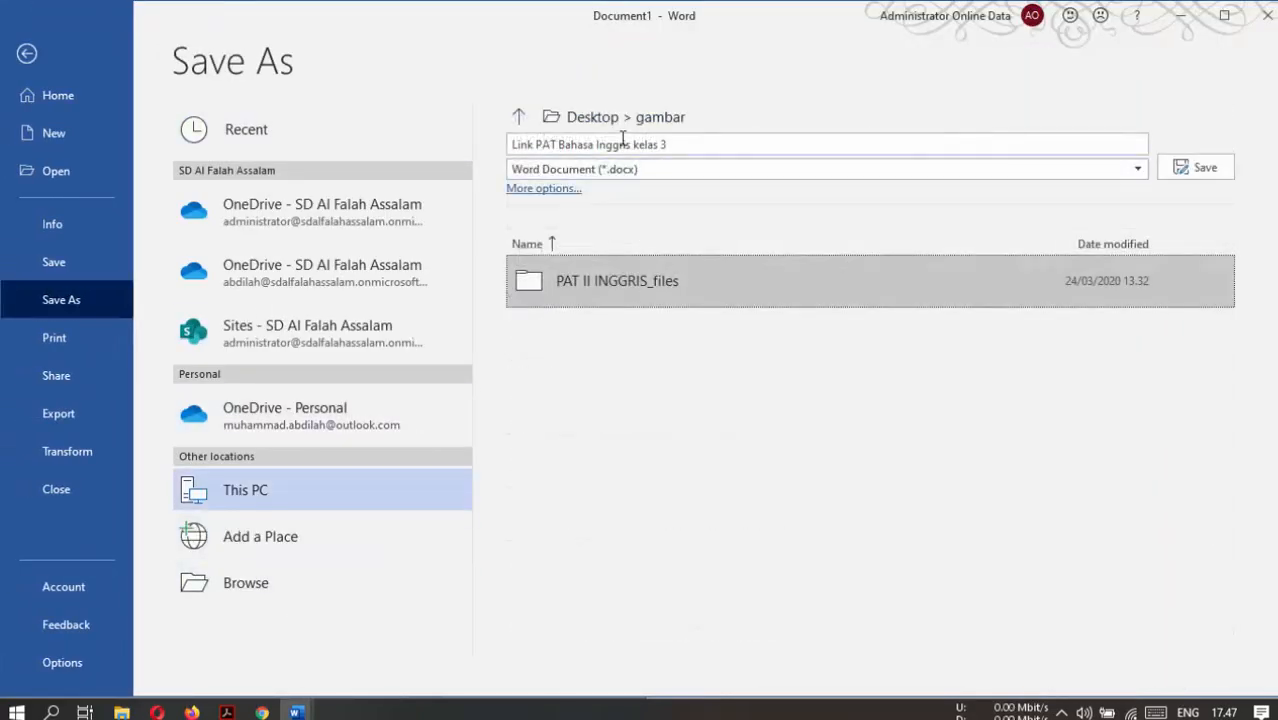
left_click(1226, 176)
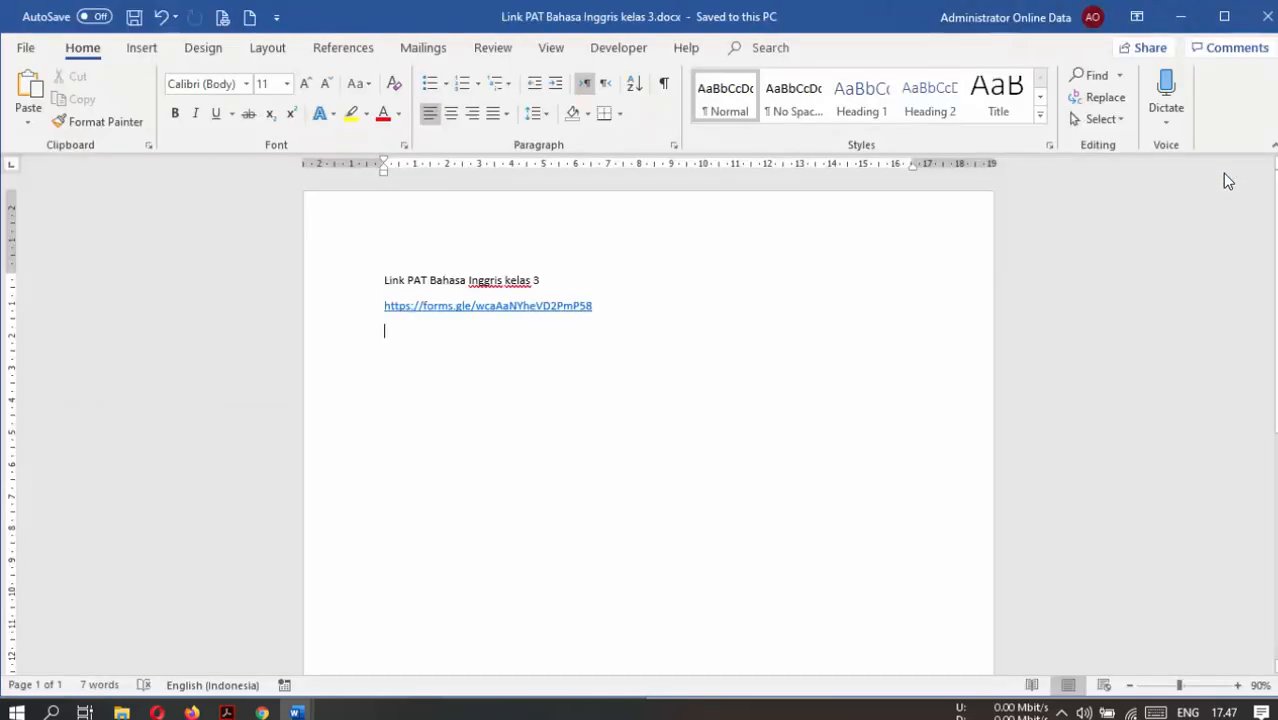
left_click(1183, 17)
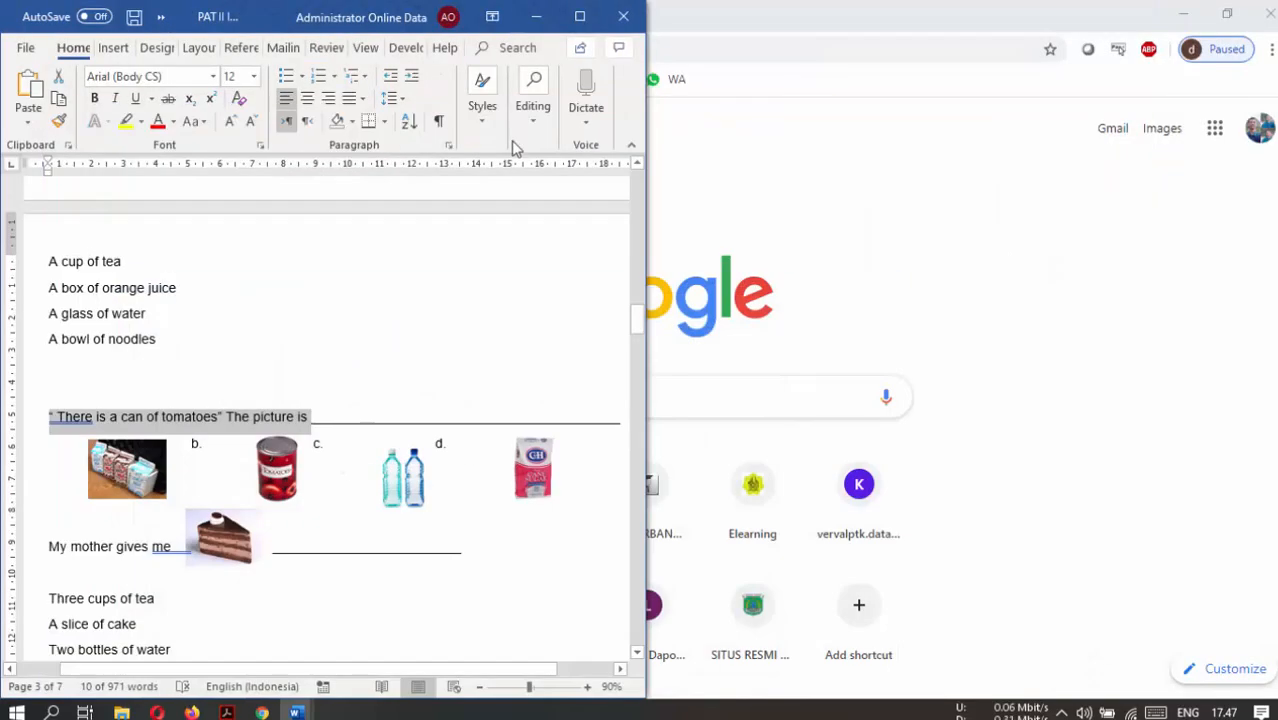
left_click(536, 28)
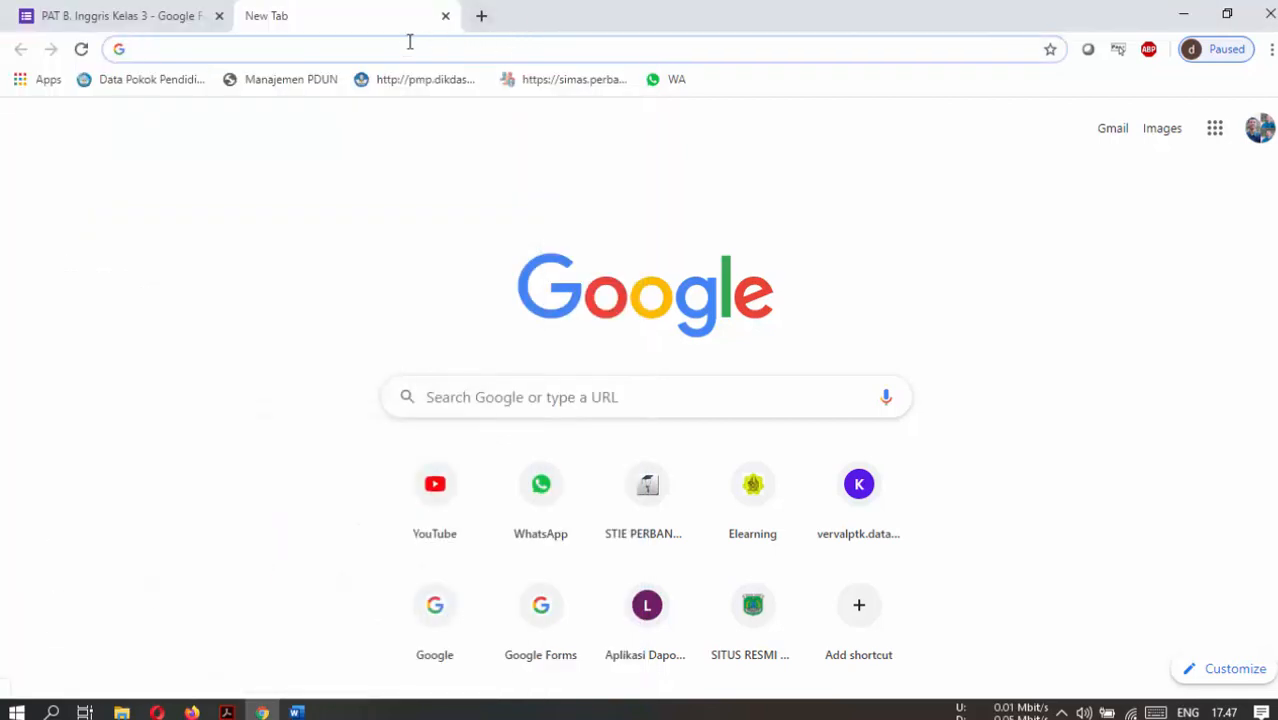
type("https://forms.gle/wcaAaNYheVD2PmP58")
key("Return")
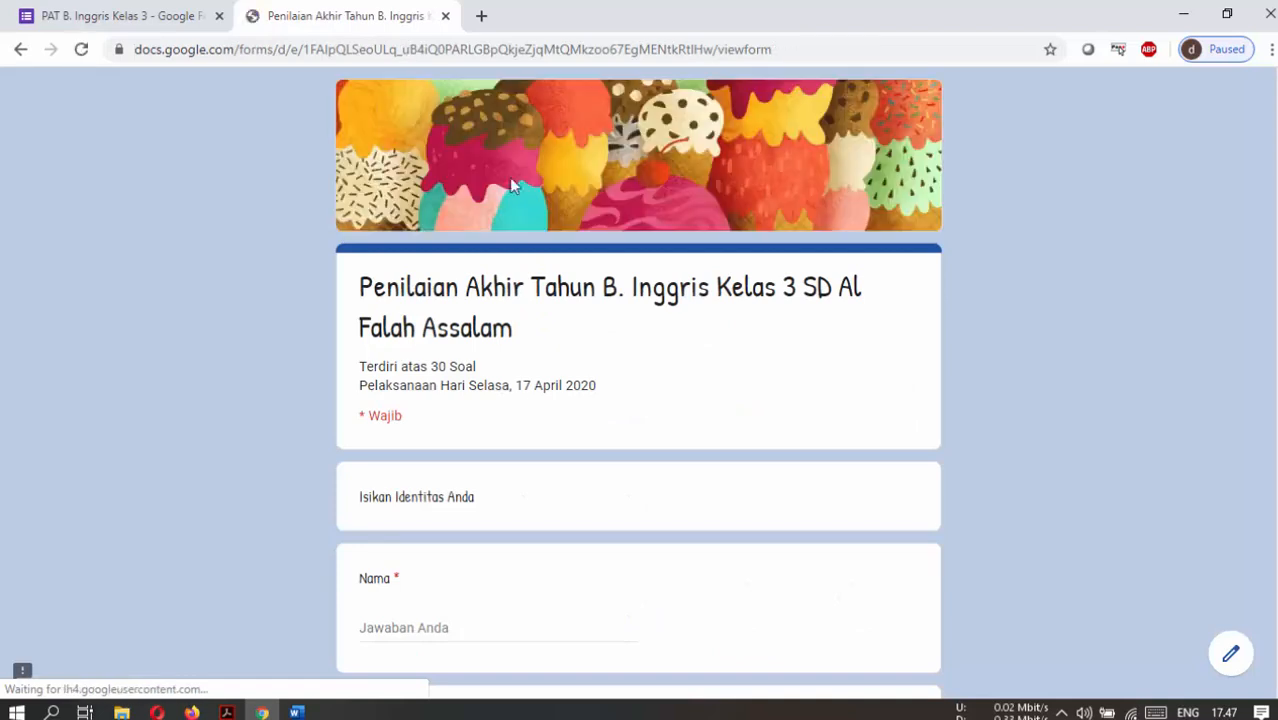
Fill in the respondent's name in the Nama field and enter 78 for Kelas.
scroll(451, 525, "down", 3)
left_click(436, 336)
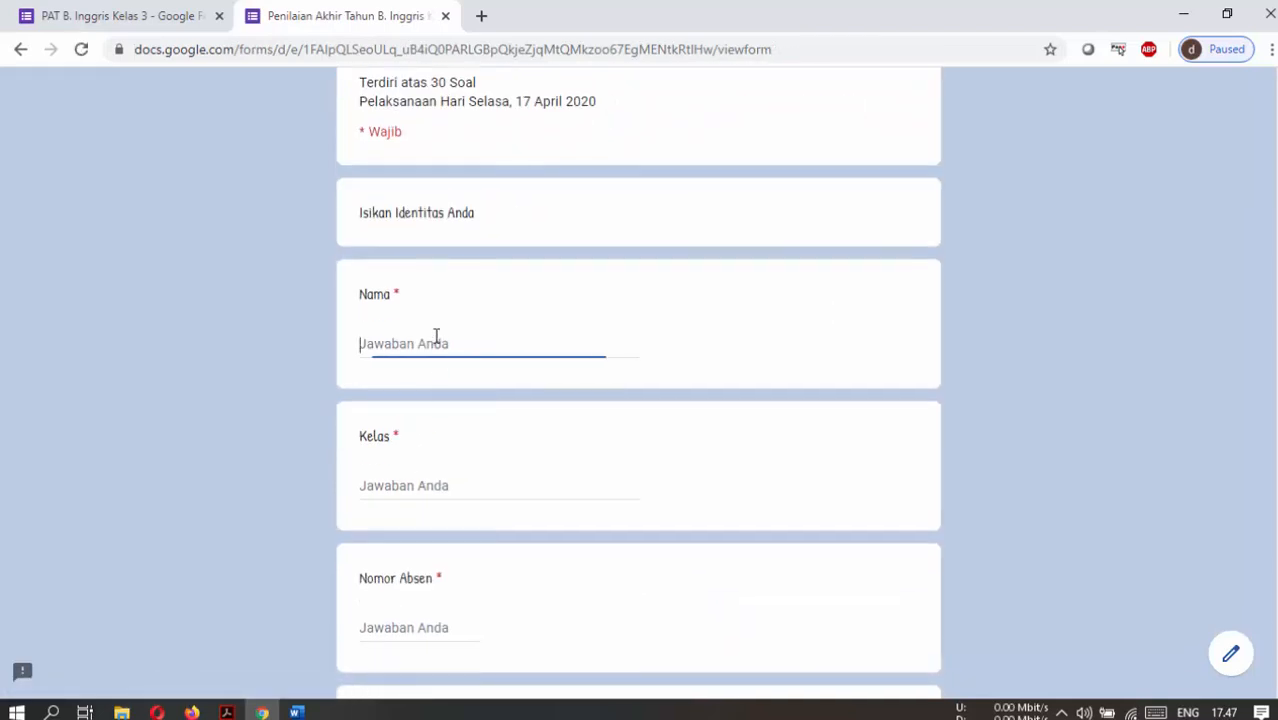
type("Abdialh")
key("Tab")
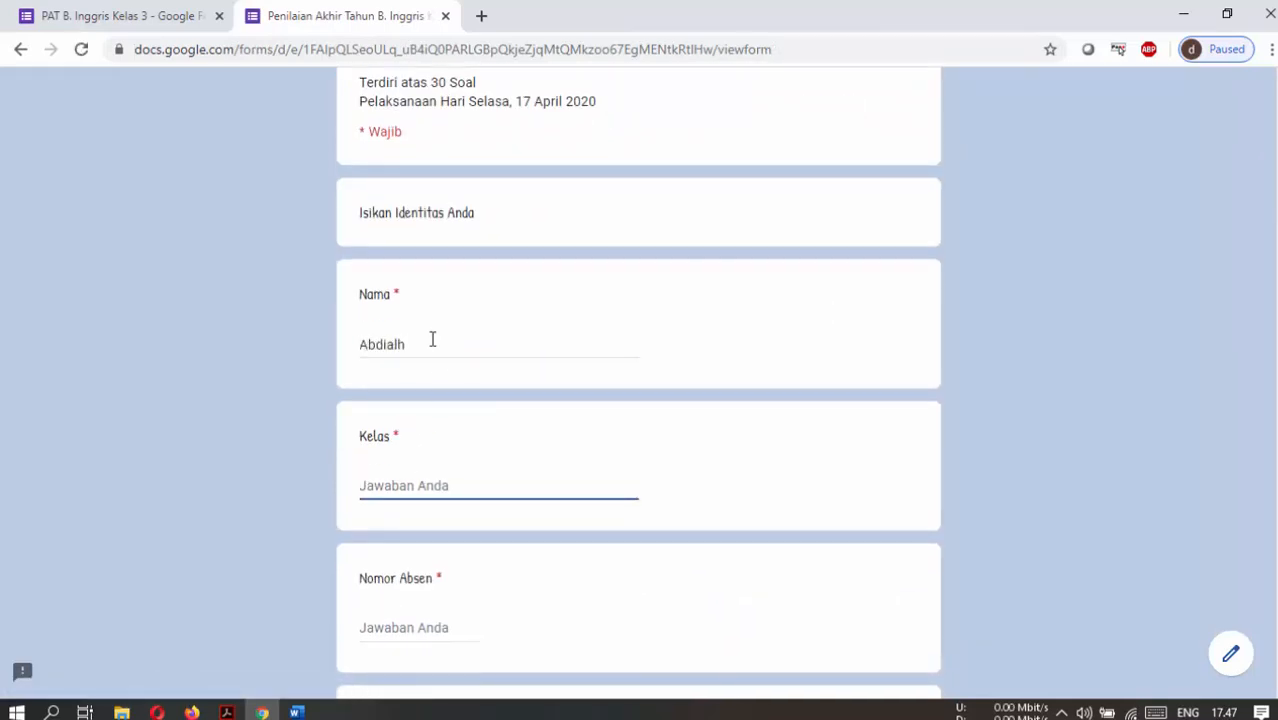
type("9")
type("8")
key("BackSpace")
key("BackSpace")
type("78")
Enter 87 for Nomor Absen, fill in the Kode Validasi field with the validation code, and continue to the Soal section.
key("Tab")
type("9a")
key("BackSpace")
key("BackSpace")
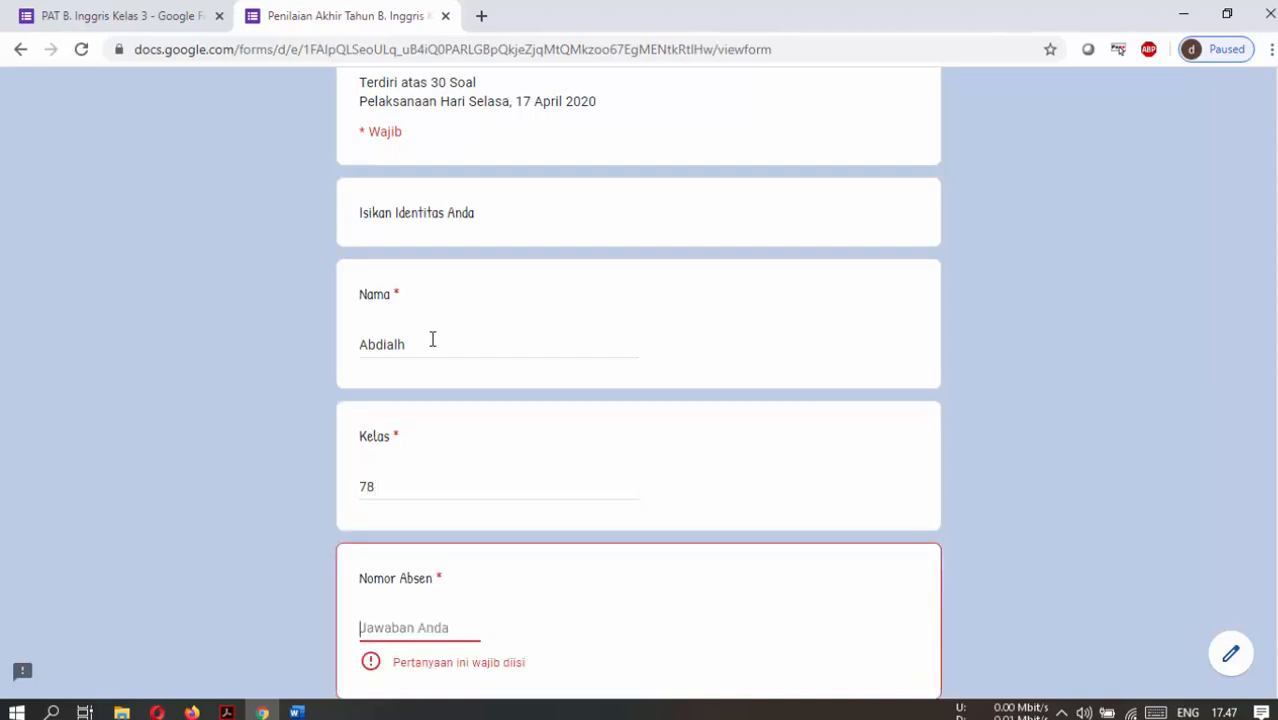
type("87")
key("Tab")
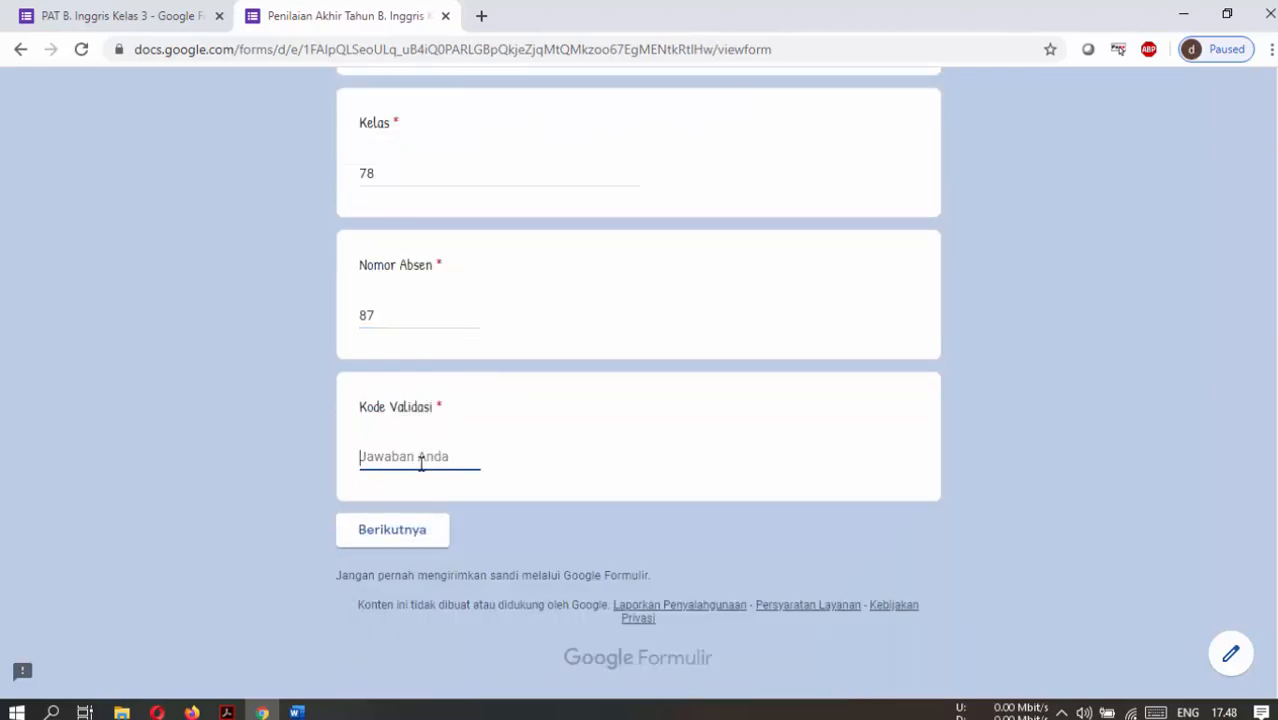
type("100")
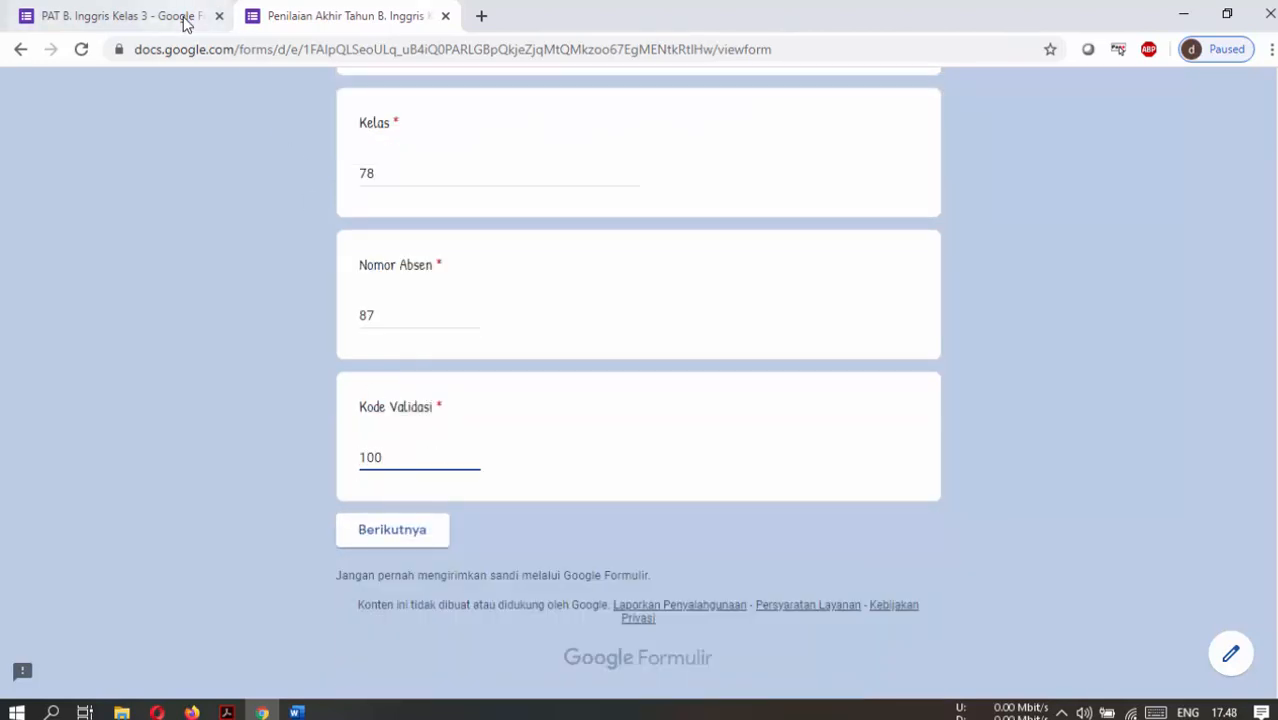
left_click(378, 529)
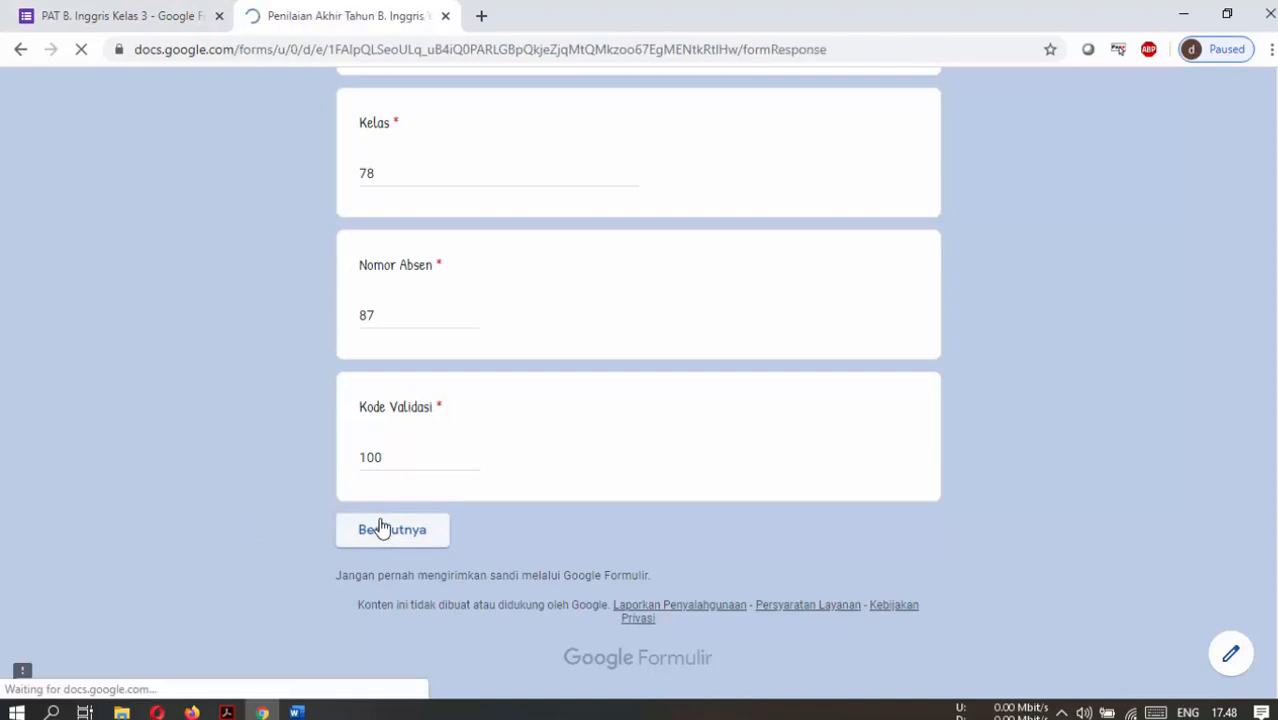
Answer the "Dandy drinks" question with option D, the orange juice picture.
scroll(508, 456, "down", 3)
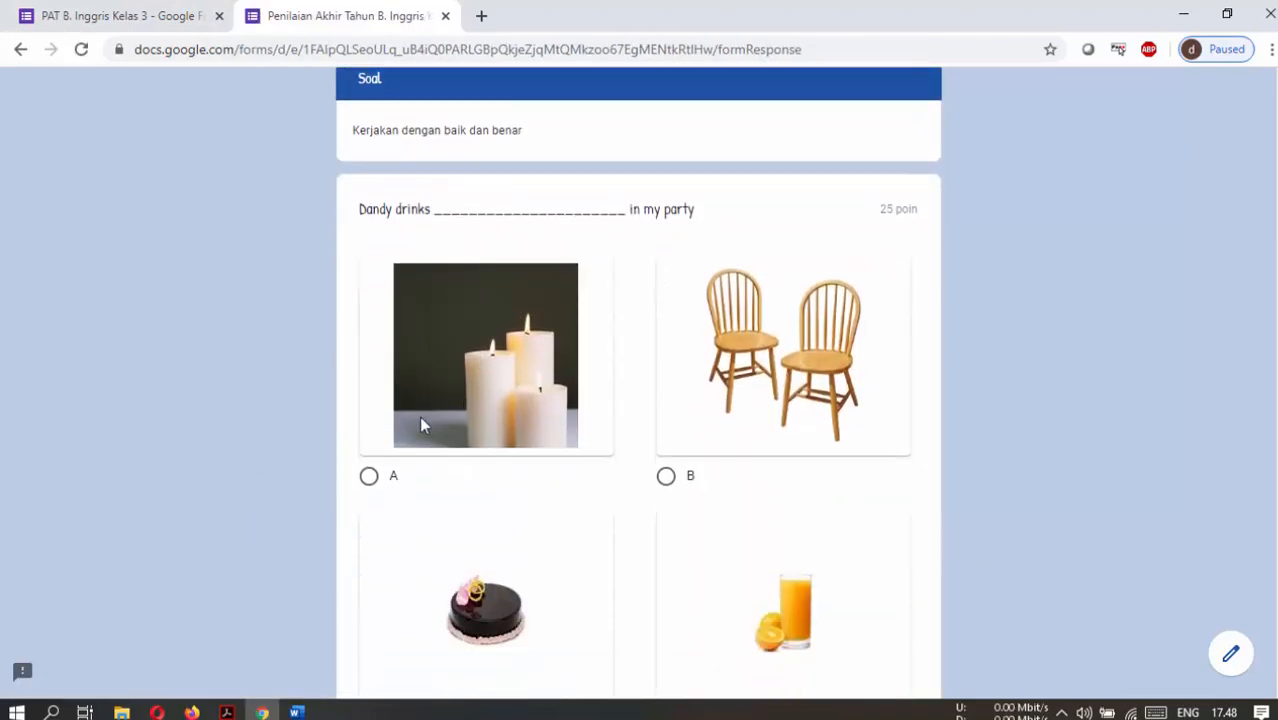
left_click(522, 386)
scroll(607, 480, "down", 5)
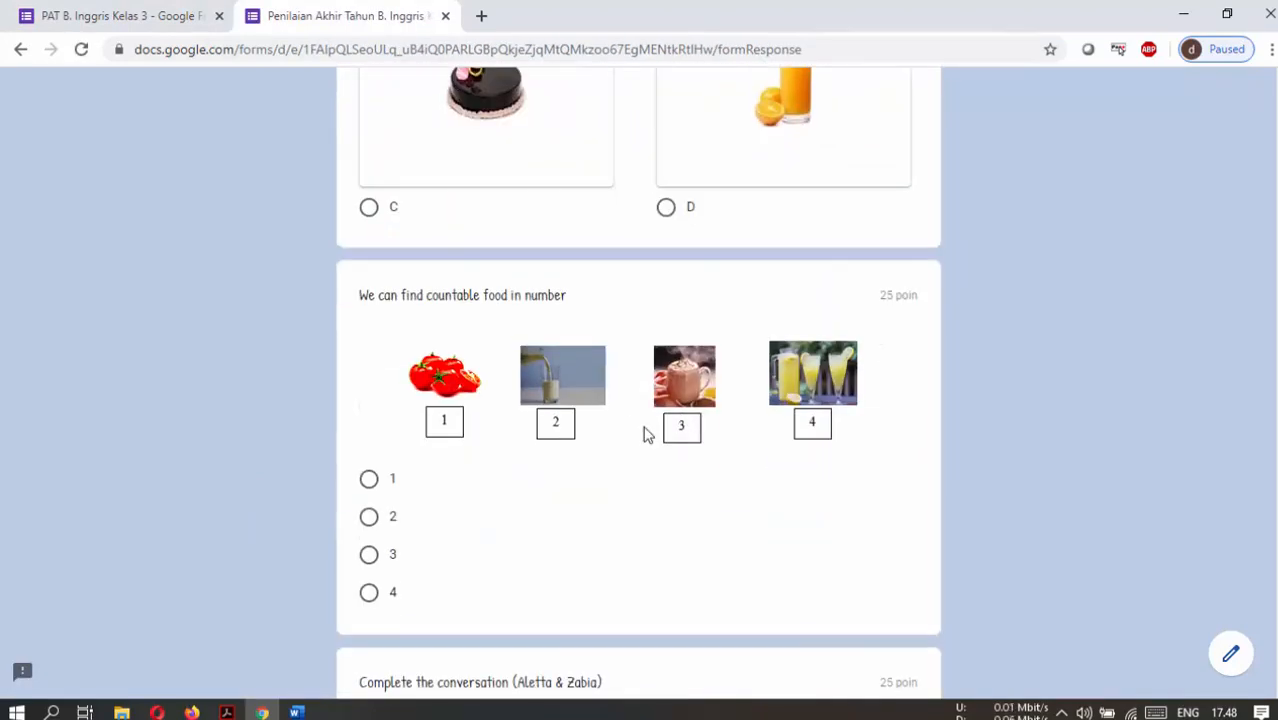
scroll(670, 450, "up", 5)
scroll(720, 460, "down", 2)
left_click(762, 489)
scroll(700, 470, "down", 4)
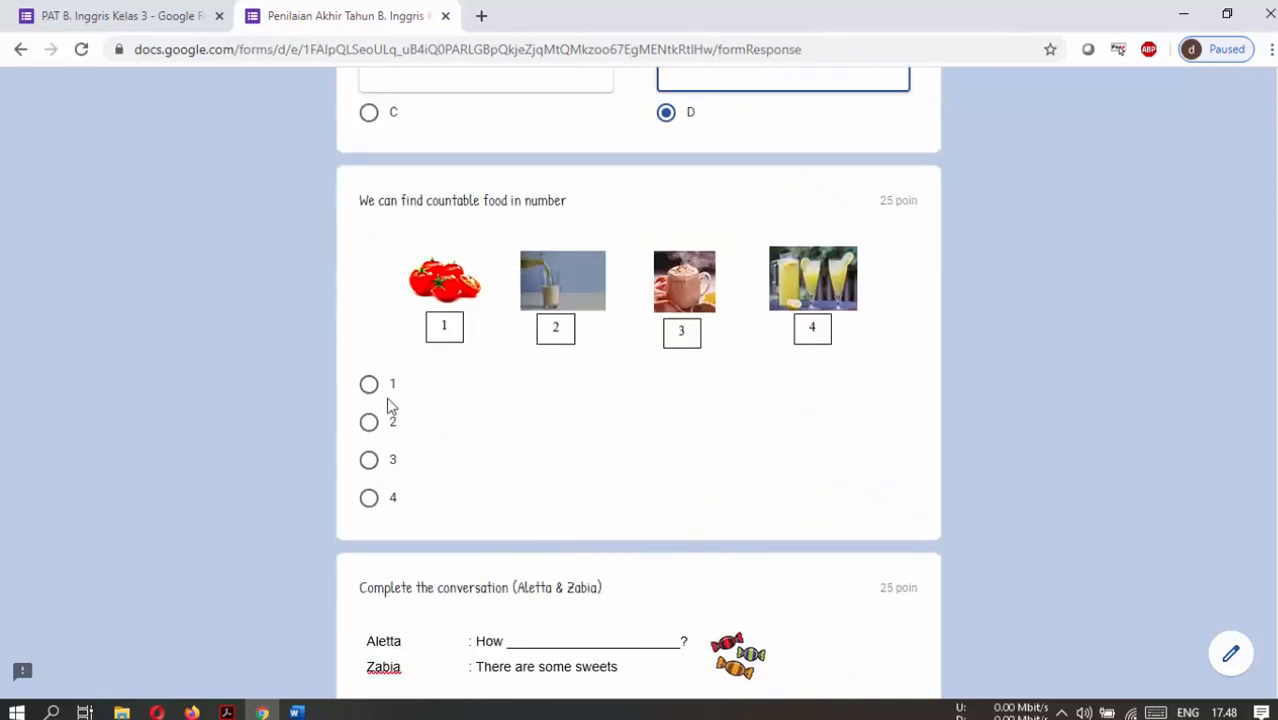
Answer the countable food question with 1 and the Aletta & Zabia conversation with "Much sweets are there?".
left_click(386, 394)
scroll(499, 454, "down", 3)
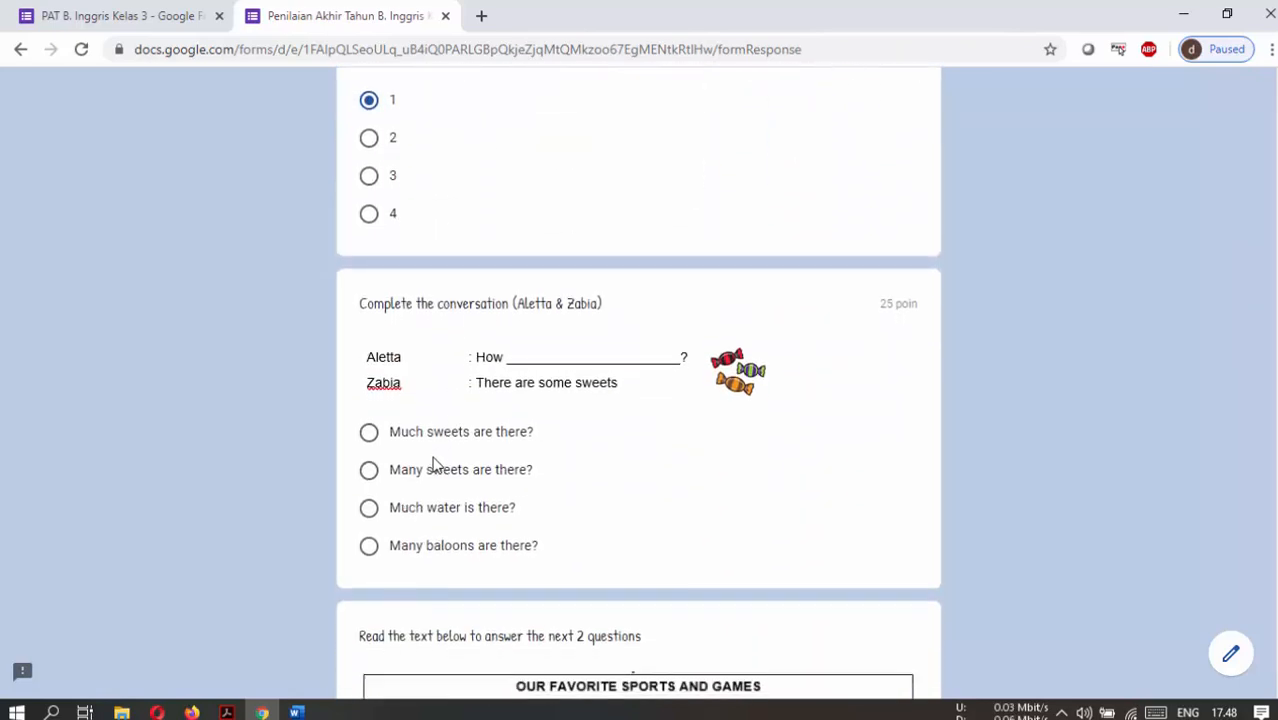
left_click(485, 449)
Read the sports and games passage instruction and answer the number of sports and games with 5.
scroll(496, 520, "down", 4)
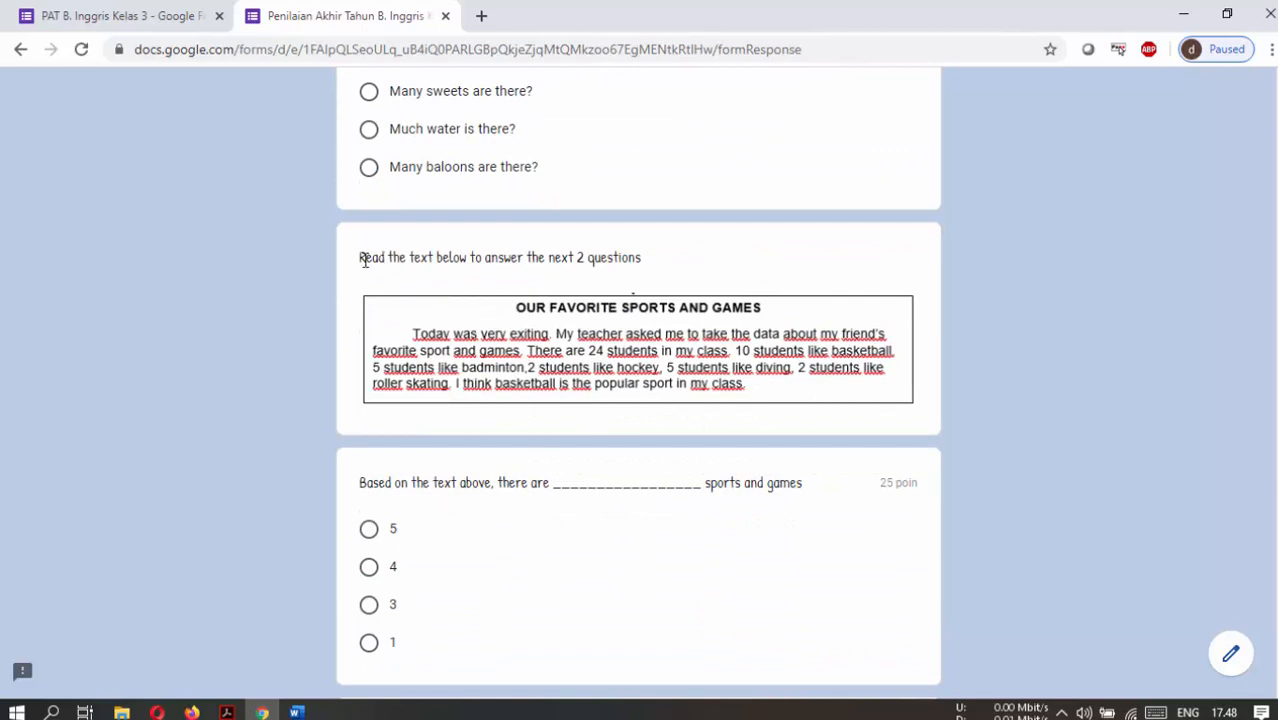
left_click_drag(365, 260, 659, 277)
left_click(700, 276)
scroll(618, 424, "down", 2)
left_click(369, 340)
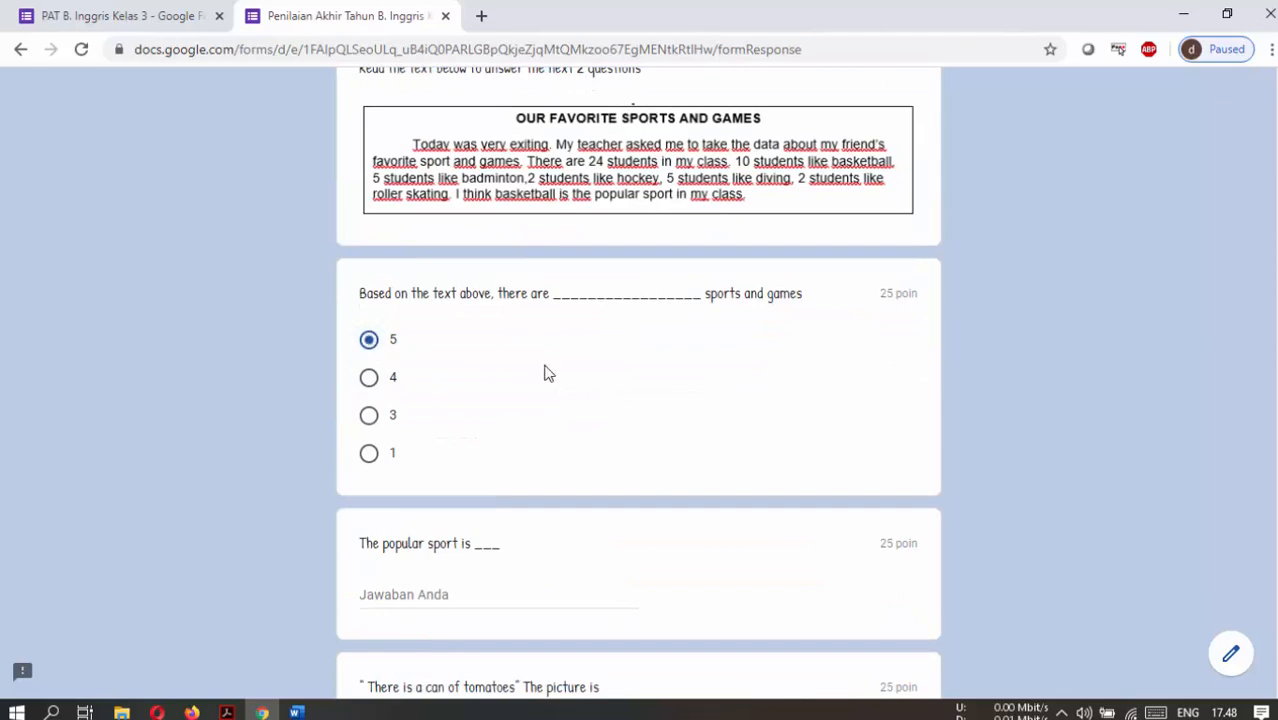
Answer "The popular sport is" with "basket ball" after checking the reading passage.
scroll(548, 373, "down", 3)
left_click(588, 316)
scroll(708, 377, "up", 5)
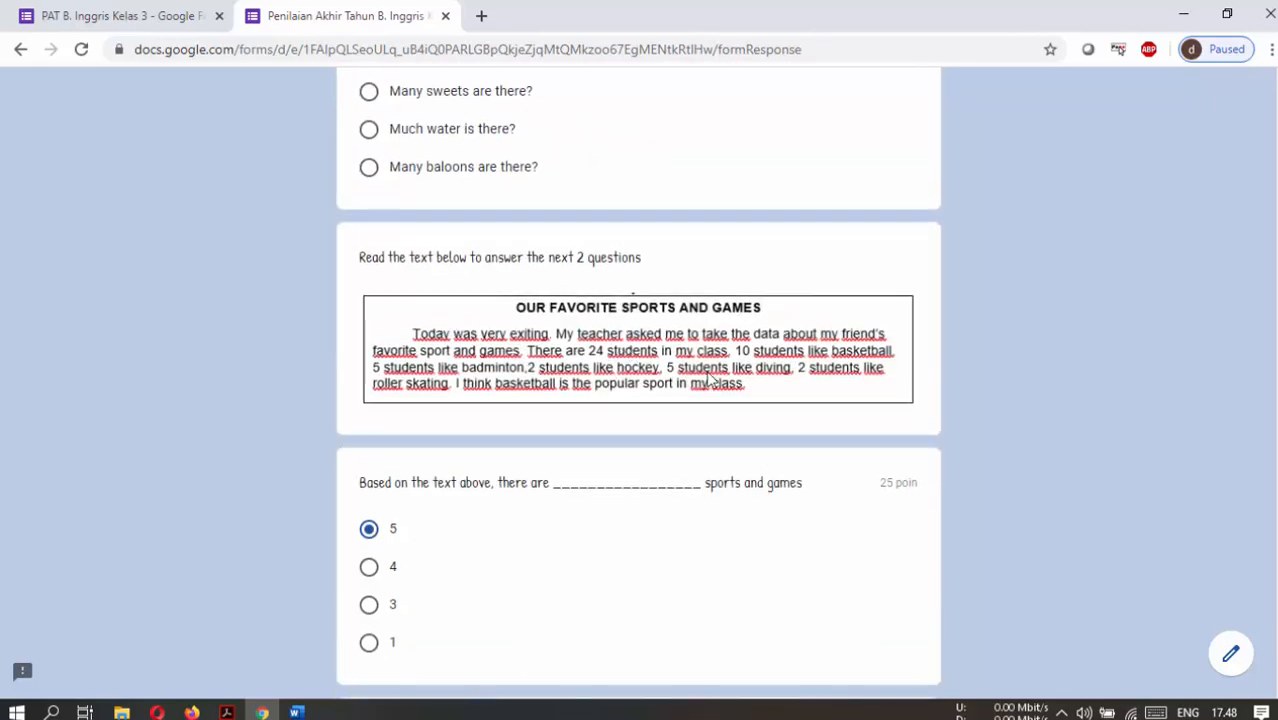
scroll(708, 377, "down", 3)
type("basket ball")
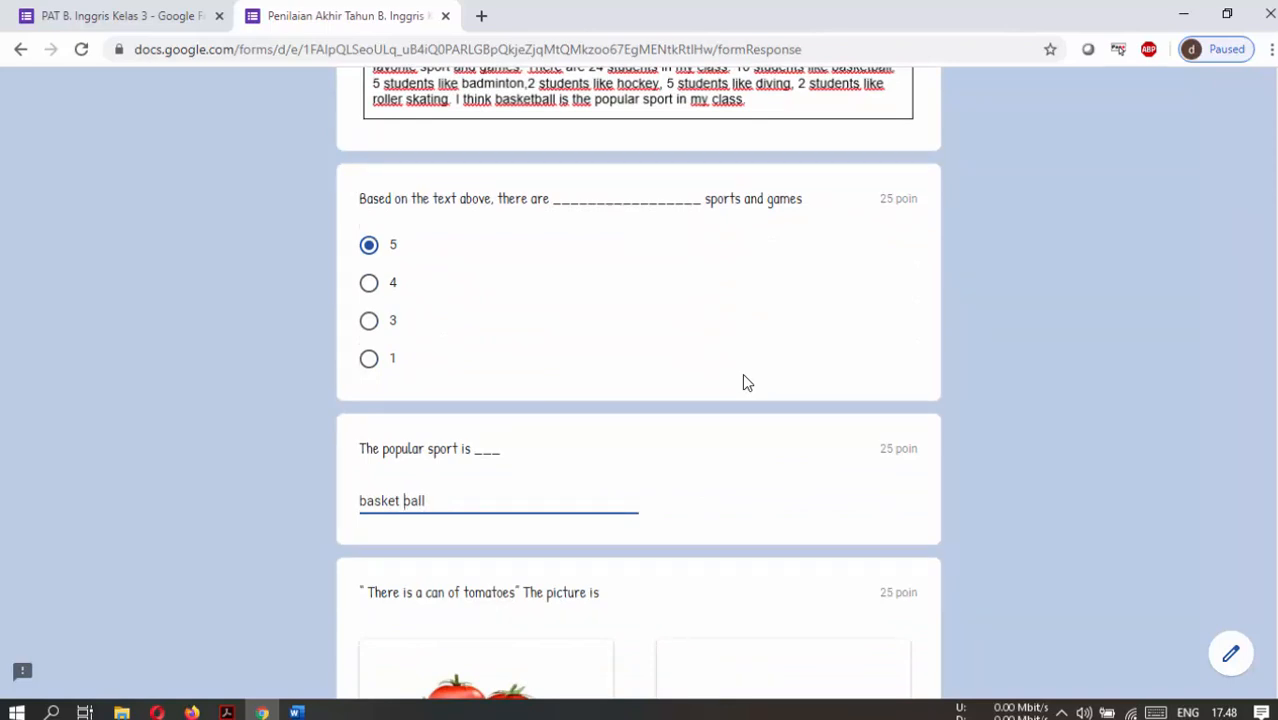
Choose Opsi 1 for the "There is a can of tomatoes" question and submit the form.
scroll(740, 376, "down", 5)
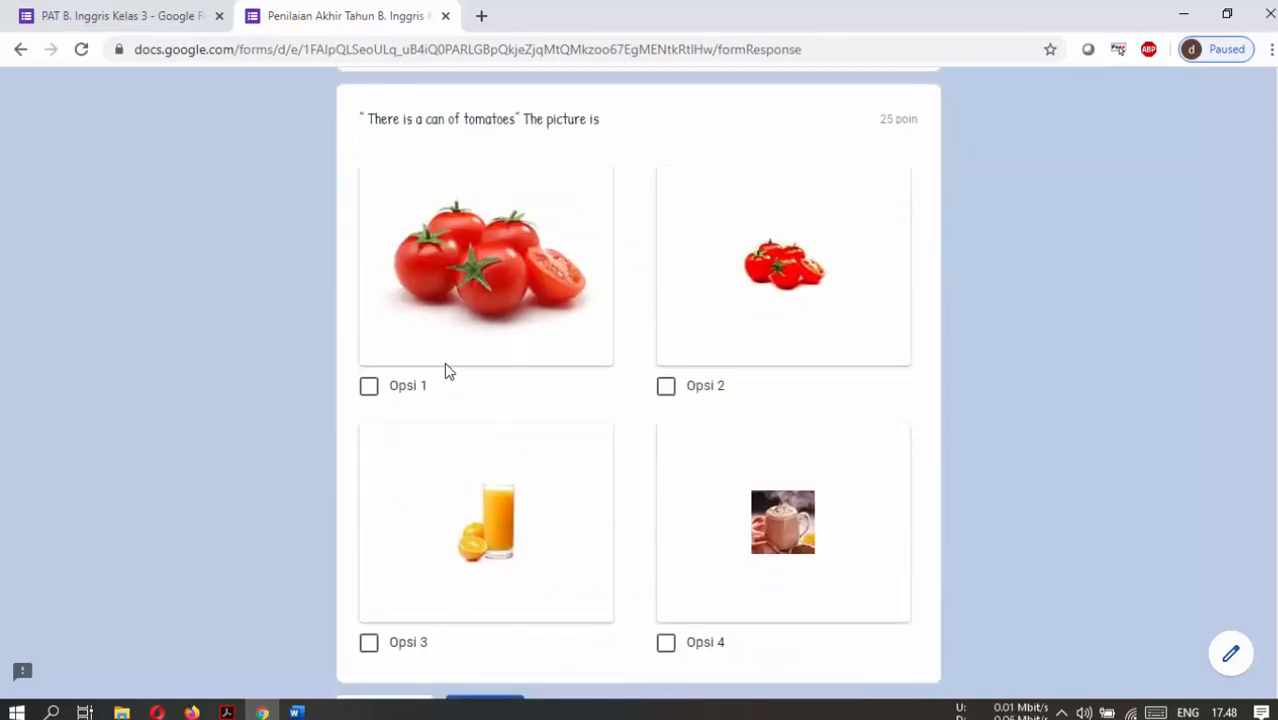
left_click(376, 389)
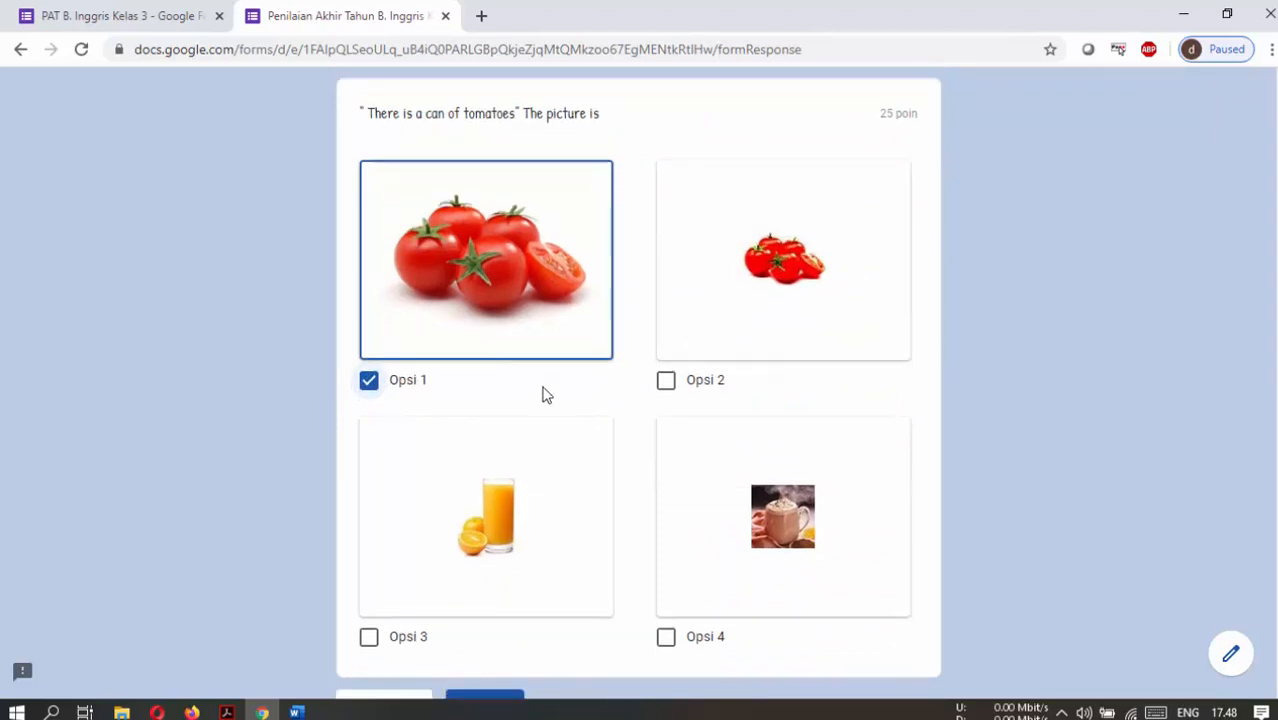
scroll(542, 394, "down", 2)
left_click(483, 533)
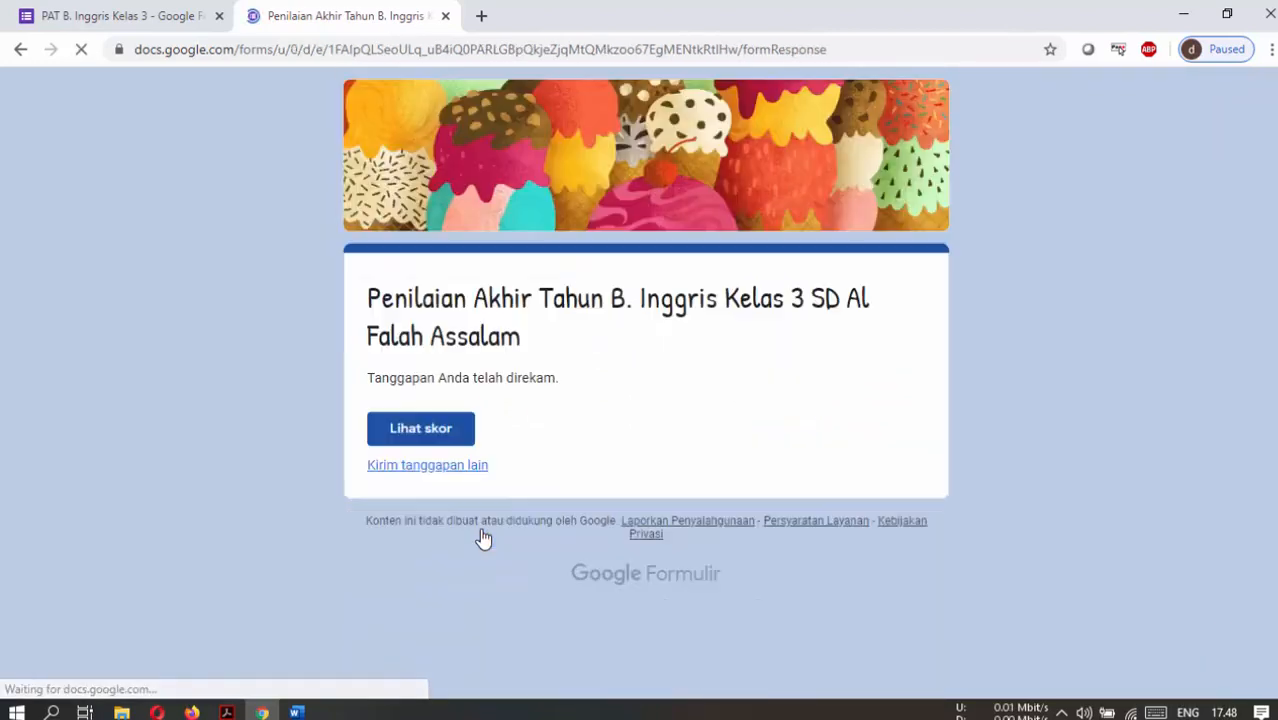
Open the respondent's score page and review how each answer is graded, down to the popular sport question.
left_click(446, 437)
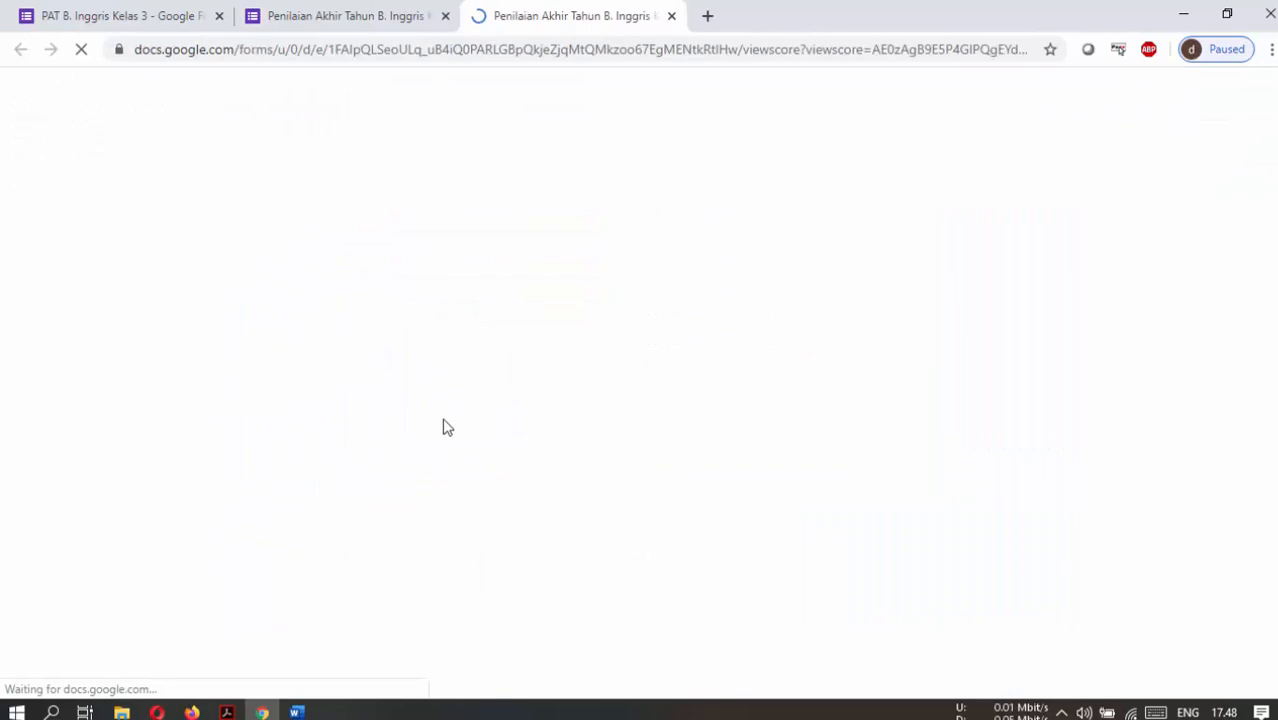
scroll(490, 420, "down", 2)
scroll(497, 440, "down", 8)
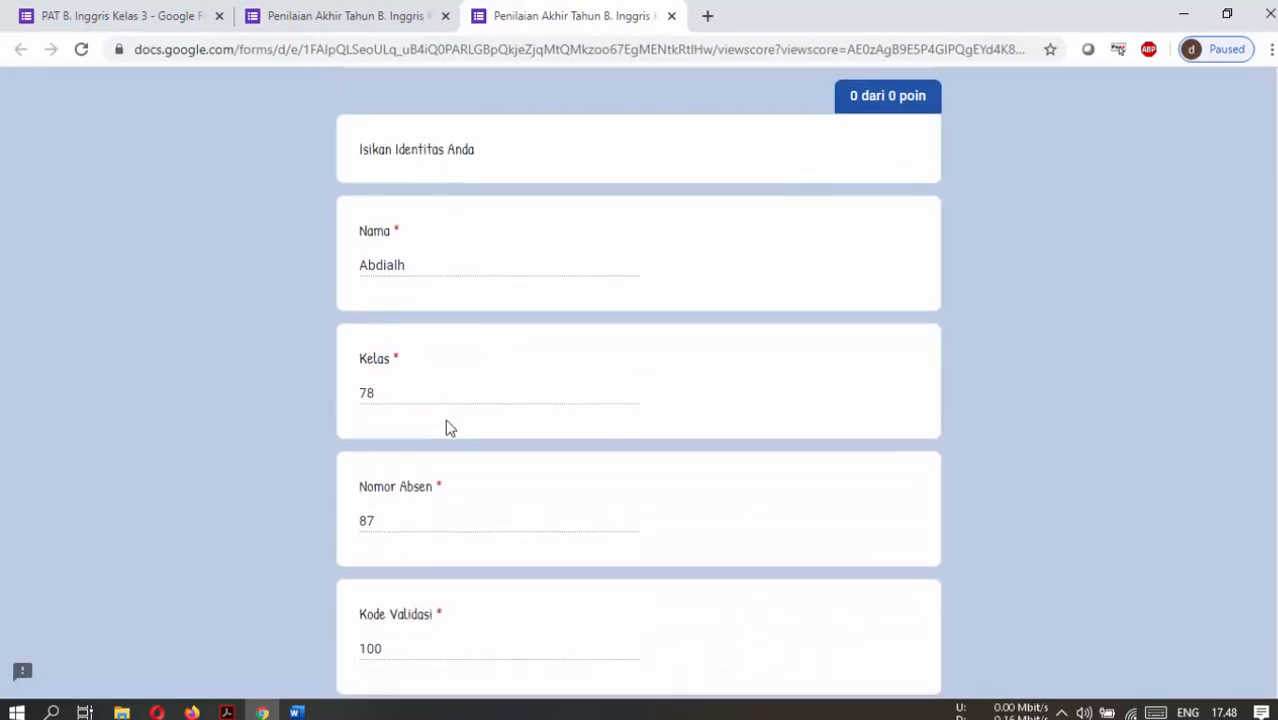
scroll(393, 283, "down", 7)
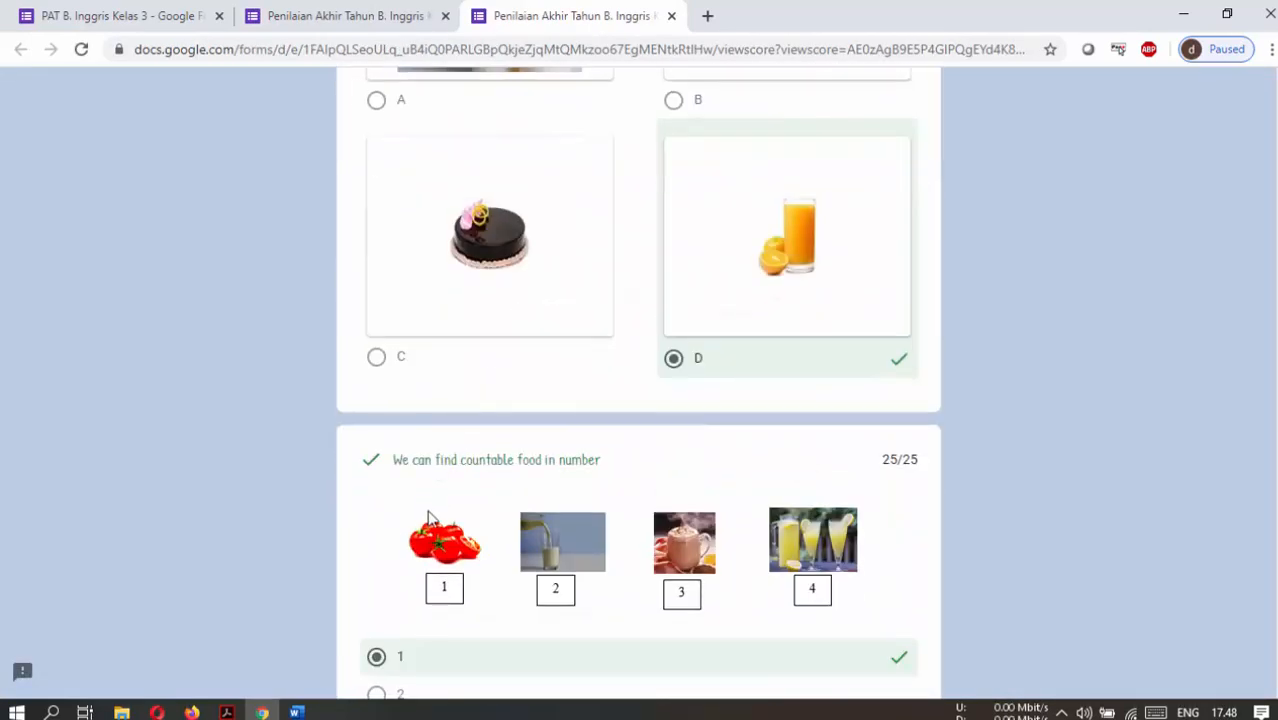
scroll(467, 554, "down", 1)
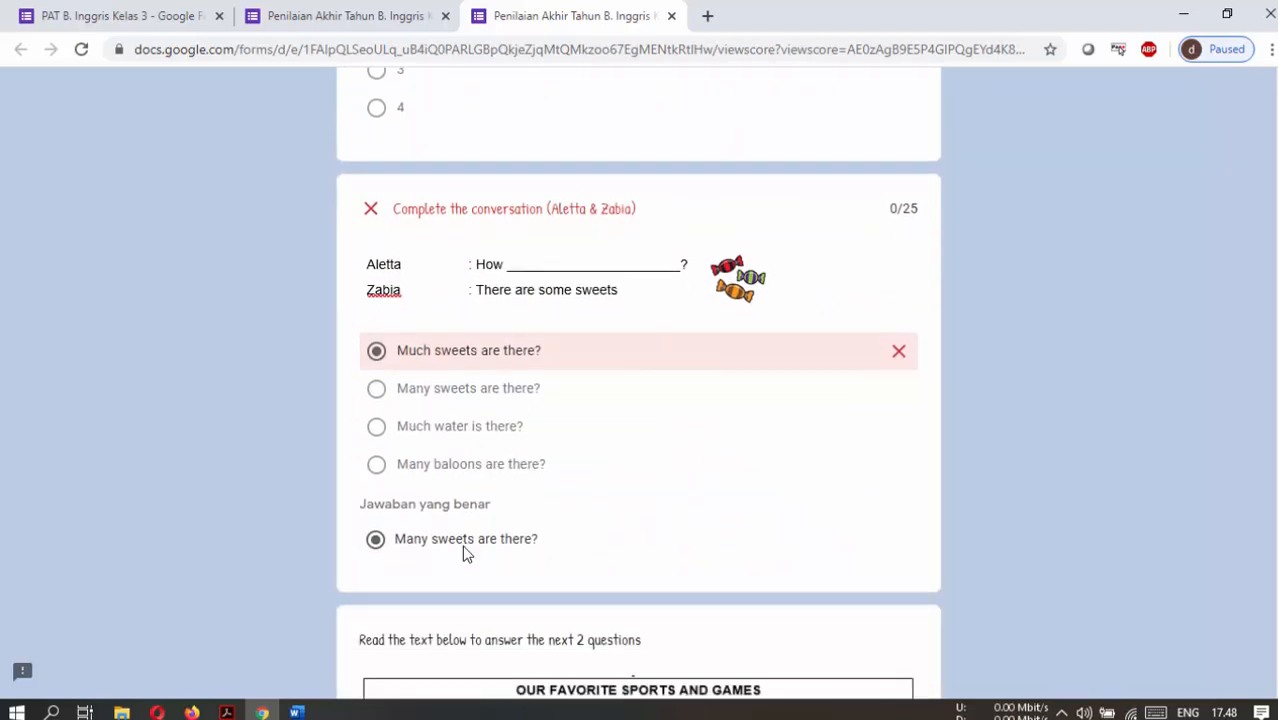
scroll(459, 595, "down", 4)
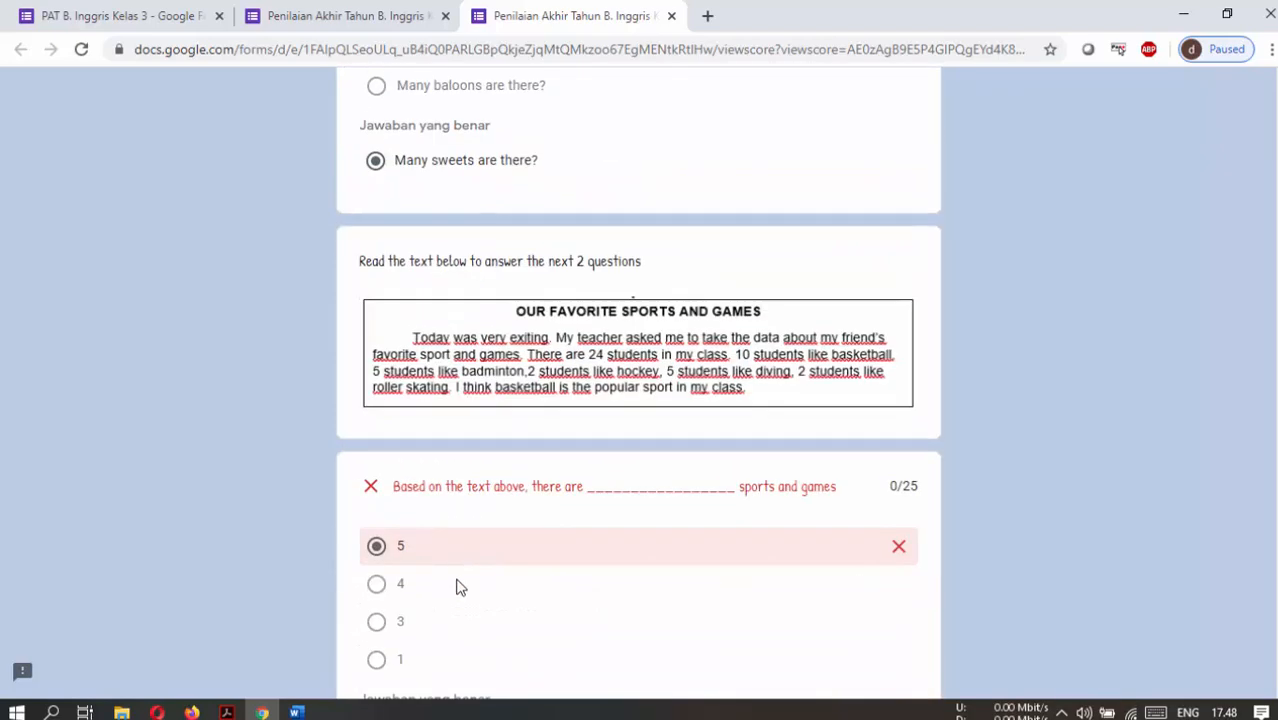
scroll(415, 486, "down", 4)
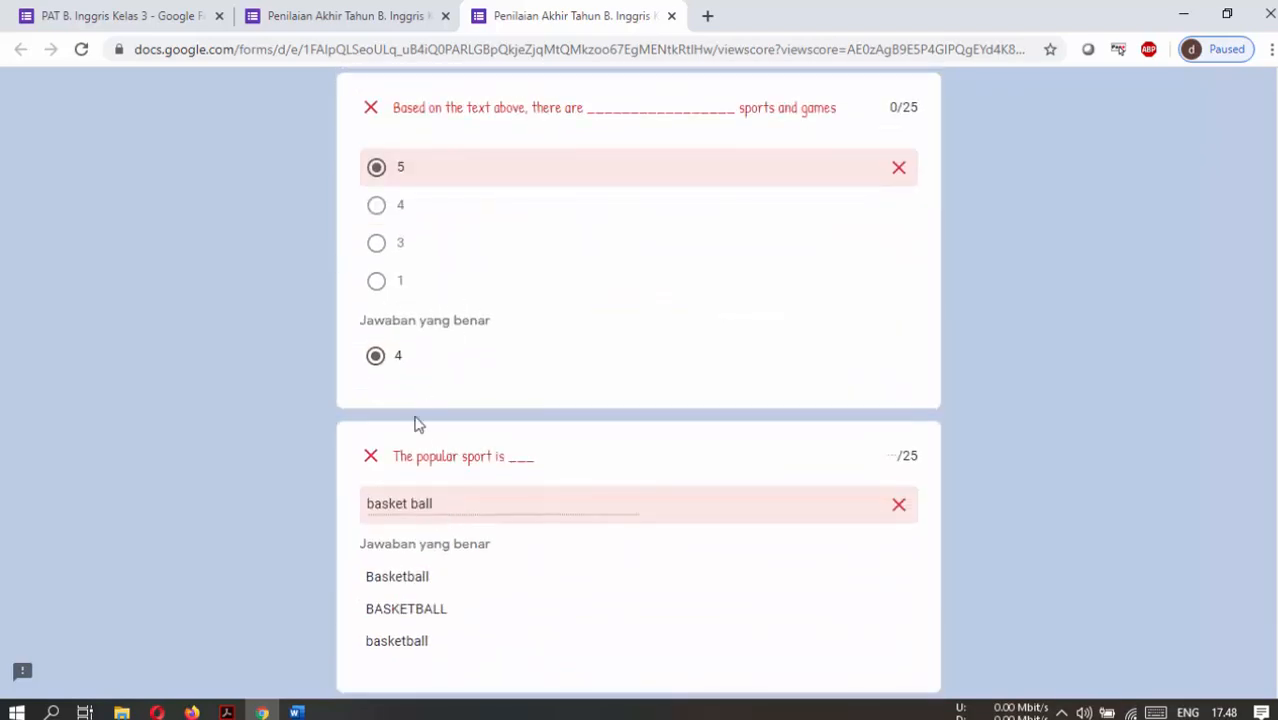
scroll(425, 445, "down", 2)
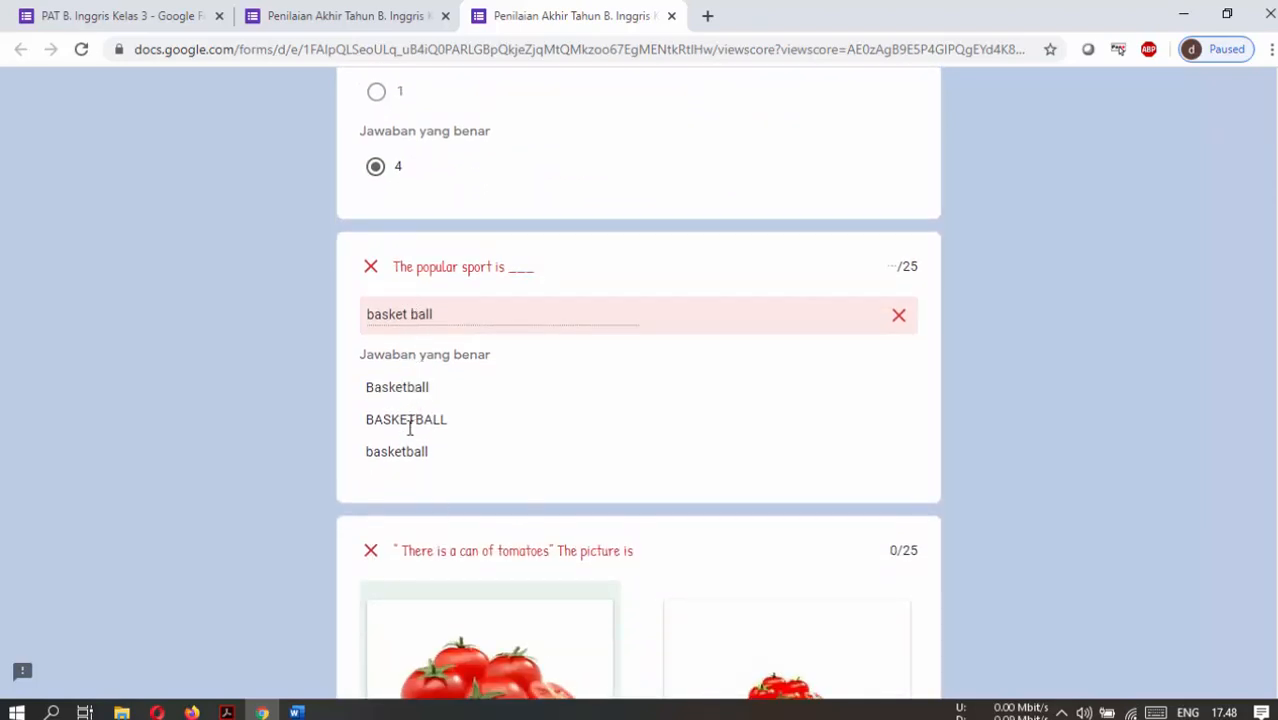
double_click(422, 459)
left_click(472, 432)
Compare the chosen option with the correct answers listed for the "There is a can of tomatoes" question.
scroll(499, 520, "down", 5)
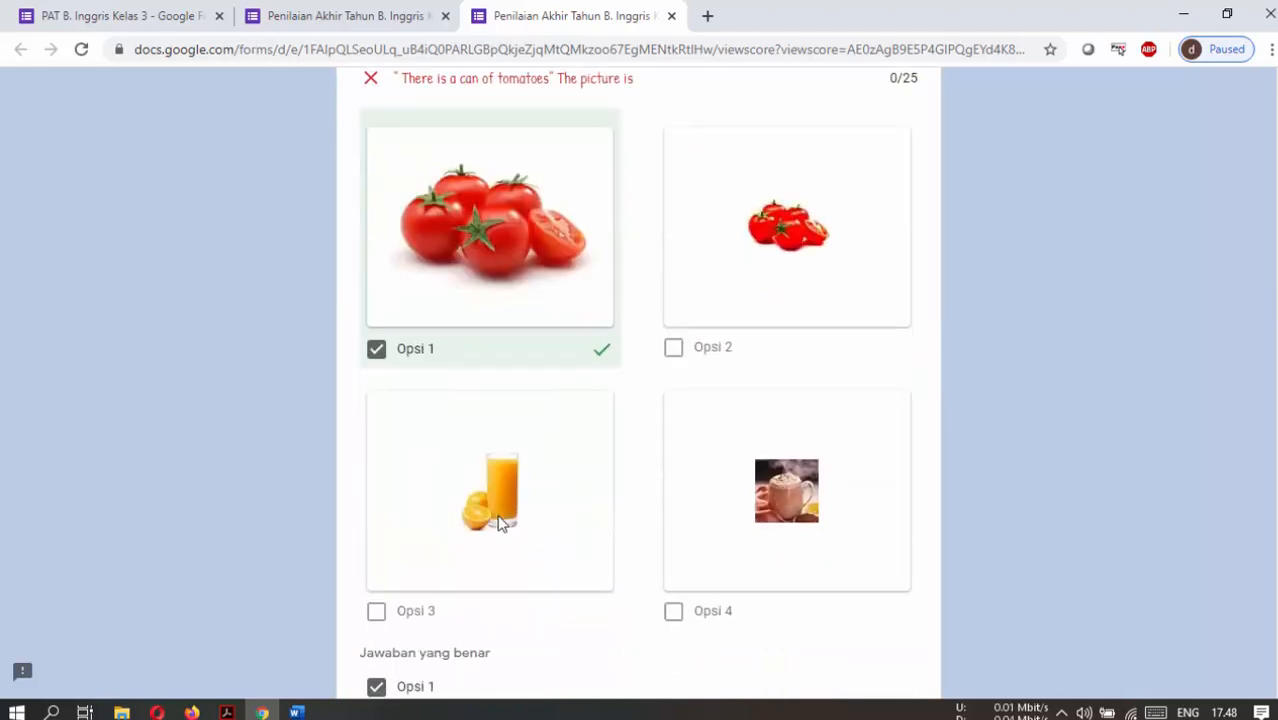
scroll(500, 517, "up", 1)
scroll(500, 515, "down", 3)
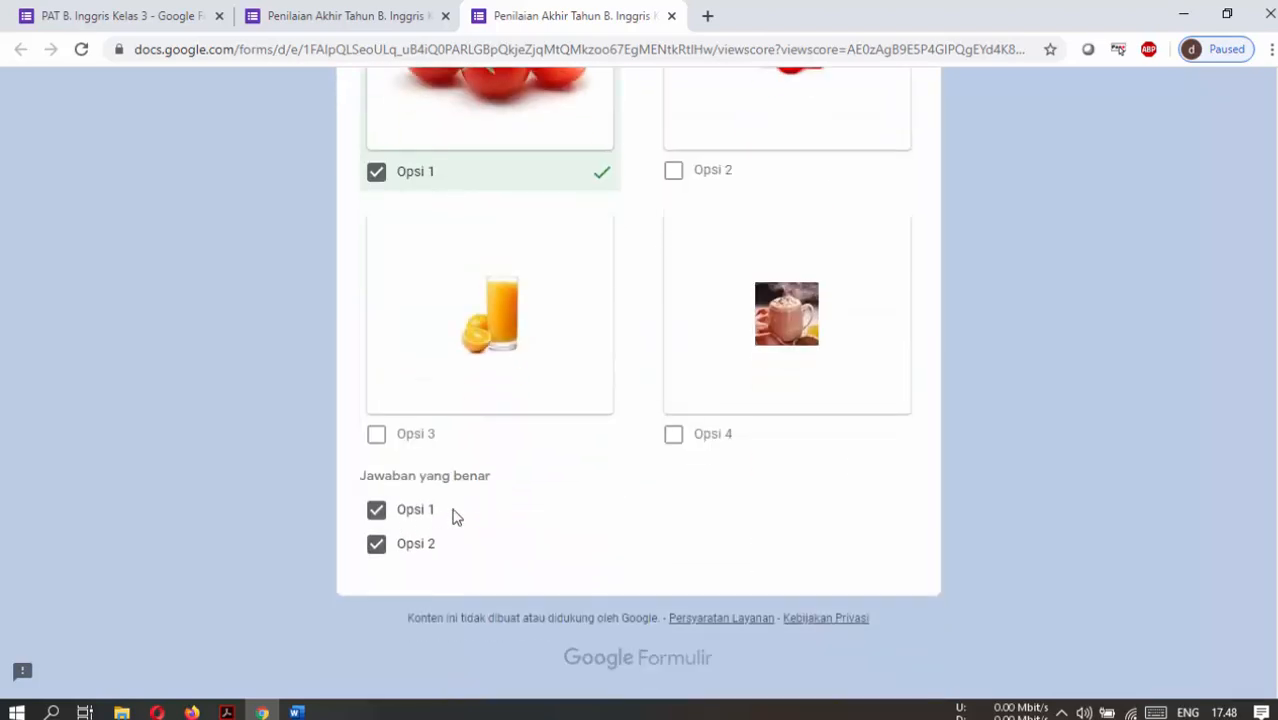
scroll(425, 506, "up", 2)
scroll(422, 504, "up", 1)
scroll(440, 470, "down", 1)
scroll(520, 400, "up", 1)
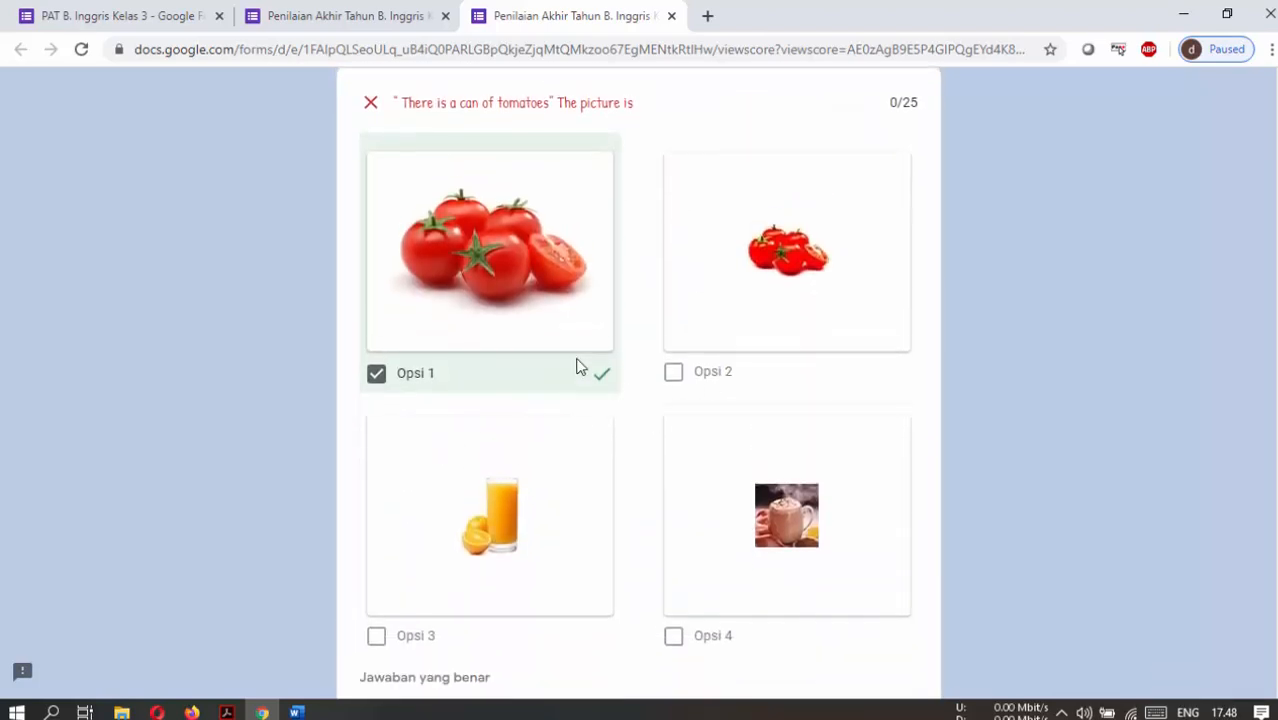
scroll(581, 370, "down", 1)
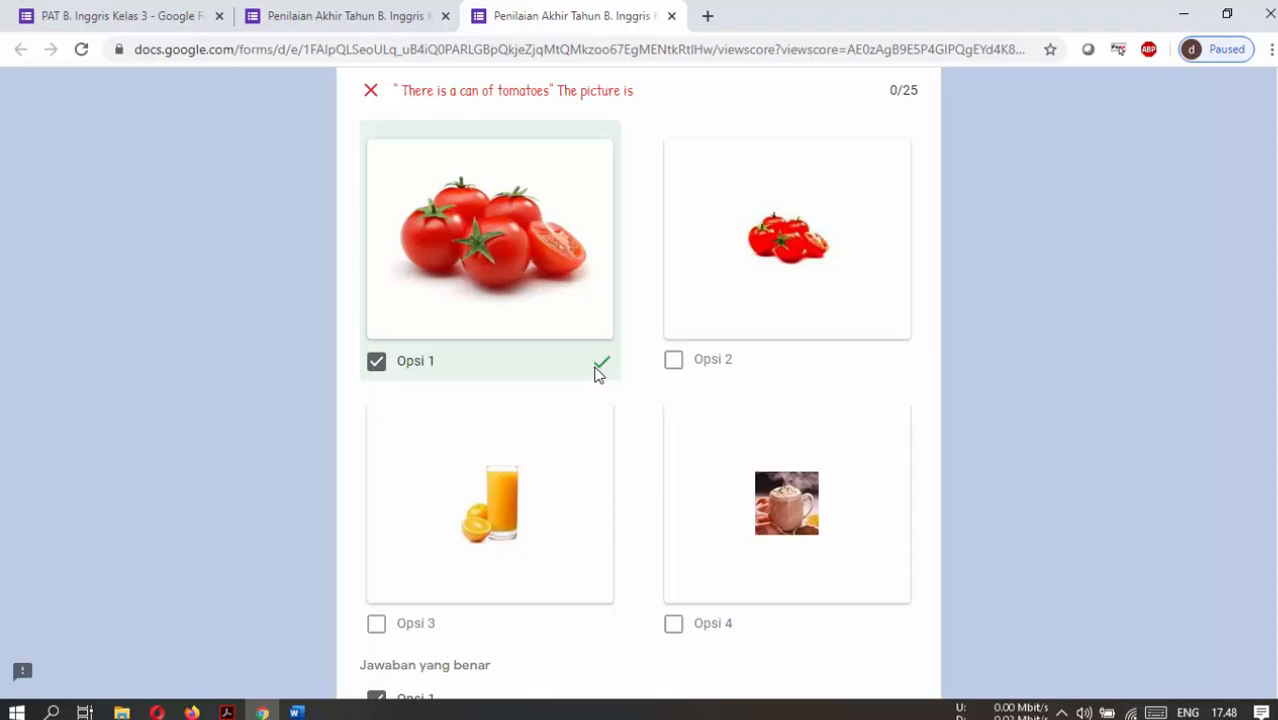
scroll(536, 391, "down", 2)
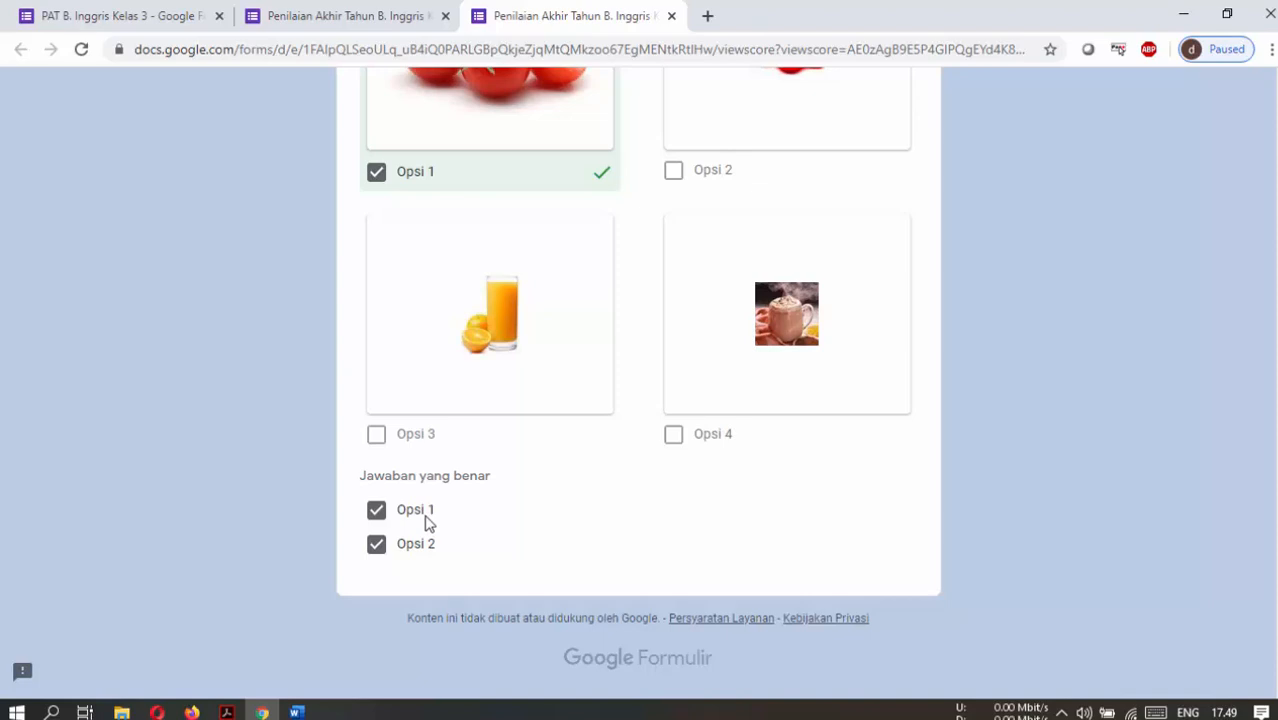
Recheck the correct answers for the popular sport question, view the total points on the score page, and return to the submission confirmation.
scroll(432, 522, "up", 5)
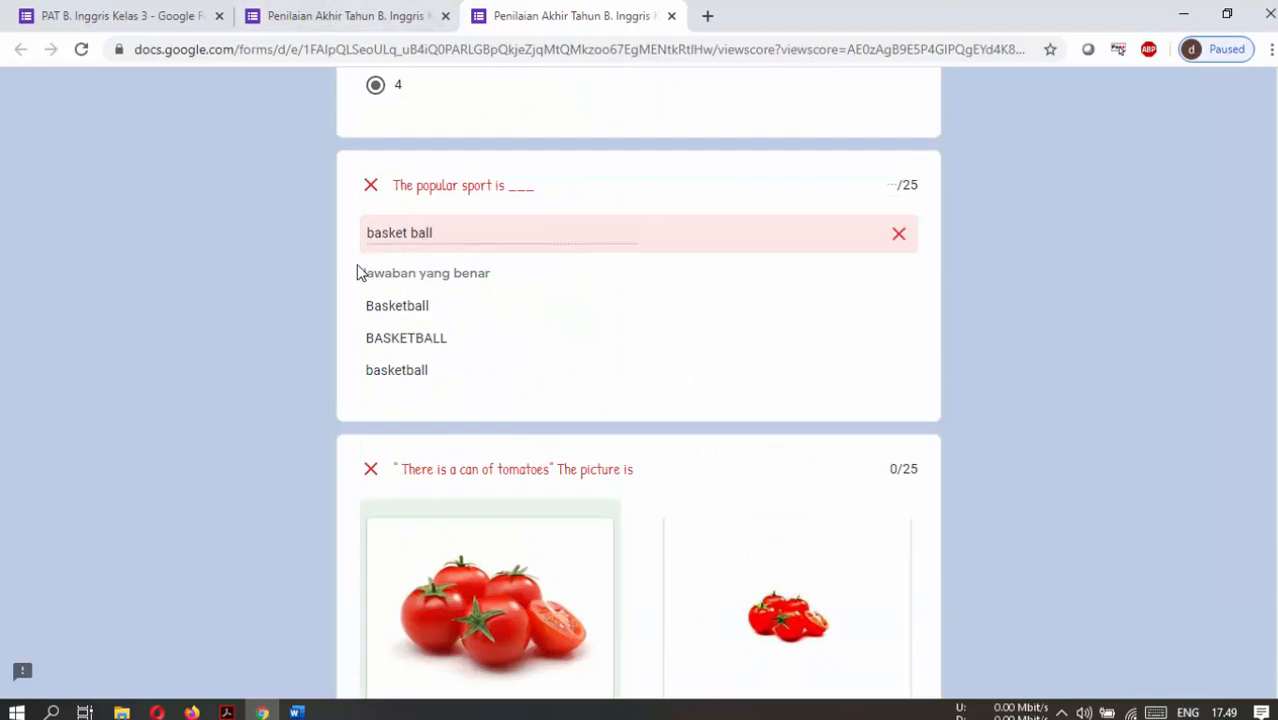
left_click_drag(357, 266, 505, 274)
left_click(505, 274)
left_click(365, 10)
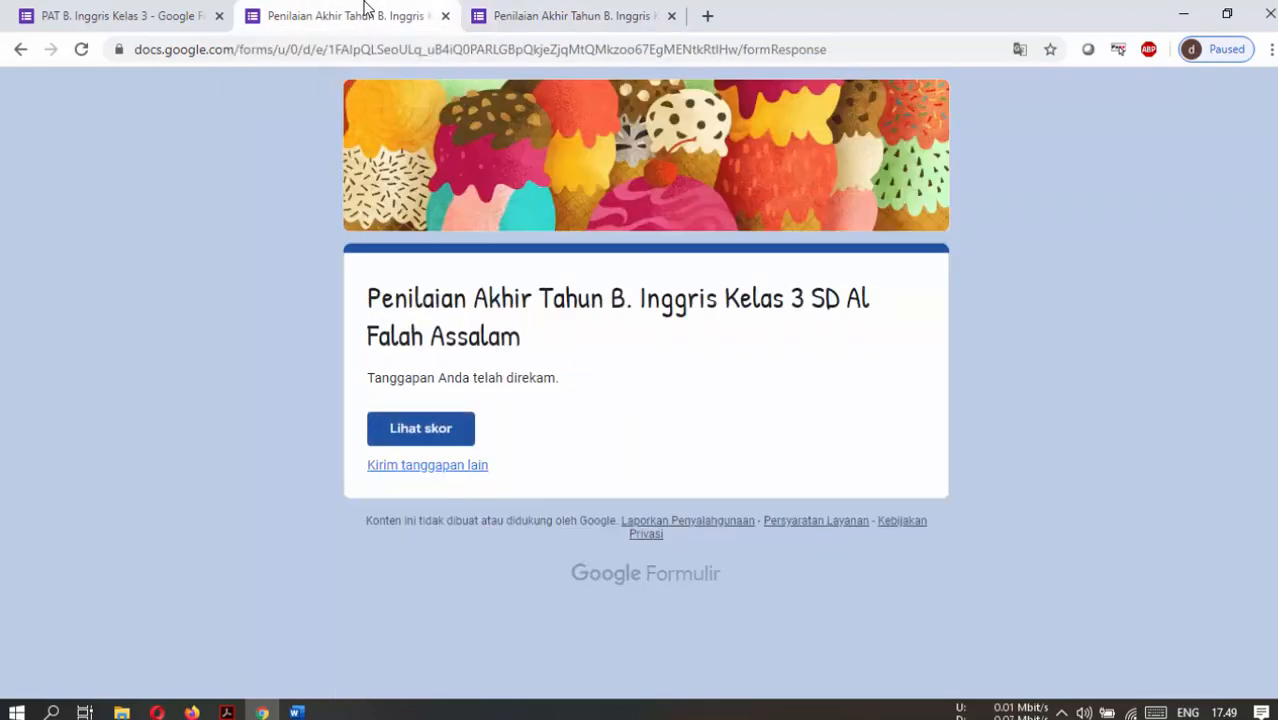
left_click(505, 10)
left_click_drag(1275, 420, 1275, 110)
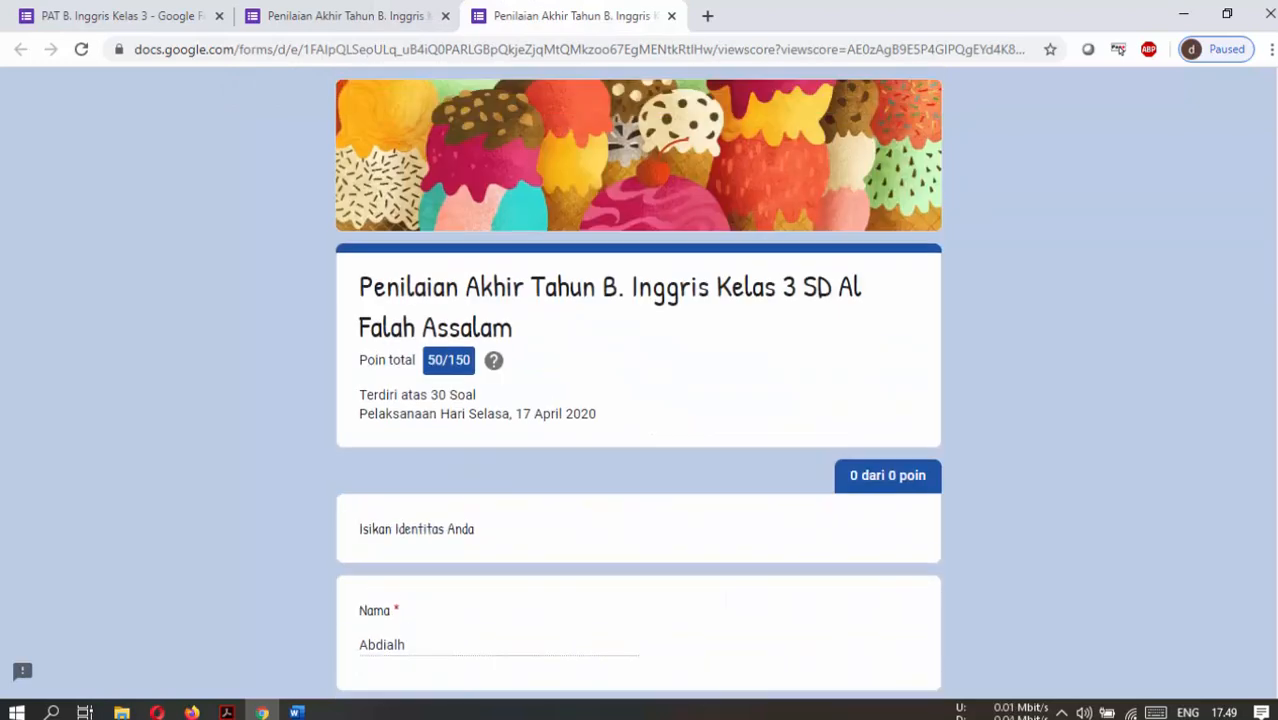
left_click(335, 15)
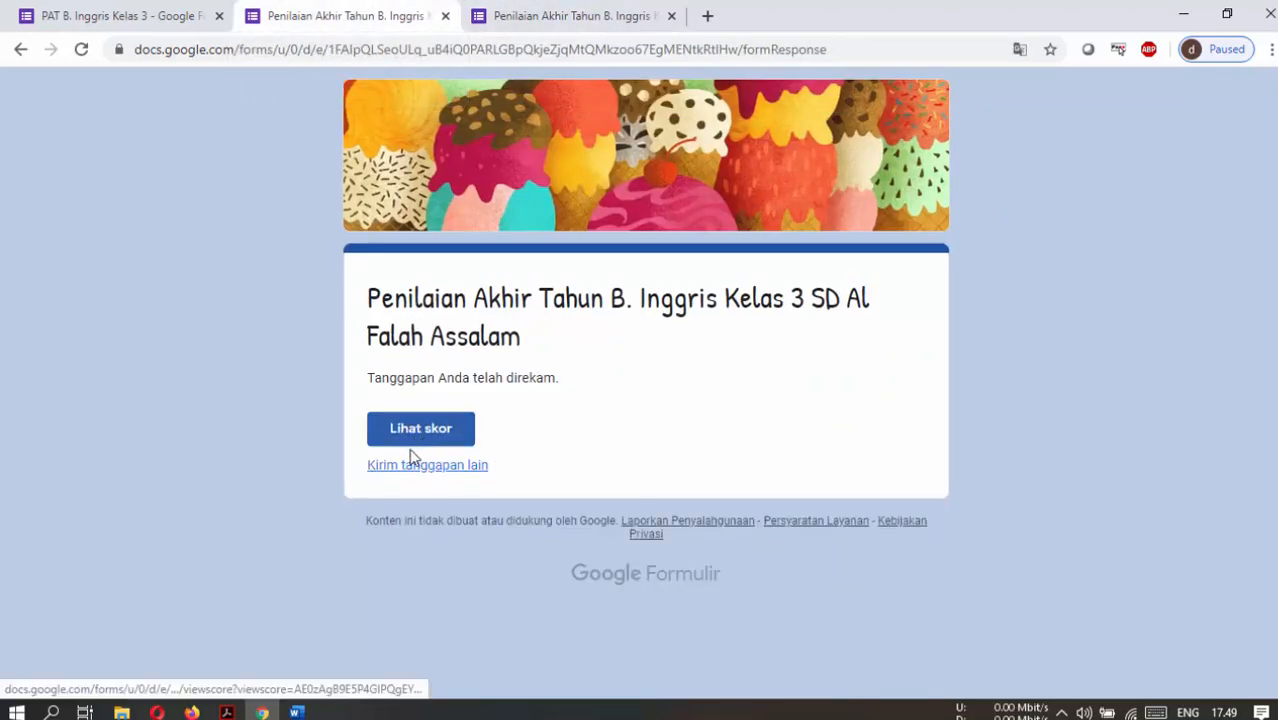
Open the form's responses by question and display the answers to the "The popular sport is" question.
left_click(115, 15)
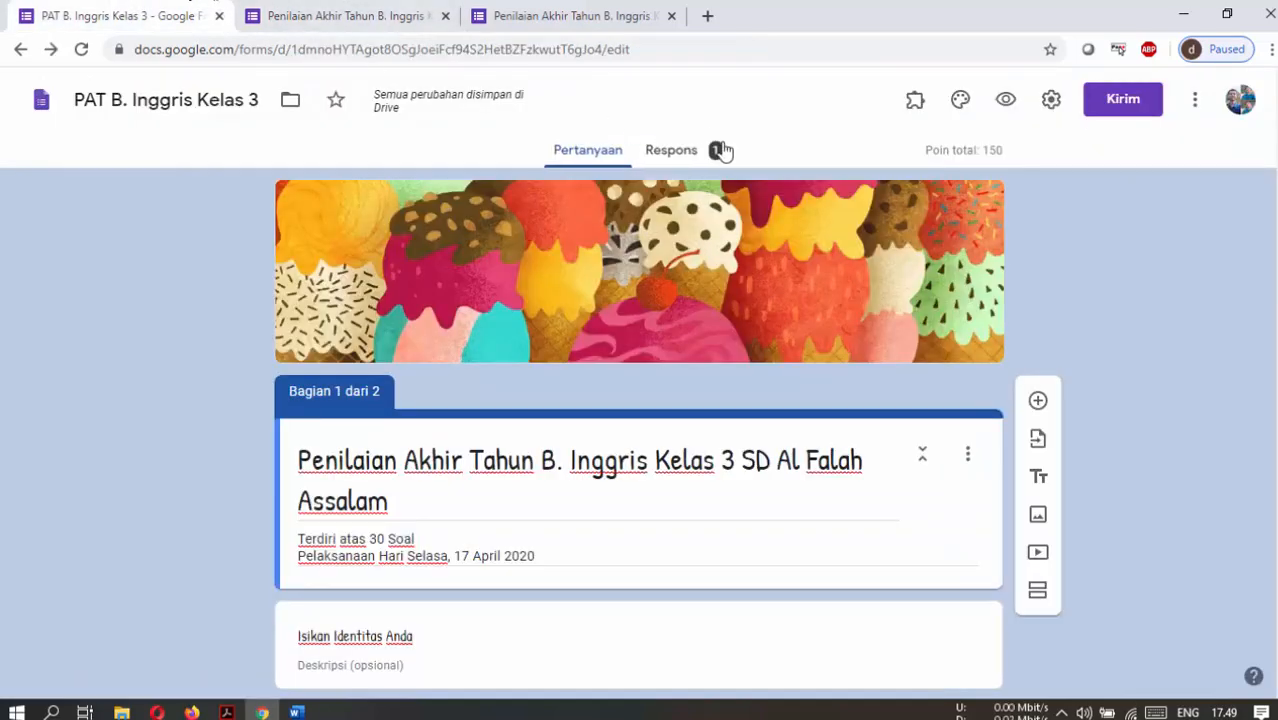
left_click(680, 154)
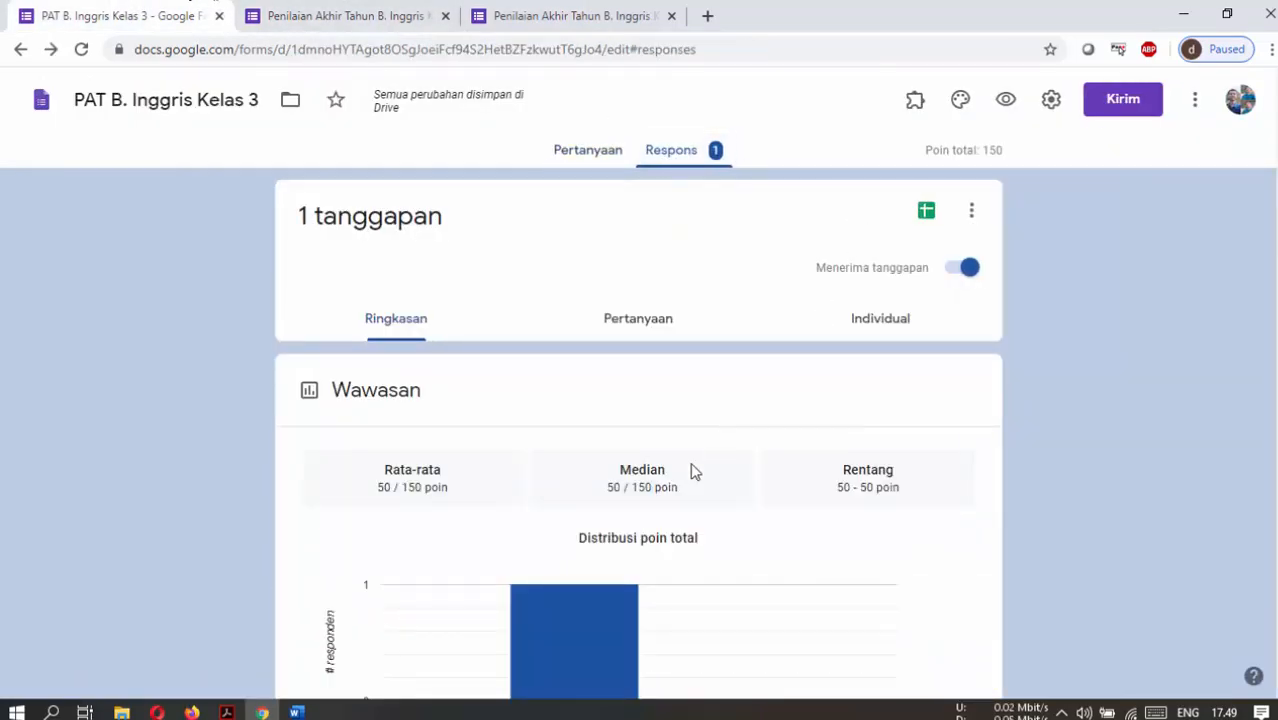
left_click(623, 336)
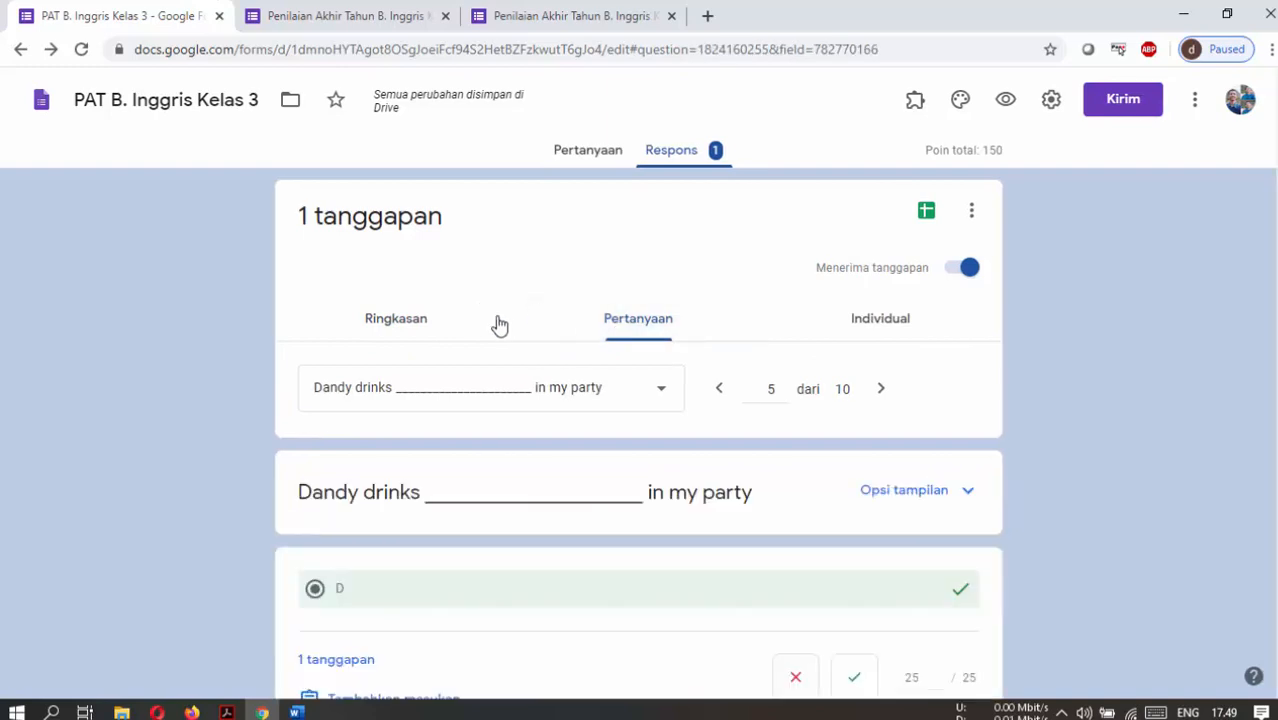
left_click(646, 395)
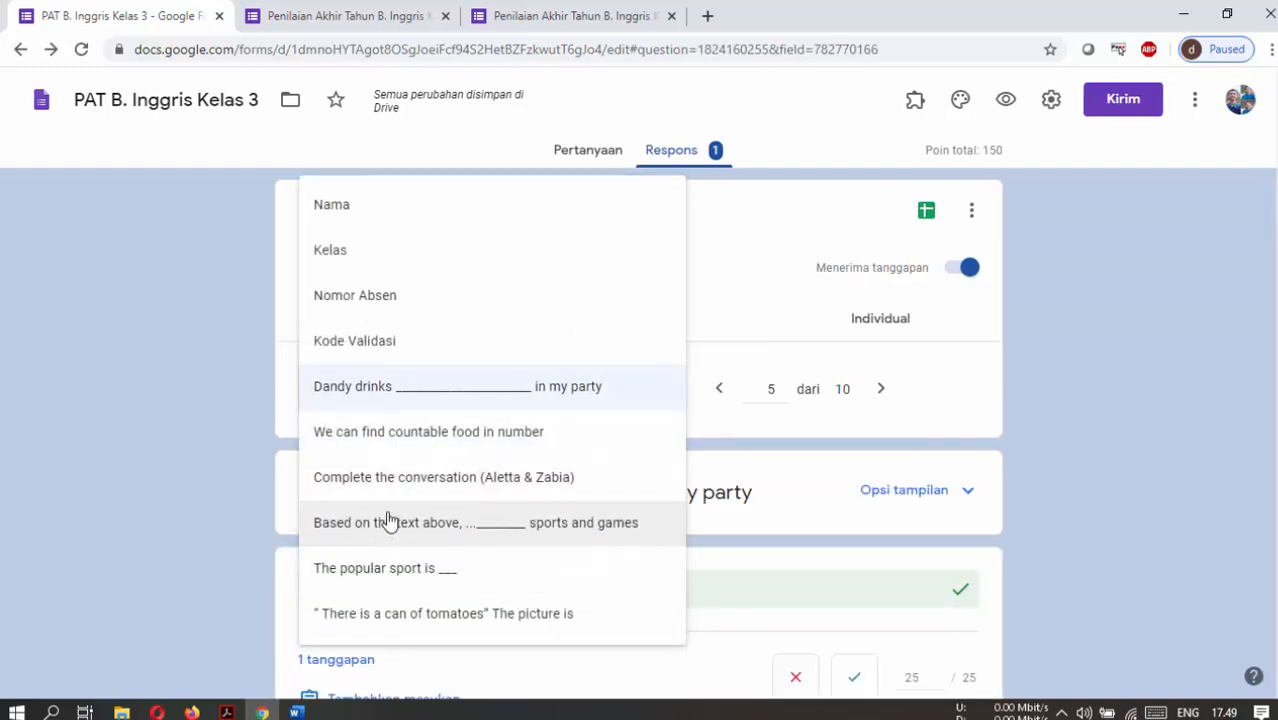
left_click(509, 580)
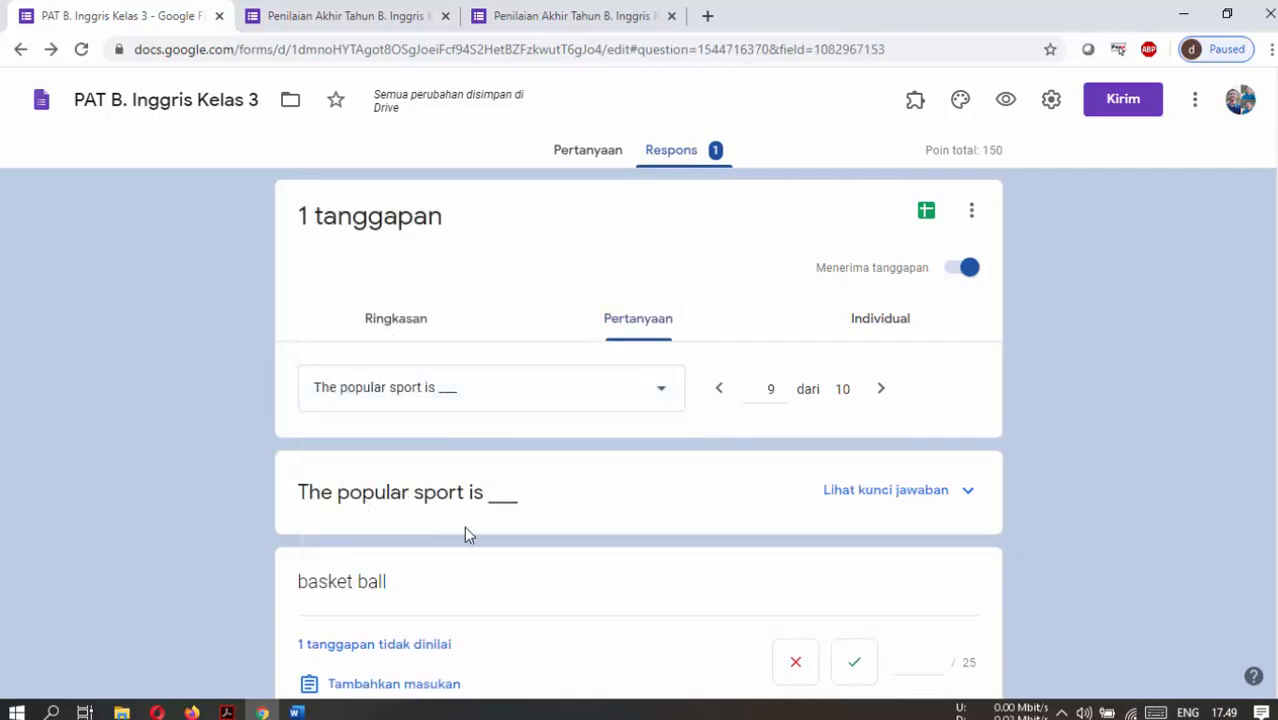
Mark the "basket ball" answer as correct for 25 points and save the grading change.
scroll(464, 526, "down", 2)
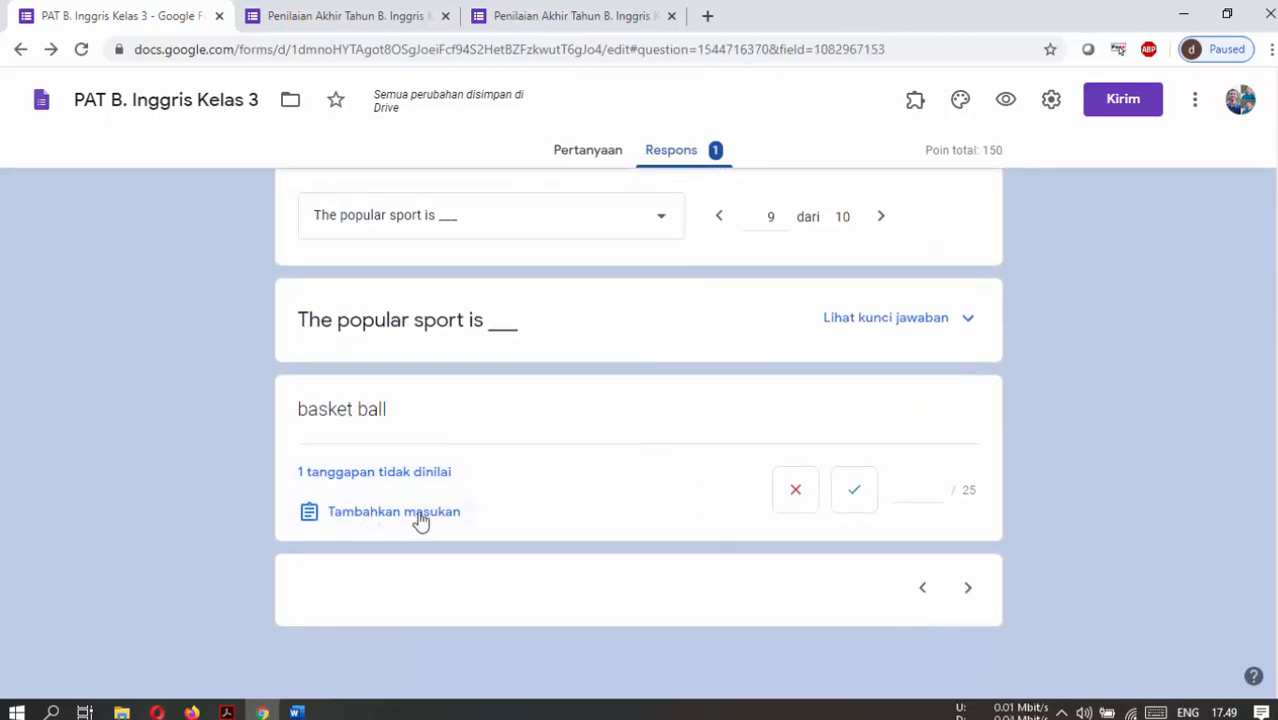
left_click(856, 492)
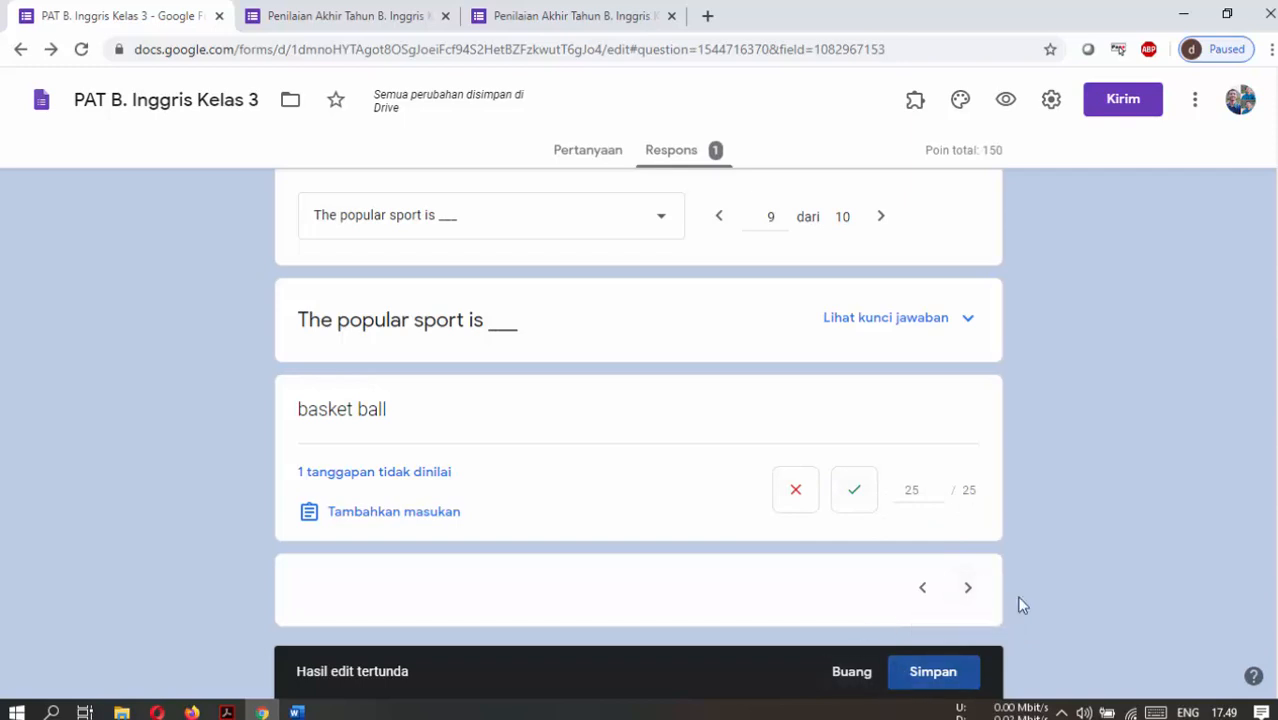
left_click(933, 672)
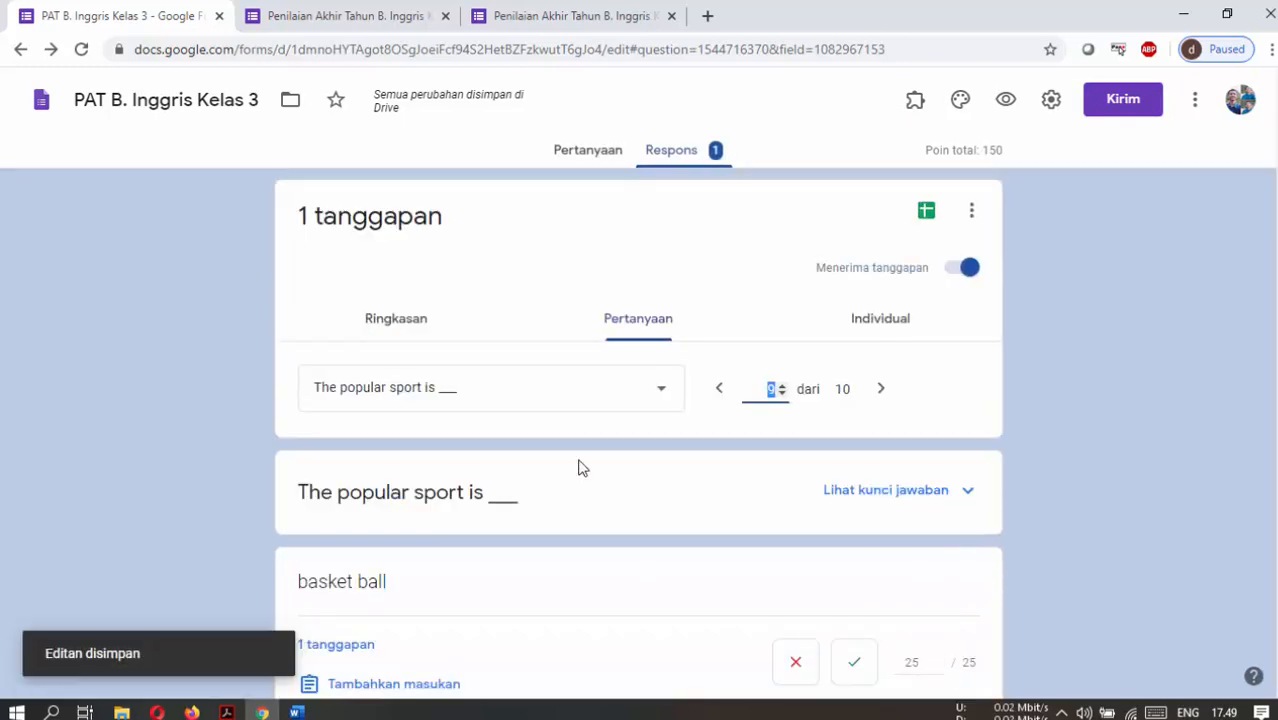
Reload the respondent's score page to check the total points, and return to the form's responses.
left_click(566, 10)
key("F5")
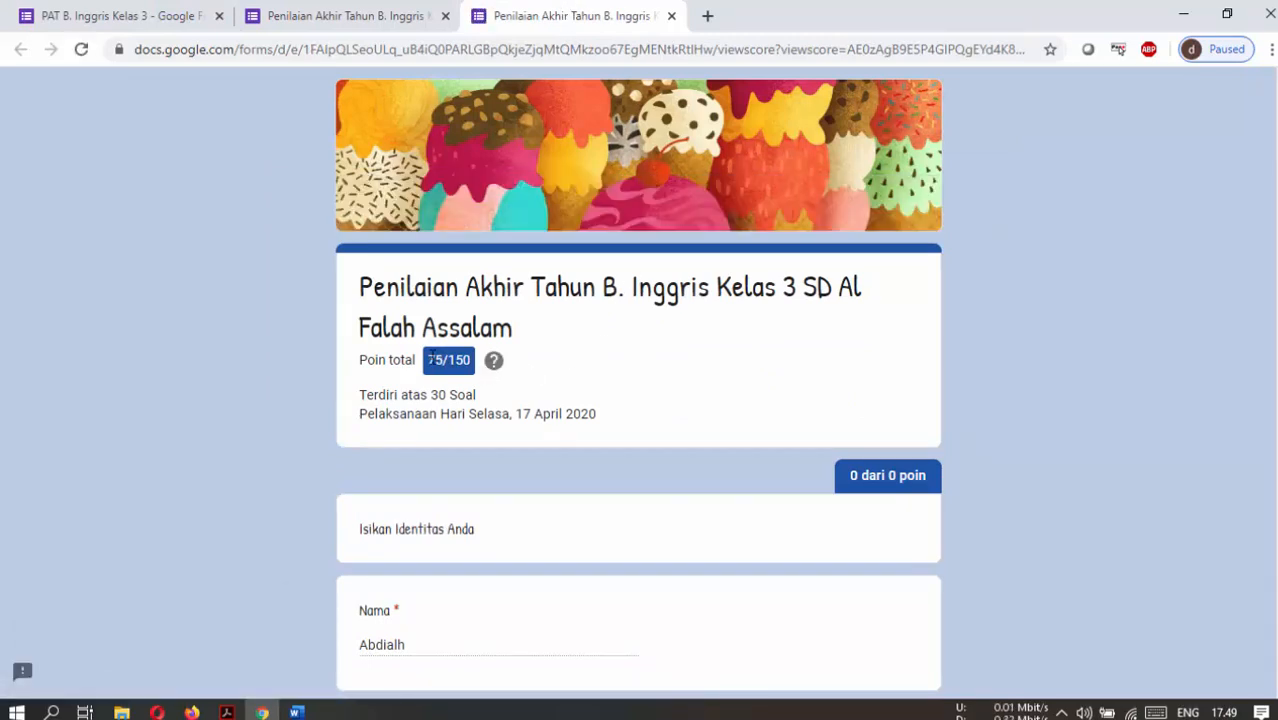
left_click(118, 14)
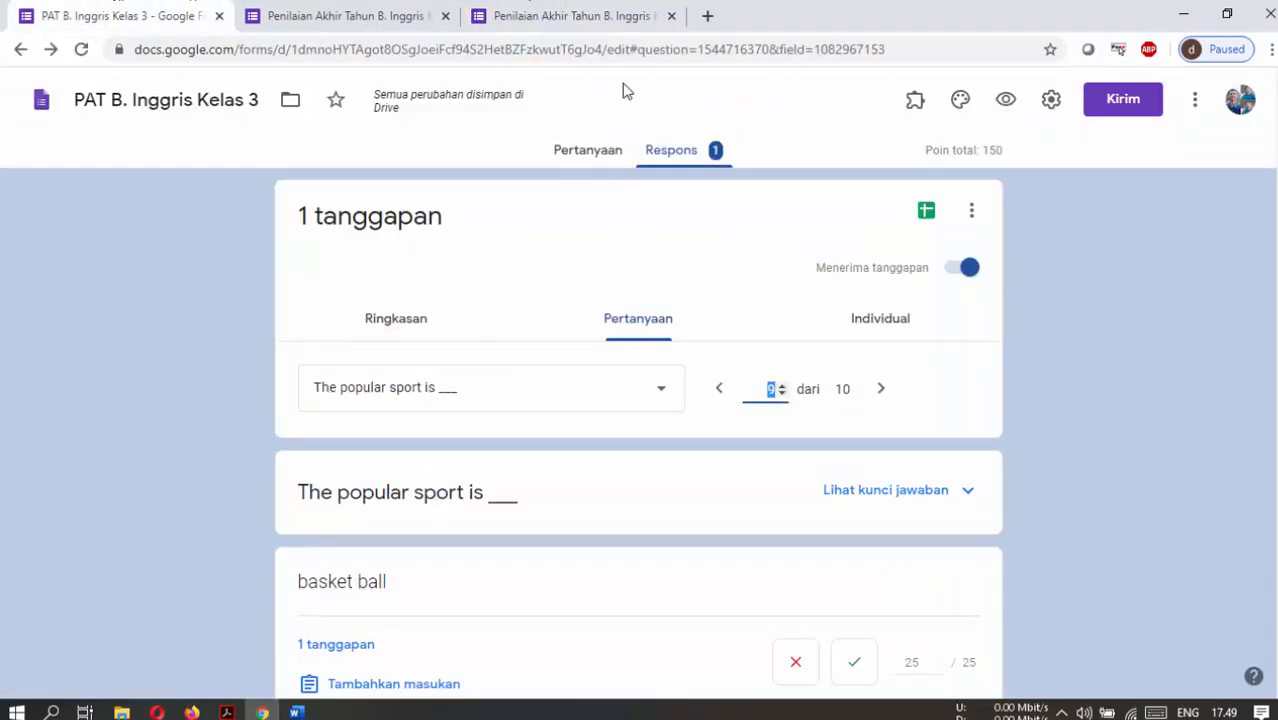
Create a new response spreadsheet named "Daftar Nilai PAT B. Inggris".
left_click(928, 218)
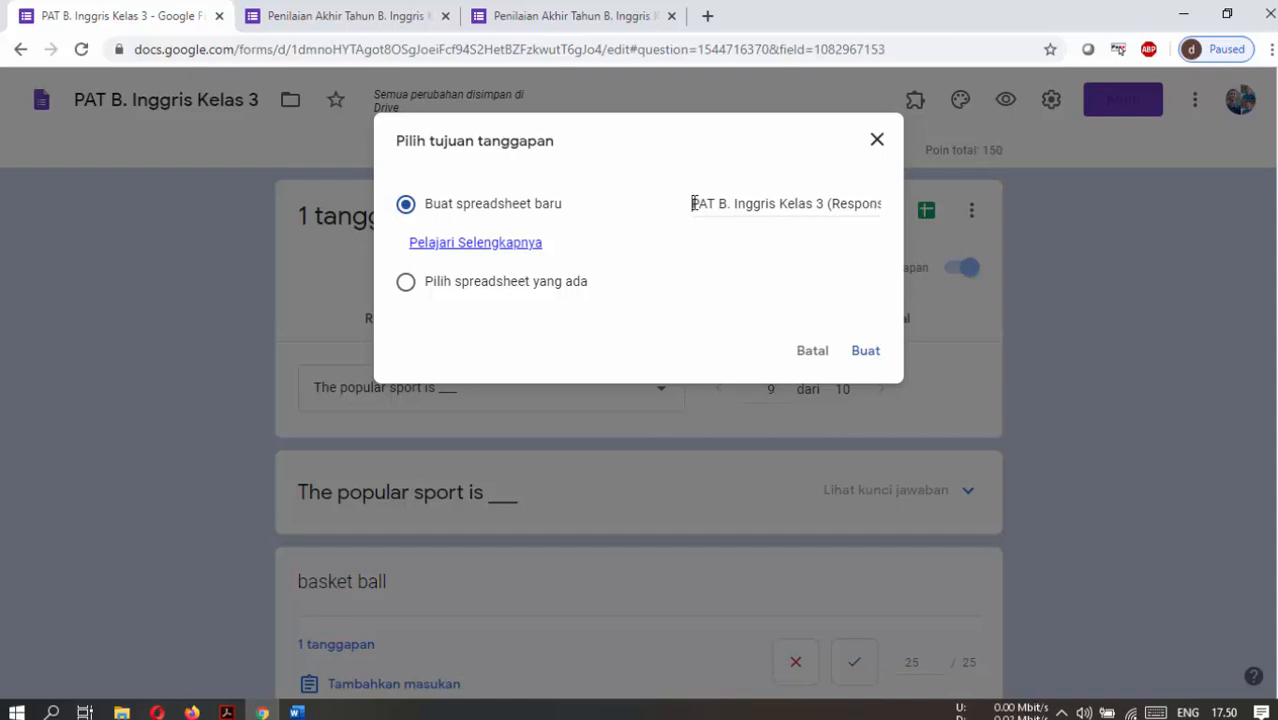
left_click_drag(693, 203, 928, 210)
type("D")
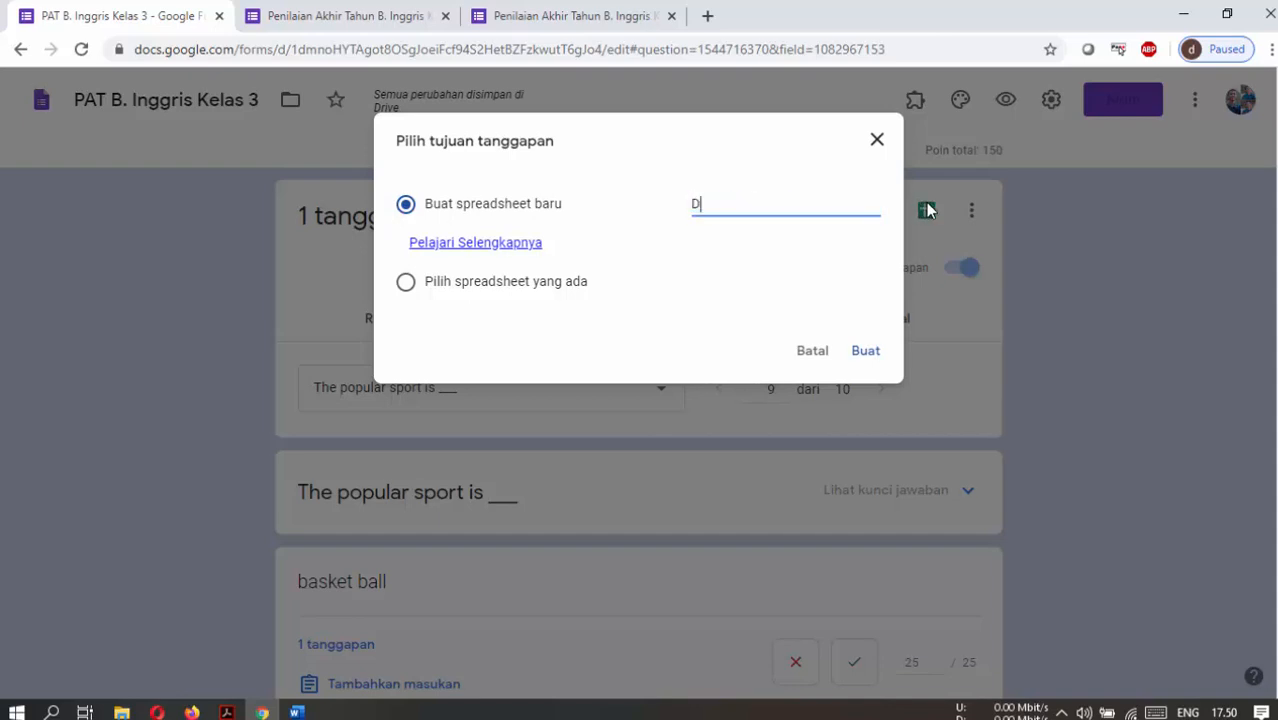
type("aftar Nilai PAT B. Inggris")
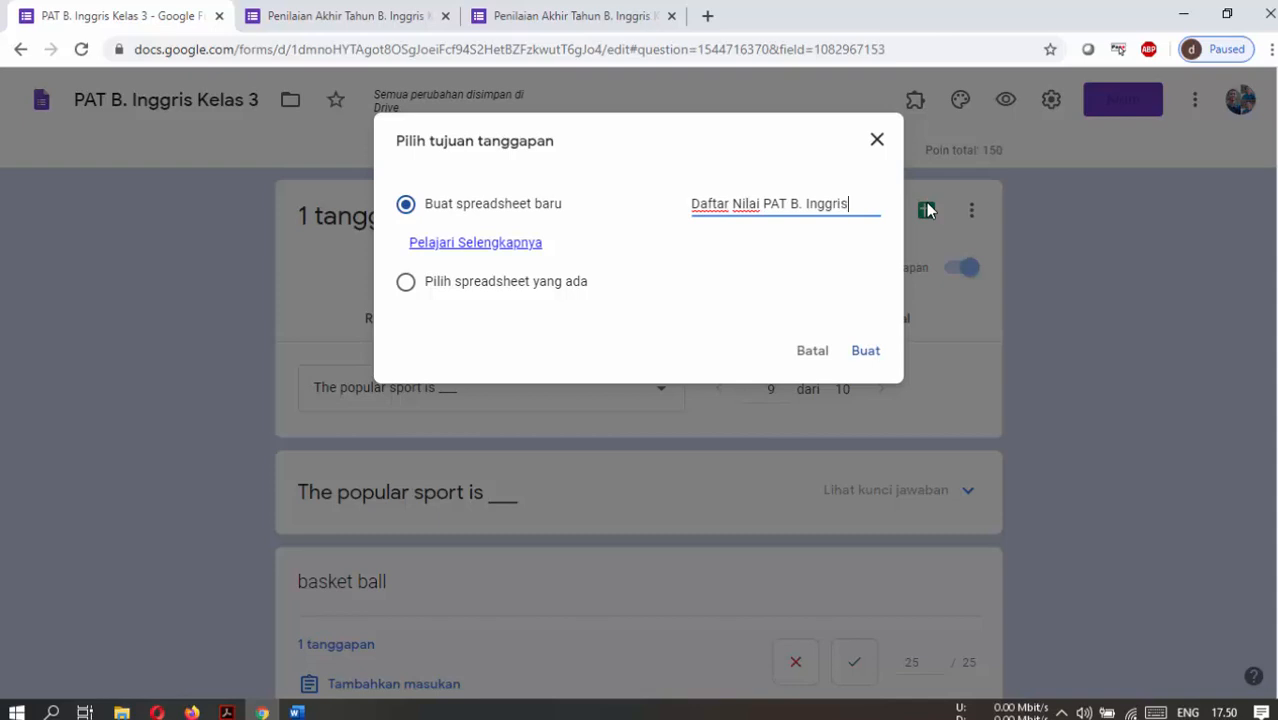
left_click(865, 352)
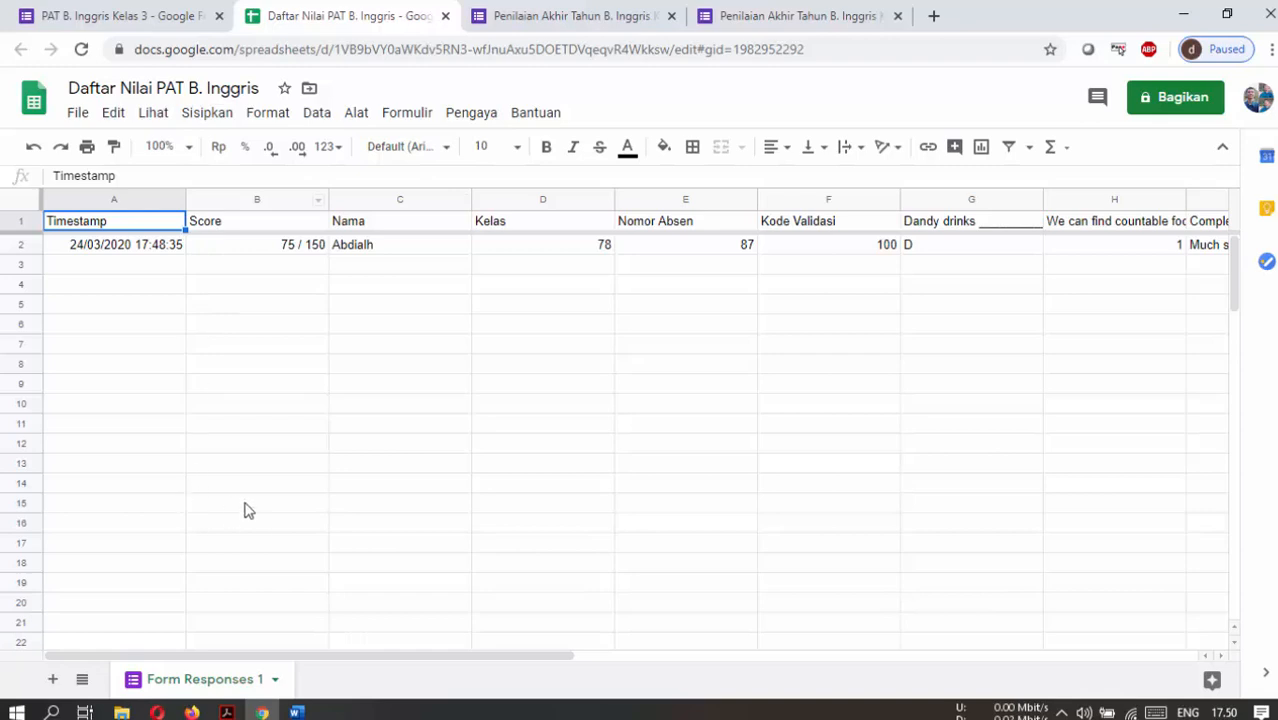
Apply the Angka number format to the Score cells B2 to B21 and check the score in B2.
left_click(268, 252)
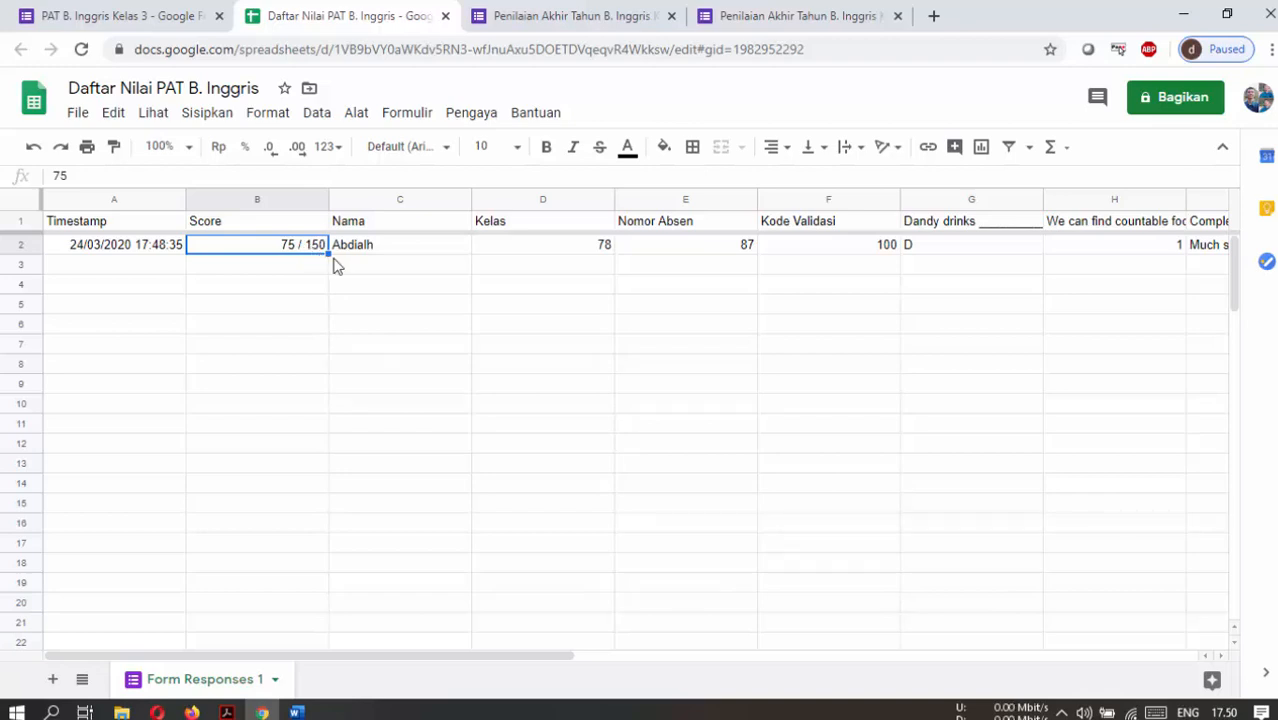
left_click(270, 626, "shift")
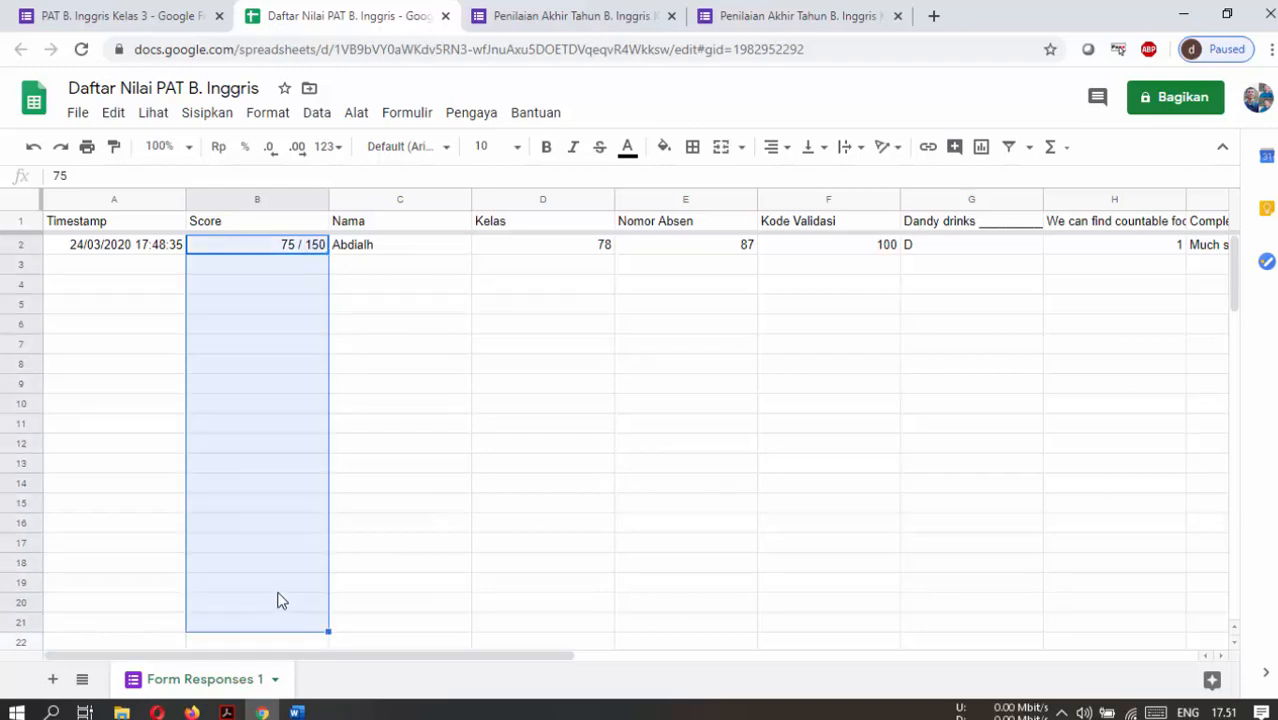
left_click(341, 152)
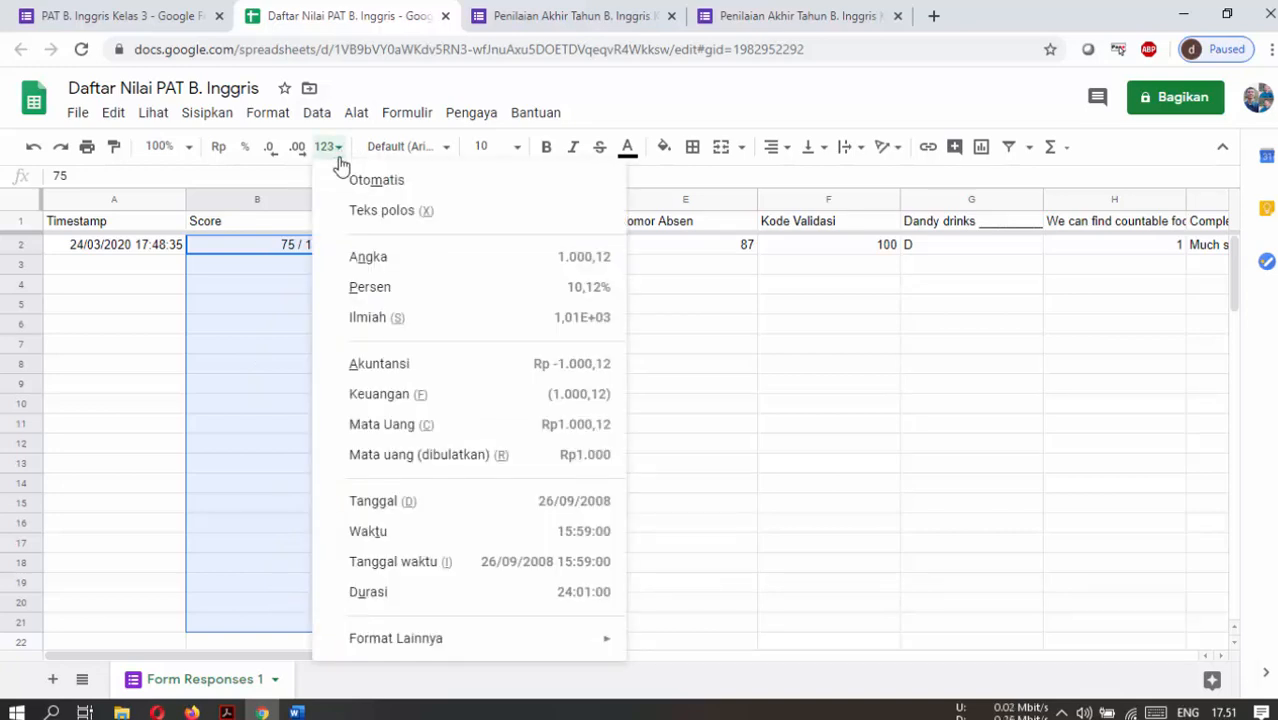
left_click(439, 264)
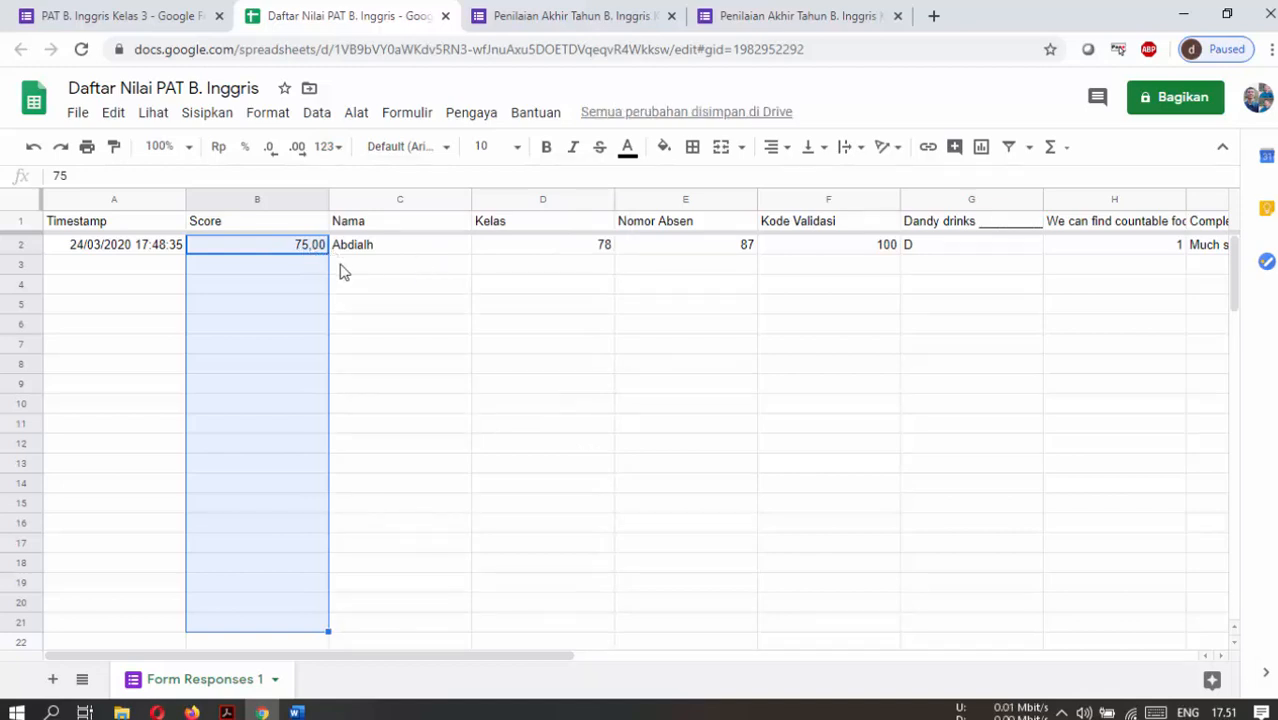
left_click(341, 268)
left_click(300, 254)
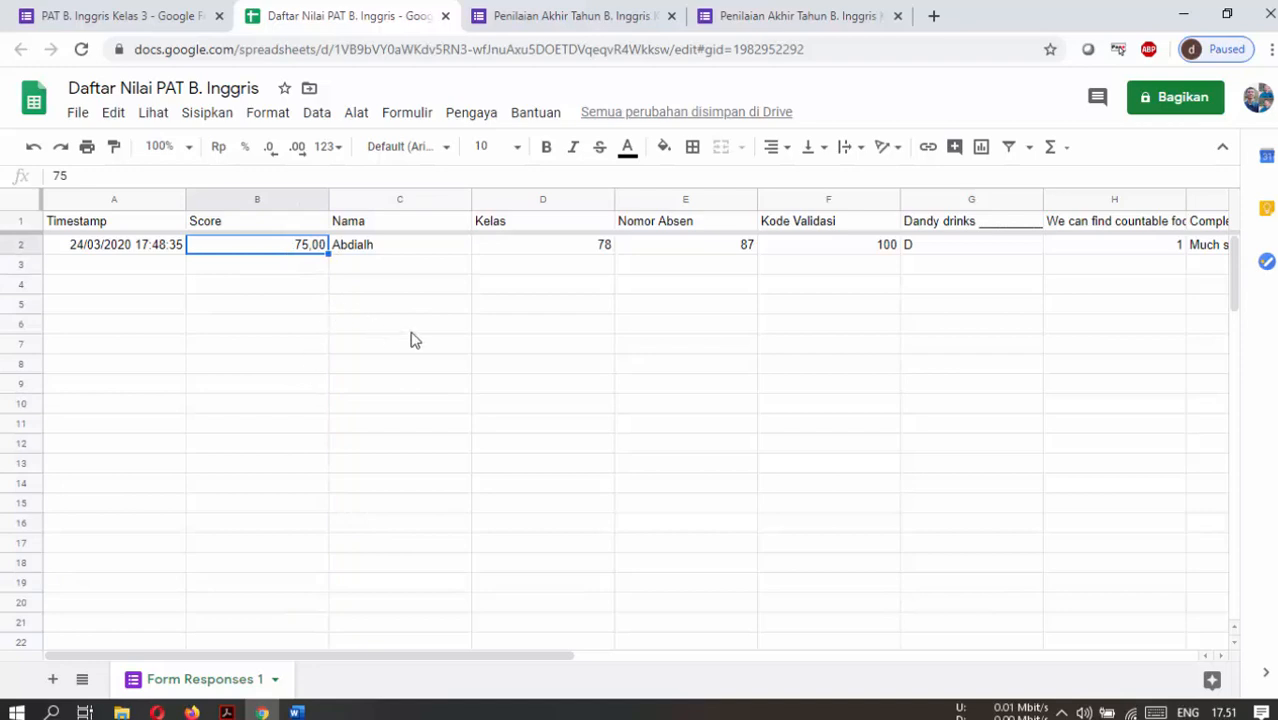
left_click(403, 280)
left_click(287, 266)
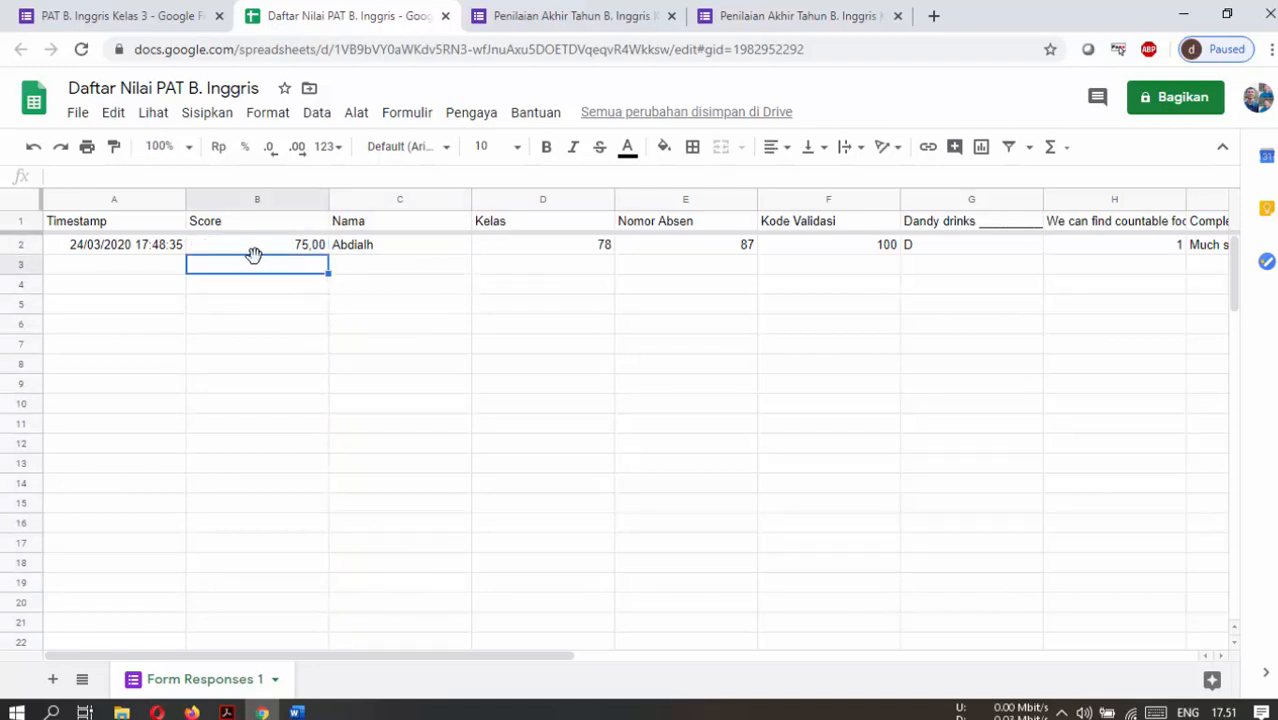
left_click(259, 250)
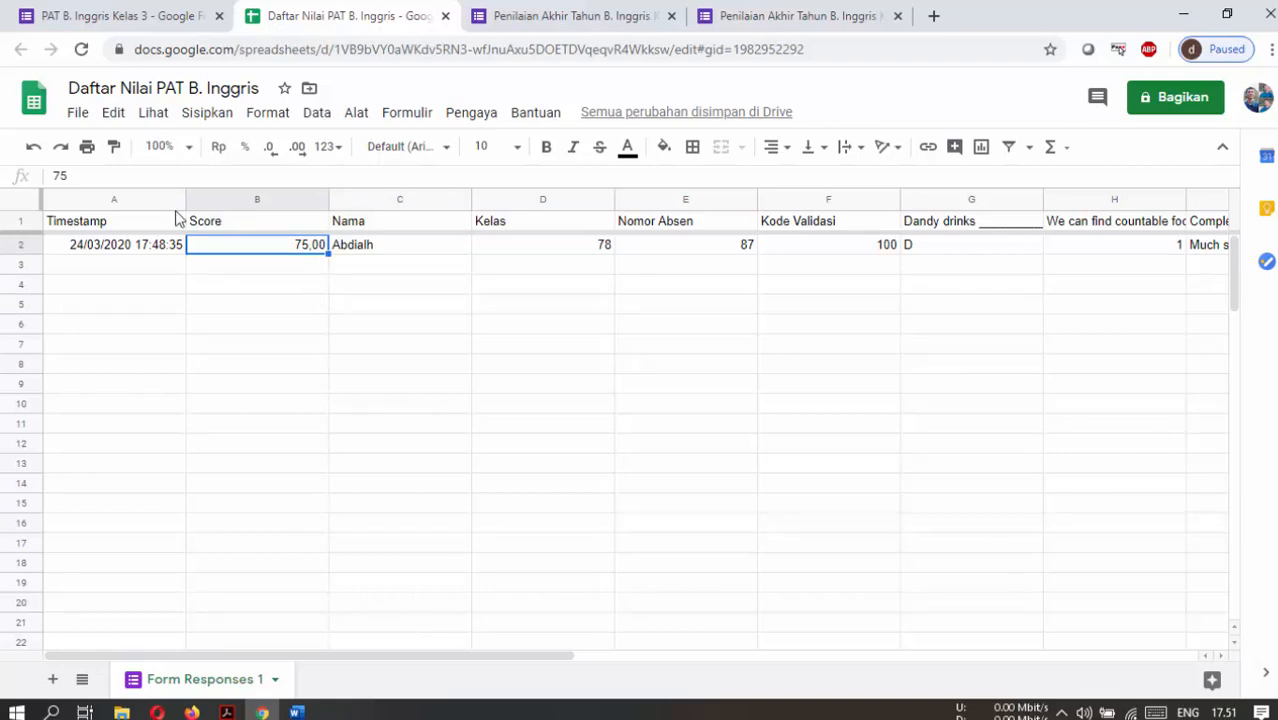
Download the response spreadsheet as a Microsoft Excel (.xlsx) file and close the spreadsheet.
left_click(78, 115)
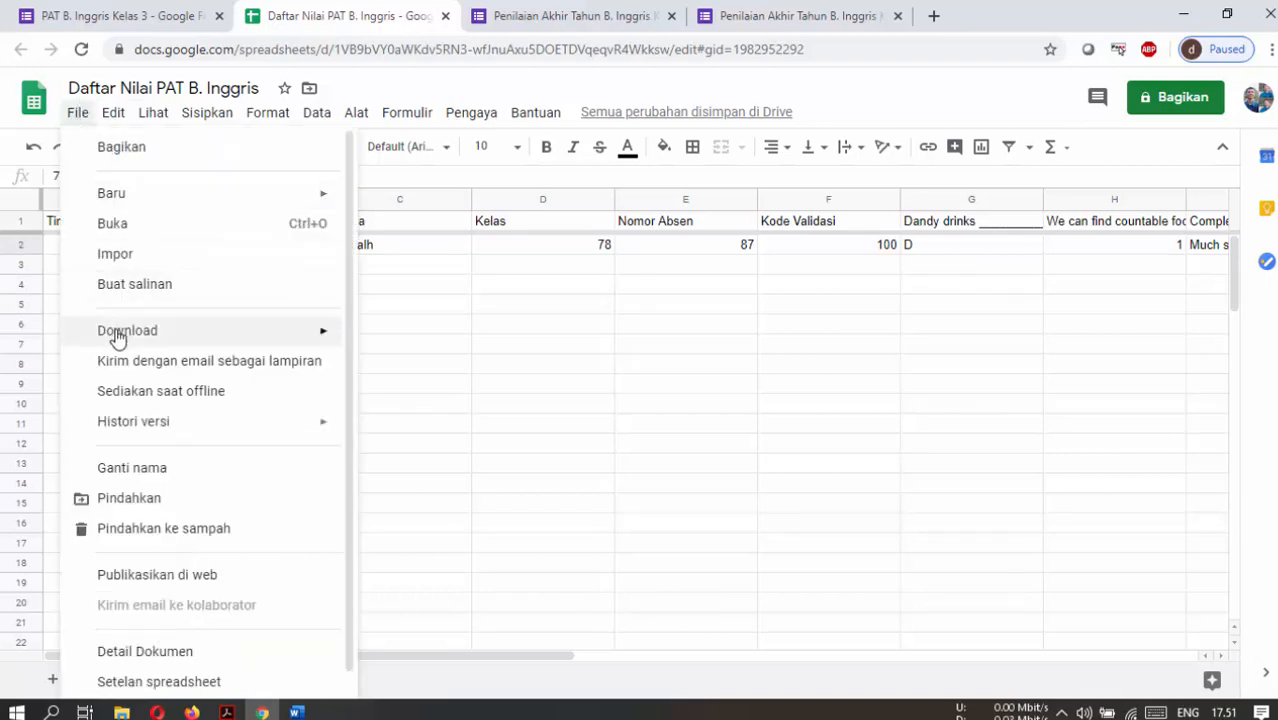
mouse_move(250, 340)
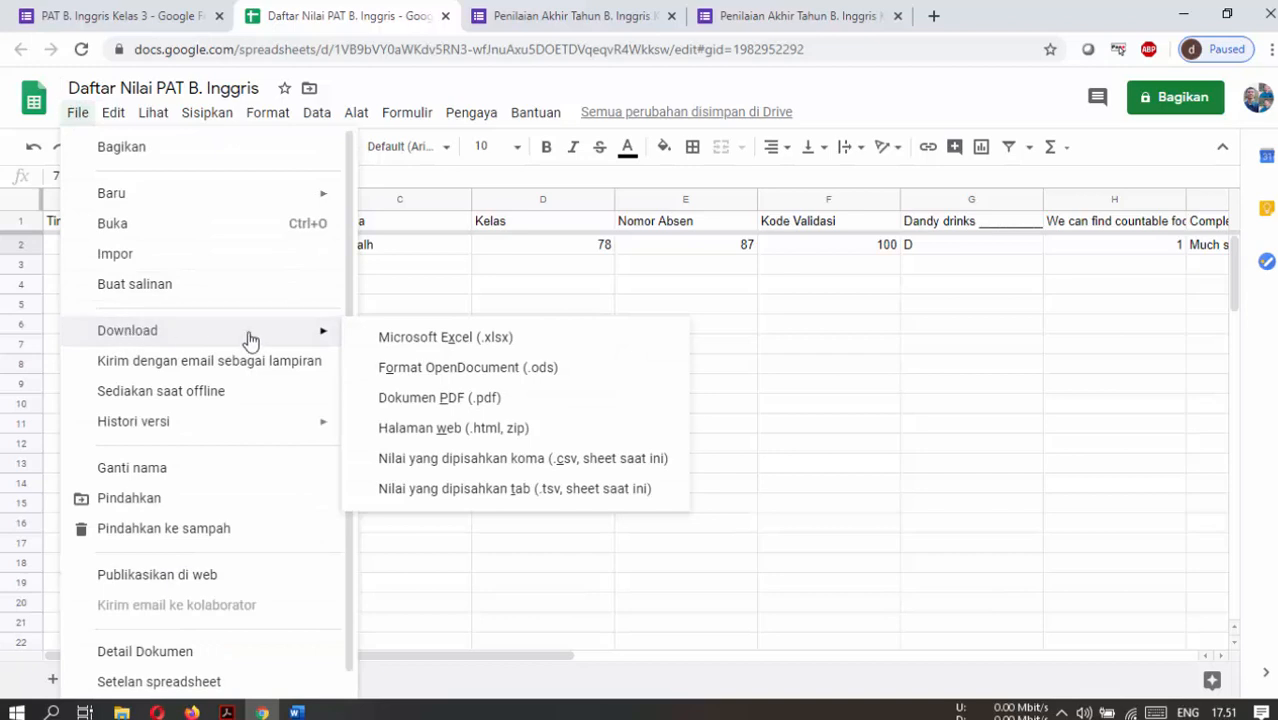
left_click(413, 340)
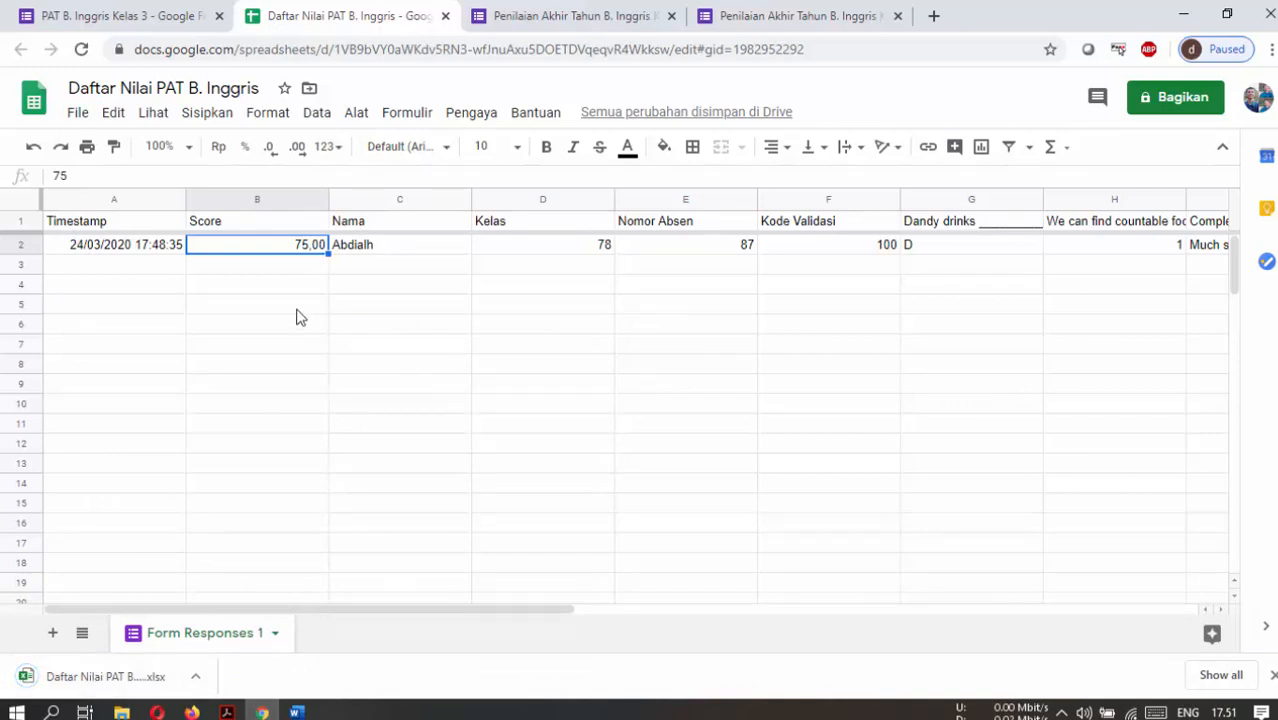
left_click(446, 16)
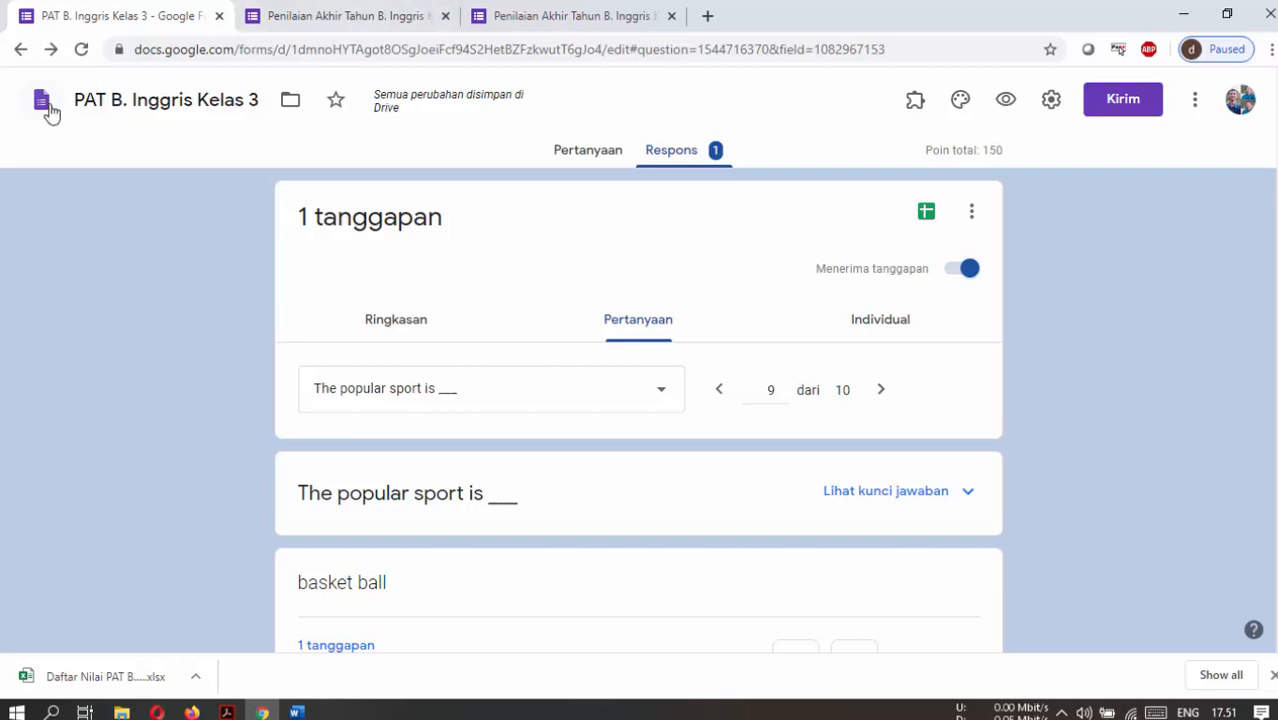
Start a blank form from the Google Forms home page, and go back to the home page.
left_click(43, 105)
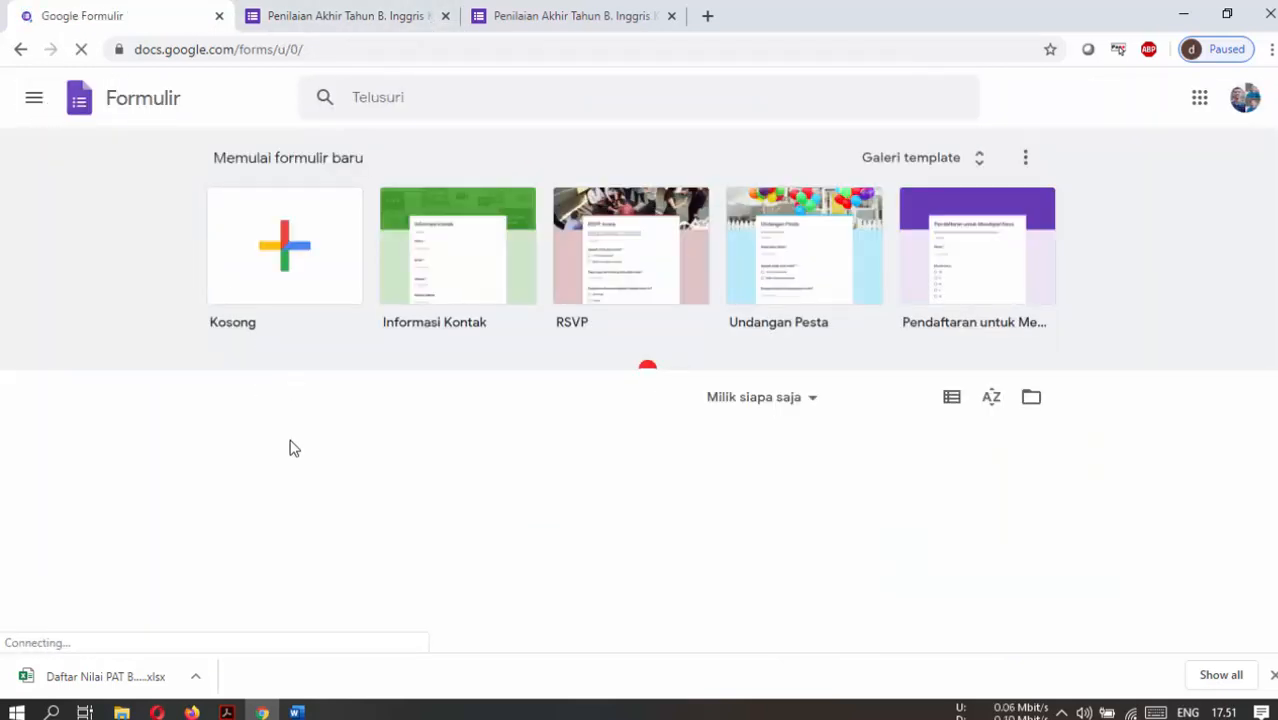
left_click(325, 252)
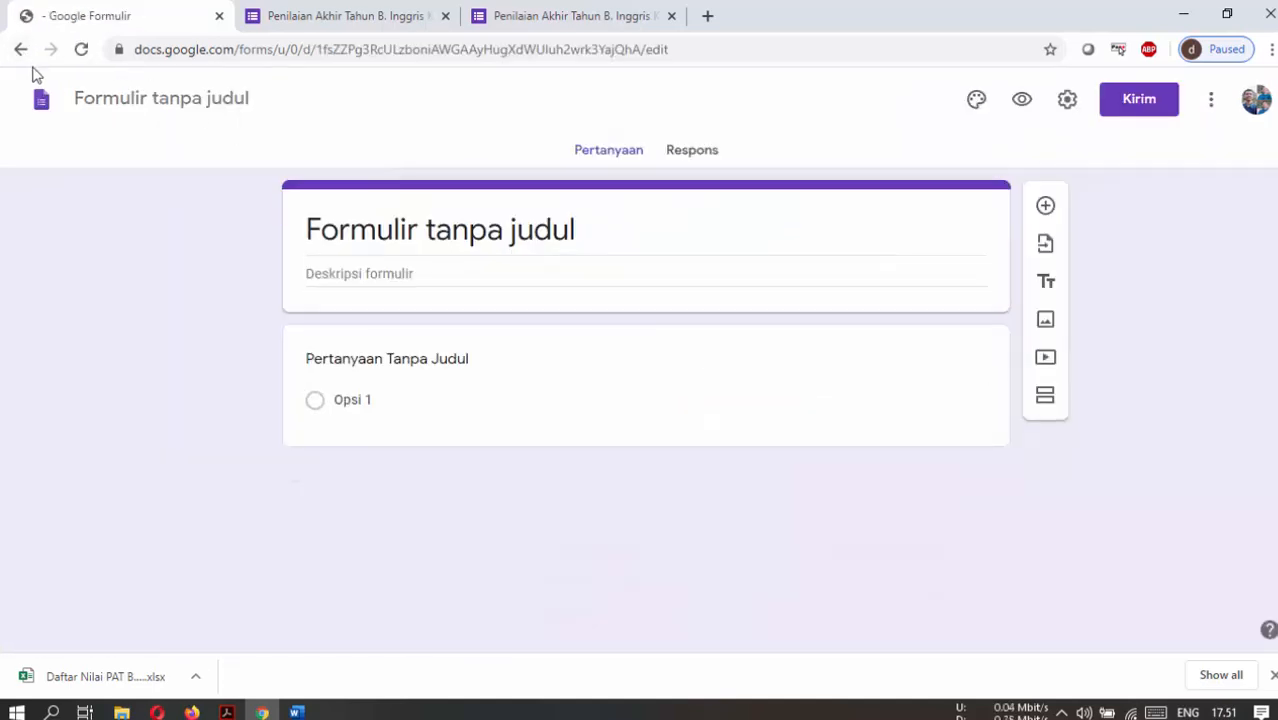
left_click(22, 52)
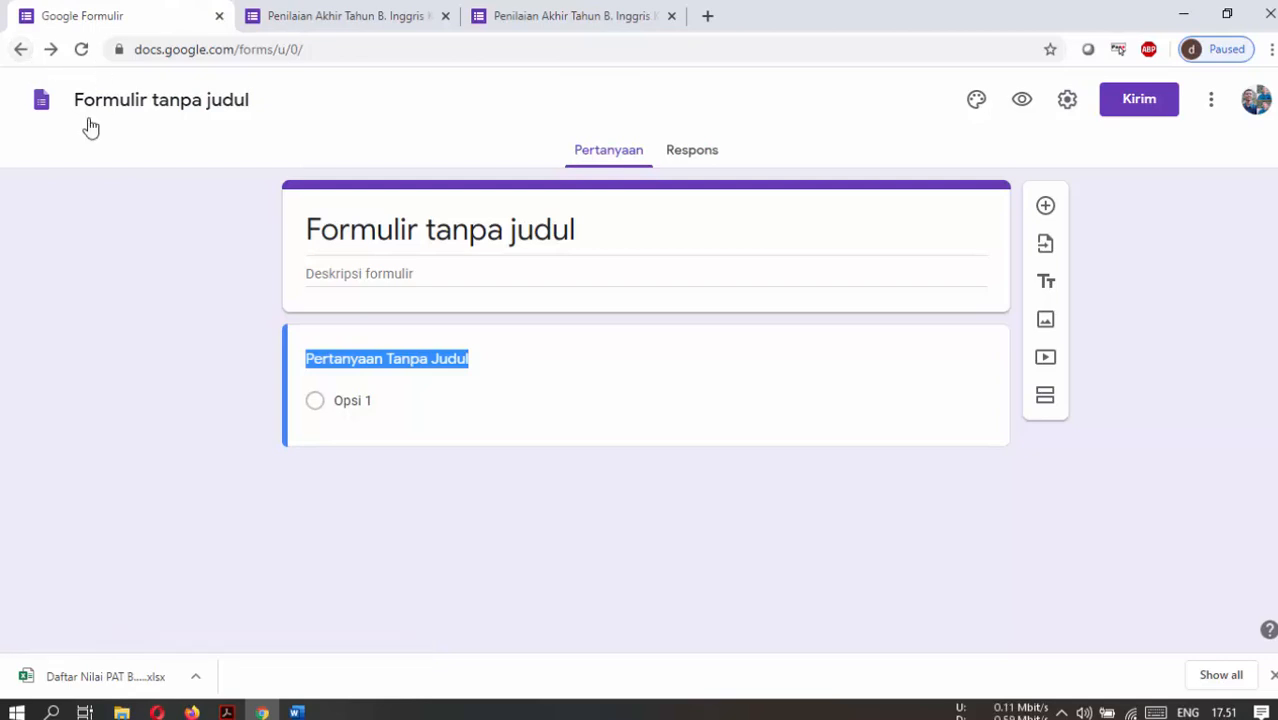
View the available options for "PAT B. Inggris Kelas 3" among the recent forms, and dismiss them.
scroll(420, 618, "down", 1)
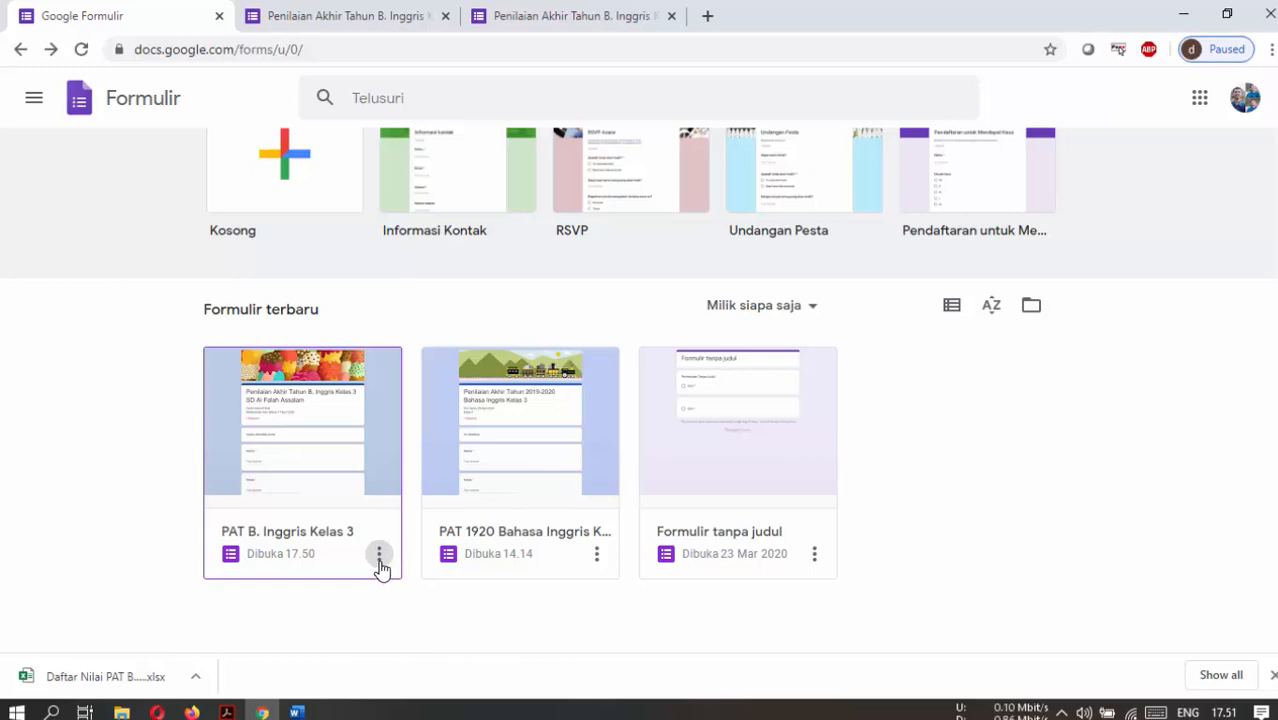
left_click(379, 556)
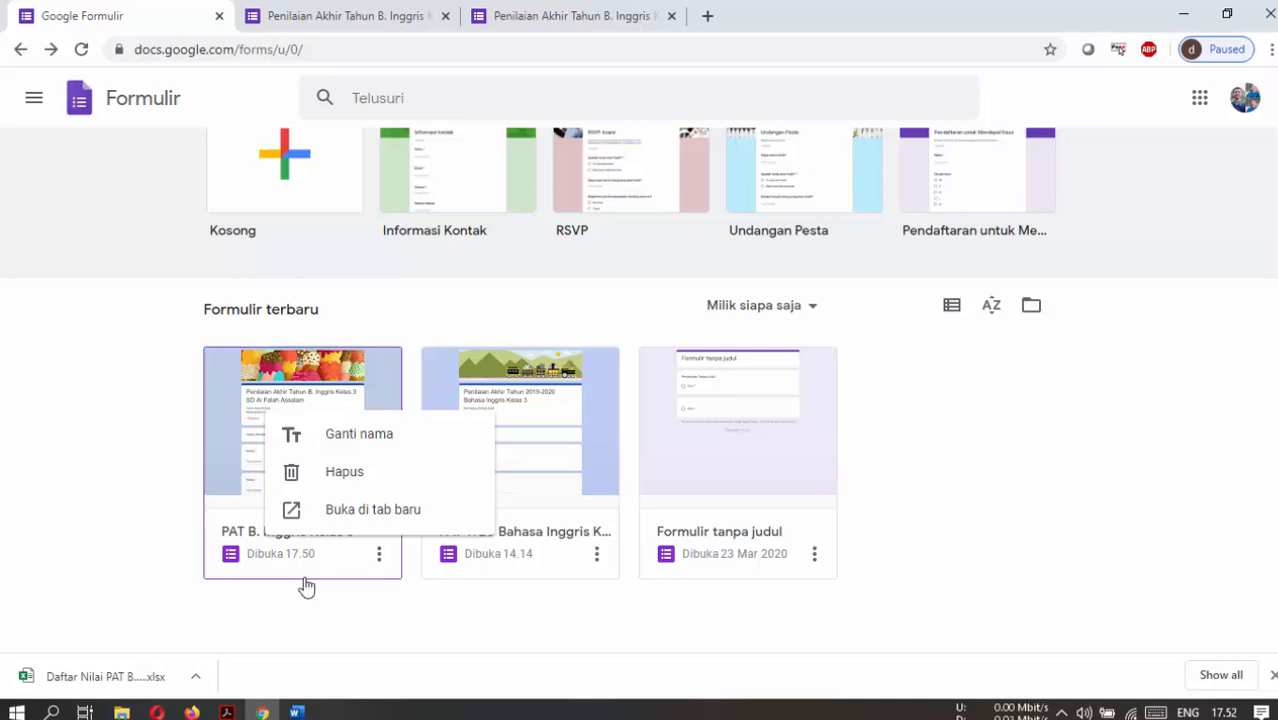
left_click(1003, 368)
Open the "PAT B. Inggris Kelas 3" form from the files stored in Drive Saya.
left_click(1030, 310)
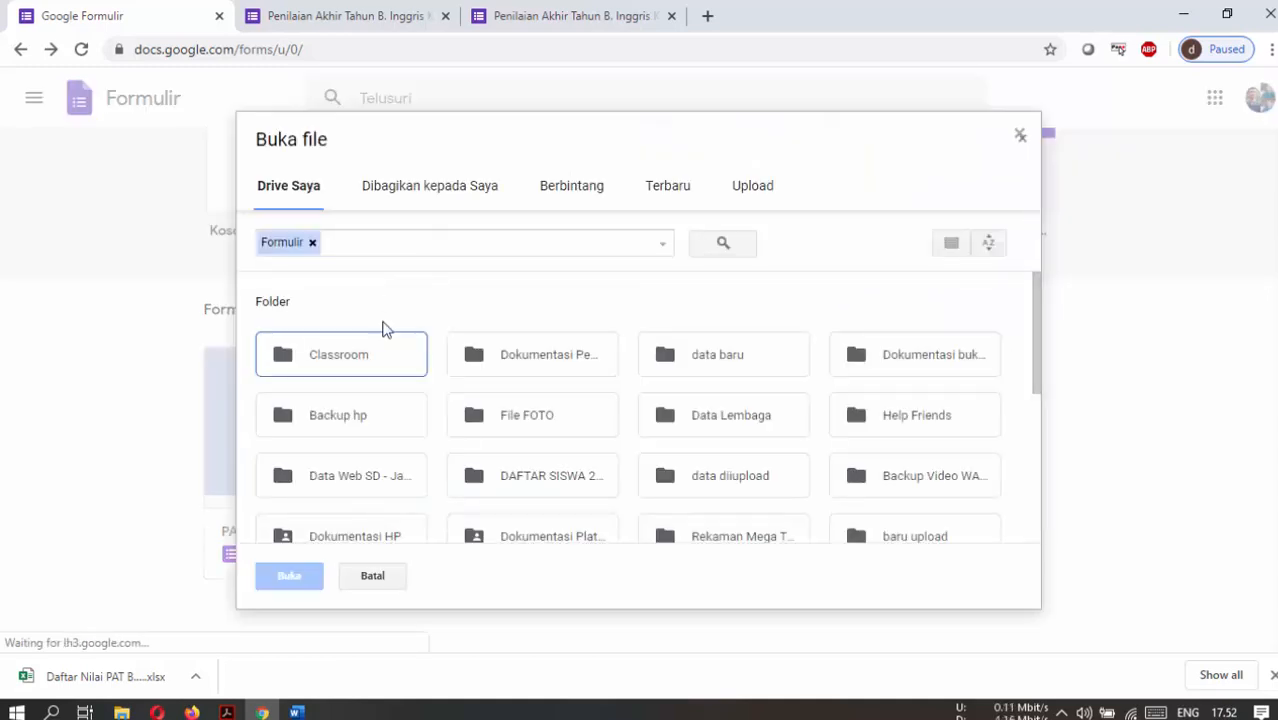
scroll(600, 445, "down", 3)
scroll(603, 447, "down", 2)
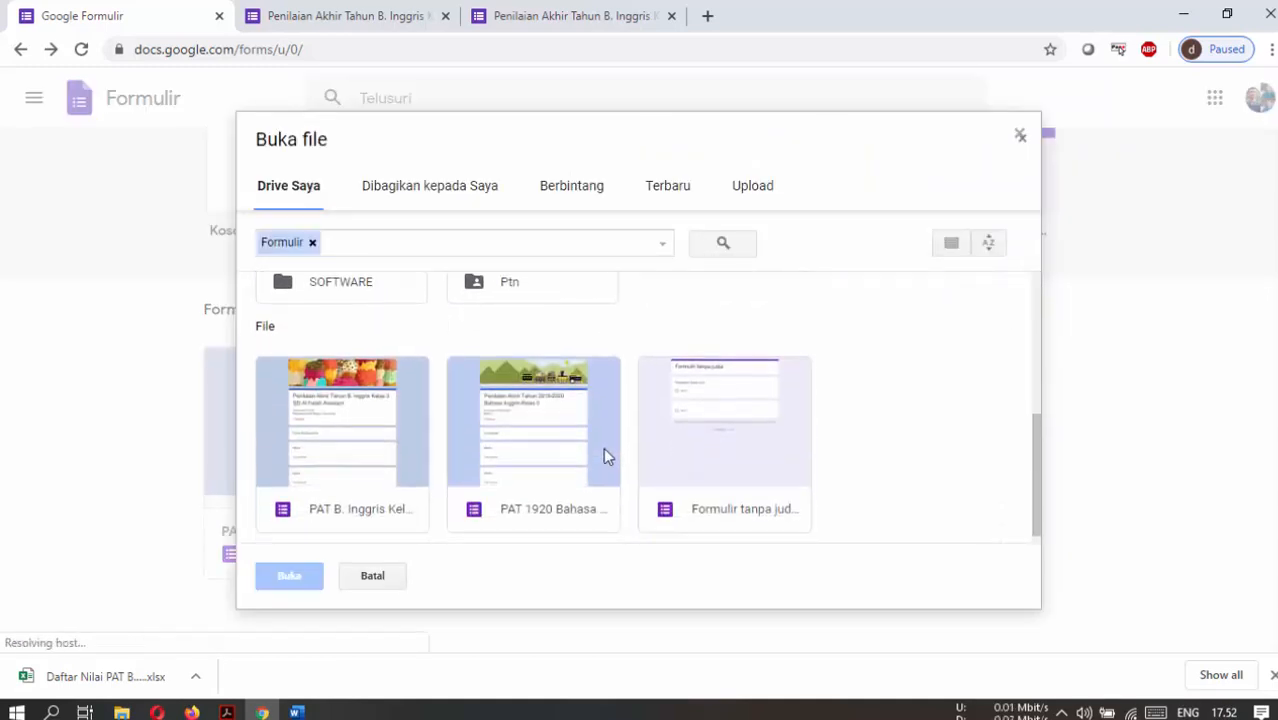
left_click(373, 433)
left_click(289, 576)
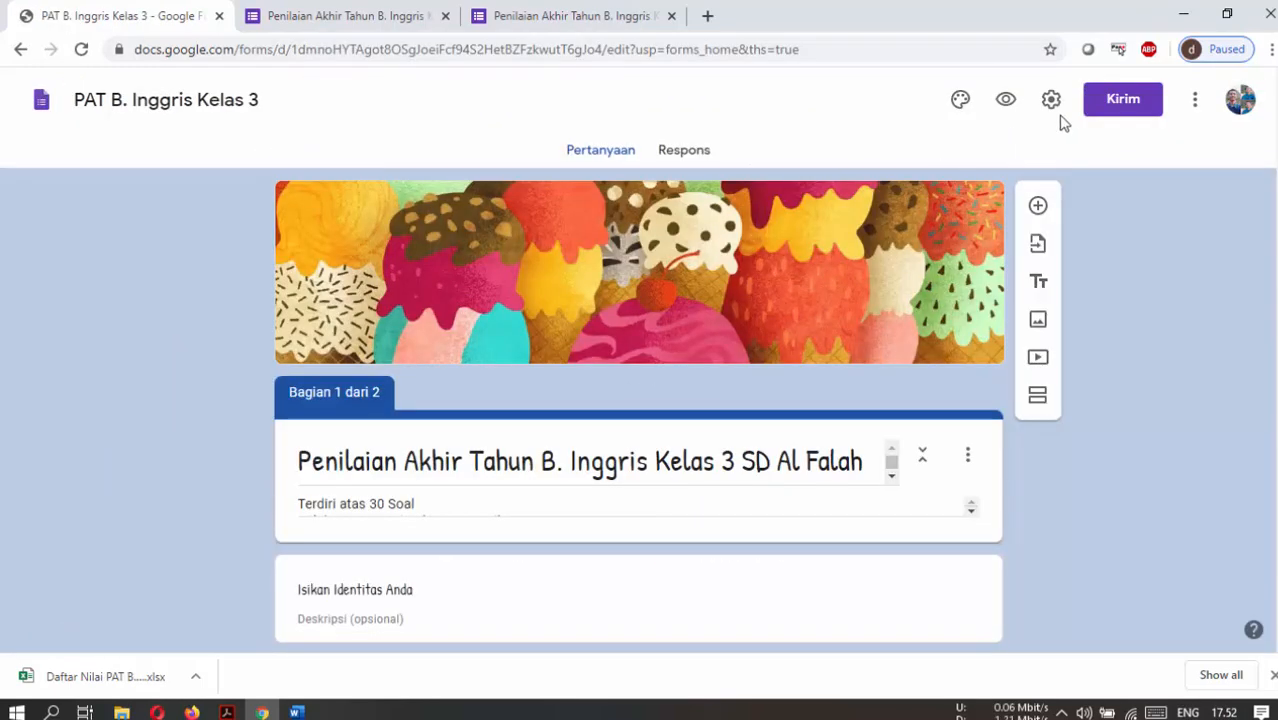
Make a copy of the form named "Salinan dari PAT B. Inggris Kelas 4" in Drive Saya.
left_click(1197, 104)
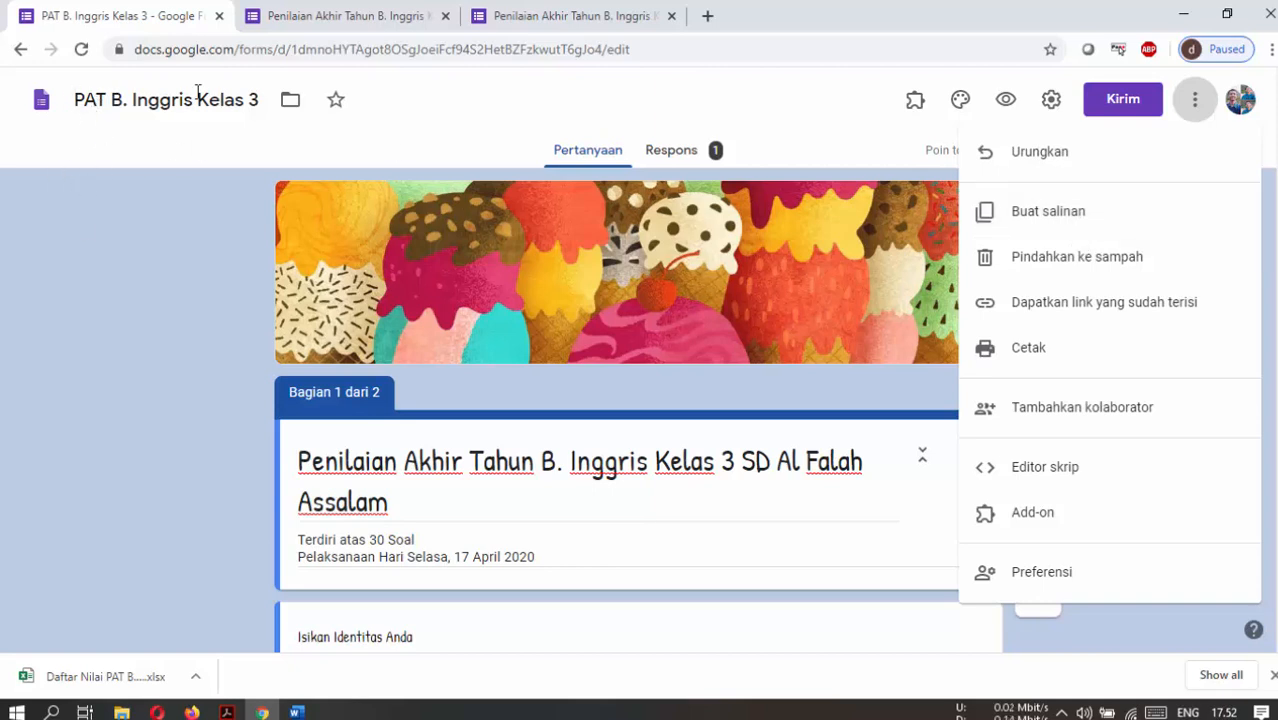
left_click(1037, 226)
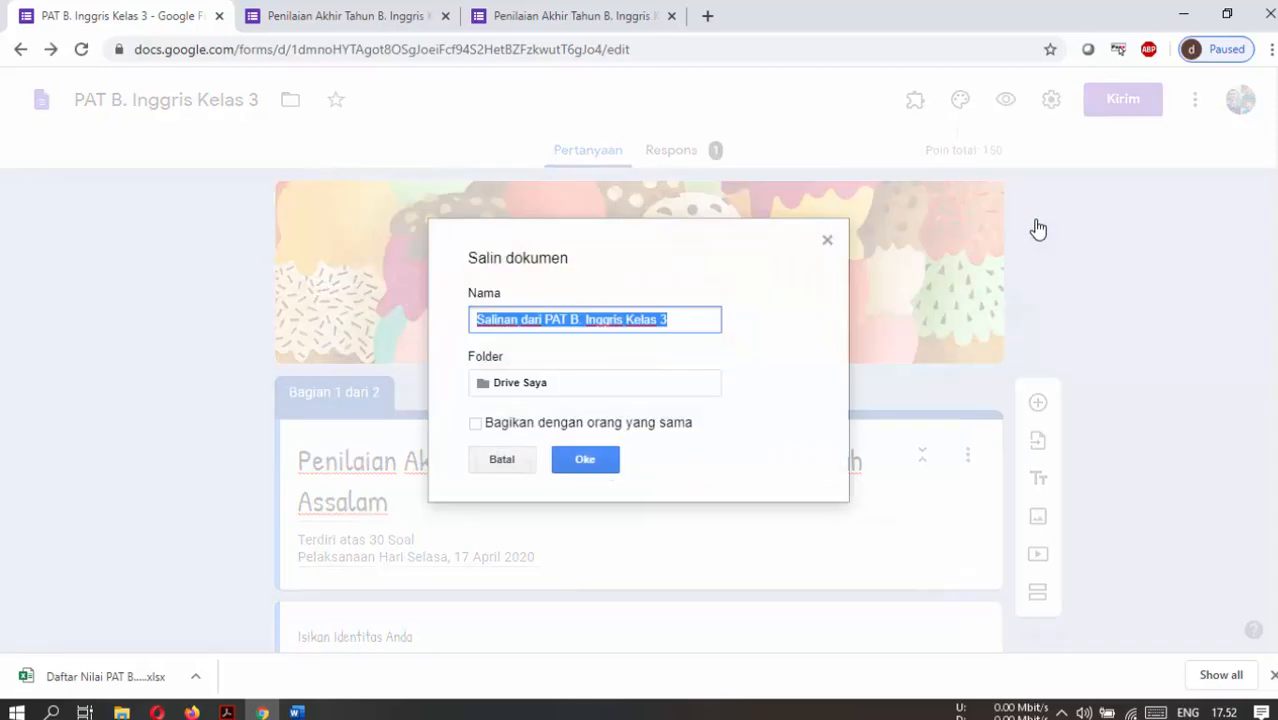
left_click(656, 320)
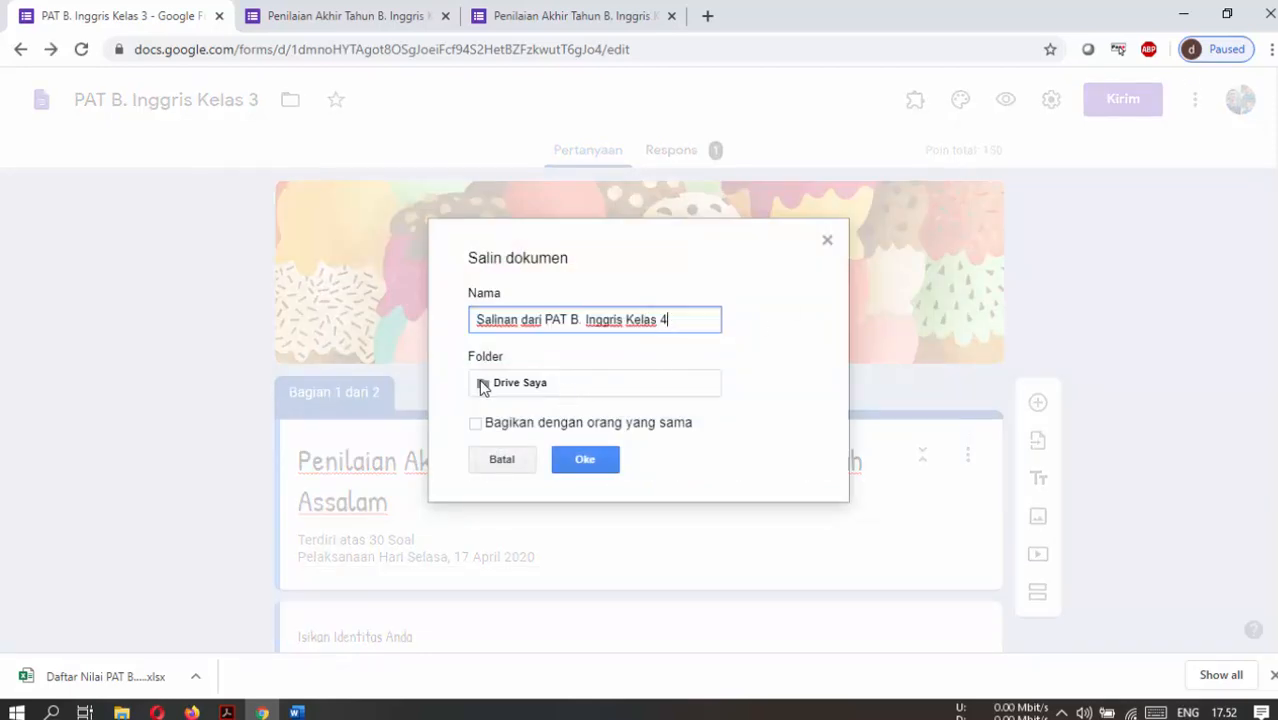
left_click(591, 463)
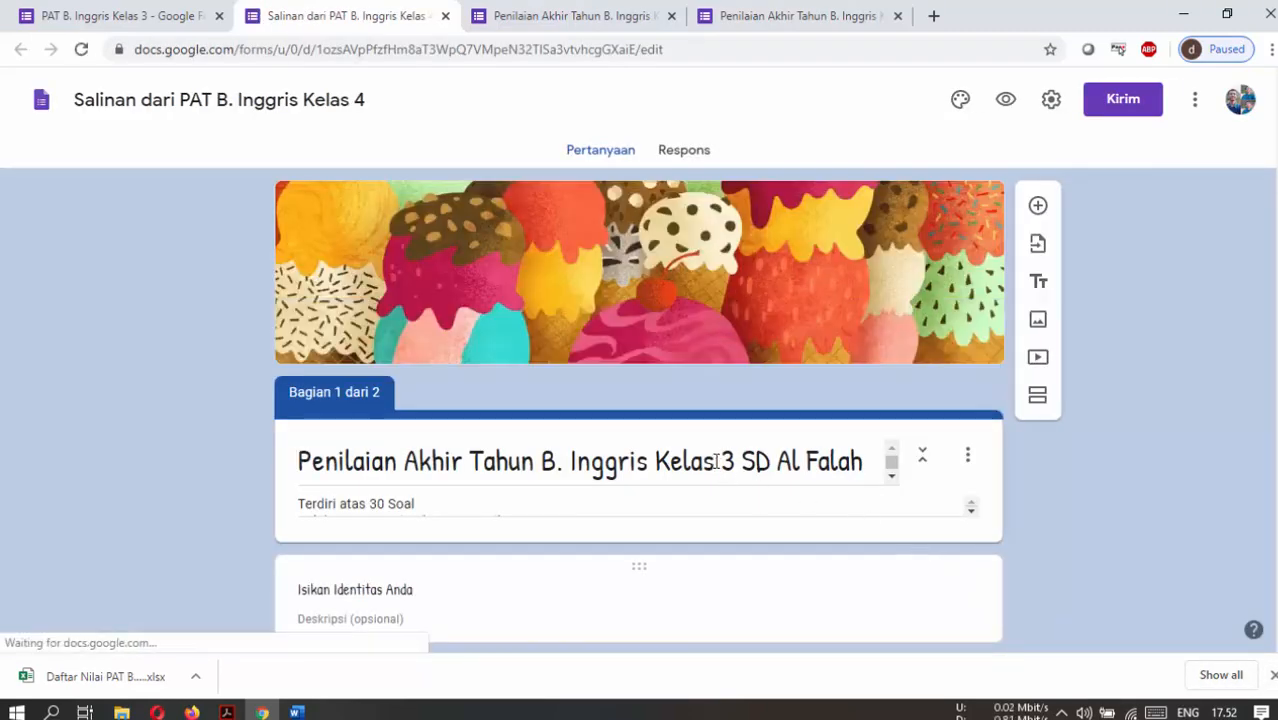
Change the class number in the copied form's title so it reads "Penilaian Akhir Tahun B. Inggris Kelas 4 SD Al Falah Assalam".
left_click(724, 441)
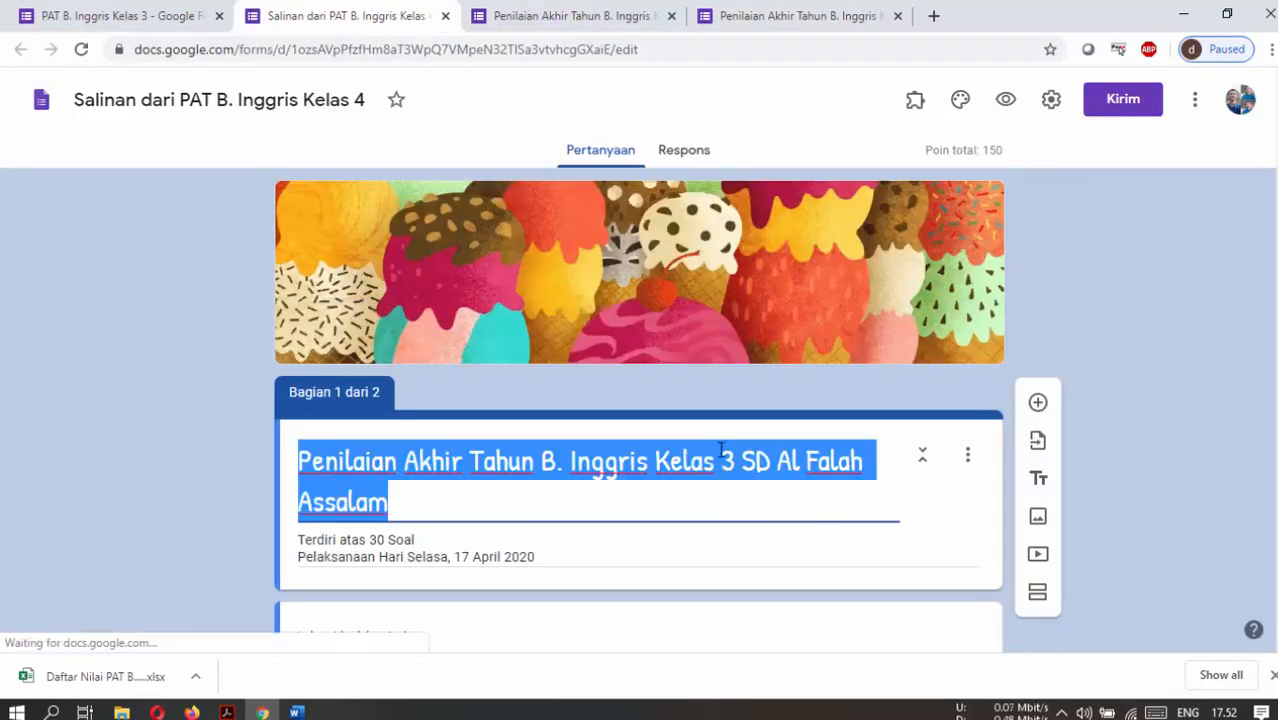
left_click(721, 445)
key("Delete")
type("4")
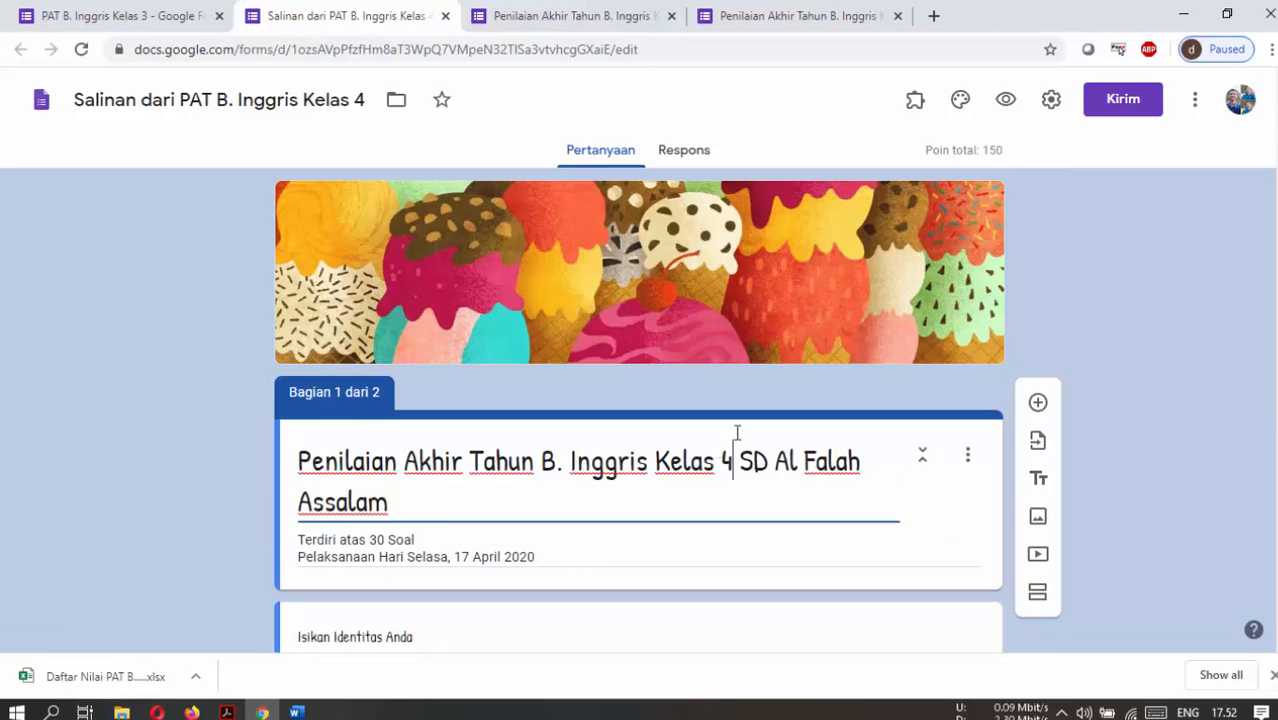
scroll(737, 432, "down", 2)
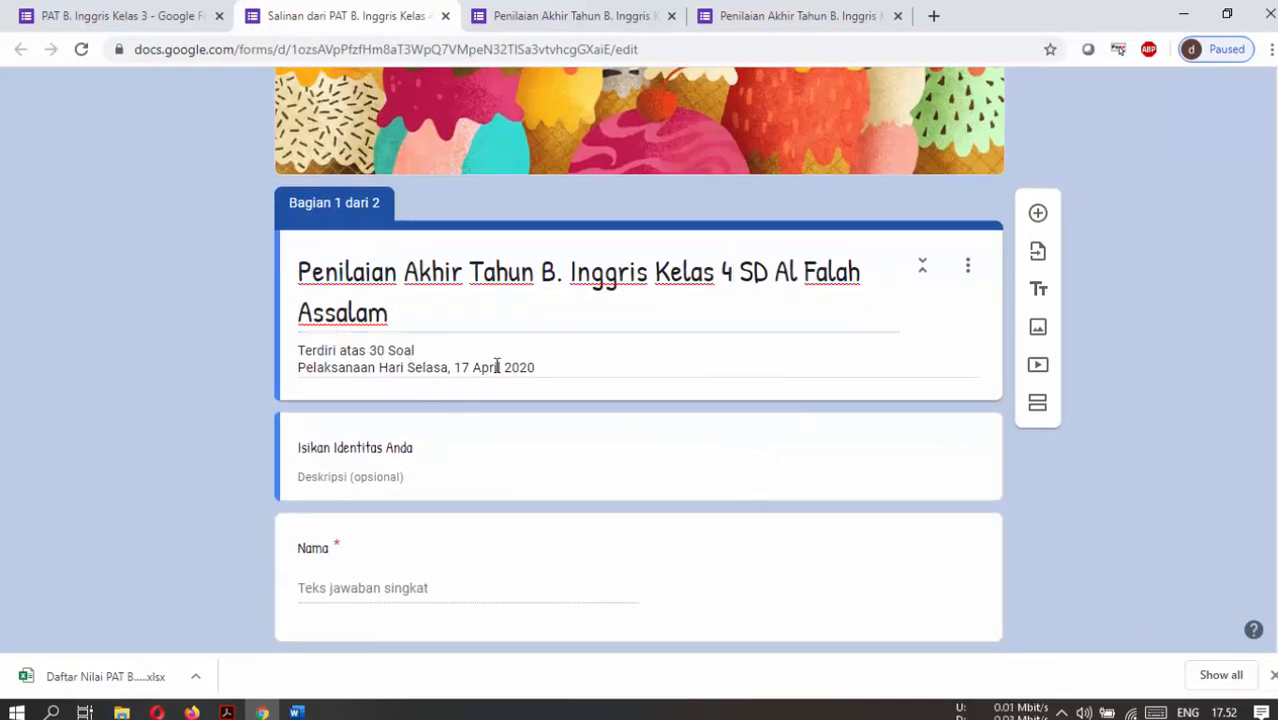
scroll(722, 408, "up", 2)
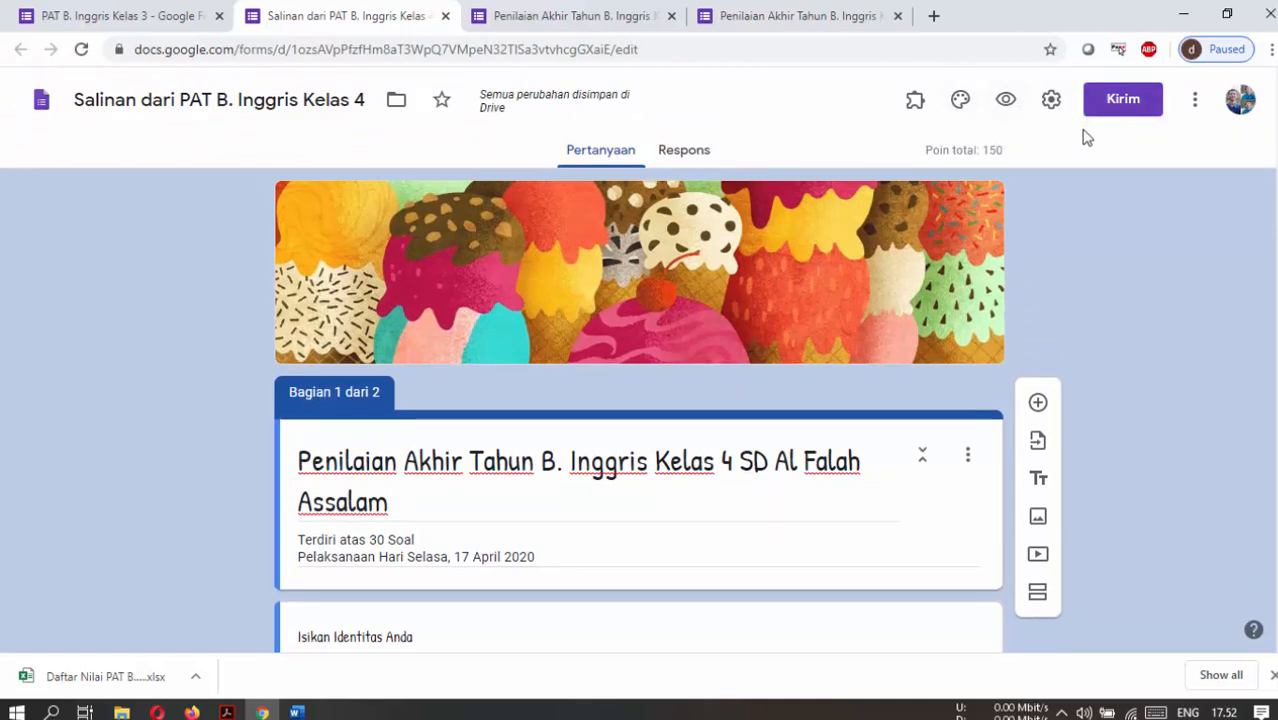
Link the copied form's responses to the existing spreadsheet "Daftar Nilai PAT B. Inggris".
left_click(700, 156)
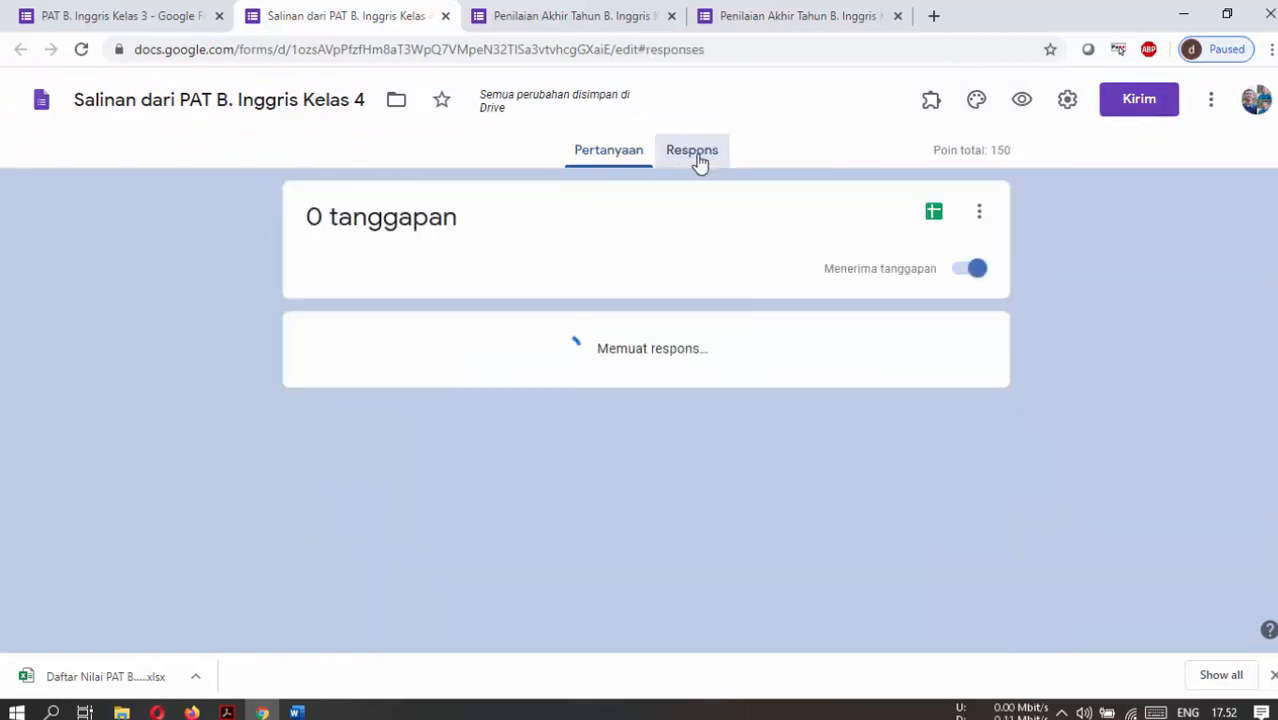
left_click(937, 213)
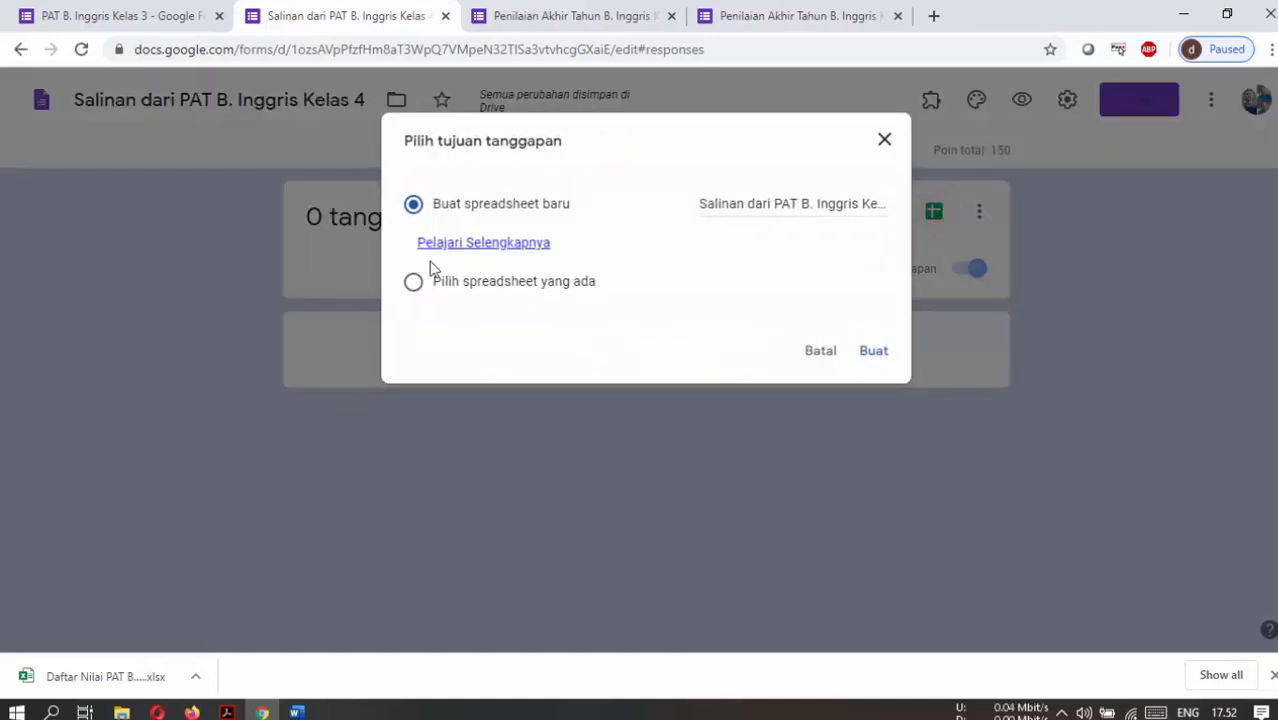
left_click(413, 285)
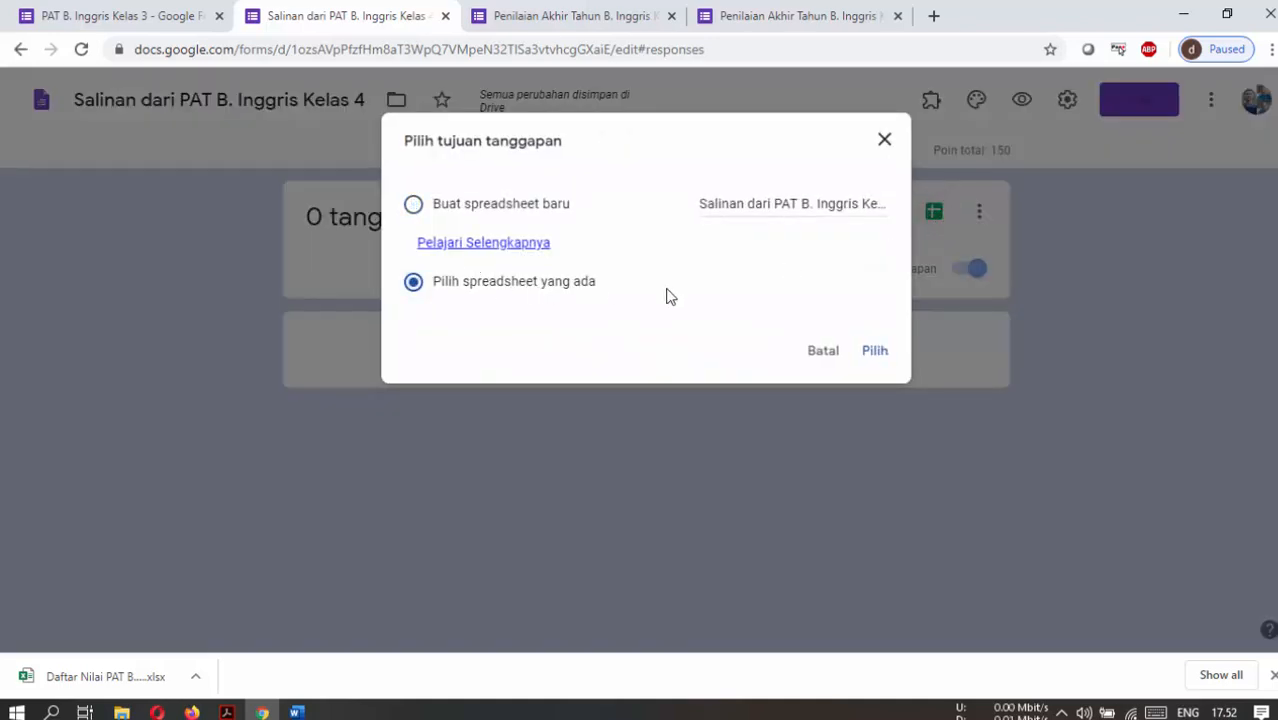
left_click(880, 351)
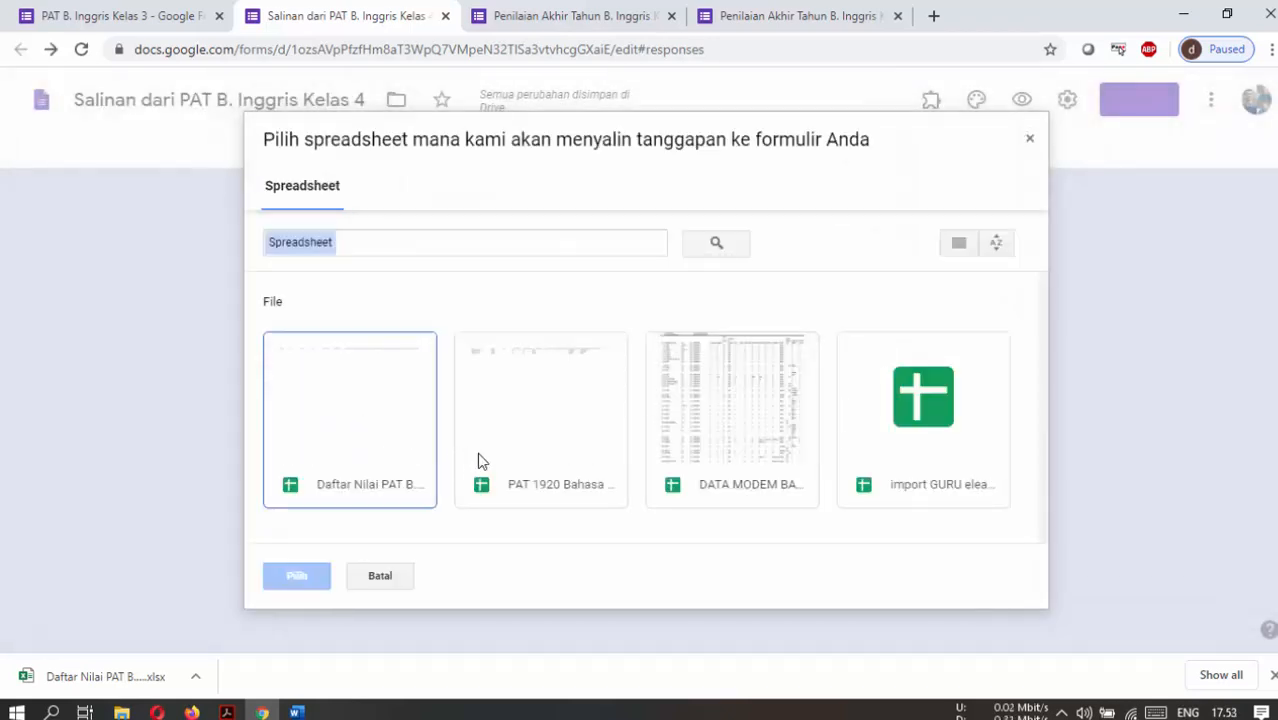
left_click(380, 448)
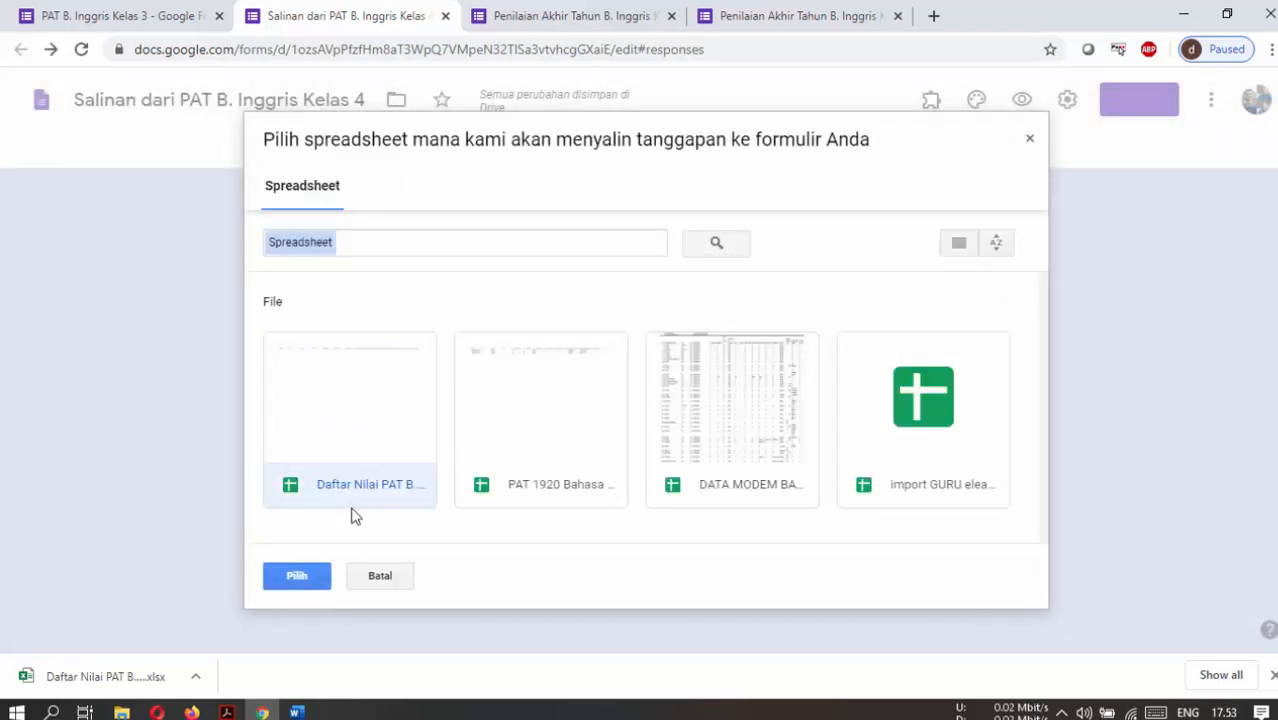
left_click(296, 574)
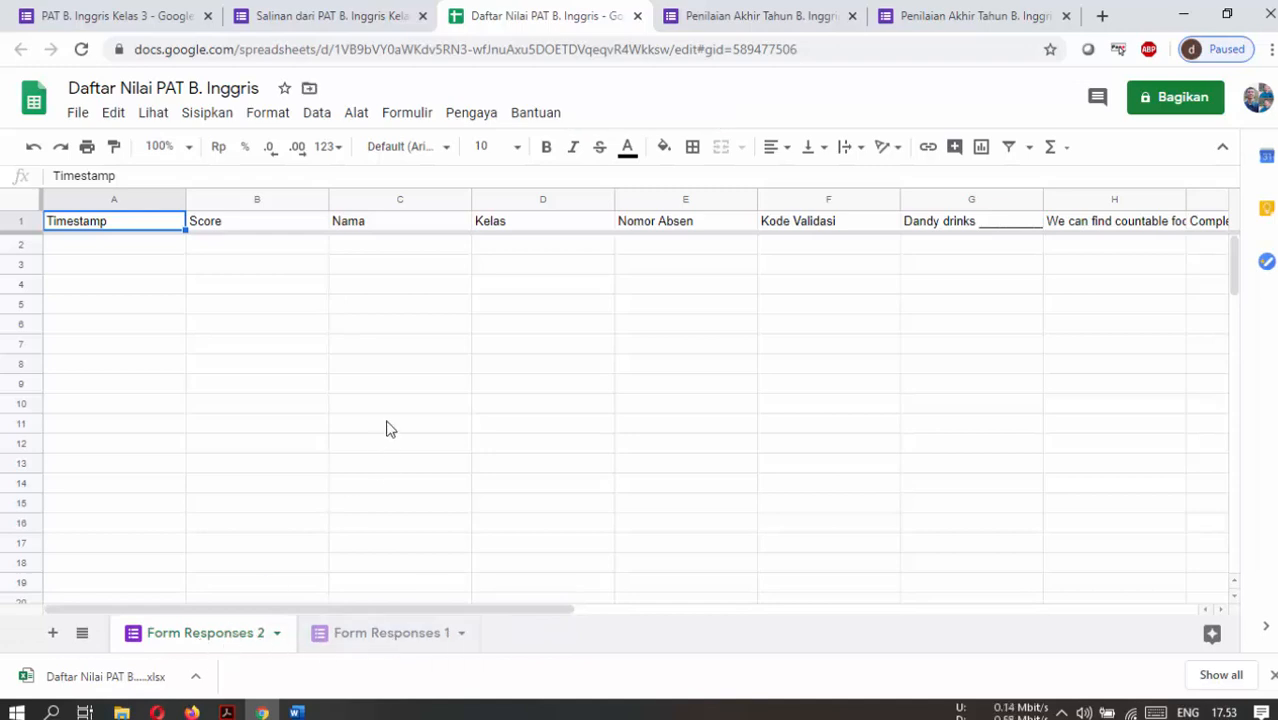
Close the "Daftar Nilai PAT B. Inggris" spreadsheet and the leftover "Penilaian Akhir Tahun B. Inggris" form pages.
left_click(637, 17)
left_click(637, 17)
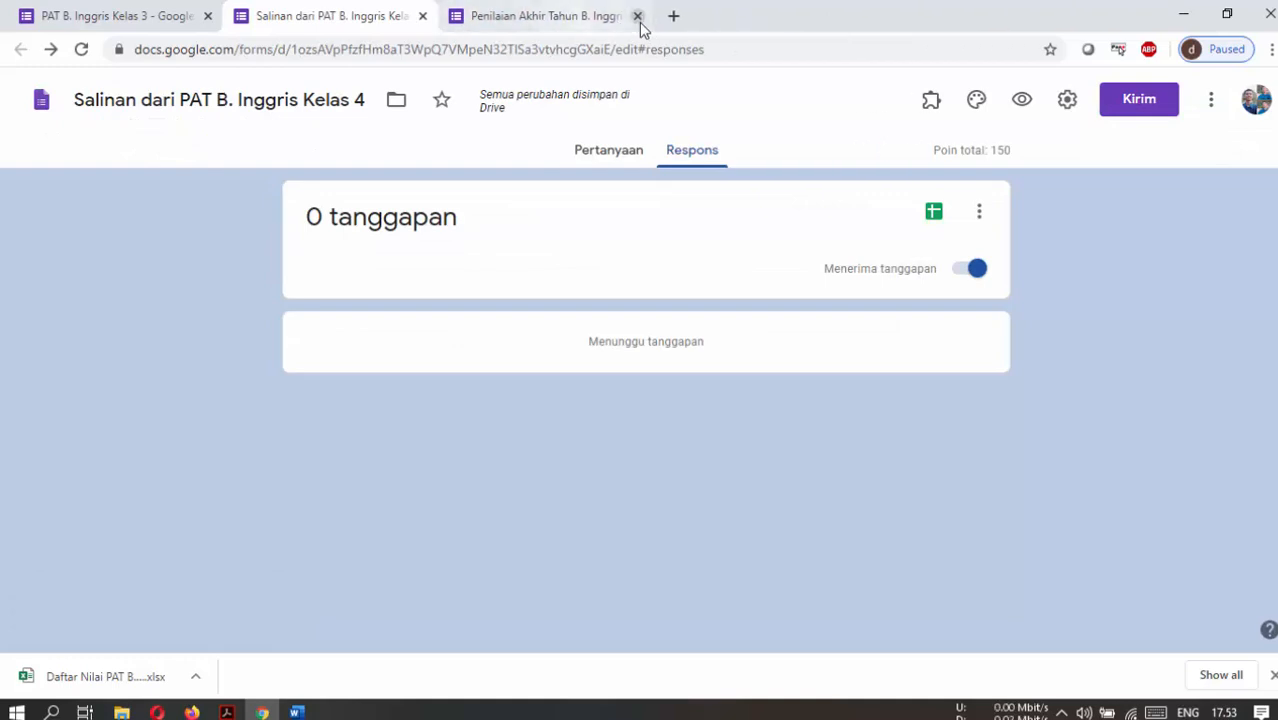
left_click(637, 17)
left_click(197, 7)
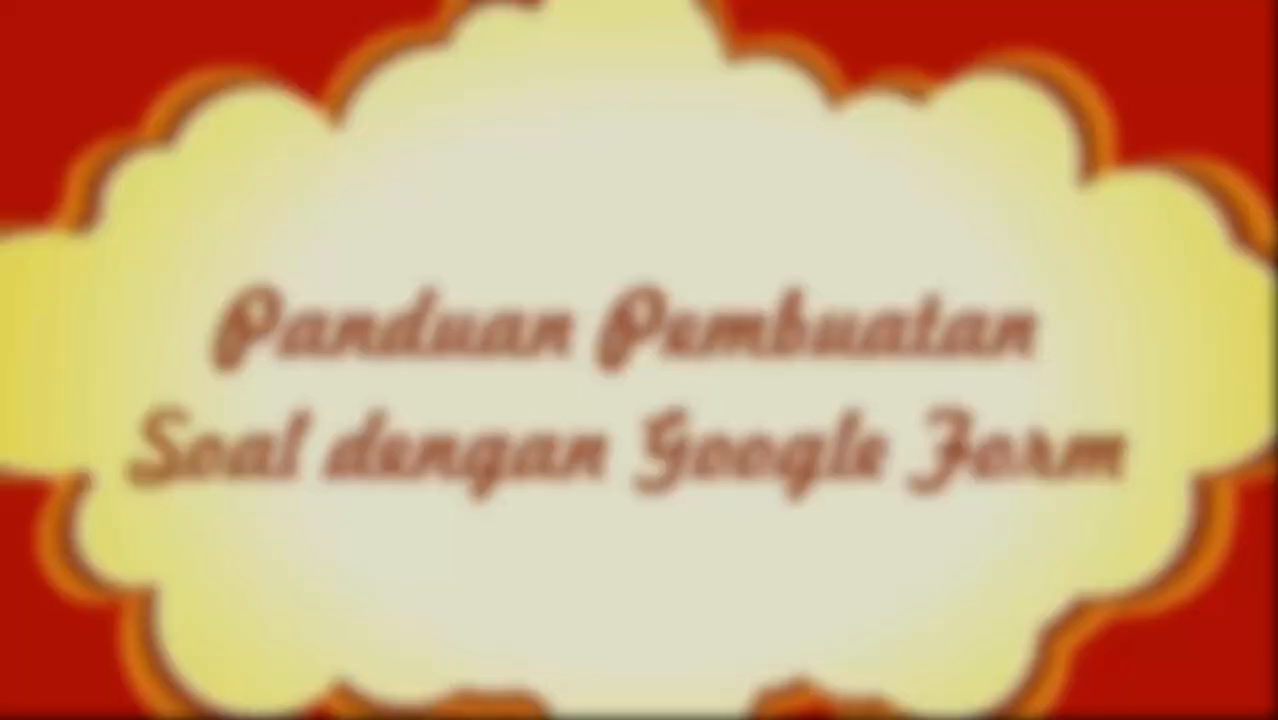